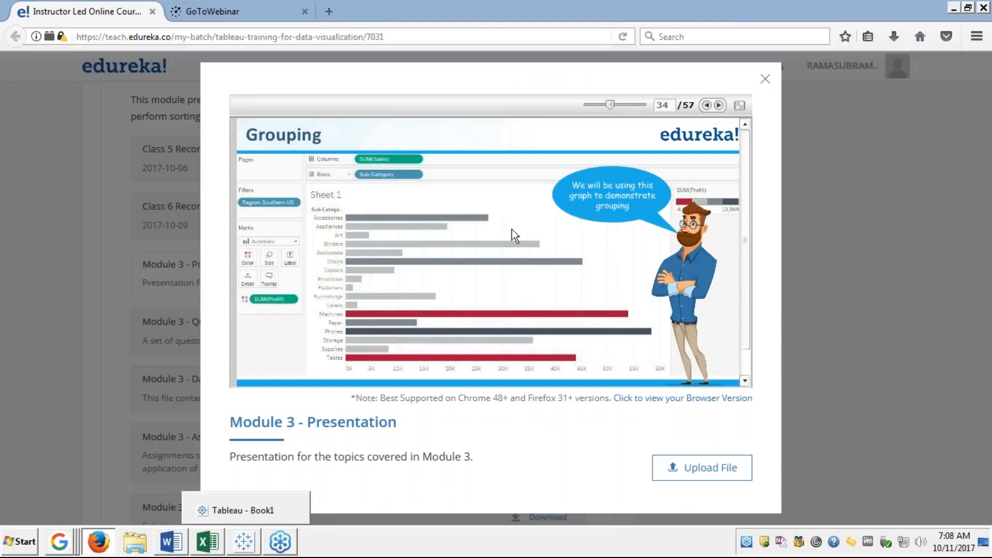
Step: Switch to Tableau and open the recent workbook Credit Card Data_92
{"action": "left_click", "coordinate": [243, 510]}
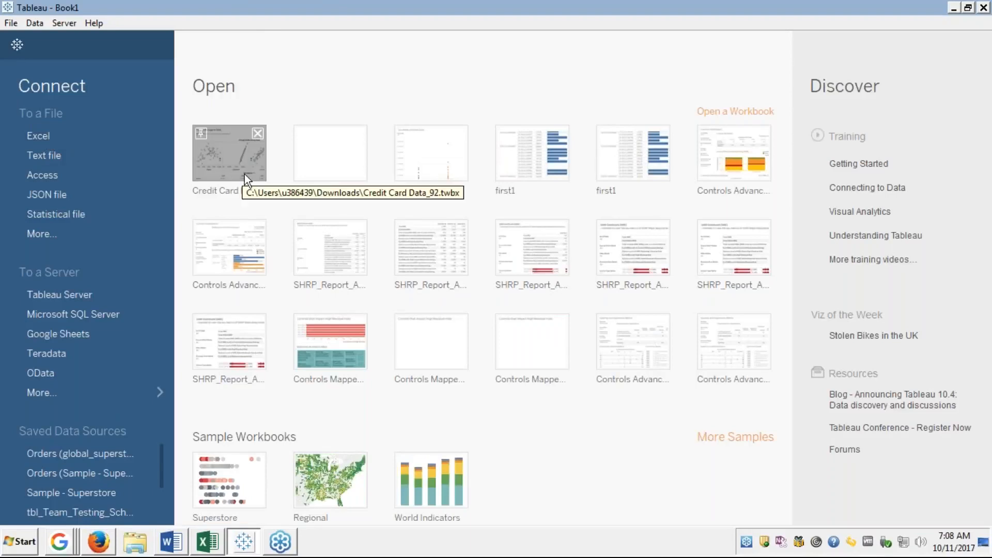
{"action": "left_click", "coordinate": [236, 160]}
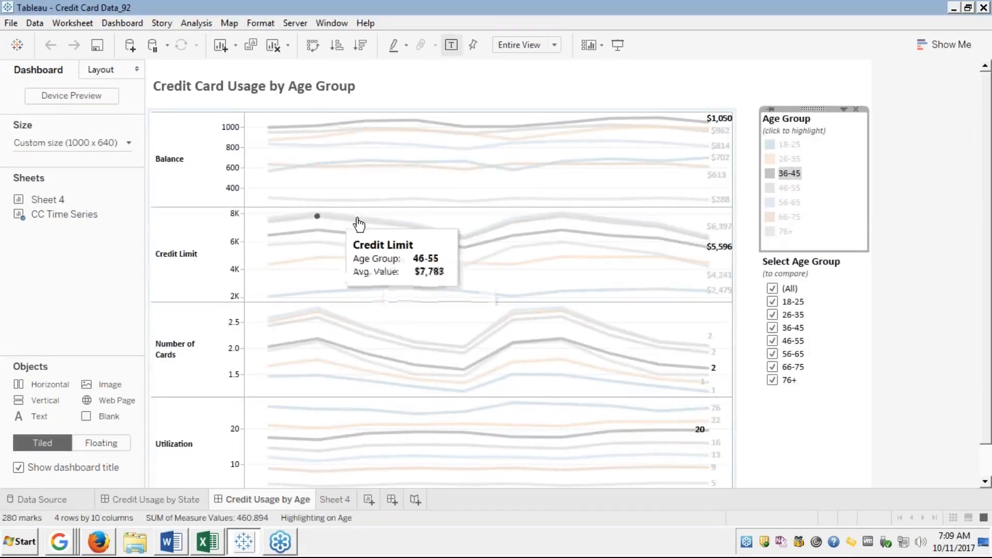
{"action": "left_click", "coordinate": [852, 443]}
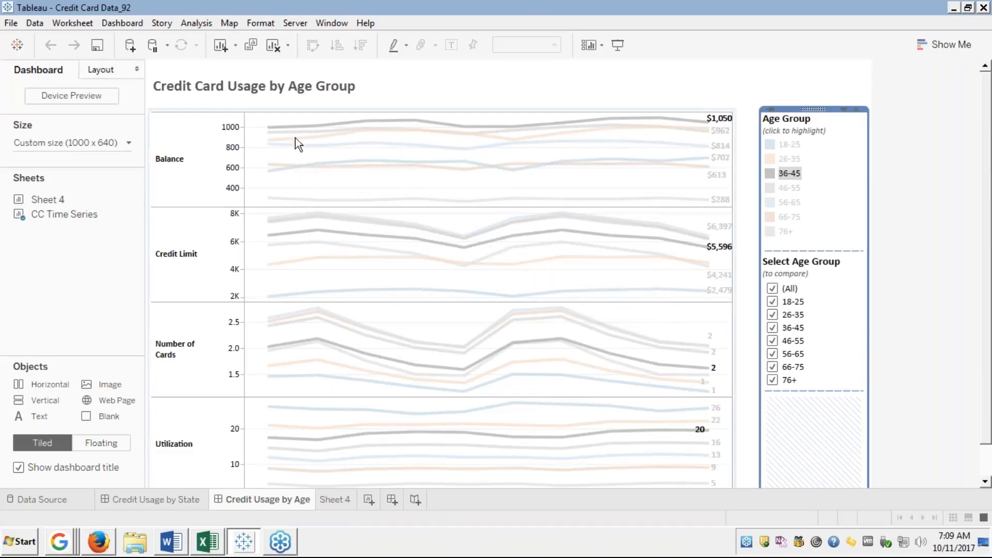
Step: Show the Credit Usage by State dashboard and set its state selector to AZ
{"action": "left_click", "coordinate": [141, 499]}
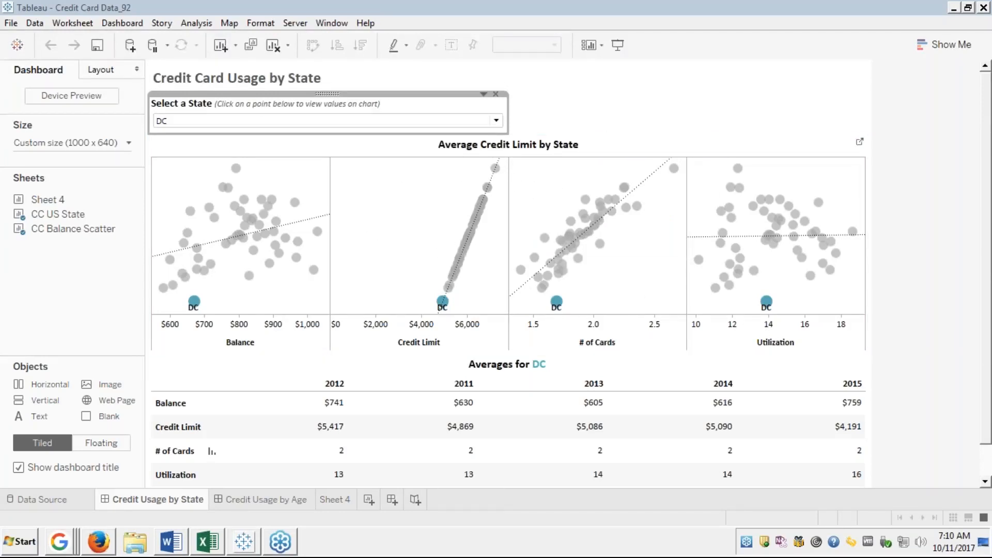
{"action": "left_click", "coordinate": [495, 123]}
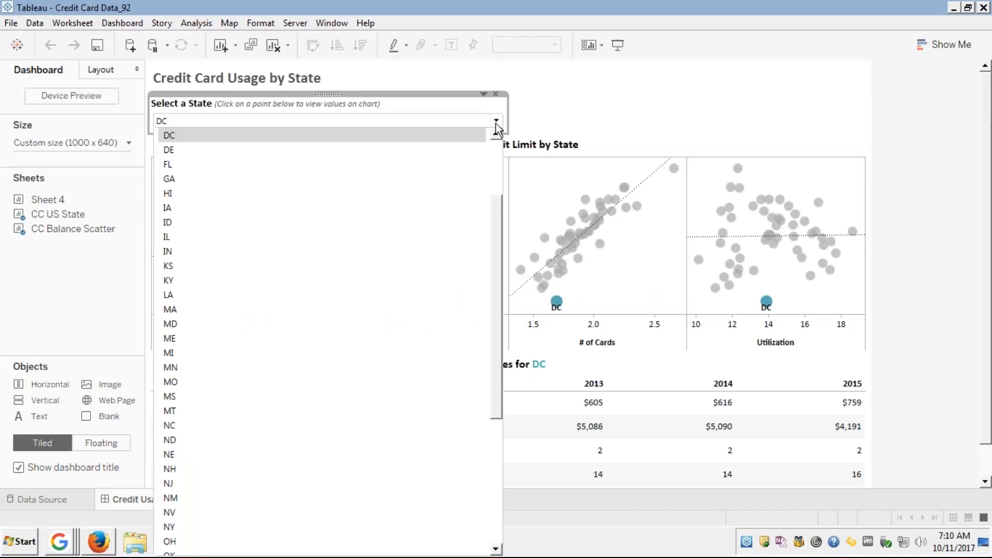
{"action": "left_click", "coordinate": [495, 158]}
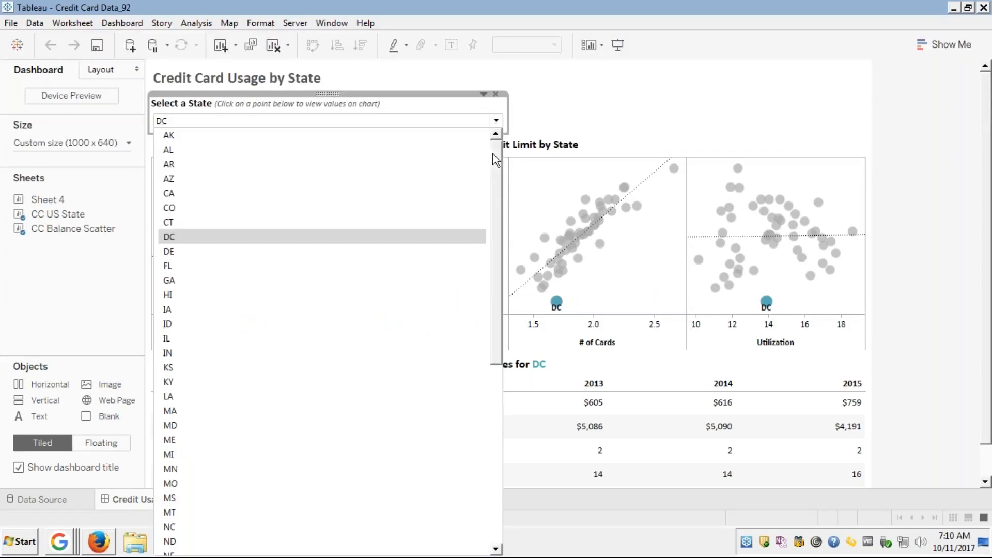
{"action": "left_click", "coordinate": [228, 178]}
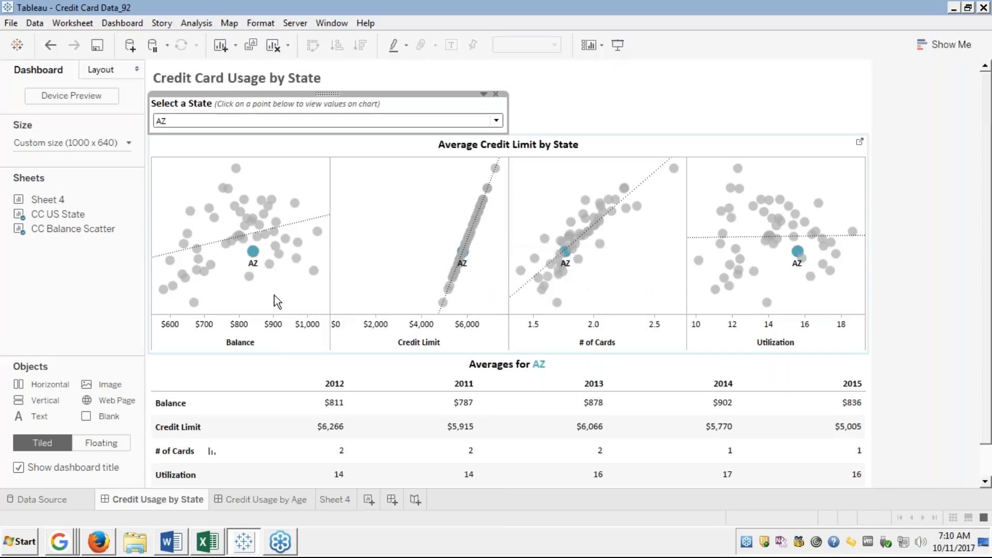
Step: Examine the AZ points in the Balance, Credit Limit, # of Cards and Utilization scatter plots and the state selector area above them
{"action": "mouse_move", "coordinate": [266, 256]}
{"action": "mouse_move", "coordinate": [465, 253]}
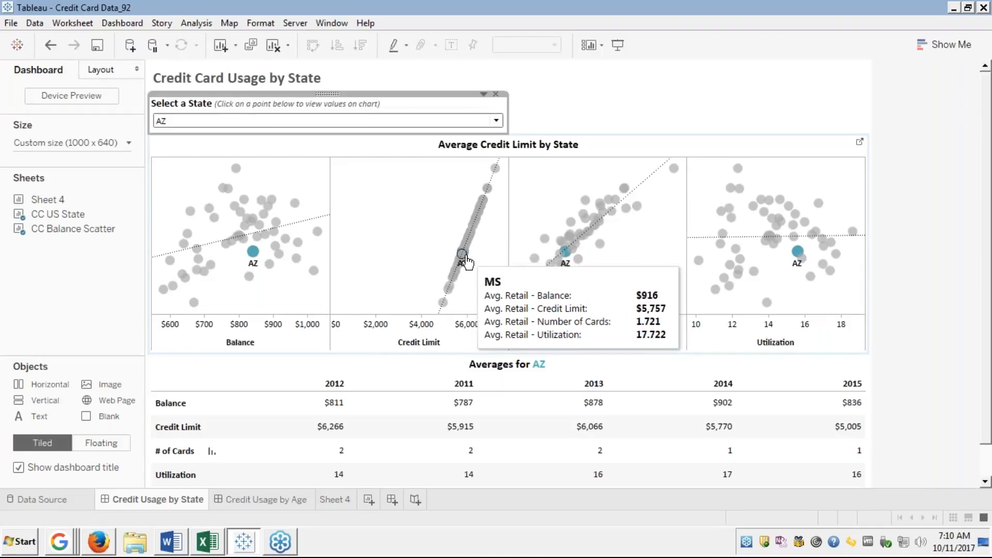
{"action": "mouse_move", "coordinate": [565, 254]}
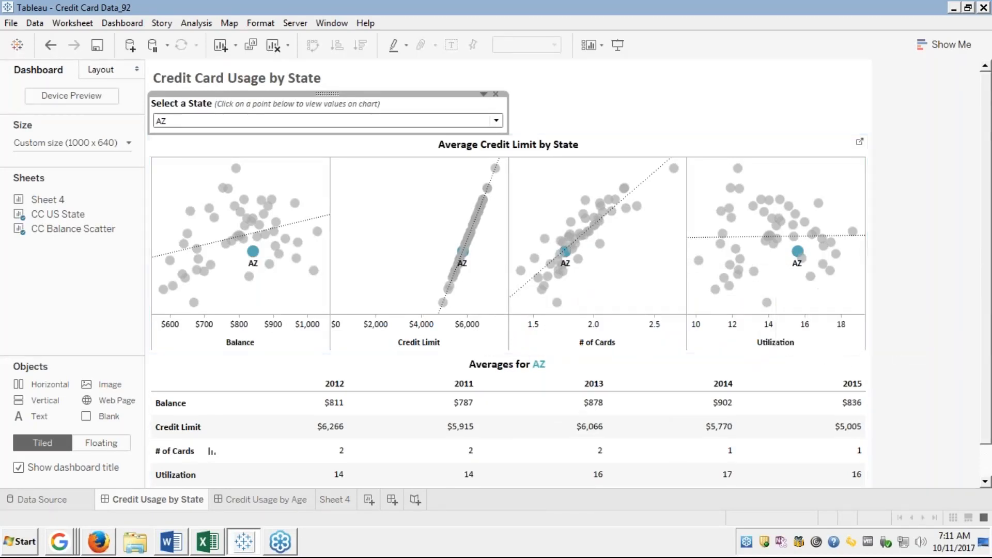
{"action": "mouse_move", "coordinate": [829, 236]}
{"action": "mouse_move", "coordinate": [797, 253]}
{"action": "left_click", "coordinate": [309, 120]}
{"action": "left_click", "coordinate": [308, 120]}
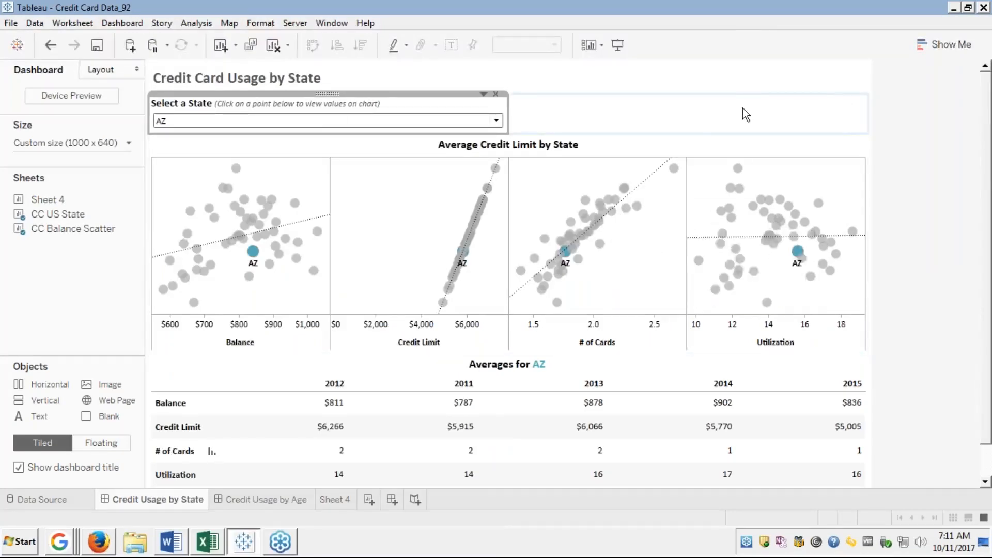
{"action": "left_click", "coordinate": [667, 127]}
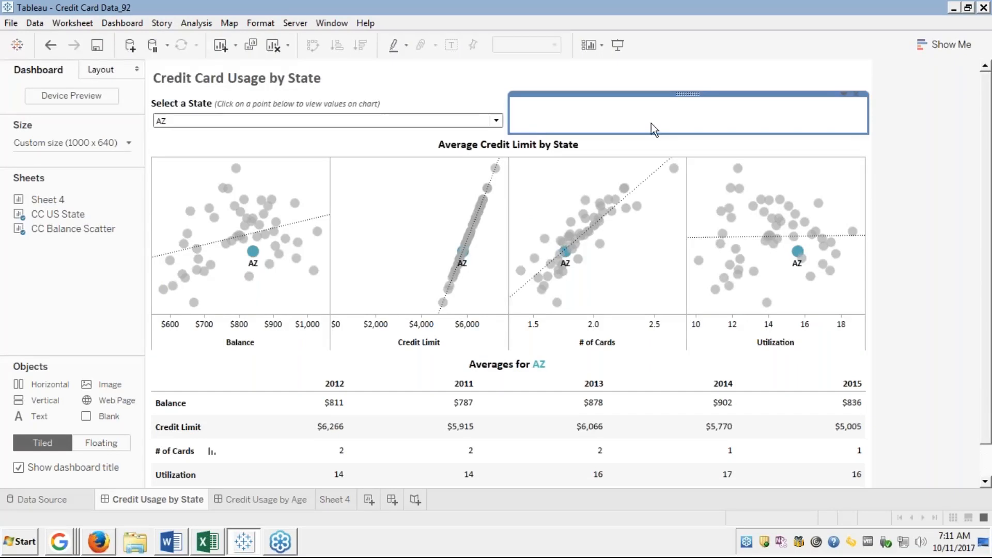
{"action": "left_click", "coordinate": [380, 105]}
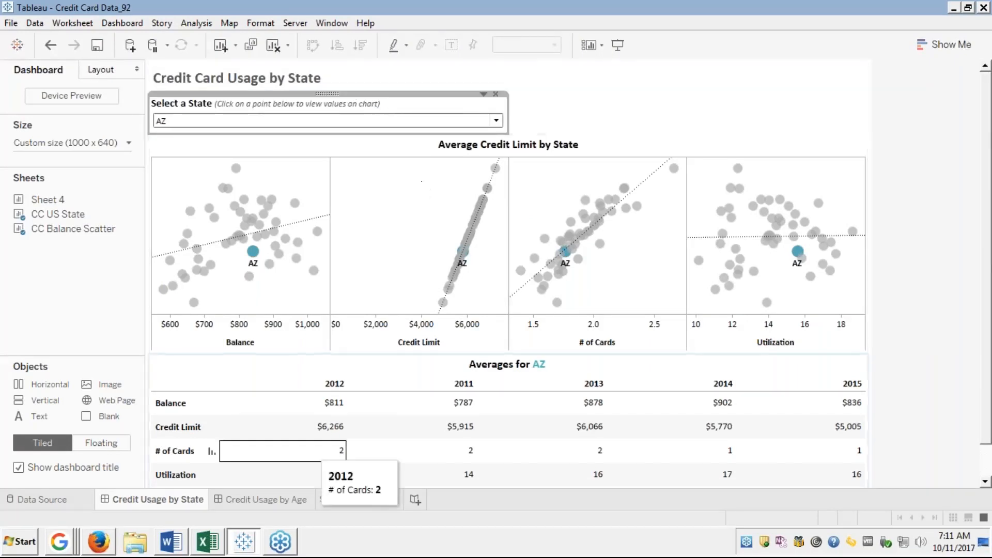
Step: Go to the CC US State sheet and cycle the # of Cards row's sorting until the year columns are unsorted
{"action": "mouse_move", "coordinate": [99, 206]}
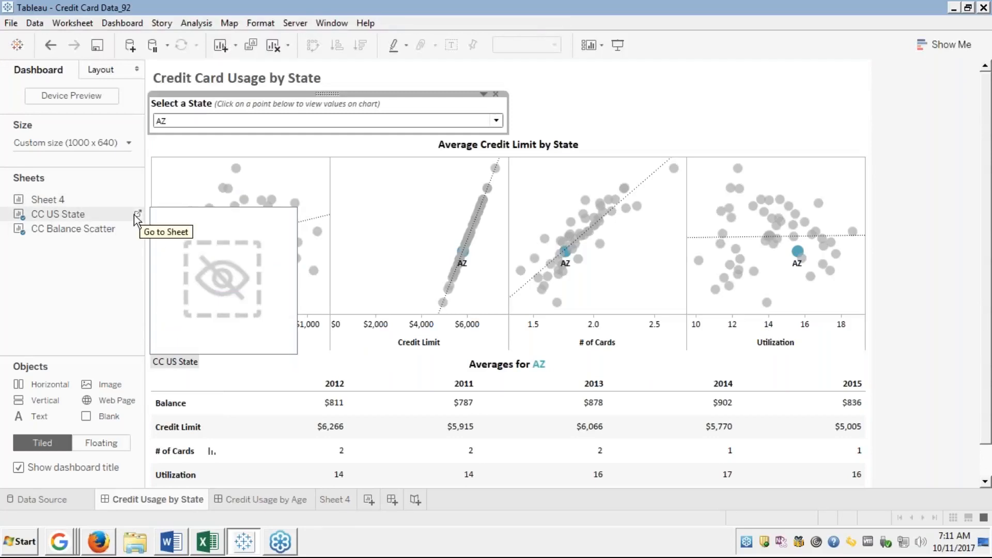
{"action": "left_click", "coordinate": [137, 213]}
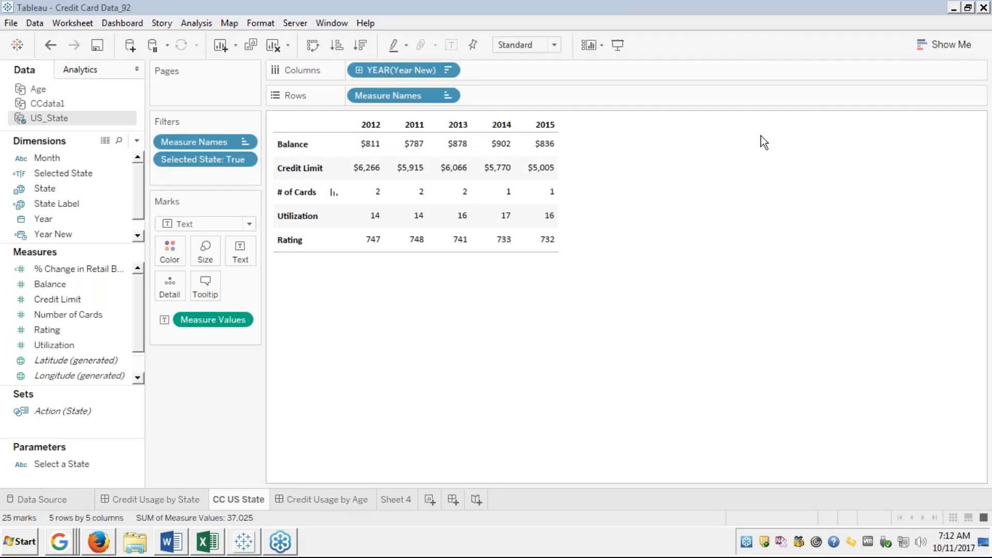
{"action": "mouse_move", "coordinate": [357, 193]}
{"action": "left_click", "coordinate": [334, 192]}
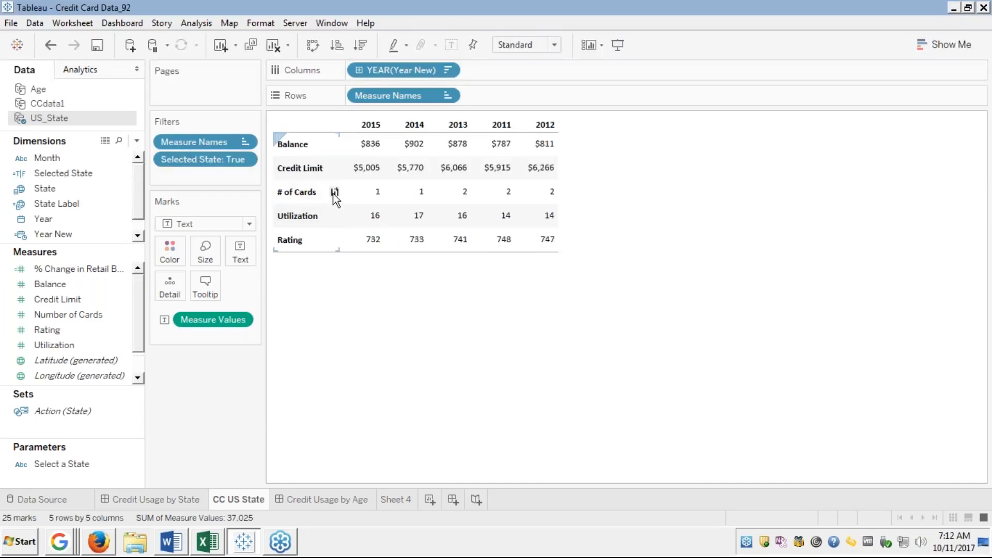
{"action": "left_click", "coordinate": [334, 192]}
{"action": "left_click", "coordinate": [335, 192]}
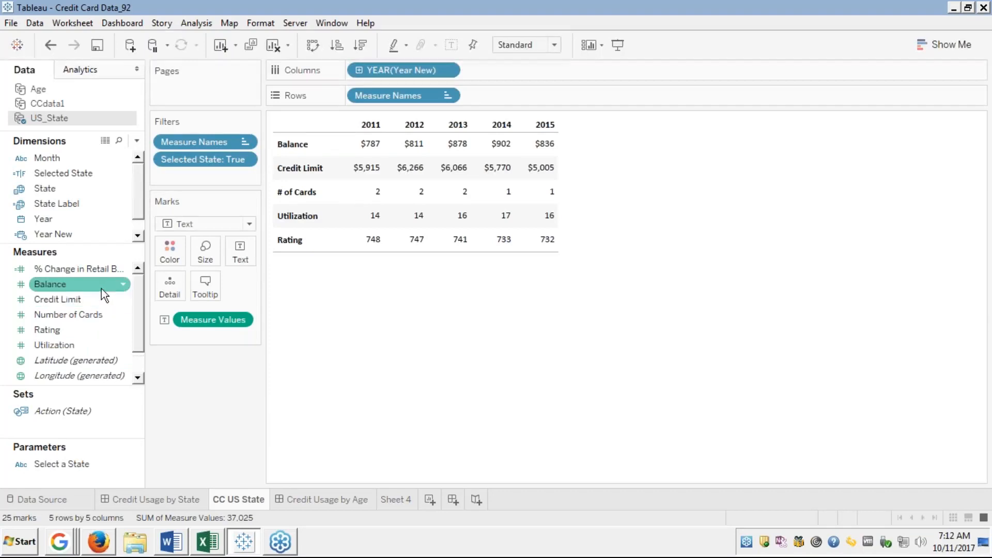
Step: Inspect the Measure Names filter and the Selected State filter, dismissing each without applying changes
{"action": "right_click", "coordinate": [202, 145]}
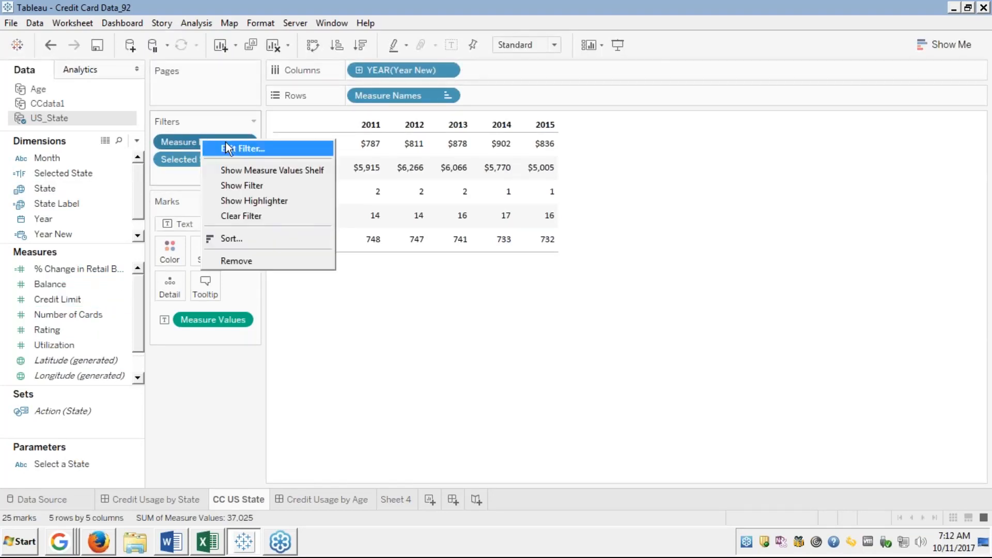
{"action": "left_click", "coordinate": [226, 145]}
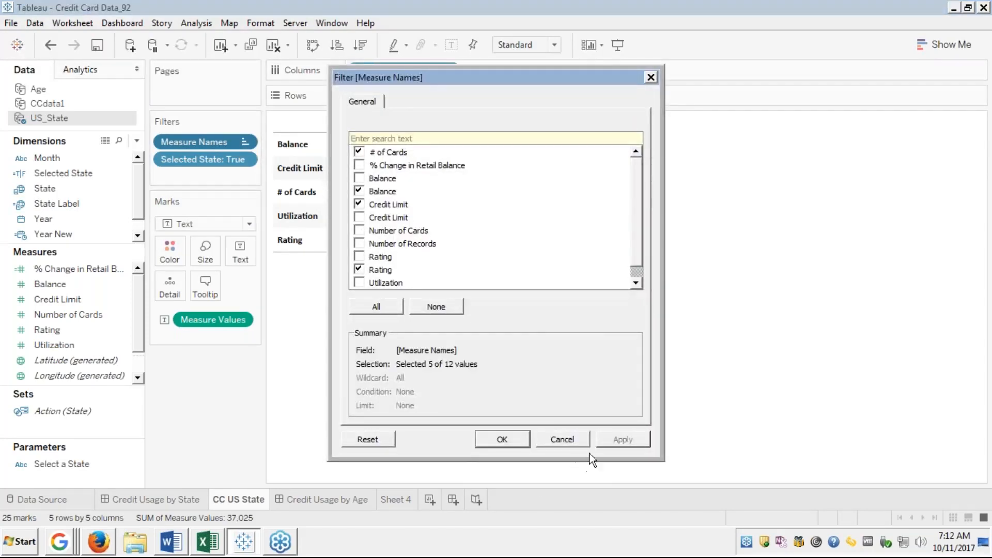
{"action": "left_click", "coordinate": [580, 442]}
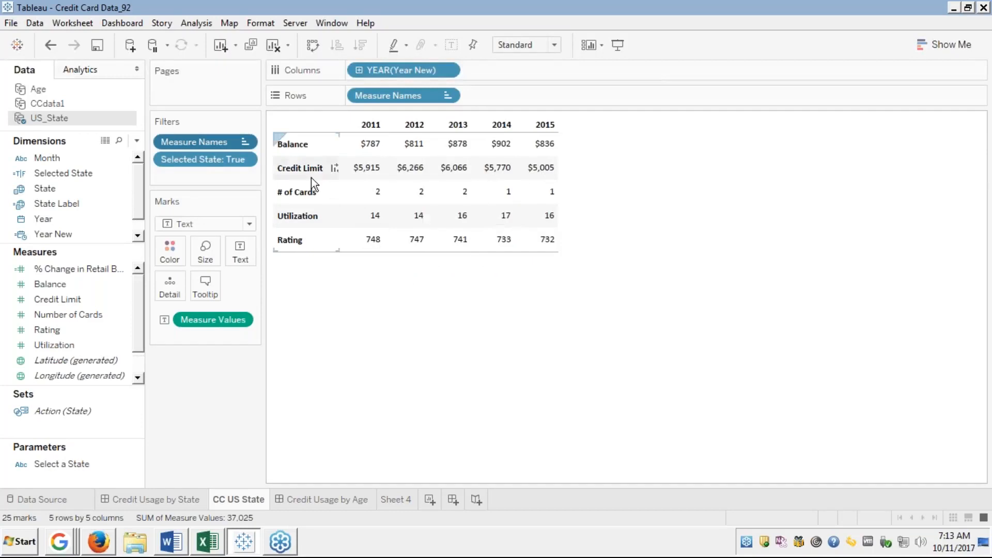
{"action": "right_click", "coordinate": [203, 159]}
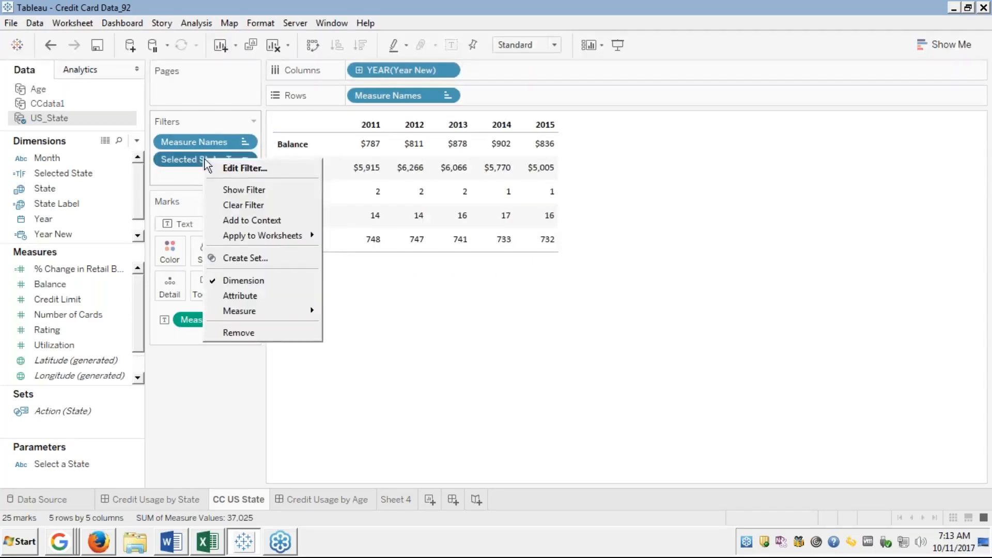
{"action": "left_click", "coordinate": [240, 169]}
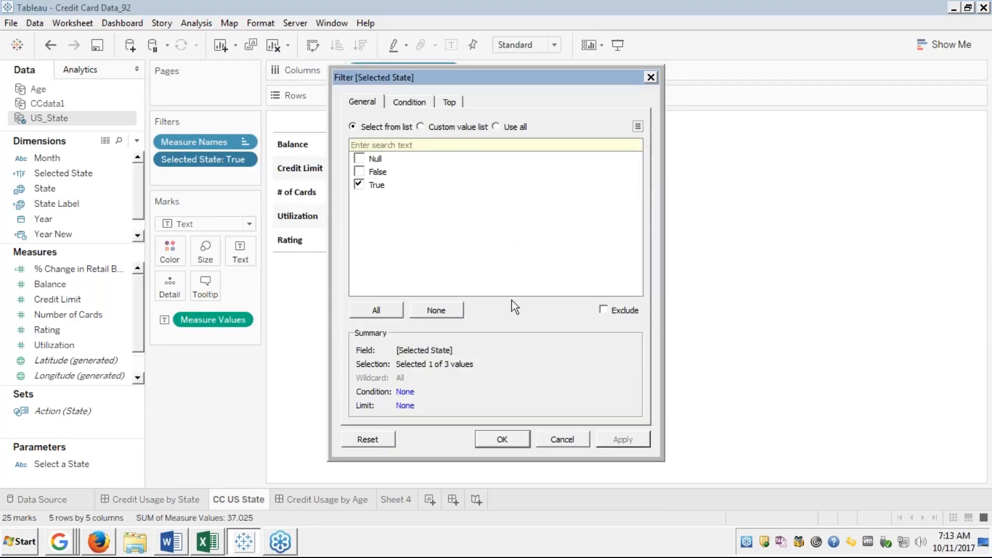
{"action": "left_click", "coordinate": [563, 439]}
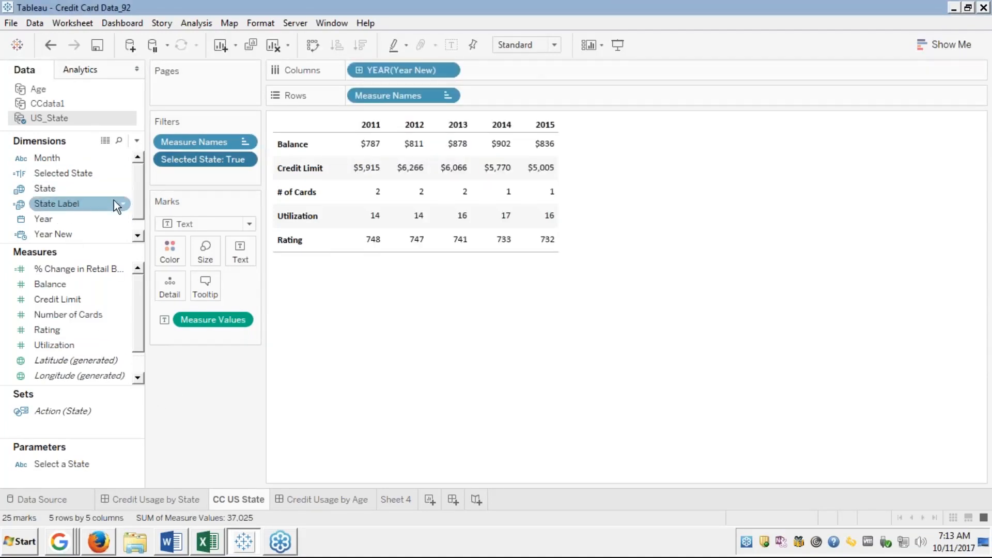
Step: Inspect the formula of the Selected State calculated field and close the calculation editor
{"action": "left_click", "coordinate": [73, 172]}
{"action": "right_click", "coordinate": [72, 172]}
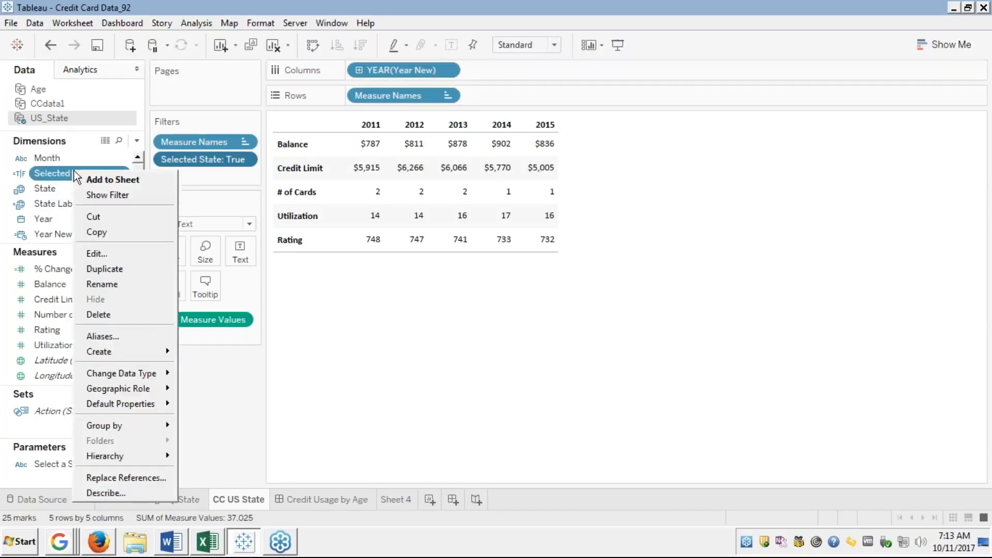
{"action": "left_click", "coordinate": [99, 254]}
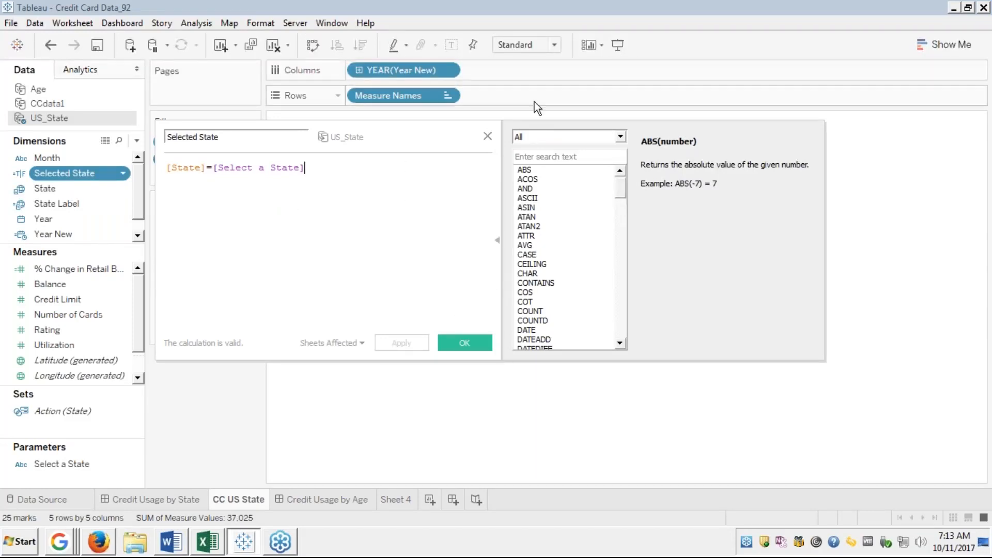
{"action": "left_click", "coordinate": [488, 136]}
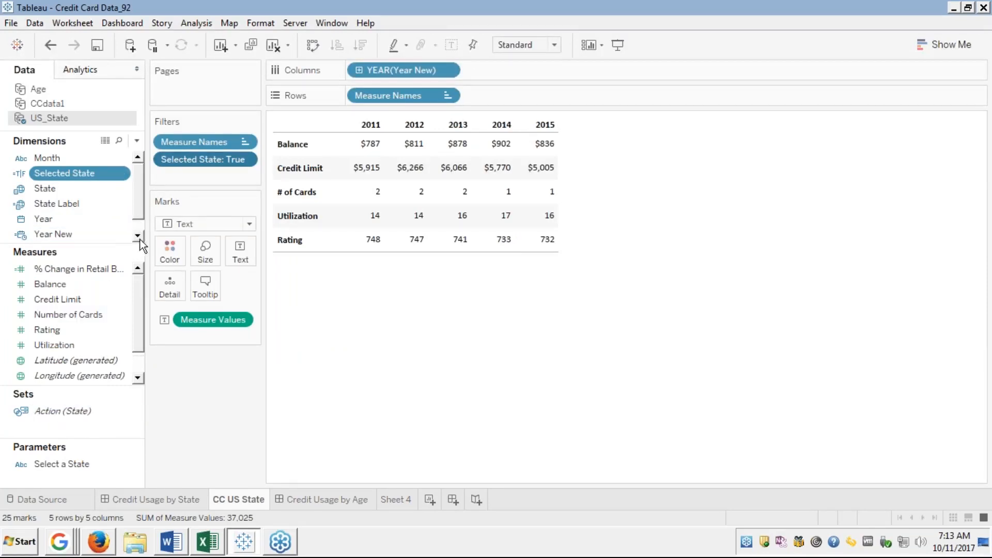
Step: Look through the list of measures and review the sort settings of Measure Names on the rows
{"action": "left_click", "coordinate": [137, 377]}
{"action": "left_click", "coordinate": [138, 379]}
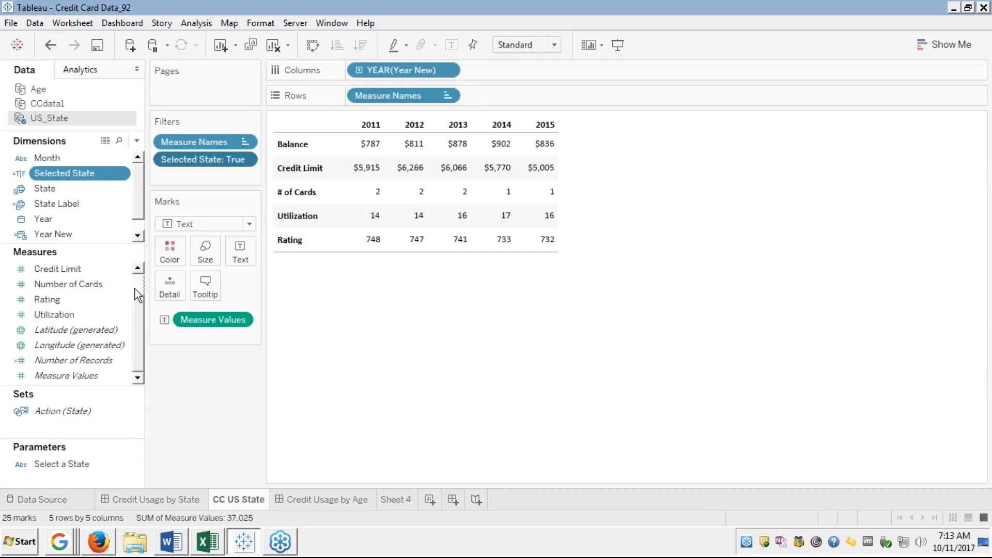
{"action": "scroll", "coordinate": [139, 281], "scroll_direction": "up", "scroll_amount": 1}
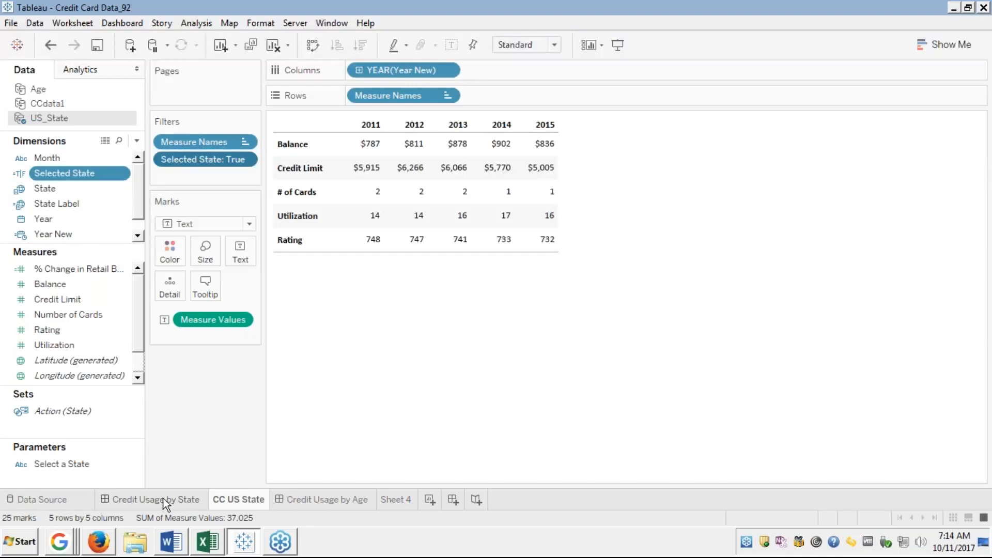
{"action": "mouse_move", "coordinate": [348, 196]}
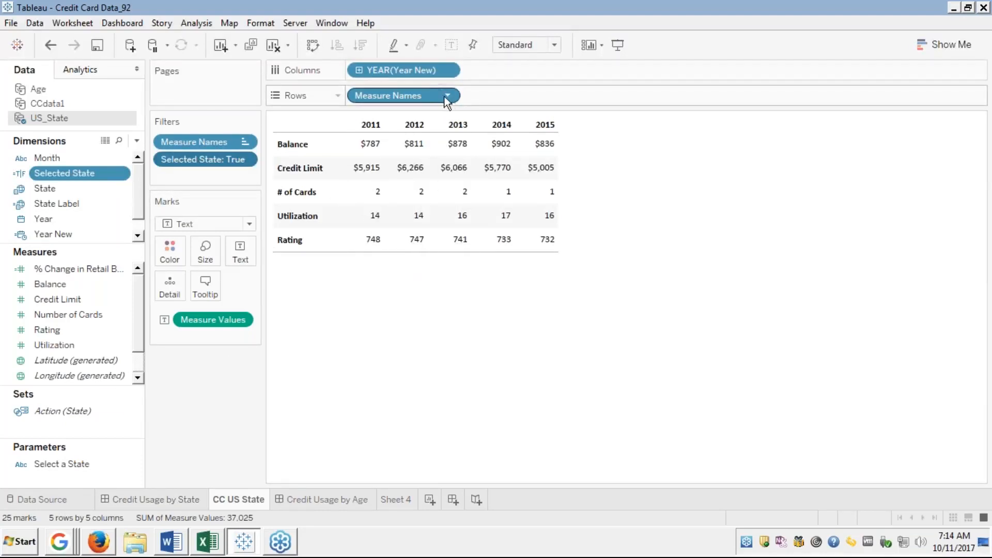
{"action": "right_click", "coordinate": [420, 95]}
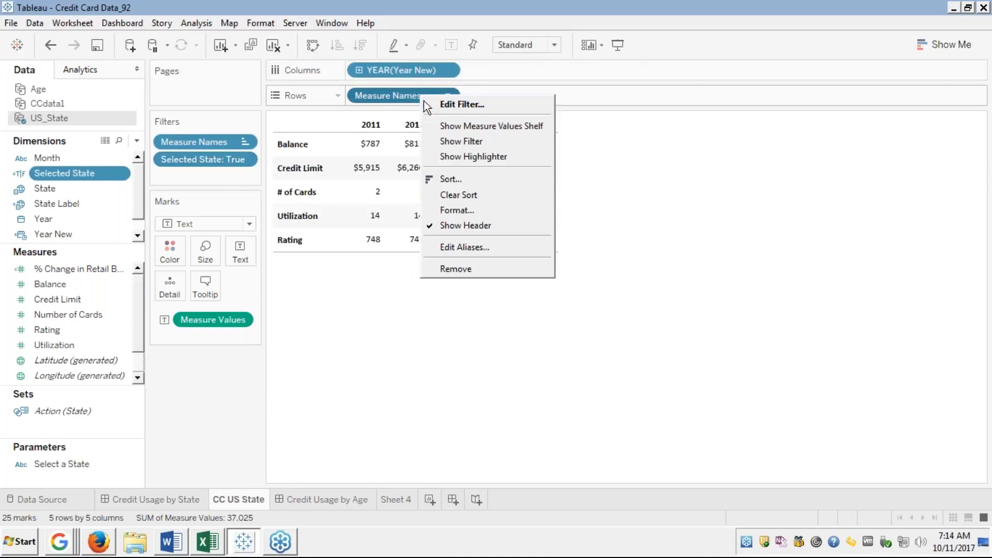
{"action": "left_click", "coordinate": [451, 179]}
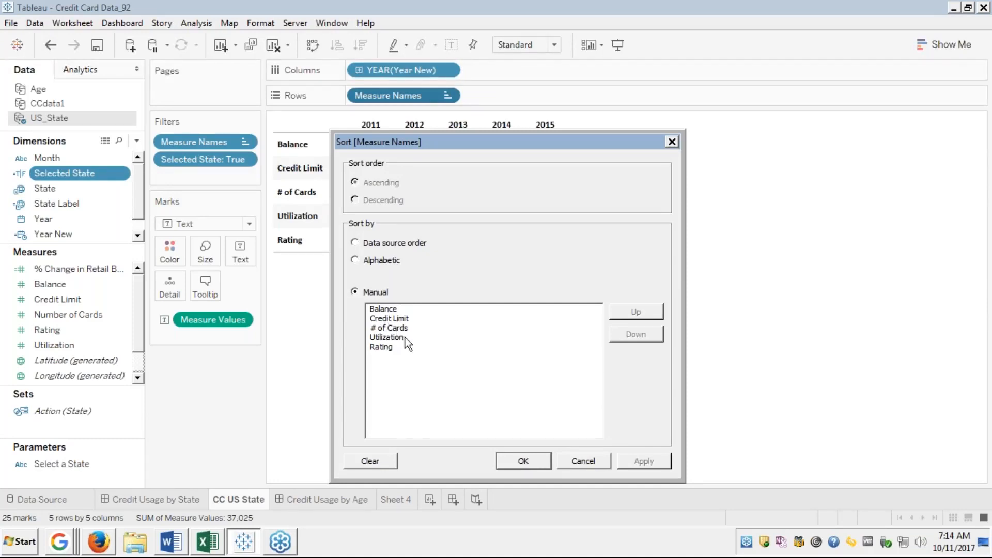
{"action": "left_click", "coordinate": [536, 459]}
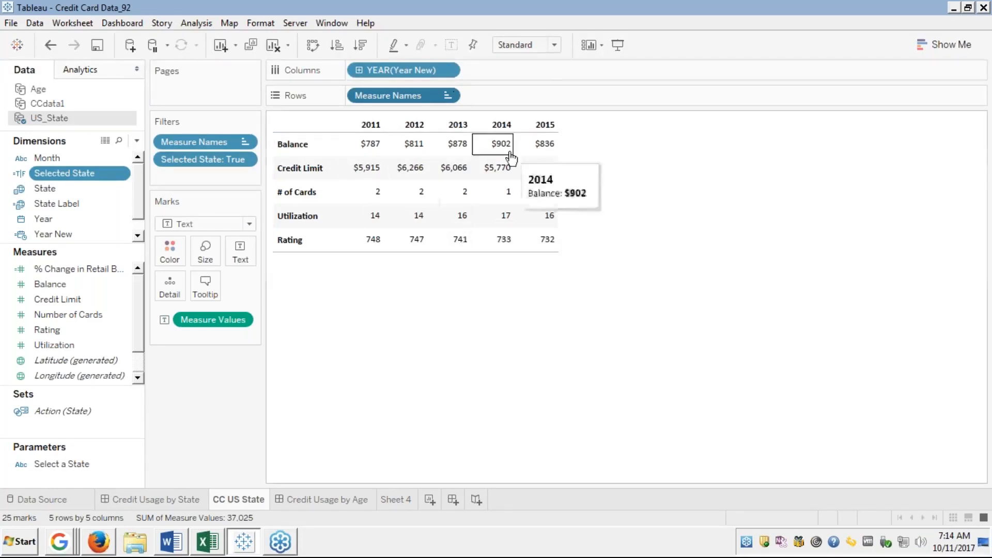
Step: Return to the Credit Usage by State dashboard and examine its full averages table down to the Rating row
{"action": "left_click", "coordinate": [171, 497]}
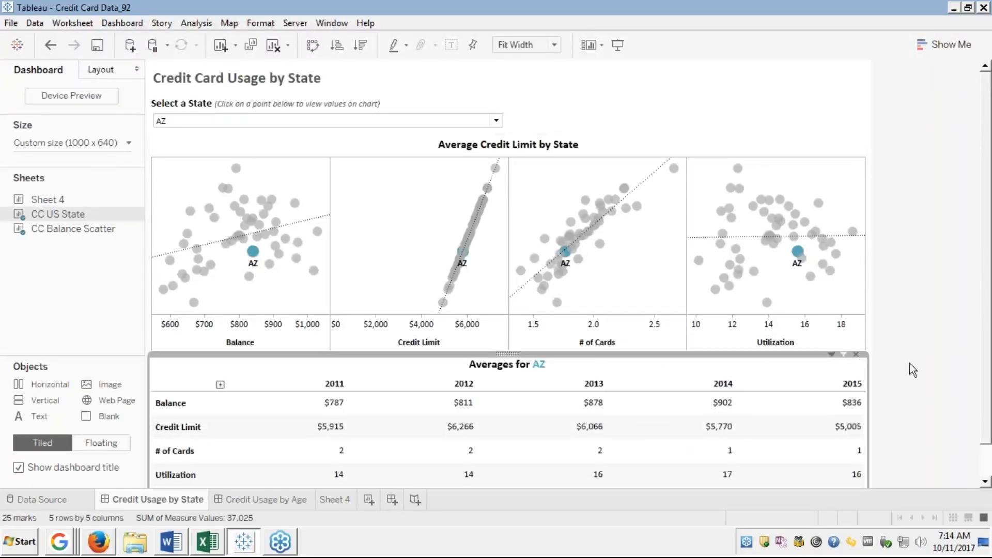
{"action": "left_click", "coordinate": [953, 333]}
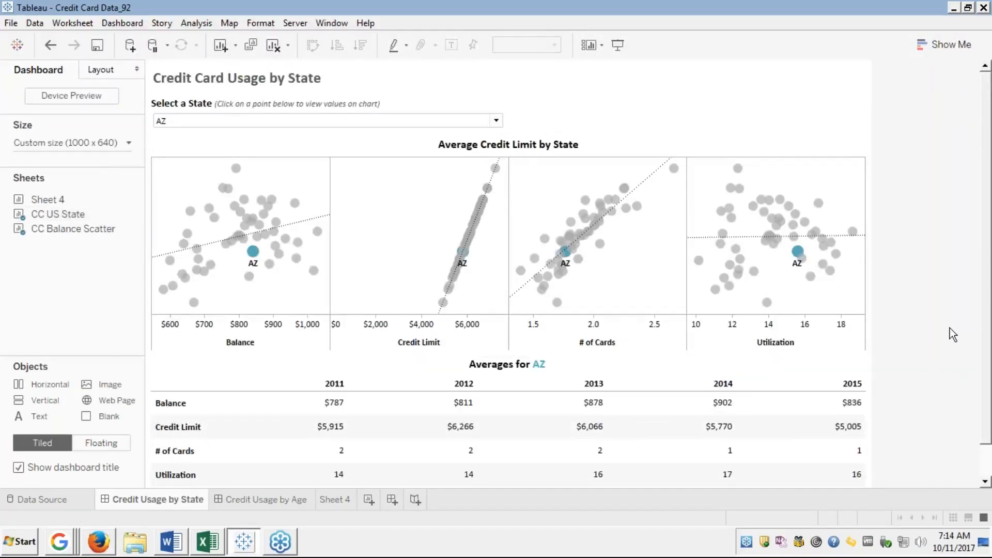
{"action": "left_click", "coordinate": [986, 483]}
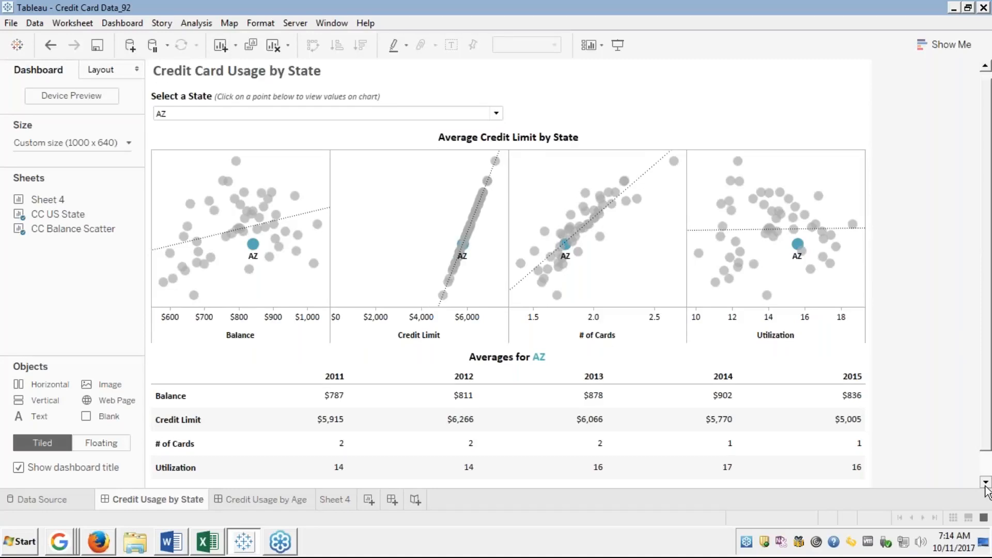
{"action": "left_click", "coordinate": [986, 482]}
{"action": "left_click", "coordinate": [985, 482]}
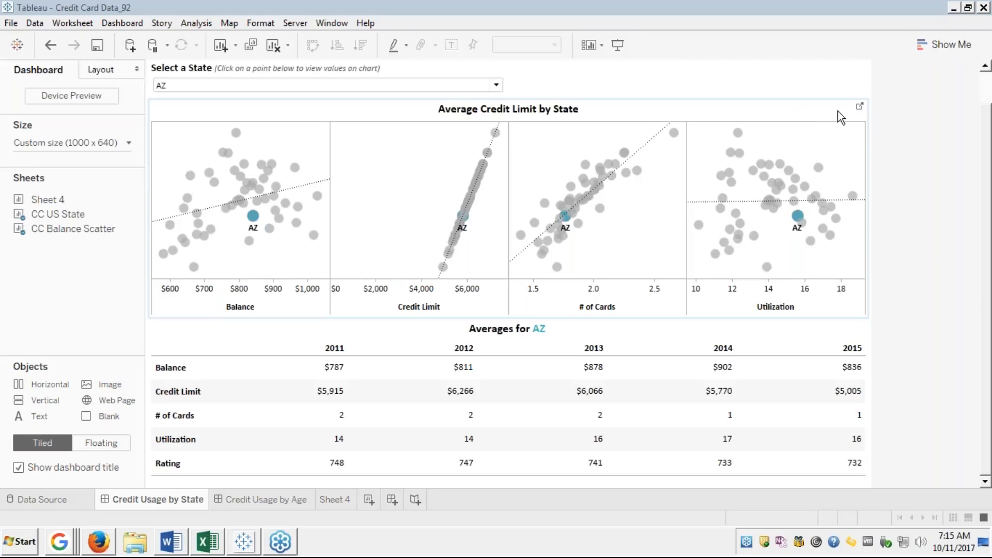
Step: Open the CC Balance Scatter sheet and review the AVG(Balance) marks settings and the suggested chart types without changing the view
{"action": "left_click", "coordinate": [860, 107]}
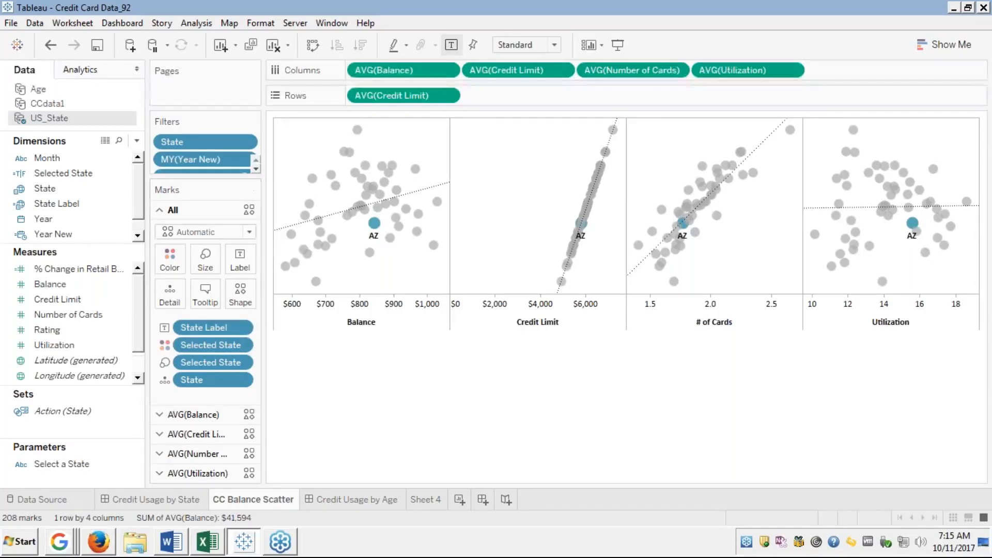
{"action": "left_click", "coordinate": [157, 415]}
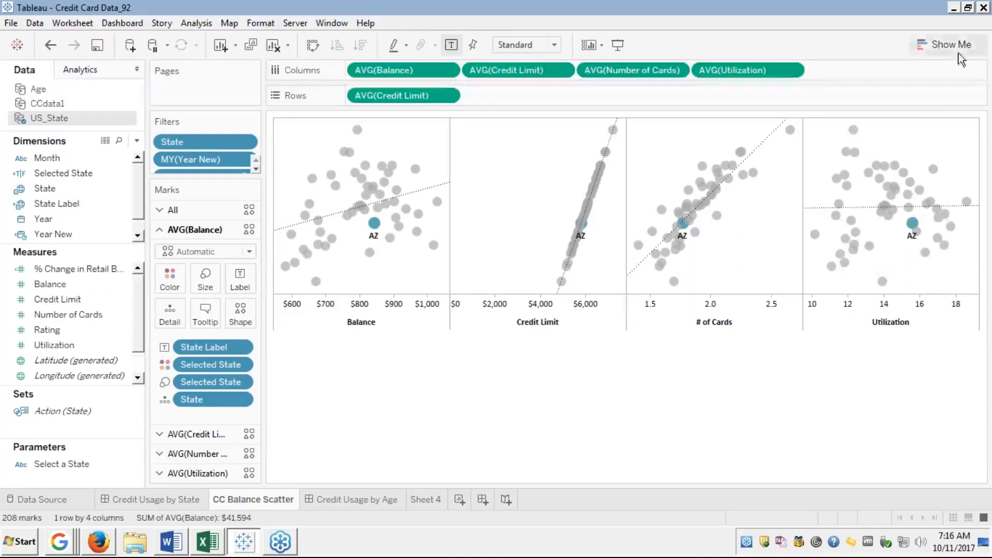
{"action": "left_click", "coordinate": [923, 45]}
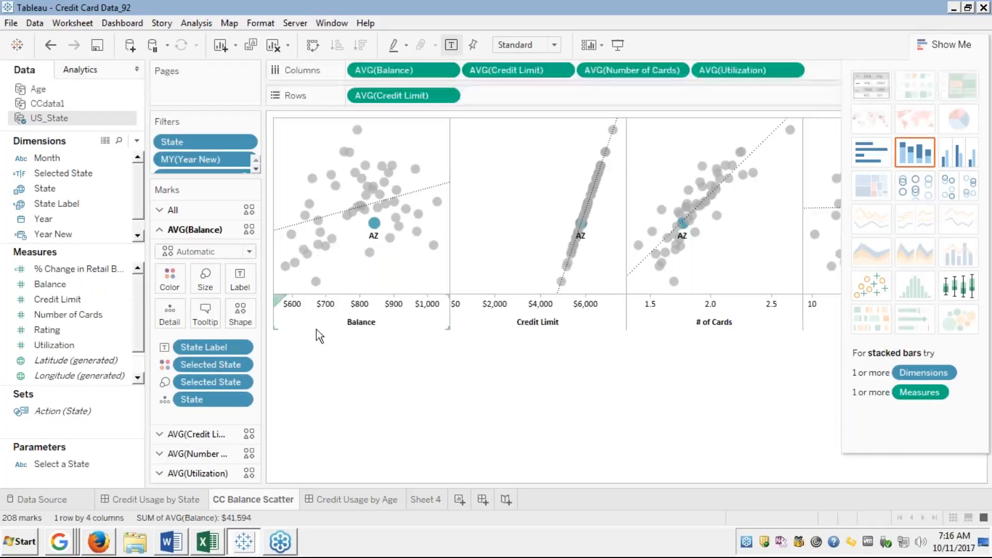
{"action": "mouse_move", "coordinate": [326, 244]}
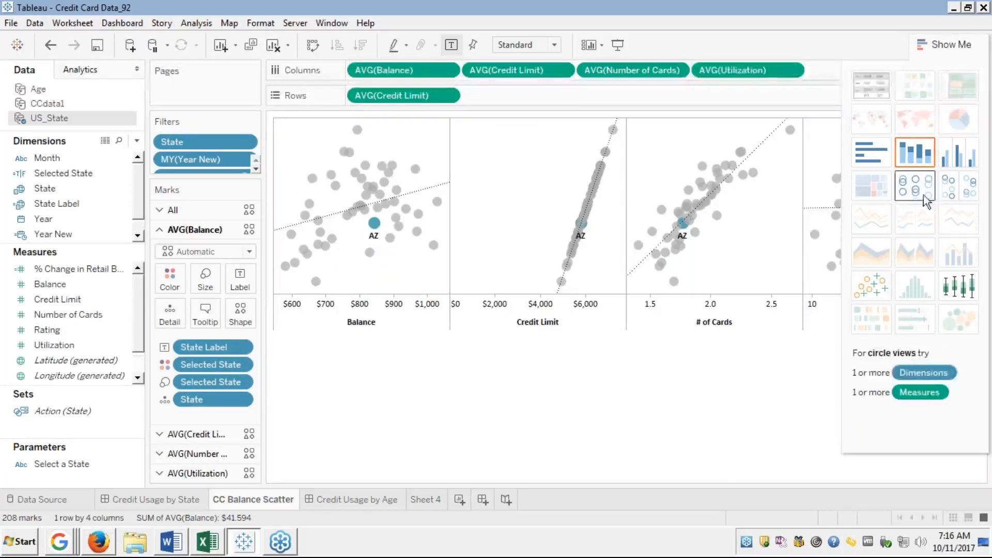
{"action": "left_click", "coordinate": [930, 47]}
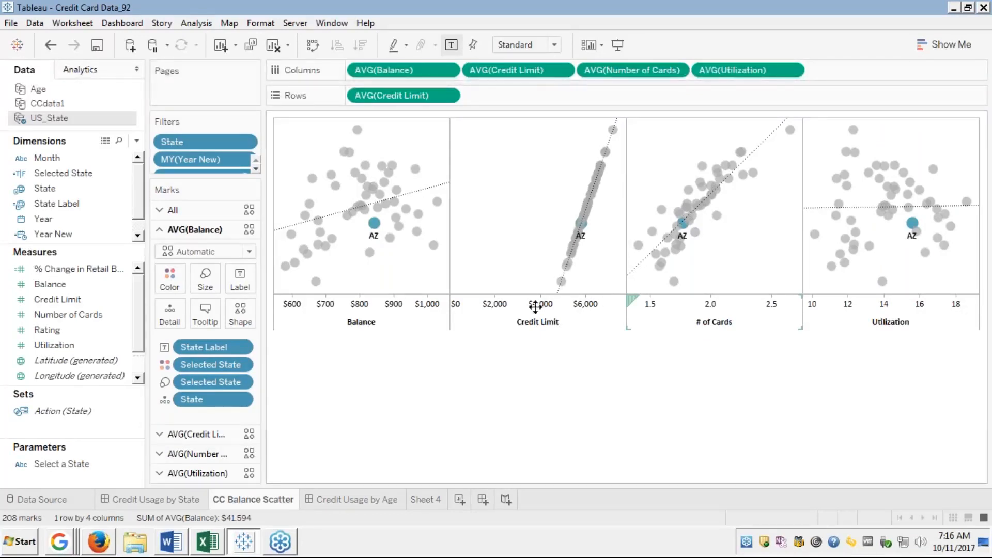
Step: Look through the measures and dimensions, and return to the Credit Usage by State dashboard without locating the data file
{"action": "scroll", "coordinate": [144, 371], "scroll_direction": "down", "scroll_amount": 1}
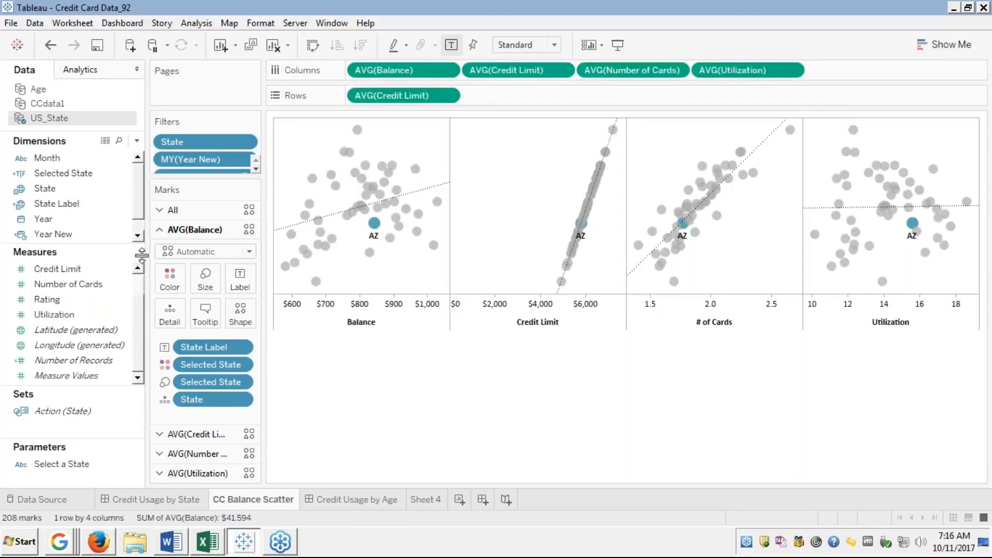
{"action": "scroll", "coordinate": [140, 285], "scroll_direction": "up", "scroll_amount": 1}
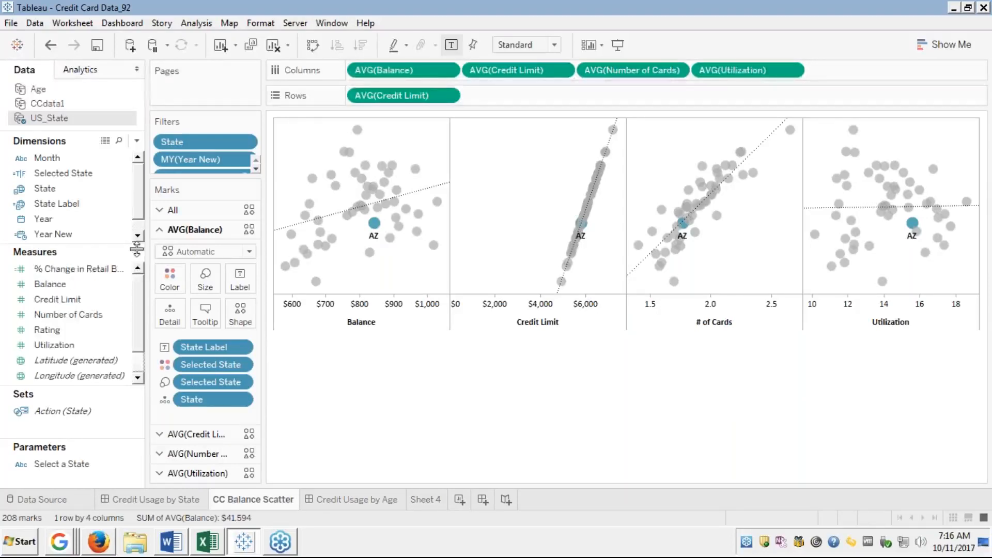
{"action": "scroll", "coordinate": [137, 230], "scroll_direction": "down", "scroll_amount": 1}
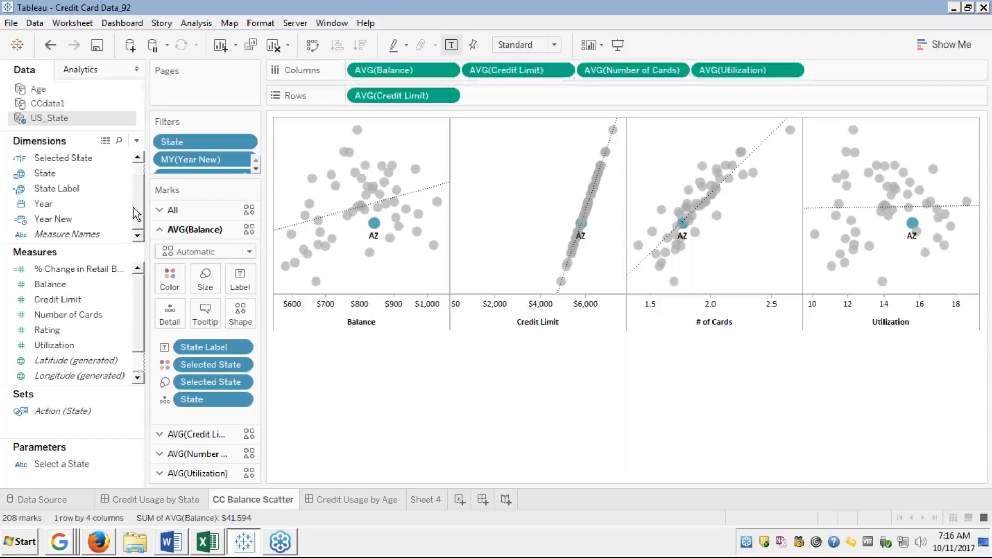
{"action": "scroll", "coordinate": [139, 176], "scroll_direction": "up", "scroll_amount": 1}
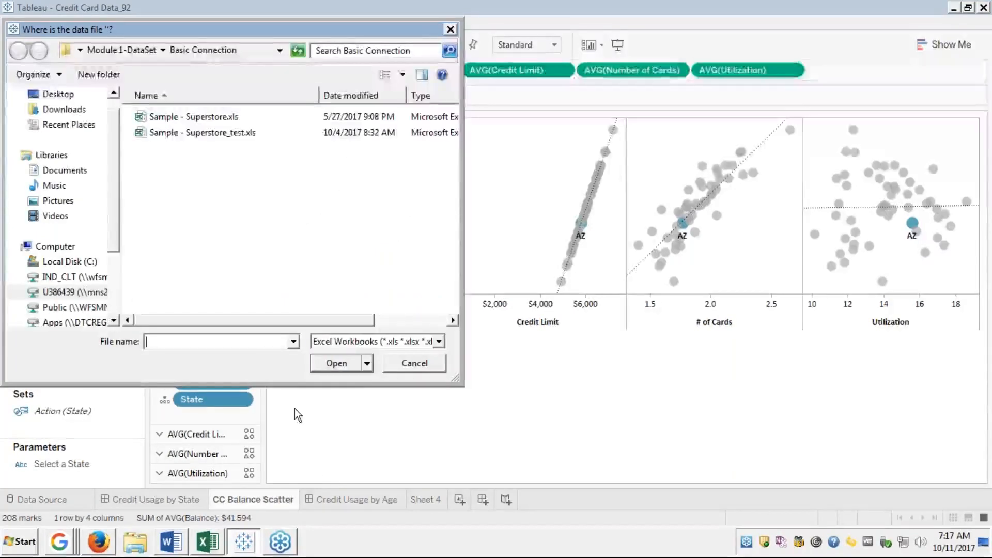
{"action": "left_click", "coordinate": [415, 365]}
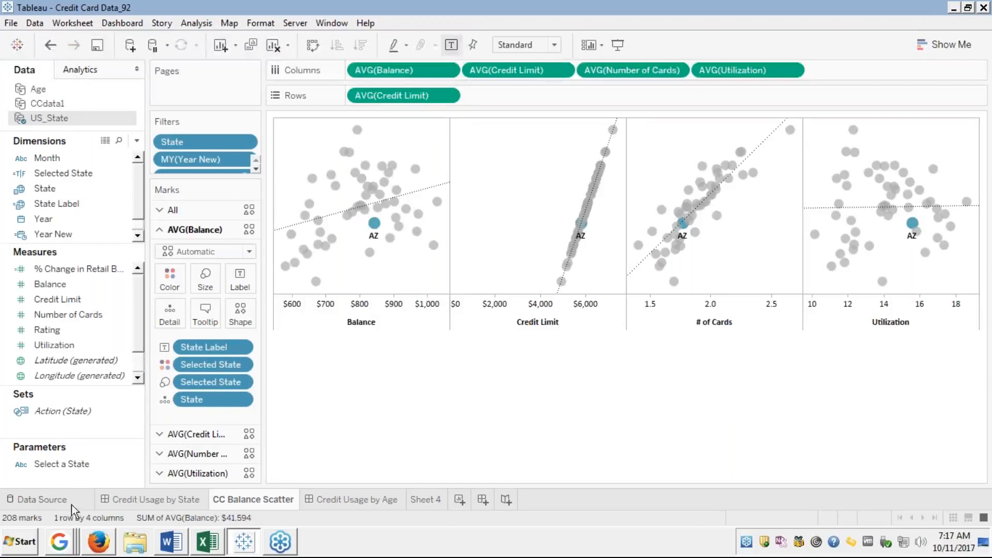
{"action": "left_click", "coordinate": [158, 497]}
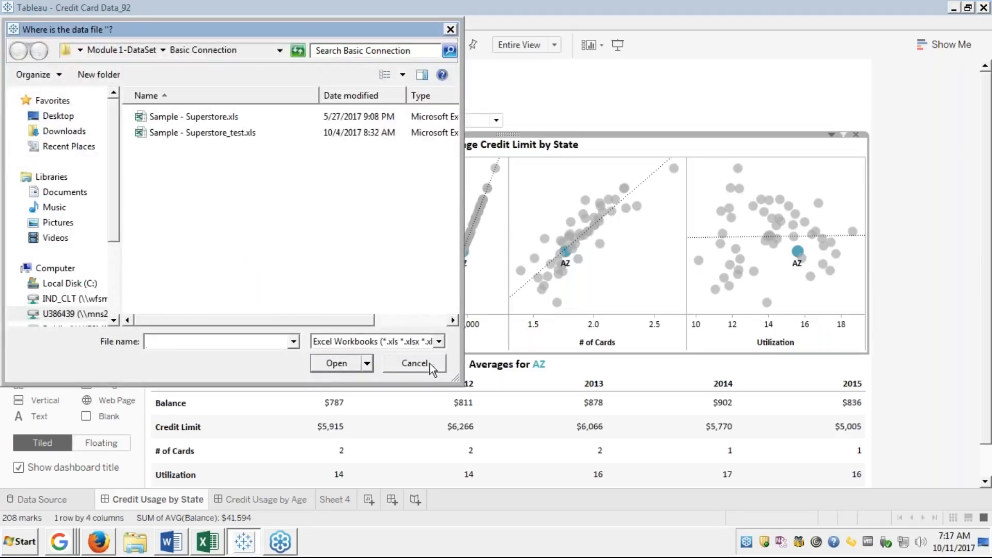
{"action": "left_click", "coordinate": [414, 364]}
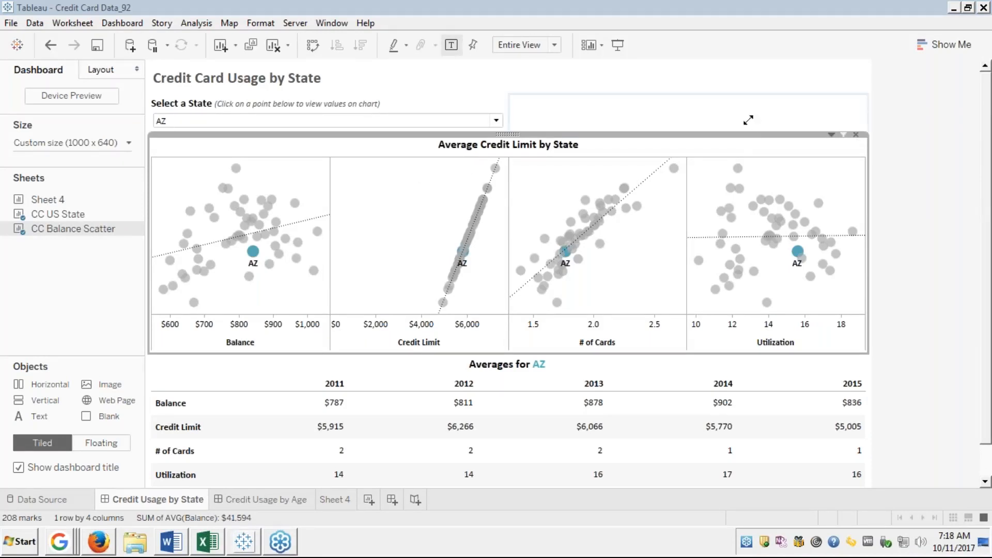
Step: Close the Credit Card Data_92 workbook without saving and start a new Tableau 10.1 session
{"action": "left_click", "coordinate": [985, 8]}
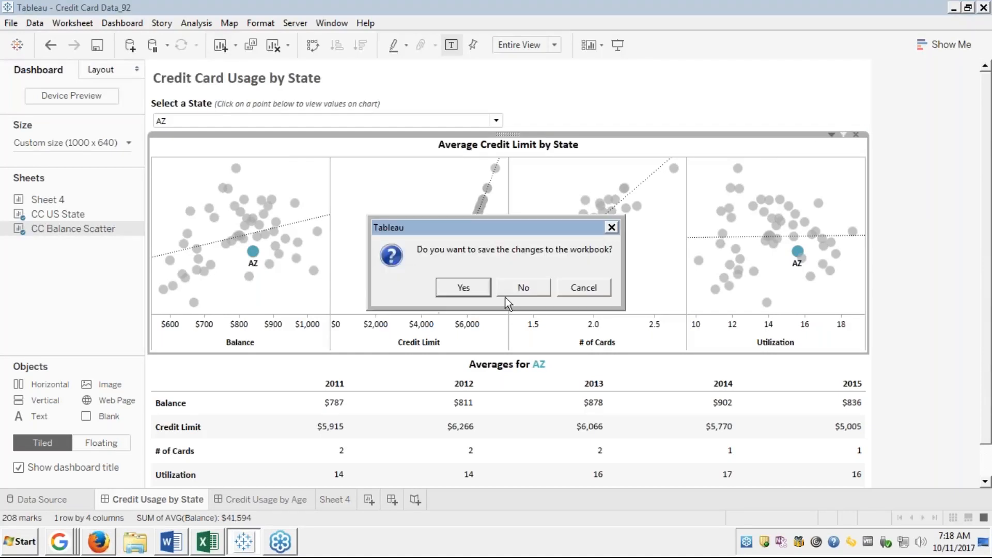
{"action": "left_click", "coordinate": [523, 288]}
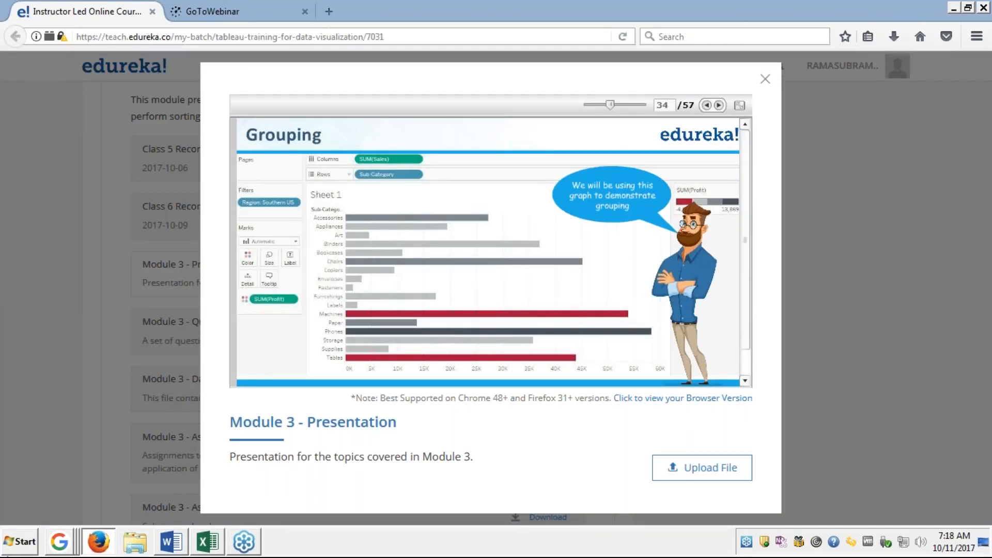
{"action": "left_click", "coordinate": [20, 543]}
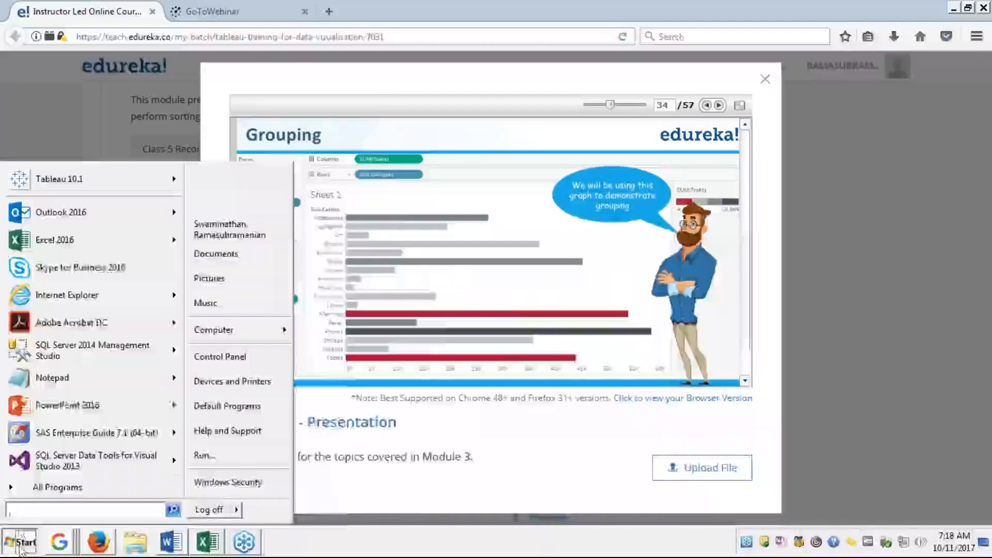
{"action": "left_click", "coordinate": [45, 184]}
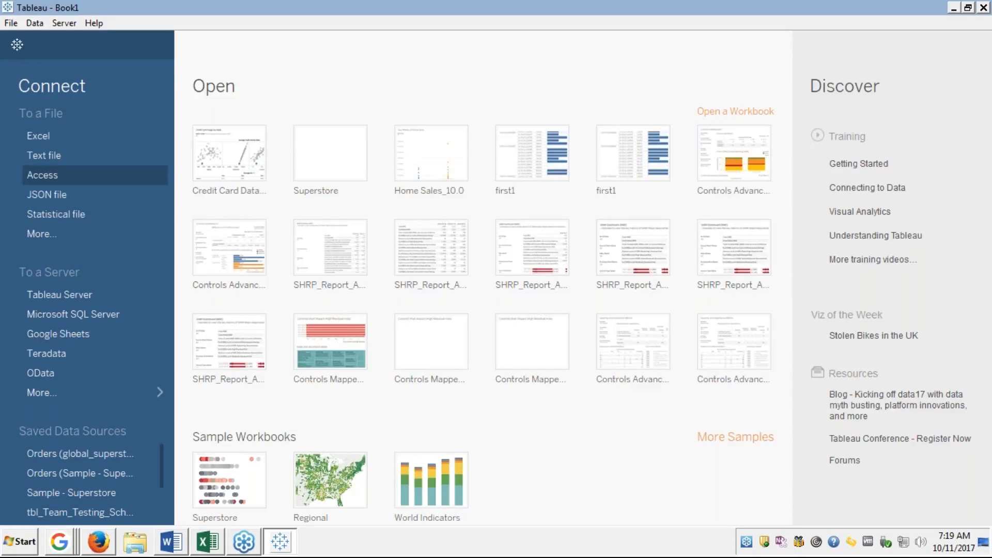
Step: Connect to the Excel file Sample - Superstore.xls, add the Orders sheet to the data source and go to Sheet 1
{"action": "left_click", "coordinate": [52, 138]}
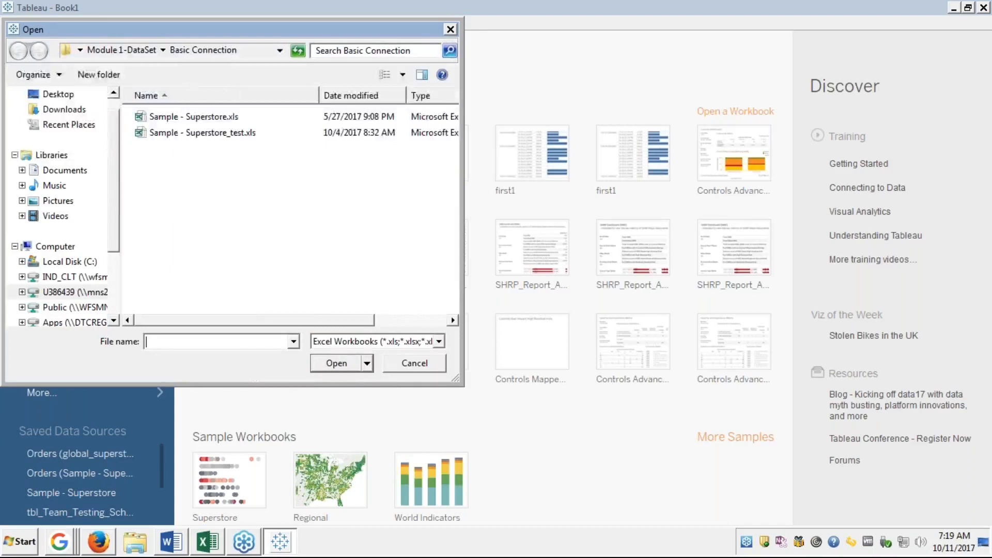
{"action": "left_click", "coordinate": [187, 116]}
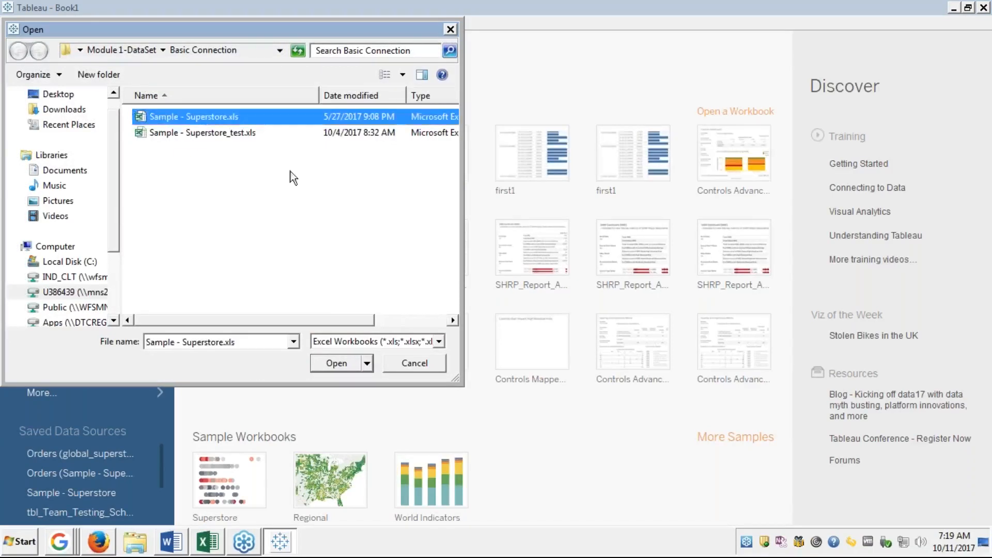
{"action": "left_click", "coordinate": [339, 365]}
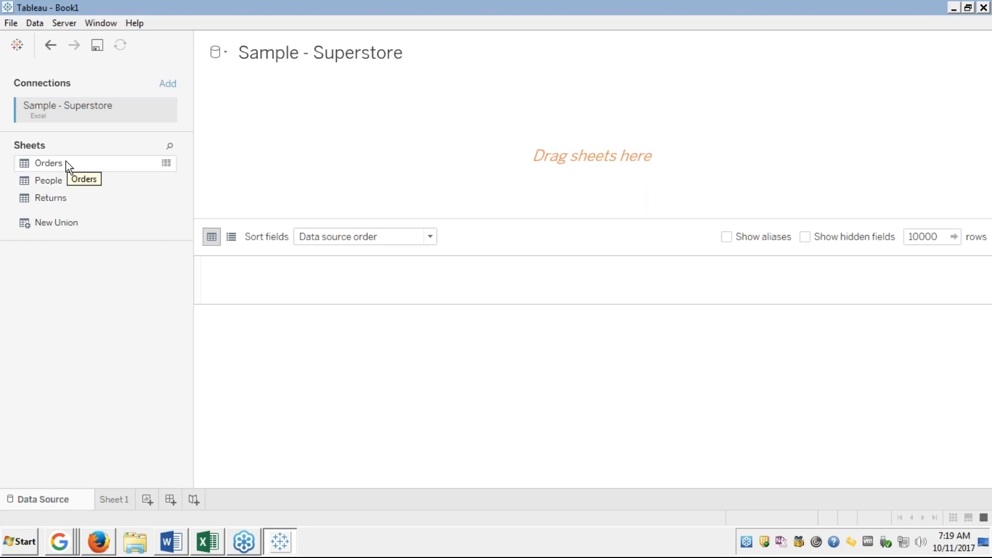
{"action": "left_click_drag", "start_coordinate": [66, 160], "coordinate": [364, 151]}
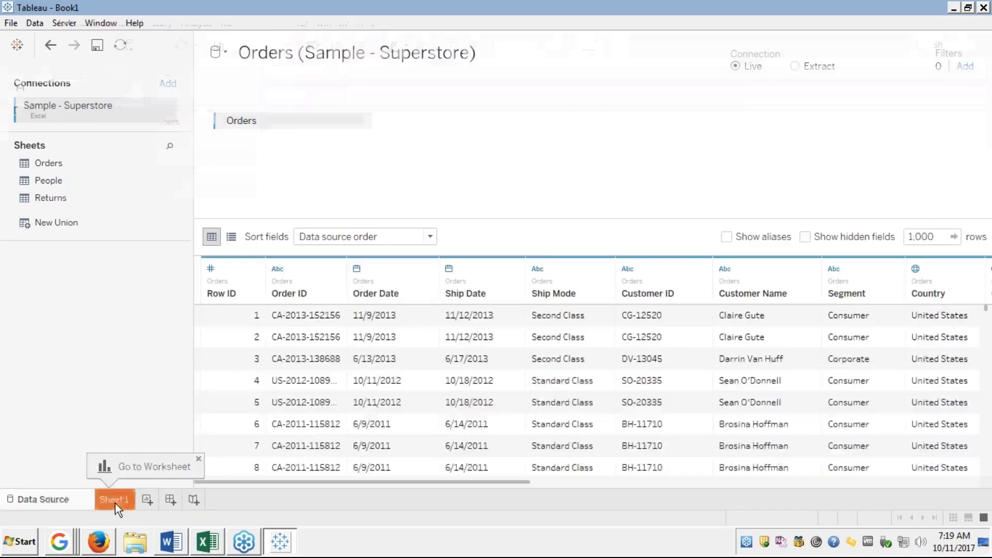
{"action": "left_click", "coordinate": [115, 503]}
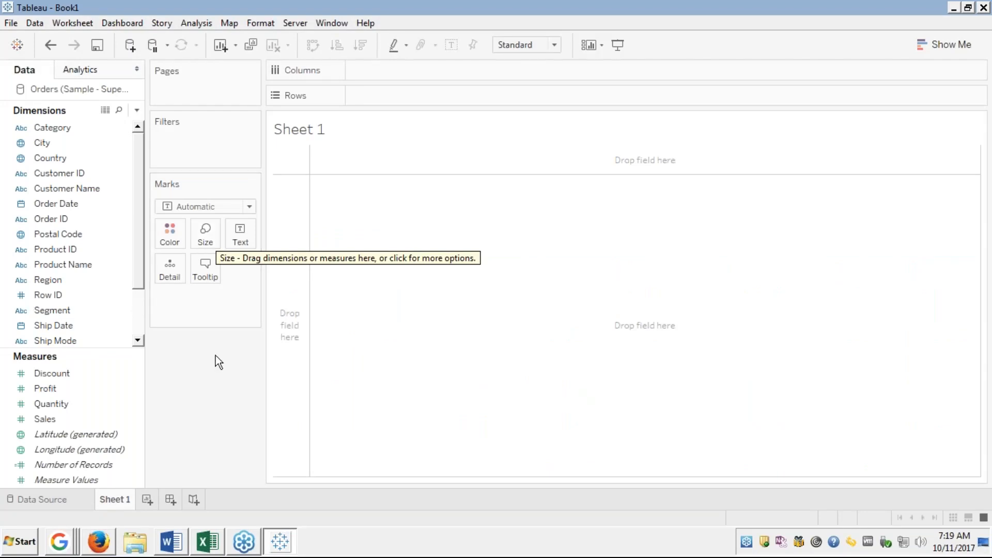
Step: Create a horizontal bar chart of Sales by Sub-Category and sort the bars in ascending order of sales
{"action": "left_click", "coordinate": [43, 269]}
{"action": "key", "text": "c"}
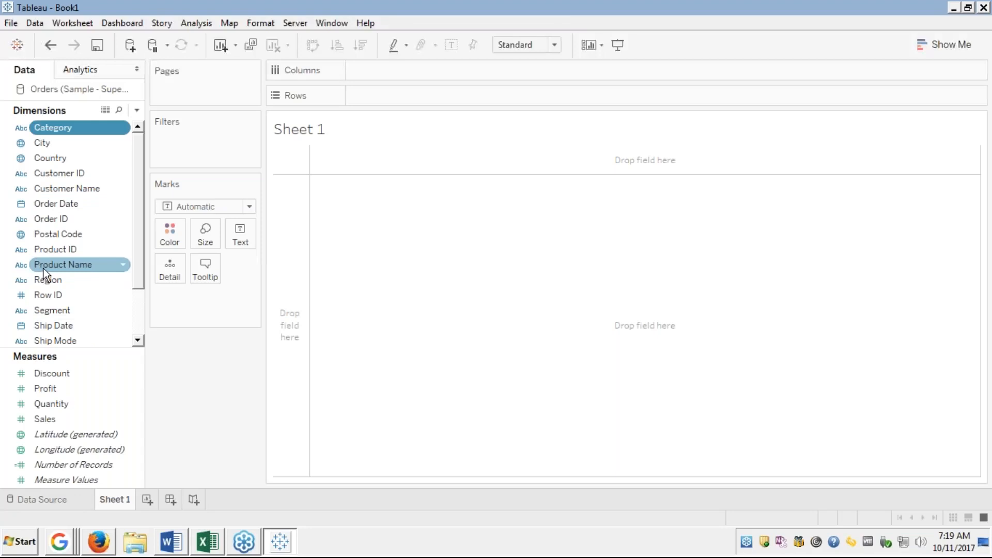
{"action": "key", "text": "c"}
{"action": "key", "text": "s"}
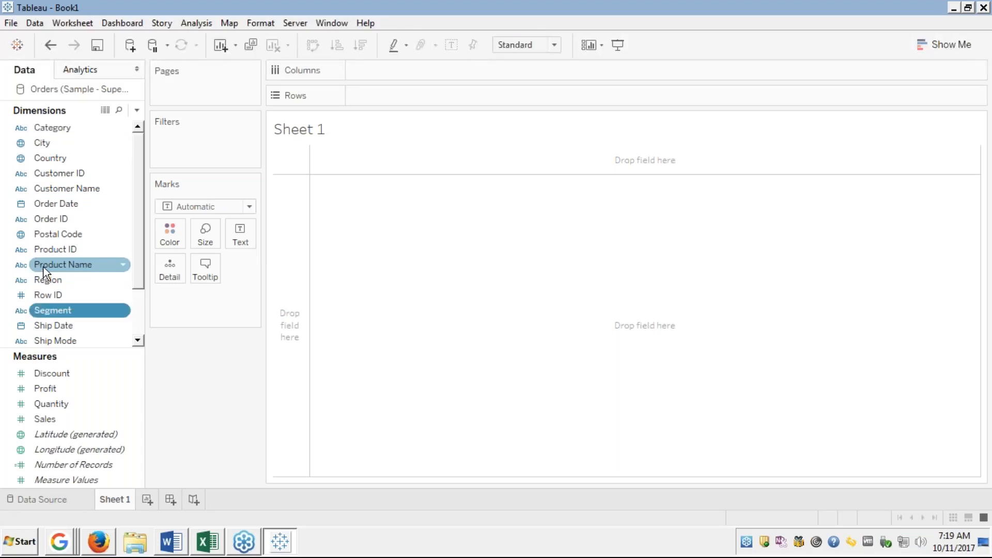
{"action": "key", "text": "s"}
{"action": "key", "text": "u"}
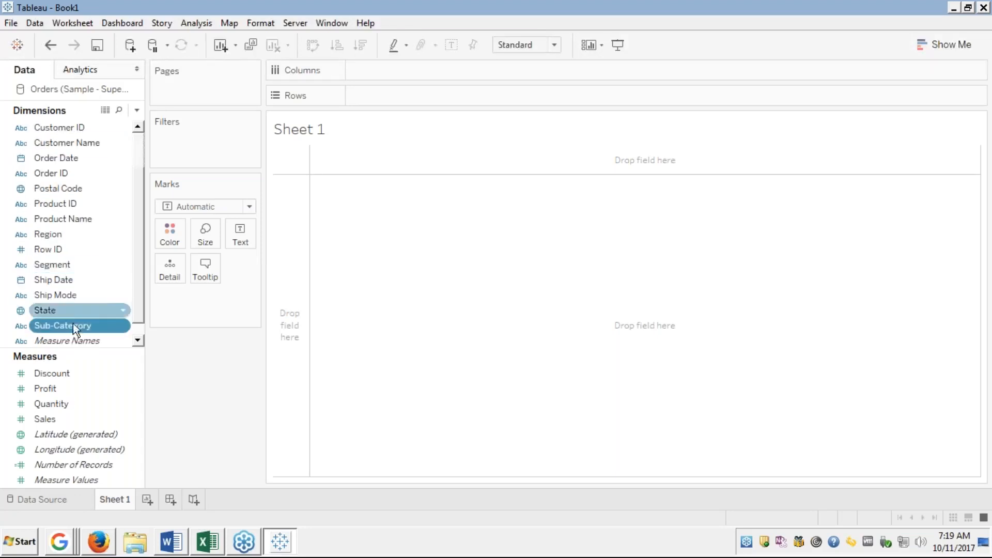
{"action": "left_click", "coordinate": [67, 408]}
{"action": "left_click", "coordinate": [44, 419]}
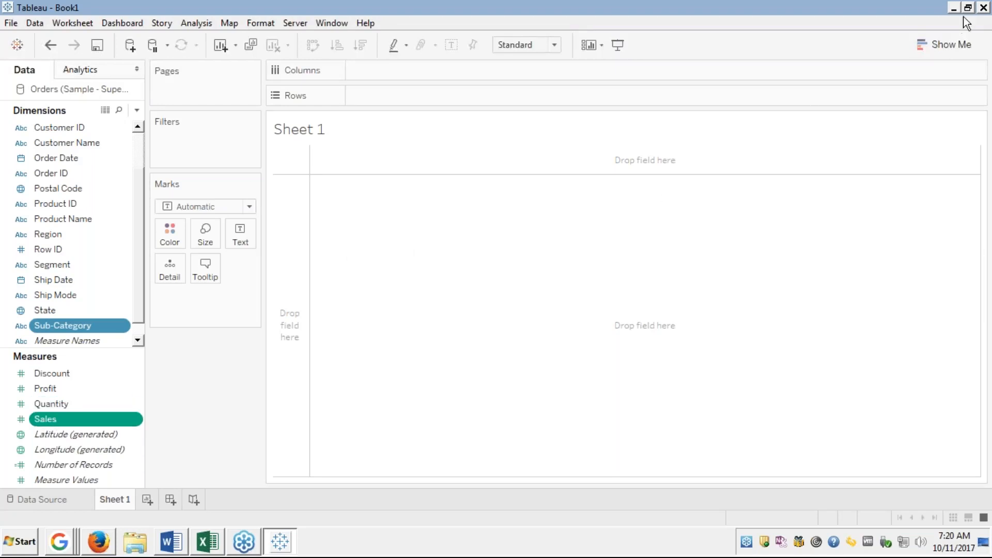
{"action": "left_click", "coordinate": [945, 44]}
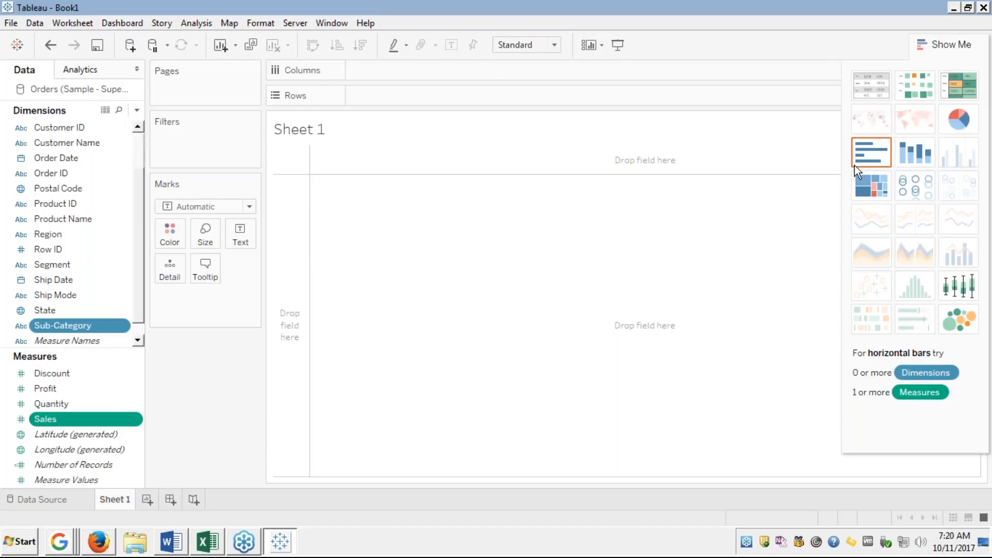
{"action": "left_click", "coordinate": [871, 151]}
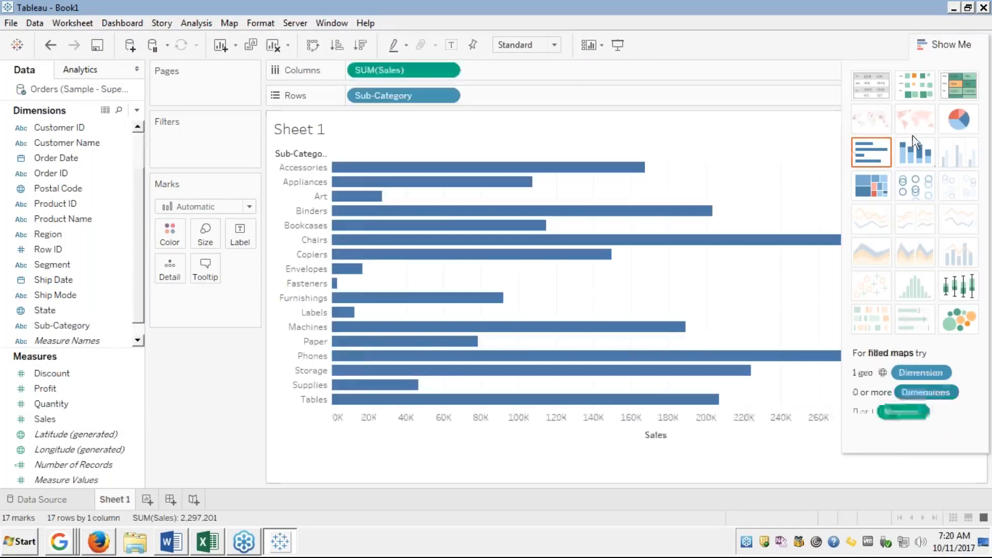
{"action": "left_click", "coordinate": [925, 47]}
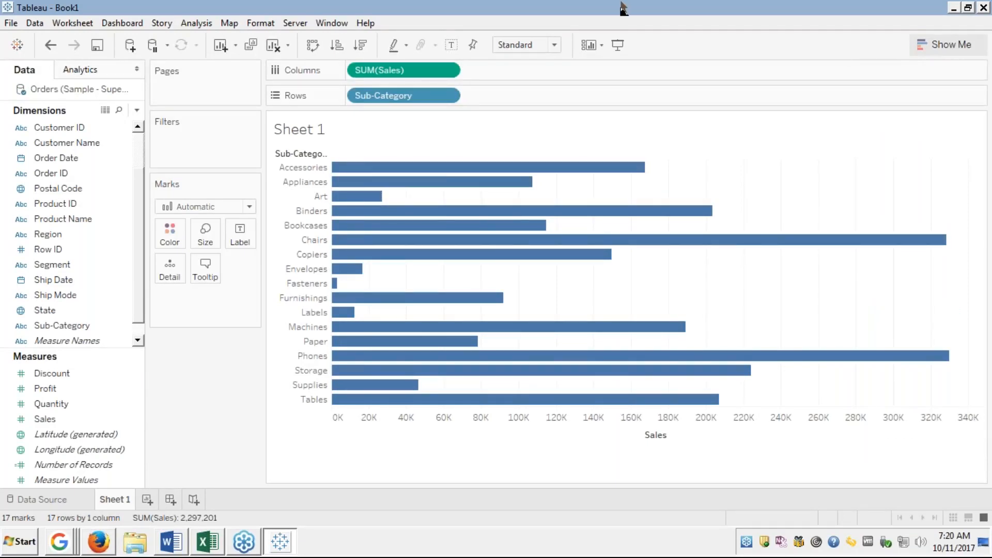
{"action": "left_click", "coordinate": [337, 45]}
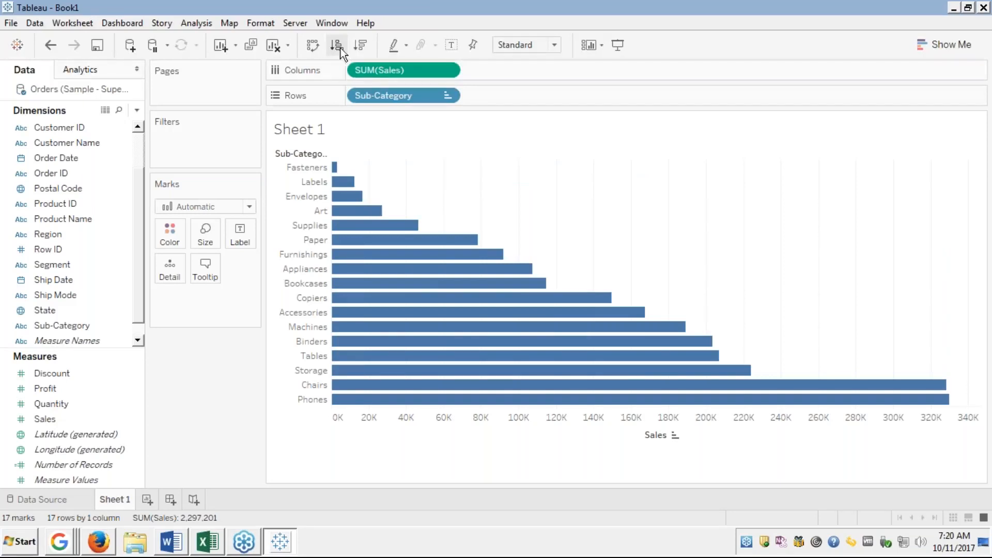
Step: Examine the sales of the lowest sub-category bars, from Fasteners through Labels and Envelopes to Art, leaving no bar selected
{"action": "left_click", "coordinate": [336, 171]}
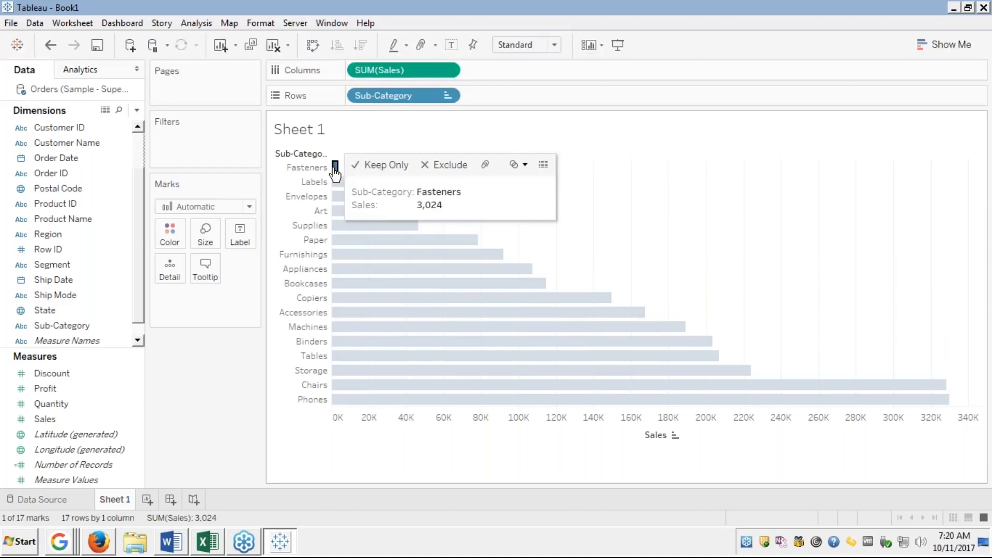
{"action": "left_click", "coordinate": [337, 182]}
{"action": "left_click", "coordinate": [336, 197]}
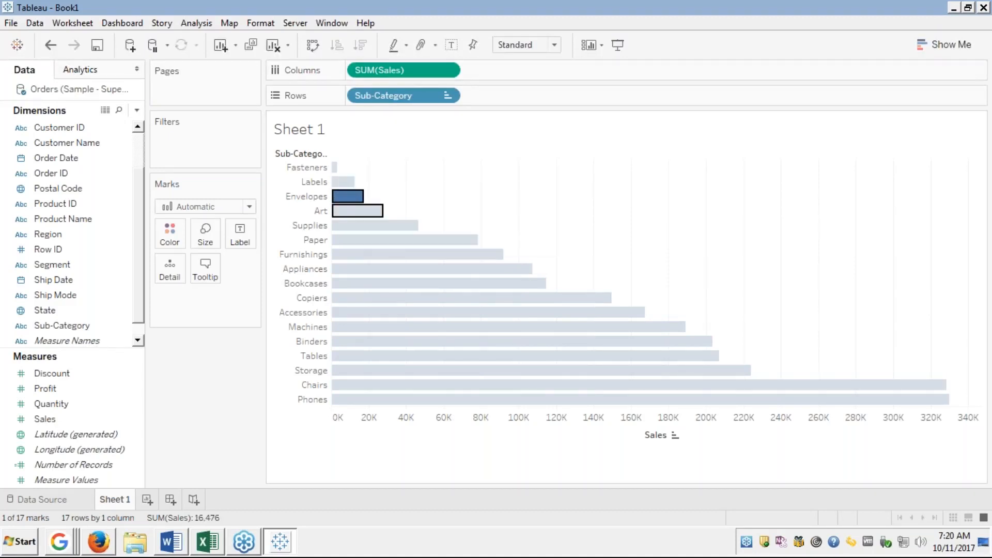
{"action": "left_click", "coordinate": [338, 210]}
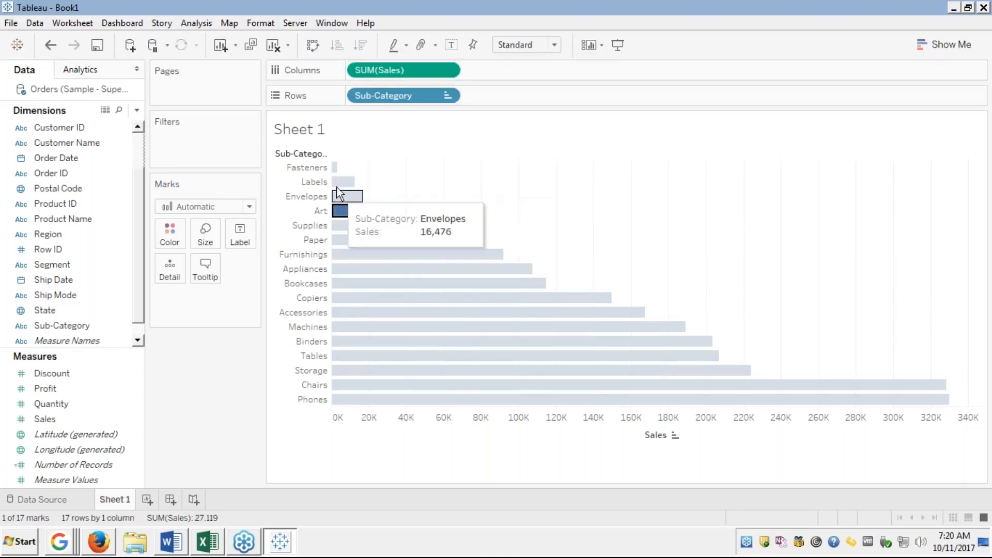
{"action": "left_click", "coordinate": [341, 212]}
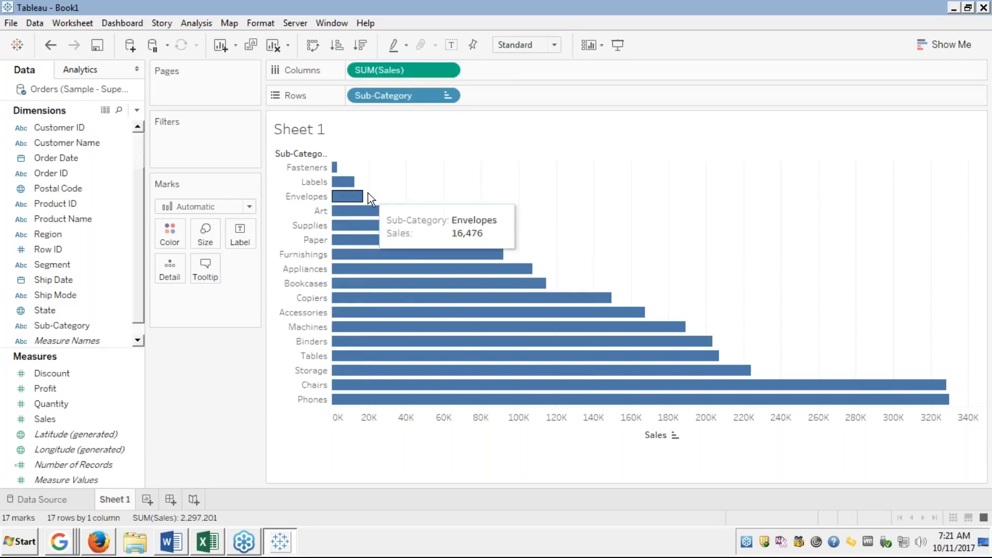
{"action": "mouse_move", "coordinate": [335, 168]}
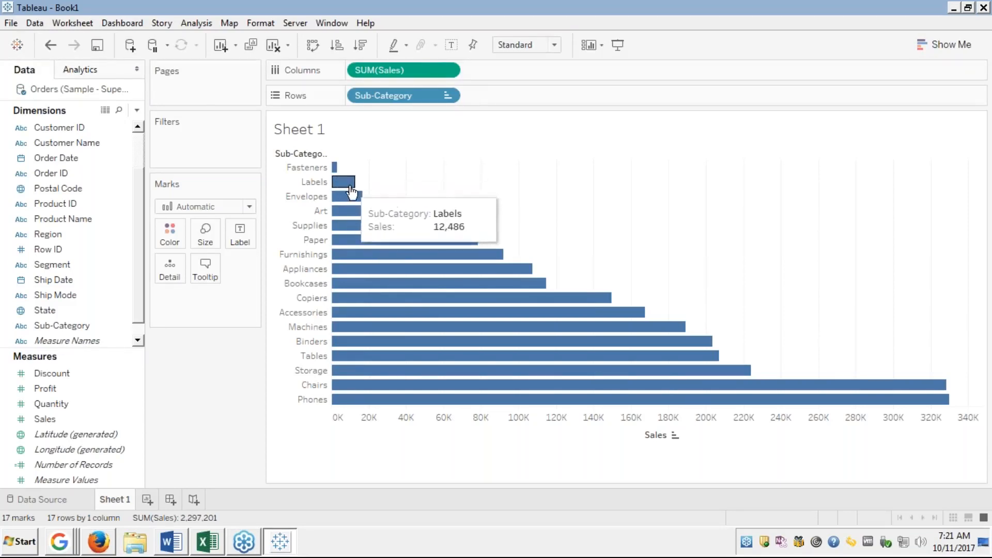
{"action": "mouse_move", "coordinate": [351, 212]}
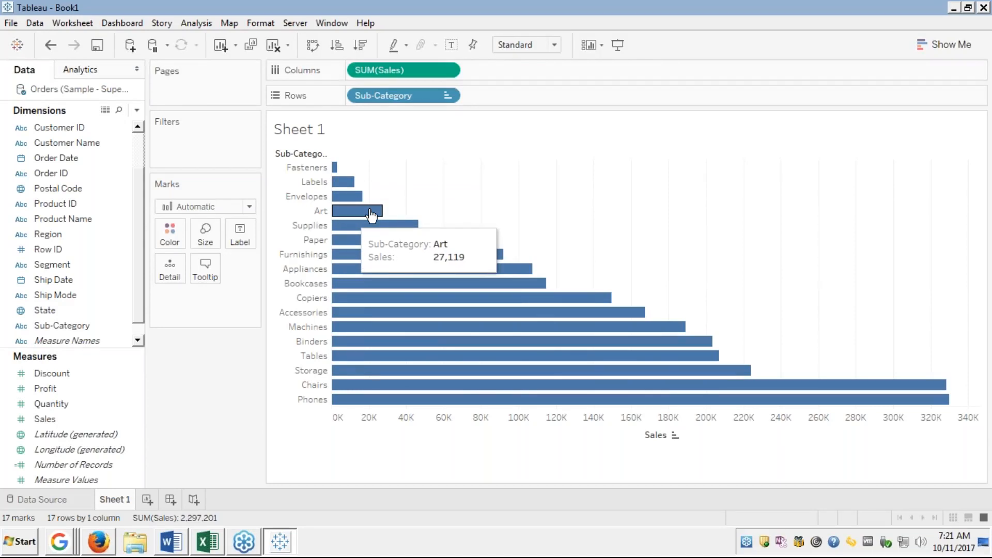
Step: Select the Supplies, Art, Envelopes, Labels and Fasteners bars together and clear the selection again
{"action": "mouse_move", "coordinate": [946, 408]}
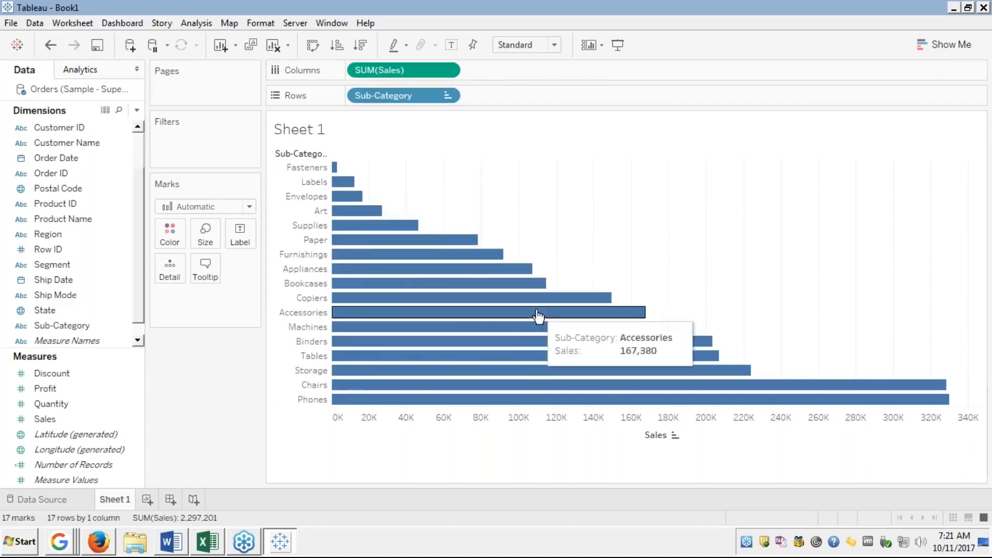
{"action": "mouse_move", "coordinate": [345, 185]}
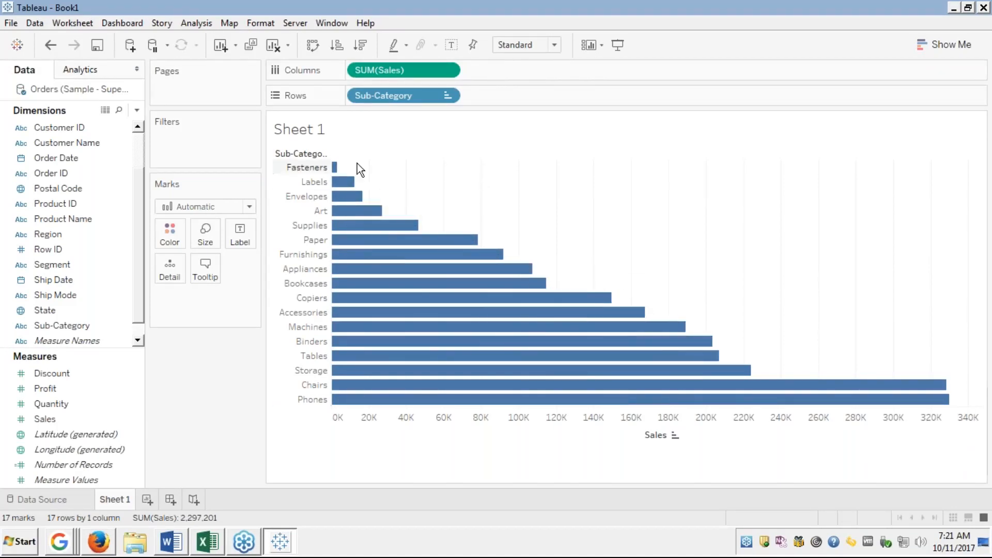
{"action": "mouse_move", "coordinate": [362, 229]}
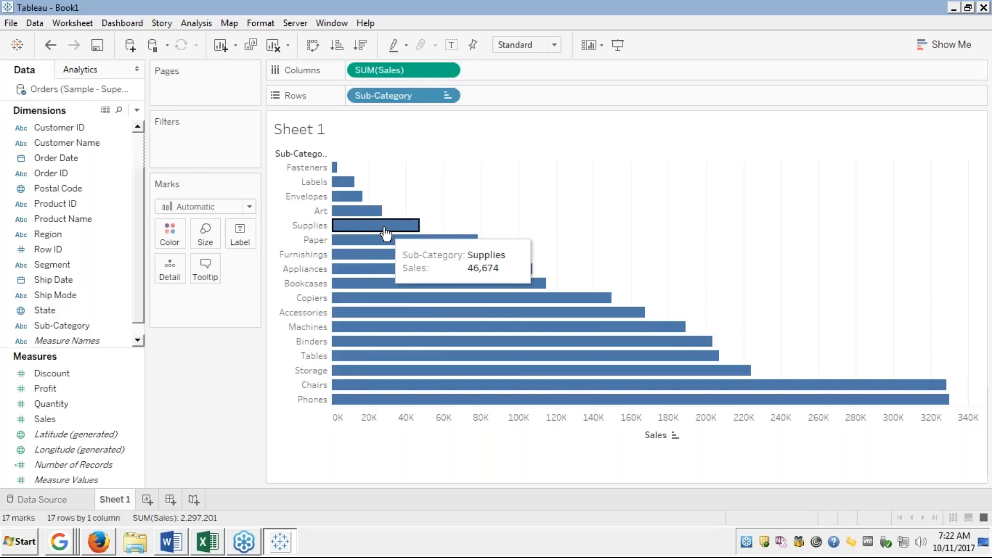
{"action": "left_click", "coordinate": [385, 232]}
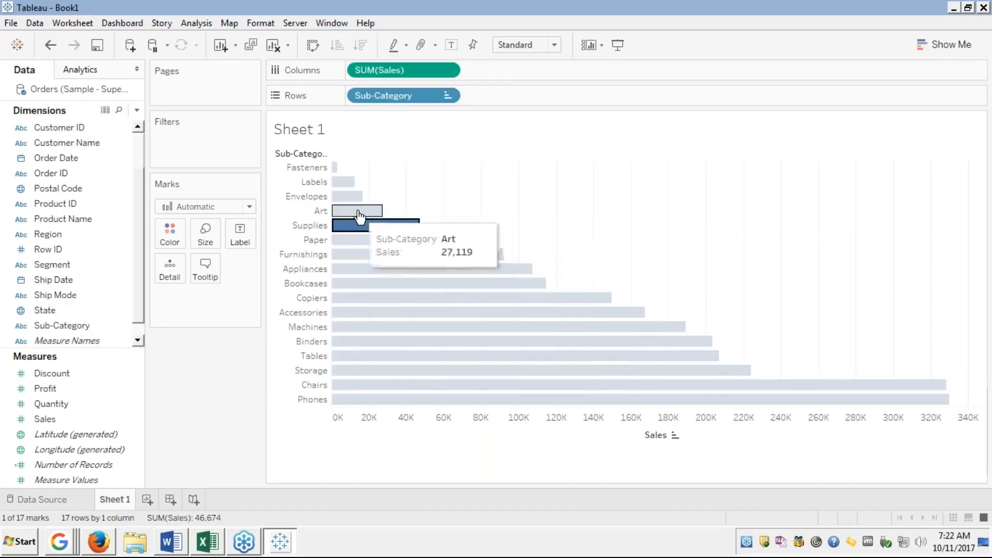
{"action": "left_click", "coordinate": [358, 214], "text": "ctrl"}
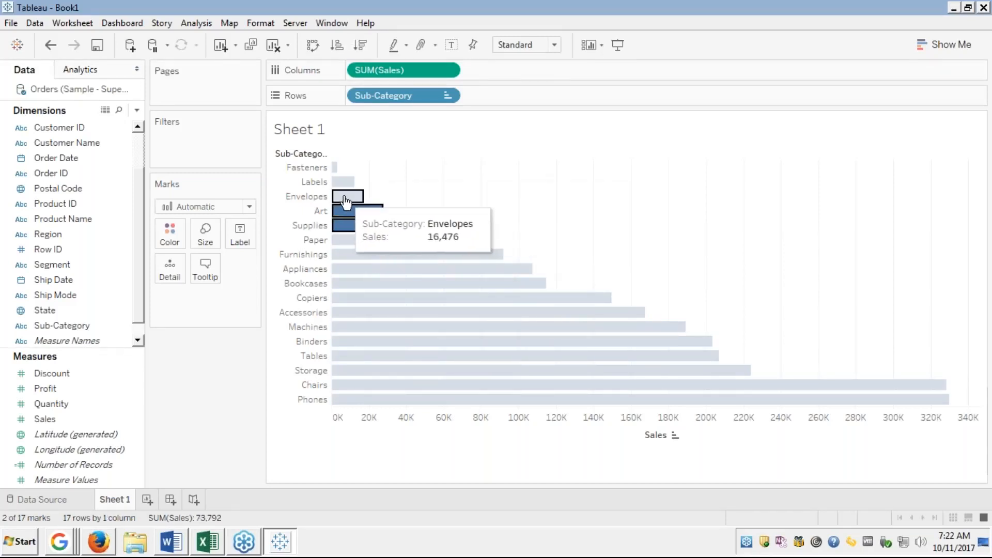
{"action": "left_click", "coordinate": [346, 202], "text": "ctrl"}
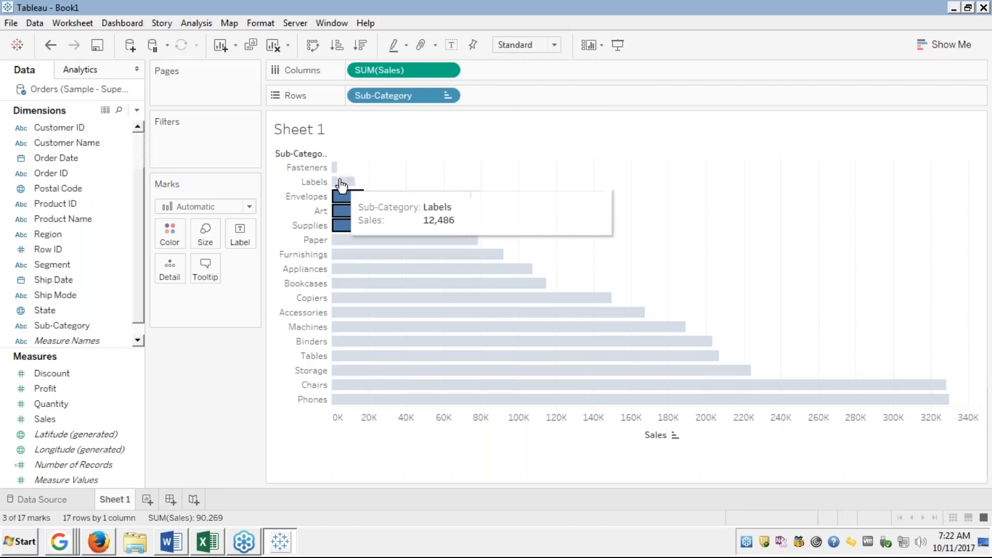
{"action": "left_click", "coordinate": [341, 185], "text": "ctrl"}
{"action": "left_click", "coordinate": [336, 170], "text": "ctrl"}
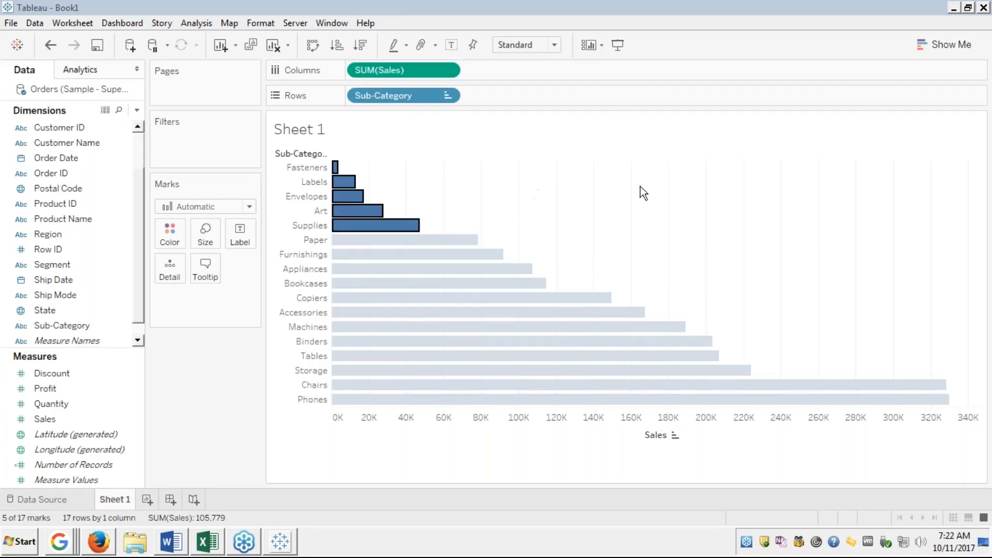
{"action": "left_click", "coordinate": [744, 123]}
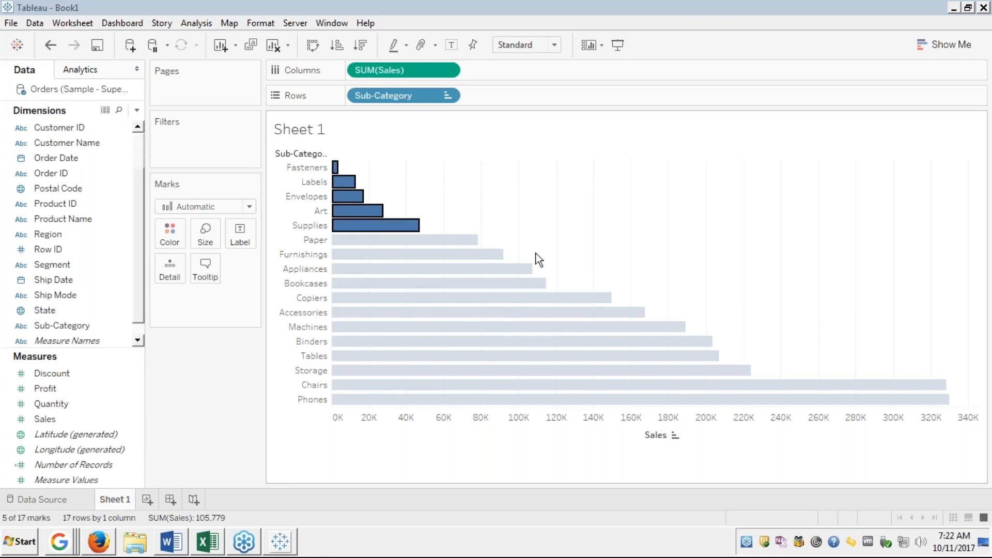
{"action": "left_click", "coordinate": [542, 196]}
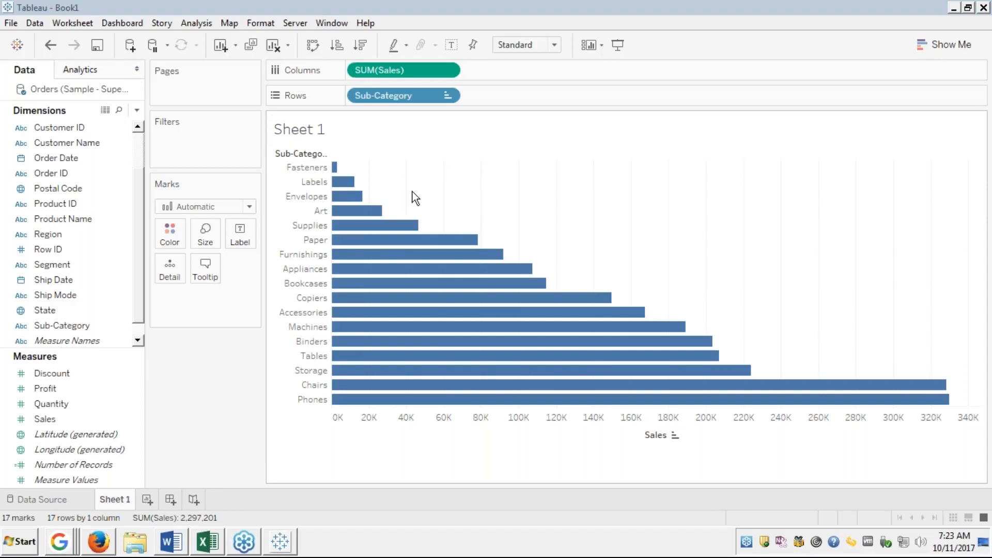
Step: Group the Fasteners, Labels, Envelopes, Art and Supplies bars into one group and deselect them
{"action": "mouse_move", "coordinate": [336, 169]}
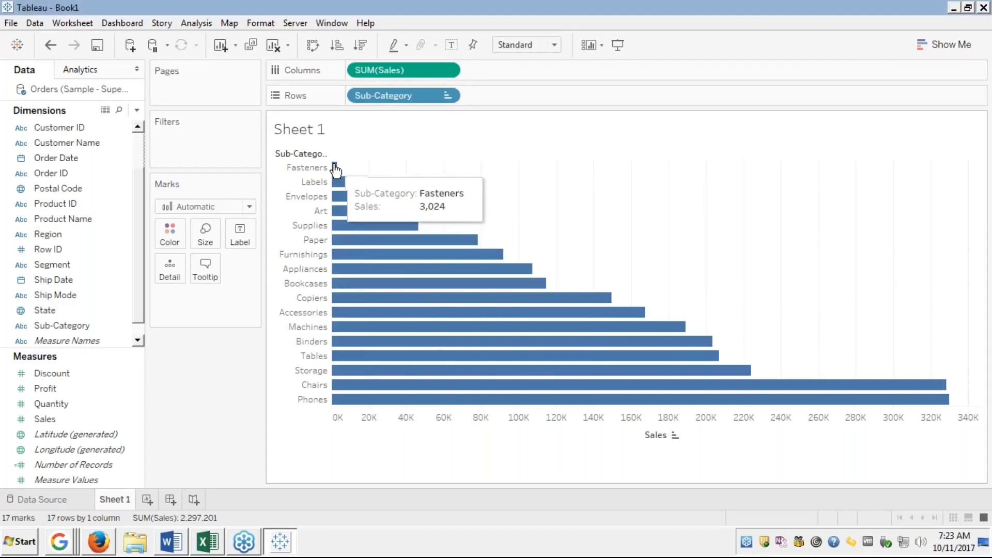
{"action": "left_click", "coordinate": [335, 168]}
{"action": "left_click", "coordinate": [339, 185], "text": "ctrl"}
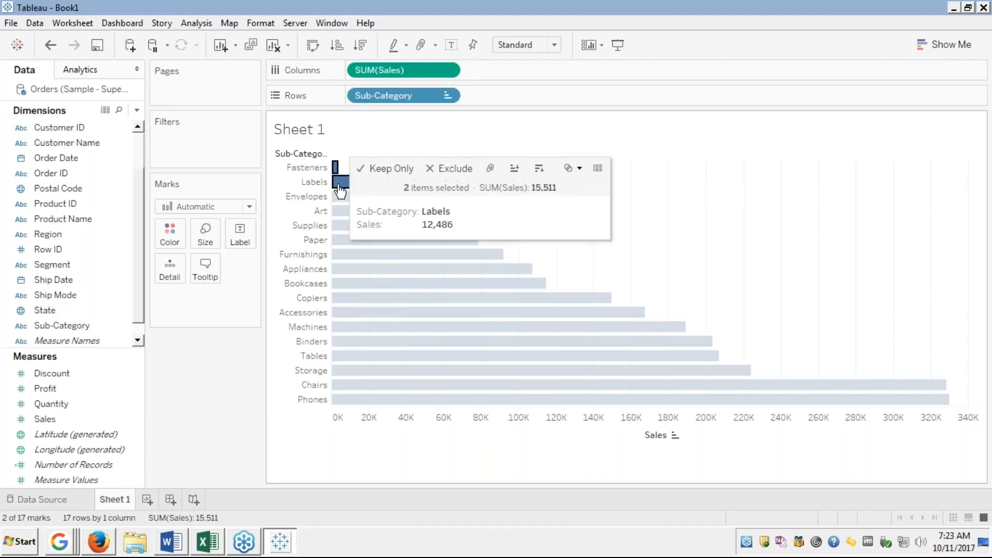
{"action": "left_click", "coordinate": [339, 199], "text": "ctrl"}
{"action": "left_click", "coordinate": [341, 208], "text": "ctrl"}
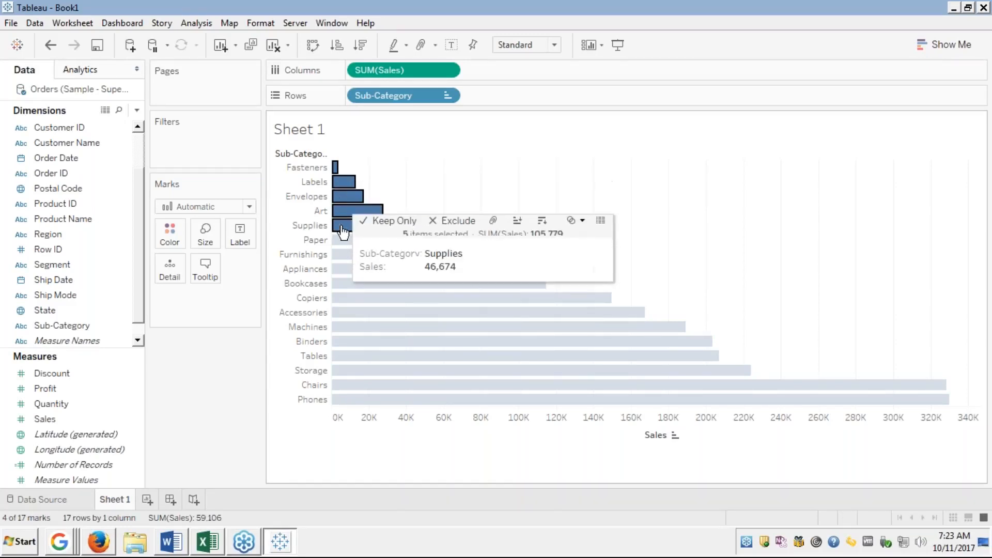
{"action": "left_click", "coordinate": [342, 226], "text": "ctrl"}
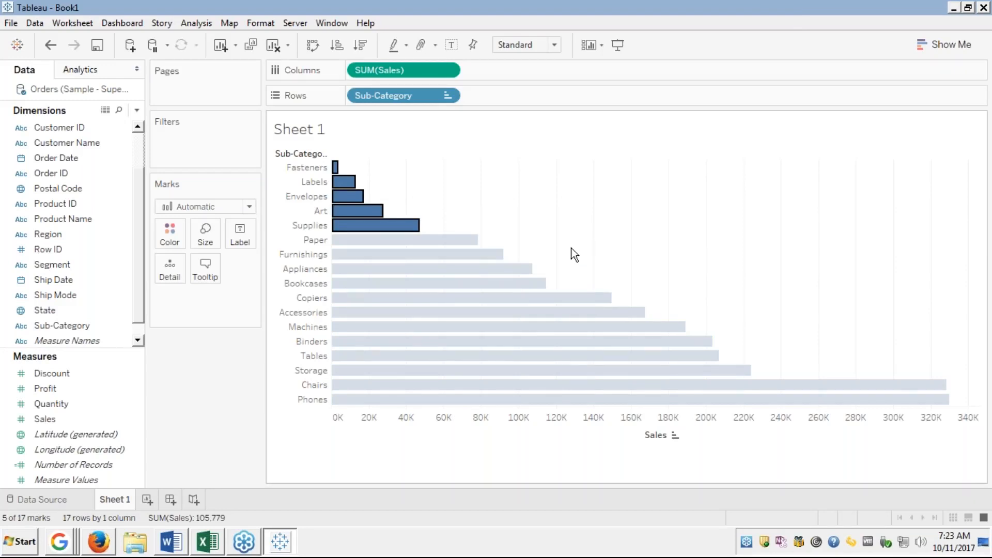
{"action": "mouse_move", "coordinate": [346, 181]}
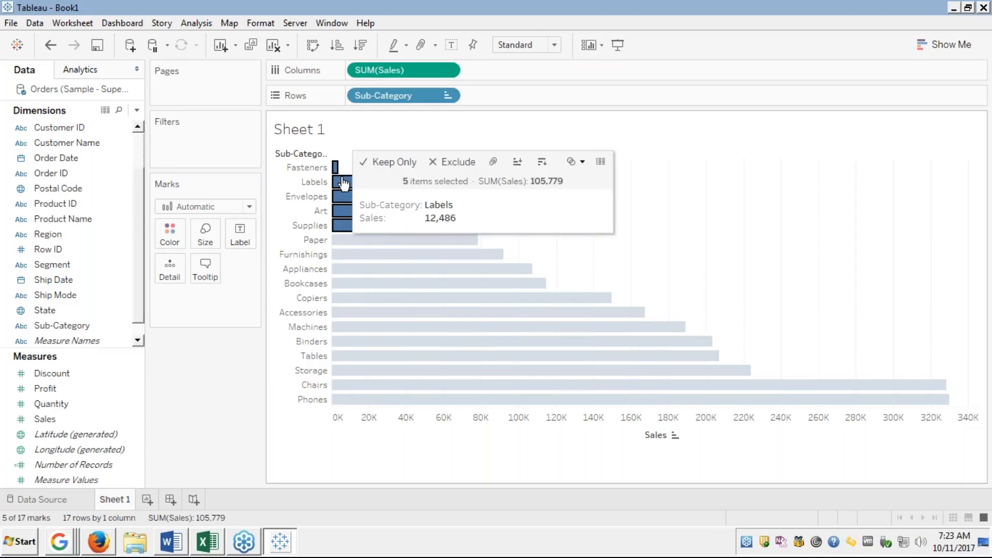
{"action": "left_click", "coordinate": [494, 162]}
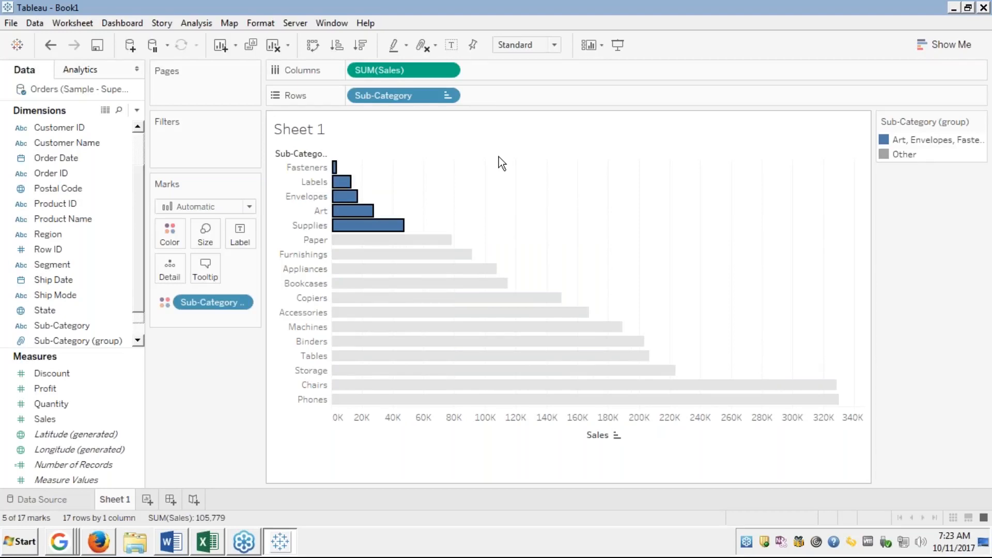
{"action": "left_click", "coordinate": [625, 156]}
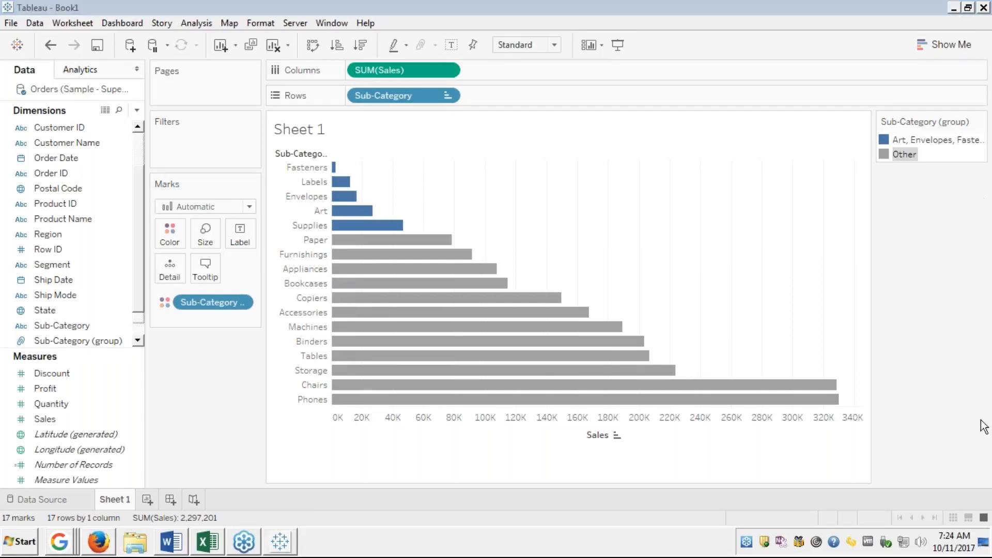
Step: Highlight the Other bars and the grouped sub-category bars alternately through the Sub-Category (group) color legend, ending with no legend item highlighted
{"action": "mouse_move", "coordinate": [981, 128]}
{"action": "left_click", "coordinate": [969, 124]}
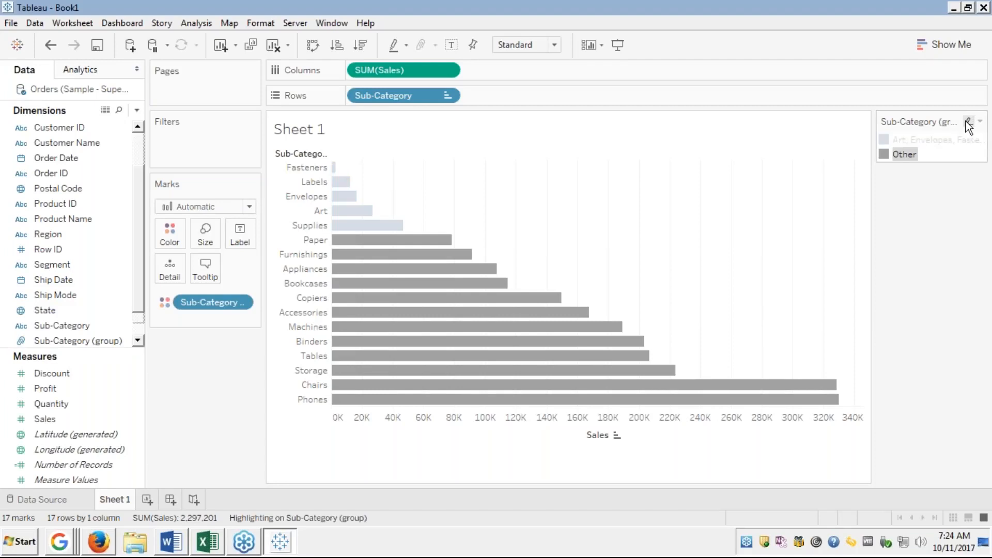
{"action": "left_click", "coordinate": [909, 140]}
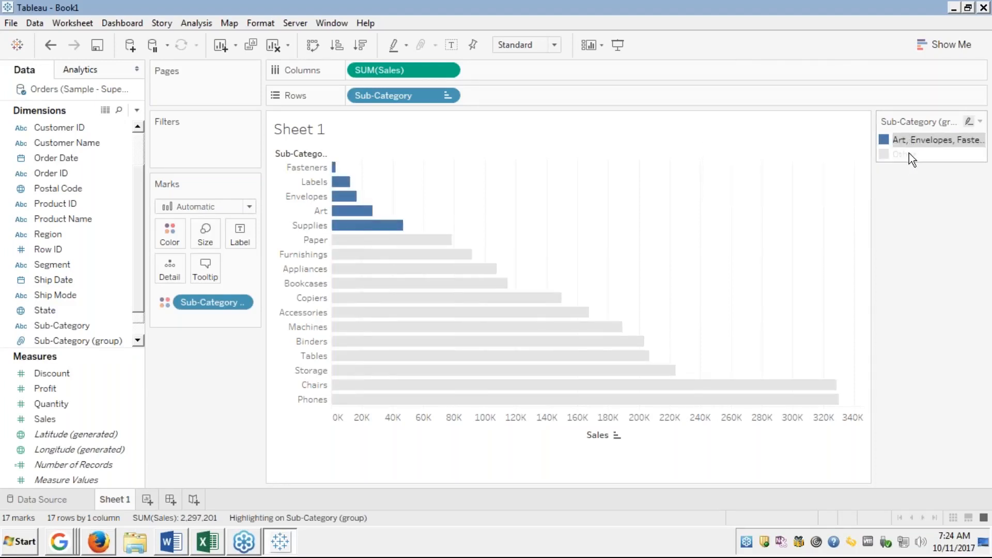
{"action": "left_click", "coordinate": [909, 153]}
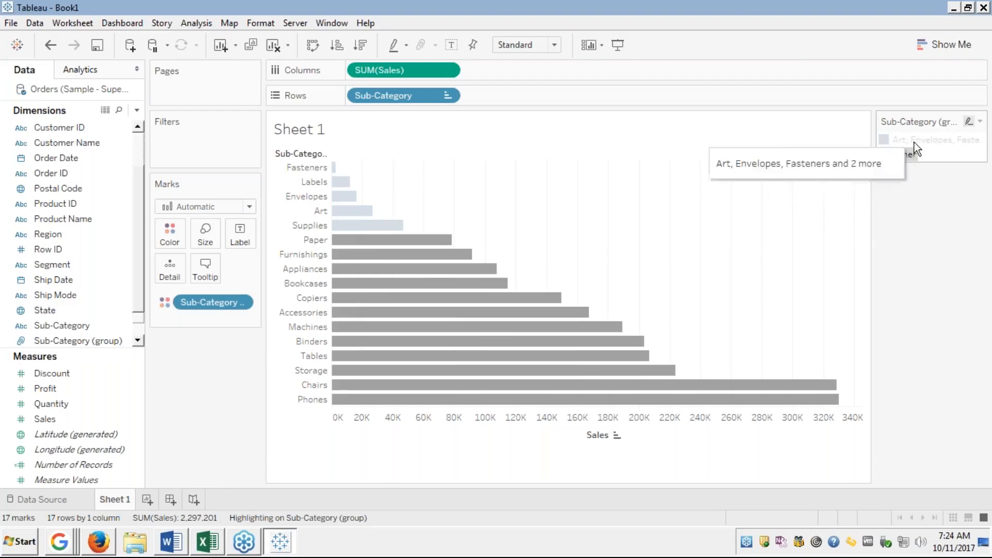
{"action": "left_click", "coordinate": [914, 142]}
{"action": "left_click", "coordinate": [917, 143]}
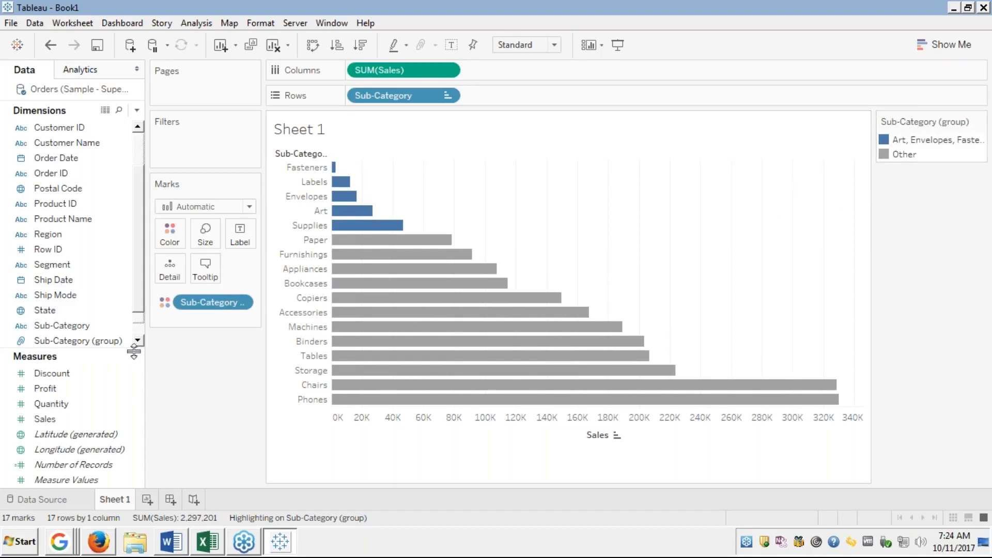
Step: Locate the Sub-Category (group) field among the dimensions and examine the members of its groups in the group editor without changing anything
{"action": "left_click", "coordinate": [58, 245]}
{"action": "key", "text": "Down"}
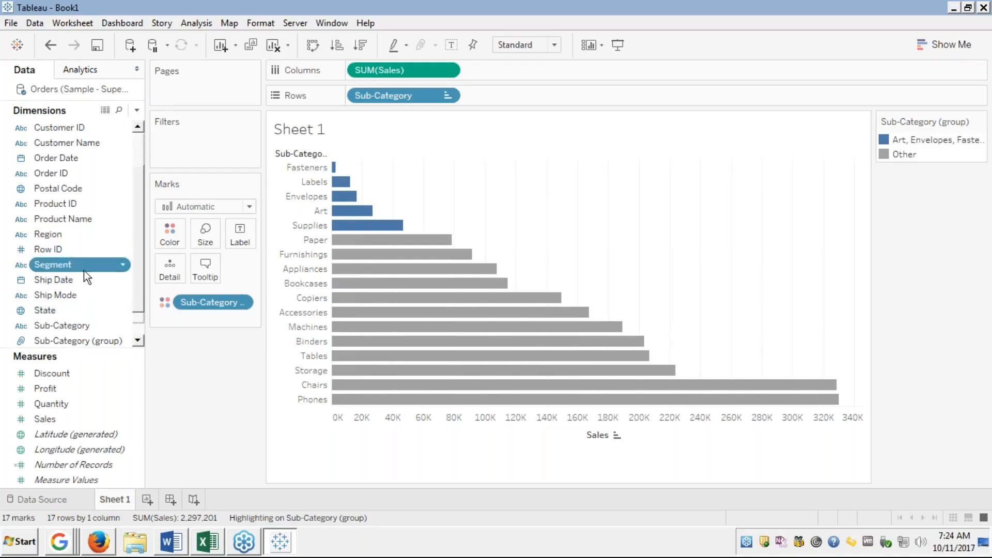
{"action": "left_click", "coordinate": [54, 327]}
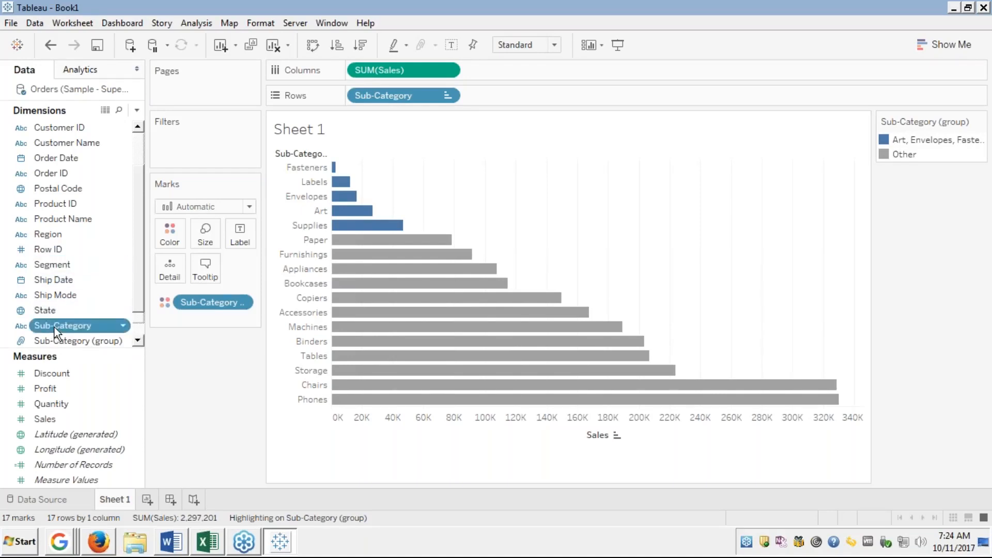
{"action": "left_click", "coordinate": [79, 340]}
{"action": "left_click", "coordinate": [138, 341]}
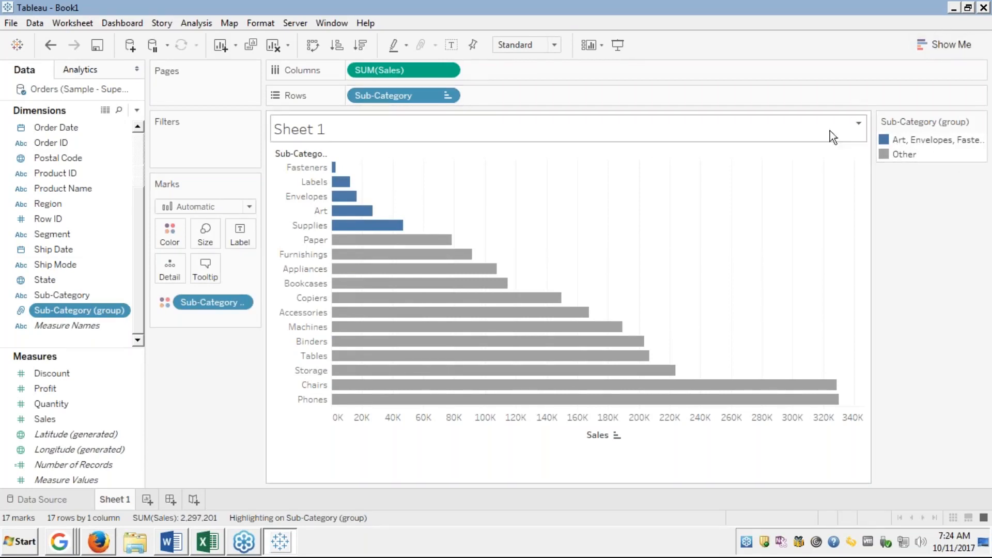
{"action": "mouse_move", "coordinate": [898, 141]}
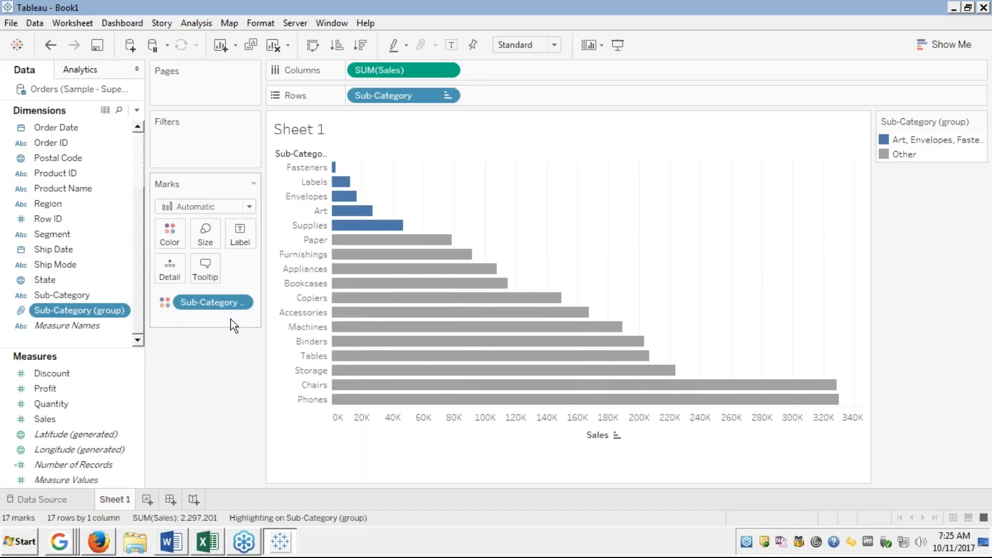
{"action": "right_click", "coordinate": [63, 309]}
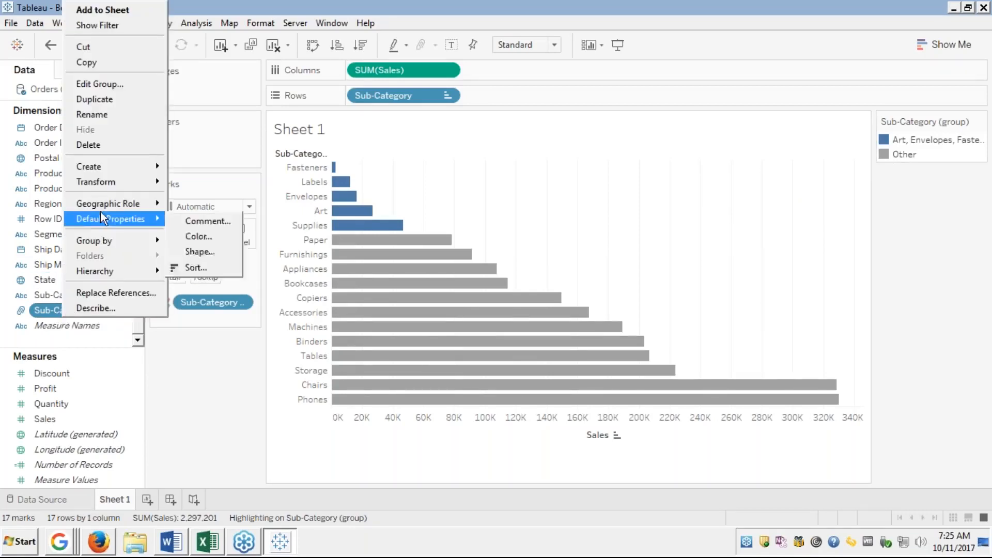
{"action": "left_click", "coordinate": [94, 83]}
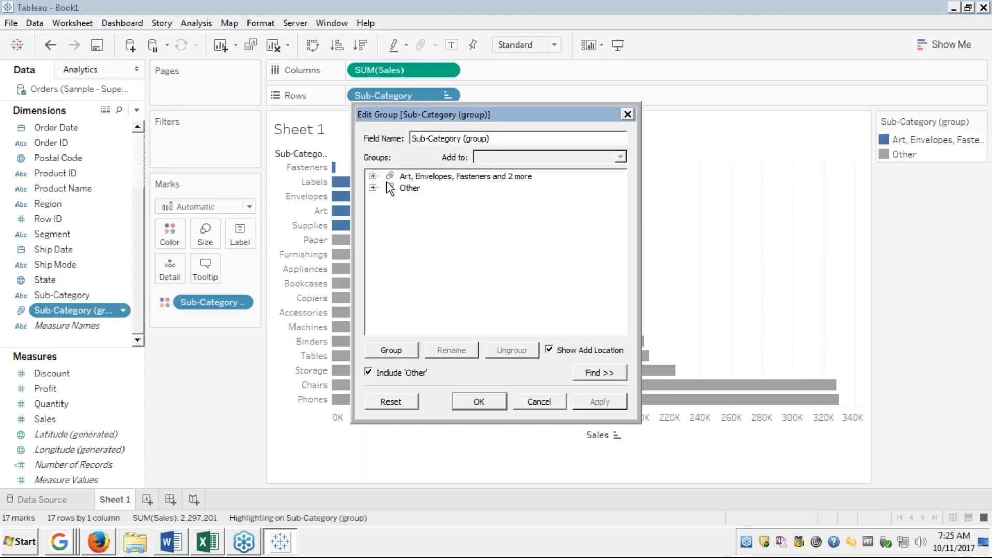
{"action": "left_click", "coordinate": [374, 176]}
{"action": "left_click", "coordinate": [373, 176]}
{"action": "left_click", "coordinate": [373, 188]}
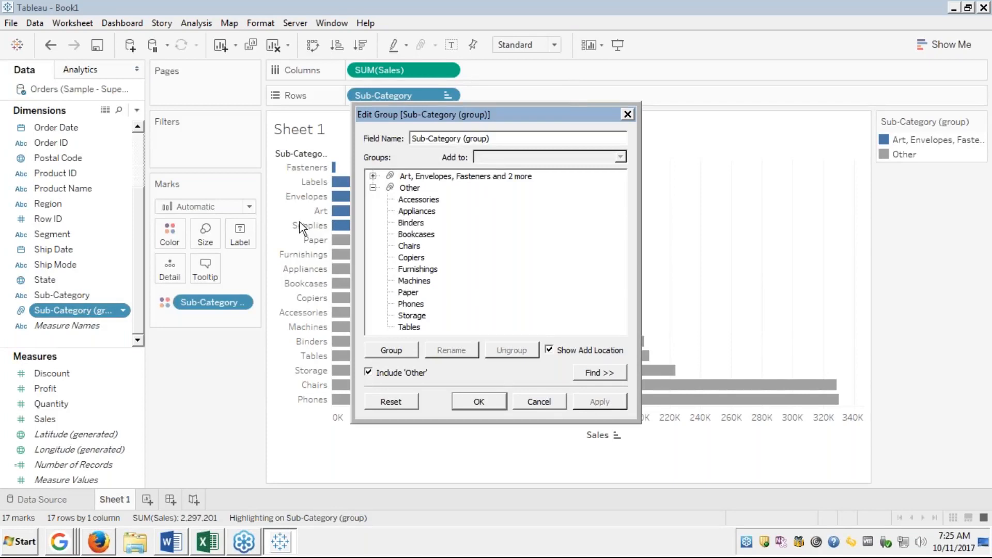
{"action": "left_click", "coordinate": [538, 402]}
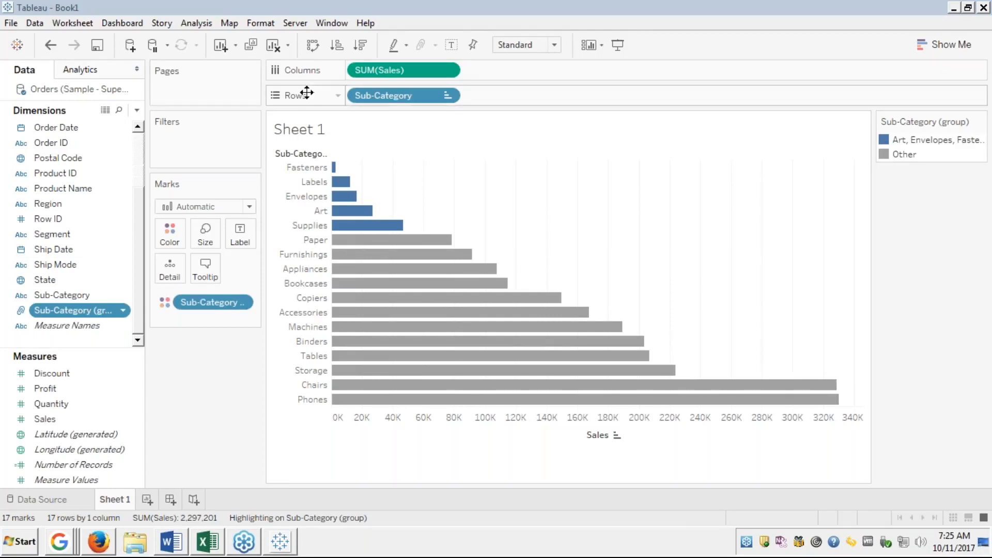
Step: Undo the grouping of the five lowest sub-category bars
{"action": "left_click", "coordinate": [45, 46]}
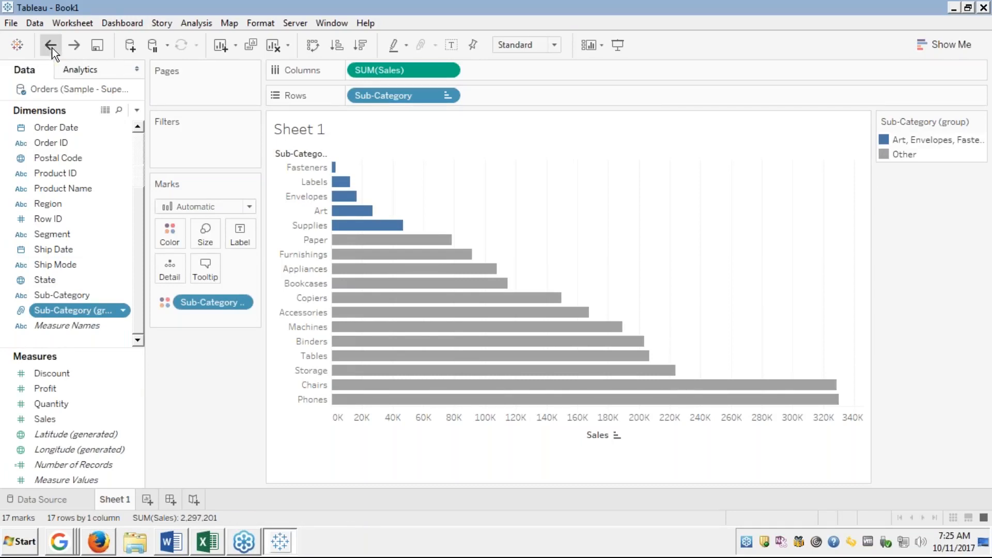
{"action": "left_click", "coordinate": [51, 48]}
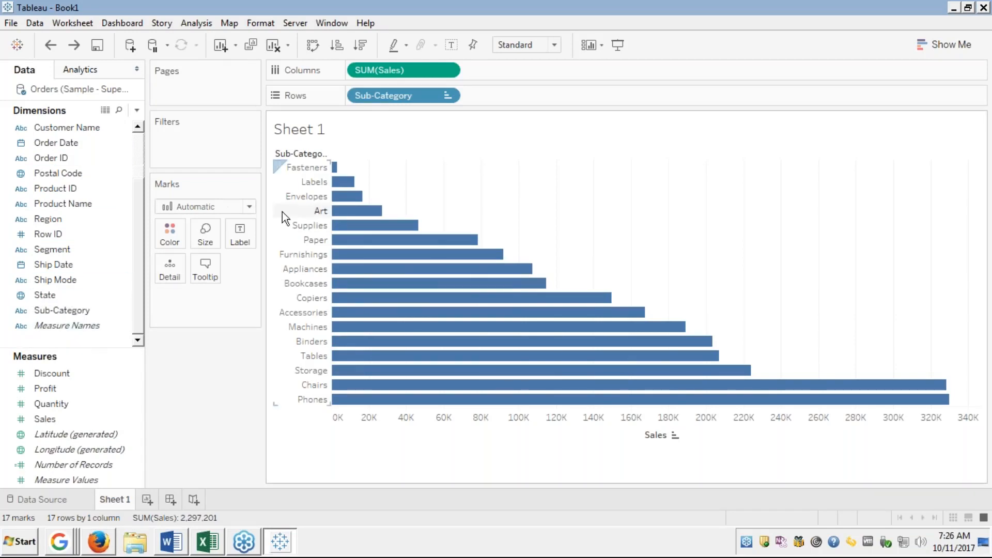
Step: Group the Fasteners, Labels, Envelopes, Art and Supplies bars again and clear the selection
{"action": "mouse_move", "coordinate": [336, 170]}
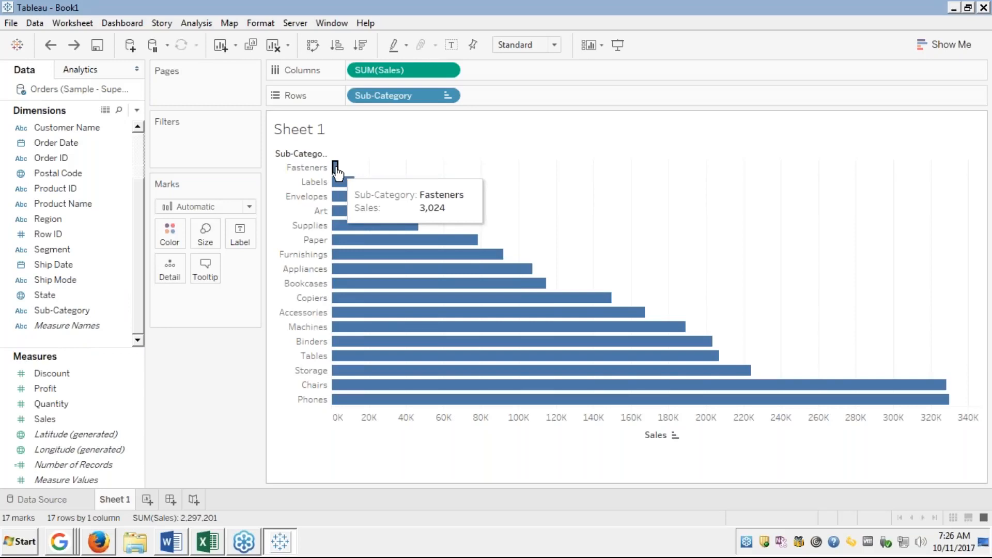
{"action": "left_click", "coordinate": [335, 168]}
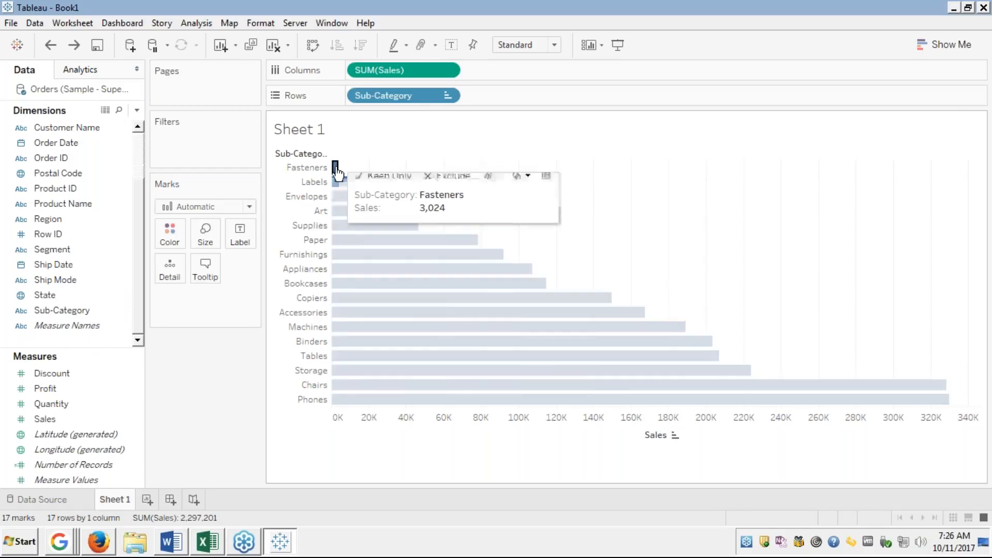
{"action": "left_click", "coordinate": [341, 185], "text": "ctrl"}
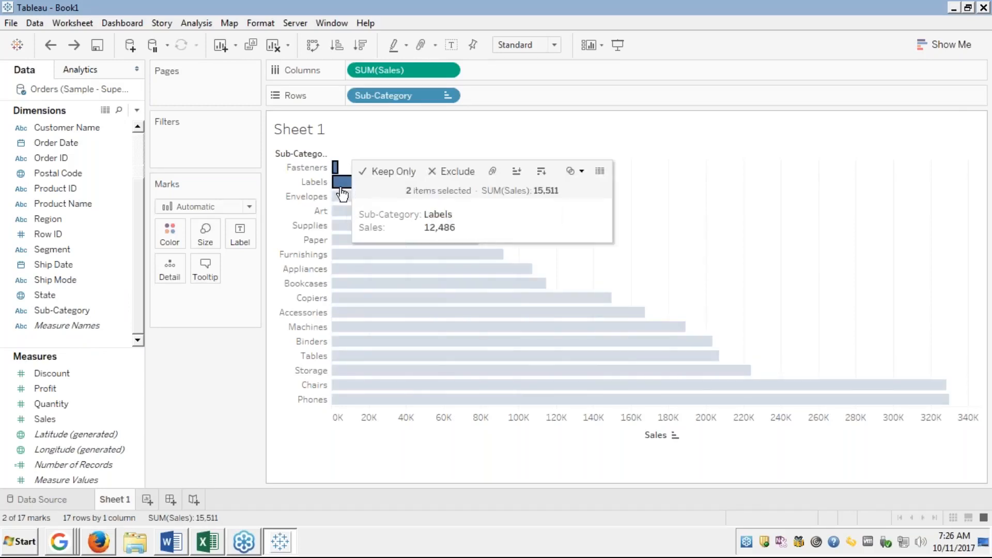
{"action": "left_click", "coordinate": [341, 197], "text": "ctrl"}
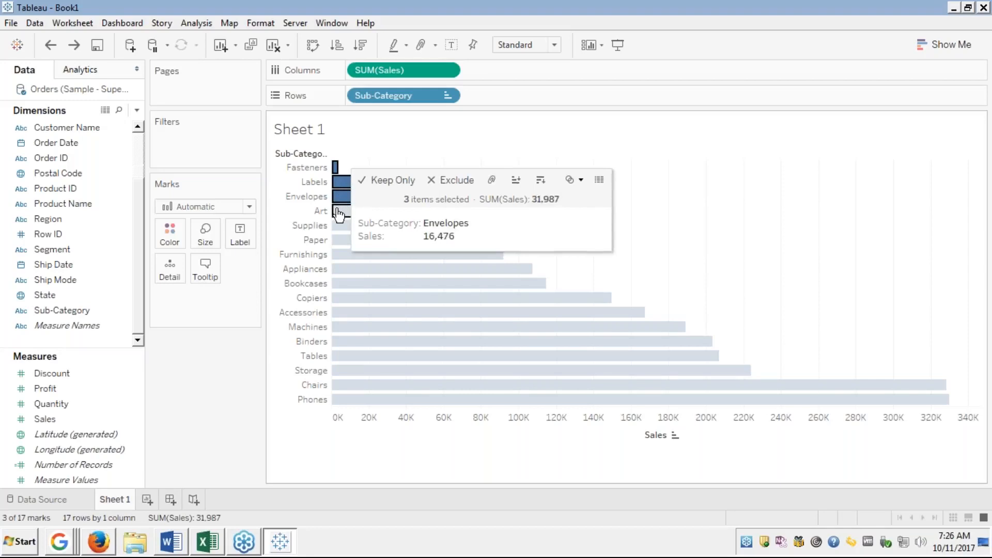
{"action": "left_click", "coordinate": [340, 211], "text": "ctrl"}
{"action": "left_click", "coordinate": [341, 228], "text": "ctrl"}
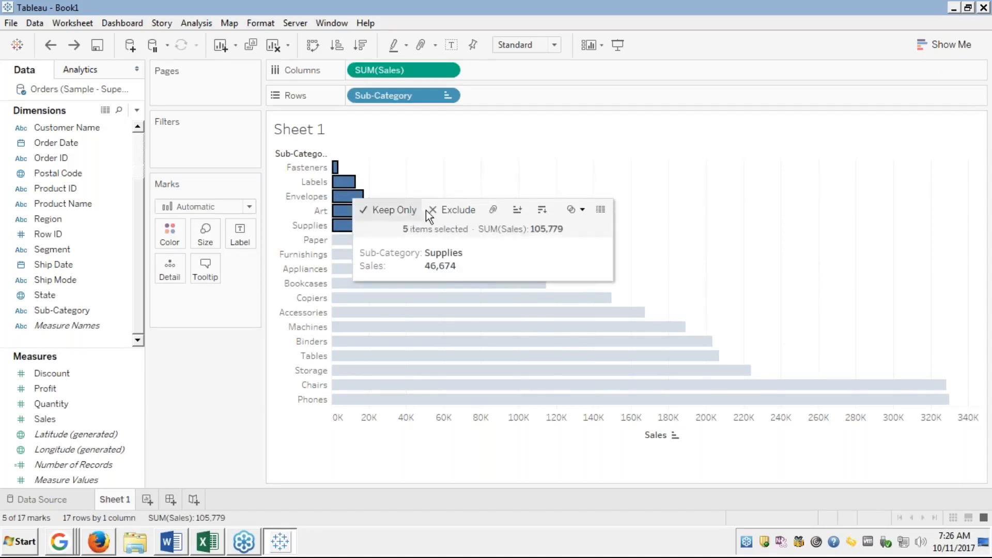
{"action": "left_click", "coordinate": [494, 212]}
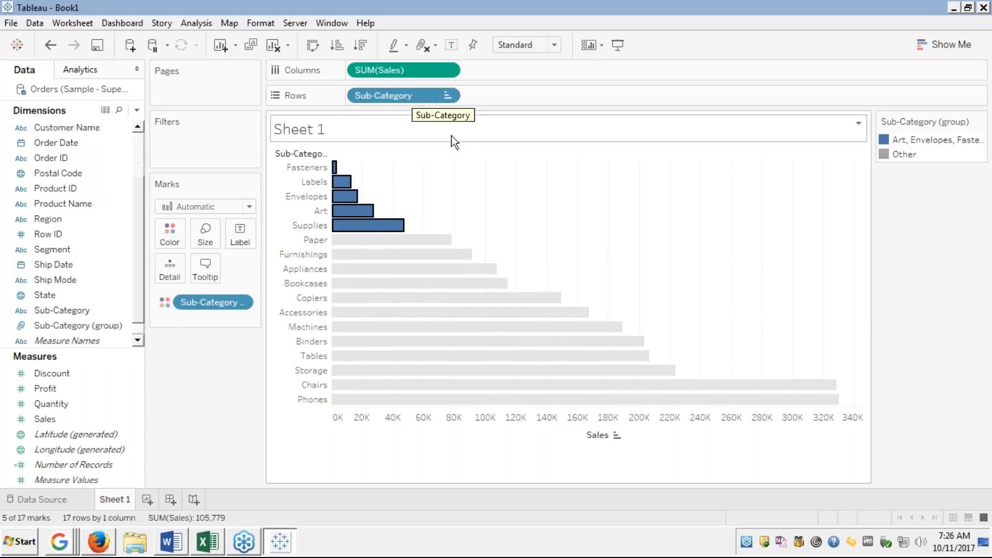
{"action": "left_click", "coordinate": [445, 171]}
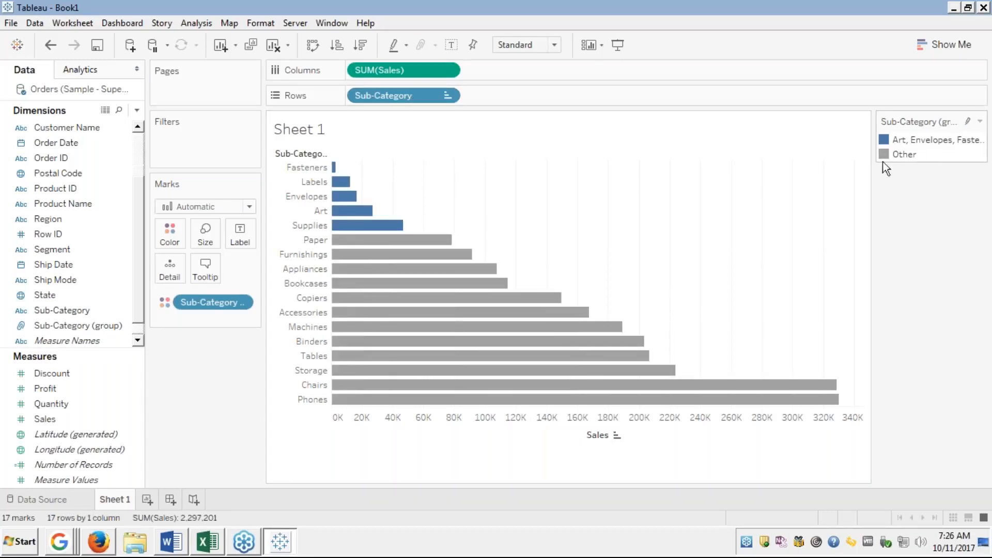
Step: Enable highlighting on the Sub-Category (group) color legend, highlight the Other bars and release the highlight
{"action": "mouse_move", "coordinate": [917, 138]}
{"action": "left_click", "coordinate": [969, 123]}
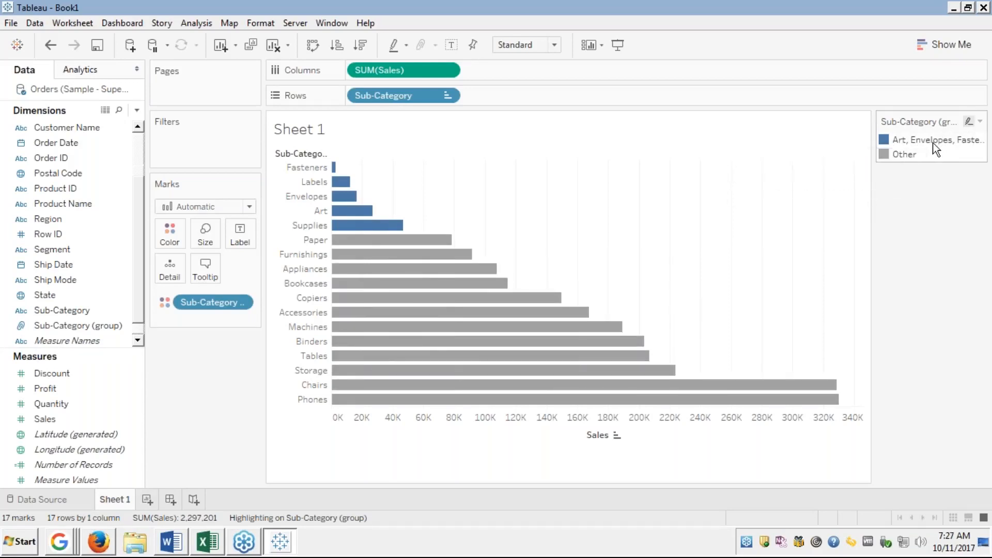
{"action": "left_click", "coordinate": [900, 155]}
{"action": "left_click", "coordinate": [898, 154]}
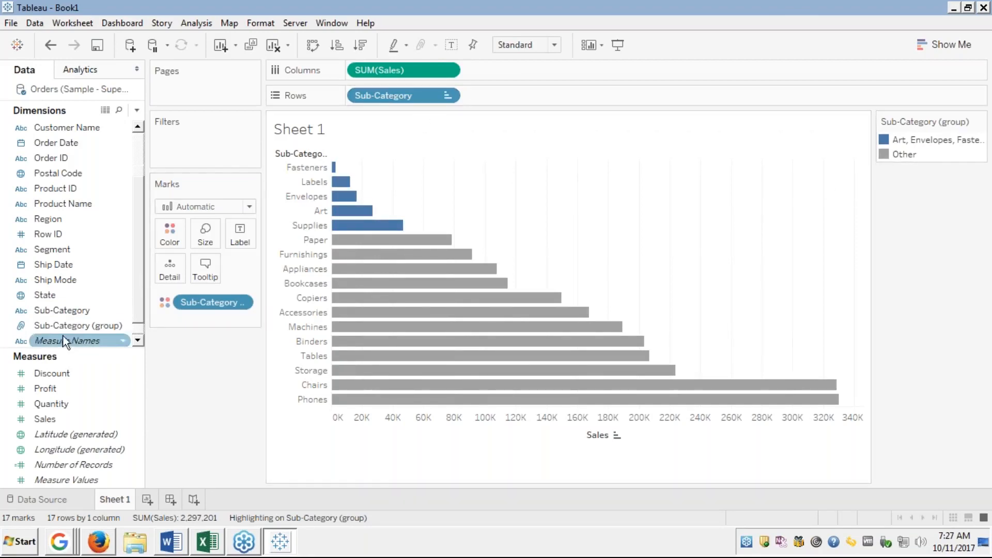
Step: Replace Sub-Category on Rows with the Sub-Category (group) field to compare the grouped sub-categories with Other
{"action": "left_click", "coordinate": [75, 325]}
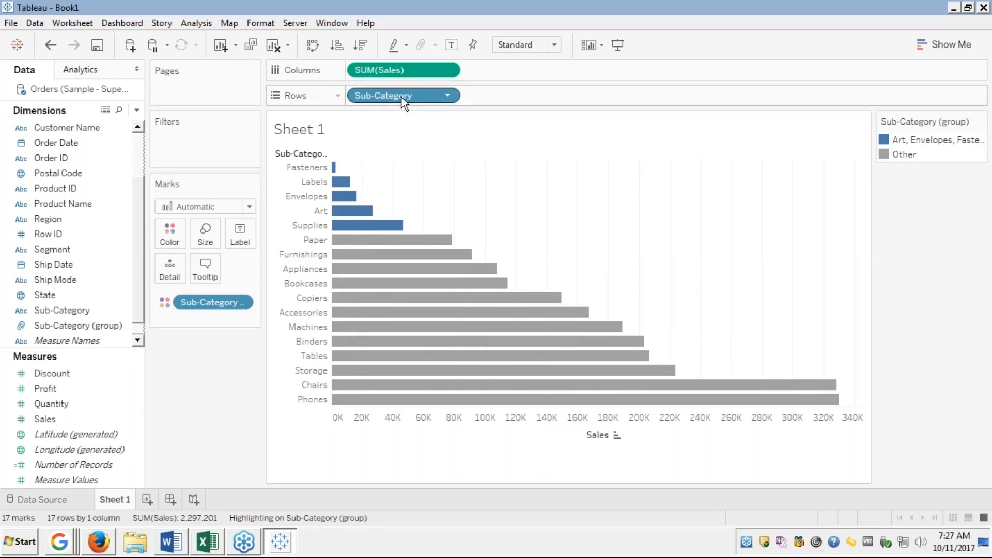
{"action": "left_click_drag", "start_coordinate": [402, 98], "coordinate": [70, 206]}
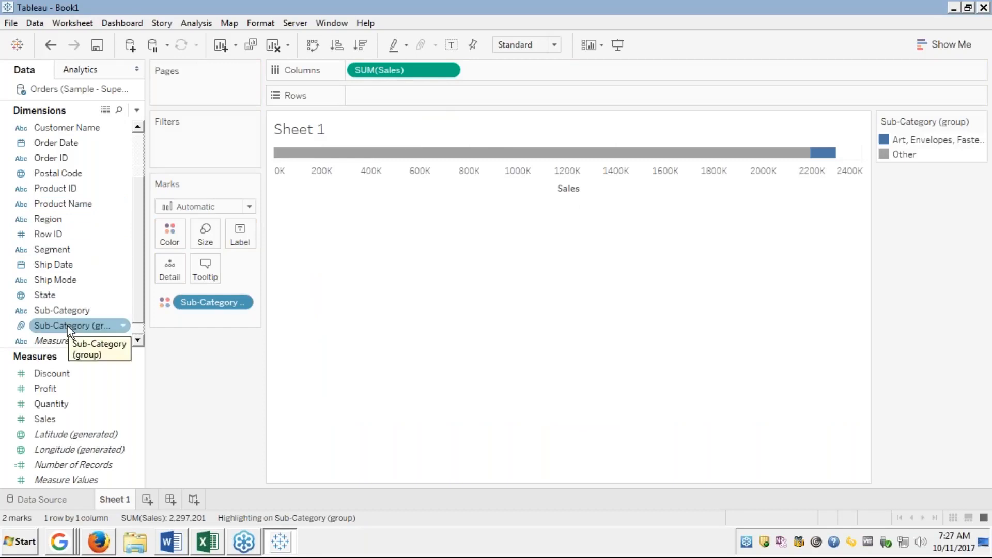
{"action": "left_click_drag", "start_coordinate": [68, 326], "coordinate": [385, 90]}
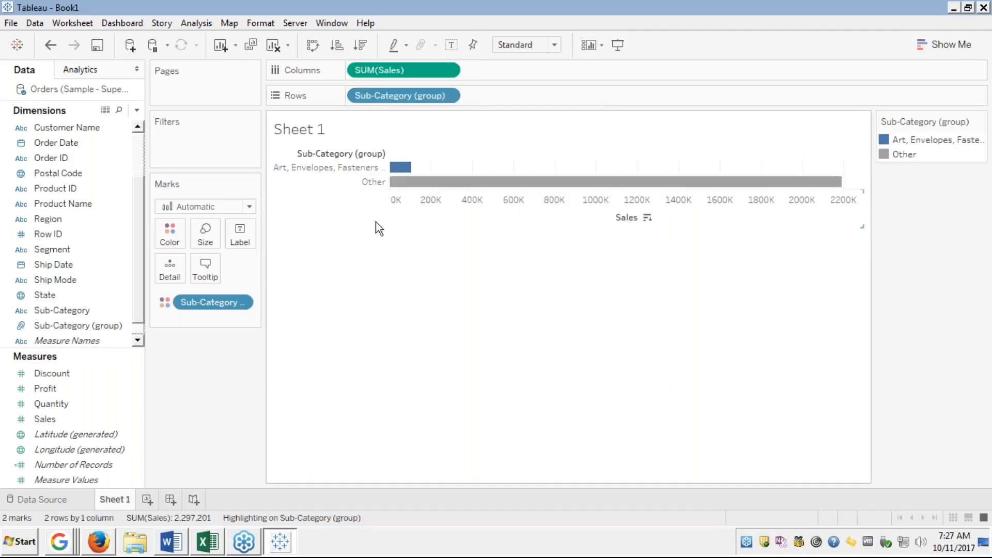
{"action": "mouse_move", "coordinate": [406, 181]}
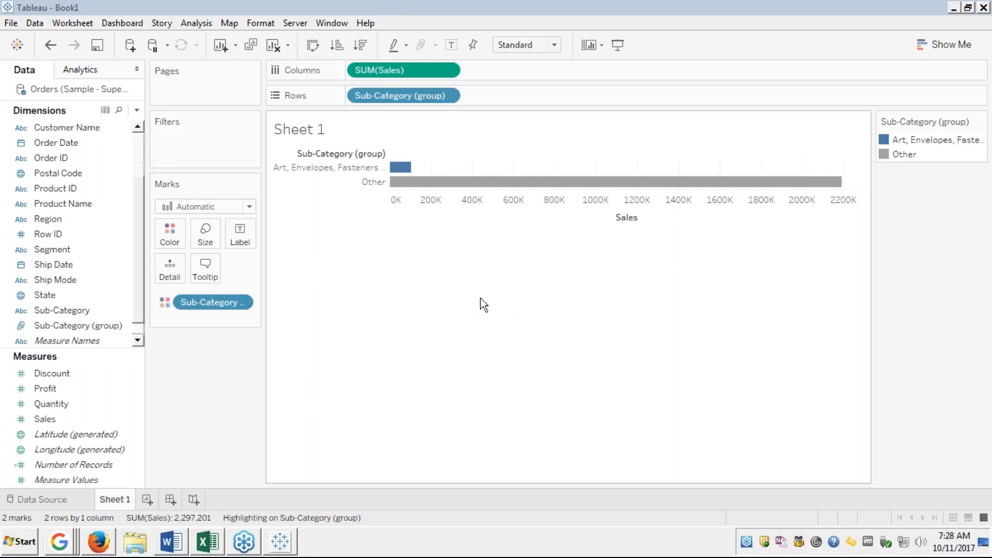
{"action": "left_click", "coordinate": [375, 240]}
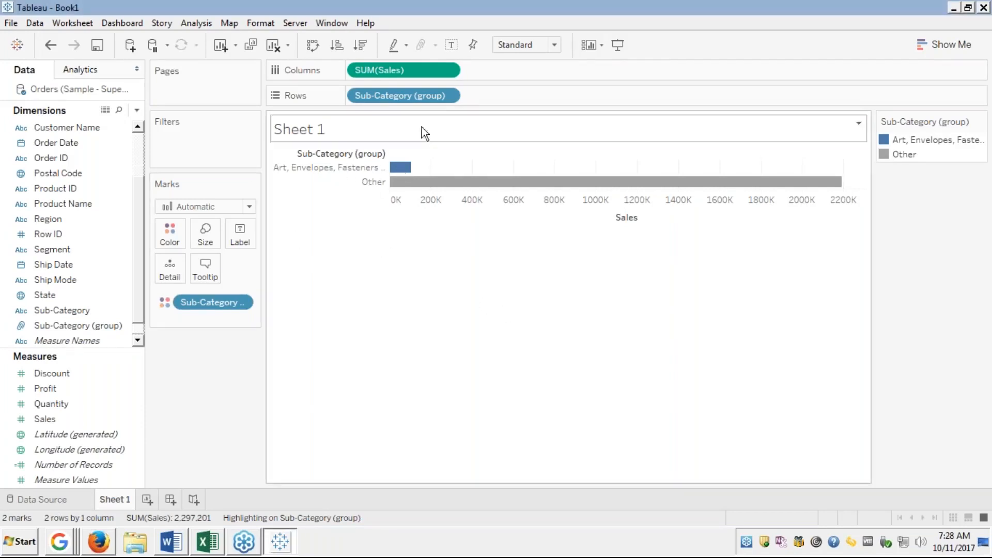
Step: Put Sub-Category back on Rows in place of Sub-Category (group) and inspect the grouped bars' details
{"action": "left_click_drag", "start_coordinate": [399, 95], "coordinate": [64, 232]}
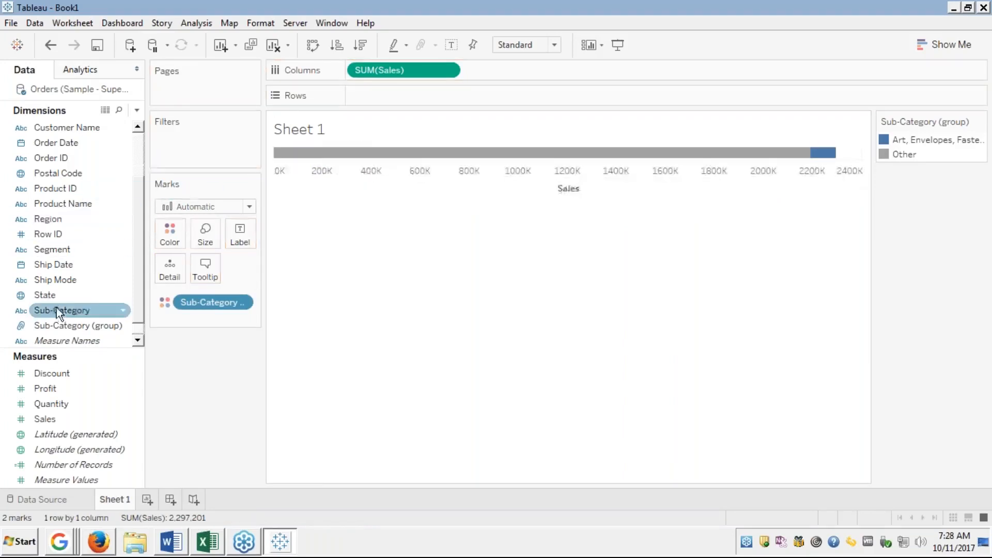
{"action": "left_click_drag", "start_coordinate": [55, 310], "coordinate": [411, 96]}
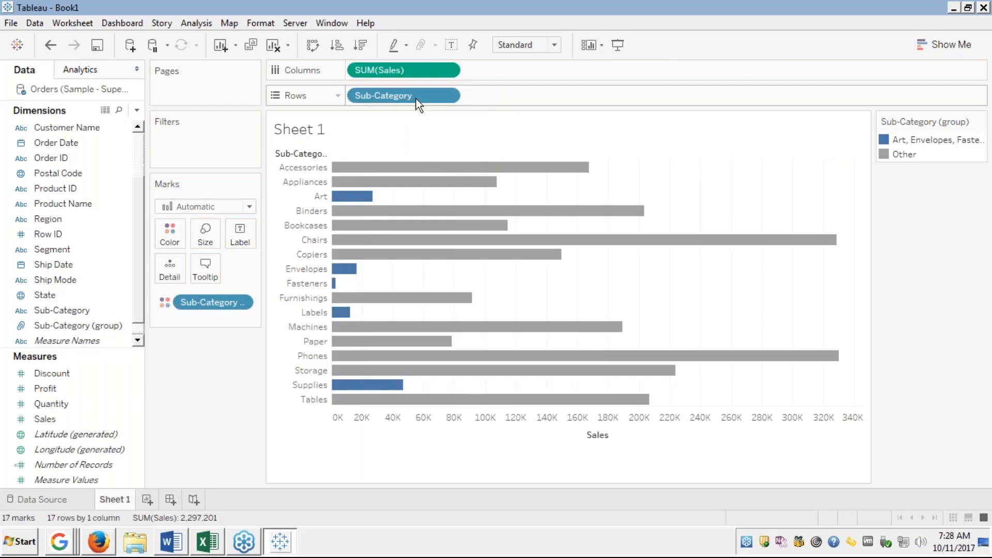
{"action": "mouse_move", "coordinate": [360, 201]}
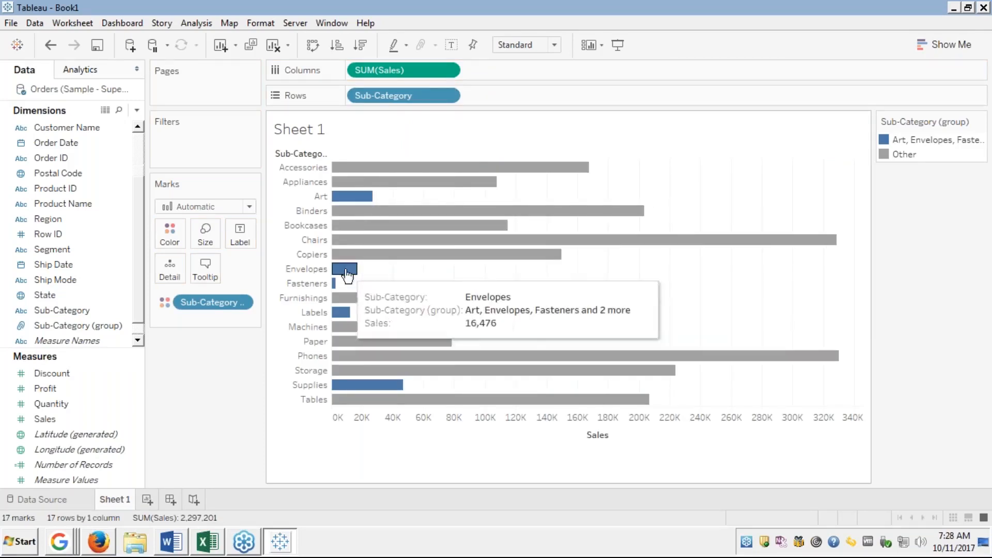
{"action": "mouse_move", "coordinate": [337, 292]}
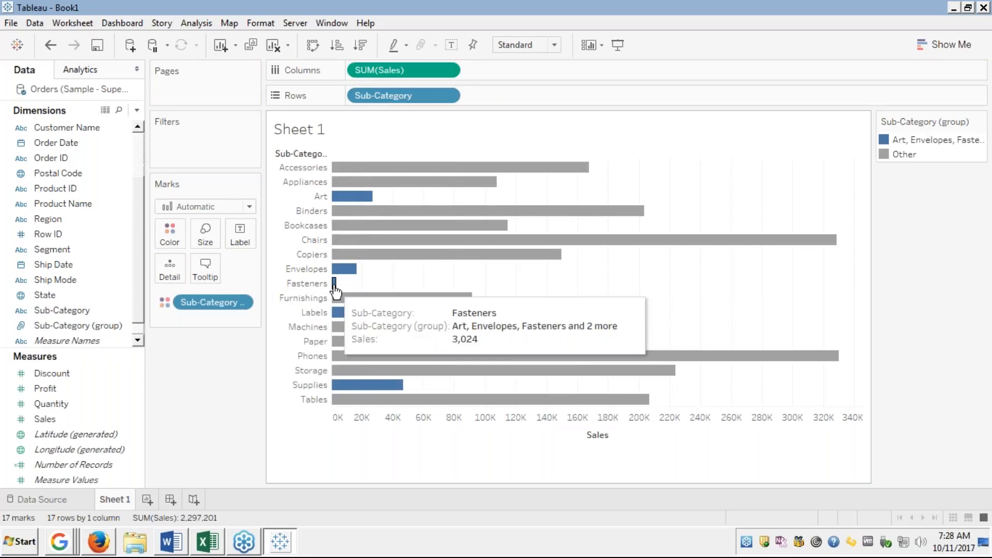
{"action": "mouse_move", "coordinate": [343, 320]}
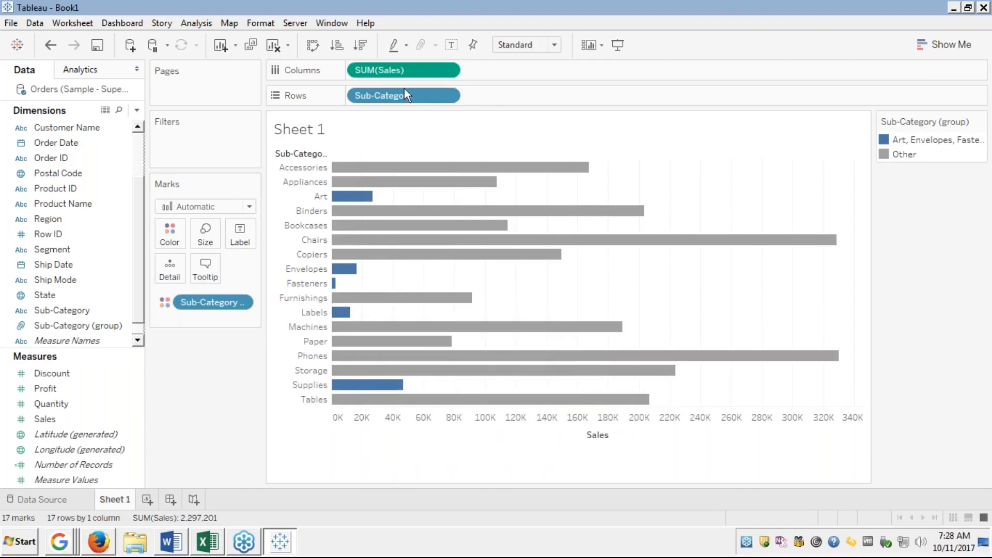
Step: Swap Sub-Category on Rows for Sub-Category (group) again and inspect the two resulting bars
{"action": "left_click_drag", "start_coordinate": [405, 97], "coordinate": [80, 186]}
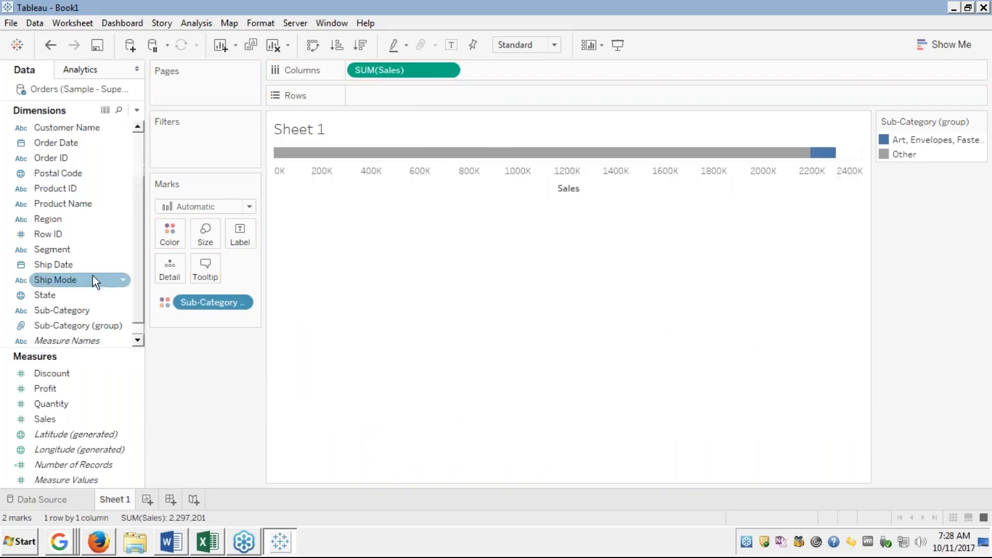
{"action": "left_click_drag", "start_coordinate": [61, 326], "coordinate": [465, 97]}
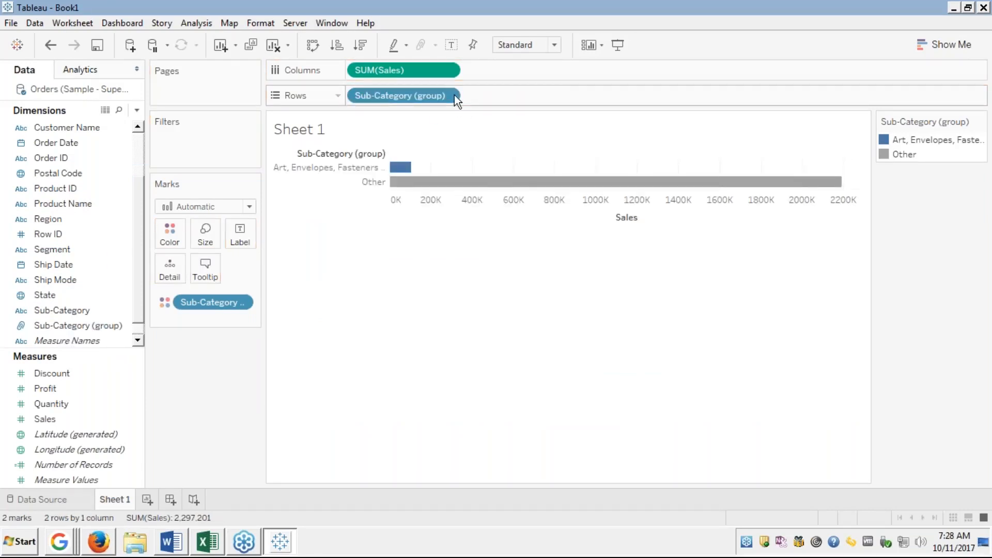
{"action": "mouse_move", "coordinate": [404, 168]}
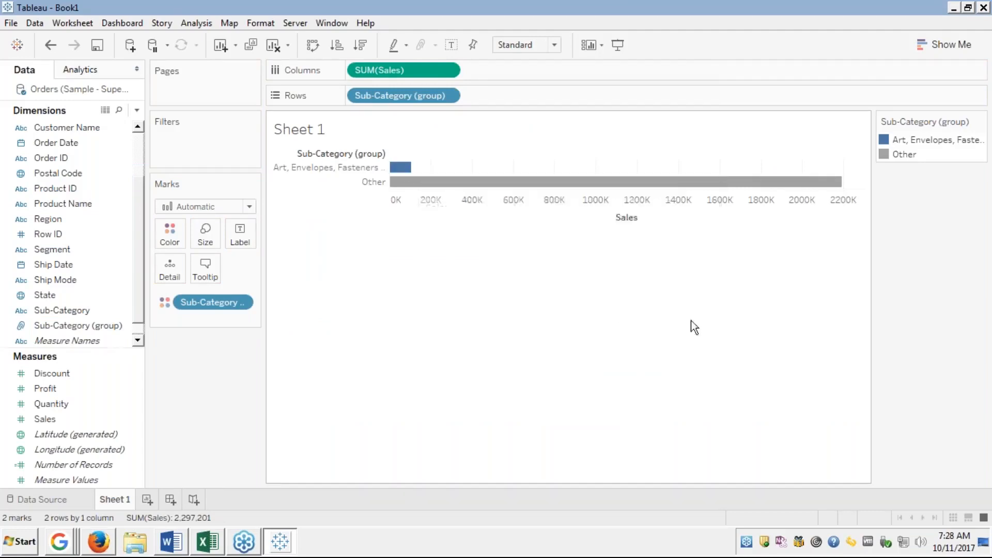
{"action": "left_click", "coordinate": [978, 439]}
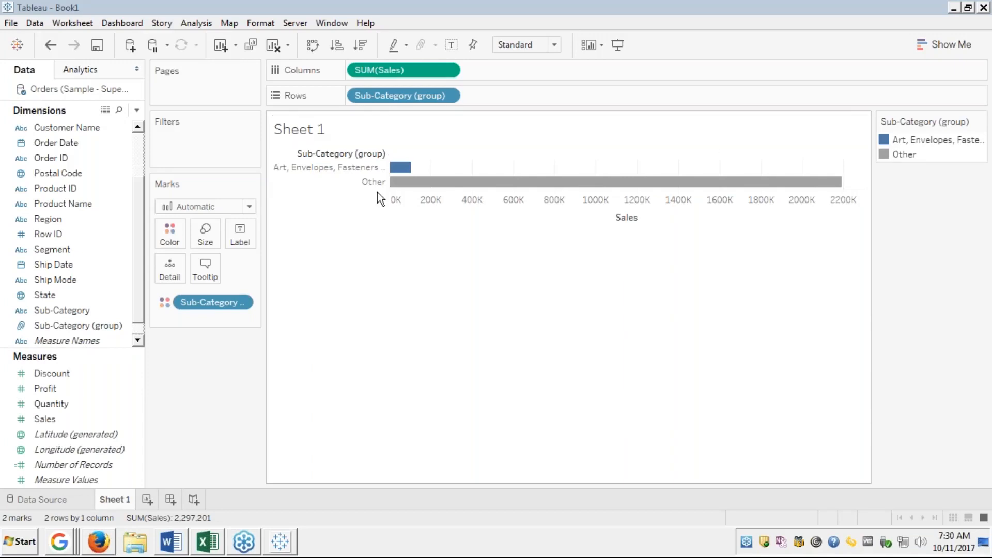
{"action": "mouse_move", "coordinate": [396, 179]}
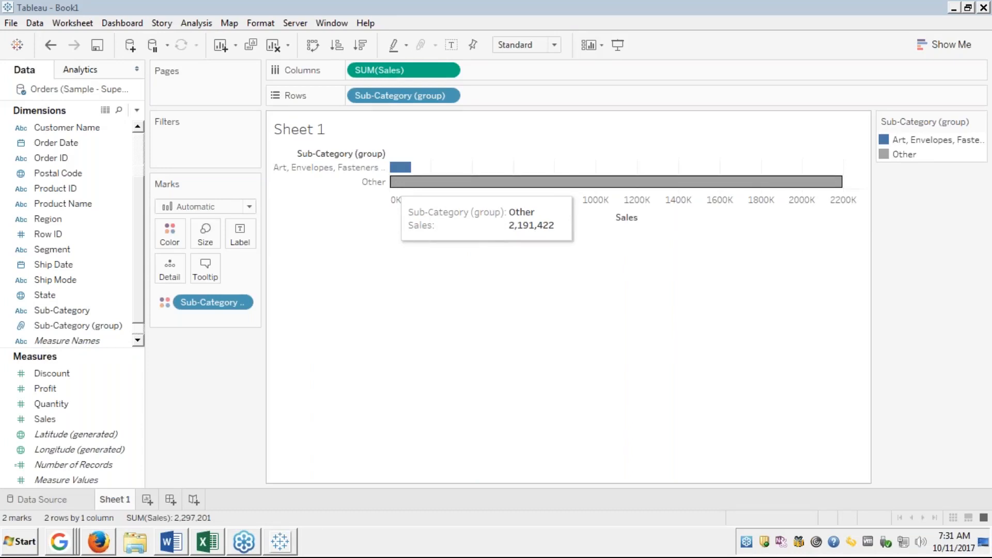
Step: Remove Sub-Category (group) from Rows, and undo all changes back to the ungrouped bar chart sorted by Sales
{"action": "left_click", "coordinate": [100, 251]}
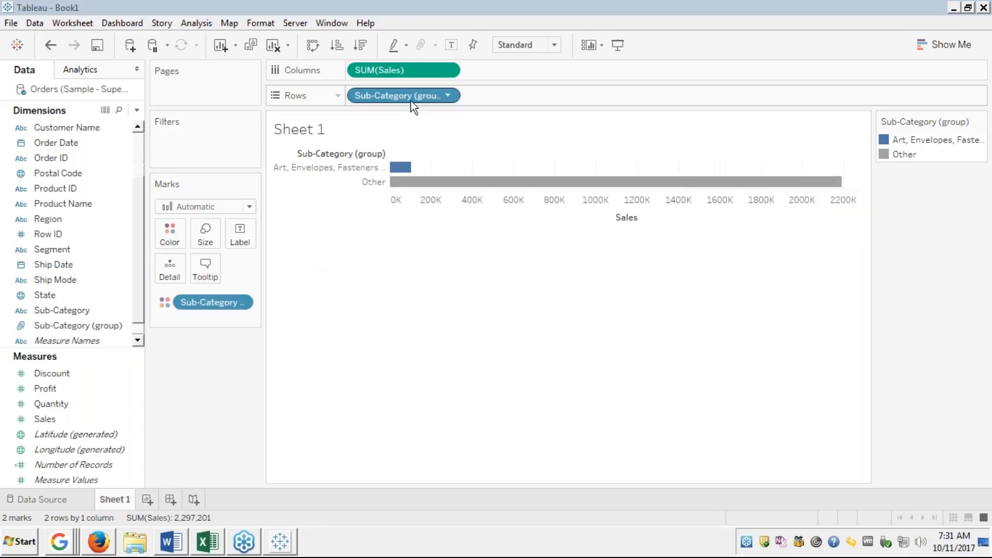
{"action": "left_click_drag", "start_coordinate": [411, 95], "coordinate": [100, 171]}
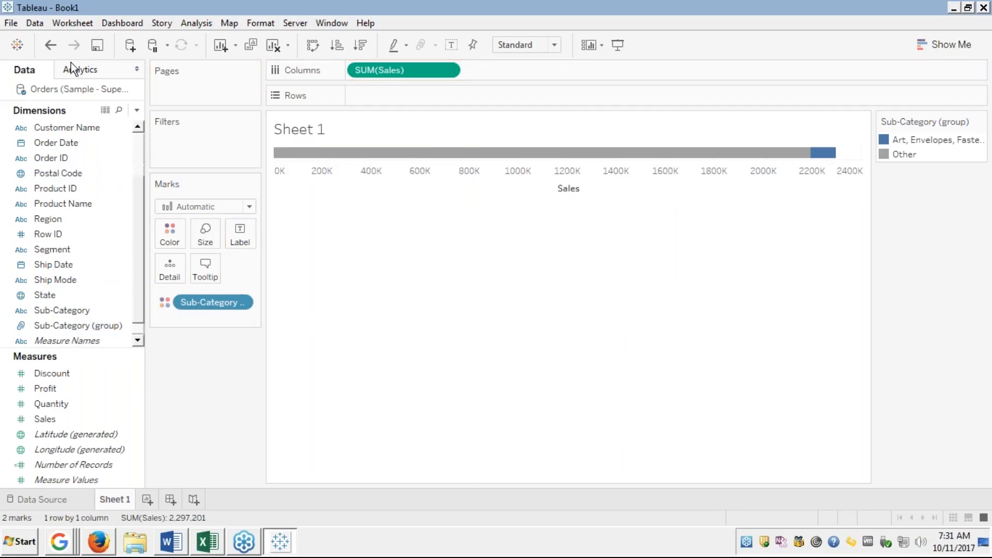
{"action": "left_click", "coordinate": [50, 48]}
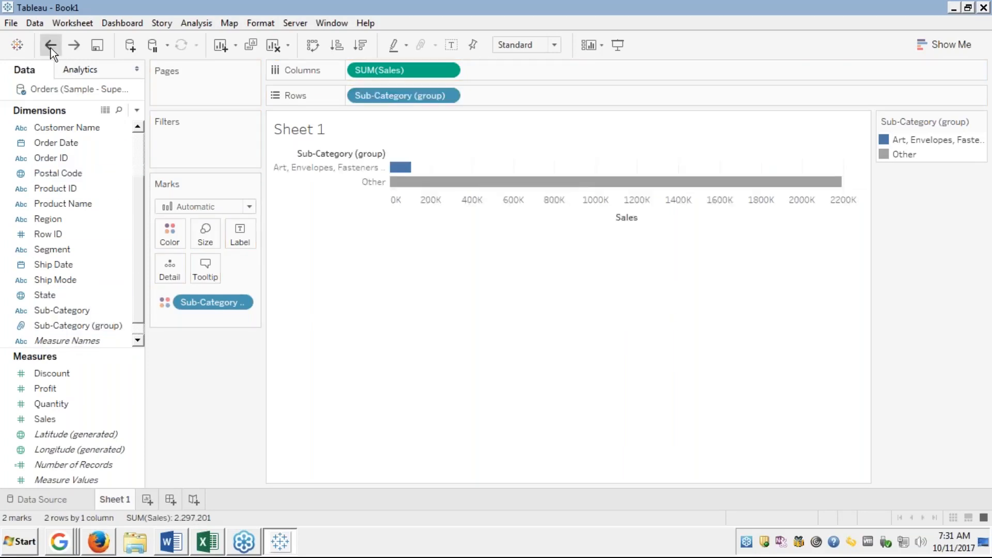
{"action": "left_click", "coordinate": [51, 48]}
{"action": "left_click", "coordinate": [50, 48]}
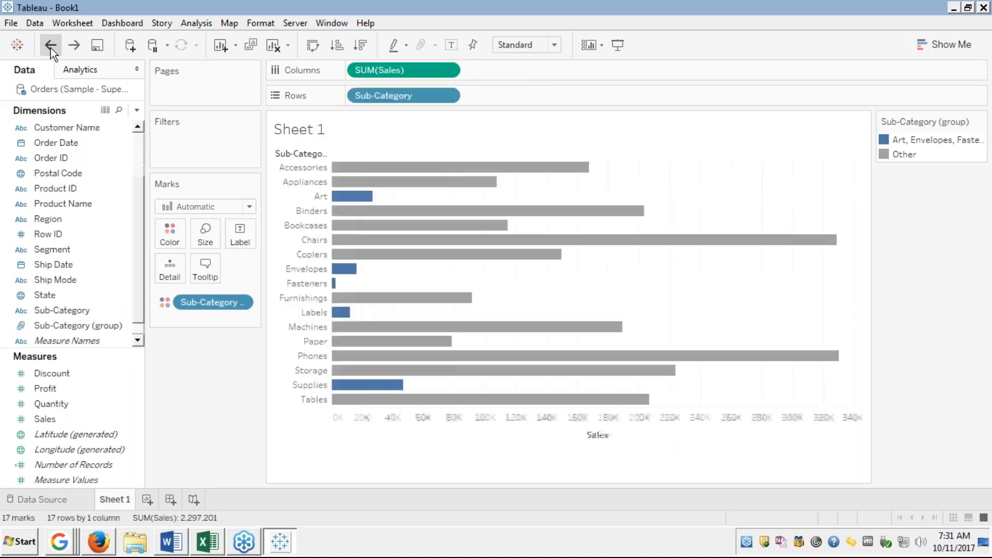
{"action": "left_click", "coordinate": [51, 48]}
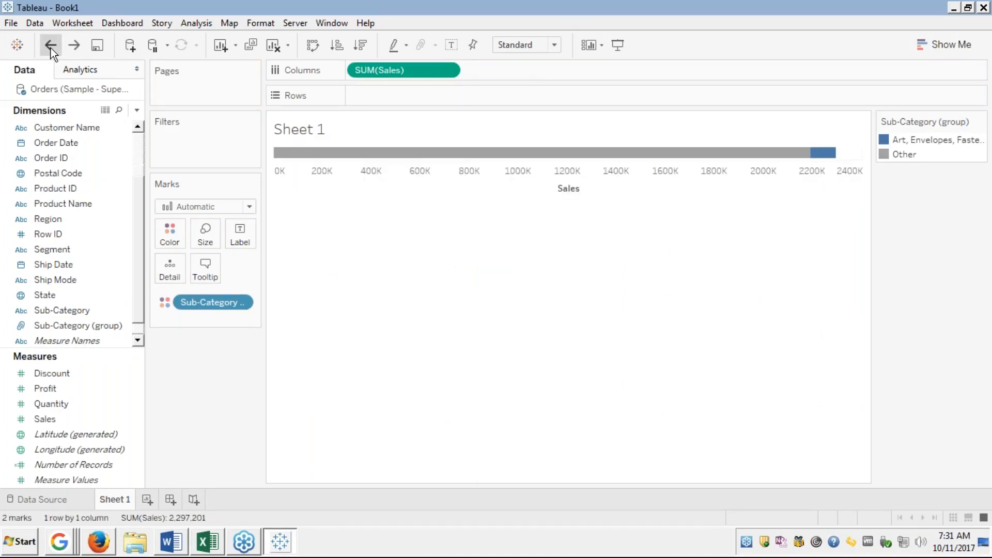
{"action": "left_click", "coordinate": [50, 48]}
{"action": "left_click", "coordinate": [51, 48]}
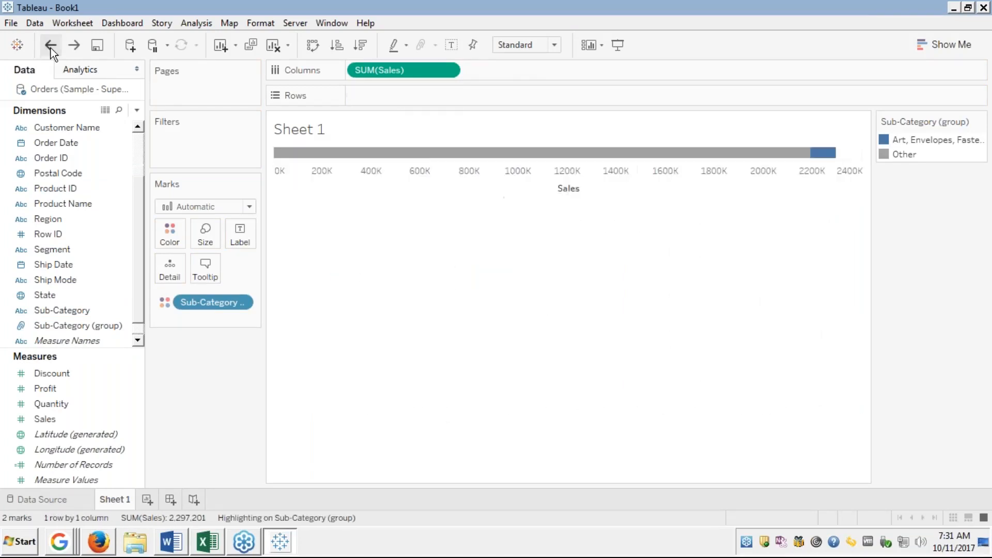
{"action": "left_click", "coordinate": [50, 48]}
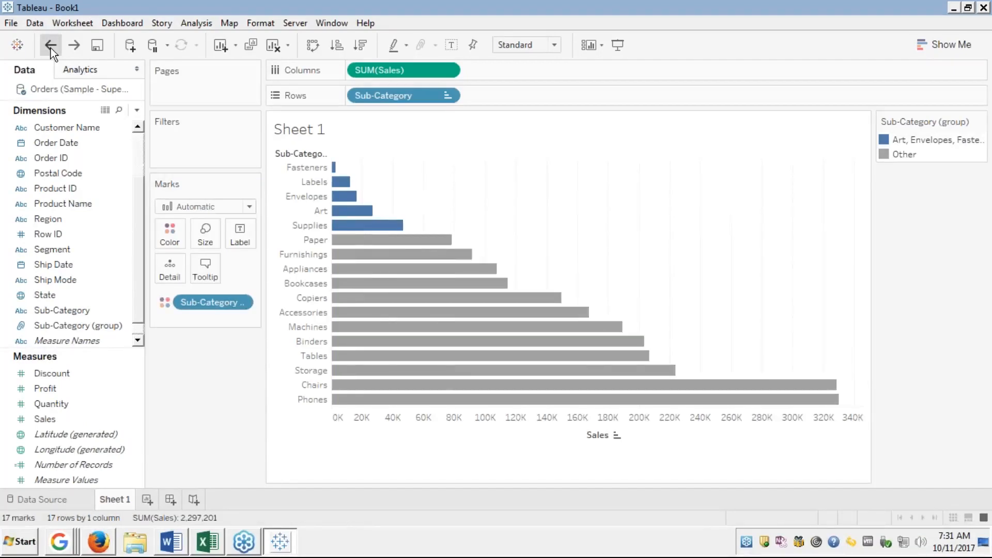
{"action": "left_click", "coordinate": [51, 48]}
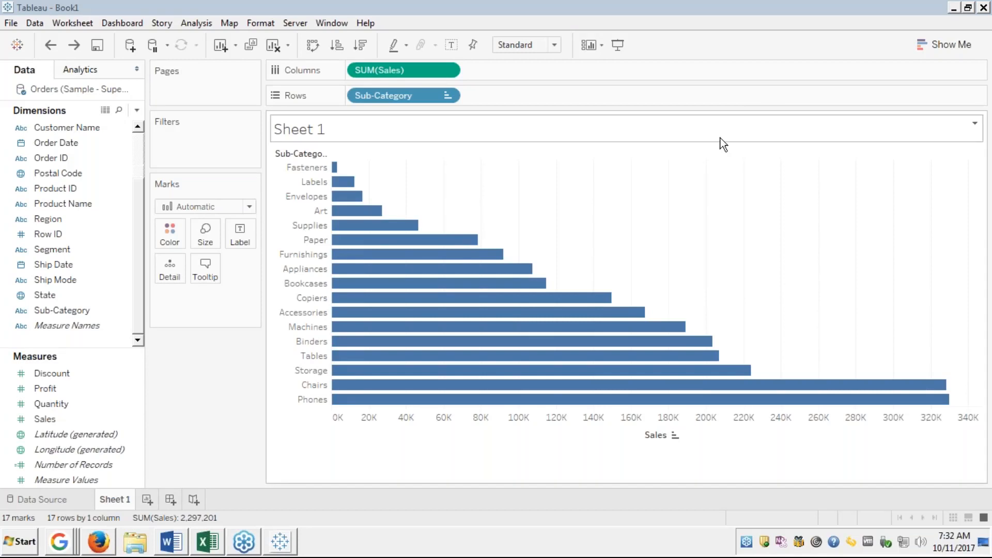
{"action": "right_click", "coordinate": [69, 313]}
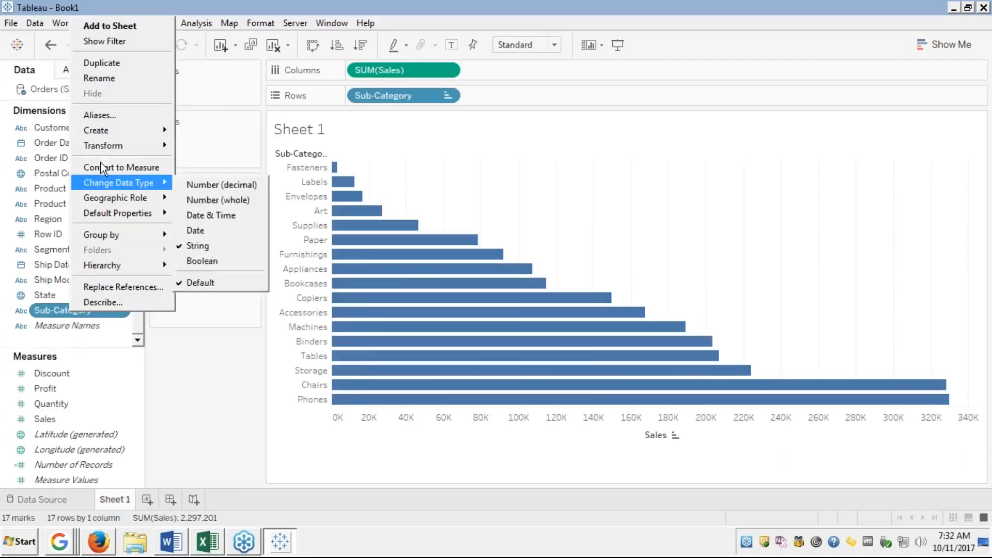
{"action": "mouse_move", "coordinate": [102, 131]}
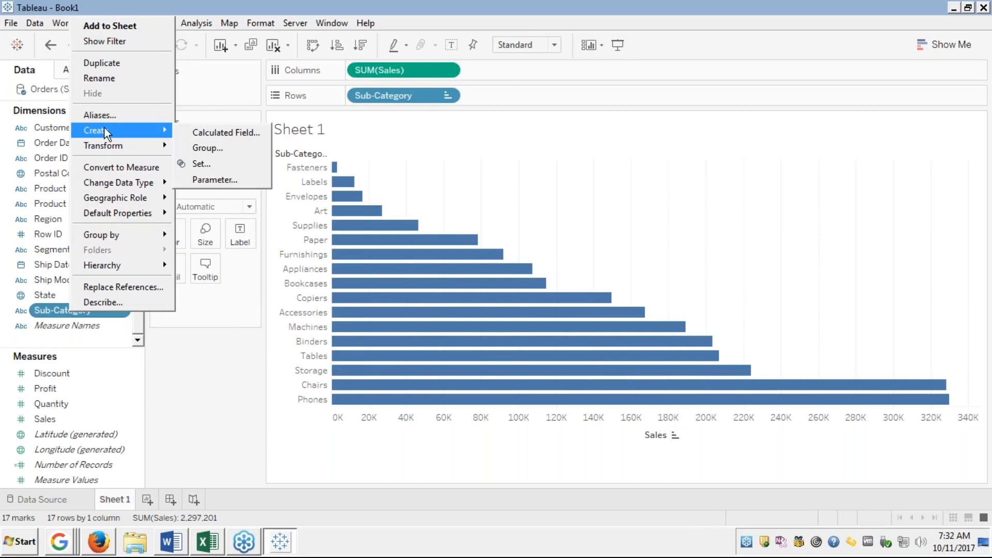
{"action": "left_click", "coordinate": [203, 83]}
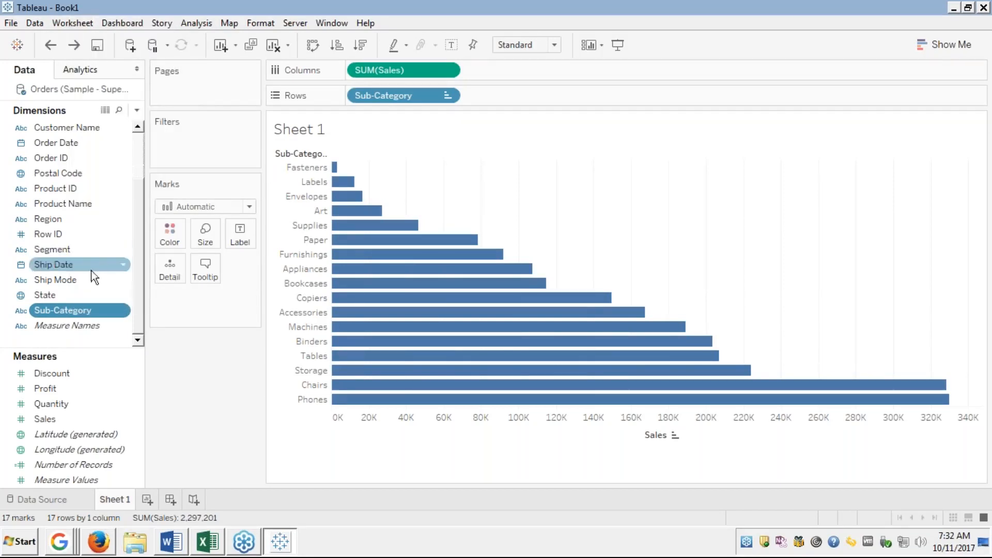
Step: Start creating a new group field from the Sub-Category dimension
{"action": "right_click", "coordinate": [76, 309]}
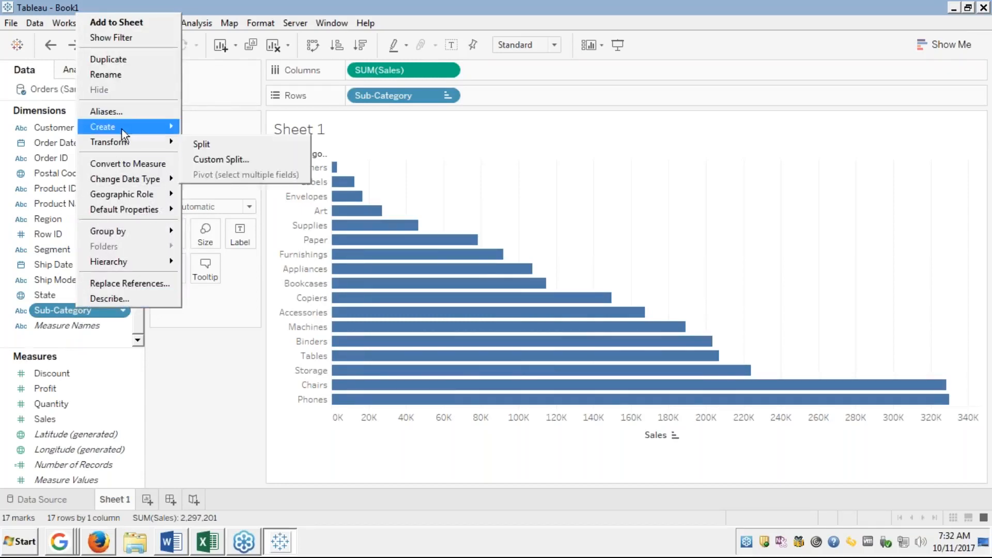
{"action": "mouse_move", "coordinate": [124, 124]}
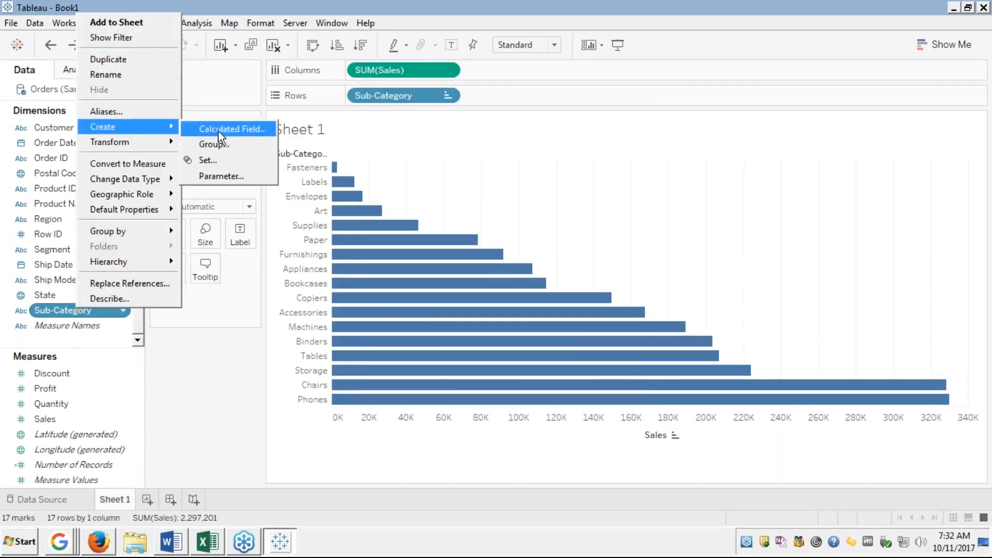
{"action": "left_click", "coordinate": [222, 145]}
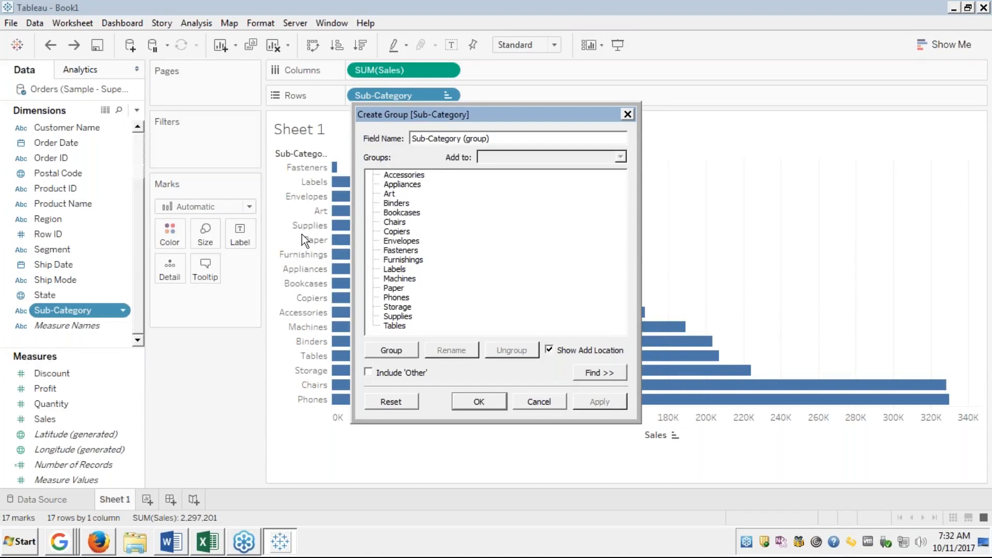
Step: Group Accessories, Bookcases, Chairs, Copiers, Envelopes, Fasteners, Machines, Paper and Tables under the name Office Supplies, and collapse the group
{"action": "left_click", "coordinate": [412, 175]}
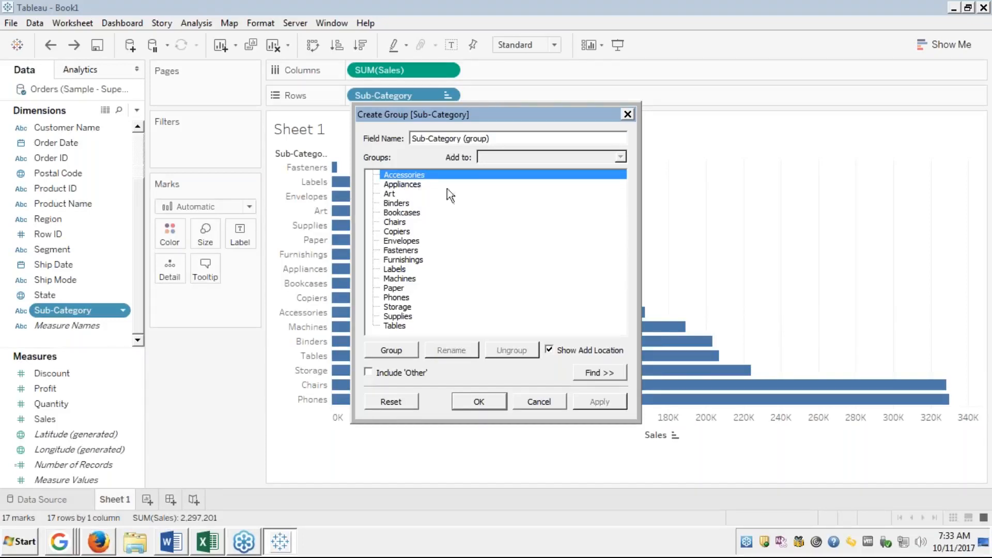
{"action": "left_click", "coordinate": [408, 213], "text": "ctrl"}
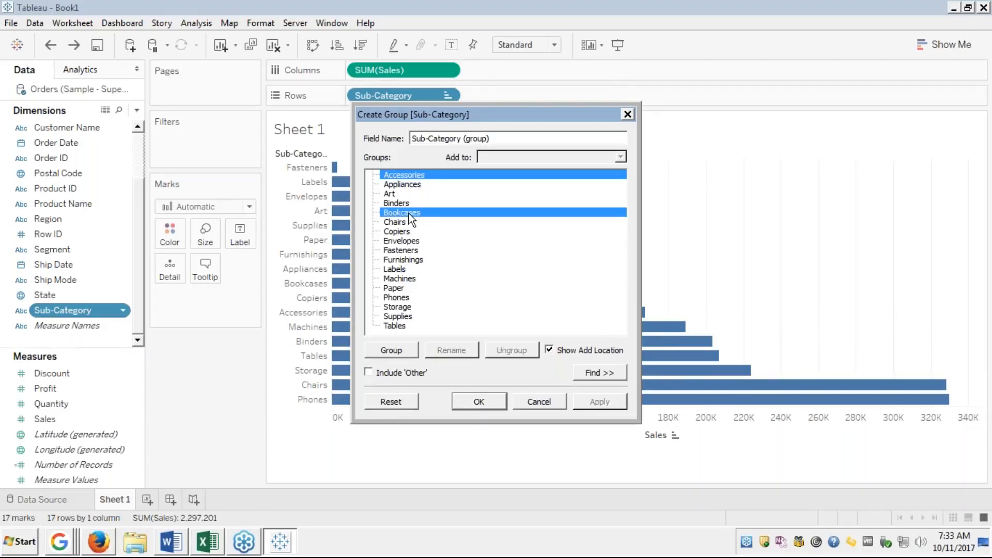
{"action": "left_click", "coordinate": [400, 222], "text": "ctrl"}
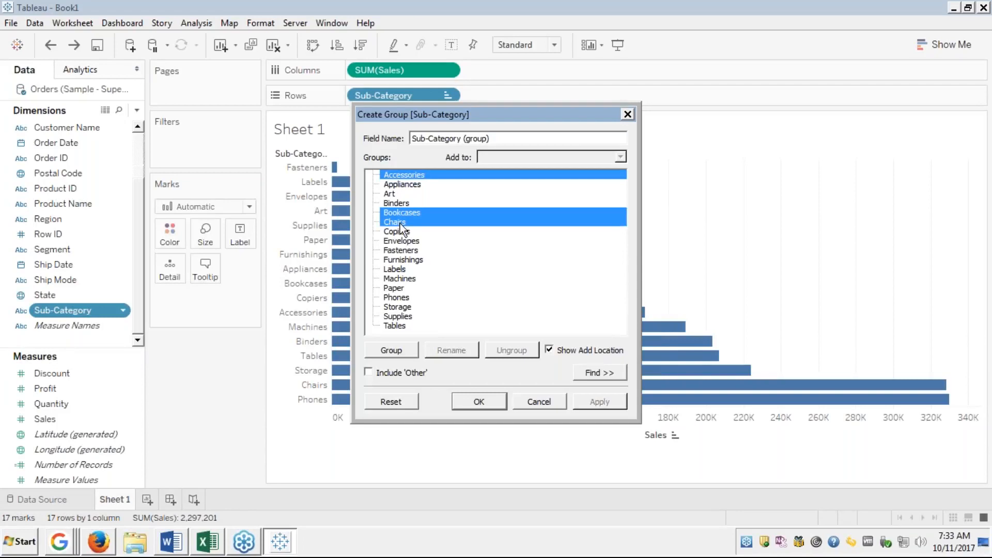
{"action": "left_click", "coordinate": [402, 232], "text": "ctrl"}
{"action": "left_click", "coordinate": [401, 239], "text": "ctrl"}
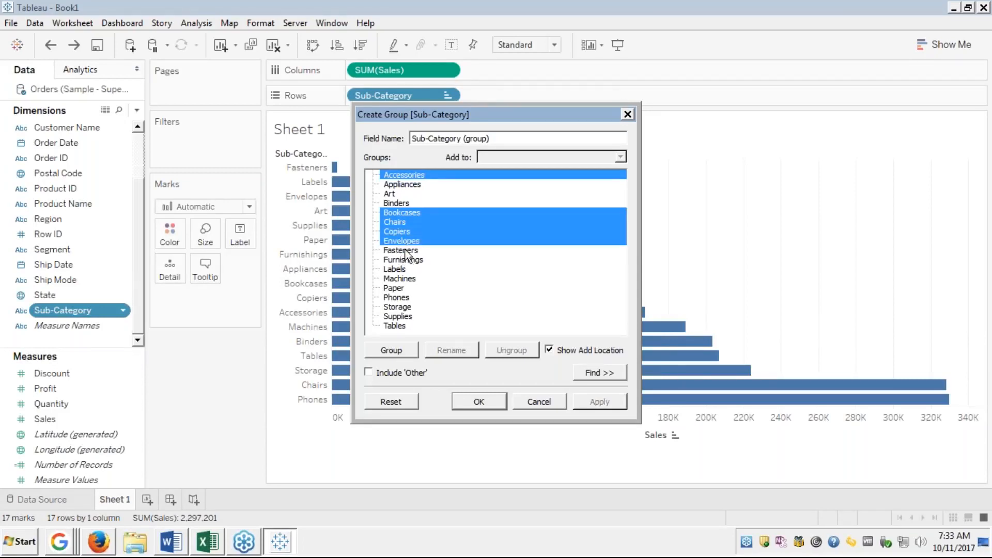
{"action": "left_click", "coordinate": [406, 251], "text": "ctrl"}
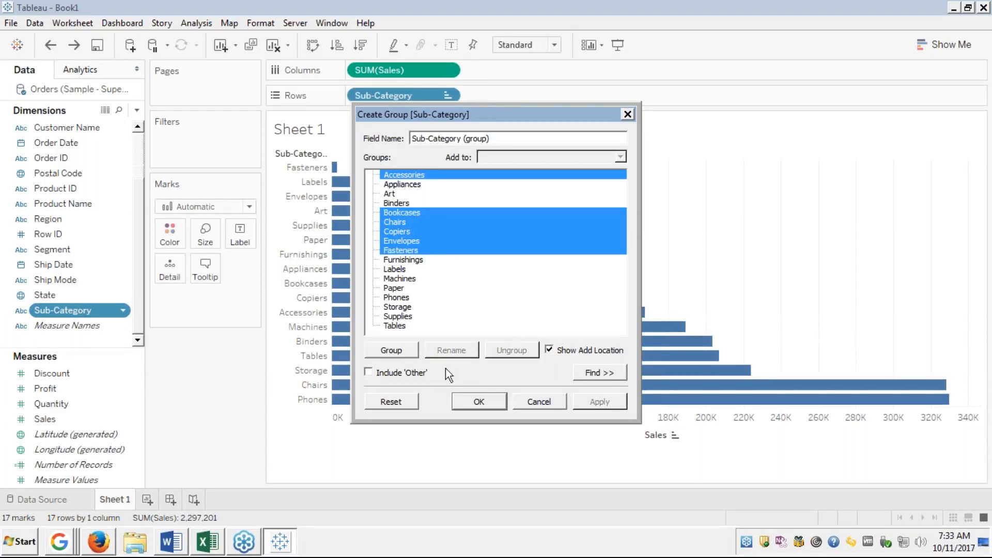
{"action": "left_click", "coordinate": [397, 279], "text": "ctrl"}
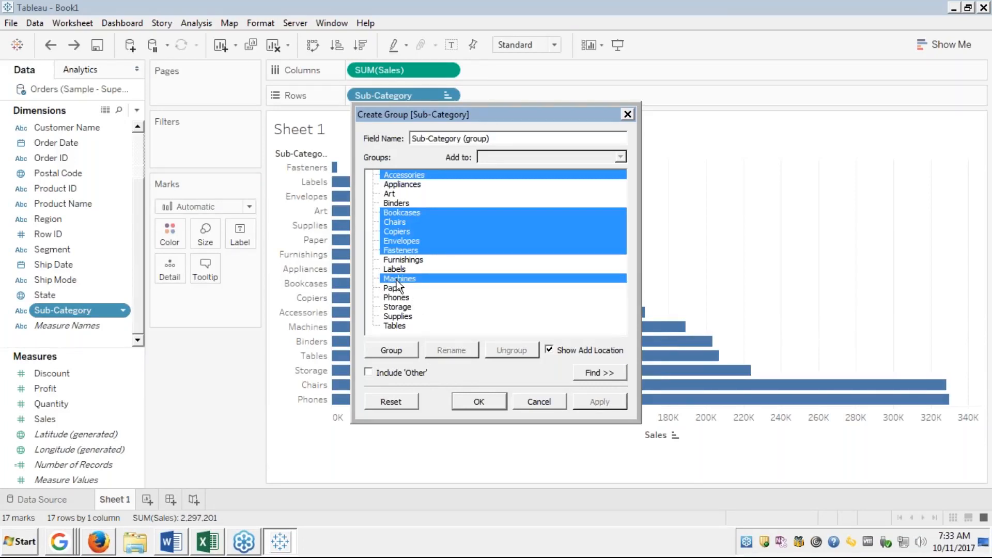
{"action": "left_click", "coordinate": [395, 288], "text": "ctrl"}
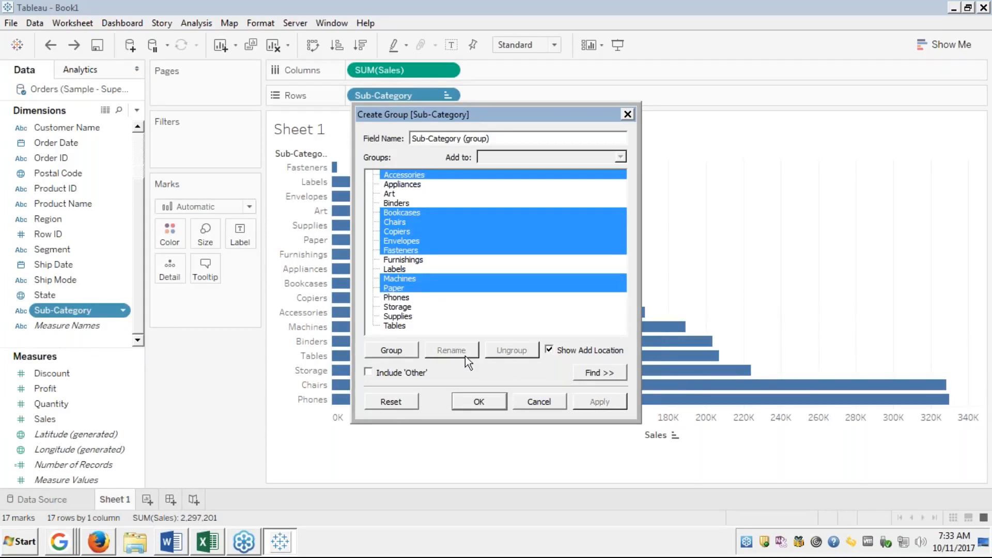
{"action": "left_click", "coordinate": [396, 326], "text": "ctrl"}
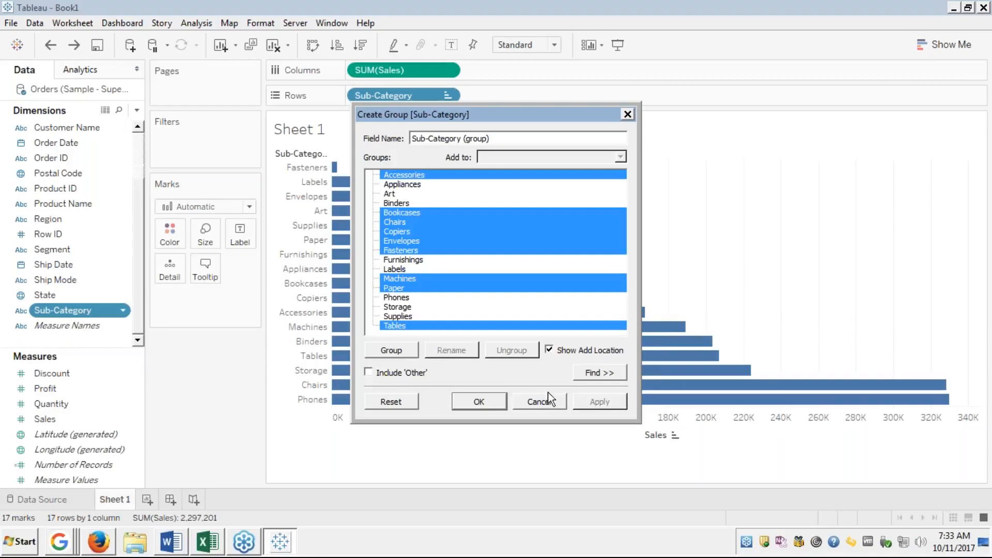
{"action": "left_click", "coordinate": [394, 349]}
{"action": "left_click", "coordinate": [395, 350]}
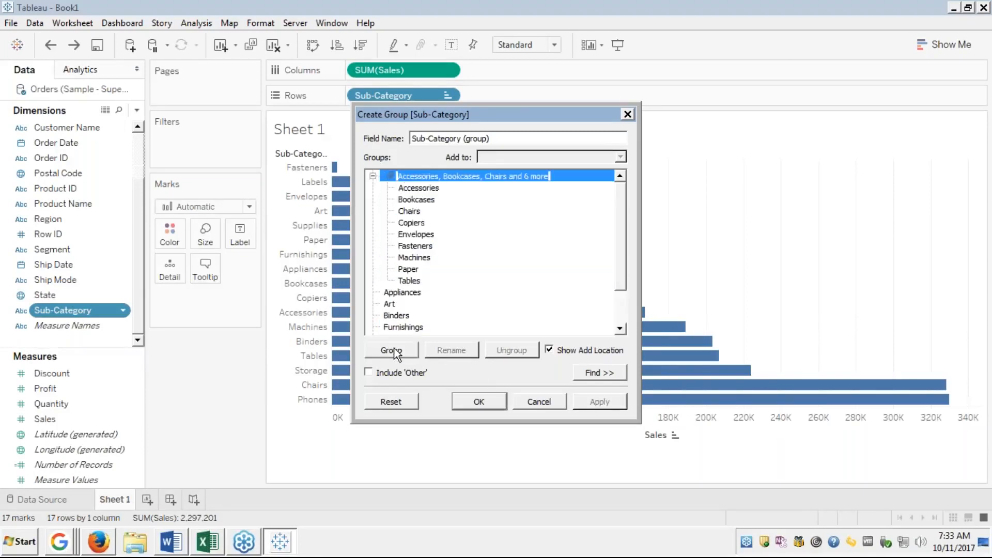
{"action": "type", "text": "O"}
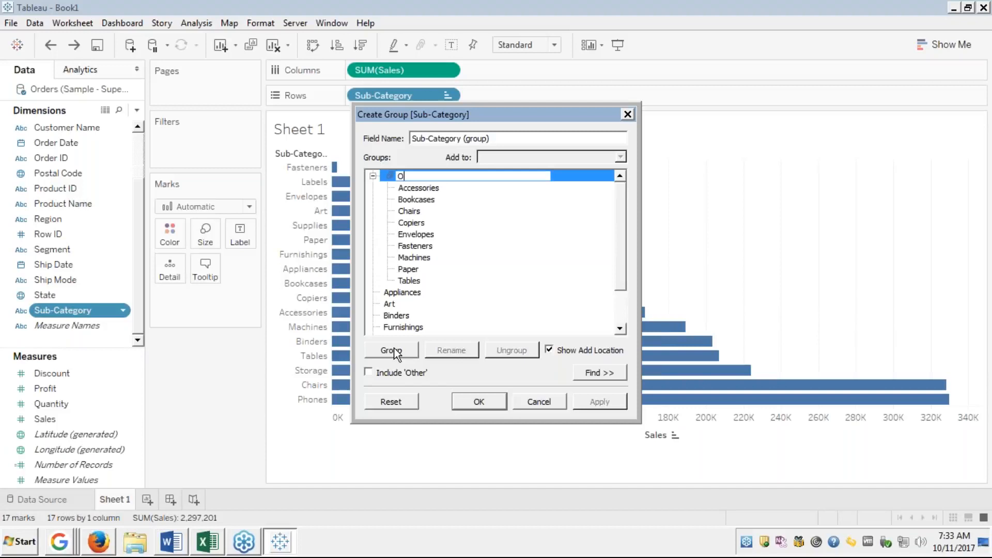
{"action": "type", "text": "ffice Supplies"}
{"action": "key", "text": "Return"}
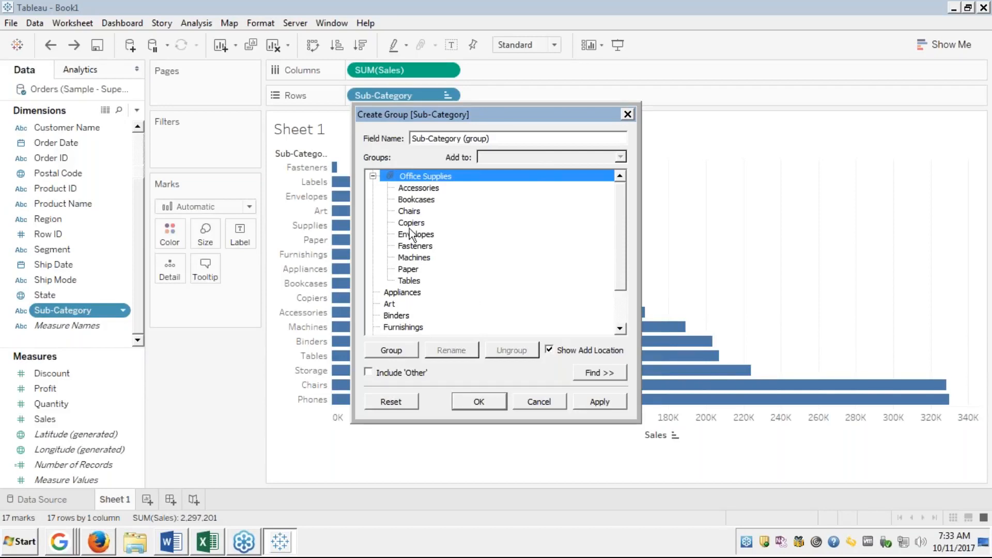
{"action": "left_click", "coordinate": [372, 176]}
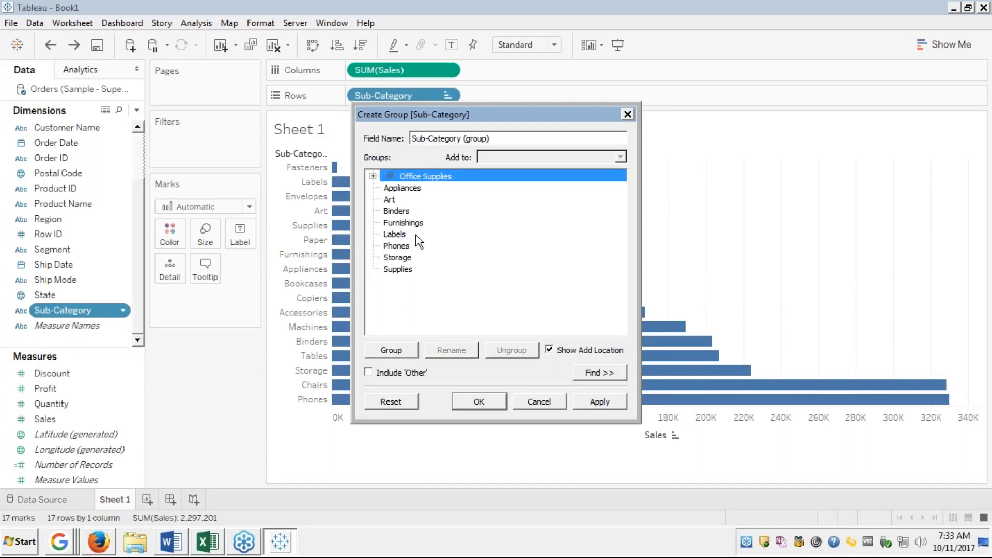
Step: Group Appliances, Art, Furnishings and Phones under the name Other Supplies, and collapse the group
{"action": "left_click", "coordinate": [389, 200]}
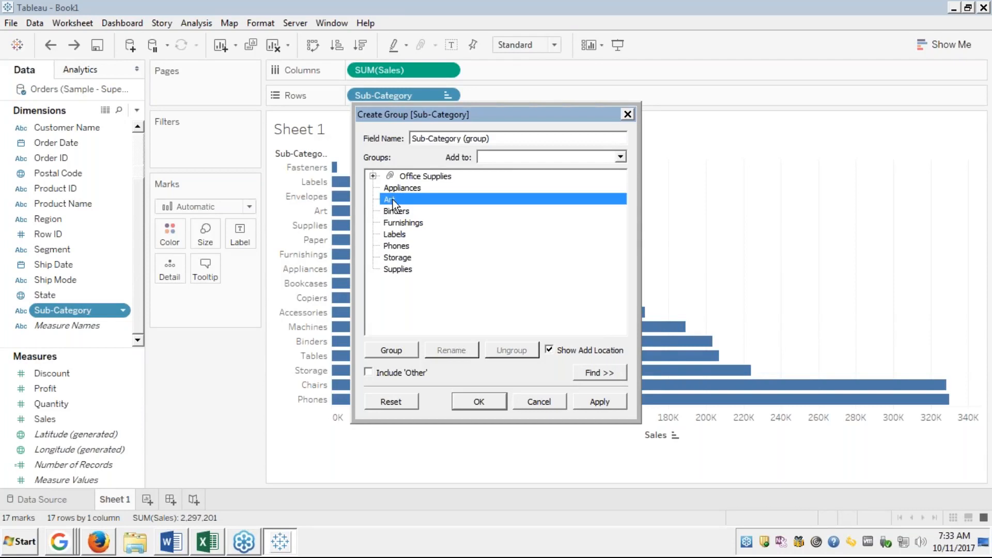
{"action": "left_click", "coordinate": [432, 264]}
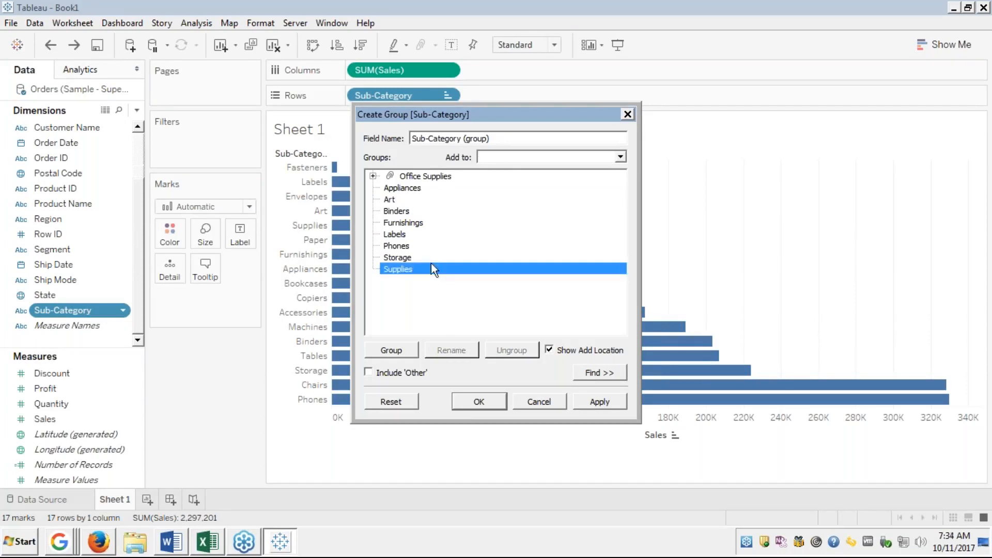
{"action": "left_click", "coordinate": [392, 201]}
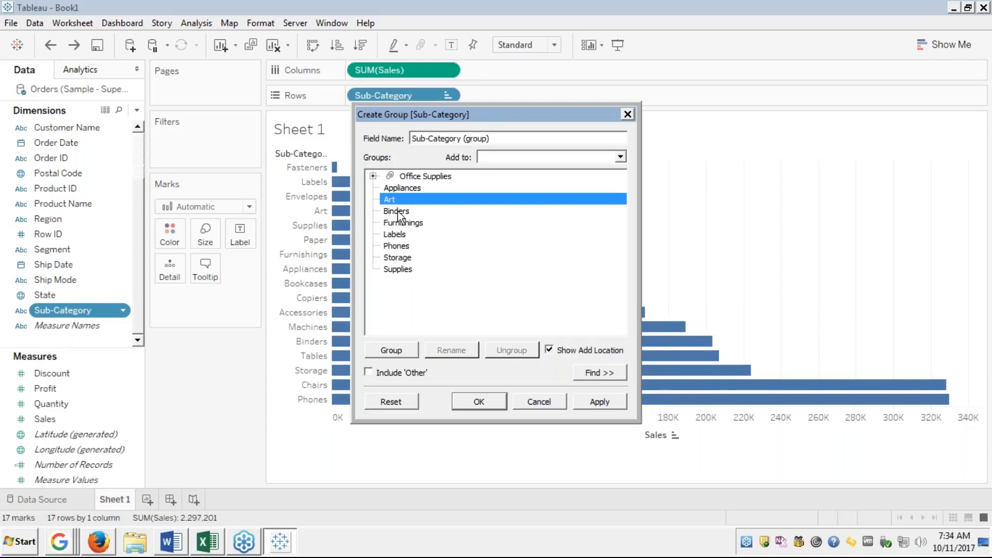
{"action": "left_click", "coordinate": [394, 211], "text": "ctrl"}
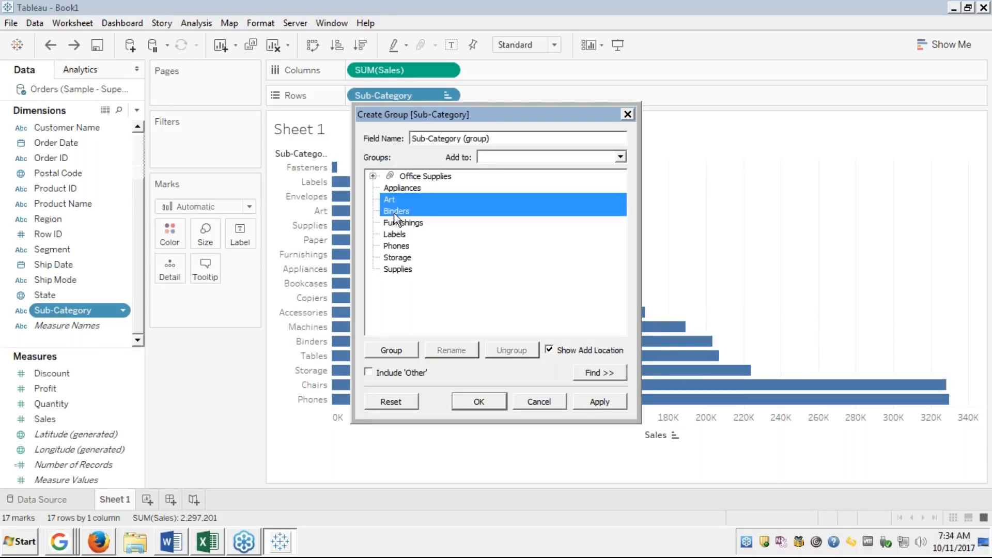
{"action": "left_click", "coordinate": [395, 215], "text": "ctrl"}
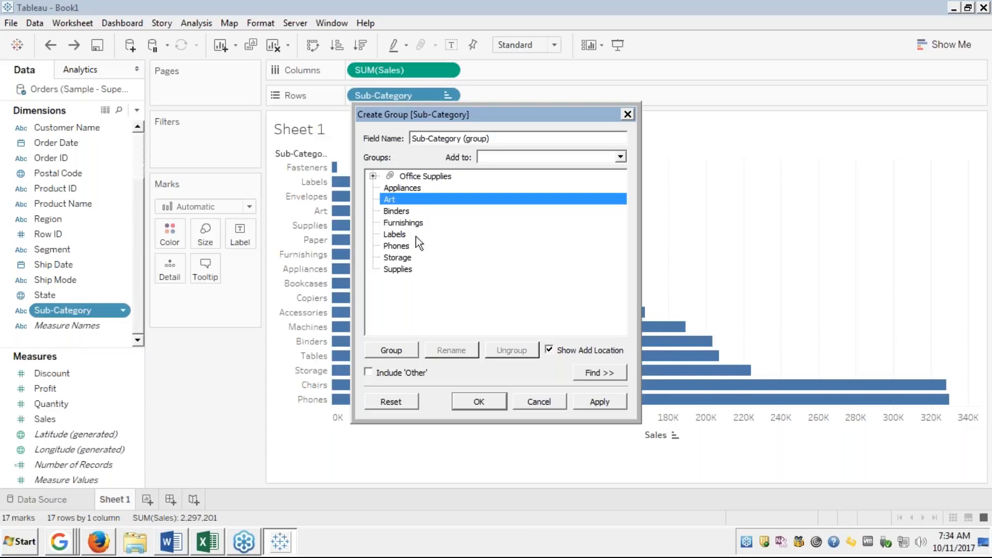
{"action": "left_click", "coordinate": [398, 223], "text": "ctrl"}
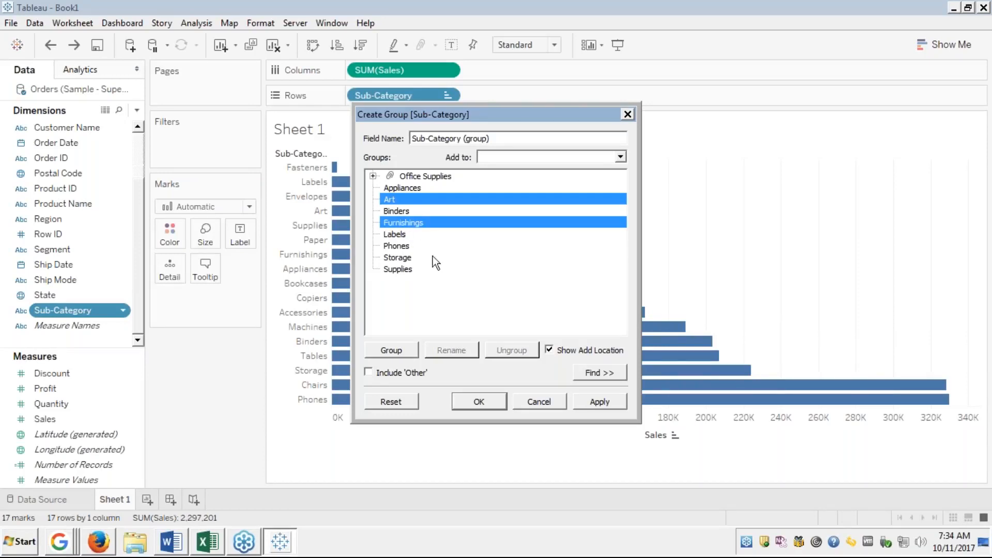
{"action": "left_click", "coordinate": [400, 246], "text": "ctrl"}
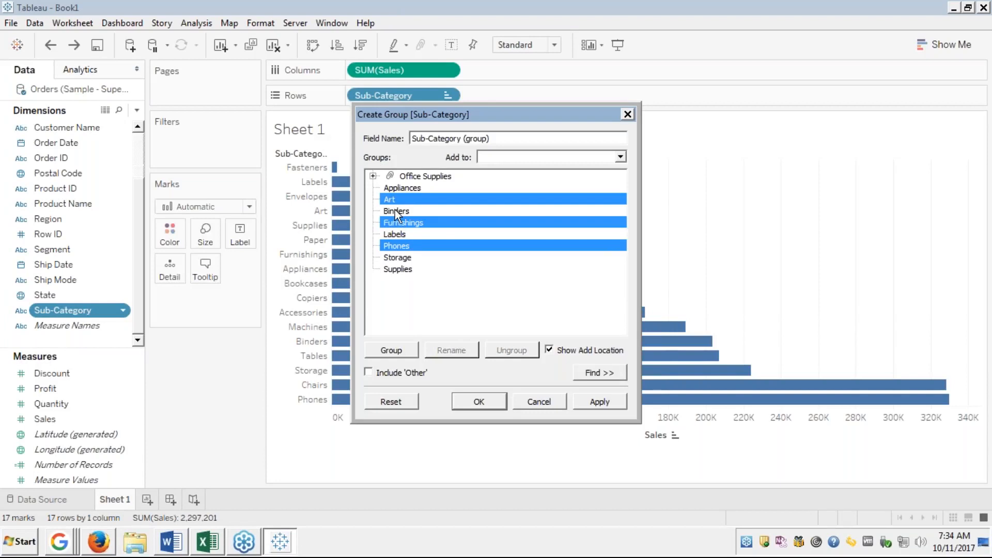
{"action": "left_click", "coordinate": [400, 190], "text": "ctrl"}
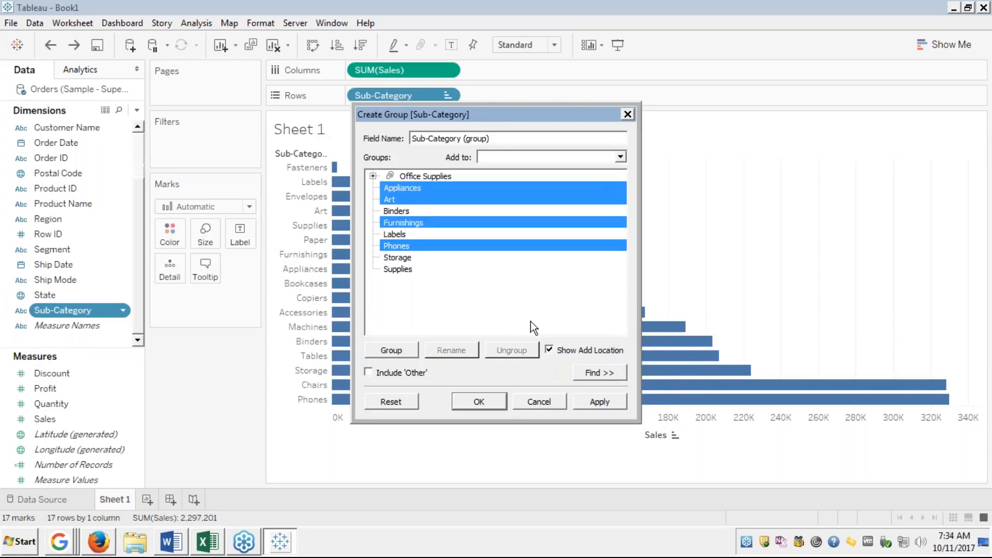
{"action": "left_click", "coordinate": [395, 352]}
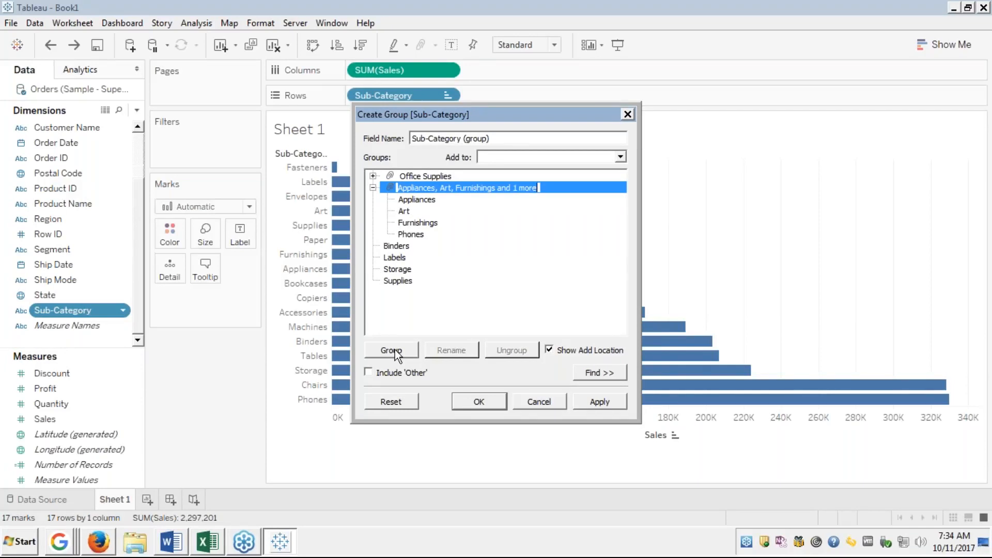
{"action": "type", "text": "Other Sup"}
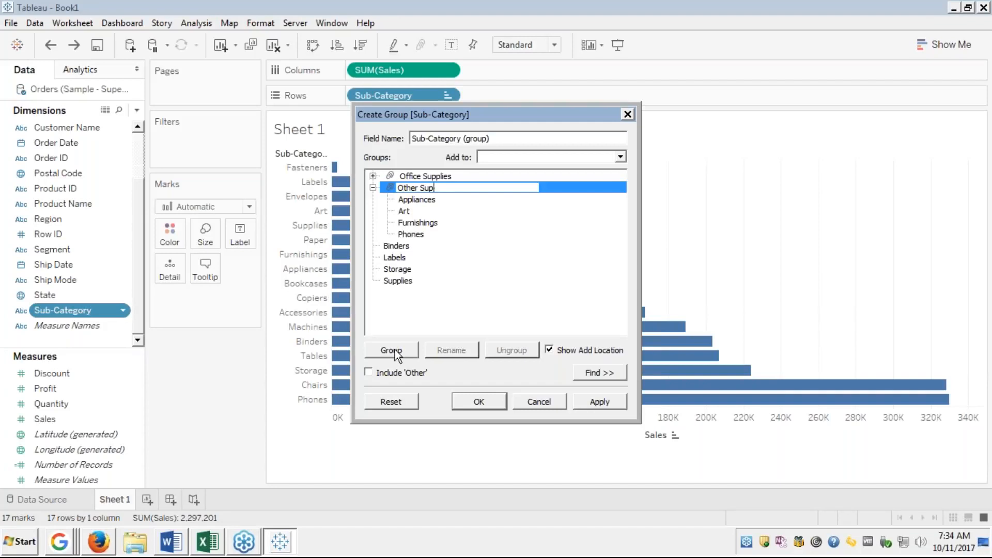
{"action": "type", "text": "plies"}
{"action": "key", "text": "Return"}
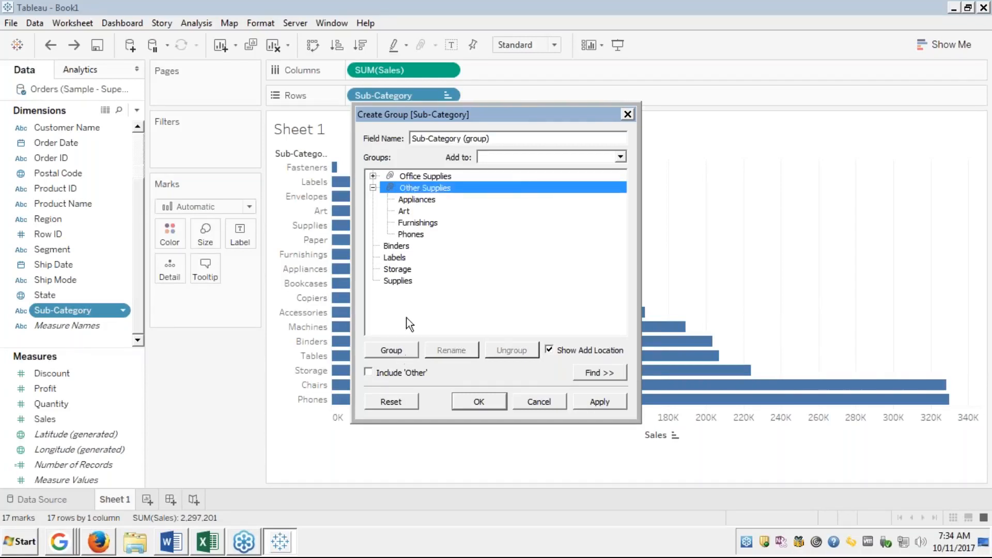
{"action": "left_click", "coordinate": [373, 187]}
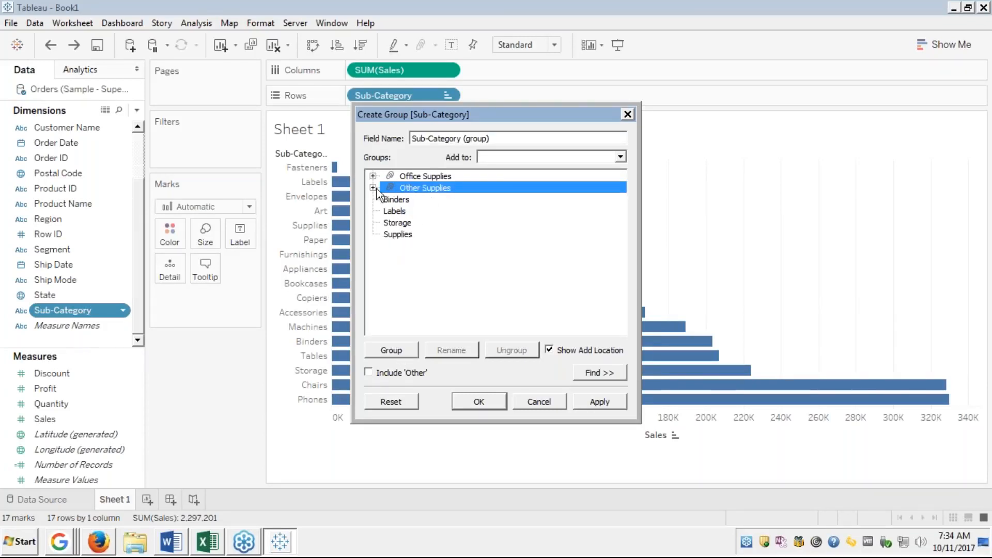
Step: Include the remaining sub-categories as an Other group and finish creating the Sub-Category (group) field
{"action": "left_click", "coordinate": [397, 200]}
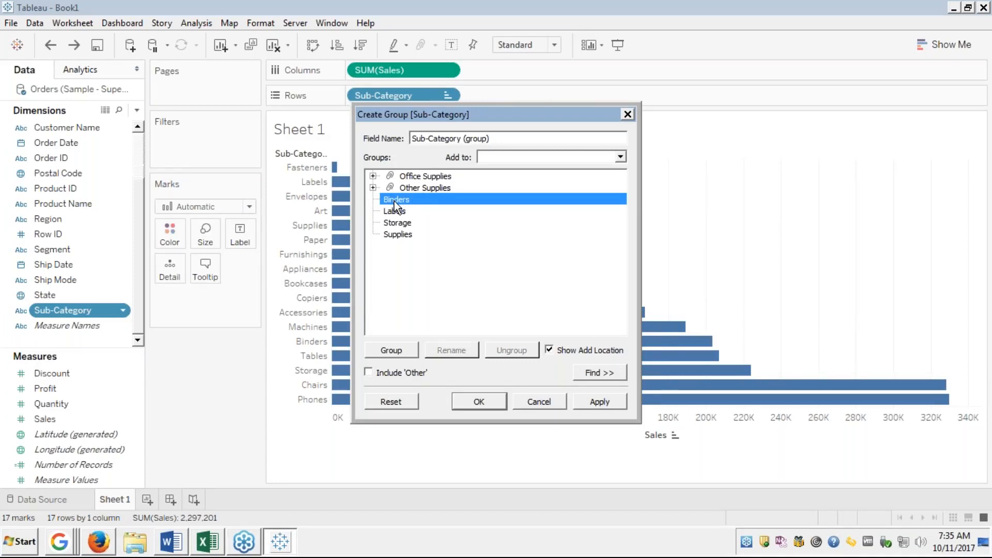
{"action": "left_click", "coordinate": [381, 355]}
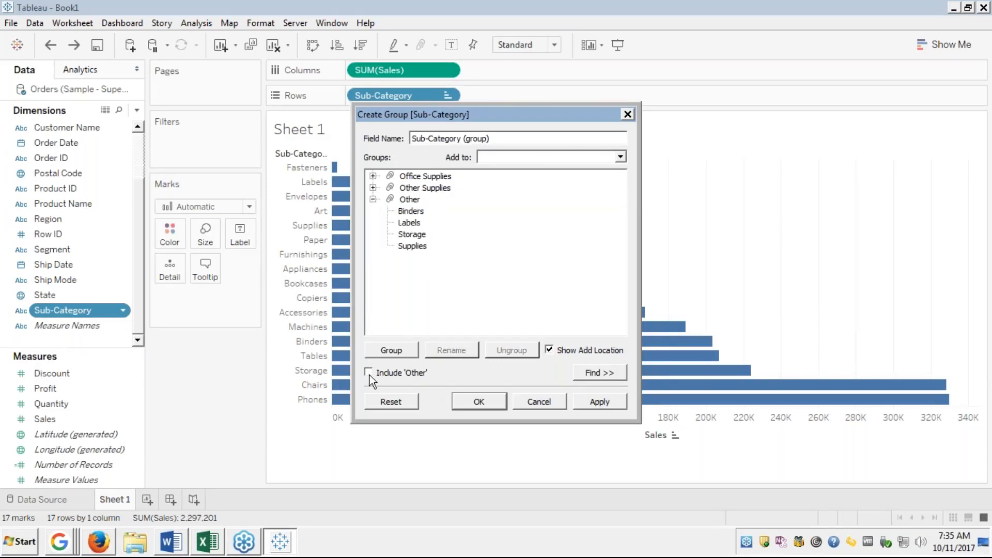
{"action": "left_click", "coordinate": [369, 373]}
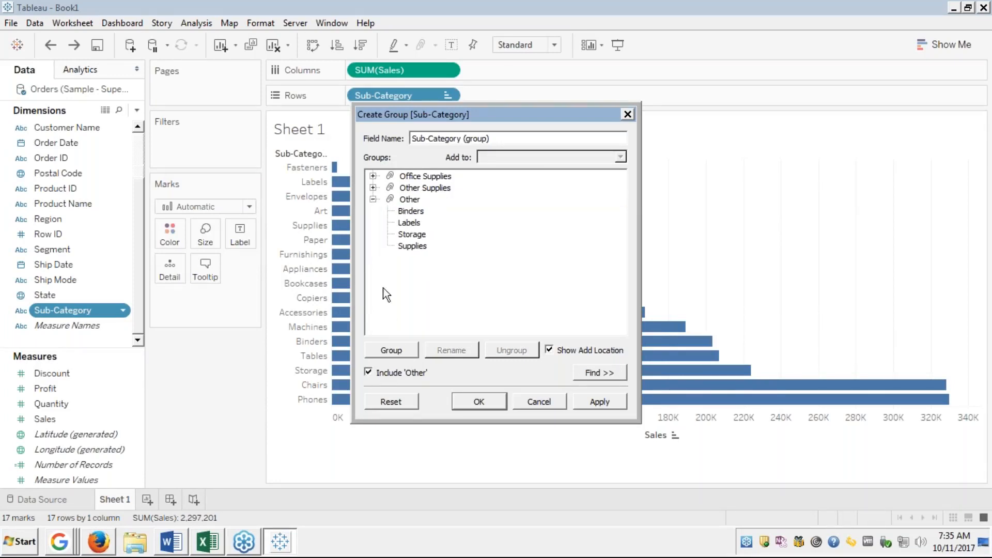
{"action": "left_click", "coordinate": [372, 199]}
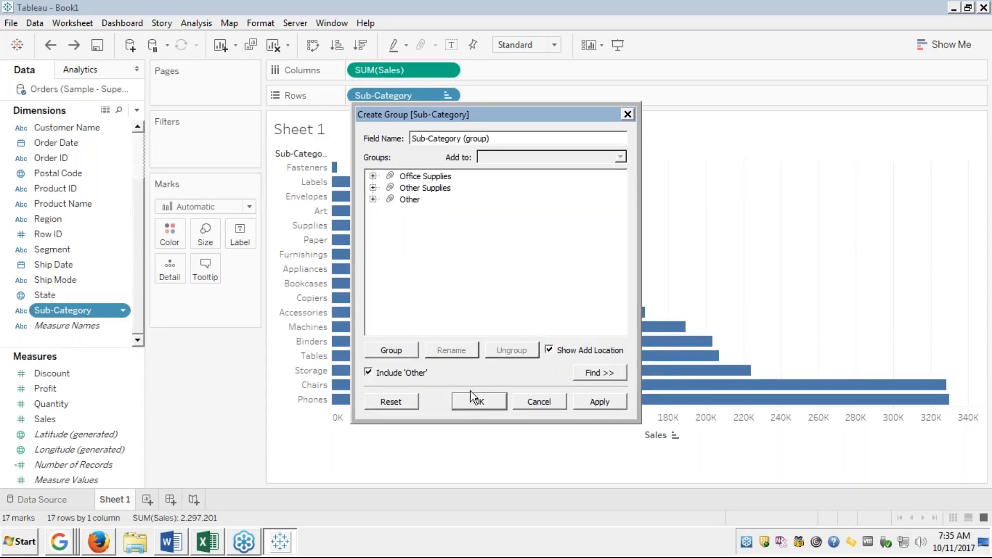
{"action": "left_click", "coordinate": [486, 401]}
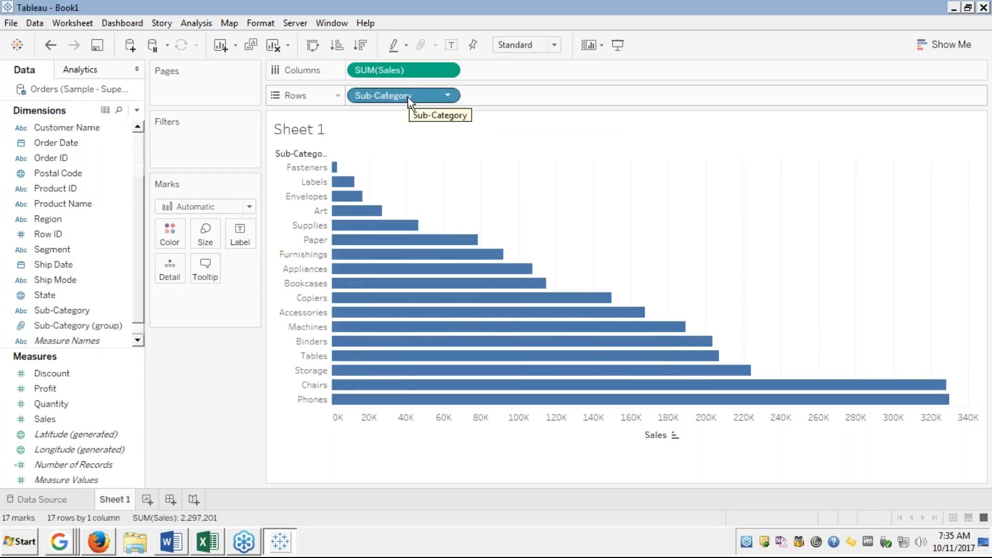
Step: Replace Sub-Category on Rows with Sub-Category (group) to chart Sales for the three custom groups
{"action": "left_click_drag", "start_coordinate": [407, 97], "coordinate": [104, 176]}
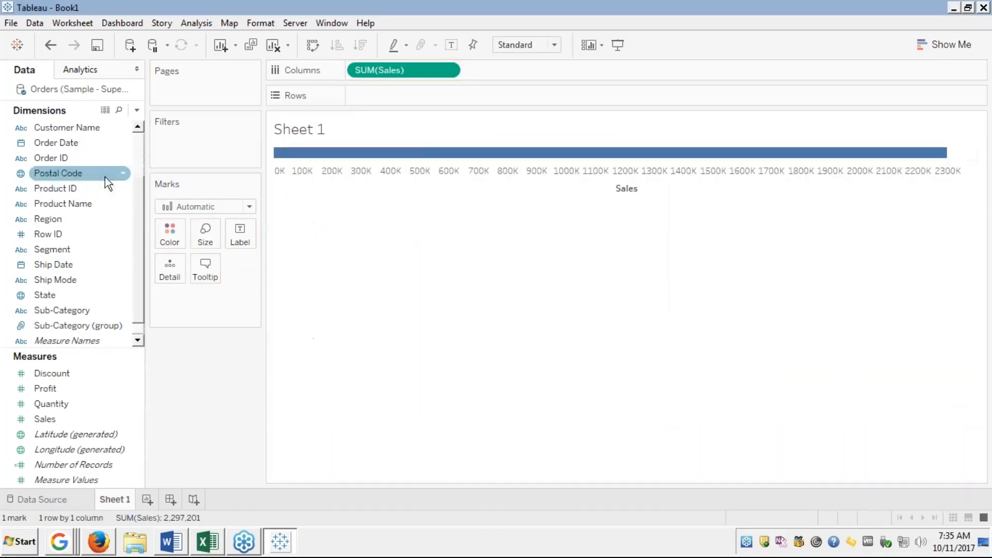
{"action": "left_click", "coordinate": [76, 325]}
{"action": "left_click_drag", "start_coordinate": [170, 281], "coordinate": [389, 94]}
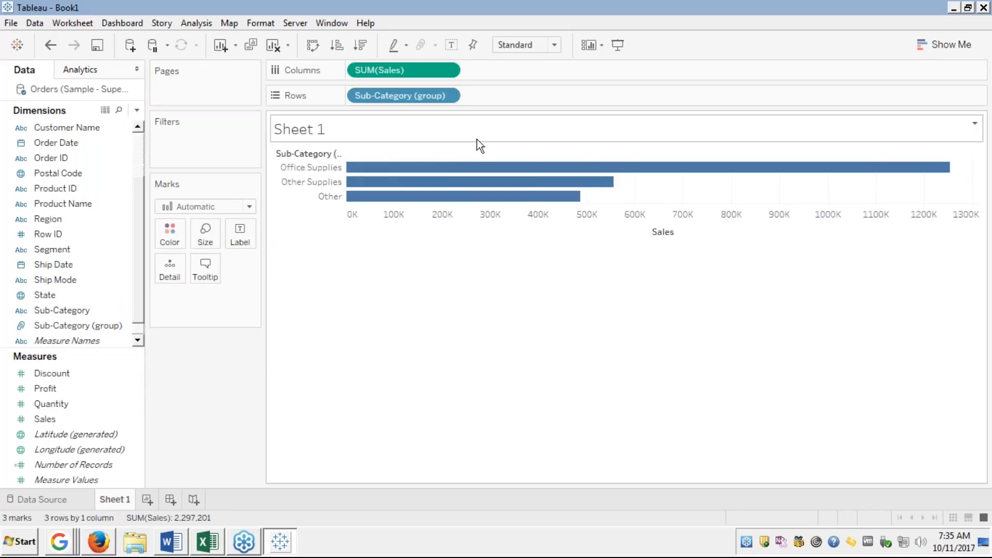
{"action": "mouse_move", "coordinate": [441, 175]}
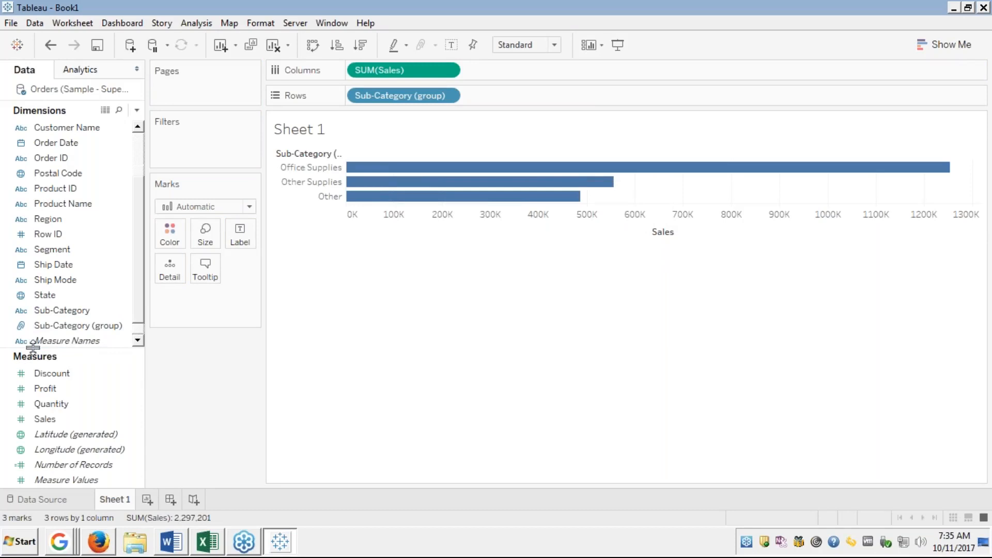
Step: Color the bars by Sub-Category (group) and sort the groups by Sales in ascending order
{"action": "left_click_drag", "start_coordinate": [62, 331], "coordinate": [170, 234]}
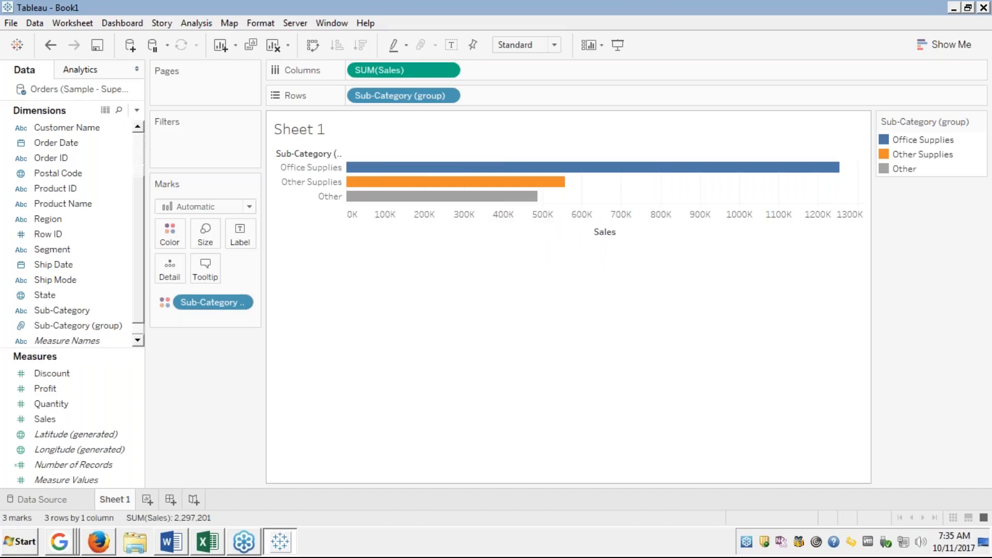
{"action": "left_click", "coordinate": [623, 238]}
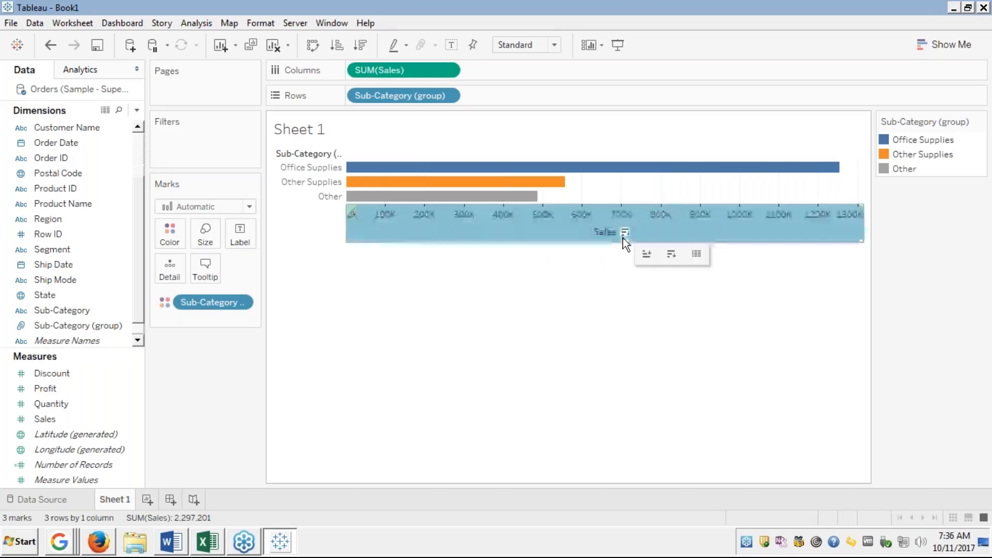
{"action": "left_click", "coordinate": [626, 234]}
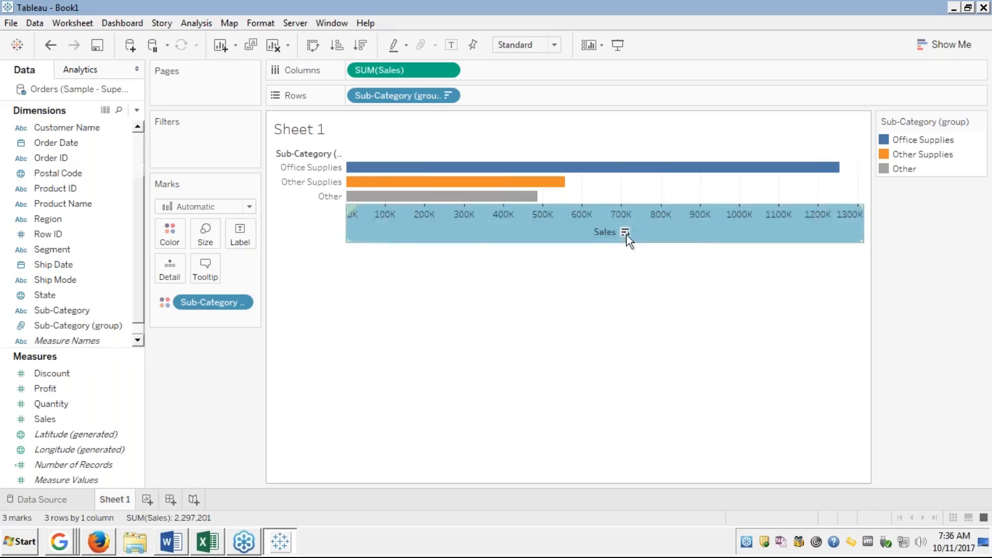
{"action": "left_click", "coordinate": [626, 233]}
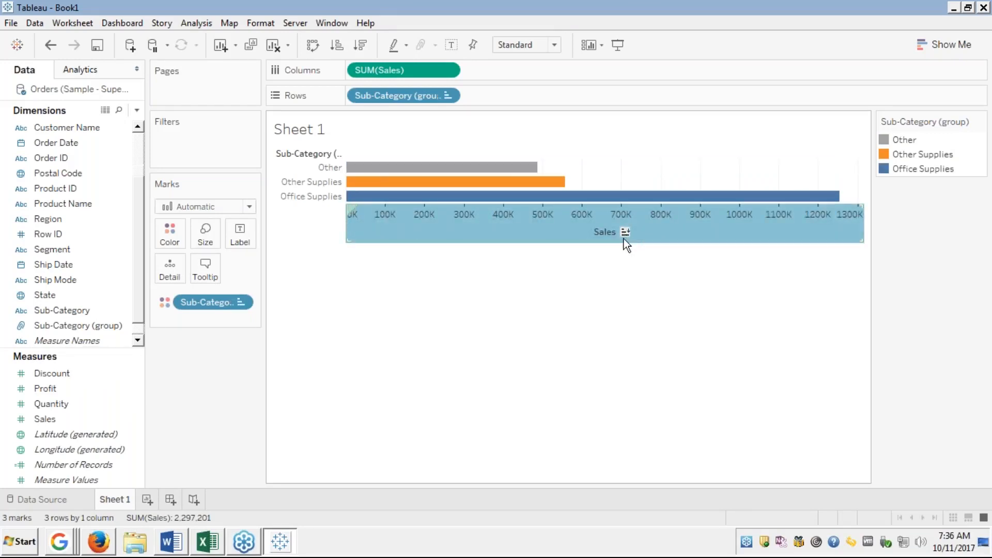
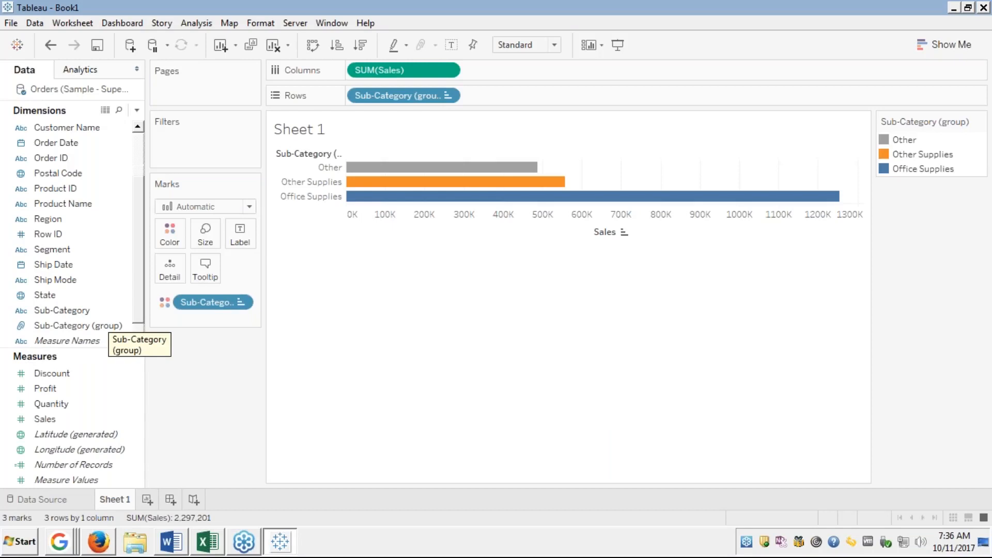
{"action": "left_click", "coordinate": [974, 427]}
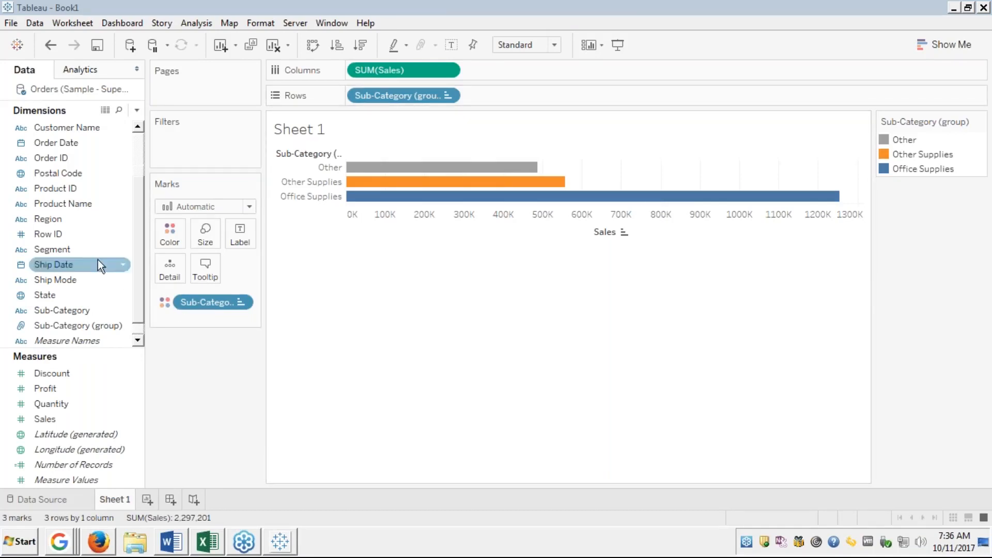
Step: Undo the group sorting, coloring and Sub-Category (group) field, going back to the Sales chart by Sub-Category
{"action": "left_click_drag", "start_coordinate": [79, 324], "coordinate": [176, 115]}
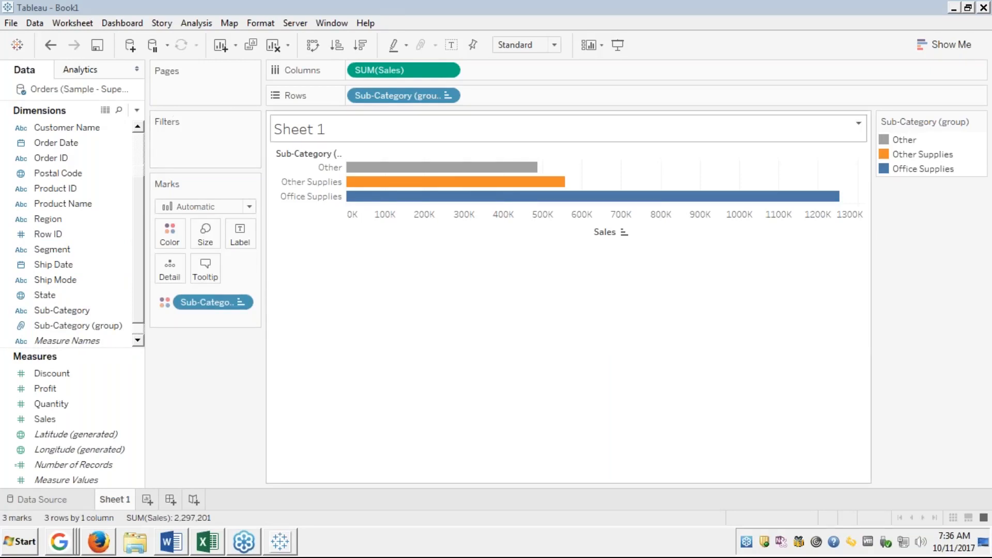
{"action": "left_click", "coordinate": [401, 280]}
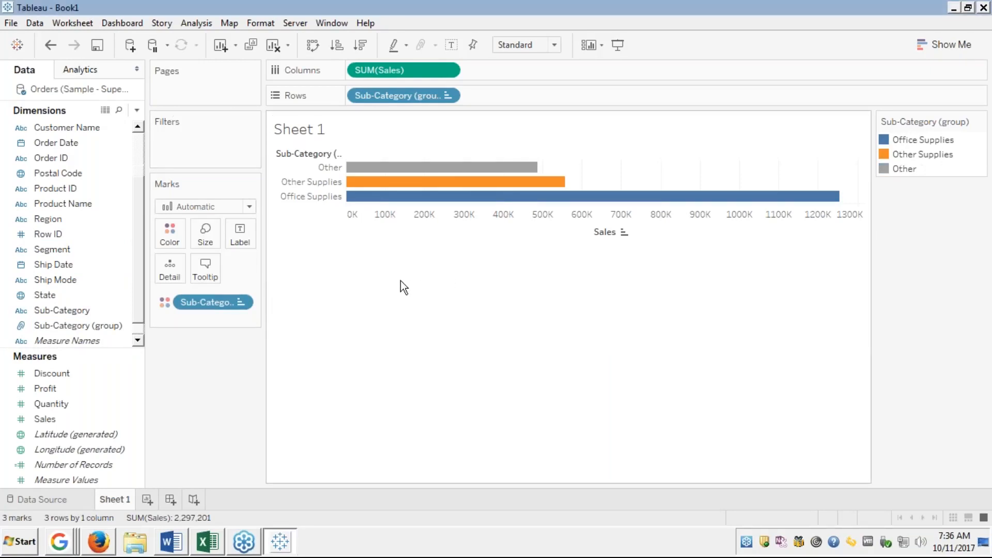
{"action": "key", "text": "ctrl+z"}
{"action": "key", "text": "ctrl+z"}
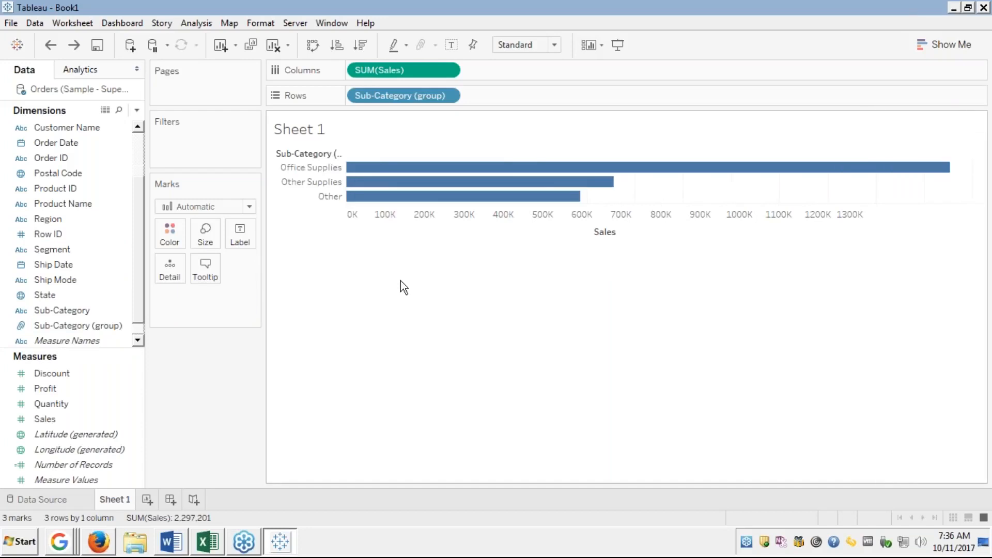
{"action": "key", "text": "ctrl+z"}
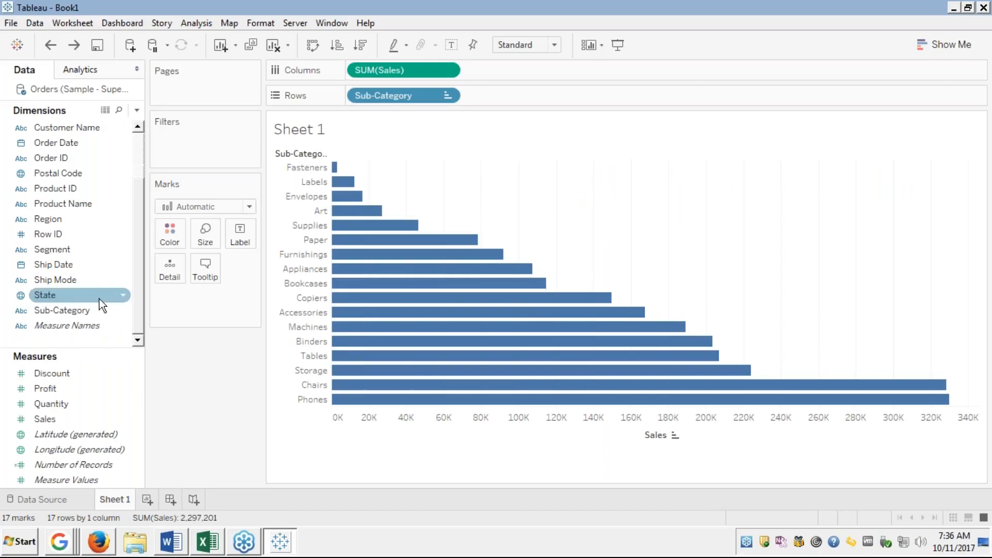
Step: Start a new group field on Sub-Category, group Accessories, Binders, Copiers, Fasteners, Paper and Tables, and collapse the group
{"action": "left_click", "coordinate": [58, 311]}
{"action": "right_click", "coordinate": [58, 311]}
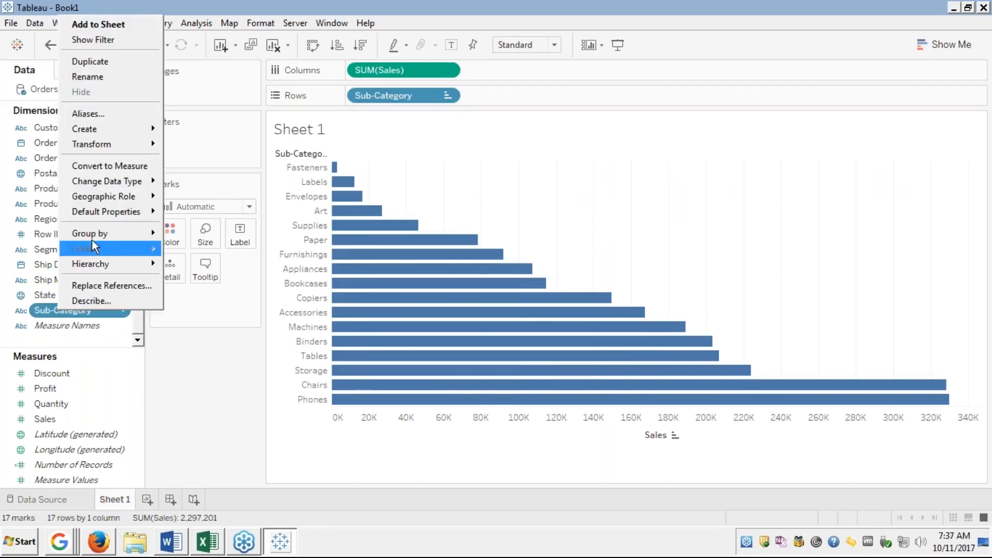
{"action": "mouse_move", "coordinate": [98, 144]}
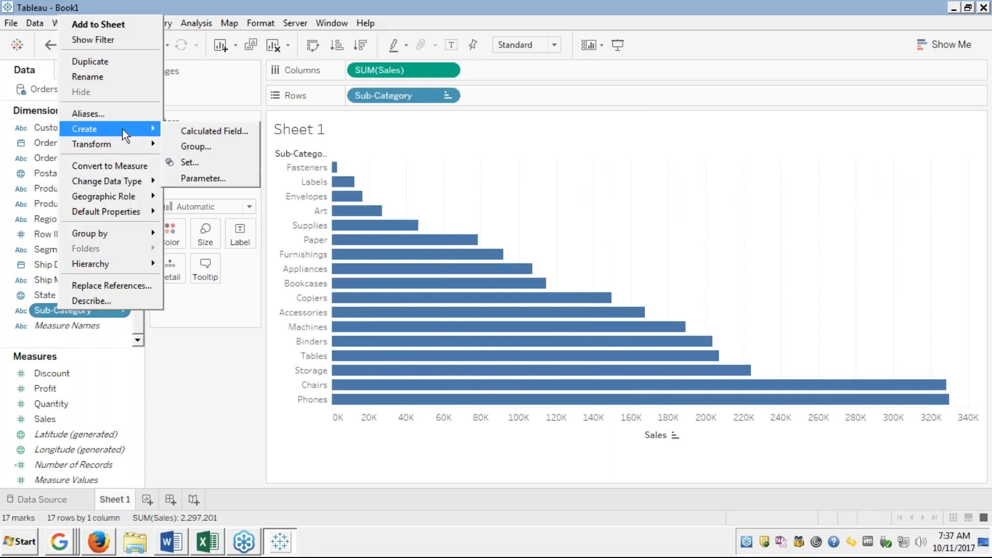
{"action": "left_click", "coordinate": [176, 132]}
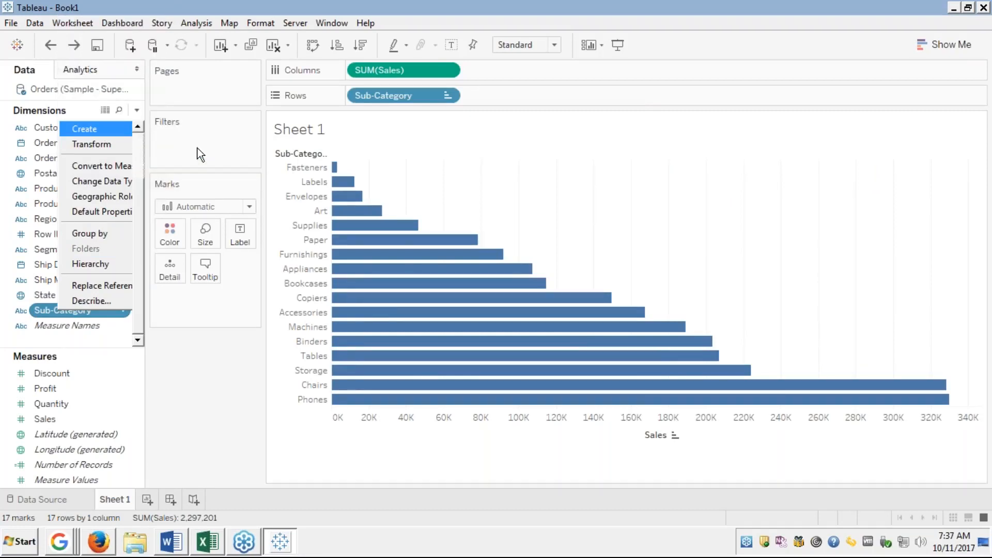
{"action": "left_click", "coordinate": [200, 155]}
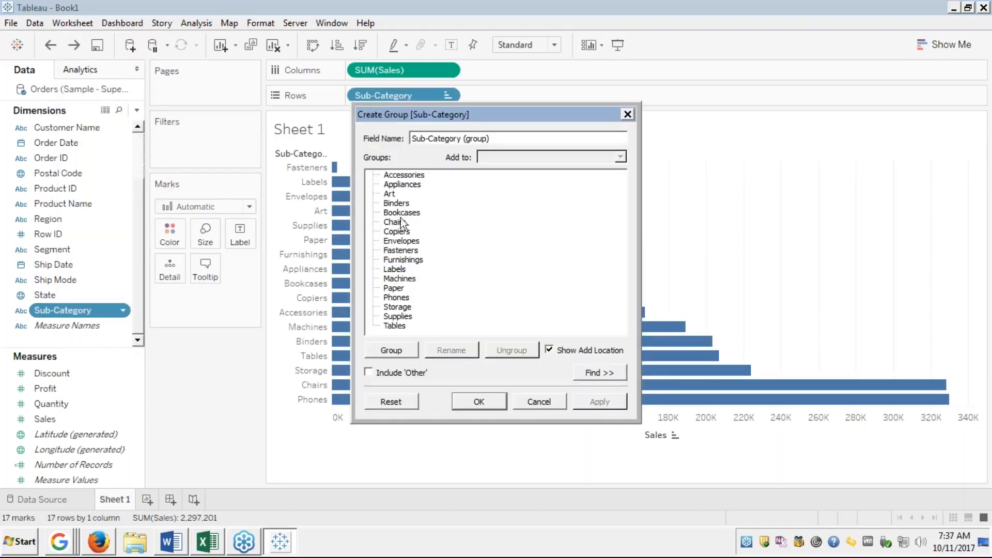
{"action": "left_click", "coordinate": [402, 175]}
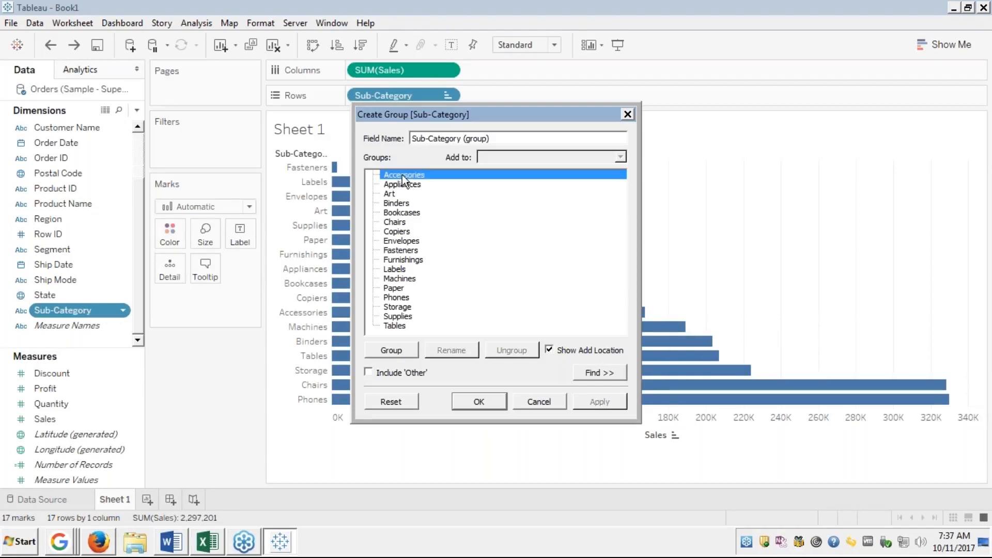
{"action": "left_click", "coordinate": [399, 203], "text": "ctrl"}
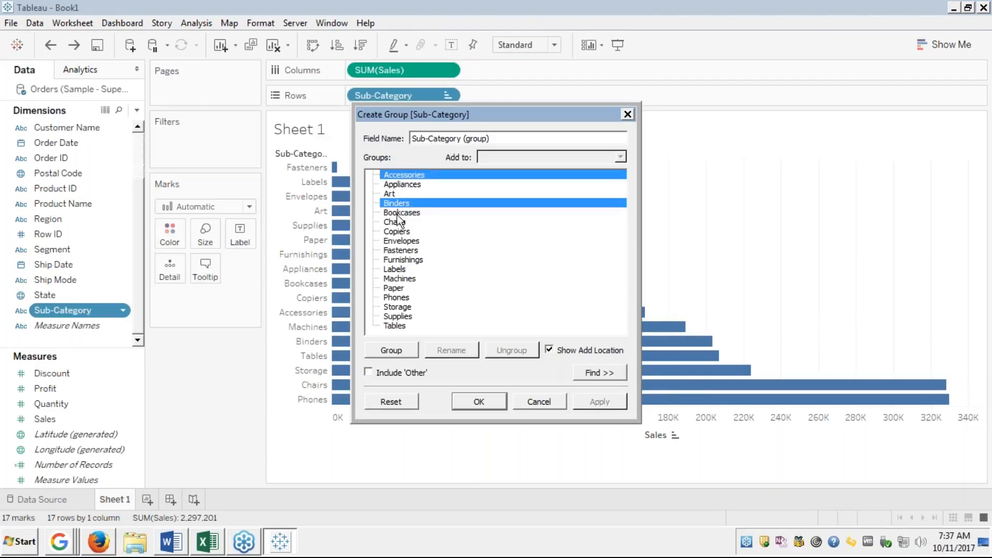
{"action": "left_click", "coordinate": [391, 231], "text": "ctrl"}
{"action": "left_click", "coordinate": [393, 250], "text": "ctrl"}
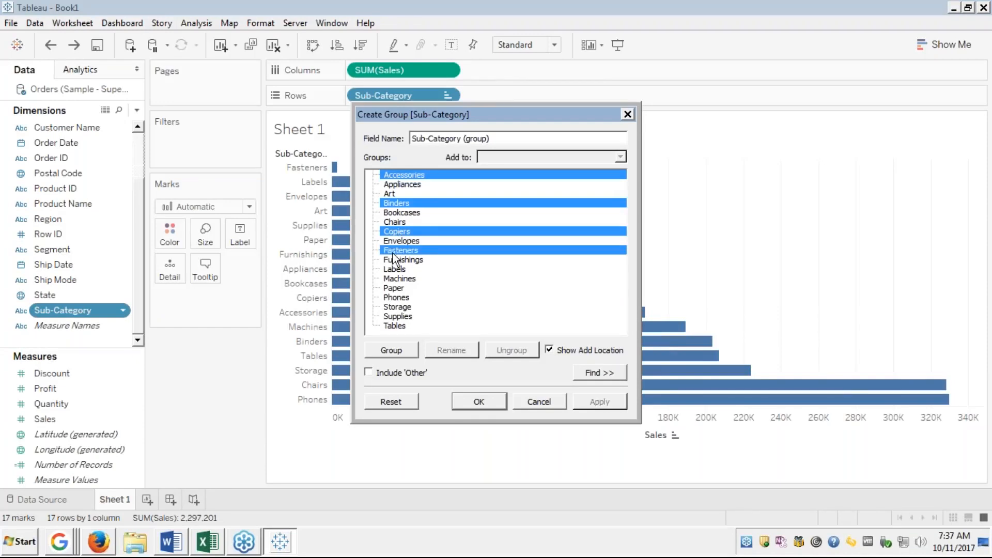
{"action": "left_click", "coordinate": [395, 289], "text": "ctrl"}
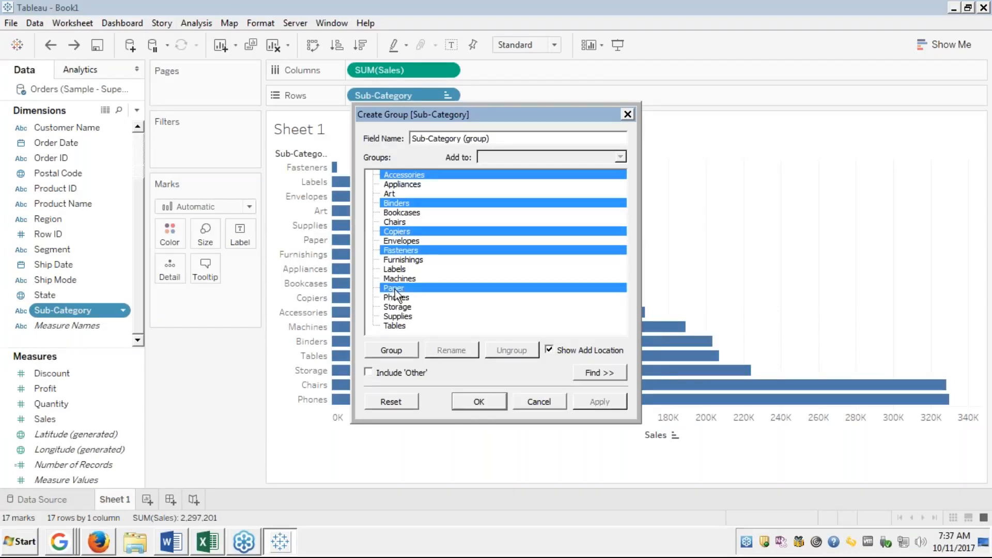
{"action": "left_click", "coordinate": [392, 328], "text": "ctrl"}
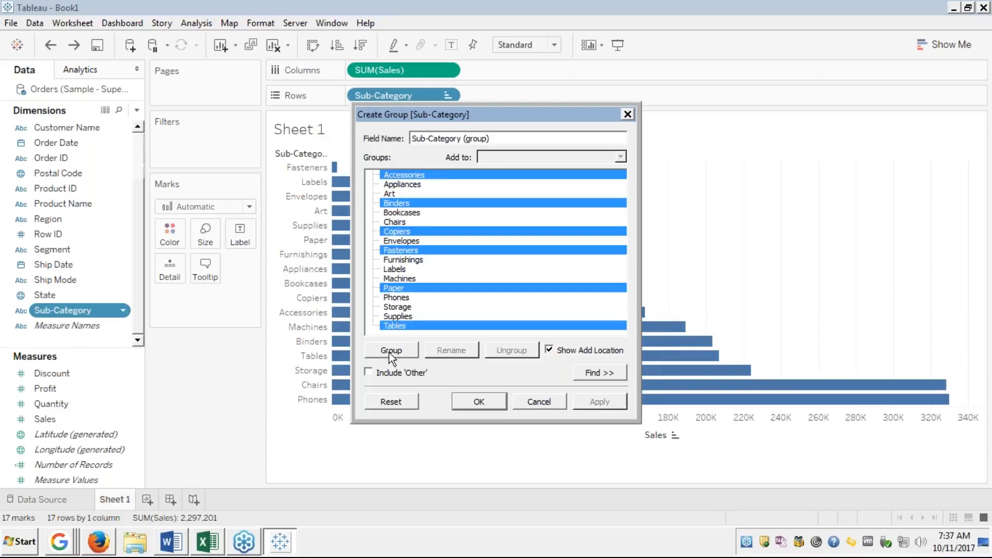
{"action": "left_click", "coordinate": [392, 350]}
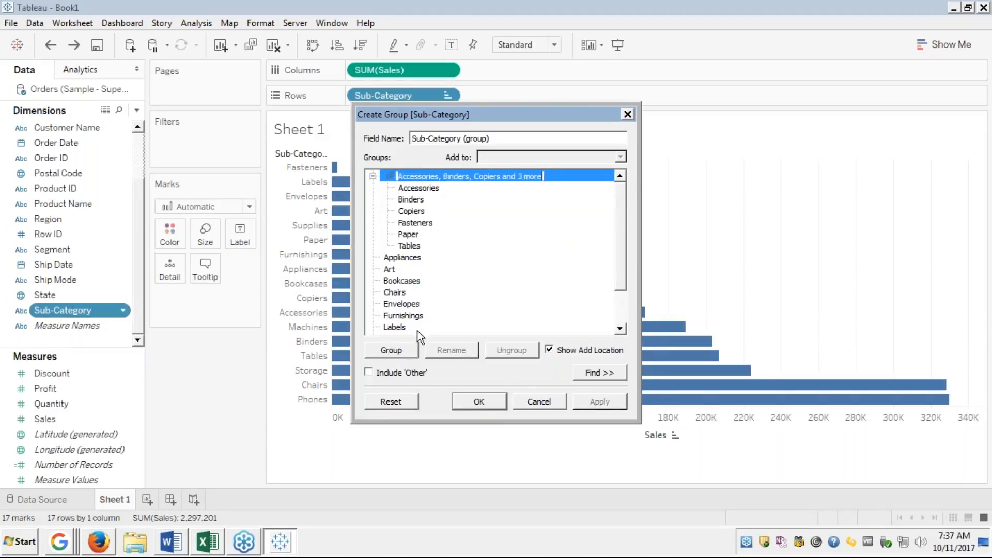
{"action": "left_click", "coordinate": [373, 176]}
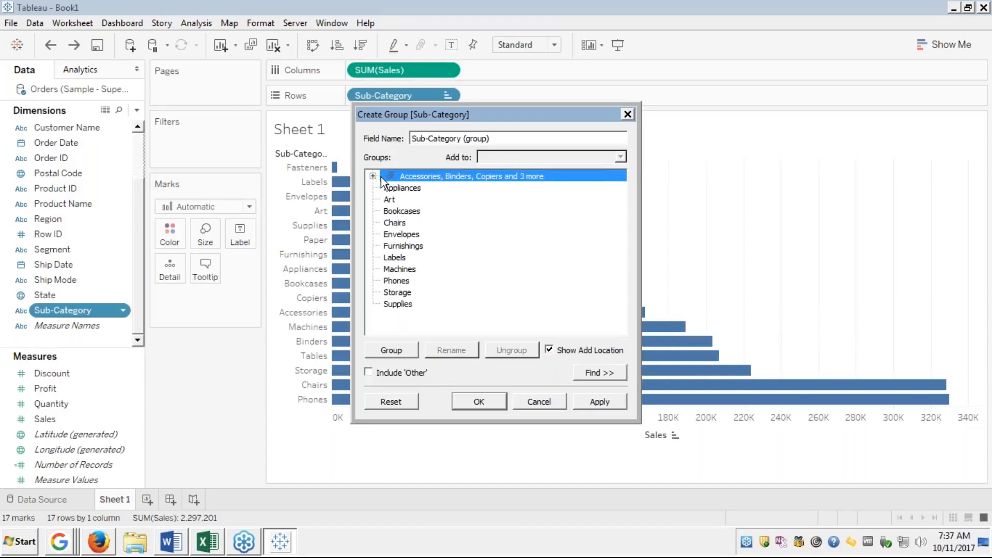
Step: Group Appliances, Art, Furnishings and Phones under their default name, and collapse the group
{"action": "left_click", "coordinate": [462, 199]}
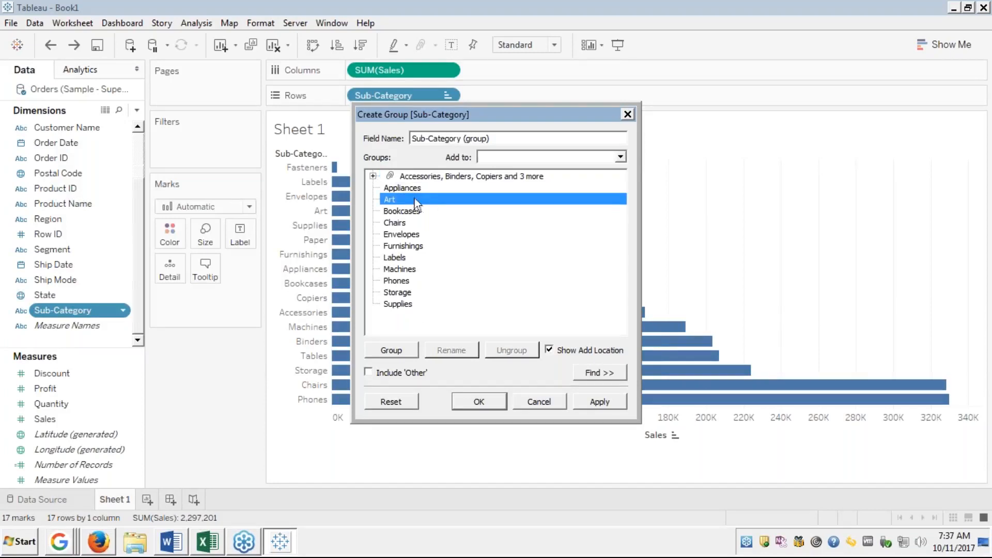
{"action": "left_click", "coordinate": [400, 189]}
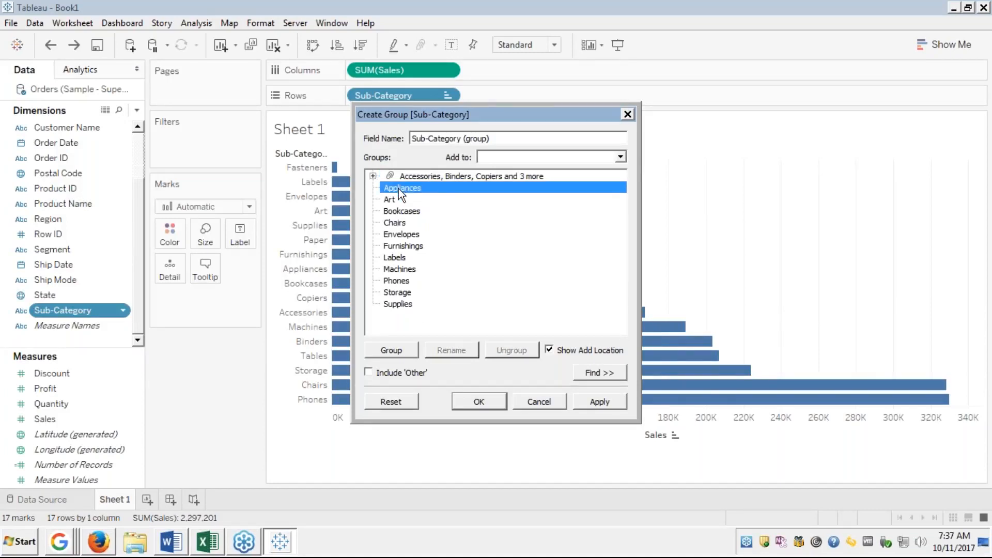
{"action": "left_click", "coordinate": [396, 211], "text": "ctrl"}
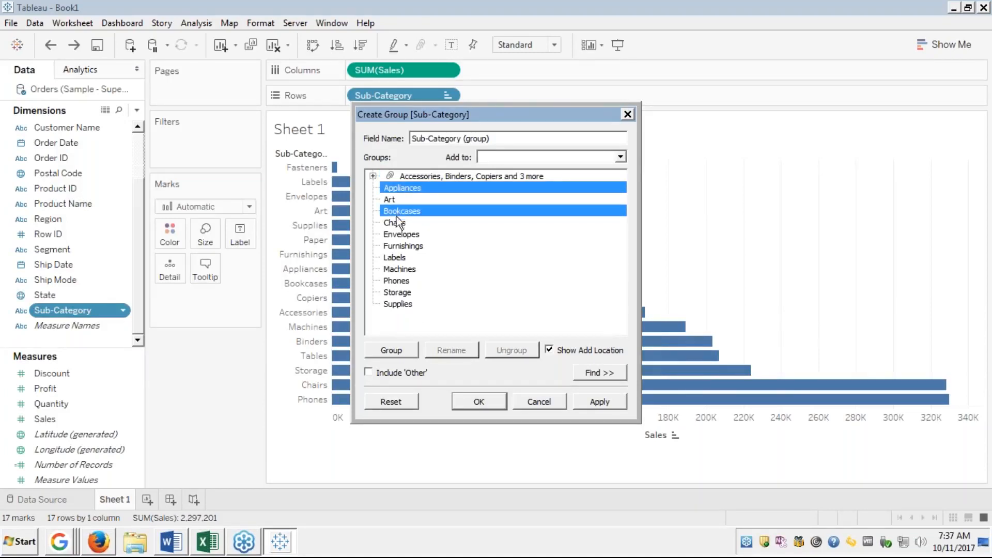
{"action": "left_click", "coordinate": [396, 244], "text": "ctrl"}
{"action": "left_click", "coordinate": [396, 281]}
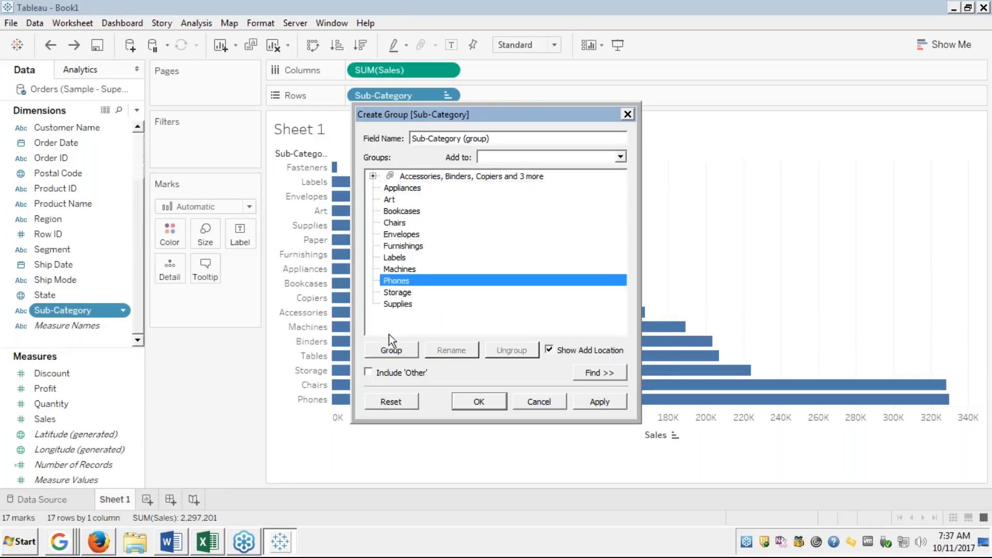
{"action": "left_click", "coordinate": [400, 246], "text": "ctrl"}
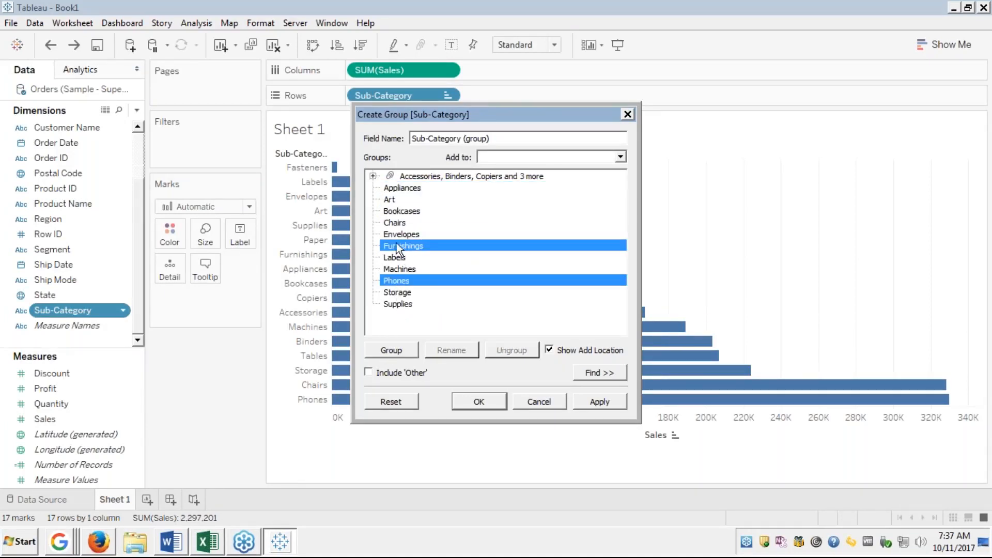
{"action": "left_click", "coordinate": [388, 200], "text": "ctrl"}
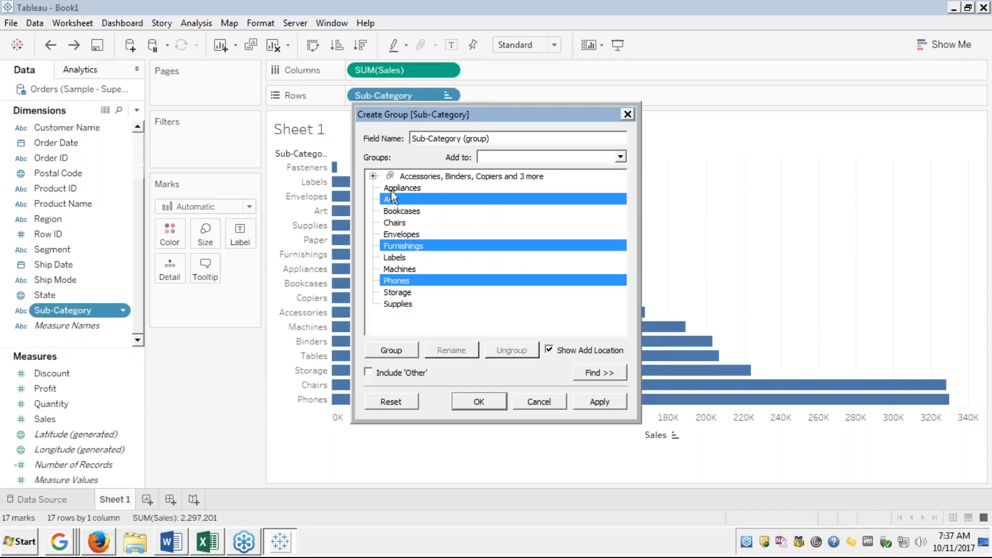
{"action": "left_click", "coordinate": [391, 189], "text": "ctrl"}
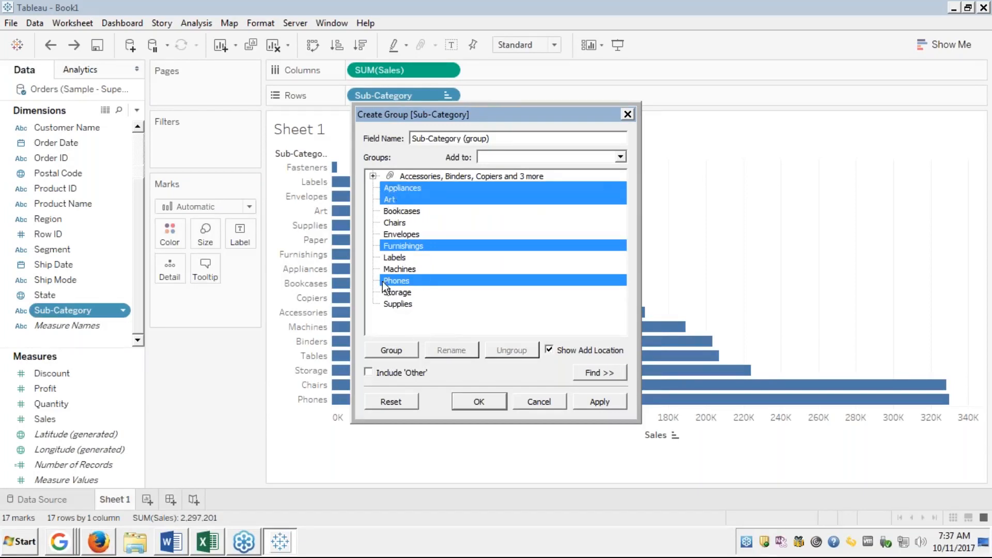
{"action": "left_click", "coordinate": [388, 352]}
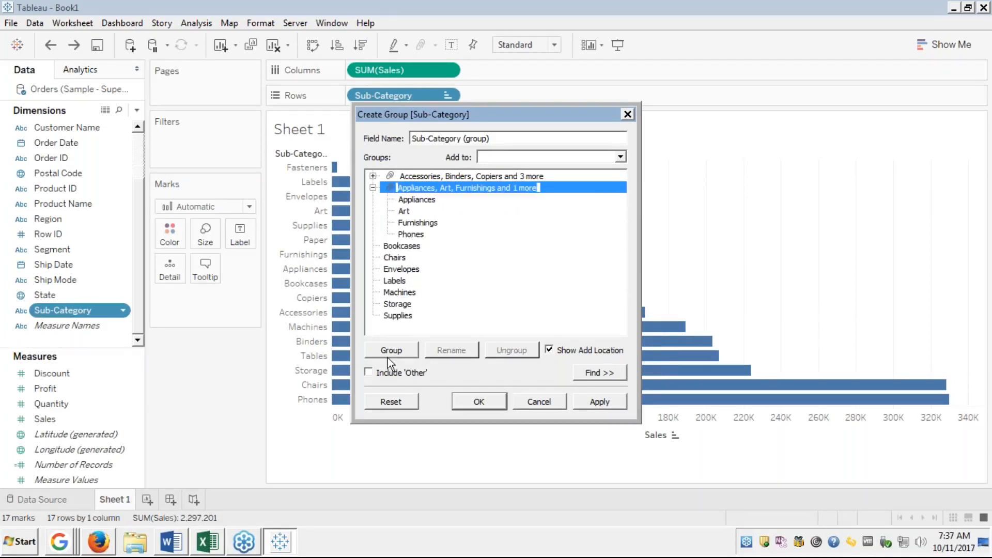
{"action": "left_click", "coordinate": [373, 188]}
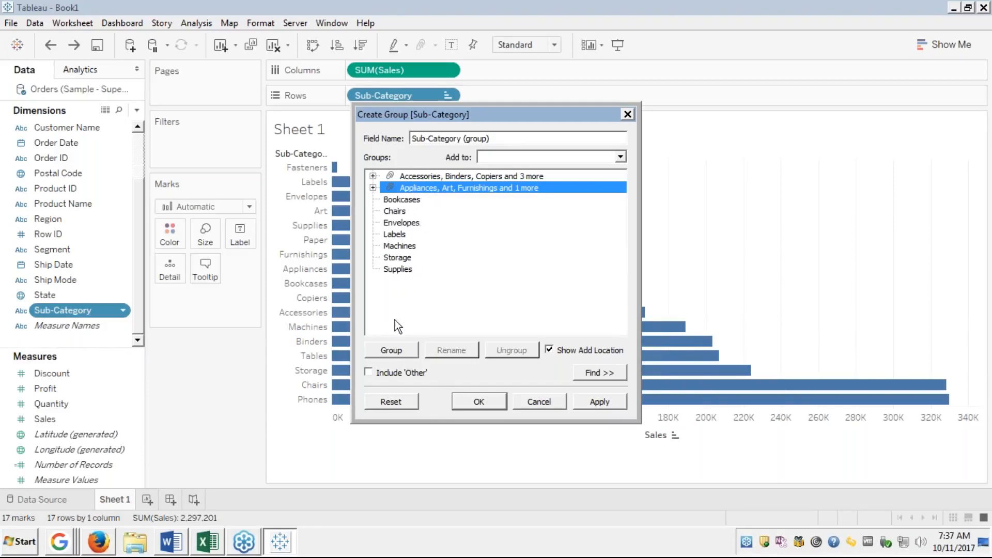
Step: Include the remaining sub-categories as a collapsed Other group and finish creating the Sub-Category (group) field
{"action": "left_click", "coordinate": [369, 372]}
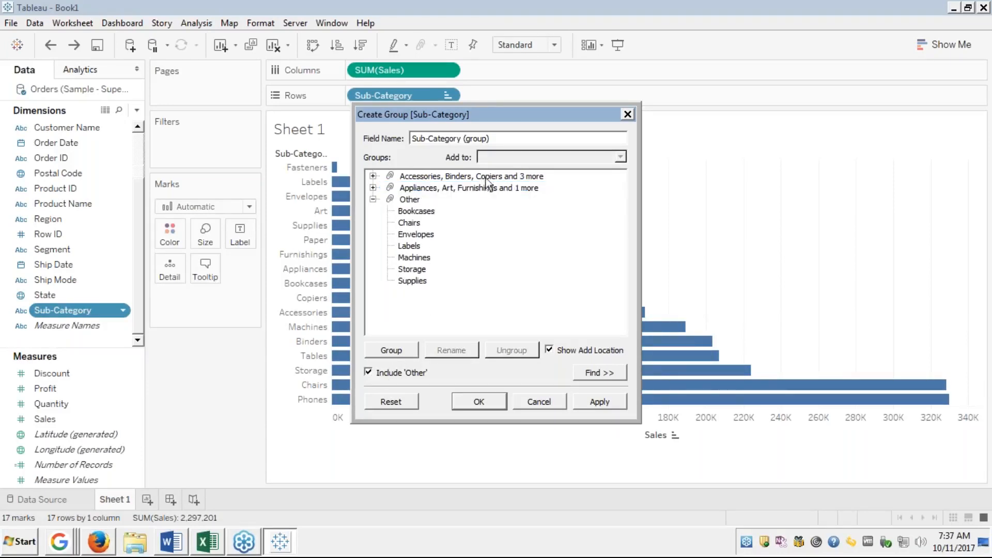
{"action": "left_click", "coordinate": [372, 200]}
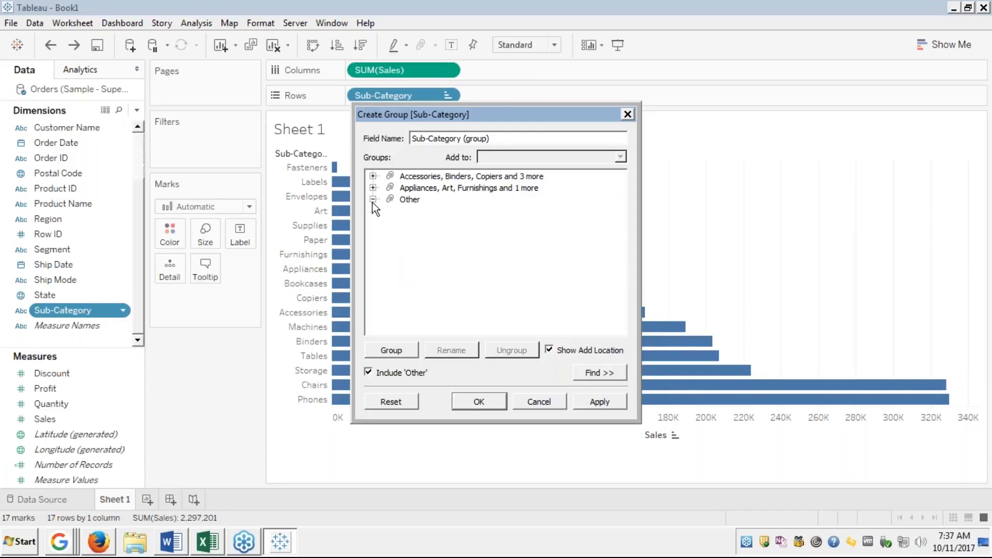
{"action": "left_click", "coordinate": [975, 426]}
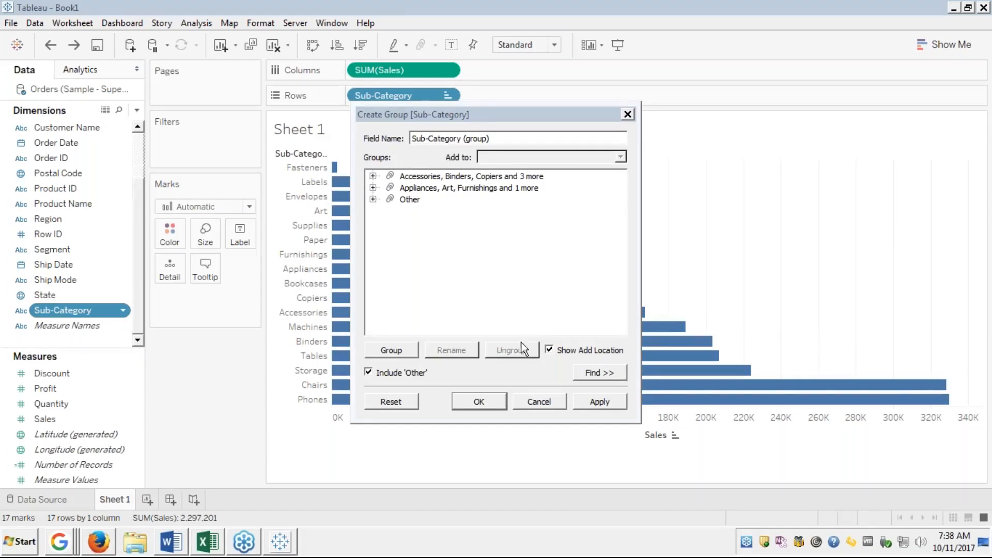
{"action": "left_click", "coordinate": [491, 401]}
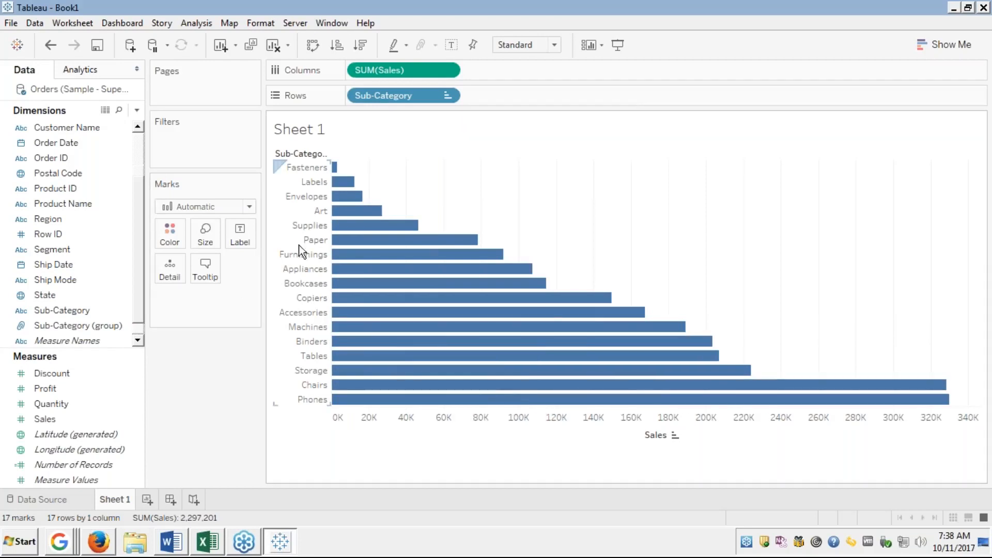
Step: Take Sub-Category off the rows, color by Sub-Category (group), put Sub-Category back on the rows, and highlight the Accessories, Binders group
{"action": "left_click", "coordinate": [408, 97]}
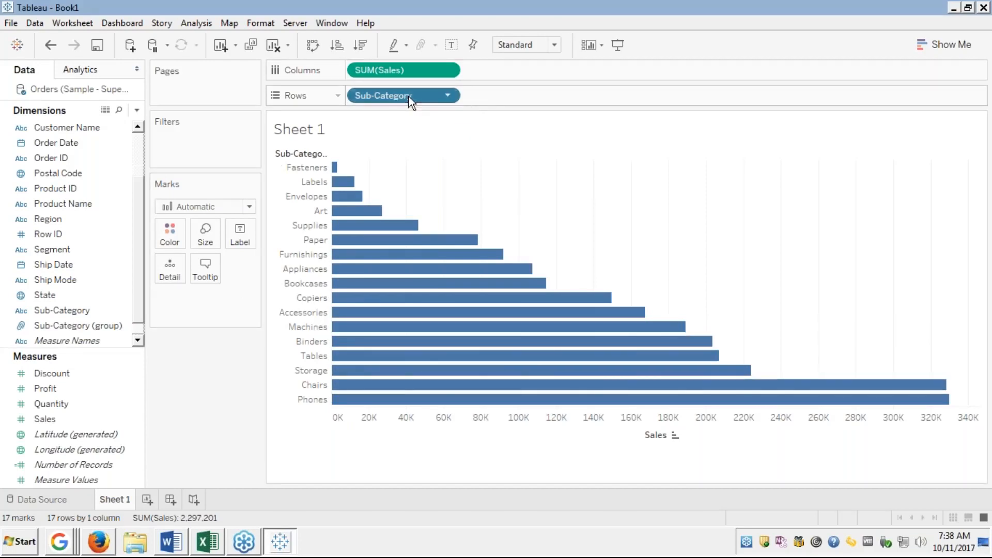
{"action": "left_click_drag", "start_coordinate": [407, 96], "coordinate": [78, 173]}
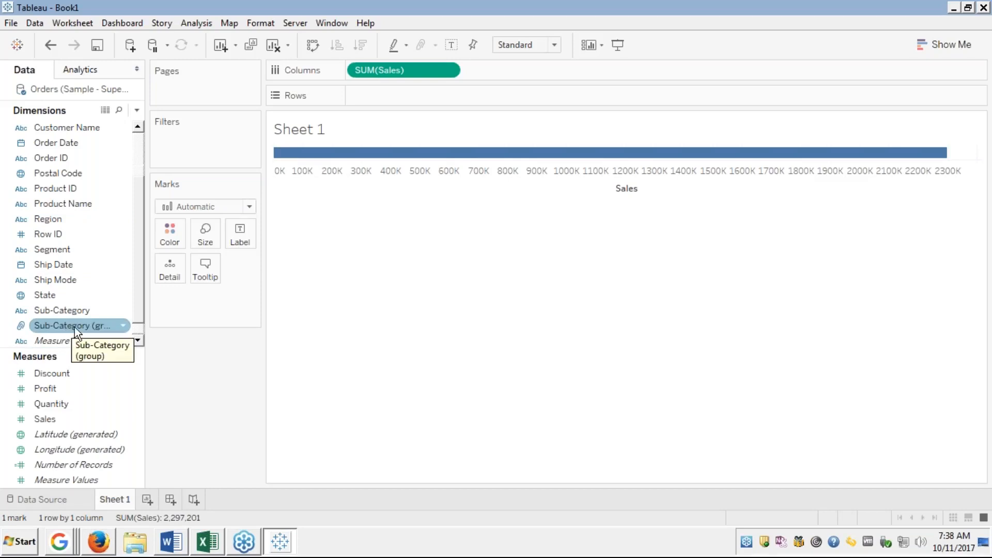
{"action": "left_click_drag", "start_coordinate": [44, 341], "coordinate": [44, 343]}
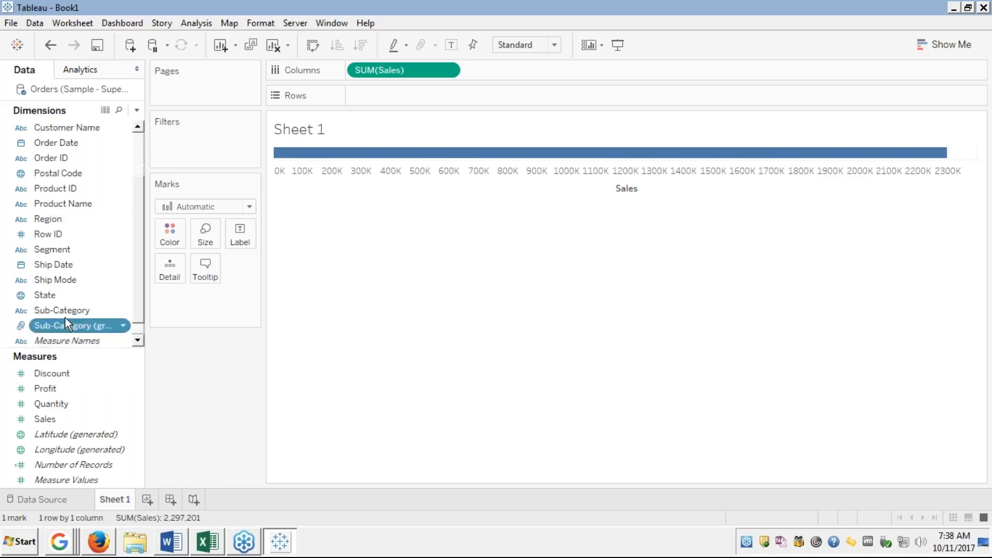
{"action": "left_click", "coordinate": [111, 283]}
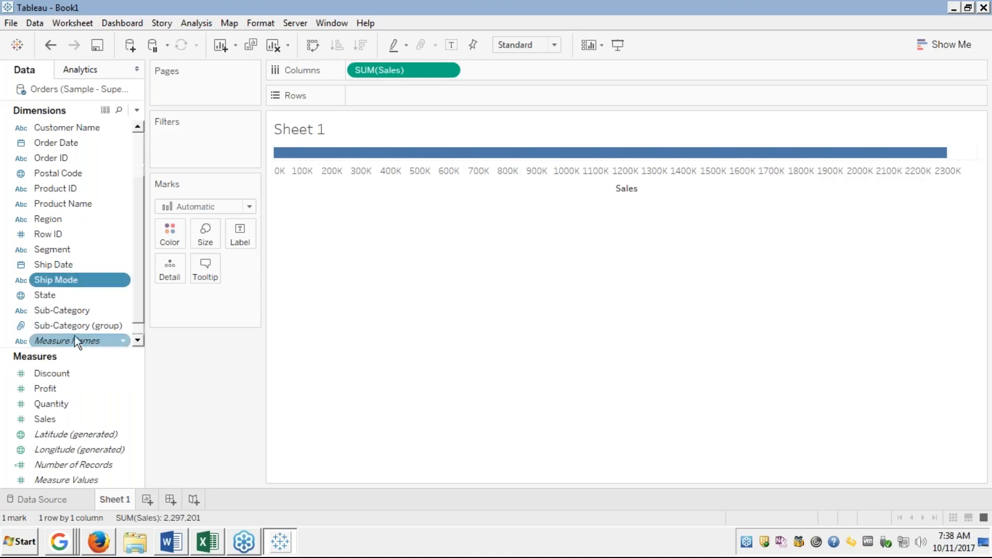
{"action": "left_click_drag", "start_coordinate": [73, 325], "coordinate": [176, 238]}
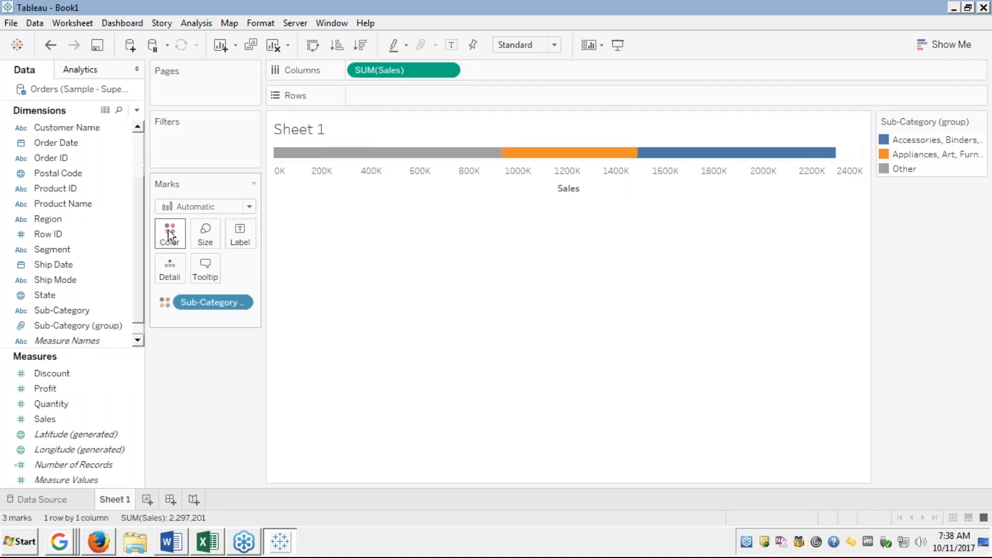
{"action": "left_click_drag", "start_coordinate": [51, 310], "coordinate": [389, 93]}
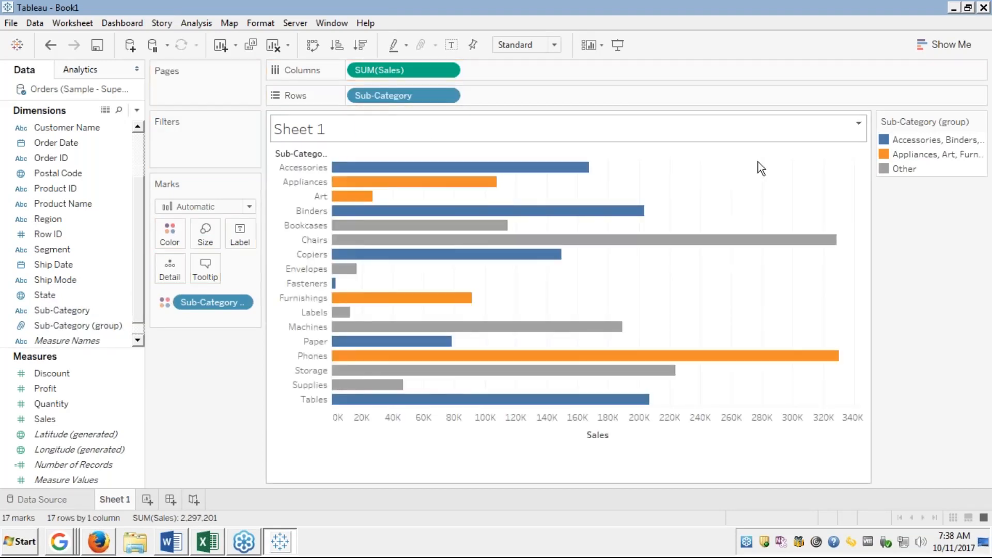
{"action": "left_click", "coordinate": [911, 139]}
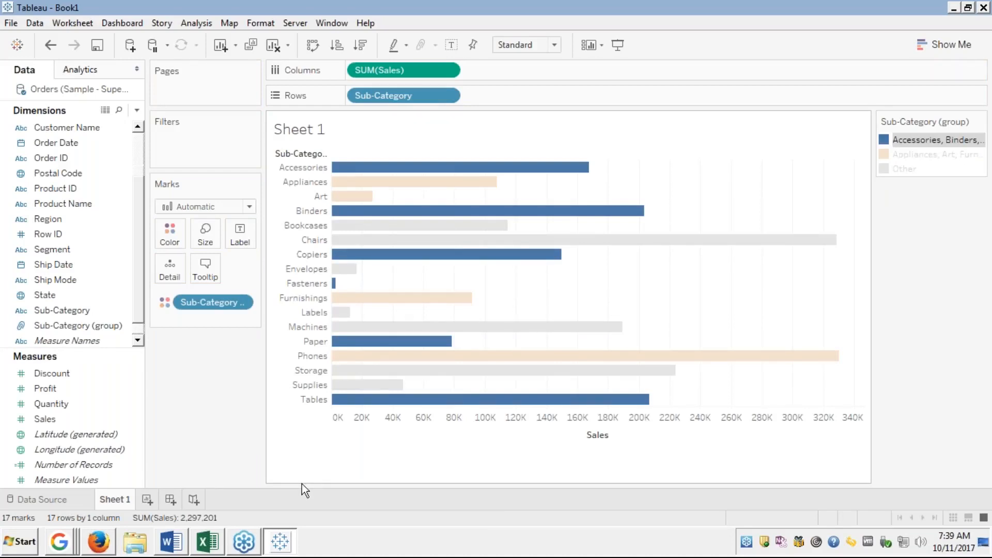
Step: Create a new worksheet charting Sales by Sub-Category (group), with the bars colored by Sub-Category (group)
{"action": "left_click", "coordinate": [147, 499]}
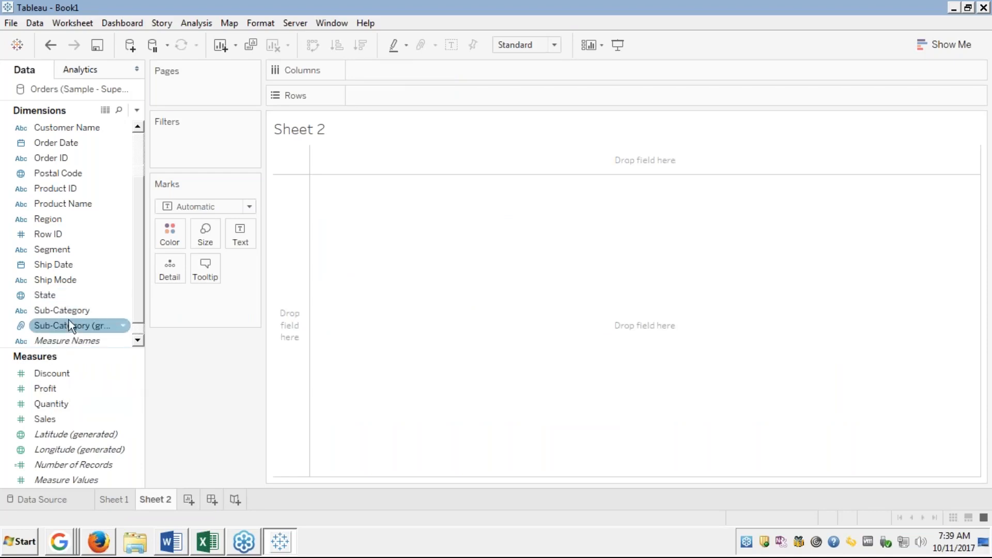
{"action": "left_click_drag", "start_coordinate": [69, 324], "coordinate": [172, 231]}
{"action": "left_click_drag", "start_coordinate": [80, 327], "coordinate": [382, 95]}
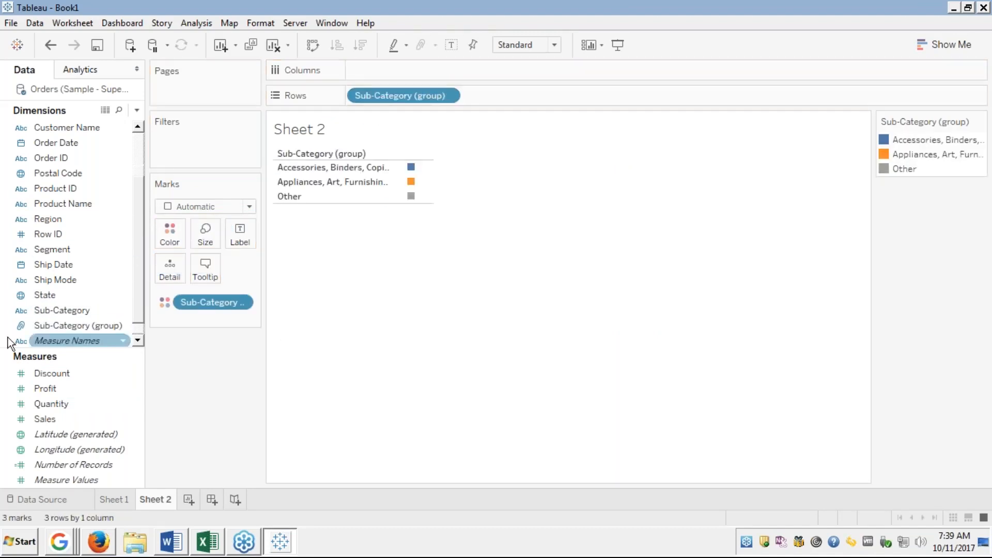
{"action": "left_click", "coordinate": [39, 393]}
{"action": "left_click", "coordinate": [41, 417]}
{"action": "left_click_drag", "start_coordinate": [41, 416], "coordinate": [383, 66]}
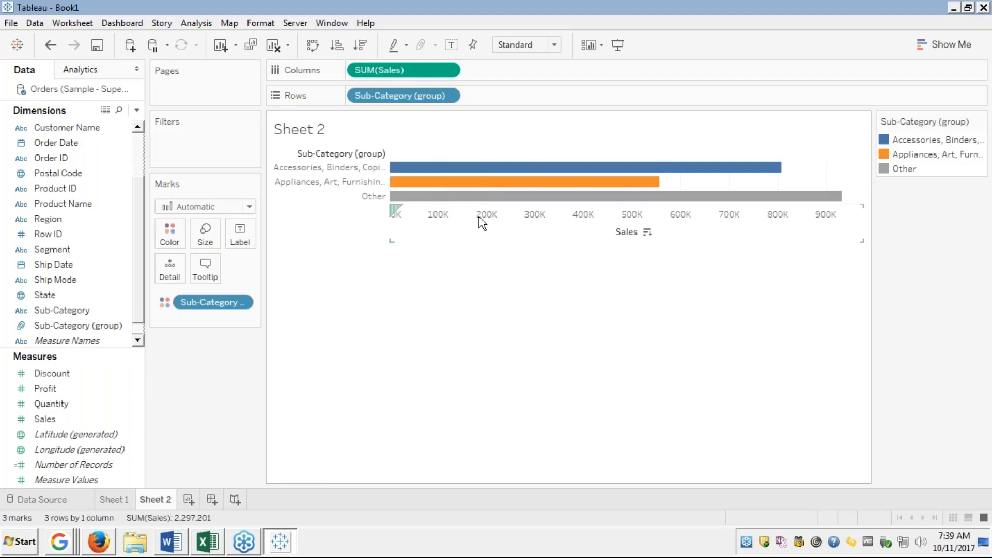
Step: Build a new dashboard with Sheet 1 and Sheet 2 side by side, and select the Accessories, Binders group bar in Sheet 2
{"action": "left_click", "coordinate": [211, 499]}
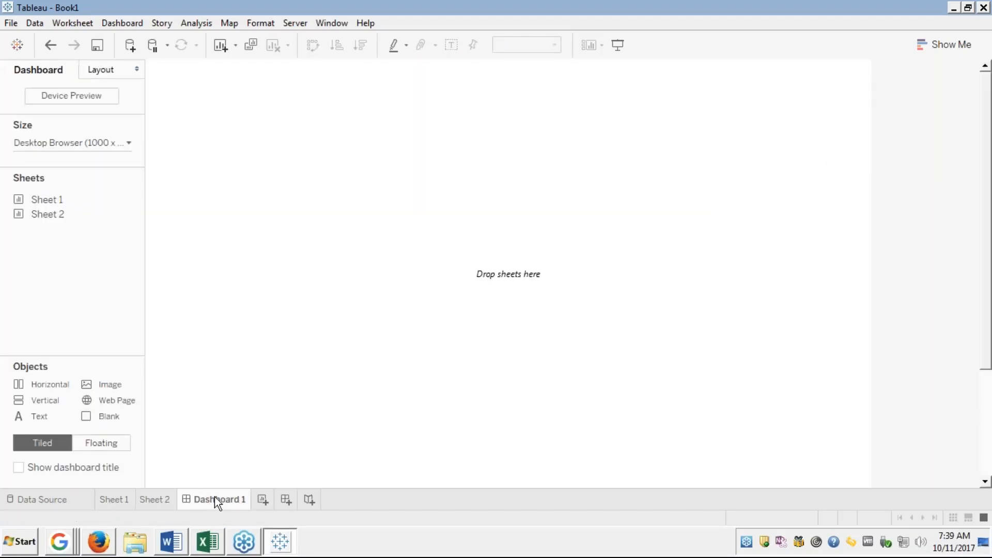
{"action": "double_click", "coordinate": [45, 198]}
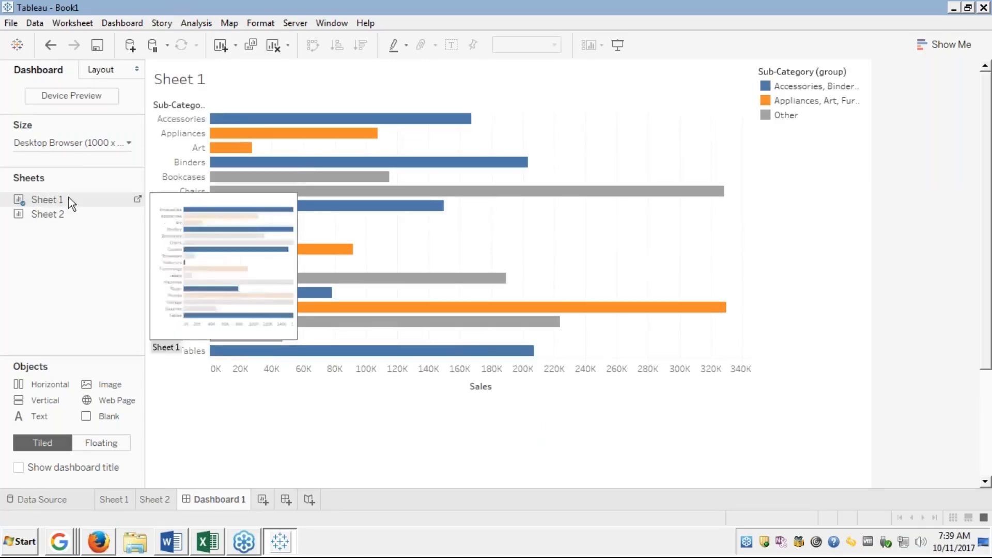
{"action": "double_click", "coordinate": [36, 213]}
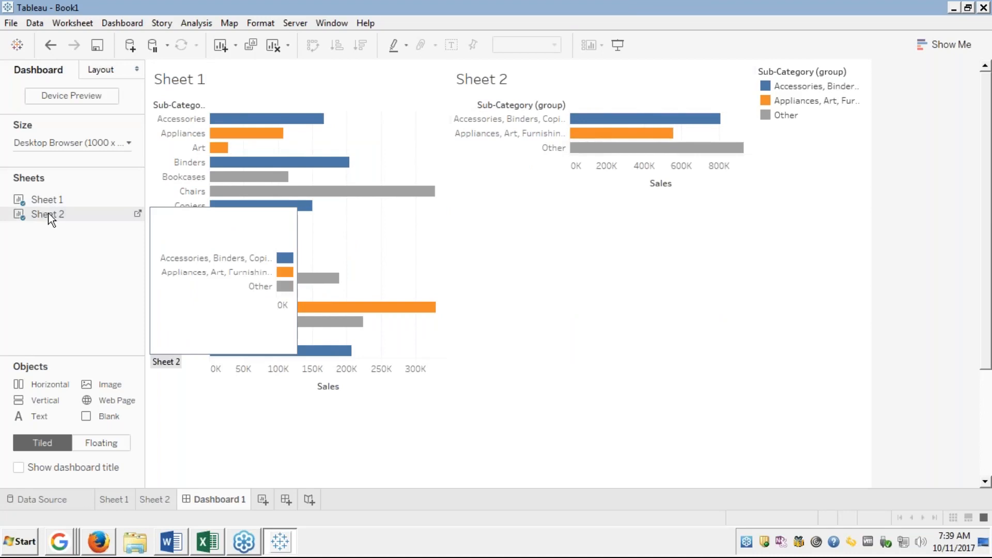
{"action": "left_click", "coordinate": [630, 124]}
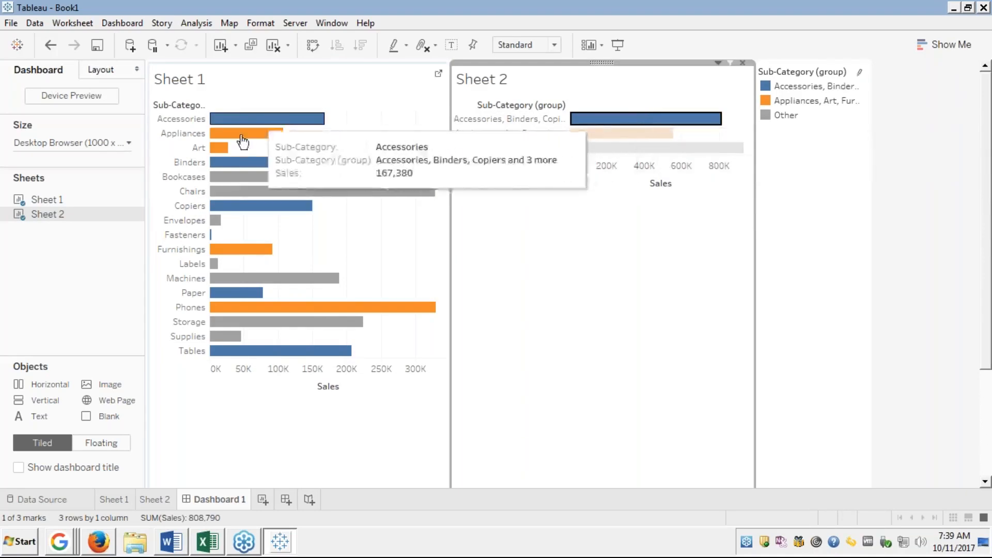
{"action": "mouse_move", "coordinate": [305, 164]}
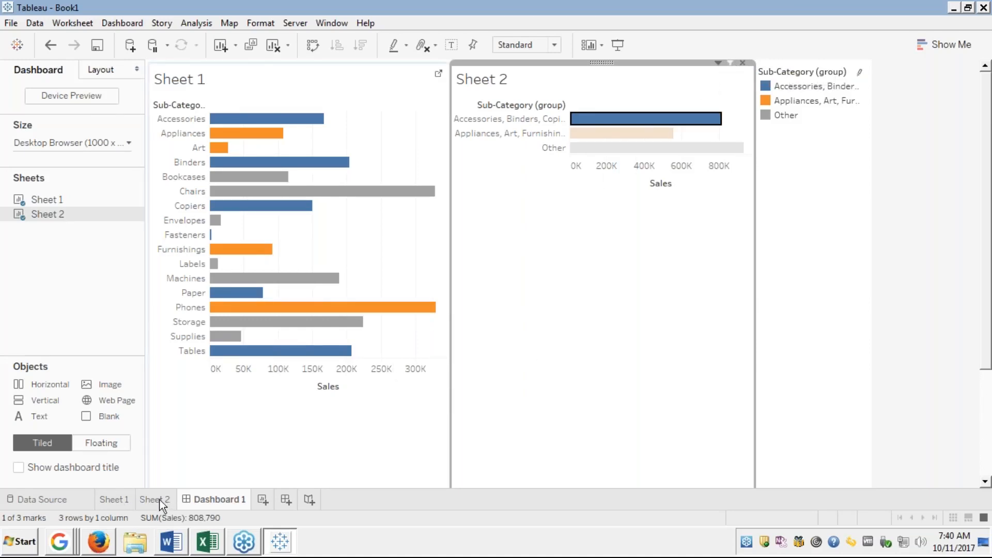
Step: Return to Sheet 1, switch to Firefox, and open the Grouping slide of the Module 3 presentation in full screen
{"action": "left_click", "coordinate": [113, 499]}
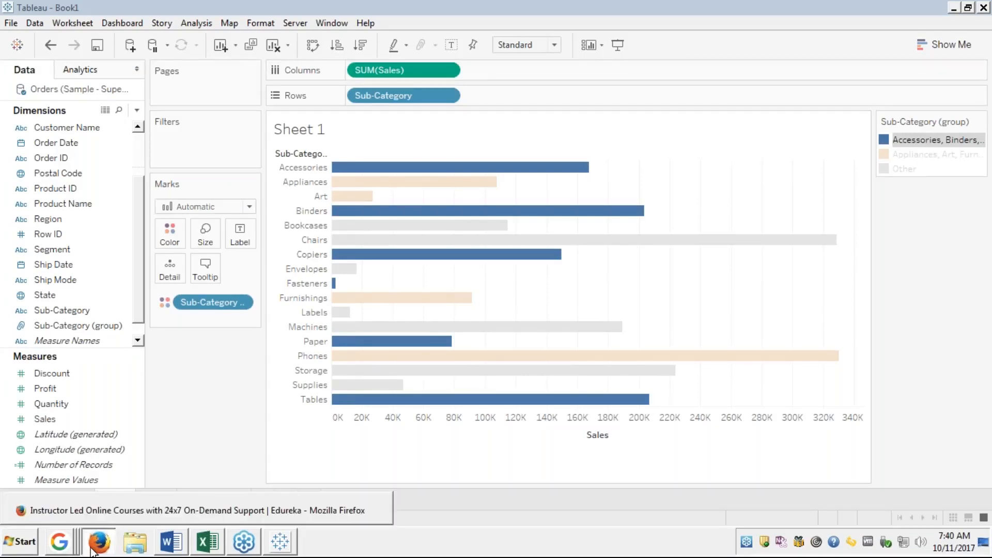
{"action": "left_click", "coordinate": [95, 548]}
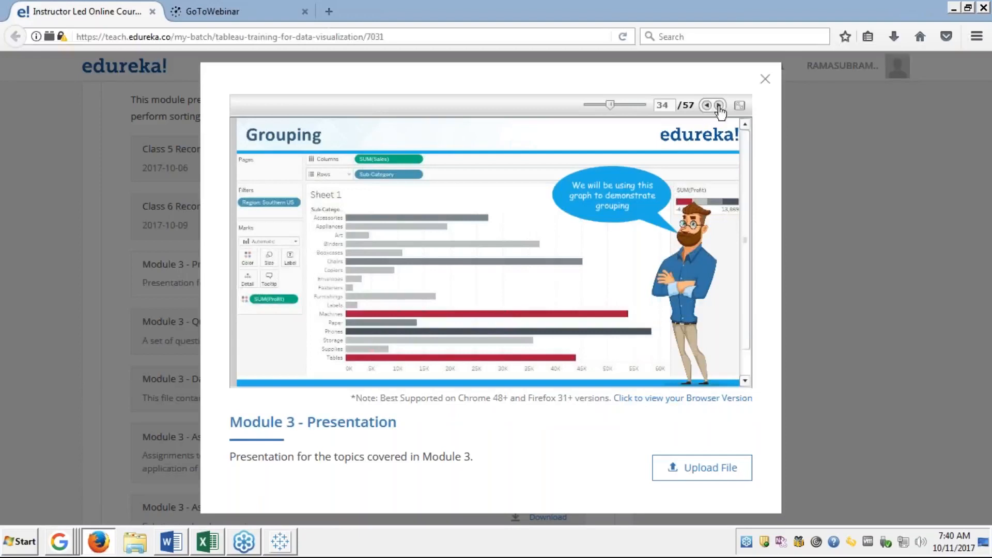
{"action": "left_click", "coordinate": [741, 106]}
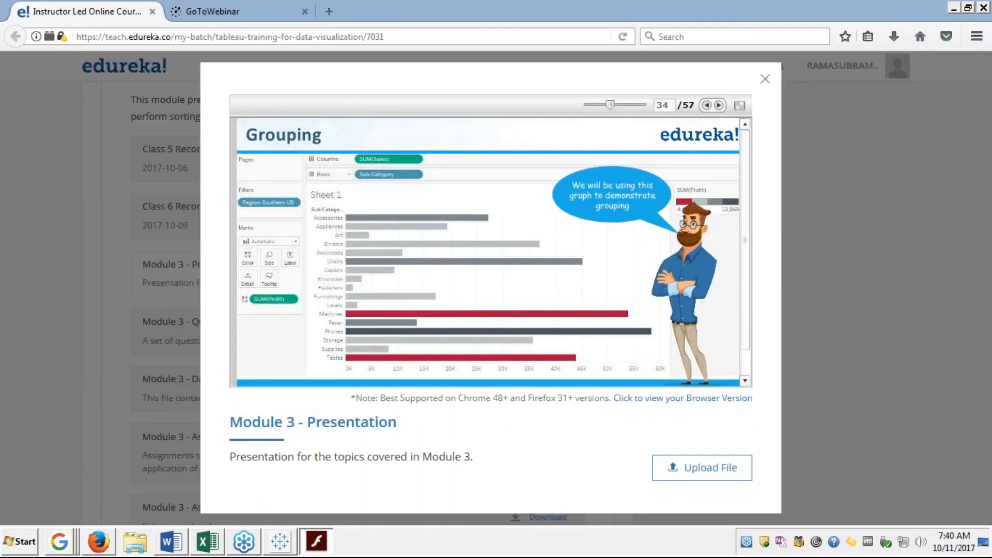
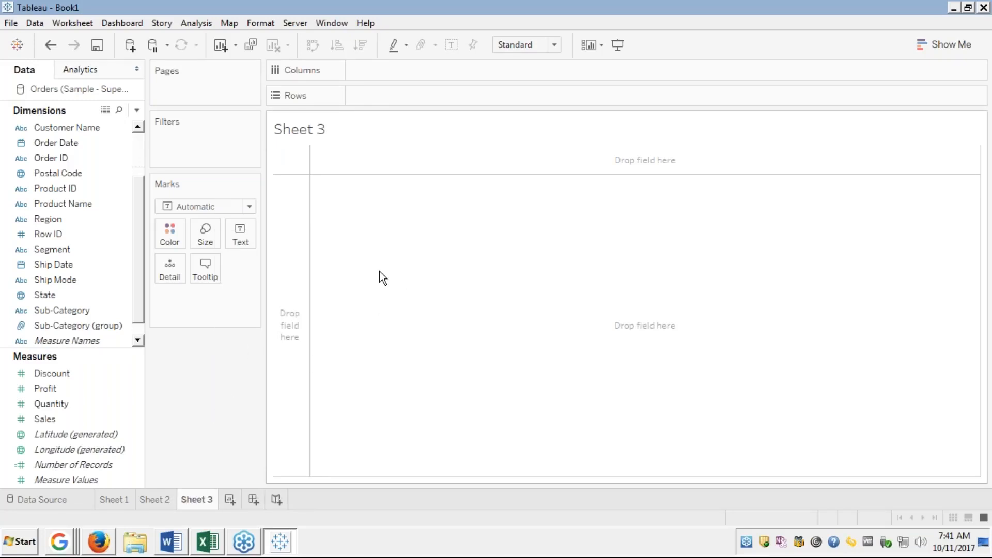
Step: Build a horizontal bar chart of Sales by Sub-Category on Sheet 3
{"action": "left_click", "coordinate": [81, 313]}
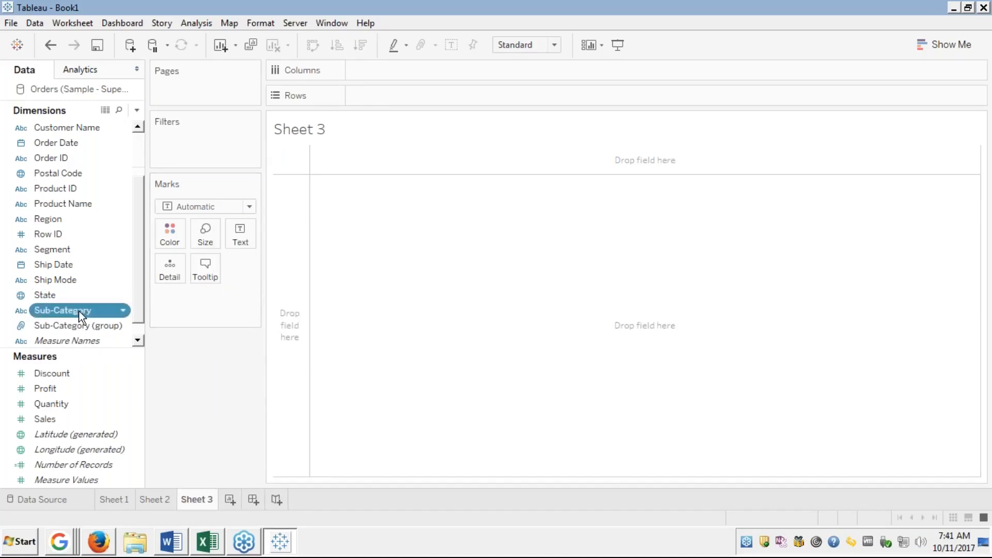
{"action": "double_click", "coordinate": [80, 311]}
{"action": "left_click", "coordinate": [32, 390]}
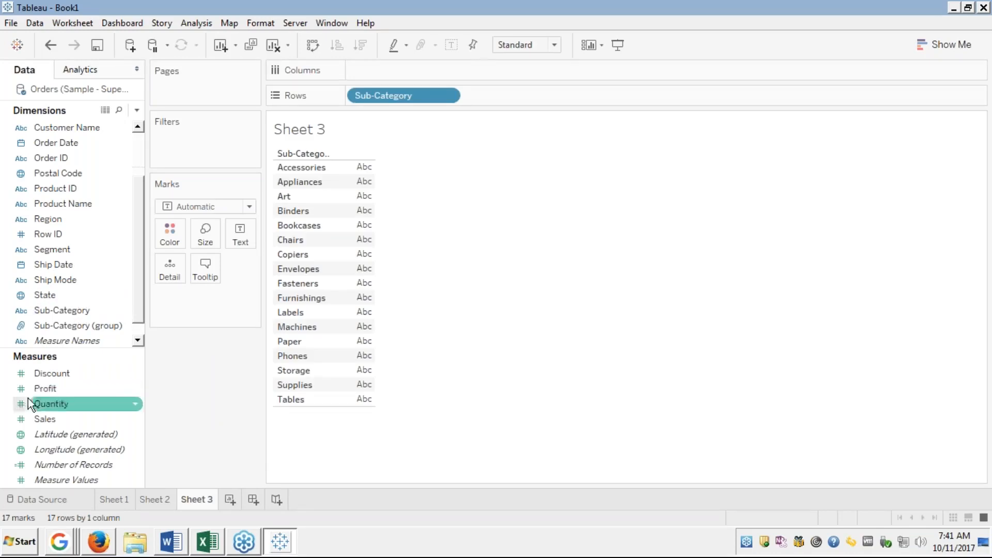
{"action": "left_click", "coordinate": [47, 418]}
{"action": "double_click", "coordinate": [45, 419]}
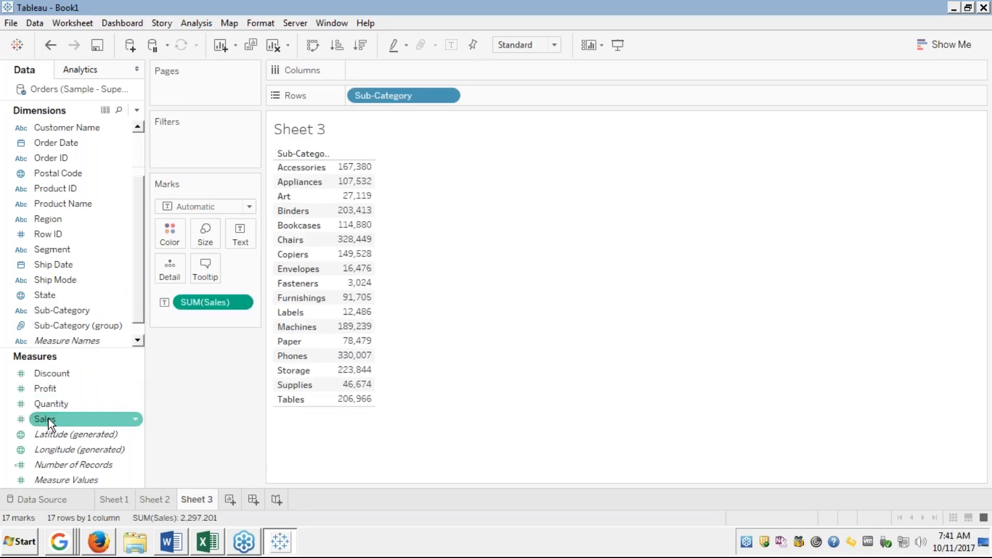
{"action": "left_click", "coordinate": [936, 42]}
{"action": "left_click", "coordinate": [872, 154]}
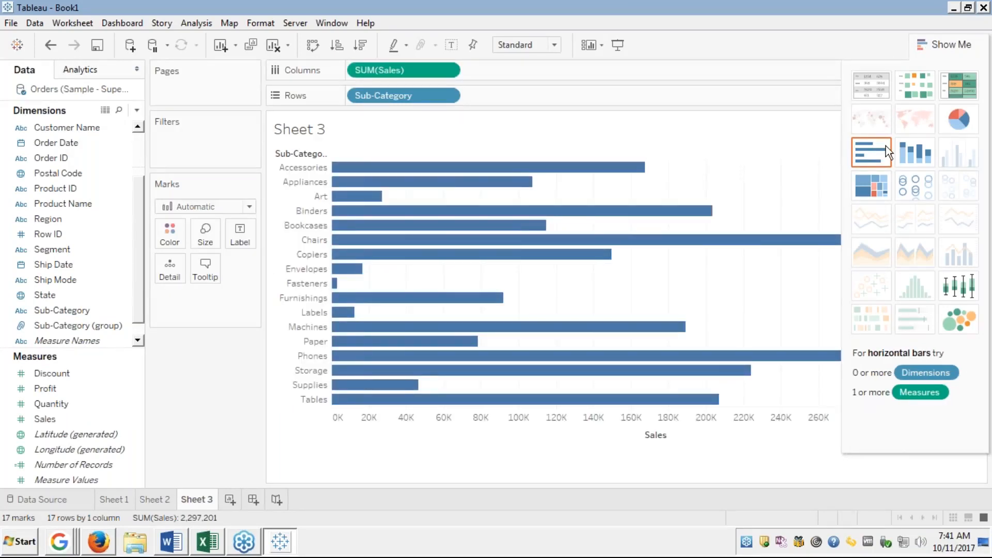
{"action": "left_click", "coordinate": [947, 45]}
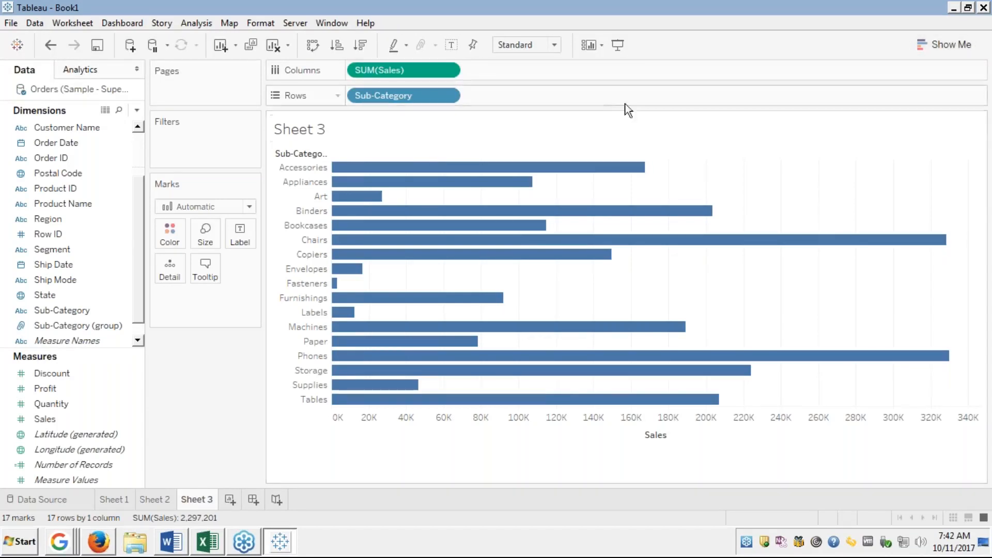
{"action": "mouse_move", "coordinate": [538, 399]}
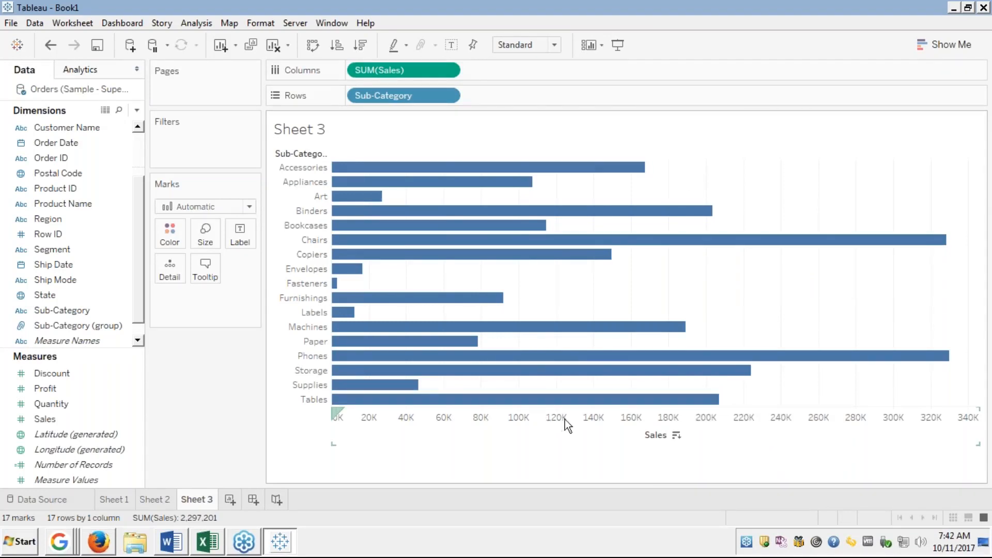
{"action": "mouse_move", "coordinate": [569, 405]}
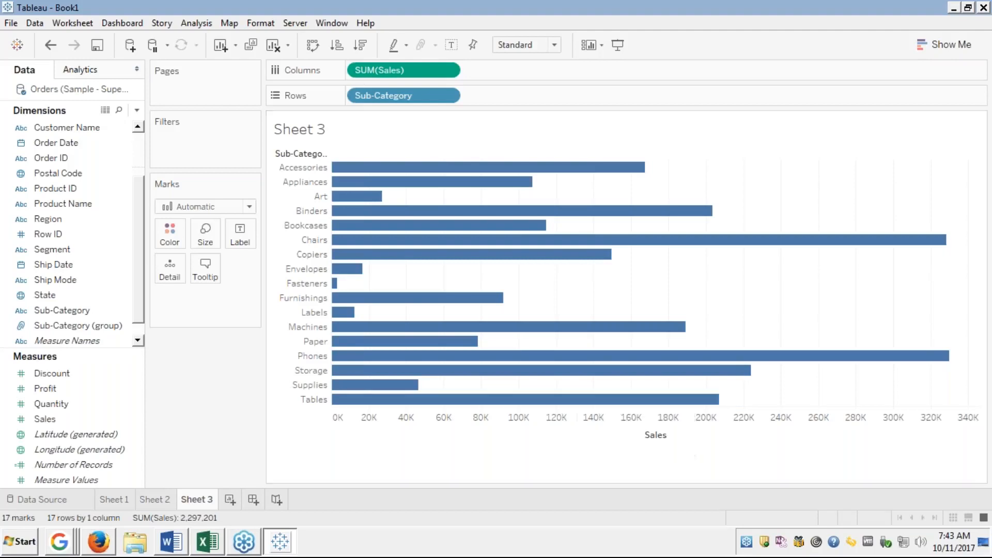
Step: Start a new calculated field based on the Sub-Category dimension
{"action": "left_click", "coordinate": [82, 327]}
{"action": "left_click", "coordinate": [73, 311]}
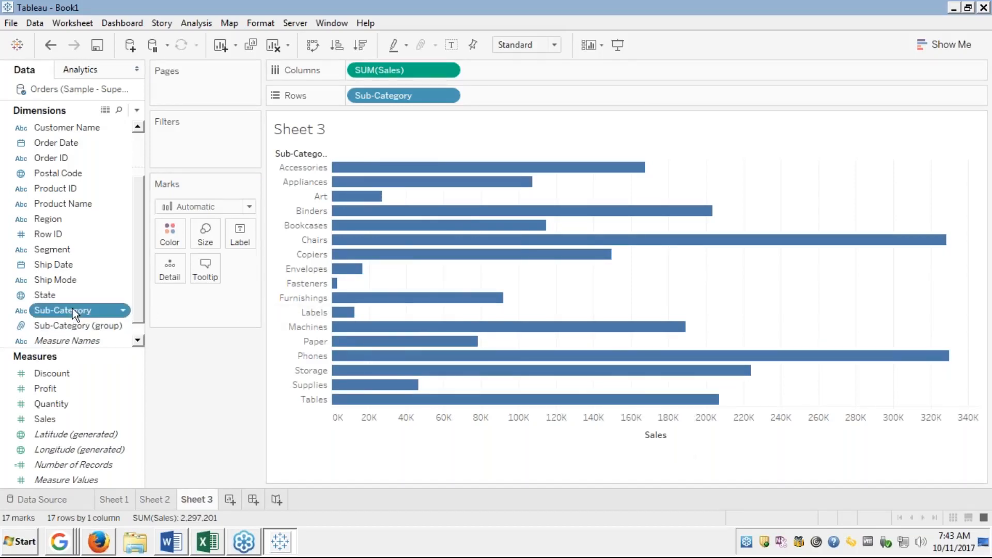
{"action": "right_click", "coordinate": [72, 308]}
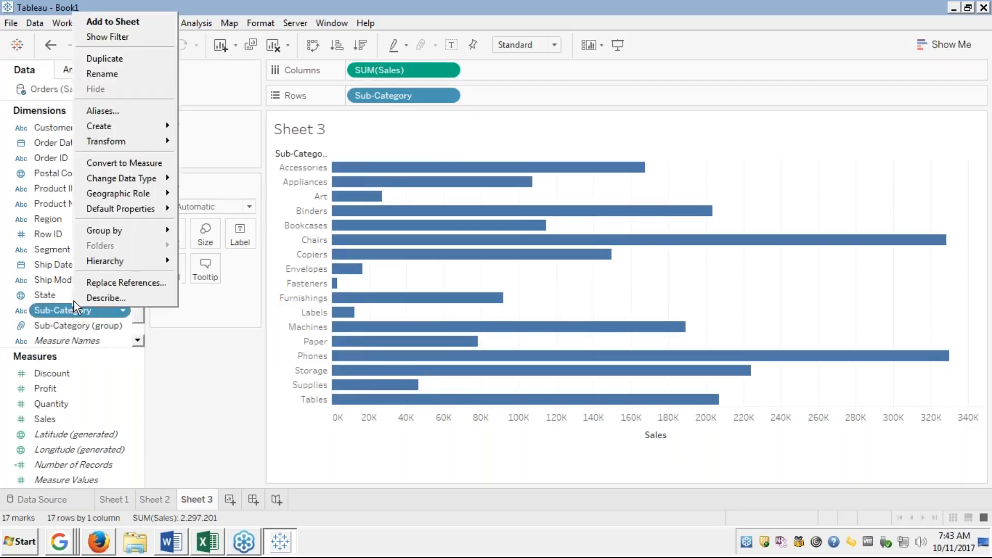
{"action": "mouse_move", "coordinate": [119, 129]}
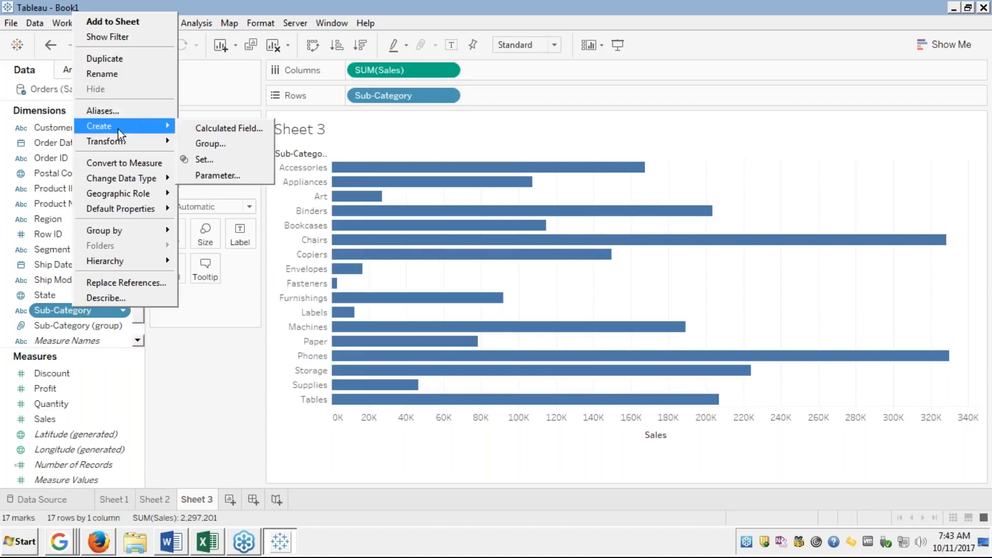
{"action": "left_click", "coordinate": [207, 127]}
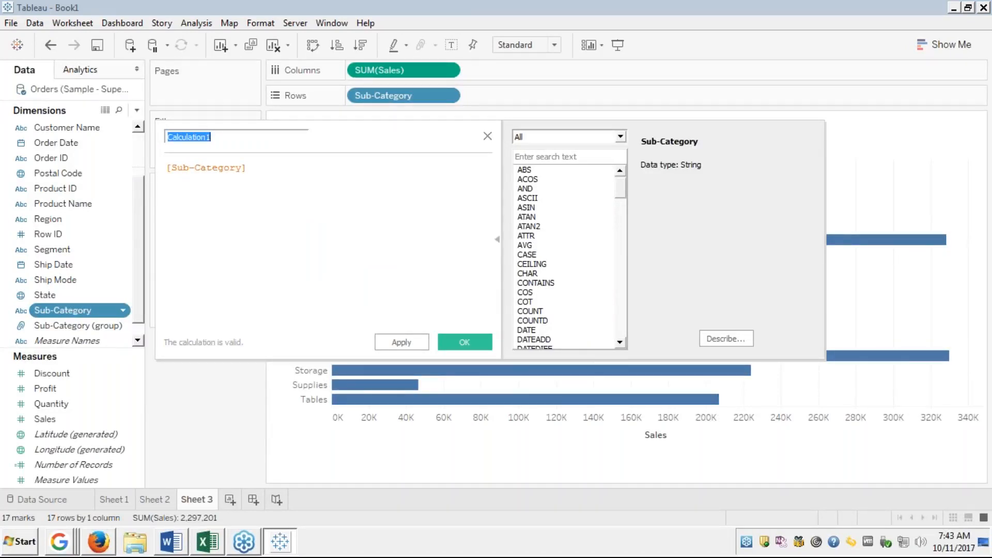
{"action": "type", "text": "Sales Groups"}
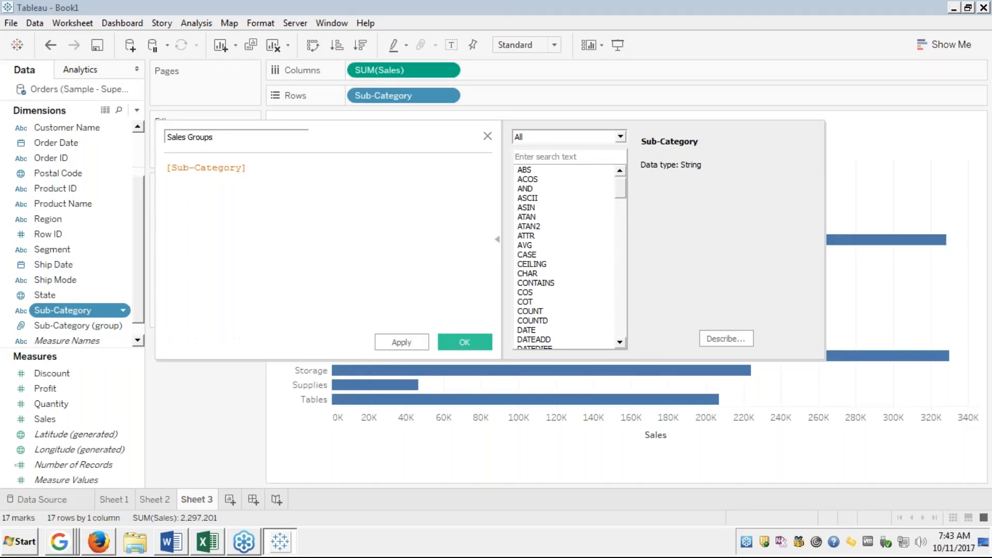
{"action": "key", "text": "BackSpace"}
{"action": "key", "text": "BackSpace"}
{"action": "key", "text": "BackSpace"}
{"action": "key", "text": "BackSpace"}
{"action": "key", "text": "BackSpace"}
{"action": "key", "text": "BackSpace"}
{"action": "key", "text": "BackSpace"}
{"action": "key", "text": "BackSpace"}
{"action": "key", "text": "BackSpace"}
{"action": "key", "text": "BackSpace"}
{"action": "key", "text": "BackSpace"}
{"action": "key", "text": "BackSpace"}
Step: Name the calculated field Grouping by Sales and clear the prefilled Sub-Category reference from its formula
{"action": "type", "text": "Groupin"}
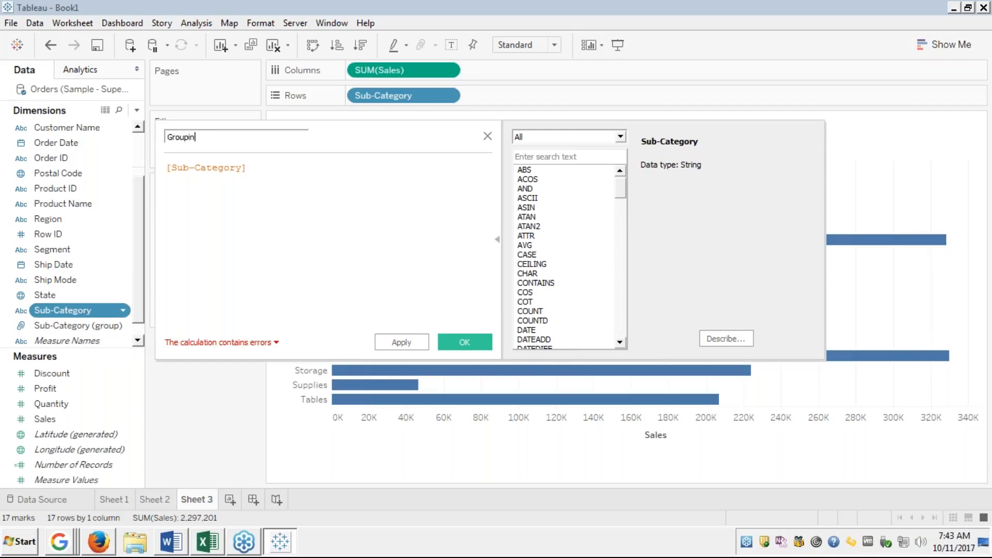
{"action": "type", "text": "g by Sales"}
{"action": "key", "text": "Tab"}
{"action": "key", "text": "BackSpace"}
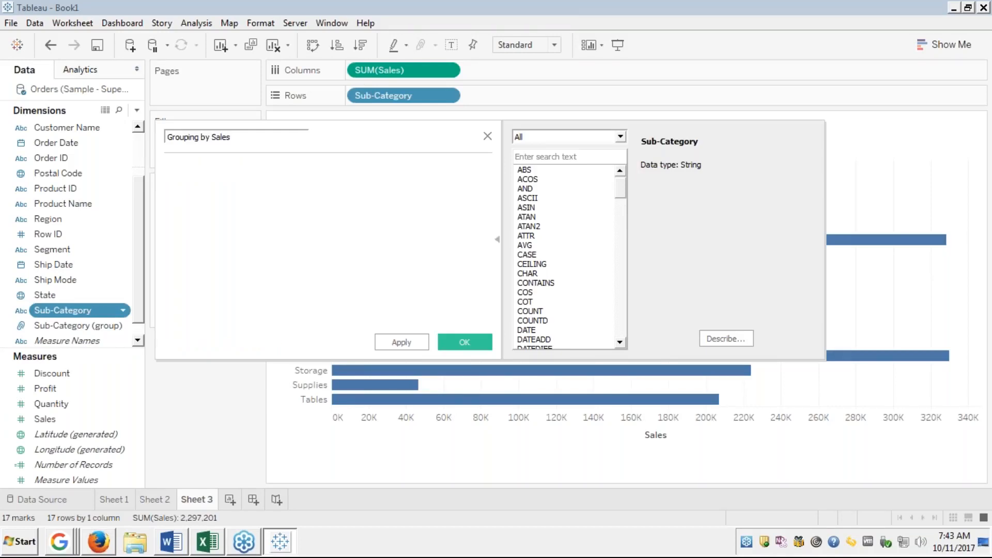
Step: Start the Grouping by Sales formula with the condition IF SUM([Sales])>1200000 then
{"action": "type", "text": "I"}
{"action": "key", "text": "Return"}
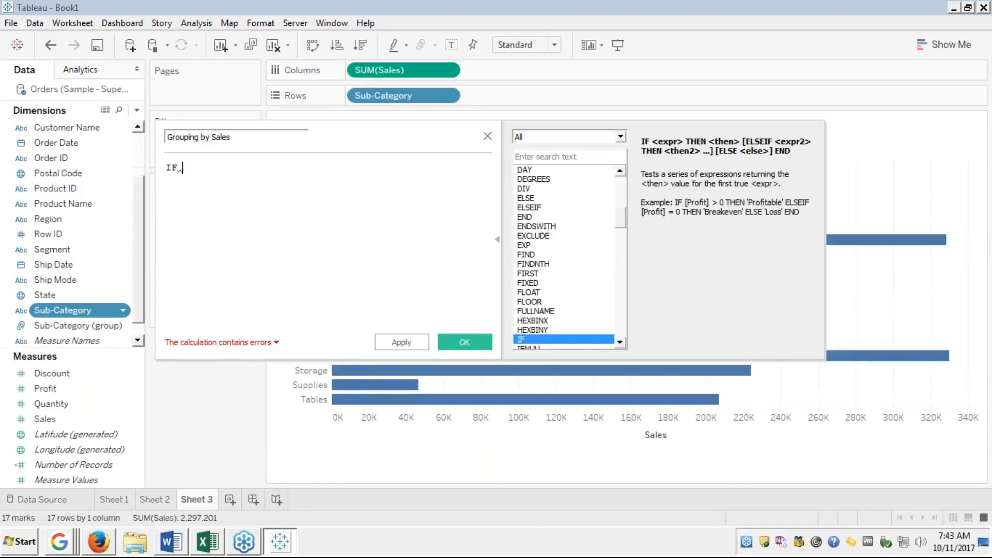
{"action": "type", "text": "sum"}
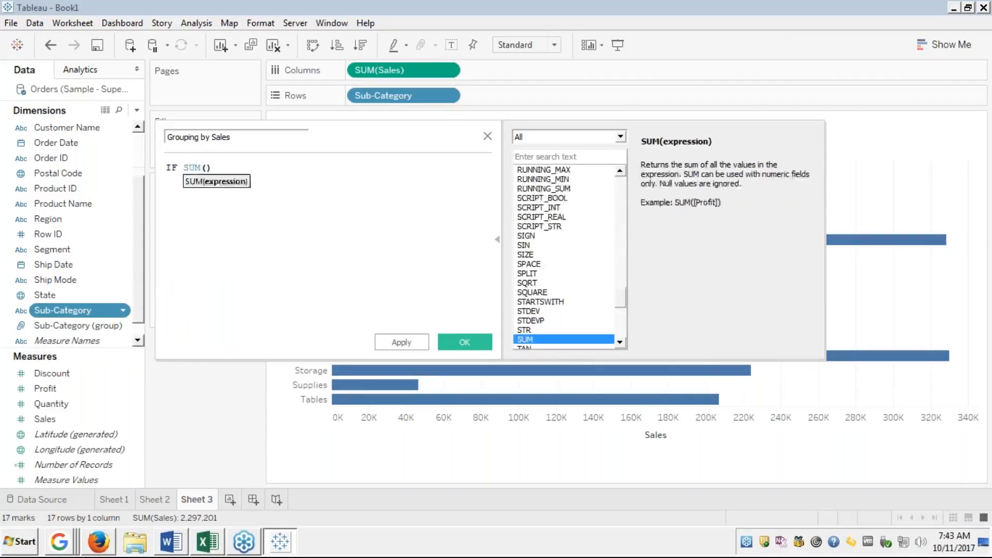
{"action": "type", "text": "(sal"}
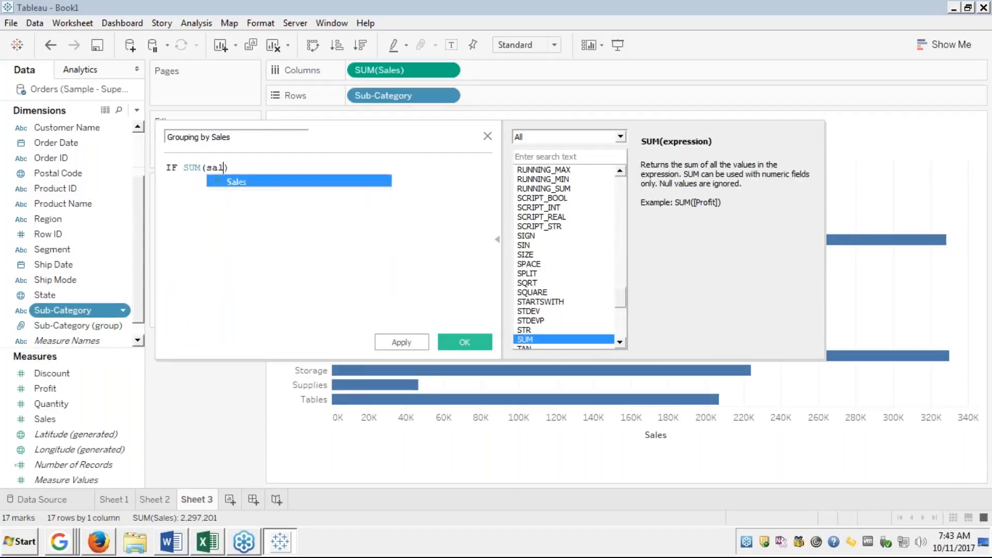
{"action": "key", "text": "Return"}
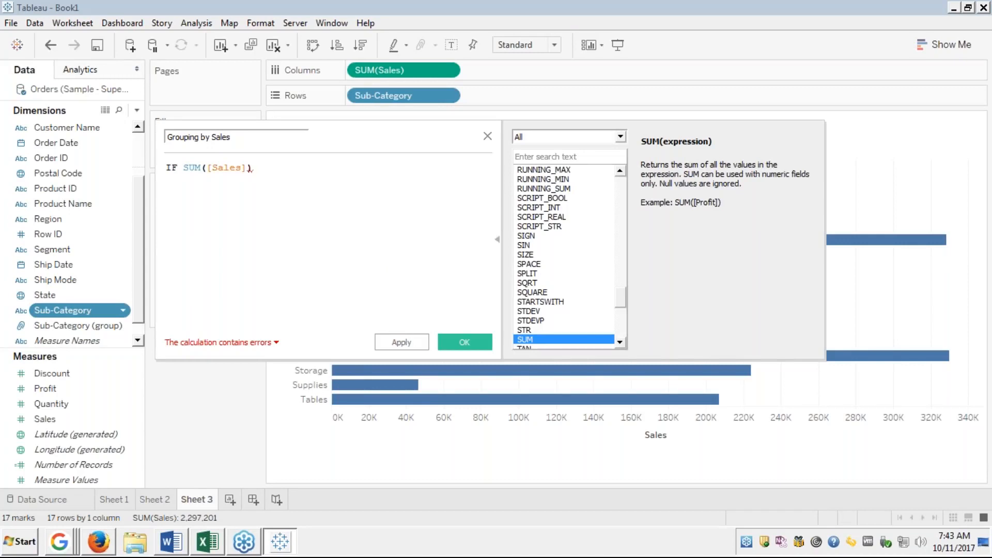
{"action": "type", "text": ">120"}
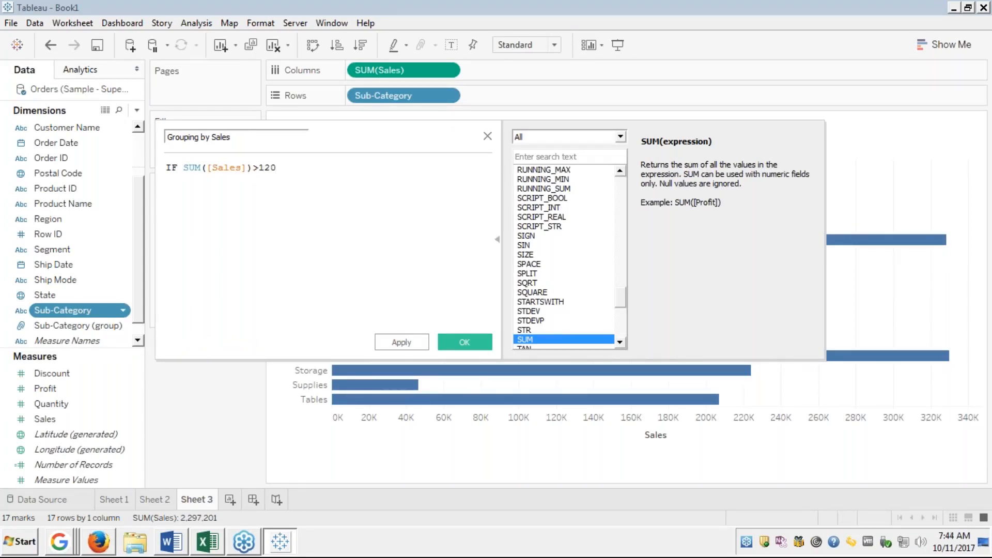
{"action": "type", "text": "0000 "}
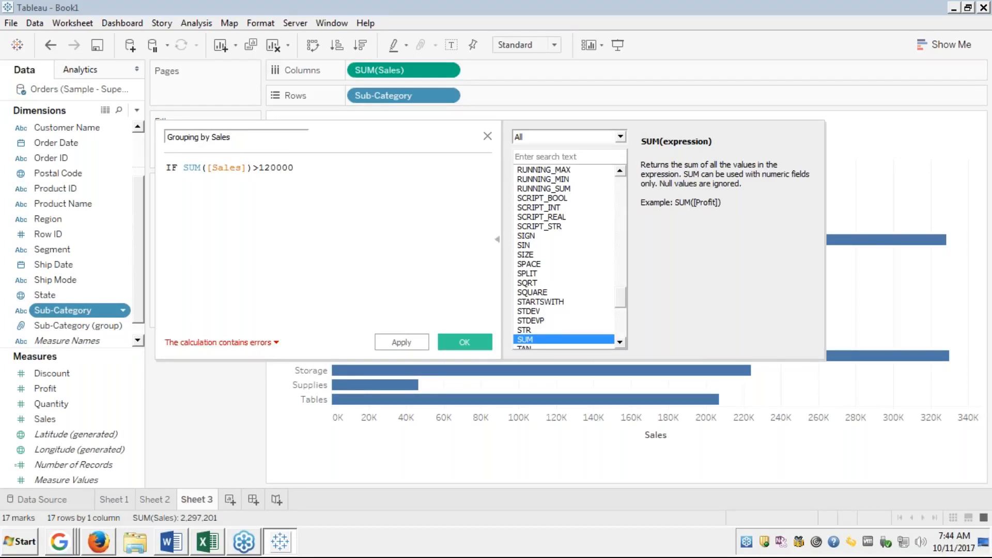
{"action": "type", "text": "then"}
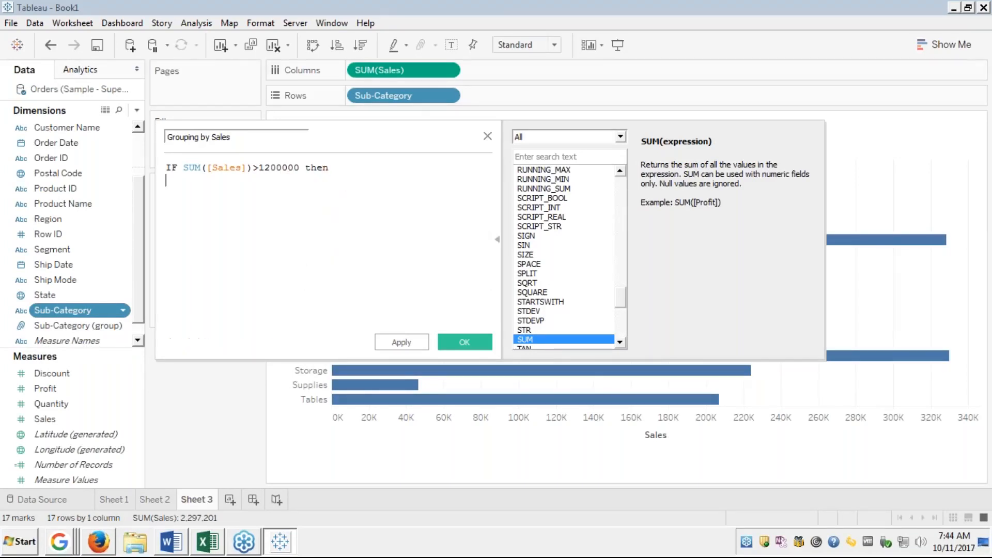
Step: Add "Above 120K" on a new line as the result when the condition is met
{"action": "key", "text": "Return"}
{"action": "type", "text": "\"\""}
{"action": "type", "text": "Abov"}
{"action": "type", "text": "e 12"}
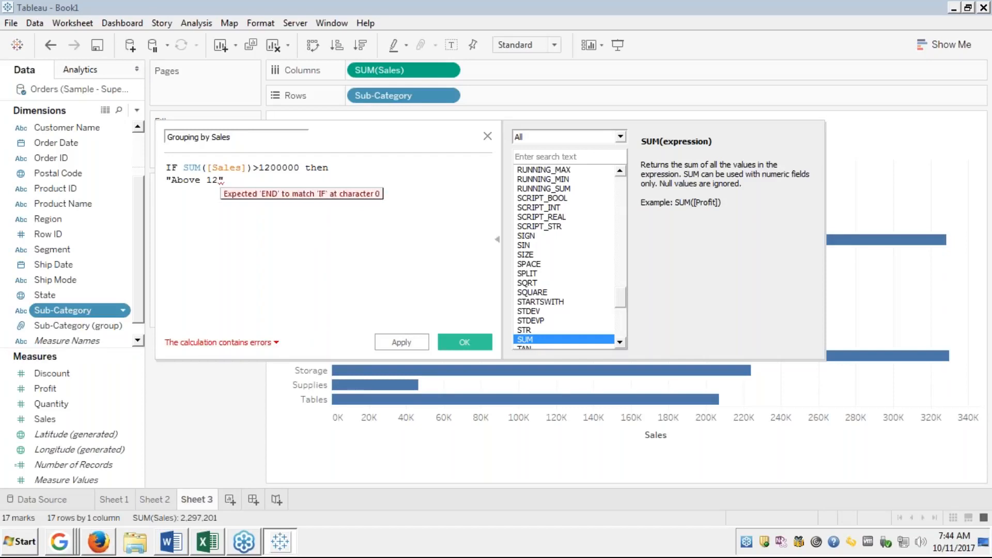
{"action": "type", "text": "0K"}
Step: Add an ELSE branch to the formula that returns "Below 120K"
{"action": "key", "text": "Return"}
{"action": "type", "text": "else"}
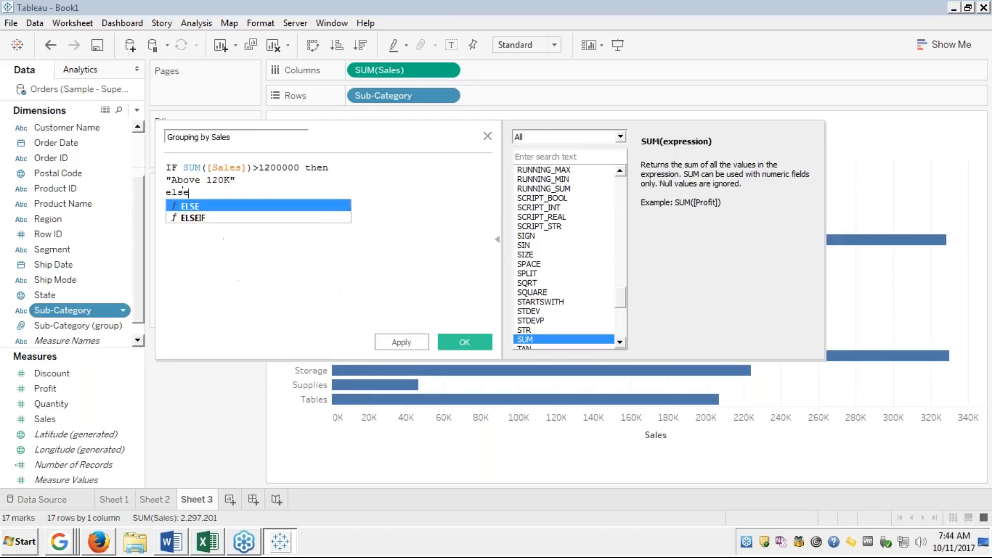
{"action": "key", "text": "Return"}
{"action": "key", "text": "Return"}
{"action": "type", "text": "\""}
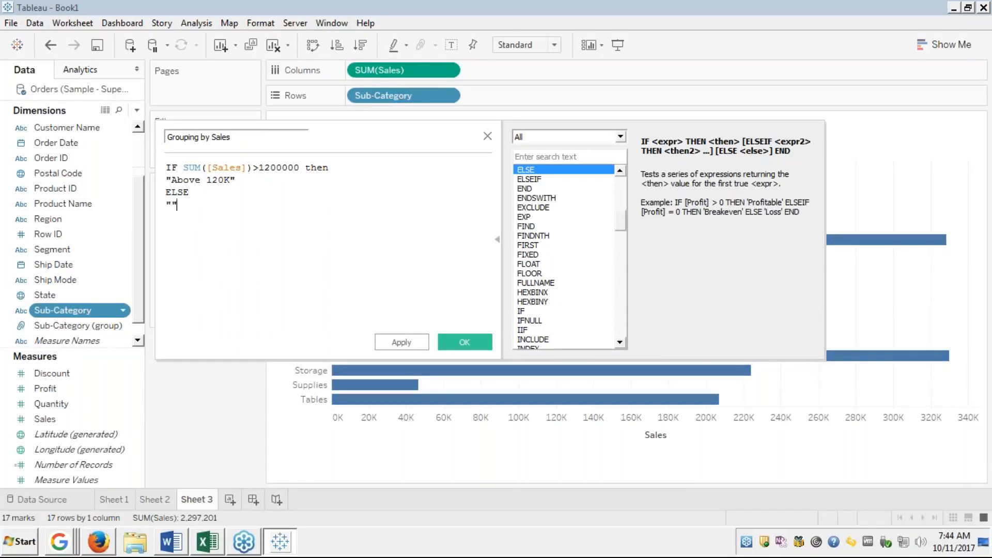
{"action": "type", "text": "Below 120 K"}
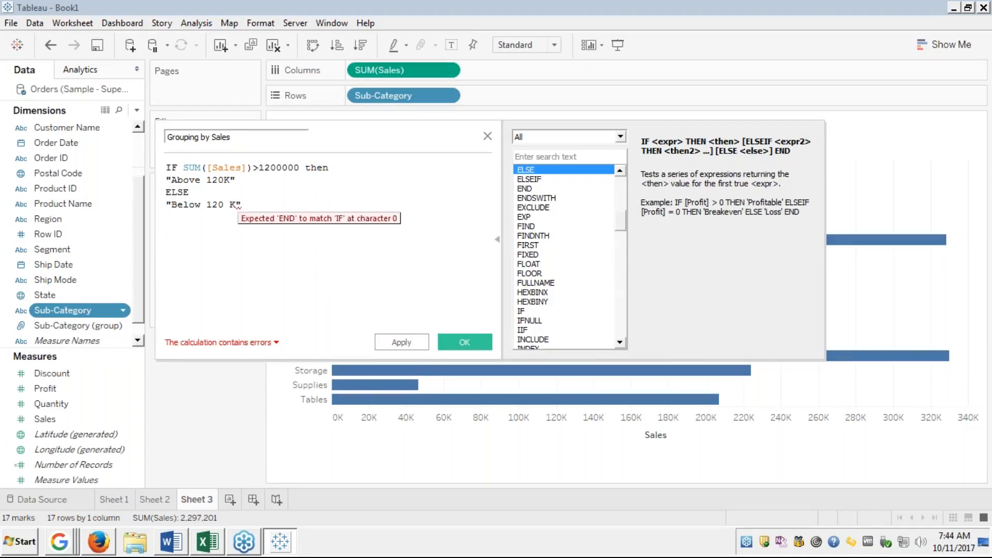
{"action": "key", "text": "BackSpace"}
{"action": "key", "text": "BackSpace"}
{"action": "type", "text": "K"}
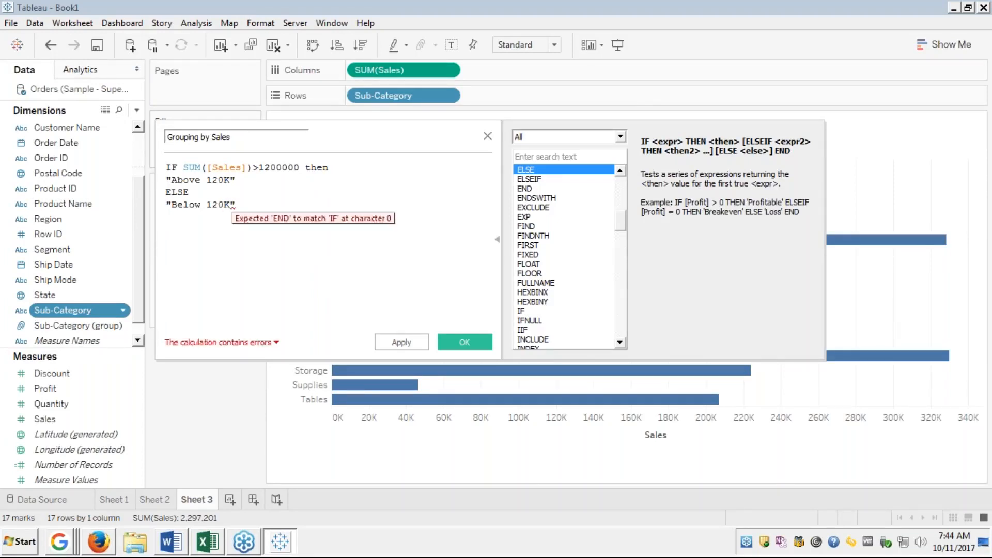
Step: Close the IF formula with END on its own line and save the Grouping by Sales calculated field
{"action": "key", "text": "Return"}
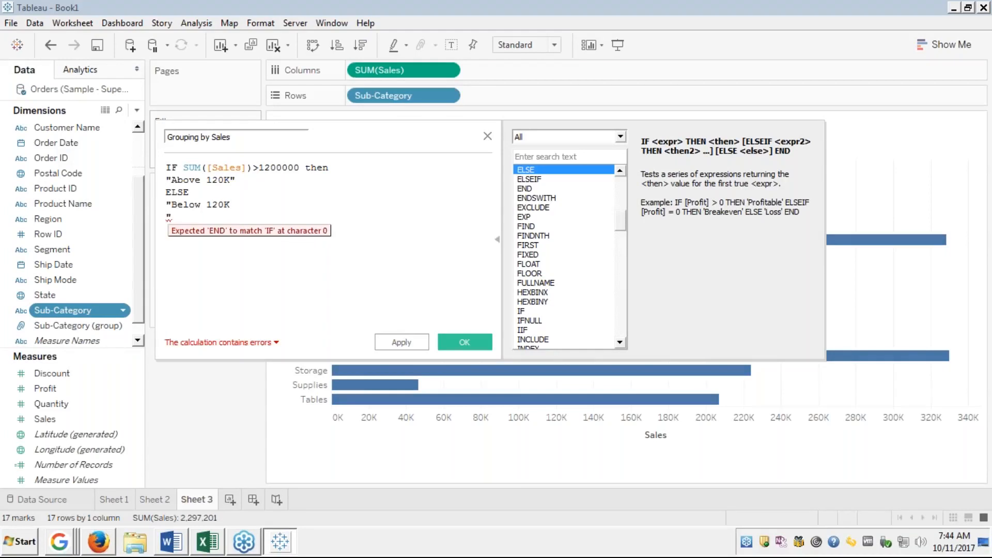
{"action": "key", "text": "BackSpace"}
{"action": "key", "text": "End"}
{"action": "key", "text": "Return"}
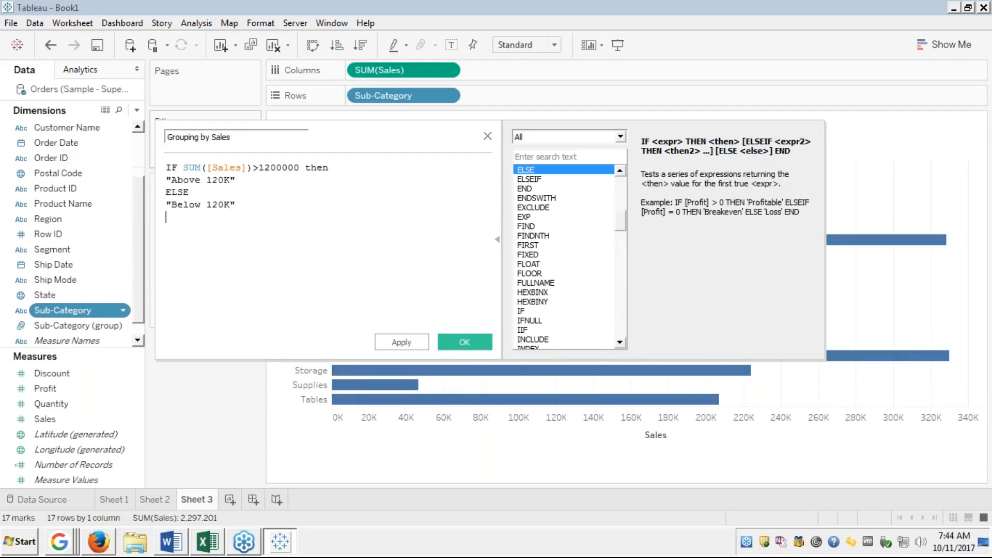
{"action": "type", "text": "END"}
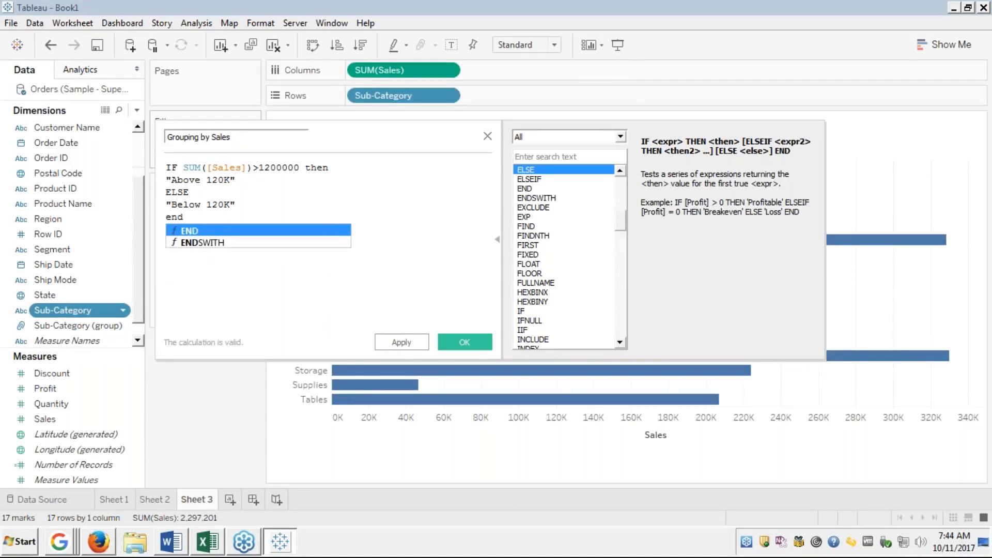
{"action": "key", "text": "Return"}
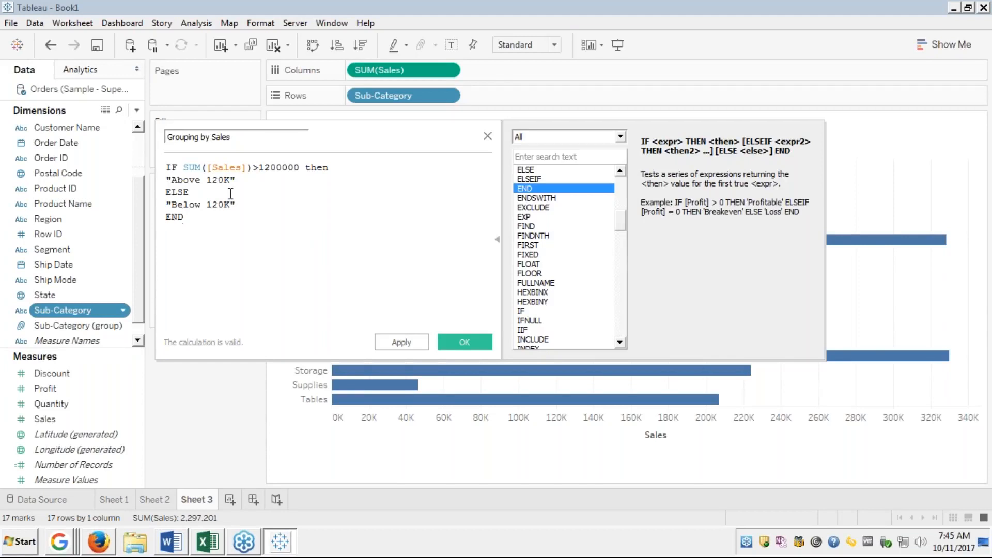
{"action": "left_click_drag", "start_coordinate": [231, 193], "coordinate": [229, 181]}
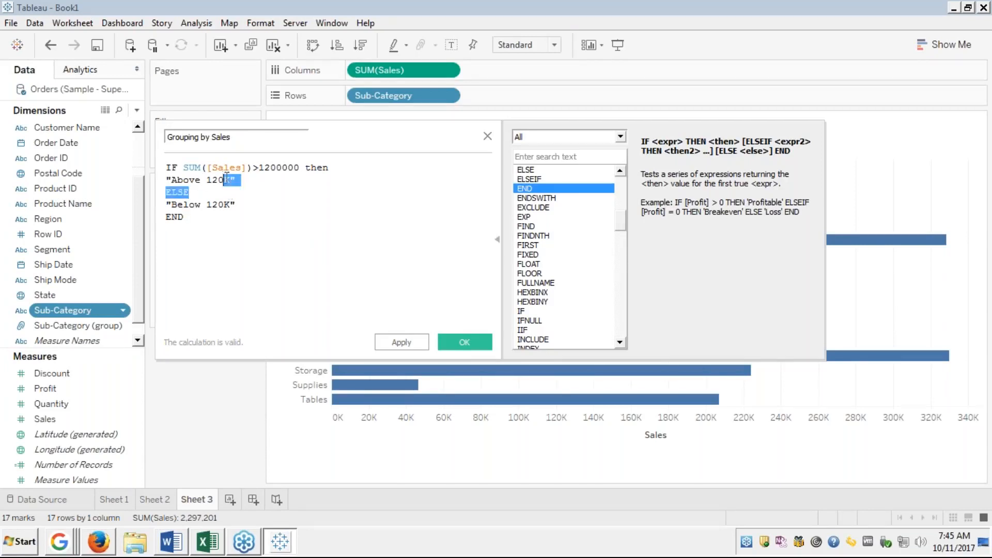
{"action": "left_click", "coordinate": [275, 185]}
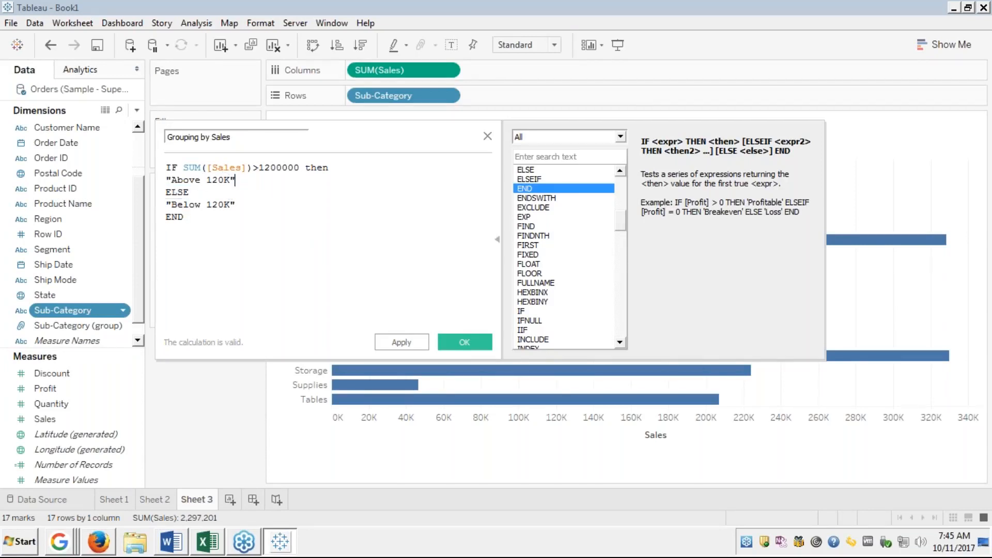
{"action": "left_click", "coordinate": [278, 172]}
{"action": "left_click", "coordinate": [464, 345]}
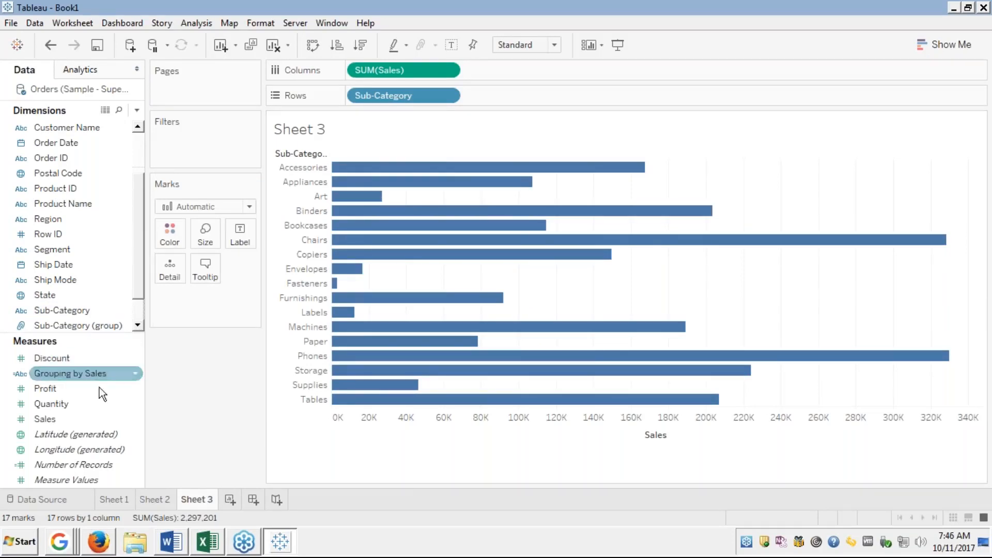
{"action": "left_click", "coordinate": [77, 374]}
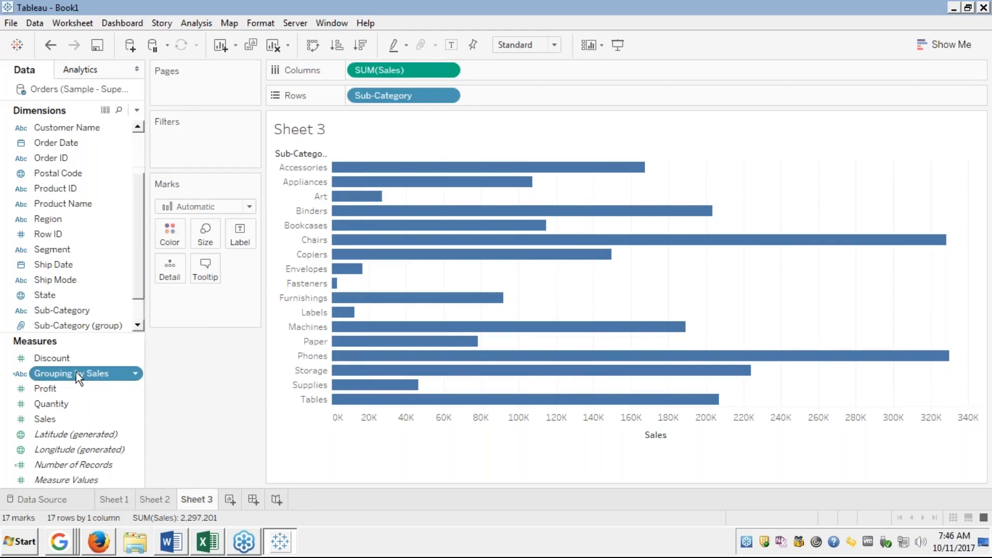
{"action": "right_click", "coordinate": [76, 372]}
{"action": "mouse_move", "coordinate": [85, 236]}
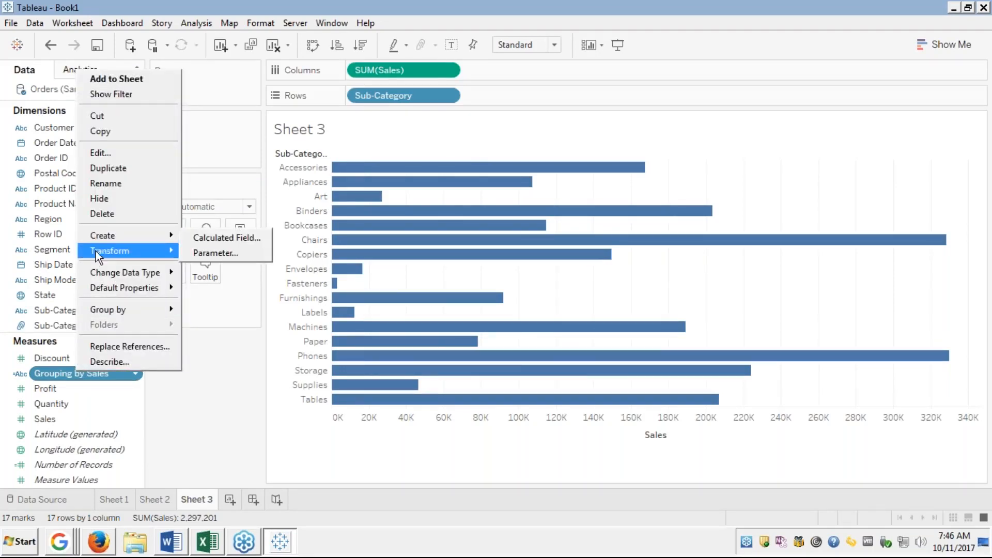
{"action": "left_click", "coordinate": [215, 413]}
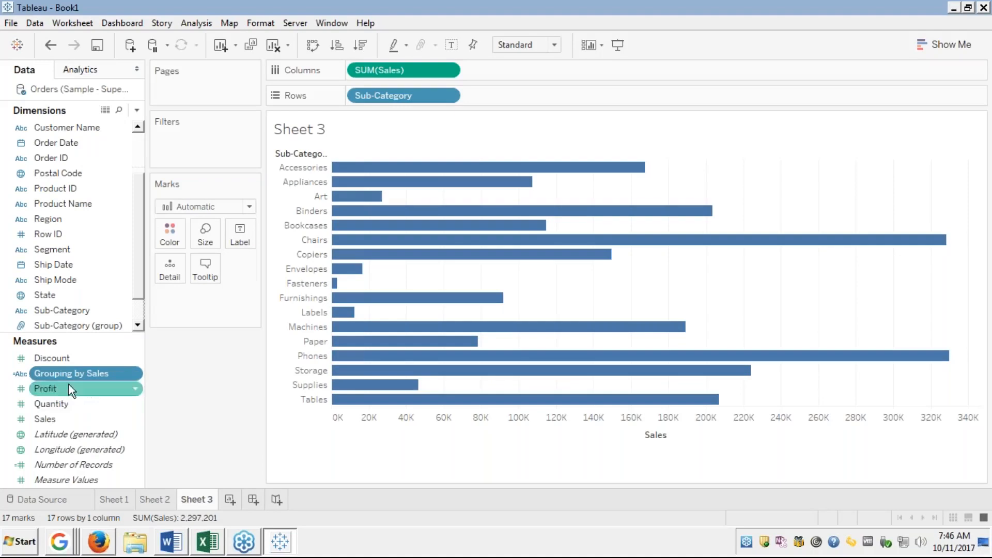
{"action": "left_click", "coordinate": [20, 374]}
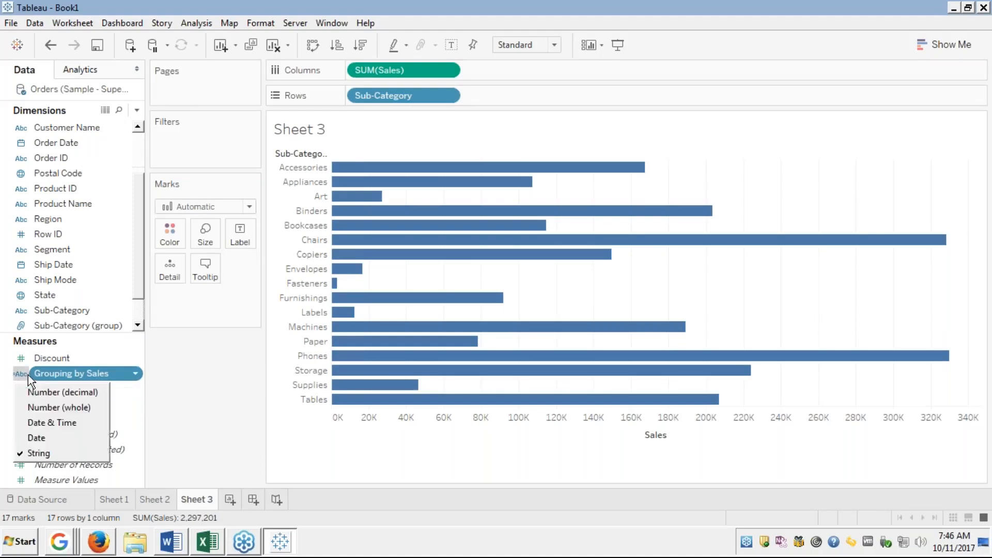
{"action": "left_click", "coordinate": [132, 395]}
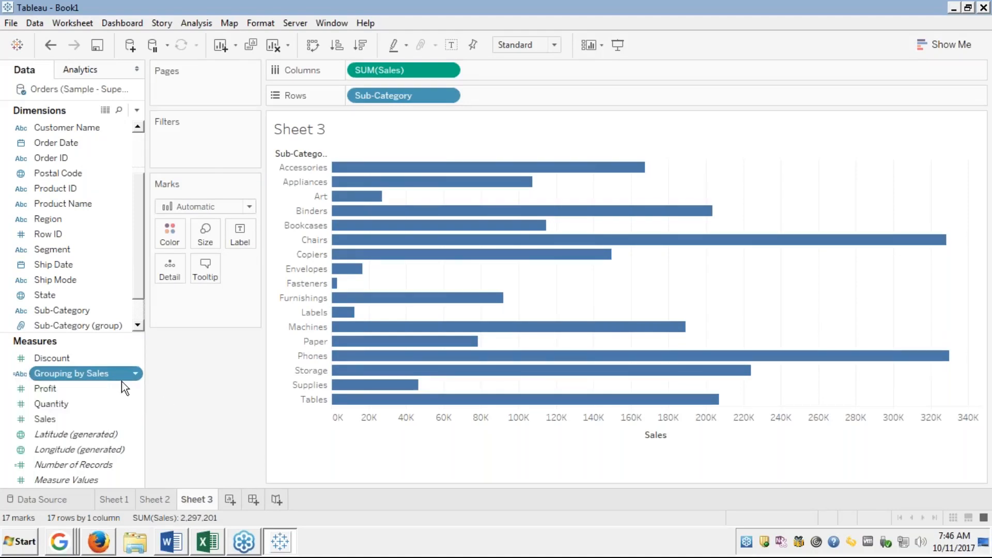
{"action": "right_click", "coordinate": [103, 374]}
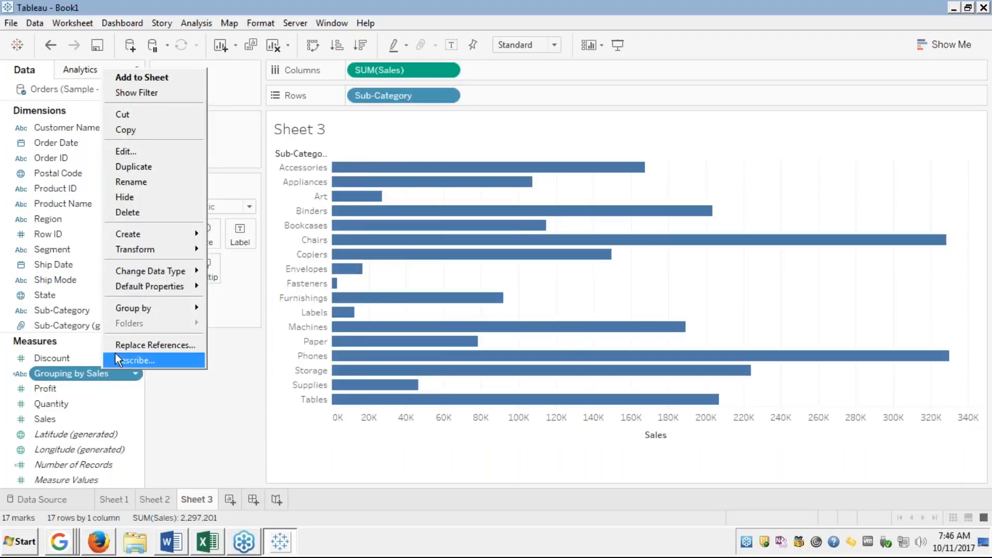
{"action": "left_click", "coordinate": [173, 443]}
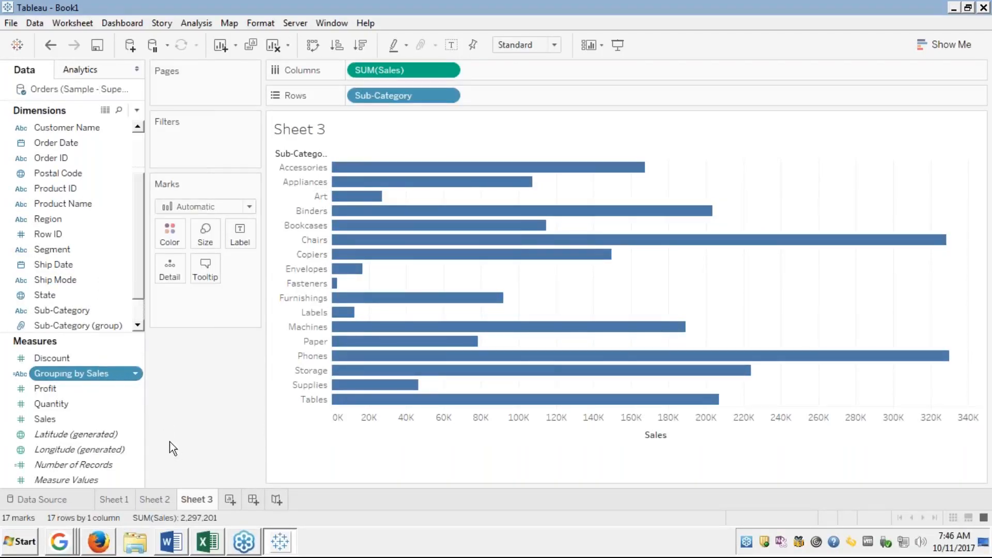
{"action": "mouse_move", "coordinate": [94, 371]}
{"action": "left_mouse_down"}
{"action": "mouse_move", "coordinate": [87, 267]}
{"action": "mouse_move", "coordinate": [66, 367]}
{"action": "mouse_move", "coordinate": [92, 370]}
{"action": "left_mouse_up"}
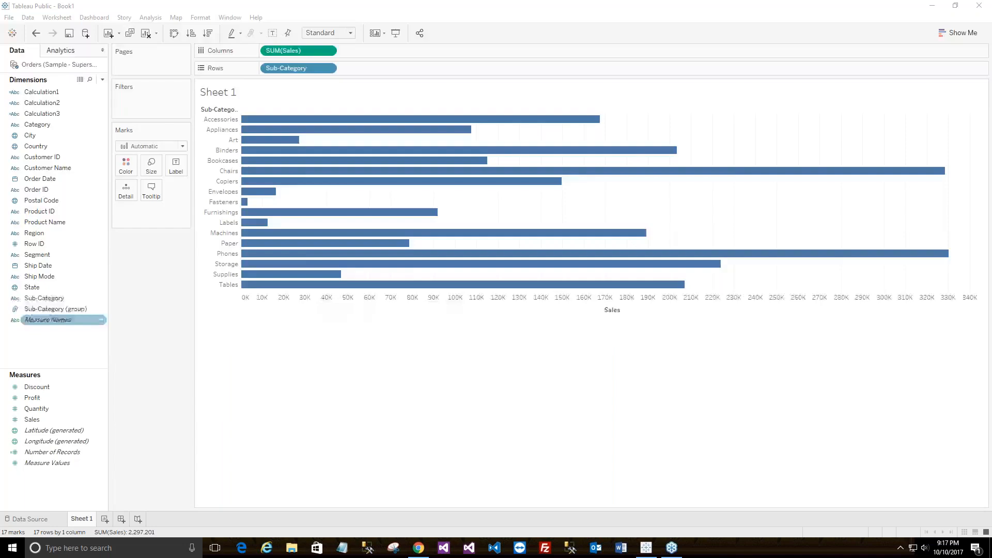
Step: Create a calculated field from the Sub-Category dimension in the Tableau Public workbook
{"action": "right_click", "coordinate": [43, 300]}
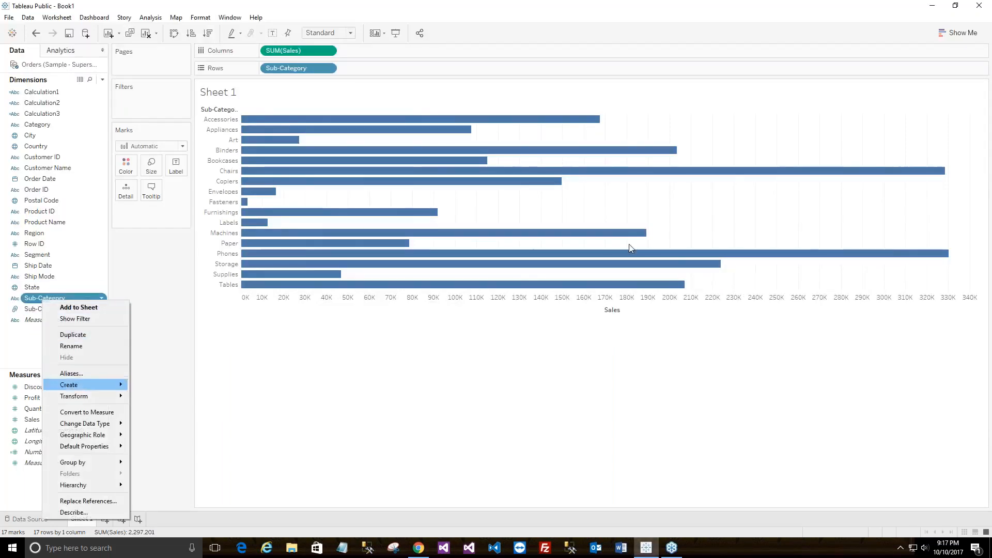
{"action": "left_click", "coordinate": [868, 303]}
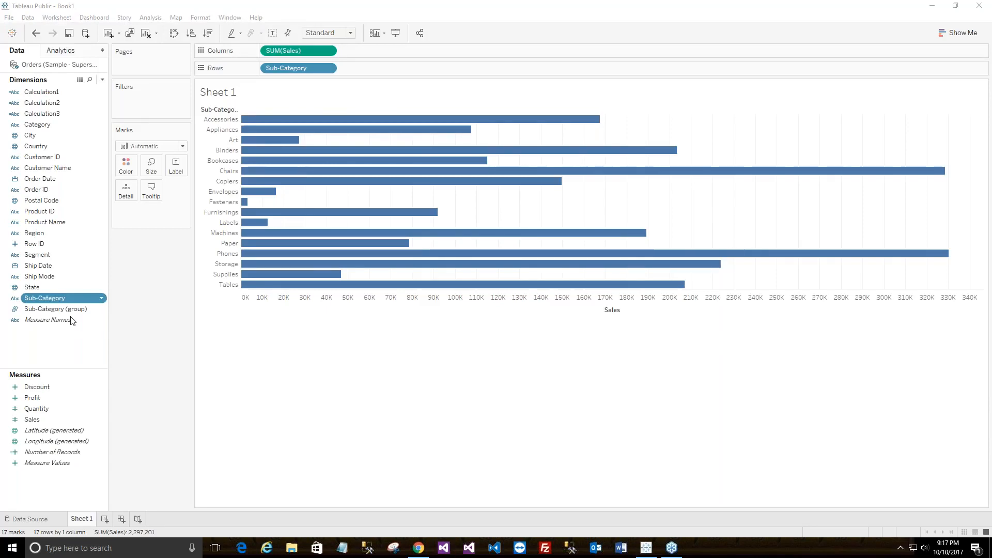
{"action": "right_click", "coordinate": [104, 301]}
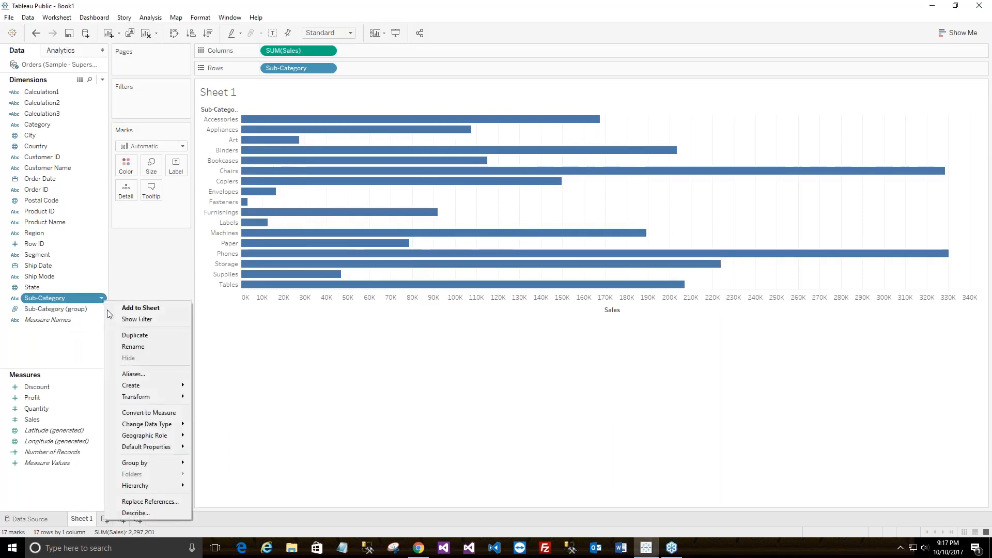
{"action": "mouse_move", "coordinate": [170, 386]}
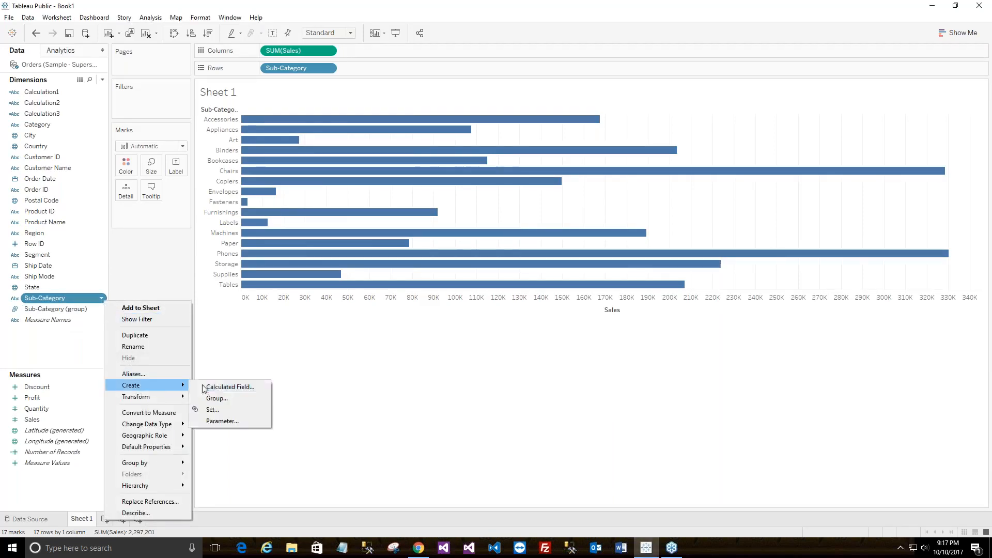
{"action": "left_click", "coordinate": [219, 386]}
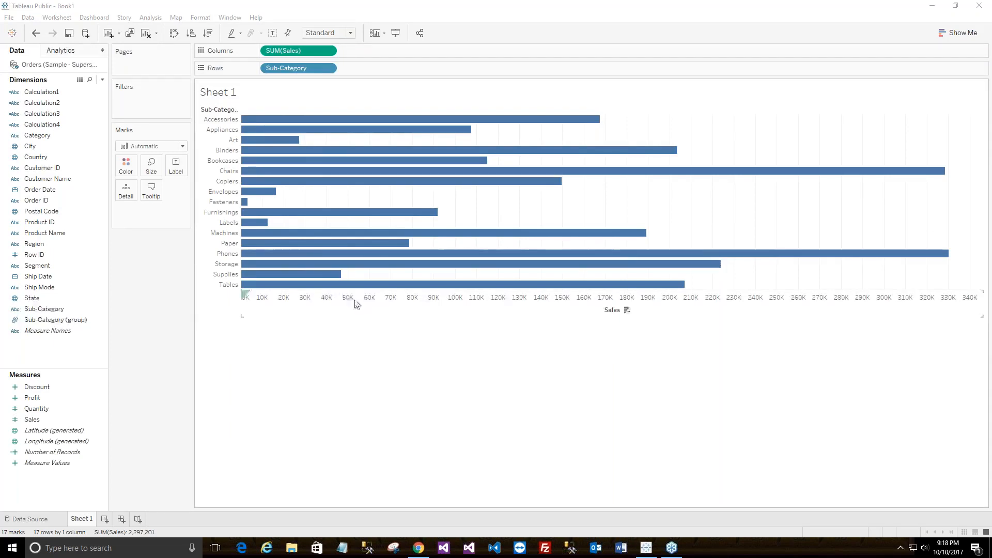
{"action": "left_click", "coordinate": [44, 308]}
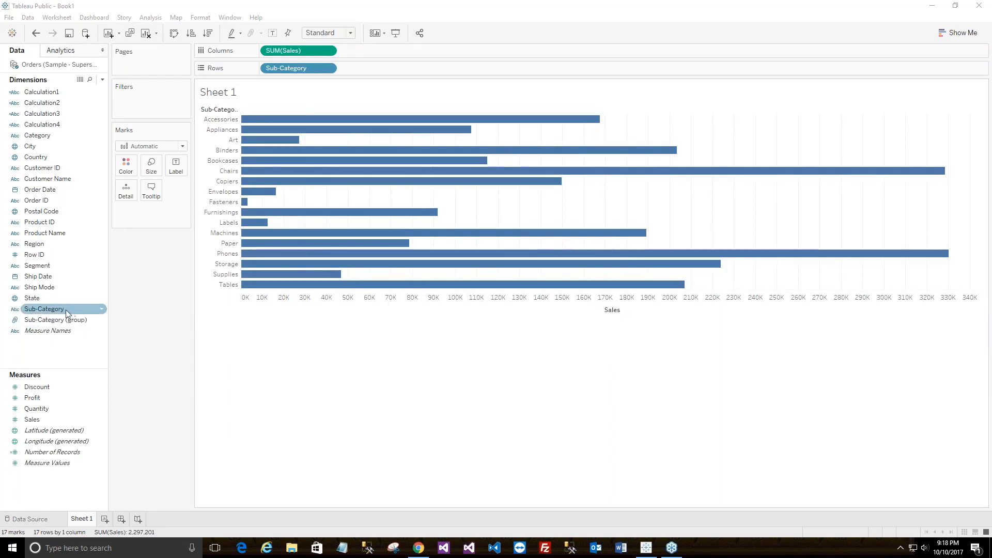
{"action": "left_click", "coordinate": [321, 337]}
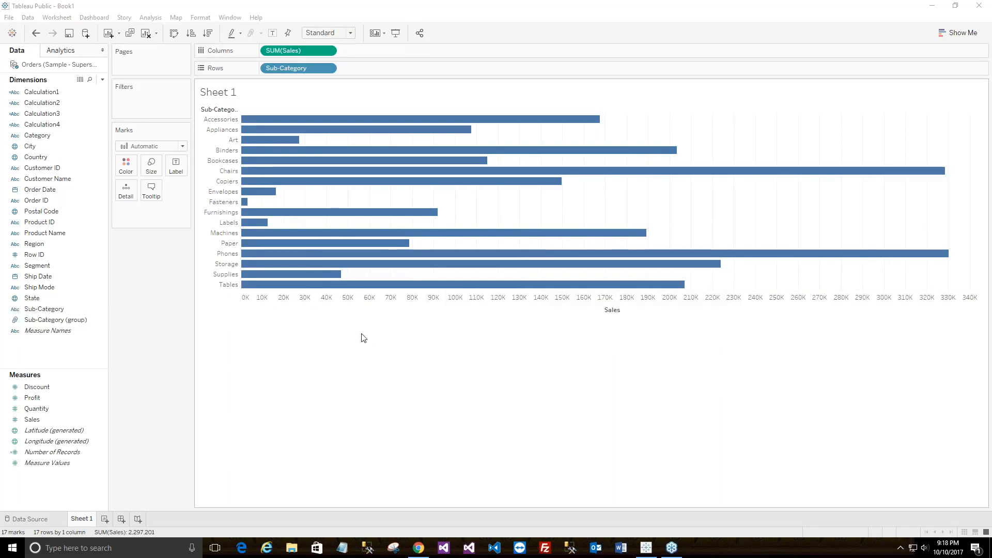
{"action": "left_click", "coordinate": [42, 308]}
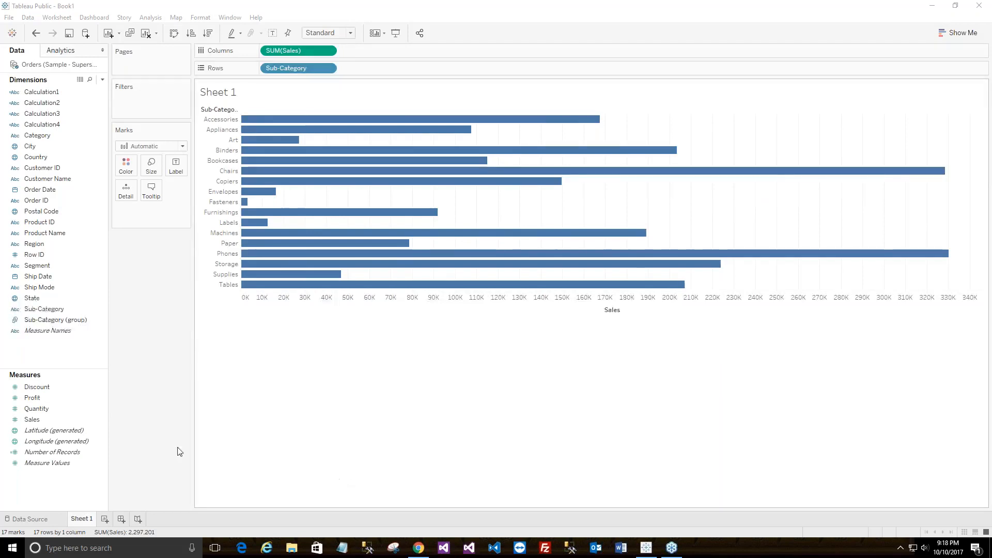
Step: Create another new calculated field in the Tableau Public workbook from the analysis commands
{"action": "left_click", "coordinate": [100, 315]}
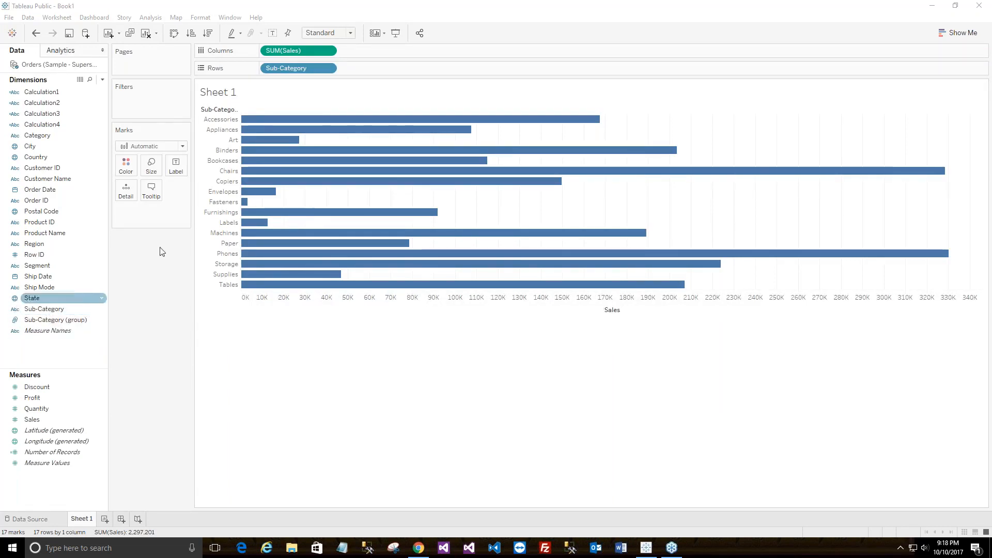
{"action": "left_click", "coordinate": [152, 20]}
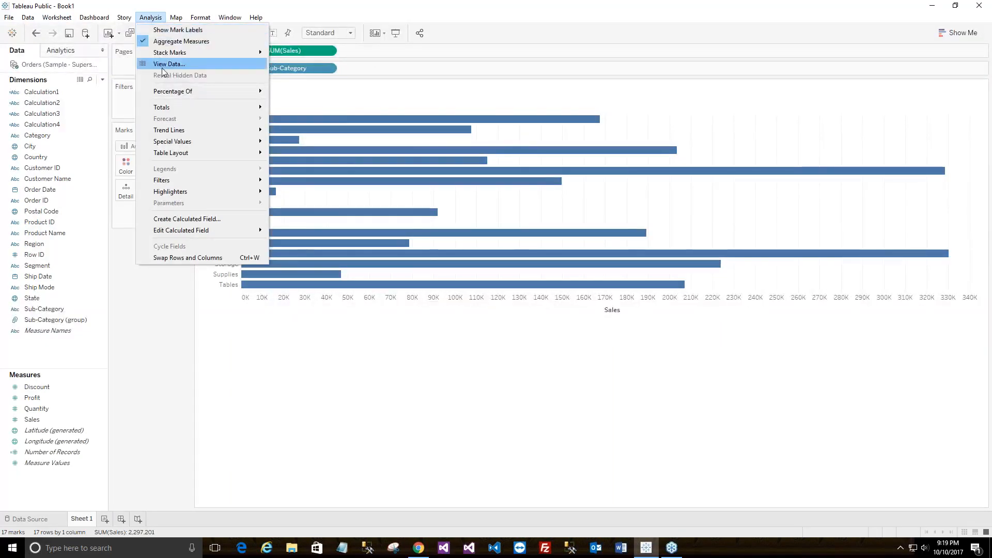
{"action": "mouse_move", "coordinate": [162, 97]}
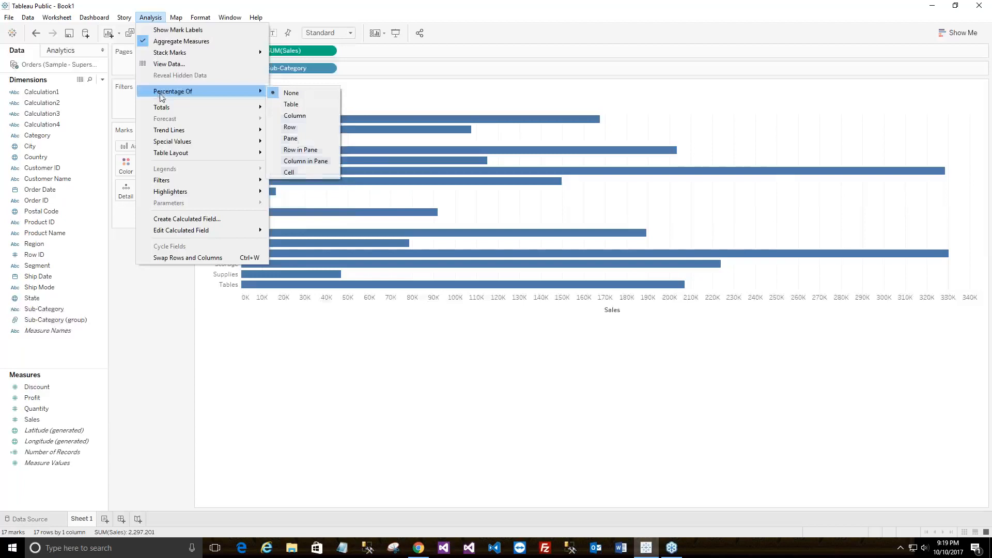
{"action": "left_click", "coordinate": [216, 218]}
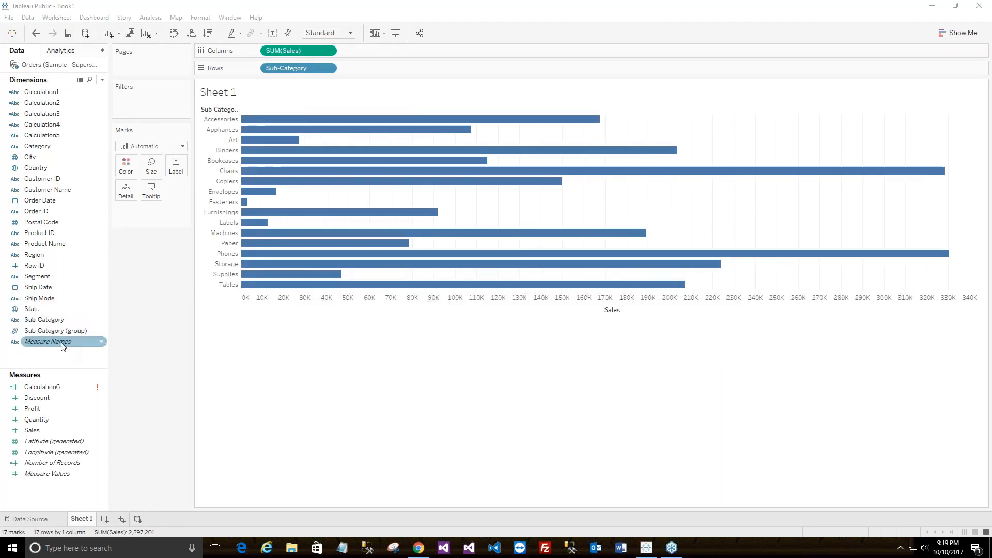
{"action": "right_click", "coordinate": [43, 93]}
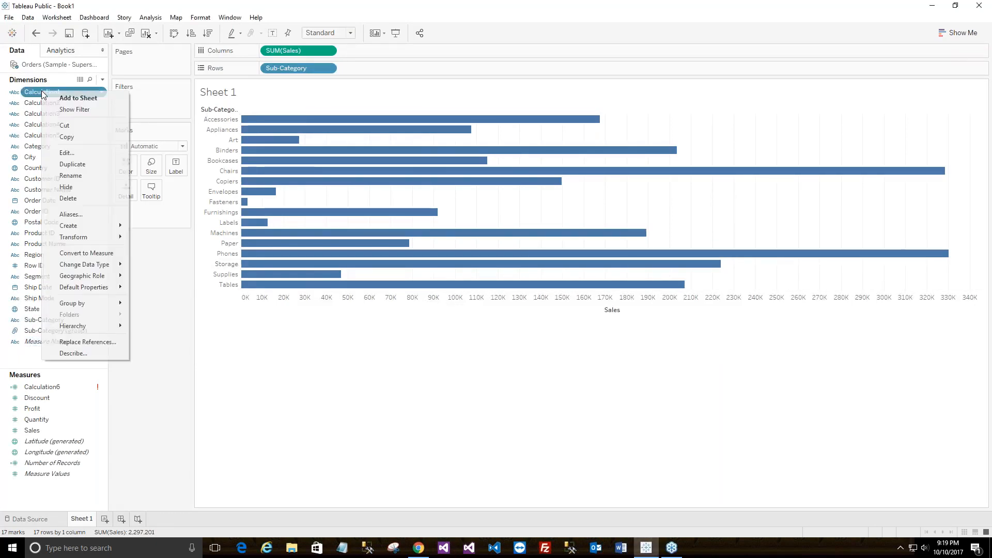
{"action": "left_click", "coordinate": [37, 92]}
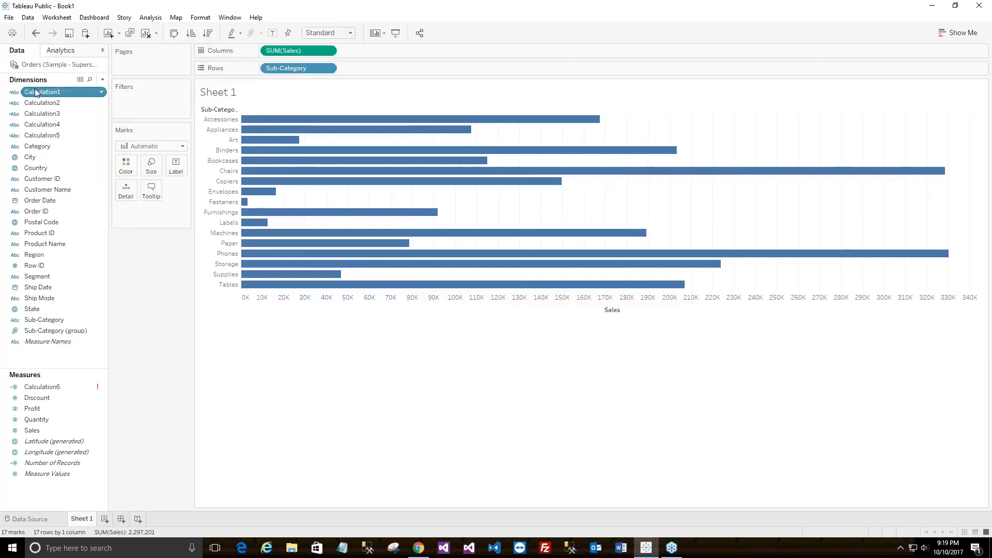
{"action": "right_click", "coordinate": [35, 90]}
{"action": "left_click", "coordinate": [32, 92]}
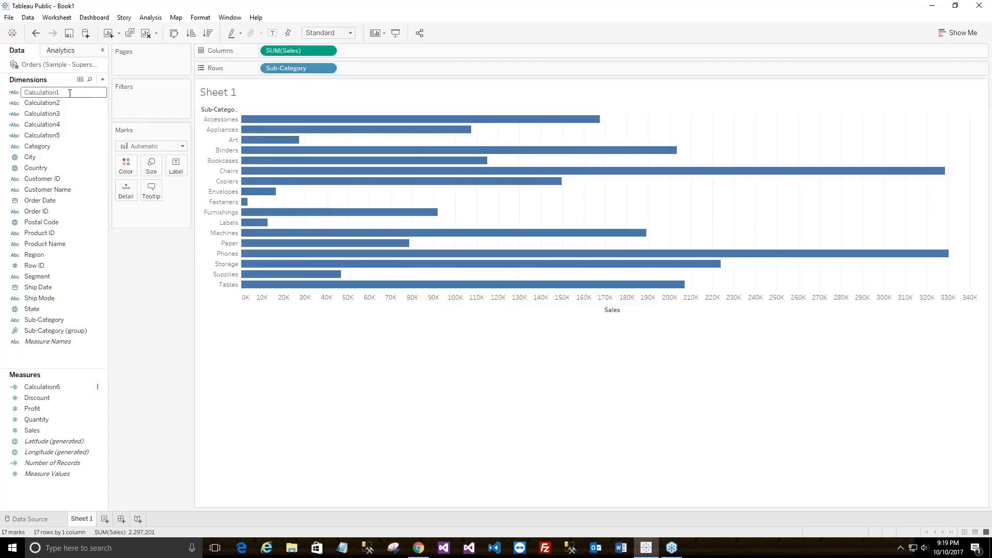
{"action": "left_click", "coordinate": [16, 93]}
{"action": "left_click", "coordinate": [15, 91]}
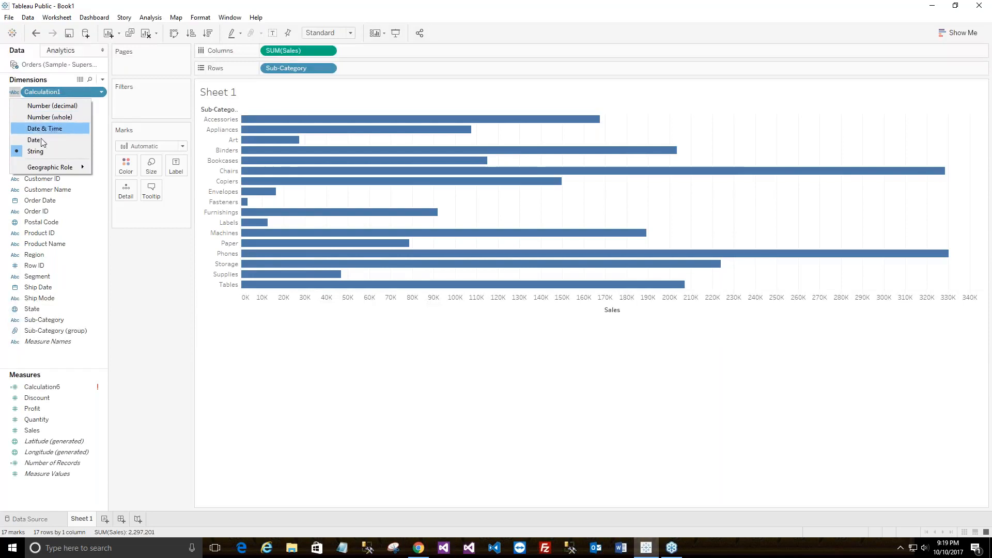
Step: Open the Calculation1 field for editing and move its formula editor fully into view over the chart
{"action": "left_click", "coordinate": [102, 94]}
{"action": "left_click", "coordinate": [102, 93]}
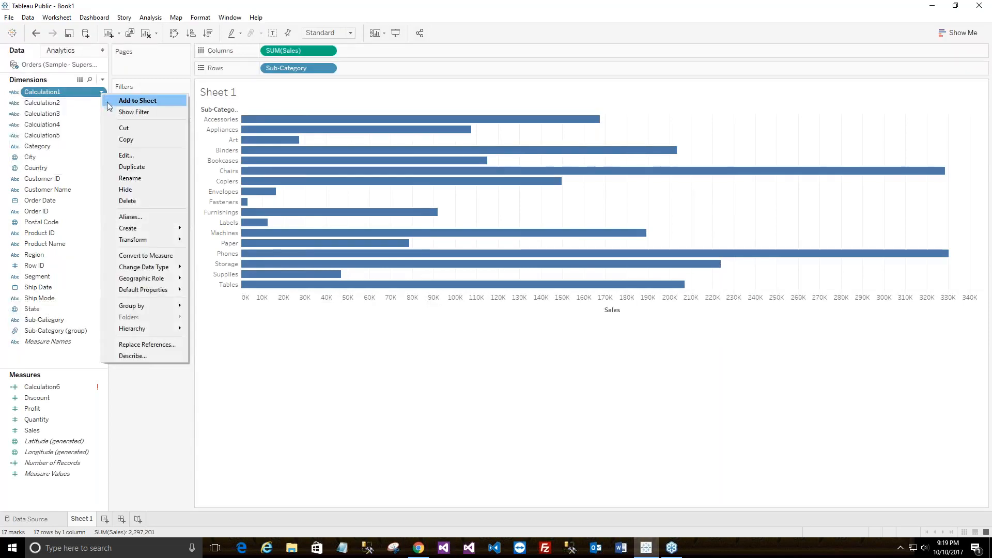
{"action": "left_click", "coordinate": [123, 155]}
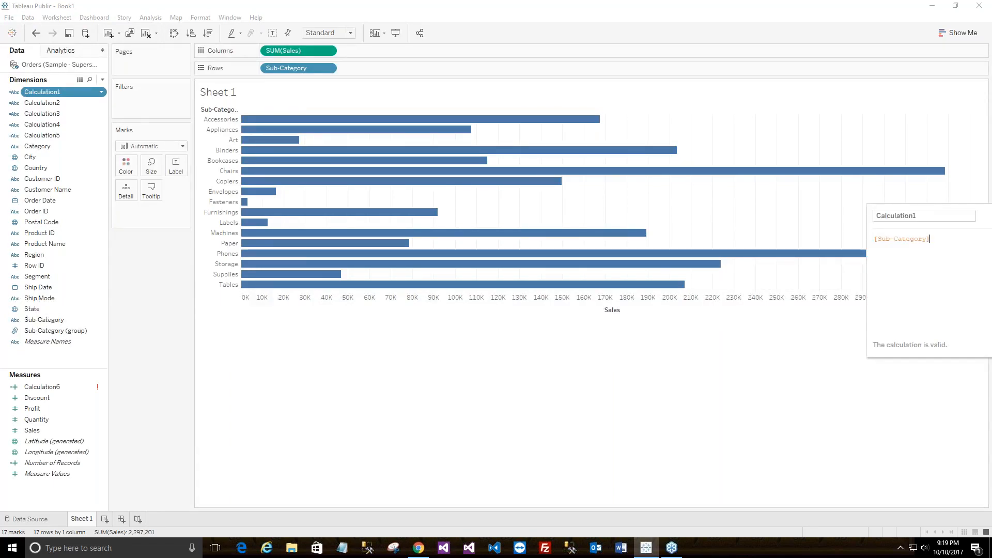
{"action": "left_click_drag", "start_coordinate": [991, 216], "coordinate": [642, 213]}
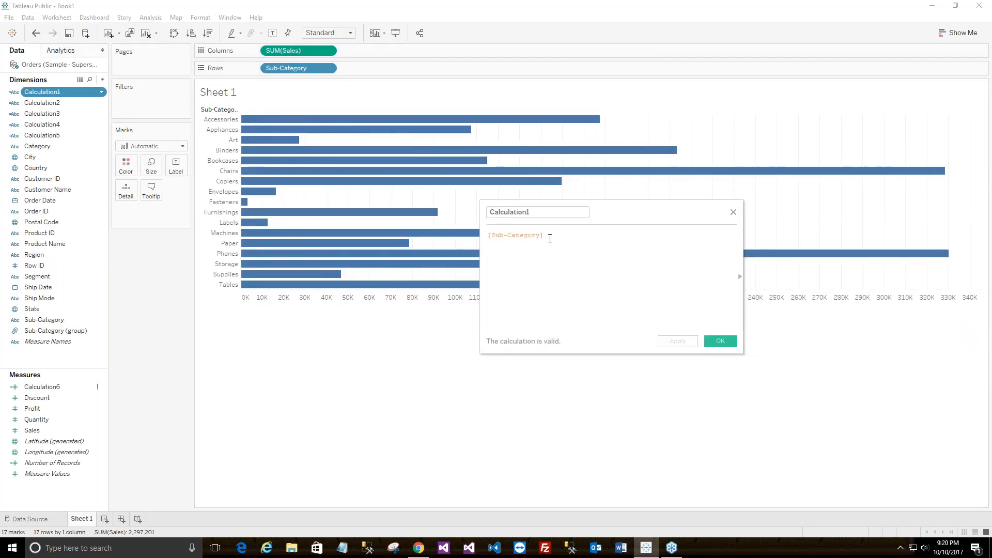
{"action": "left_click_drag", "start_coordinate": [528, 212], "coordinate": [490, 212]}
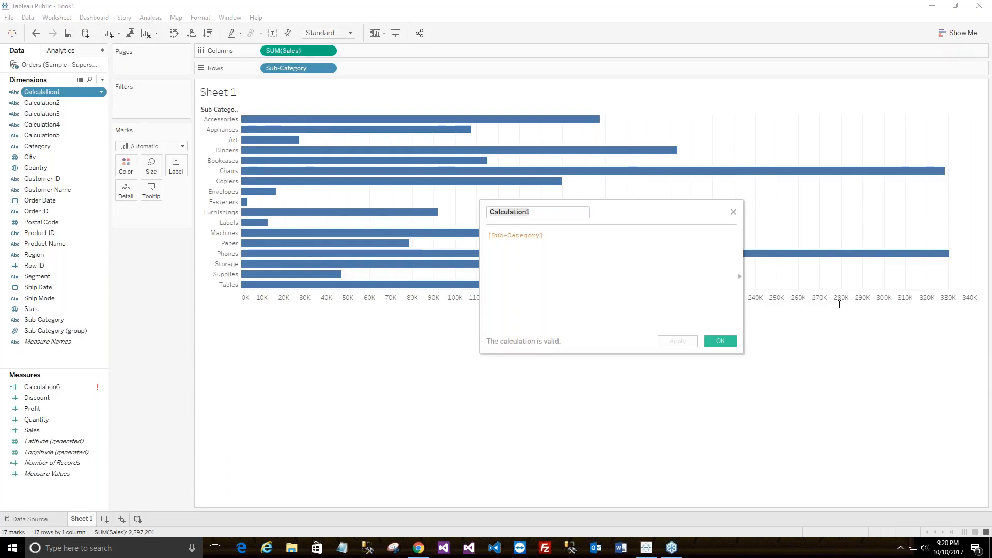
{"action": "left_click_drag", "start_coordinate": [670, 201], "coordinate": [626, 158]}
{"action": "left_click", "coordinate": [493, 169]}
{"action": "double_click", "coordinate": [493, 169]}
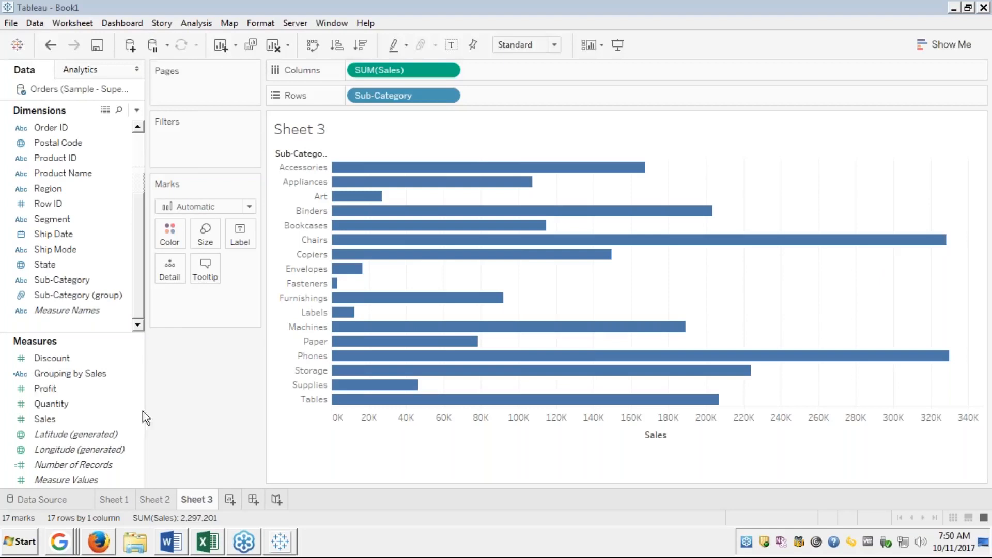
Step: On Sheet 3 of the Tableau Desktop workbook, review the Grouping by Sales formula and close its editor
{"action": "right_click", "coordinate": [87, 371]}
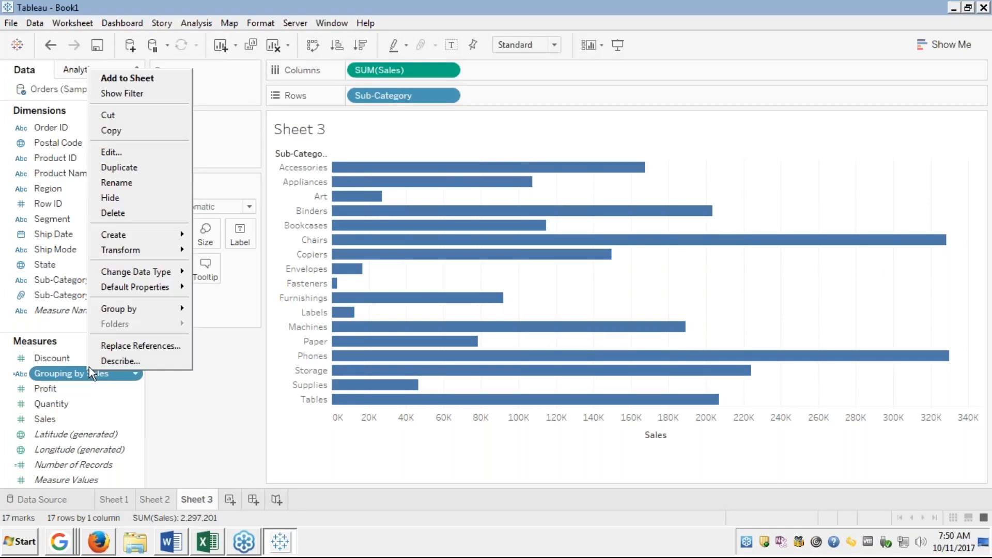
{"action": "left_click", "coordinate": [115, 152]}
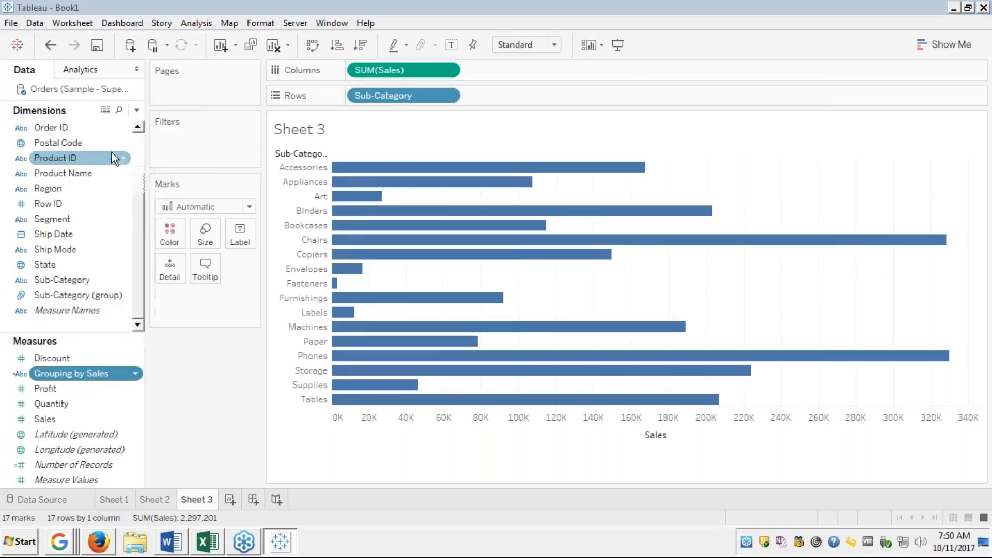
{"action": "key", "text": "ctrl+a"}
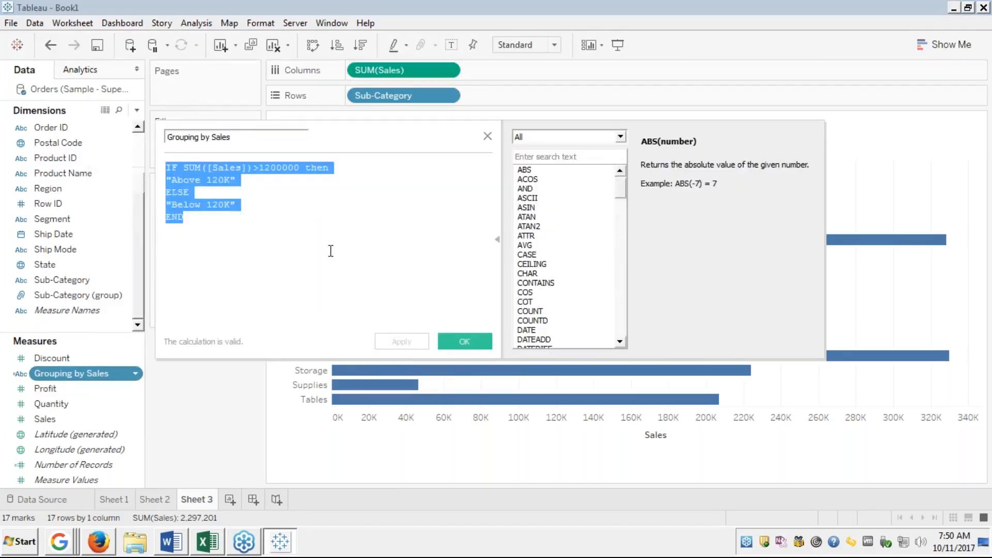
{"action": "left_click", "coordinate": [458, 342]}
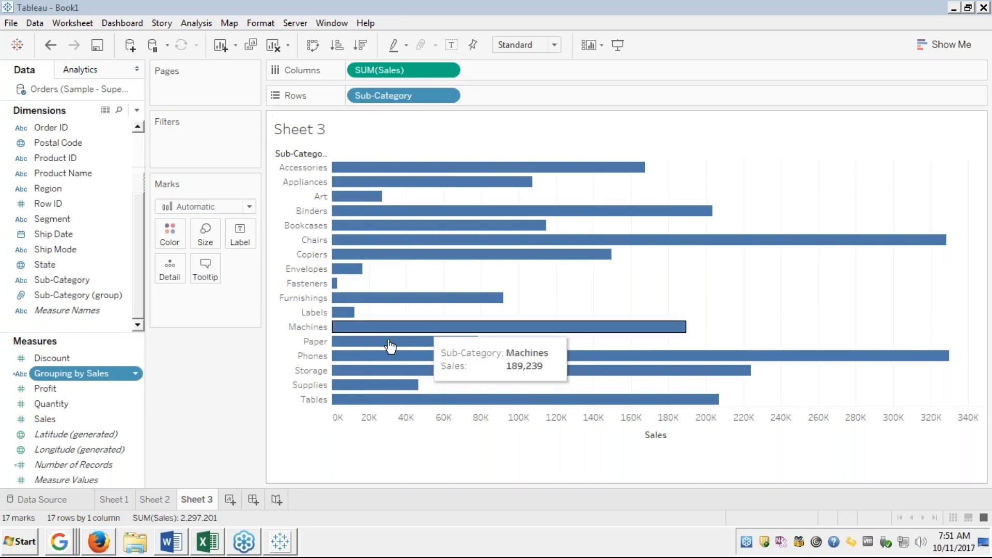
Step: Open the Grouping by Sales calculated field for editing again
{"action": "right_click", "coordinate": [67, 374]}
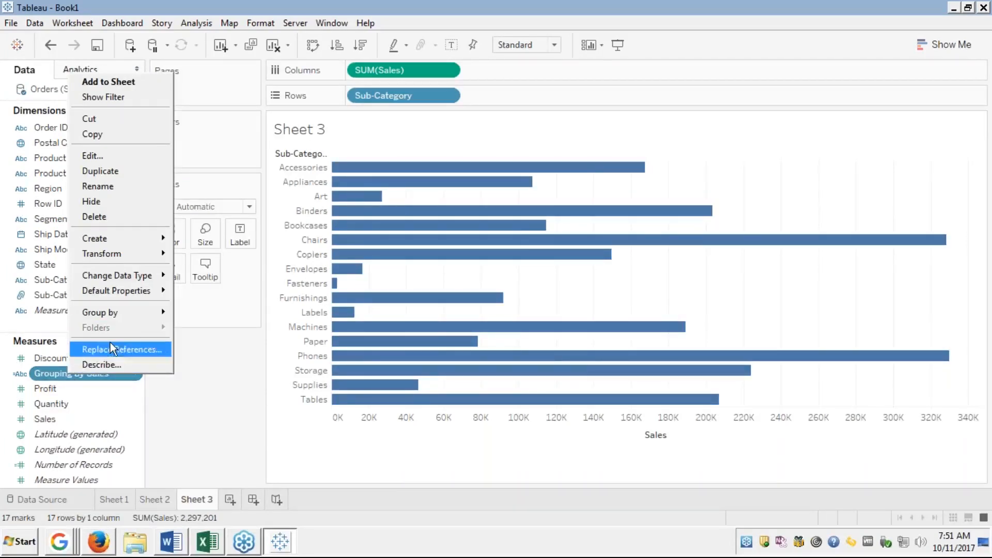
{"action": "left_click", "coordinate": [139, 410]}
{"action": "right_click", "coordinate": [137, 411]}
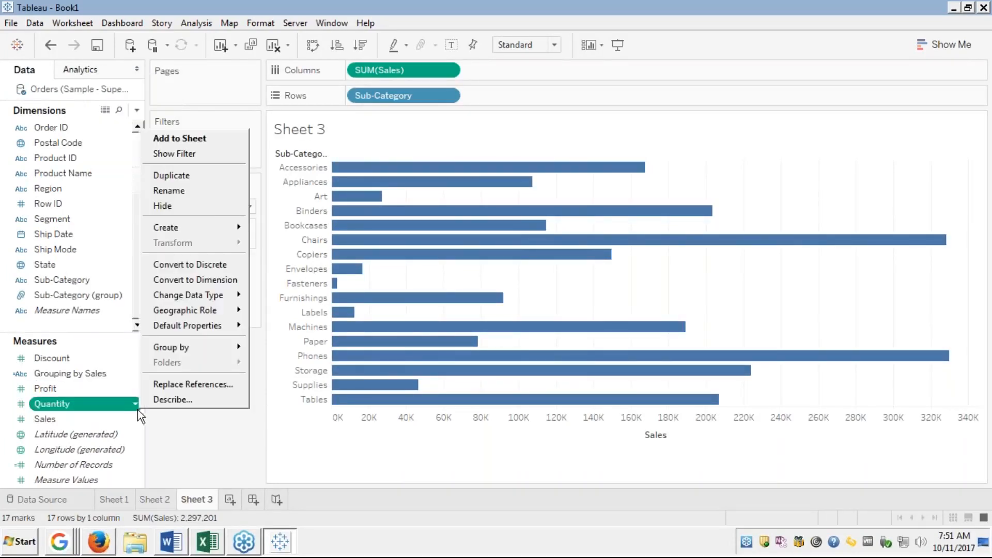
{"action": "left_click", "coordinate": [84, 374]}
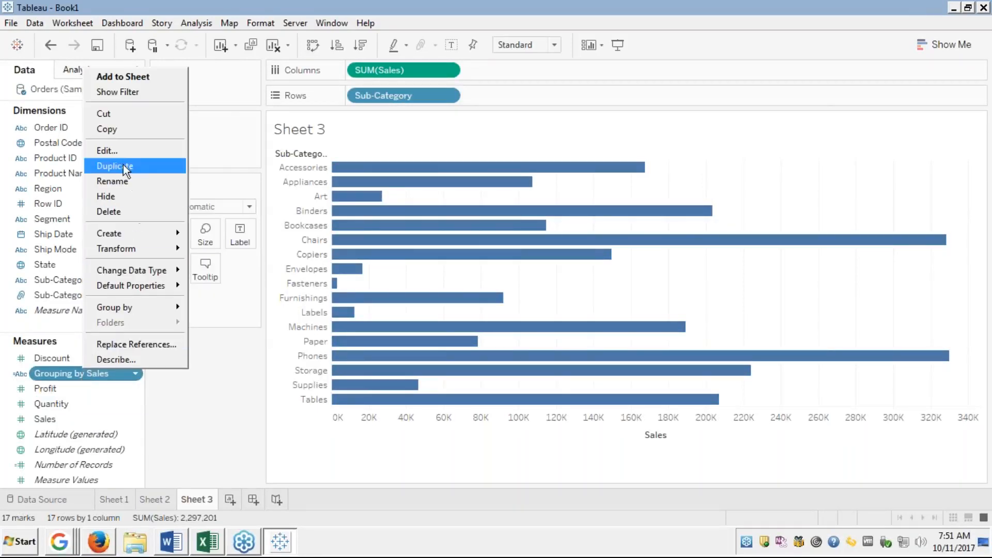
{"action": "left_click", "coordinate": [116, 150]}
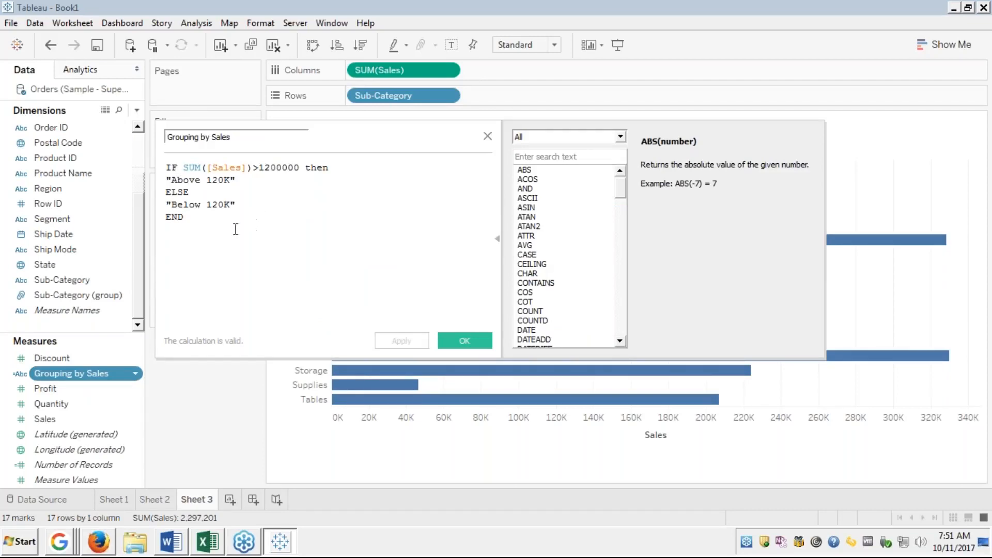
{"action": "left_click", "coordinate": [216, 230]}
{"action": "key", "text": "Return"}
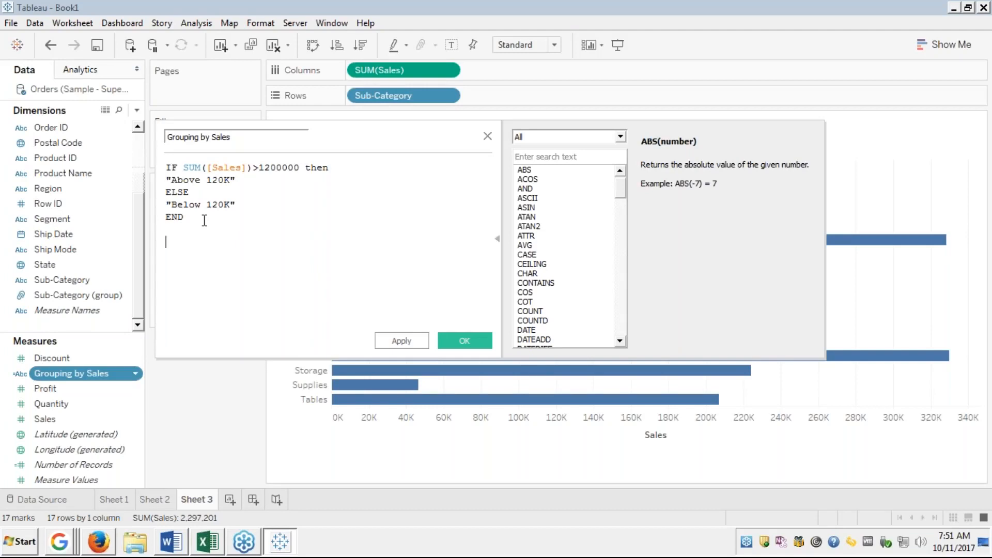
{"action": "type", "text": "I"}
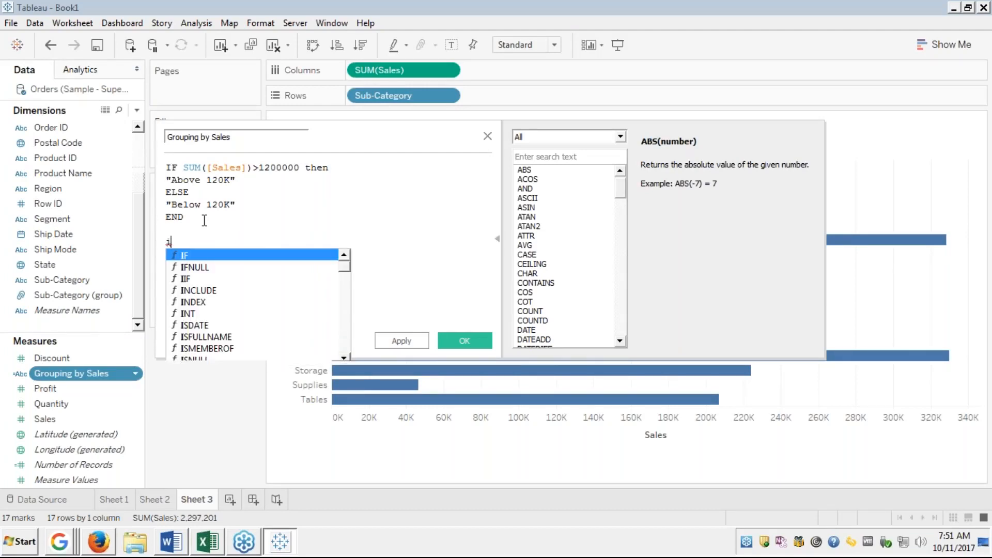
{"action": "key", "text": "Return"}
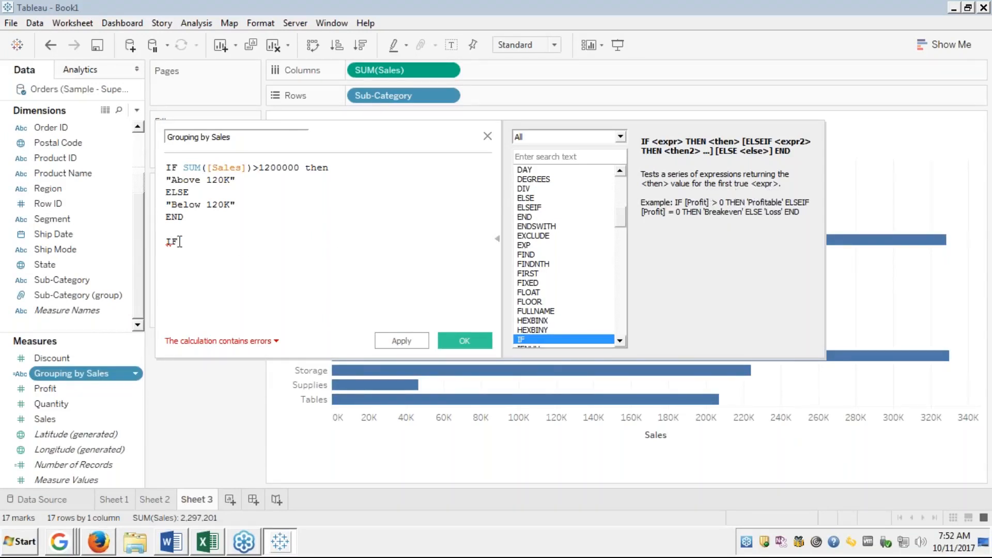
{"action": "key", "text": "BackSpace"}
{"action": "key", "text": "BackSpace"}
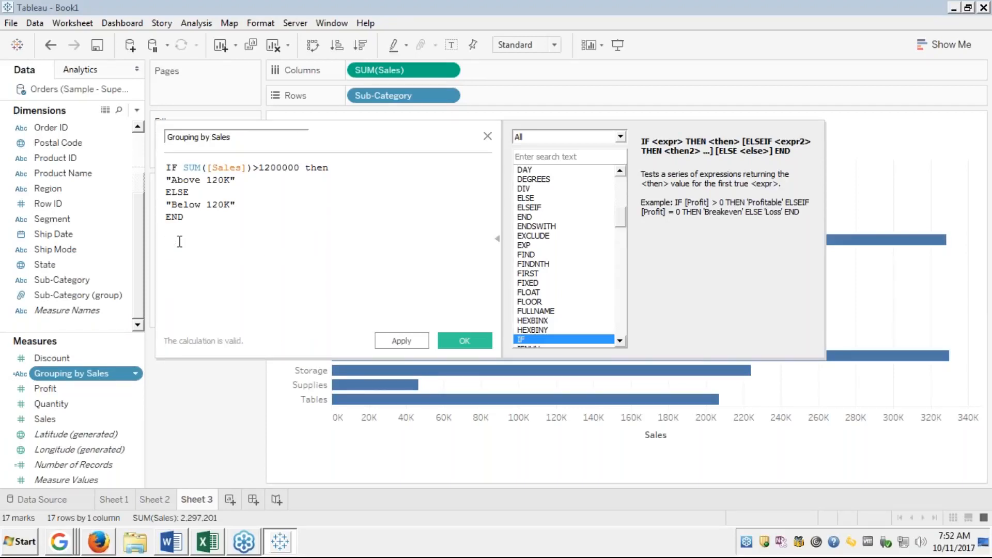
Step: Correct the sales threshold in the IF condition to 120000
{"action": "left_click", "coordinate": [236, 167]}
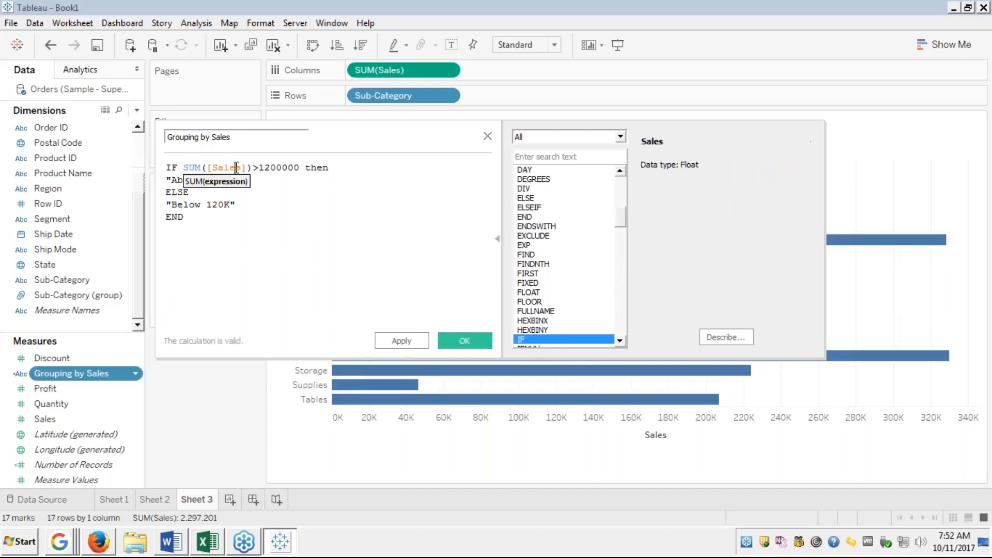
{"action": "left_click", "coordinate": [179, 167]}
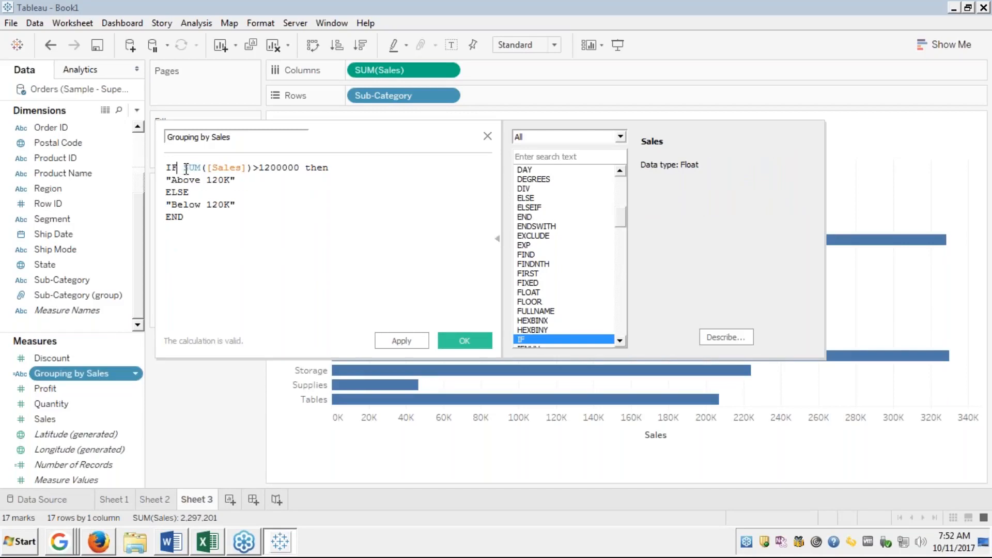
{"action": "left_click", "coordinate": [276, 167]}
{"action": "key", "text": "Delete"}
Step: Enclose the whole condition SUM([Sales])>120000 in parentheses between IF and then
{"action": "left_click", "coordinate": [298, 167]}
{"action": "type", "text": "]"}
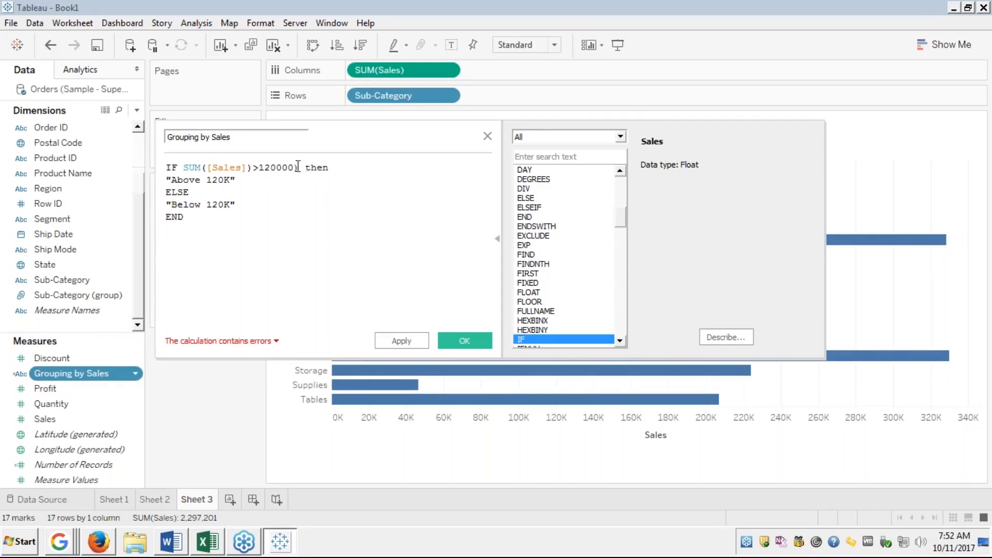
{"action": "key", "text": "Left"}
{"action": "key", "text": "Left"}
{"action": "key", "text": "Left"}
{"action": "key", "text": "Left"}
{"action": "key", "text": "Left"}
{"action": "key", "text": "Left"}
{"action": "key", "text": "Left"}
{"action": "key", "text": "Left"}
{"action": "key", "text": "Left"}
{"action": "key", "text": "Left"}
{"action": "key", "text": "Left"}
{"action": "key", "text": "Left"}
{"action": "key", "text": "Left"}
{"action": "key", "text": "Left"}
{"action": "key", "text": "Left"}
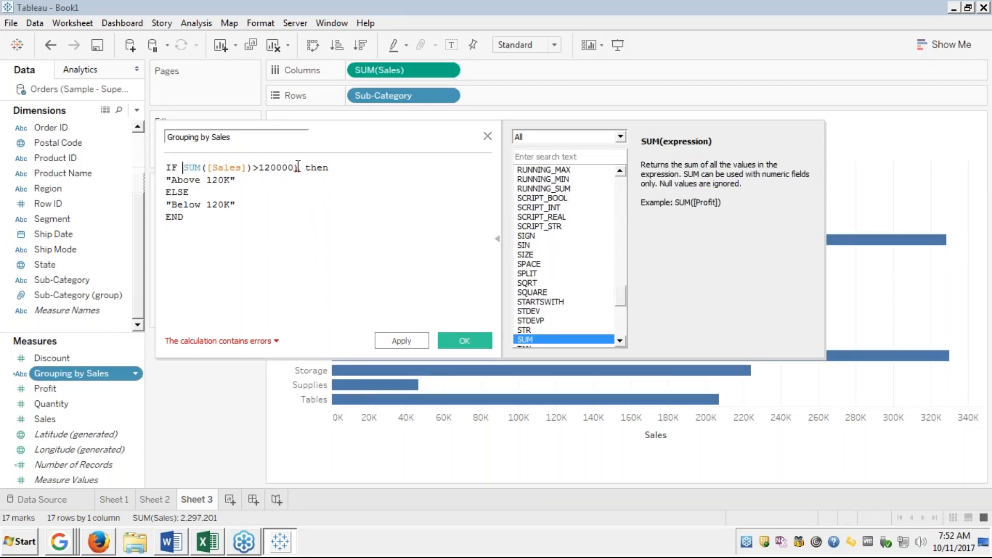
{"action": "type", "text": "("}
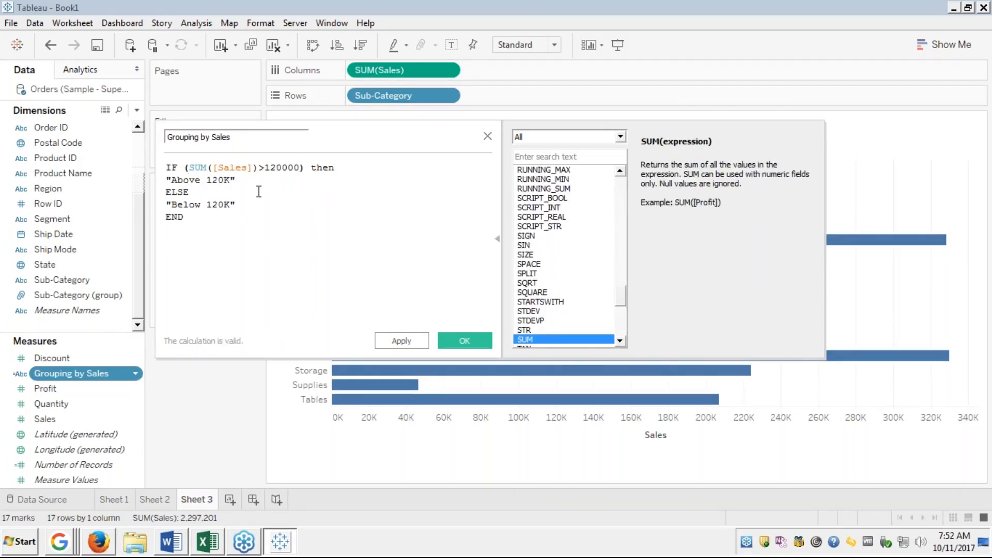
Step: Check the Sales field reference in the formula, then apply and save the Grouping by Sales calculated field
{"action": "left_click", "coordinate": [228, 169]}
{"action": "double_click", "coordinate": [228, 168]}
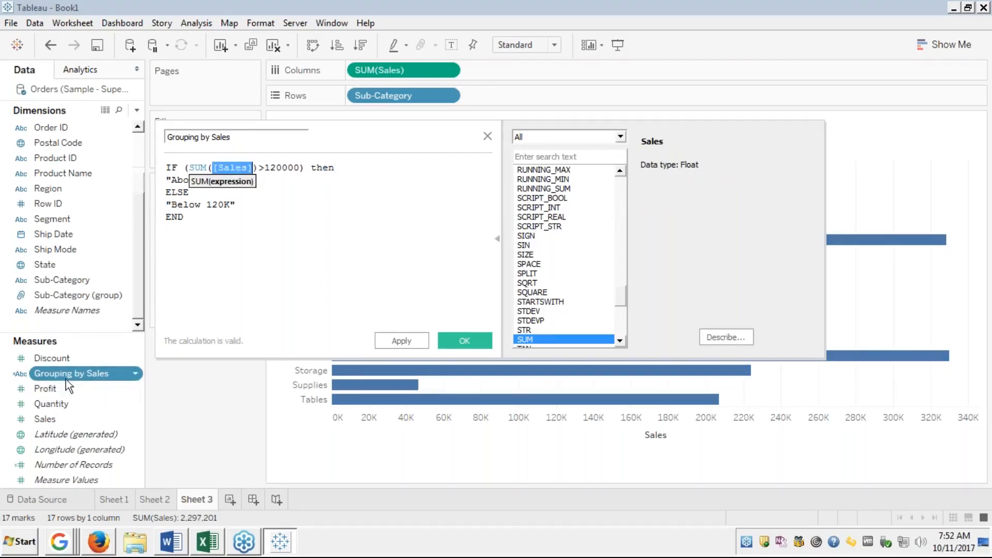
{"action": "left_click", "coordinate": [224, 231]}
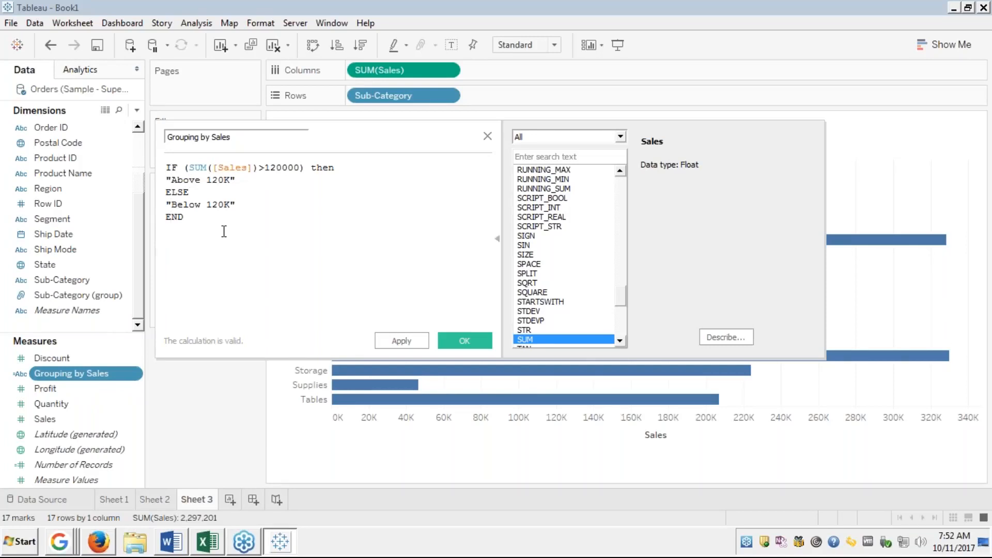
{"action": "left_click", "coordinate": [399, 342]}
{"action": "left_click", "coordinate": [467, 339]}
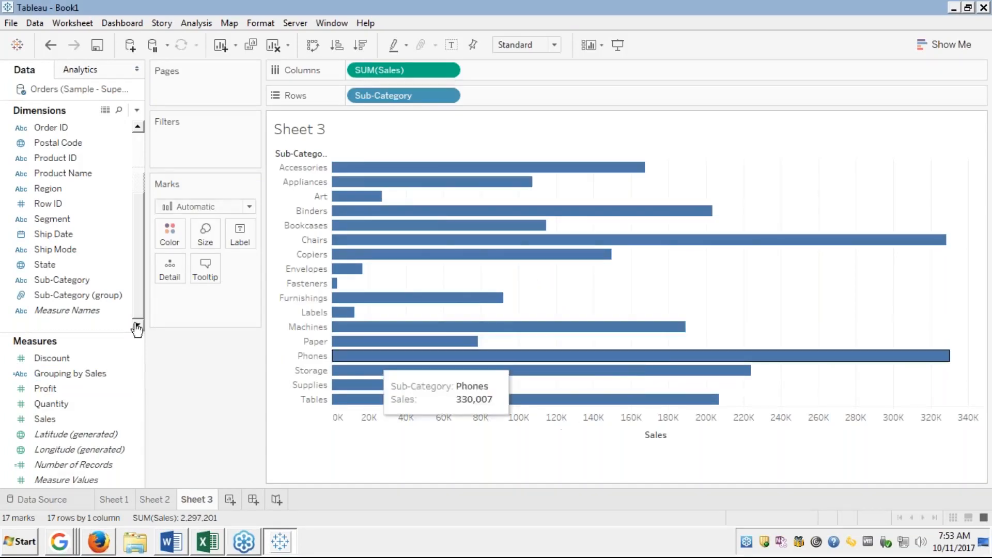
Step: Check which data type is assigned to the Grouping by Sales calculated field
{"action": "left_click", "coordinate": [20, 376]}
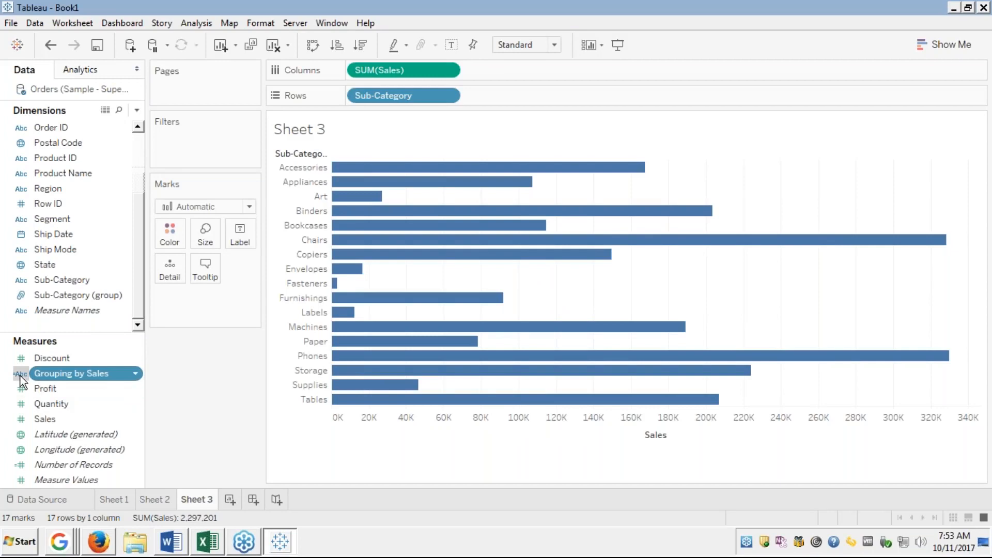
{"action": "left_click", "coordinate": [21, 376]}
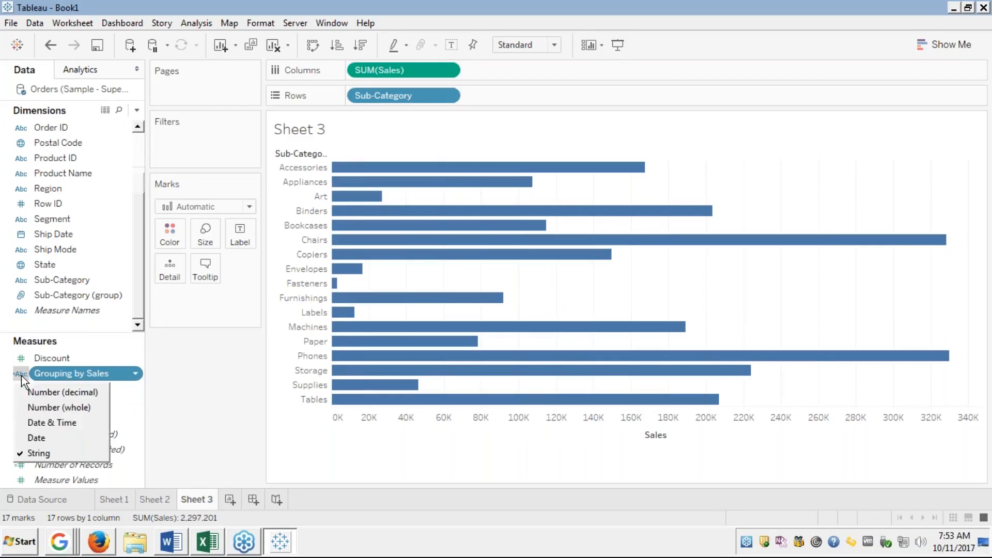
{"action": "left_click", "coordinate": [43, 375]}
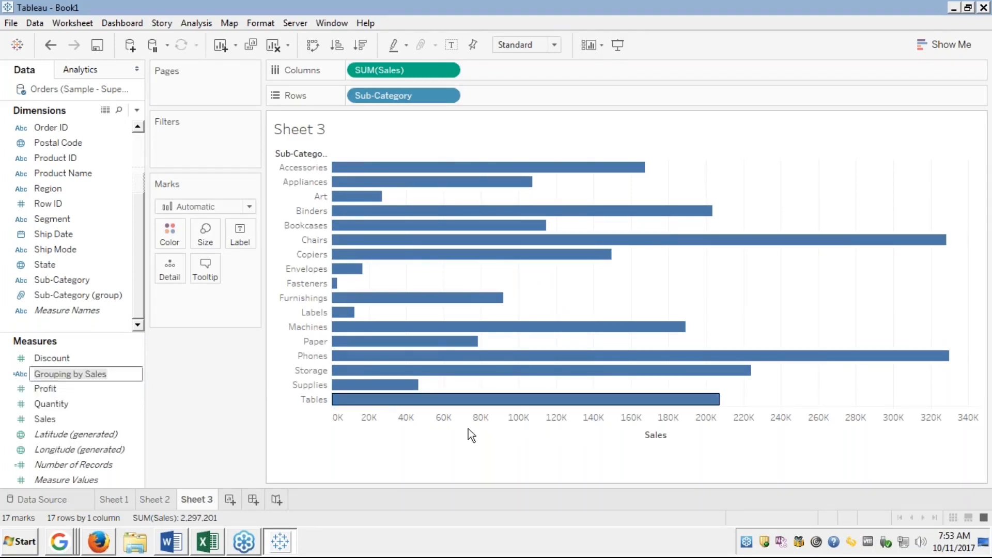
Step: Try colouring the Sub-Category bars by the Grouping by Sales field and undo the colouring
{"action": "left_click", "coordinate": [138, 349]}
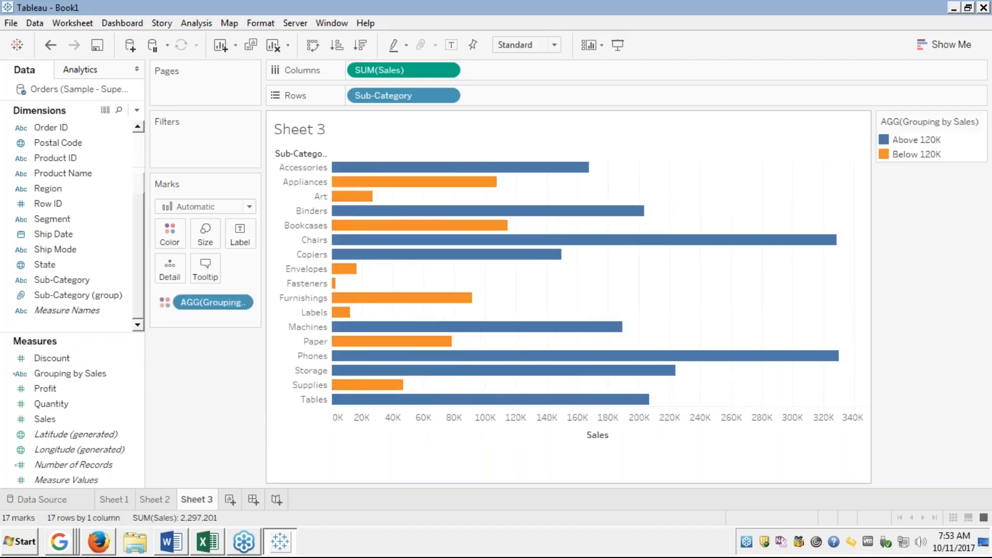
{"action": "key", "text": "ctrl+z"}
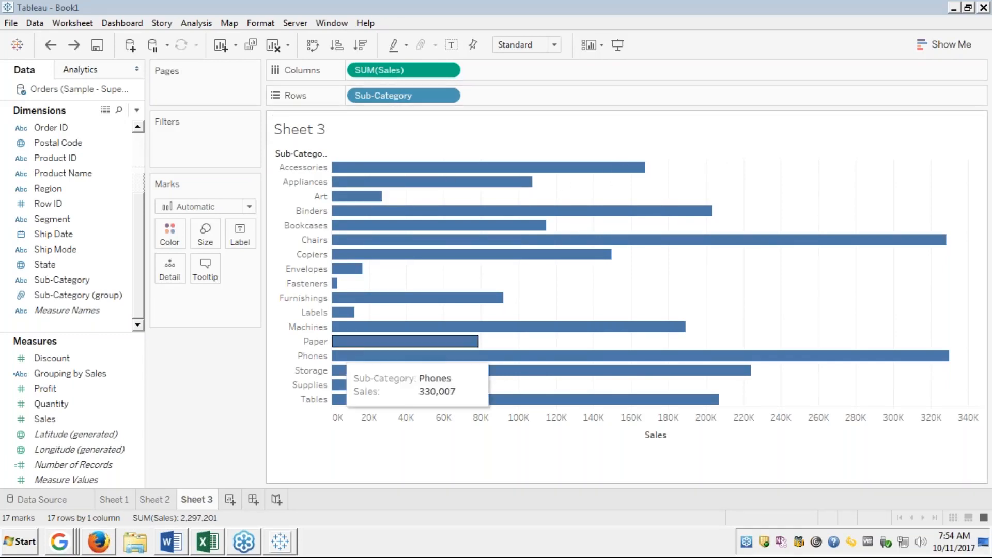
Step: Open the Grouping by Sales calculated field for editing and compare its field type with the Region dimension
{"action": "right_click", "coordinate": [58, 373]}
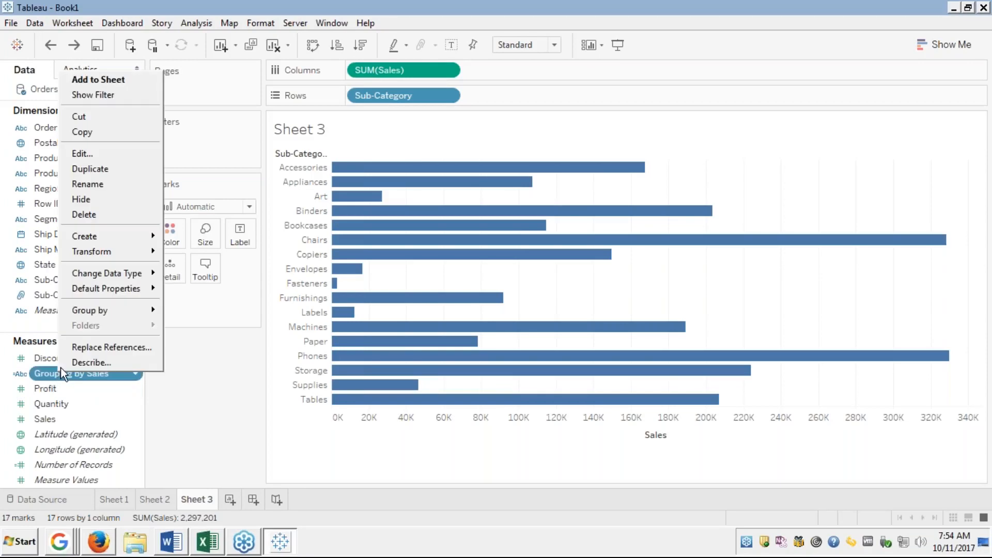
{"action": "left_click", "coordinate": [76, 154]}
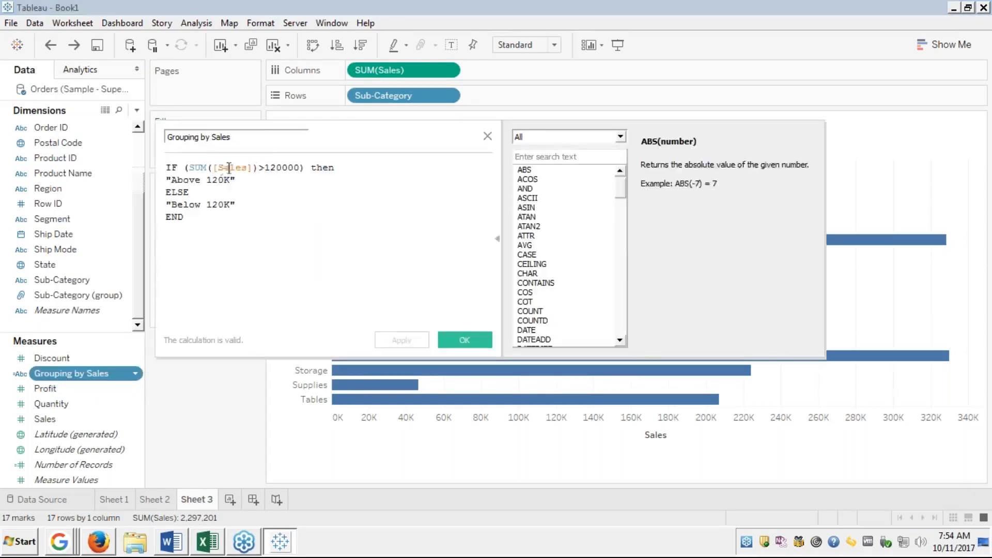
{"action": "left_click", "coordinate": [214, 168]}
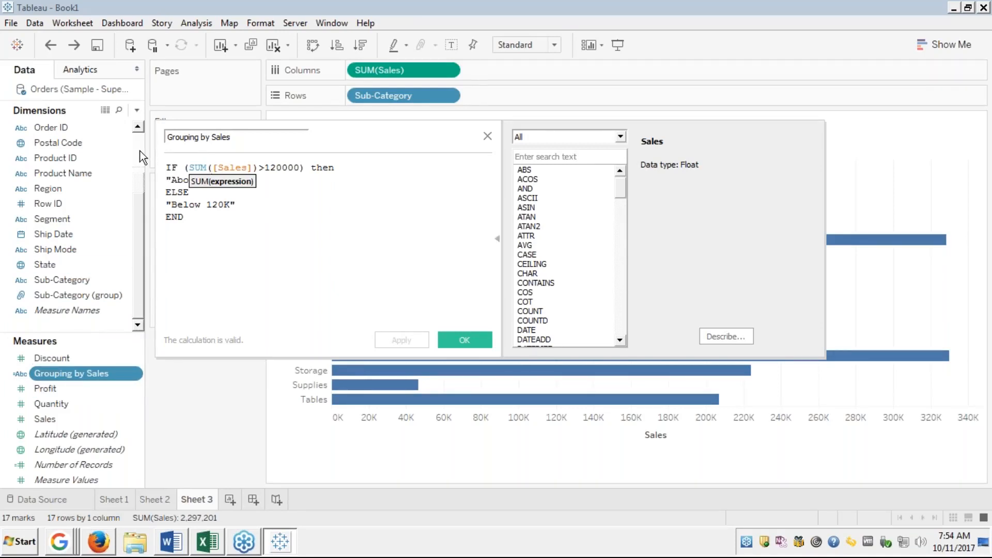
{"action": "scroll", "coordinate": [140, 154], "scroll_direction": "up", "scroll_amount": 2}
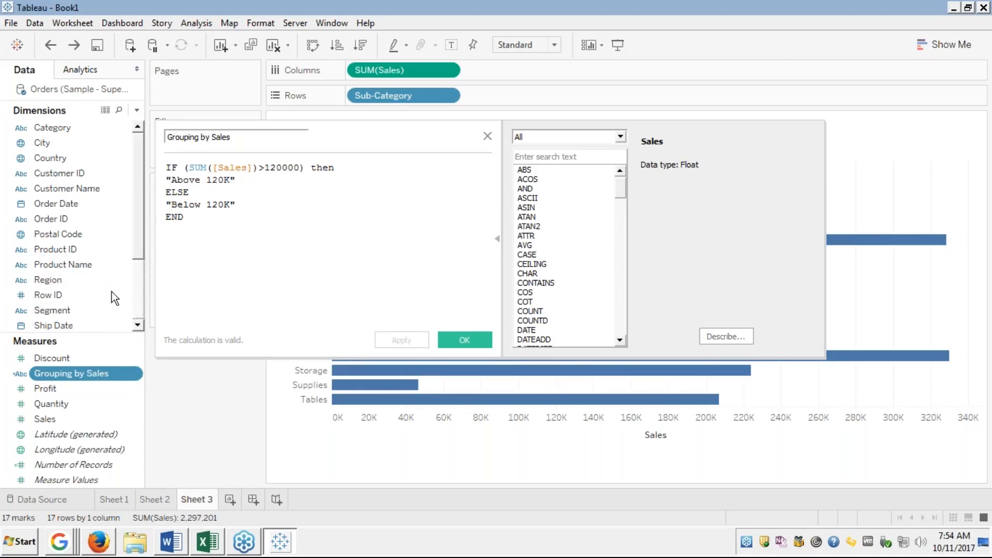
{"action": "left_click", "coordinate": [17, 280]}
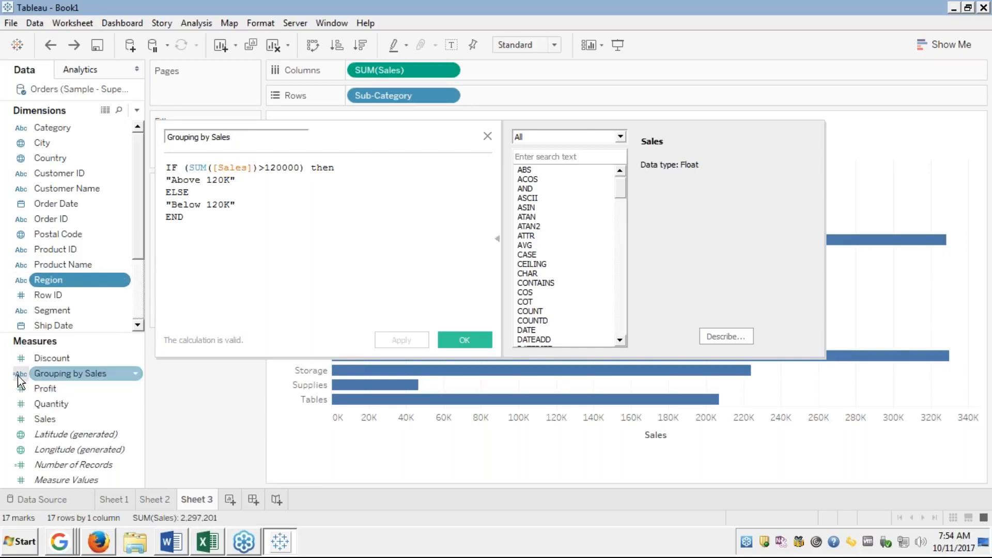
{"action": "left_click", "coordinate": [19, 375]}
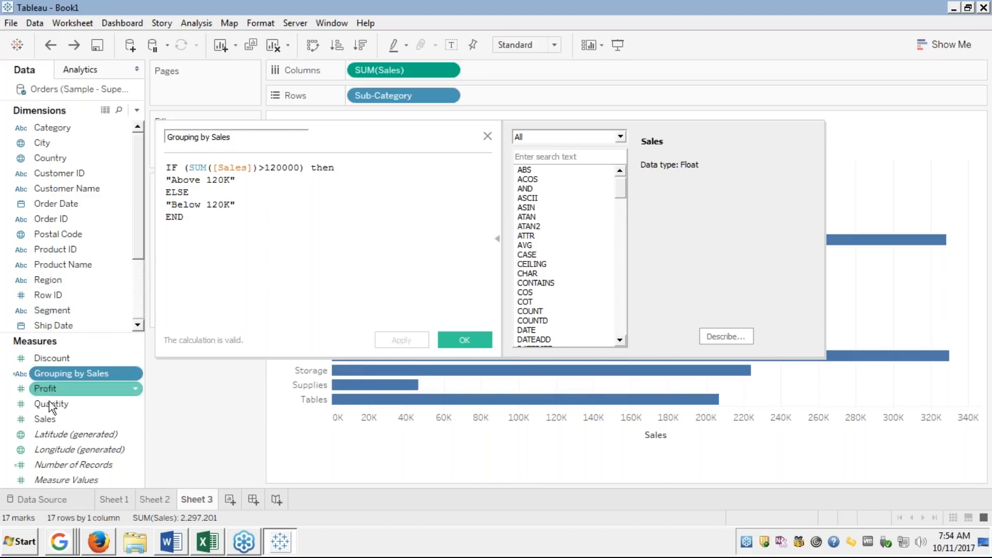
Step: Remove the SUM function and its opening parenthesis from in front of [Sales] in the IF condition
{"action": "left_click", "coordinate": [212, 170]}
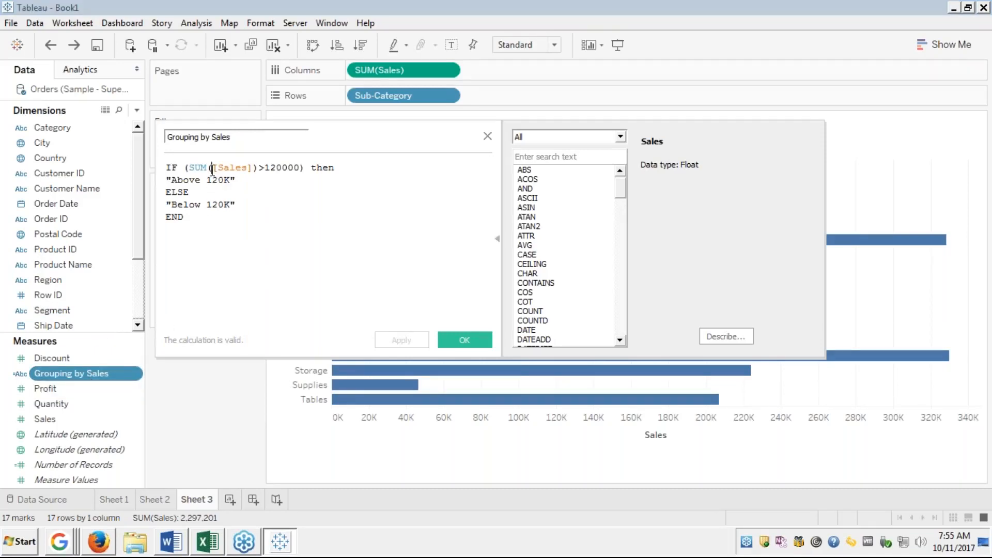
{"action": "key", "text": "BackSpace"}
{"action": "key", "text": "BackSpace"}
{"action": "key", "text": "BackSpace"}
{"action": "key", "text": "Escape"}
{"action": "key", "text": "BackSpace"}
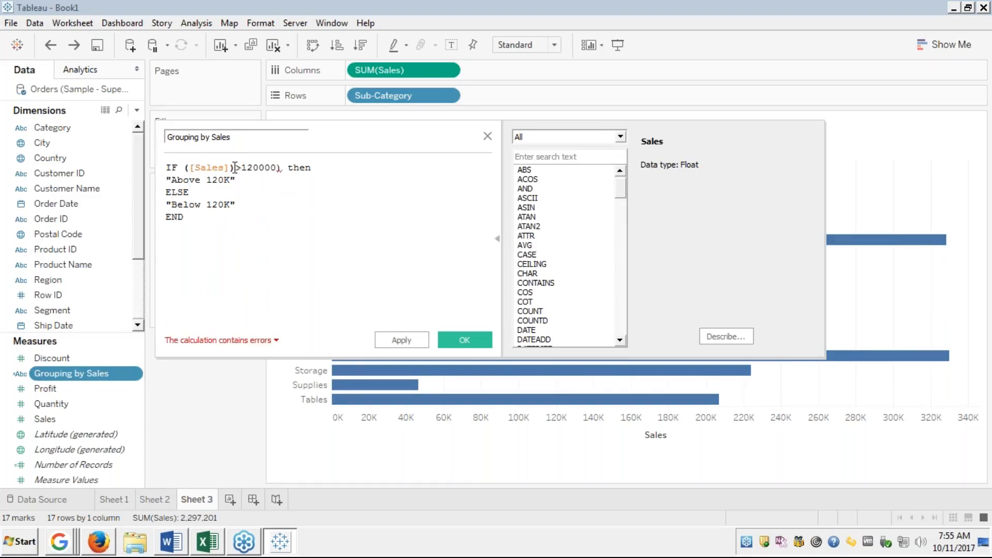
Step: Delete the surplus closing parenthesis after 120000 and save the Grouping by Sales calculated field
{"action": "left_click", "coordinate": [235, 167]}
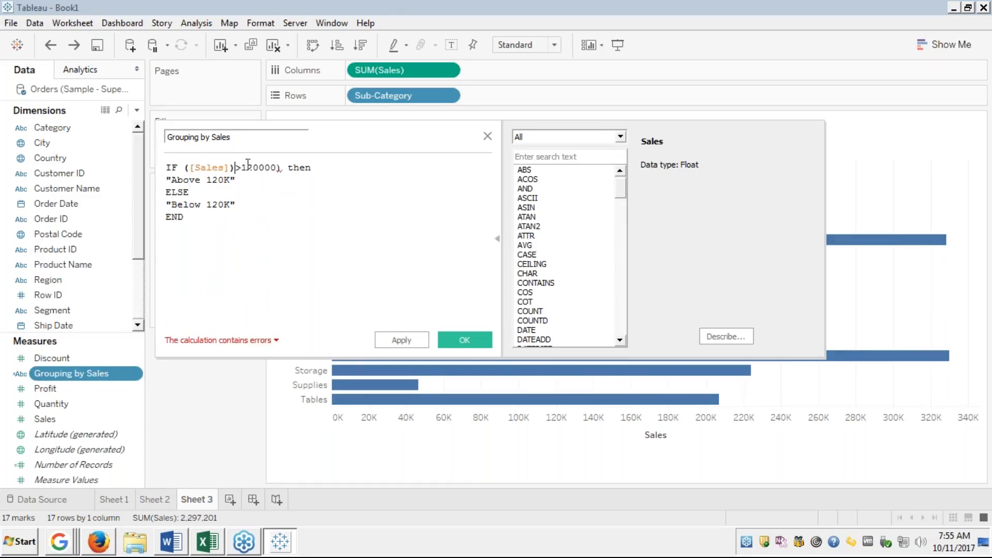
{"action": "left_click", "coordinate": [279, 167]}
{"action": "key", "text": "BackSpace"}
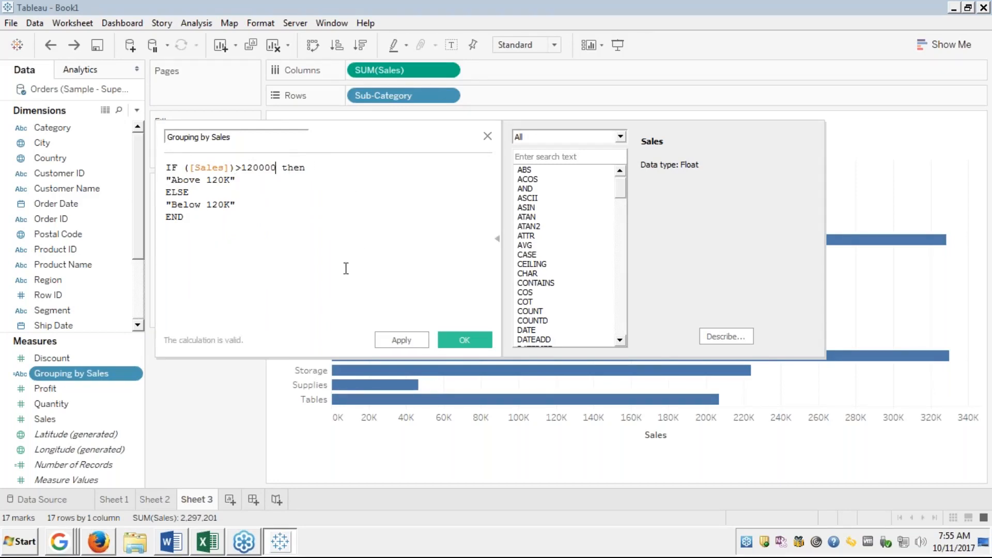
{"action": "left_click", "coordinate": [464, 341]}
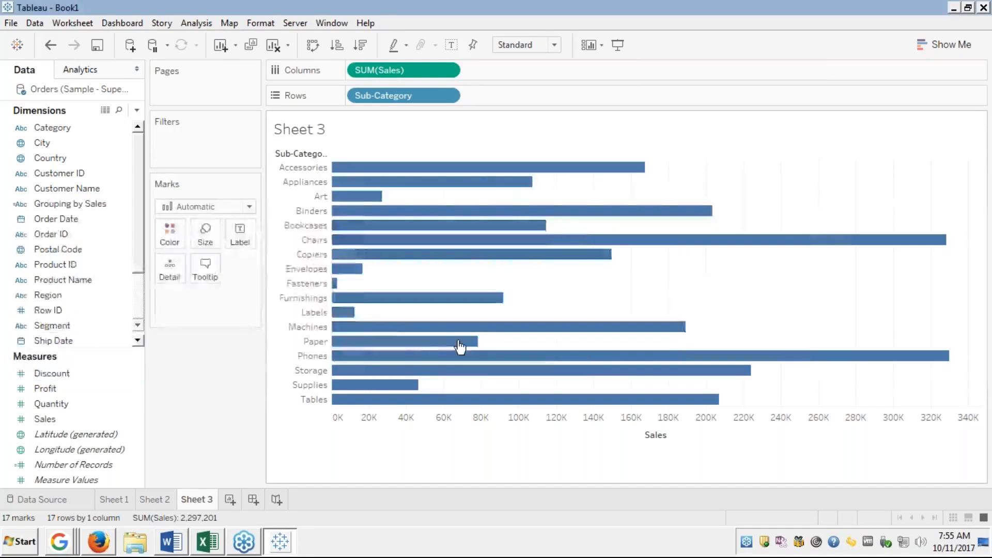
Step: Reopen the Grouping by Sales calculated field for editing and examine its "Above 120K" line
{"action": "right_click", "coordinate": [72, 205]}
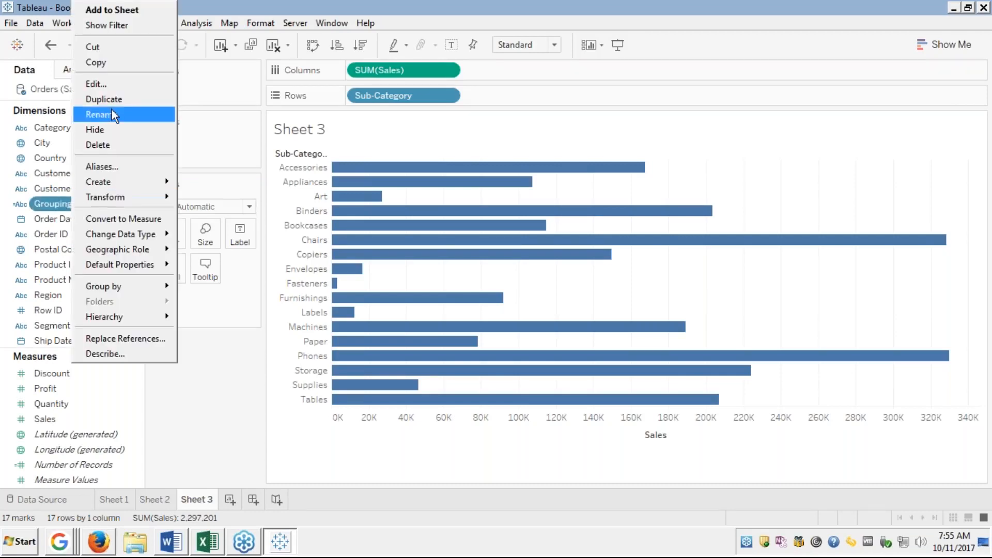
{"action": "left_click", "coordinate": [100, 83]}
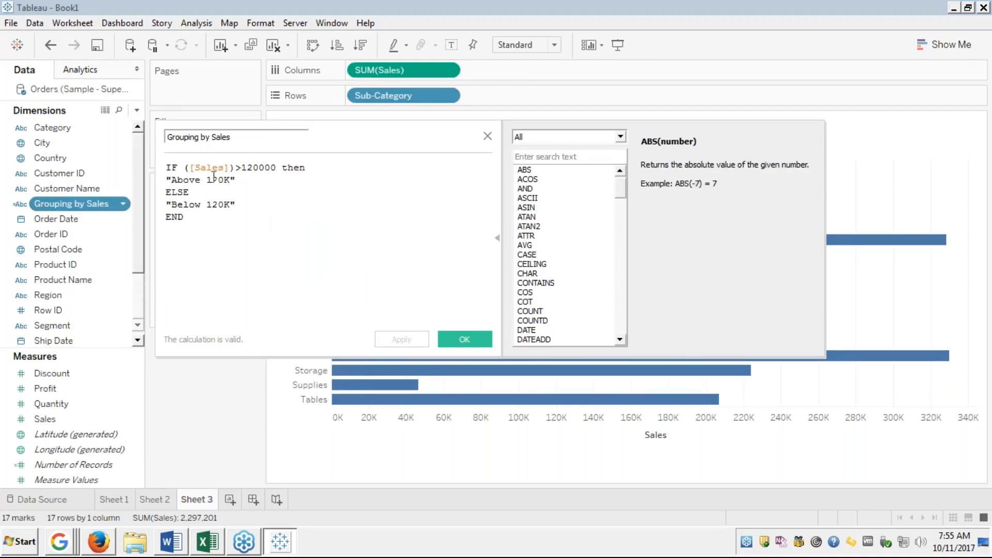
{"action": "double_click", "coordinate": [195, 184]}
{"action": "triple_click", "coordinate": [196, 184]}
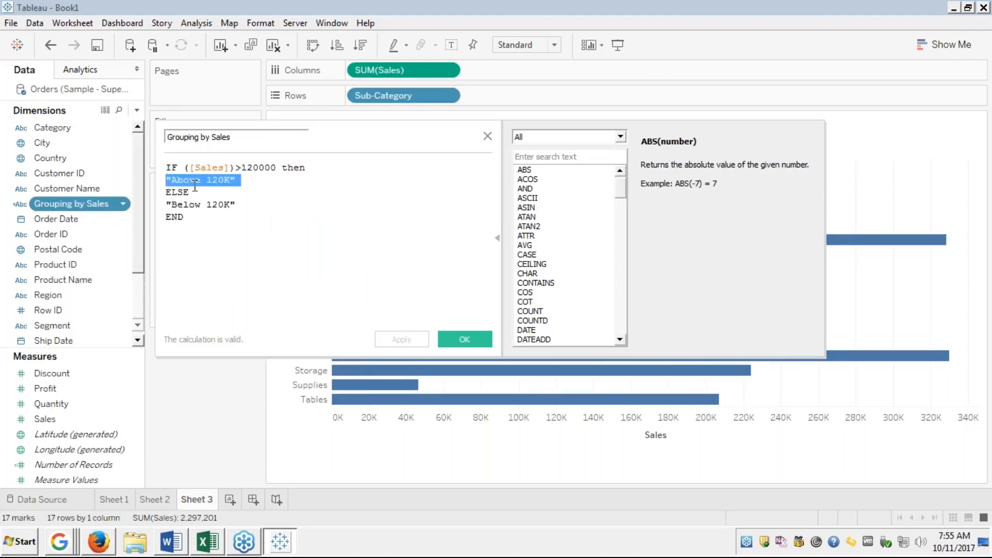
Step: Rewrite the IF condition with the sum aggregation so that it reads SUM([Sales])>120000
{"action": "left_click", "coordinate": [189, 168]}
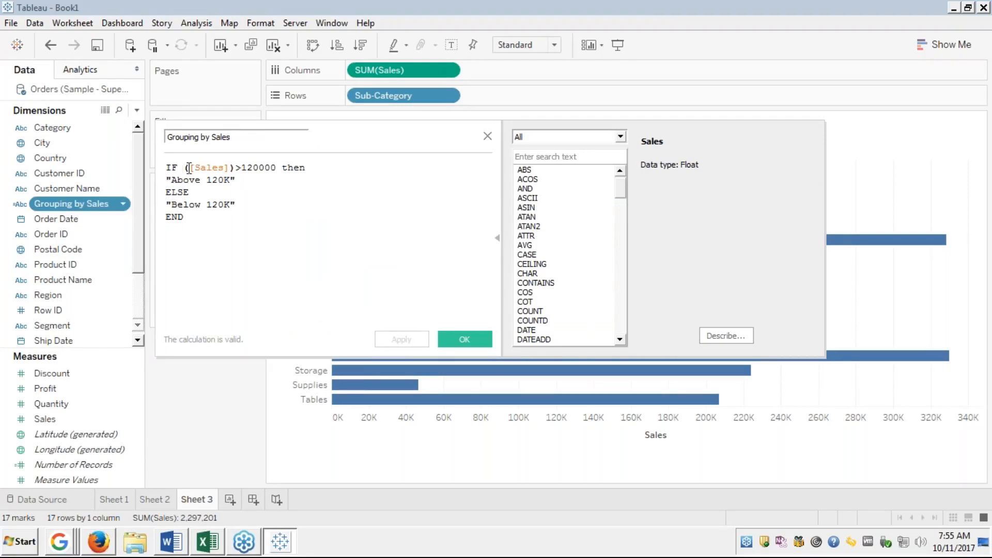
{"action": "double_click", "coordinate": [189, 167]}
{"action": "type", "text": "sum"}
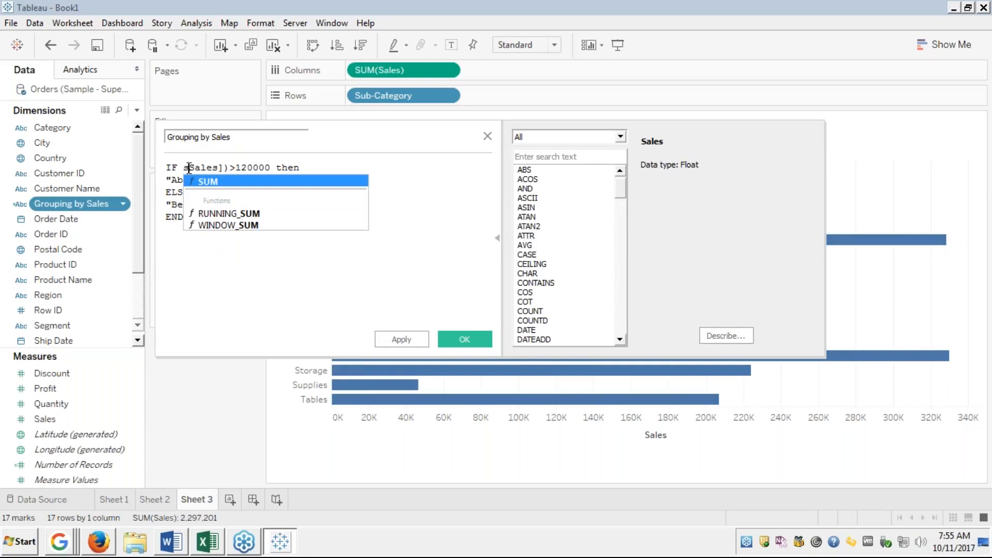
{"action": "key", "text": "Return"}
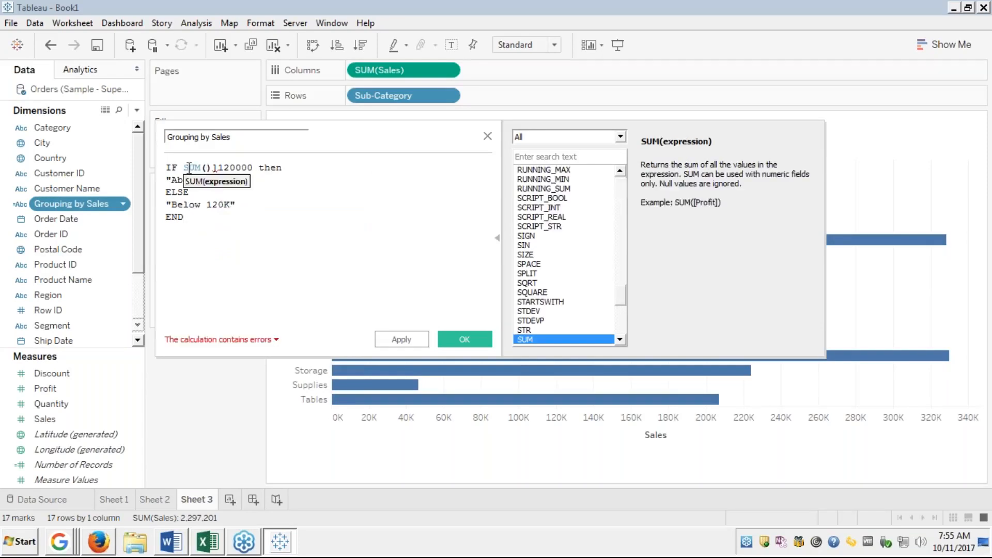
{"action": "key", "text": "Delete"}
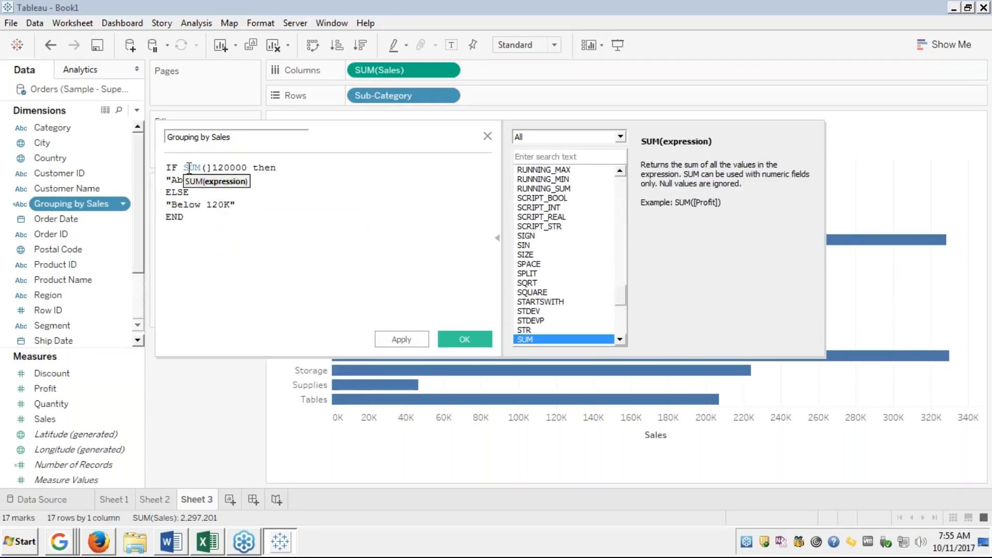
{"action": "type", "text": ")"}
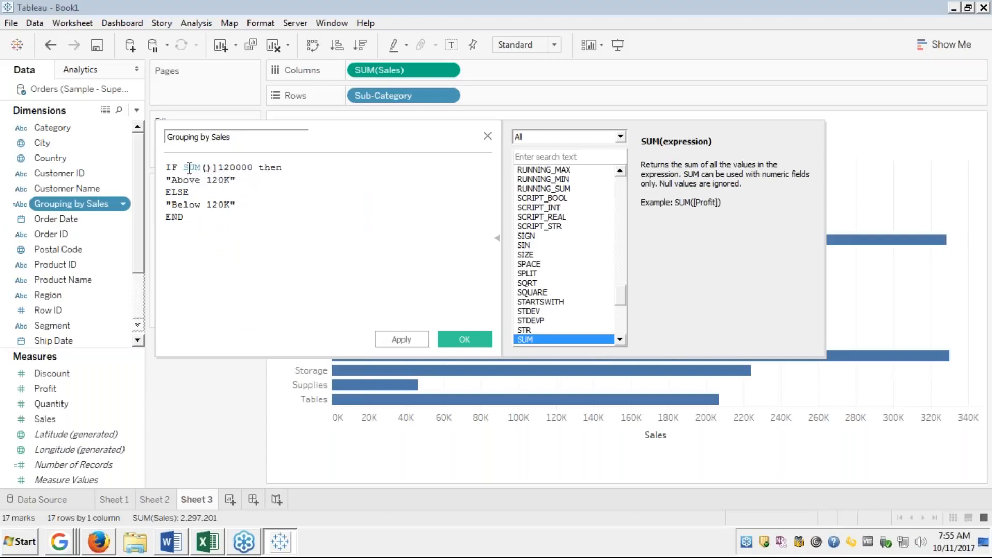
{"action": "key", "text": "BackSpace"}
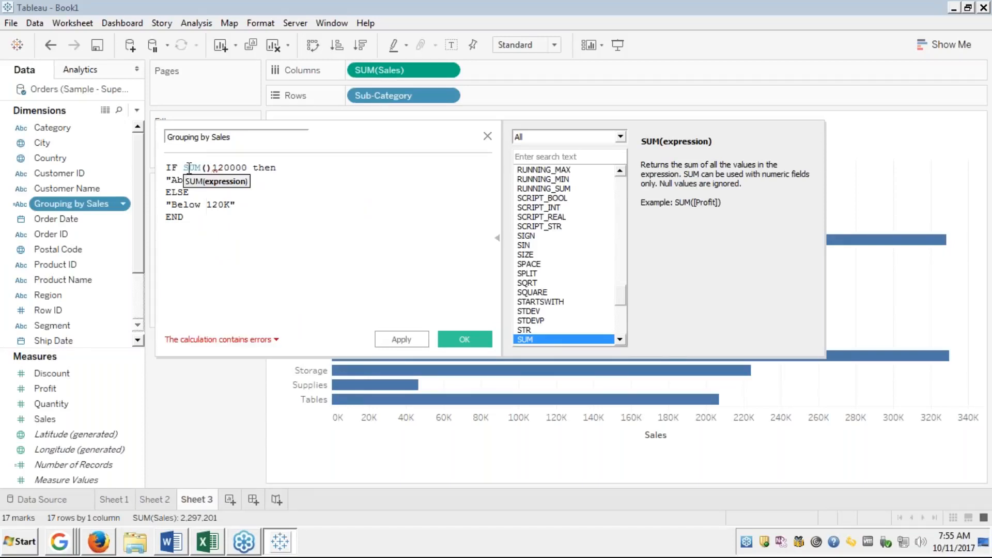
{"action": "type", "text": "S"}
{"action": "key", "text": "Return"}
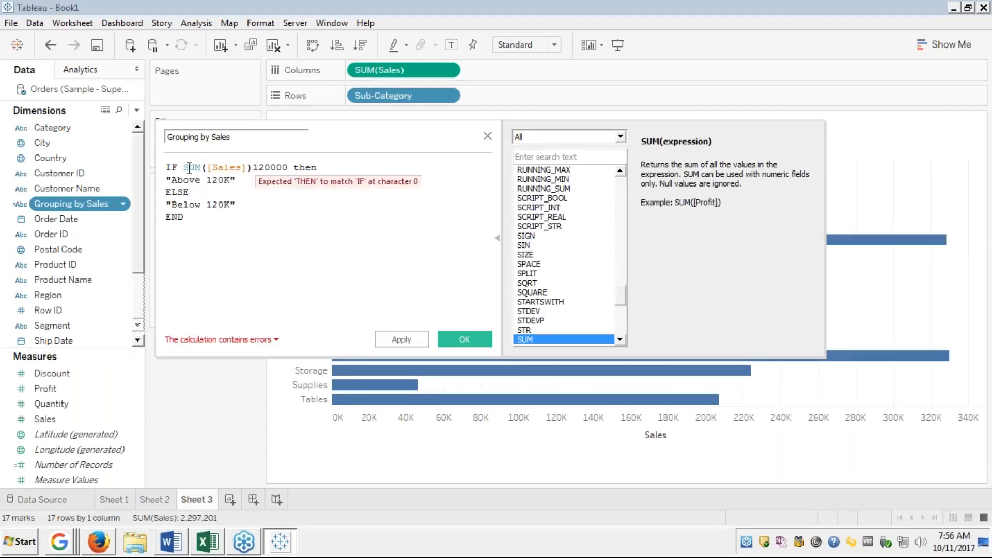
{"action": "type", "text": ">"}
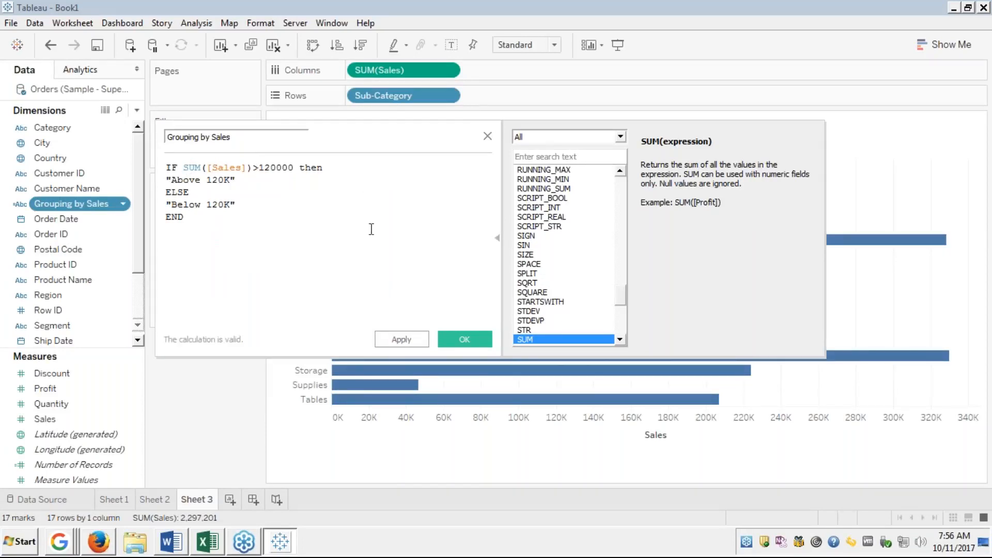
Step: Review the lines of the formula and save the Grouping by Sales calculated field
{"action": "left_click", "coordinate": [193, 222]}
{"action": "key", "text": "Up"}
{"action": "key", "text": "Up"}
{"action": "left_click", "coordinate": [465, 340]}
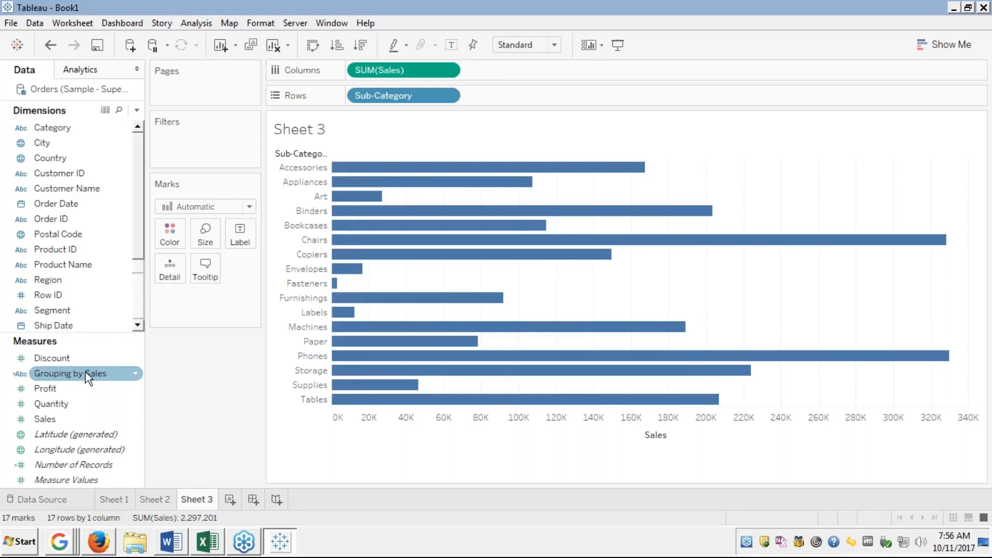
Step: Select the Grouping by Sales field among the measures
{"action": "left_click", "coordinate": [62, 383]}
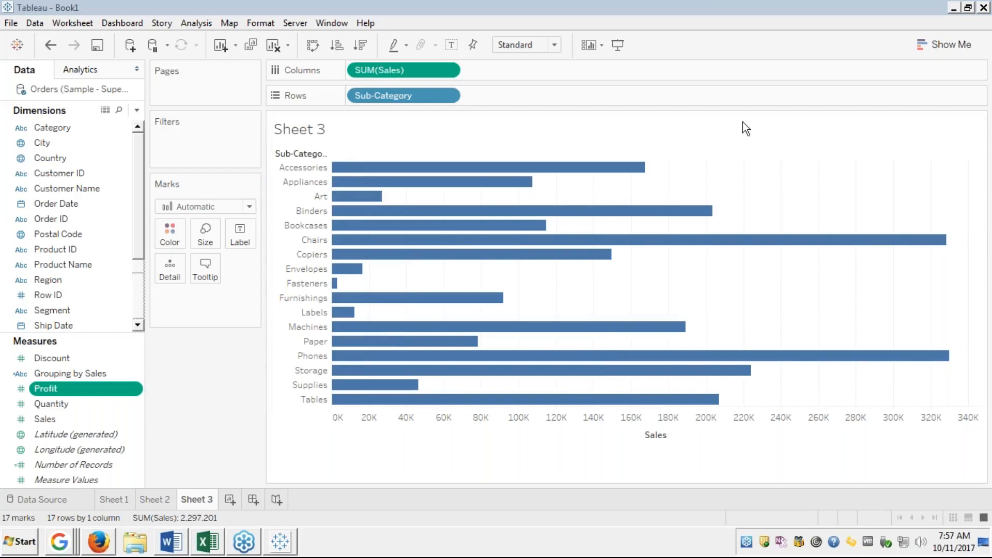
{"action": "left_click", "coordinate": [64, 374]}
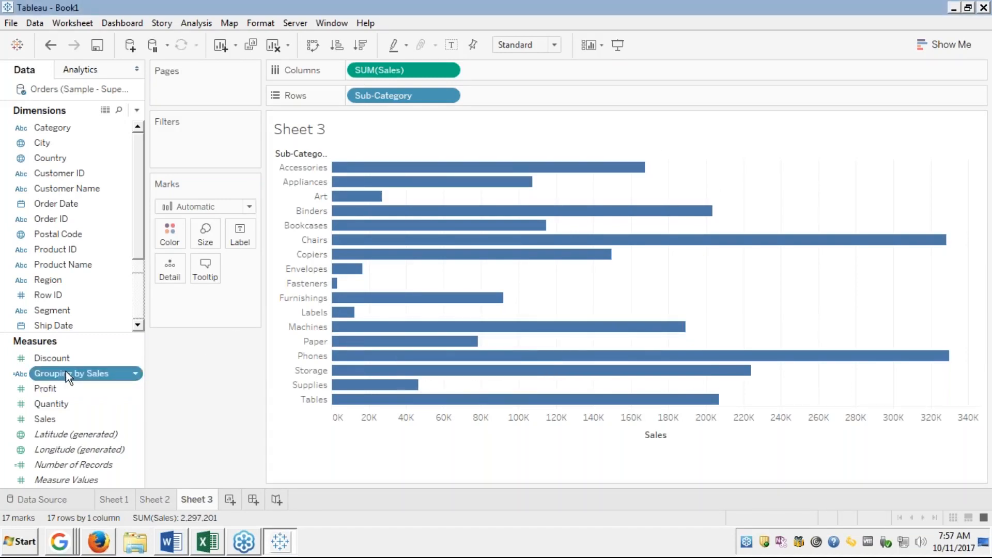
Step: Color the sales bars by Grouping by Sales and turn on highlighting for its color legend
{"action": "left_click_drag", "start_coordinate": [66, 371], "coordinate": [171, 229]}
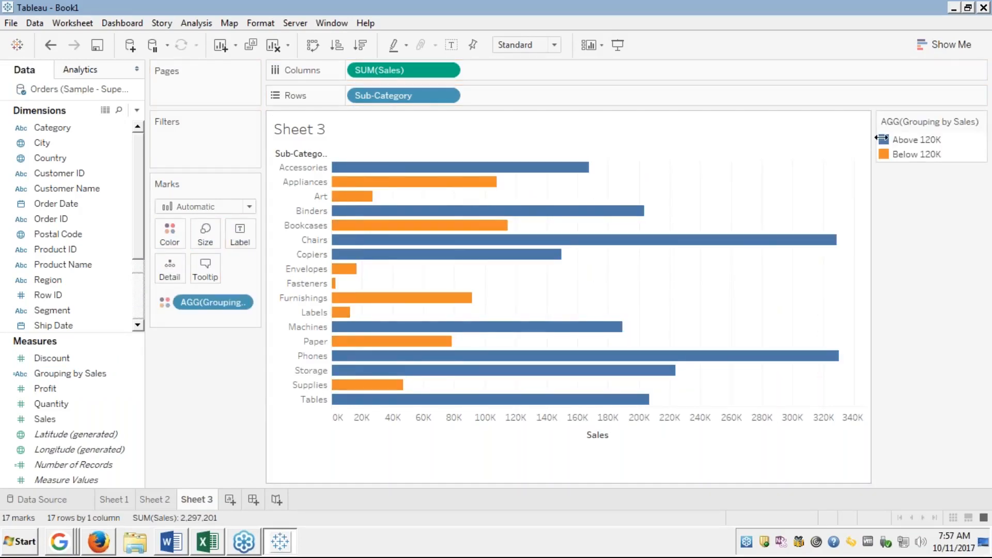
{"action": "left_click", "coordinate": [970, 122]}
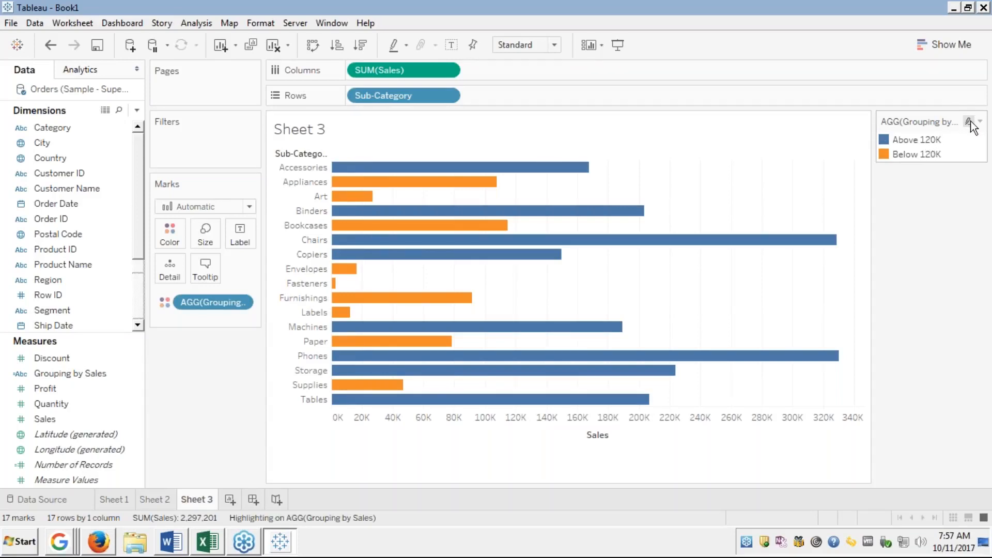
Step: Highlight the Above 120K bars and the Below 120K bars in turn through the color legend
{"action": "left_click", "coordinate": [919, 138]}
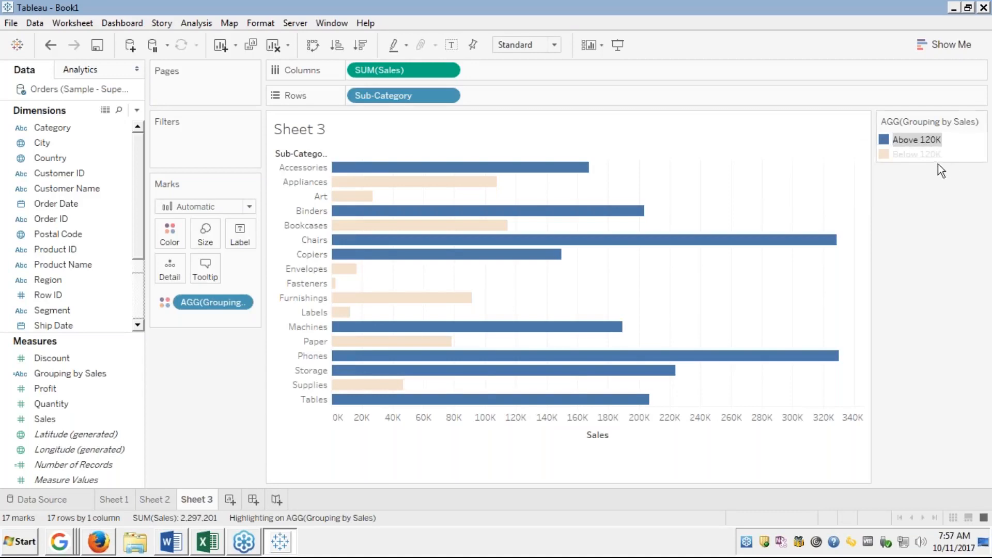
{"action": "left_click", "coordinate": [926, 156]}
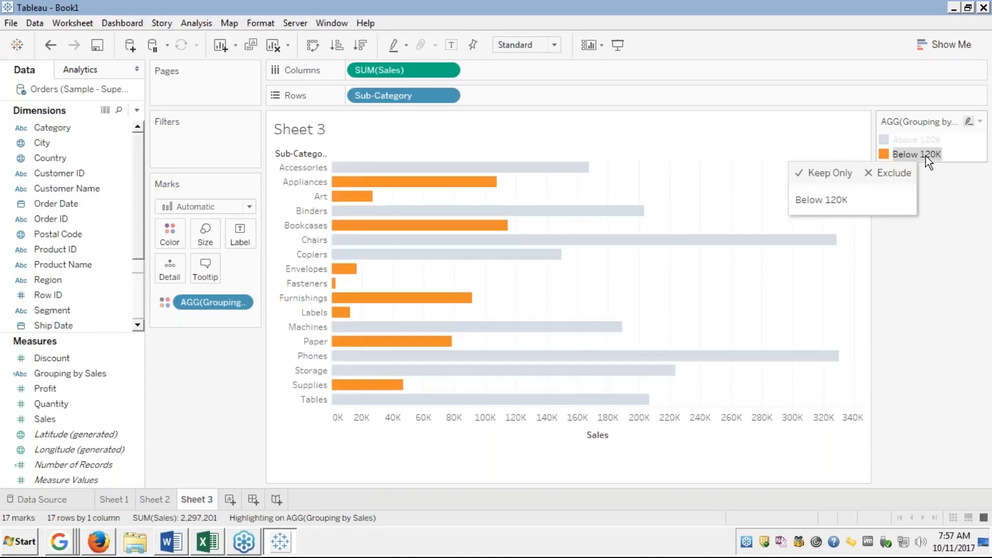
{"action": "left_click", "coordinate": [917, 154]}
{"action": "left_click", "coordinate": [916, 154]}
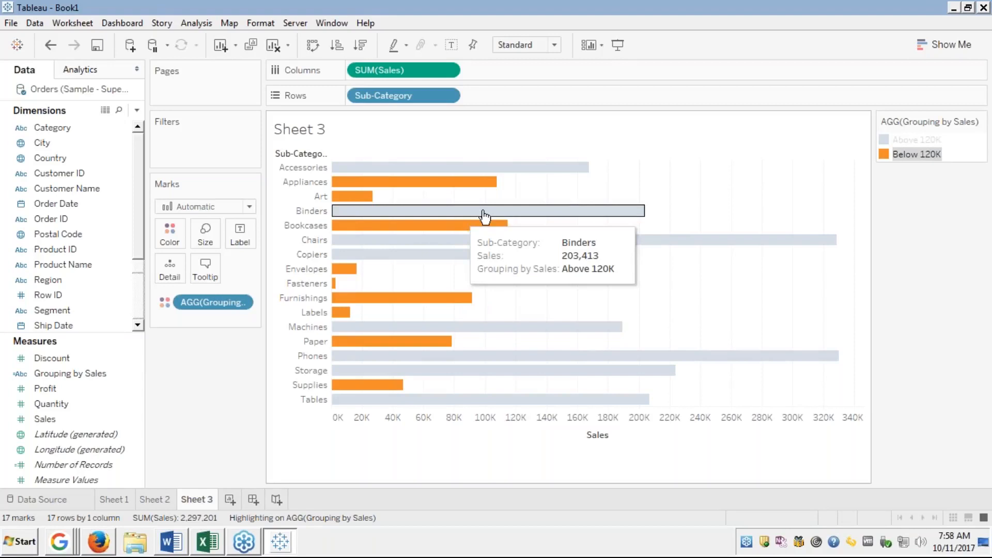
{"action": "mouse_move", "coordinate": [906, 155]}
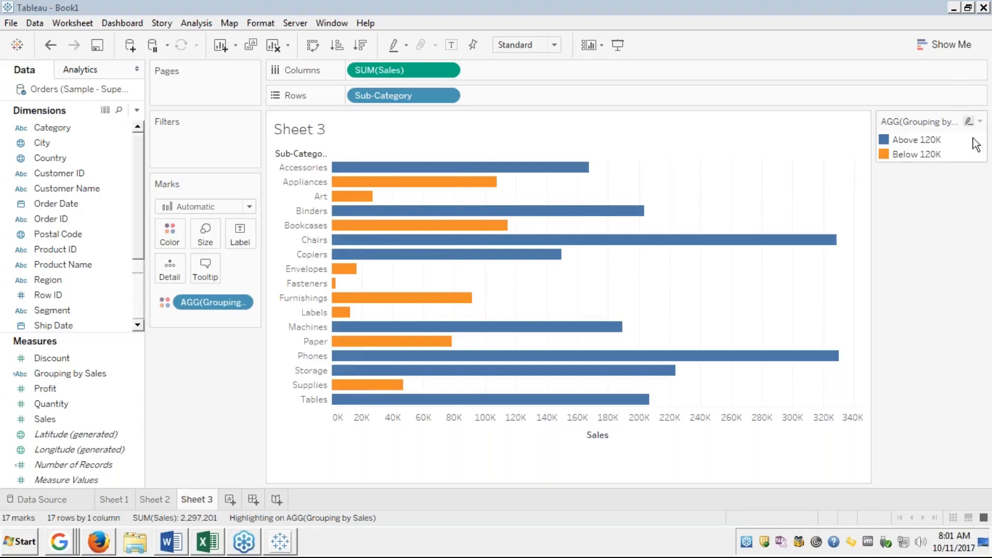
{"action": "mouse_move", "coordinate": [923, 141]}
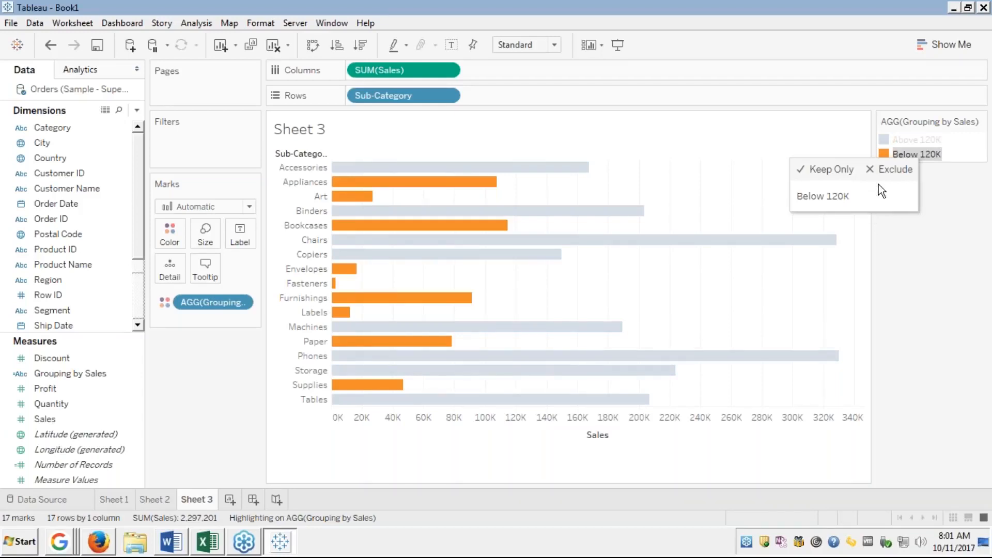
{"action": "left_click", "coordinate": [930, 155]}
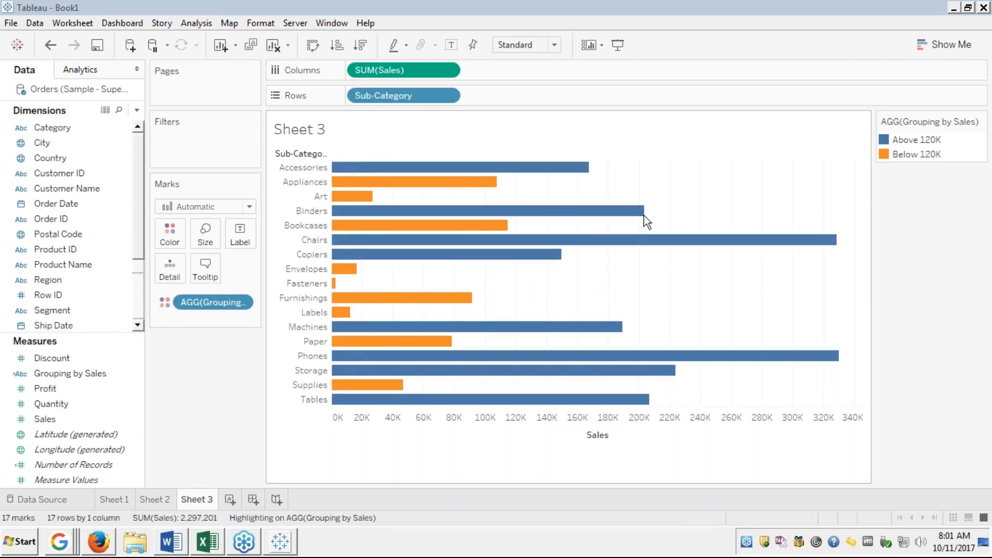
Step: Try showing the sales as circle views with the marks colored by Grouping by Sales instead of Sub-Category
{"action": "left_click", "coordinate": [936, 43]}
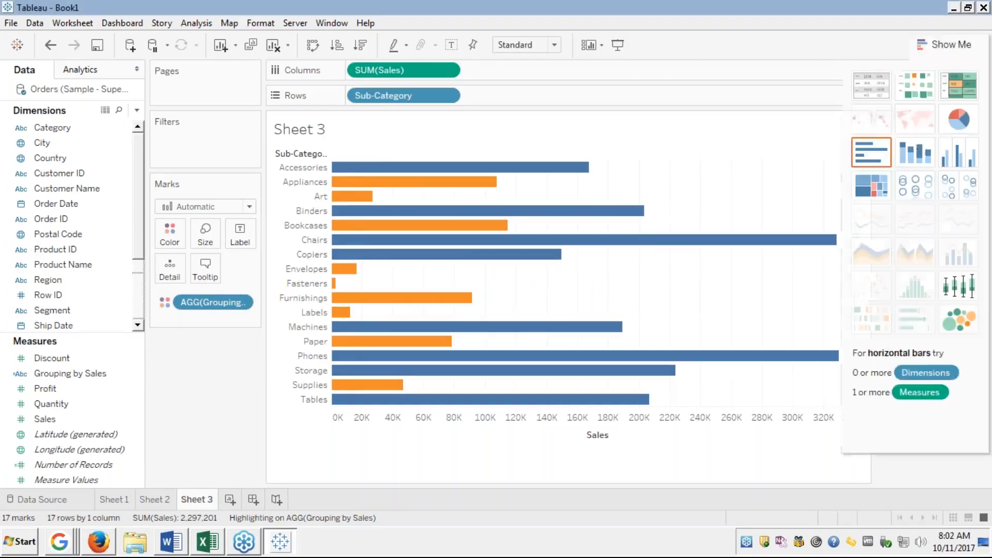
{"action": "left_click", "coordinate": [911, 192]}
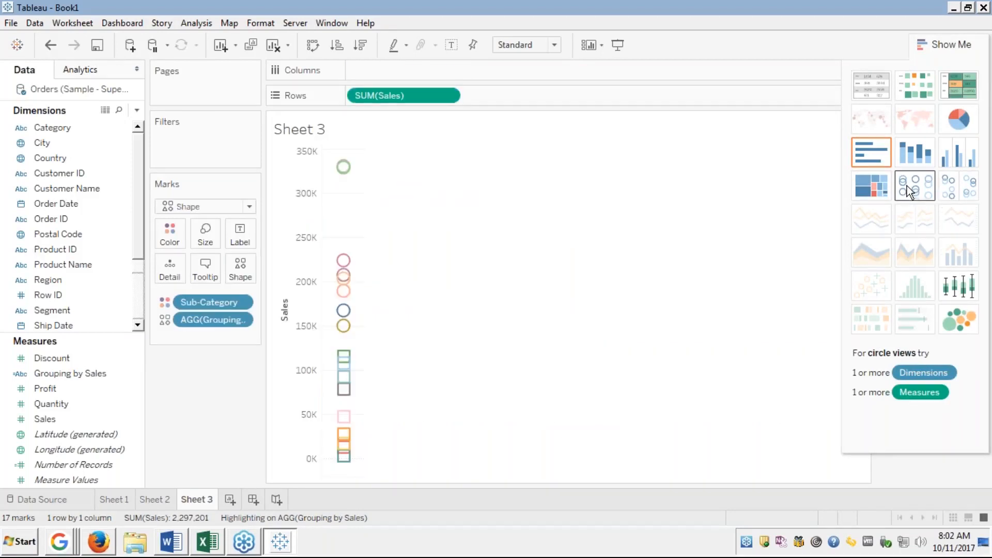
{"action": "left_click", "coordinate": [923, 43]}
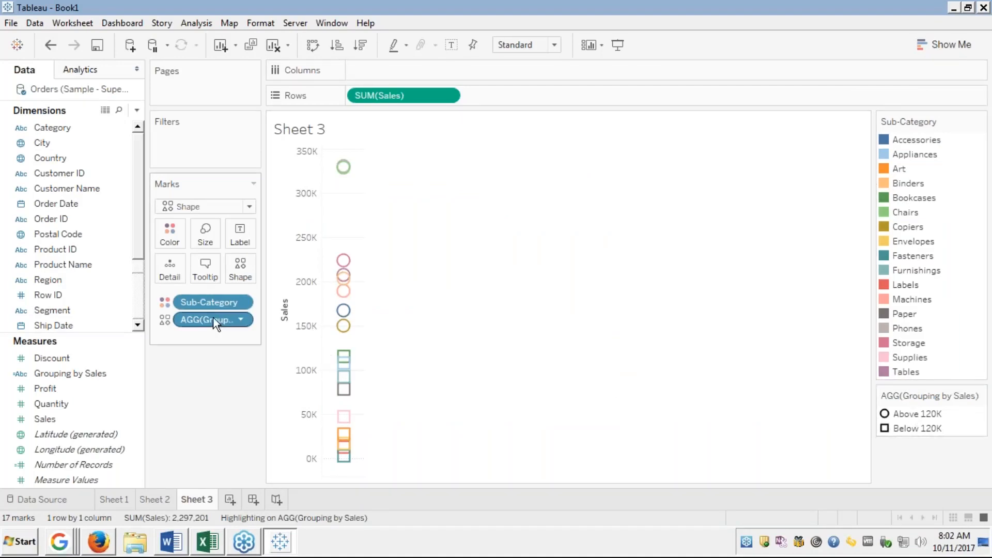
{"action": "left_click_drag", "start_coordinate": [194, 319], "coordinate": [173, 232]}
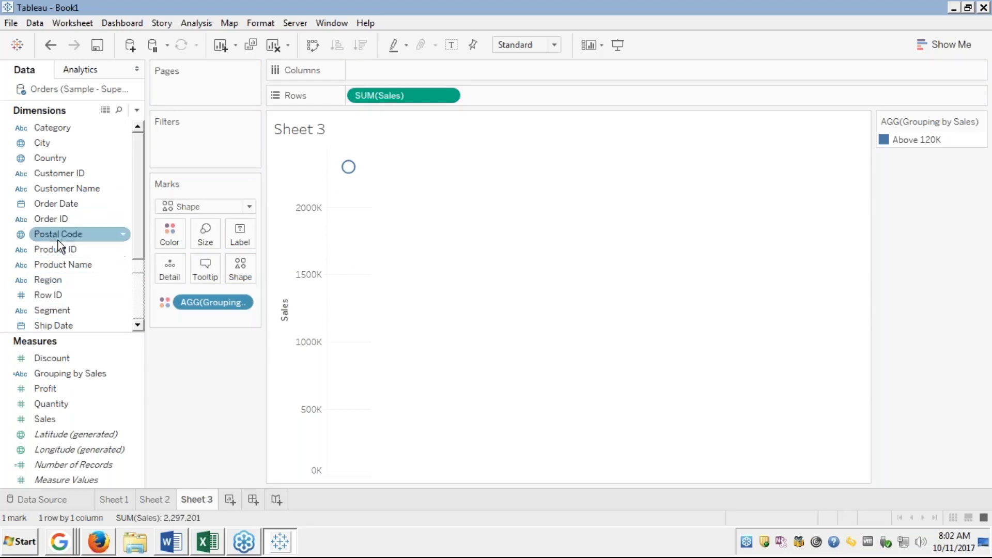
Step: Try splitting the circle view by Product Name on Columns, check its color legend, and take Product Name off again
{"action": "left_click", "coordinate": [60, 267]}
{"action": "mouse_move", "coordinate": [59, 267]}
{"action": "left_mouse_down"}
{"action": "mouse_move", "coordinate": [374, 124]}
{"action": "mouse_move", "coordinate": [385, 70]}
{"action": "left_mouse_up"}
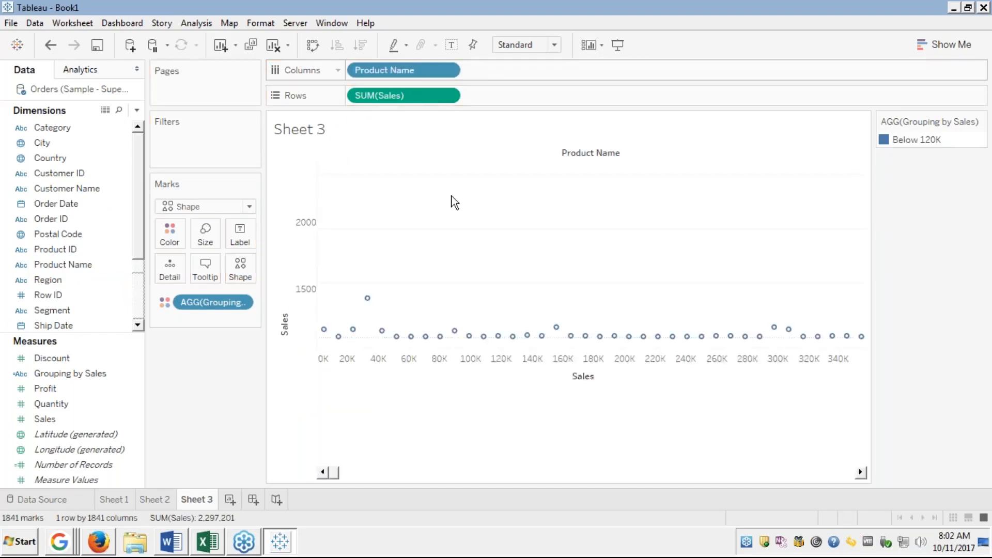
{"action": "left_click", "coordinate": [910, 141]}
{"action": "left_click", "coordinate": [911, 141]}
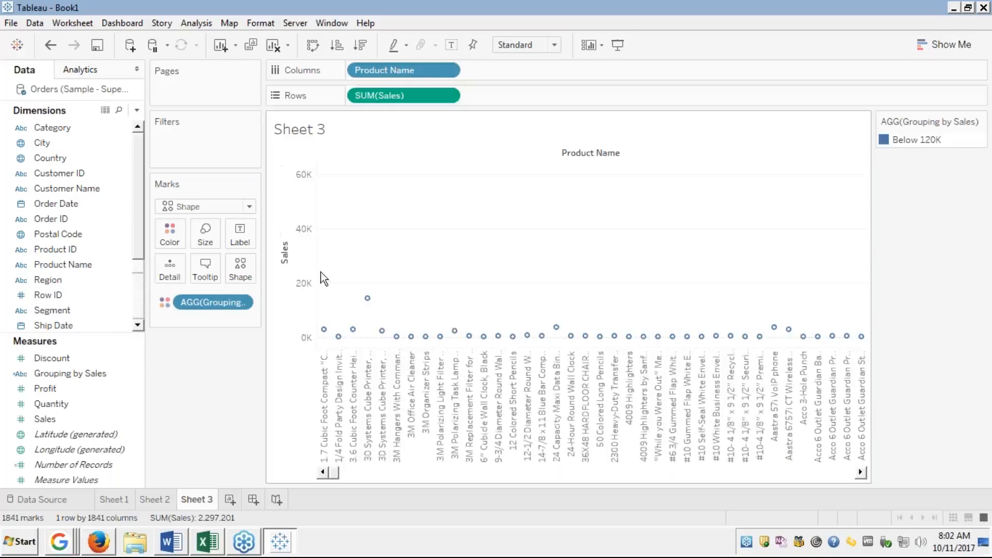
{"action": "left_click_drag", "start_coordinate": [404, 71], "coordinate": [211, 362]}
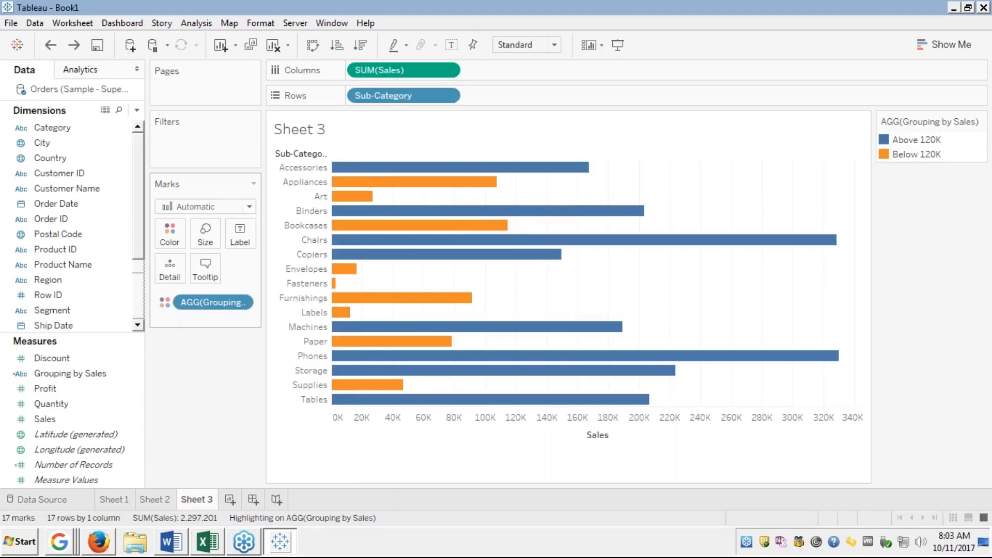
Step: Switch to the Module 3 presentation in Firefox and view the Calculated Group slides 39 and 41 in full screen
{"action": "key", "text": "alt+Tab"}
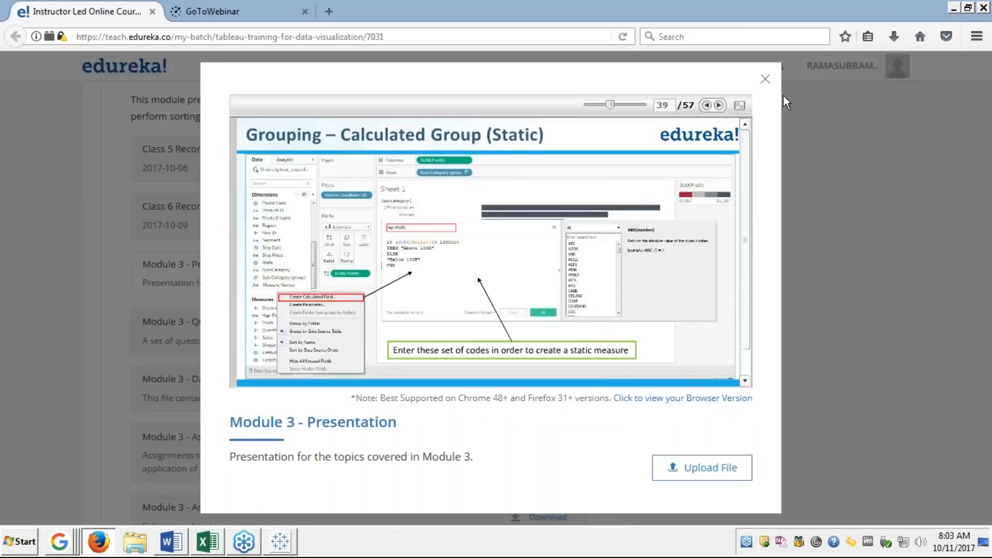
{"action": "left_click", "coordinate": [741, 107]}
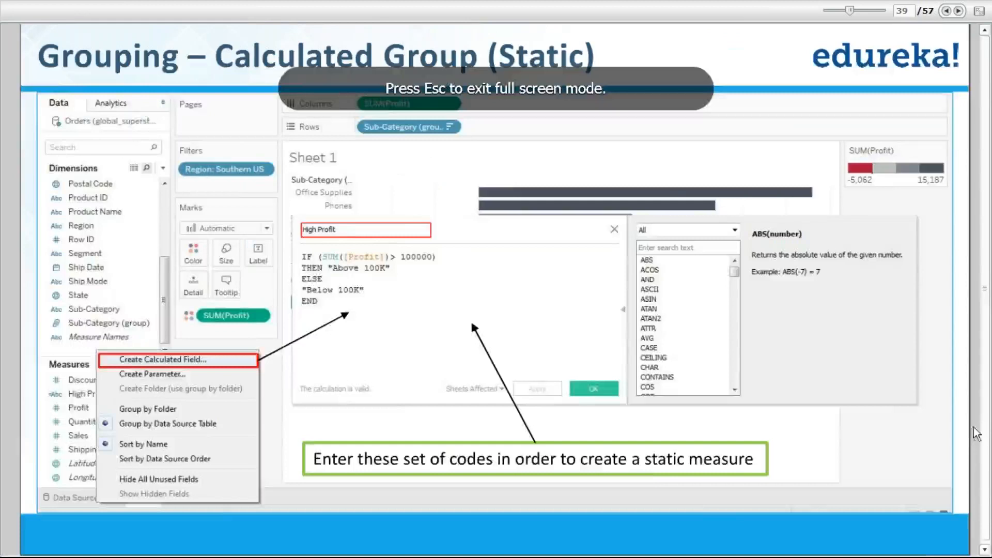
{"action": "key", "text": "Escape"}
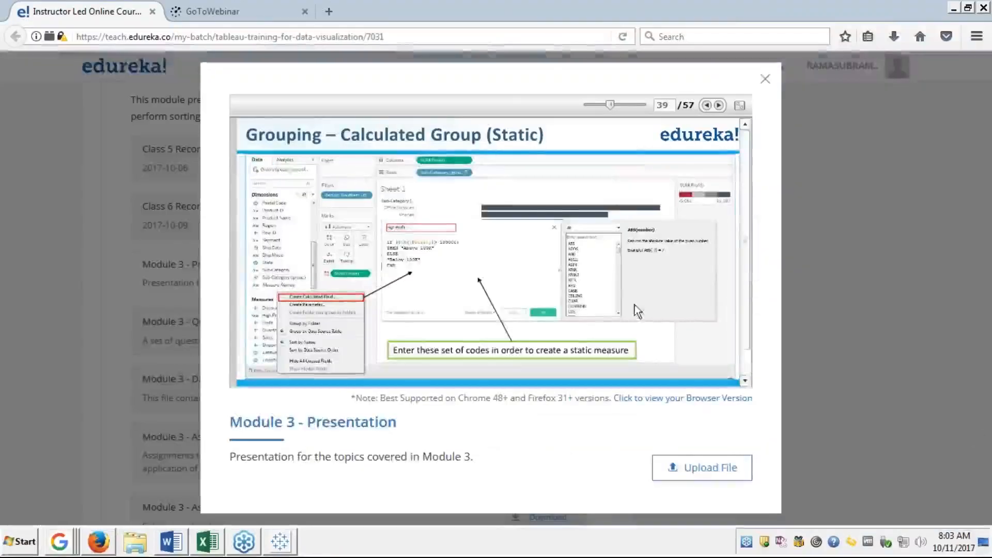
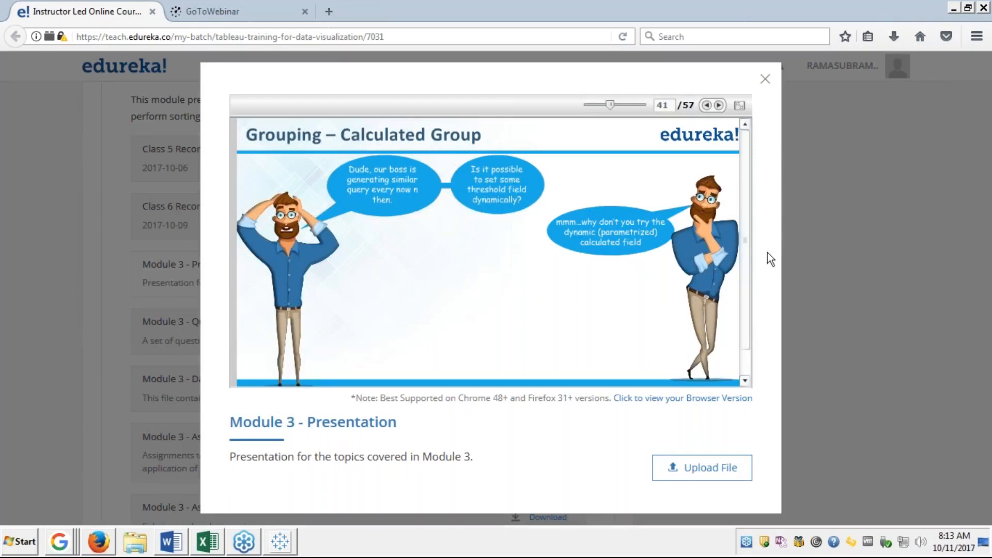
{"action": "left_click", "coordinate": [739, 106]}
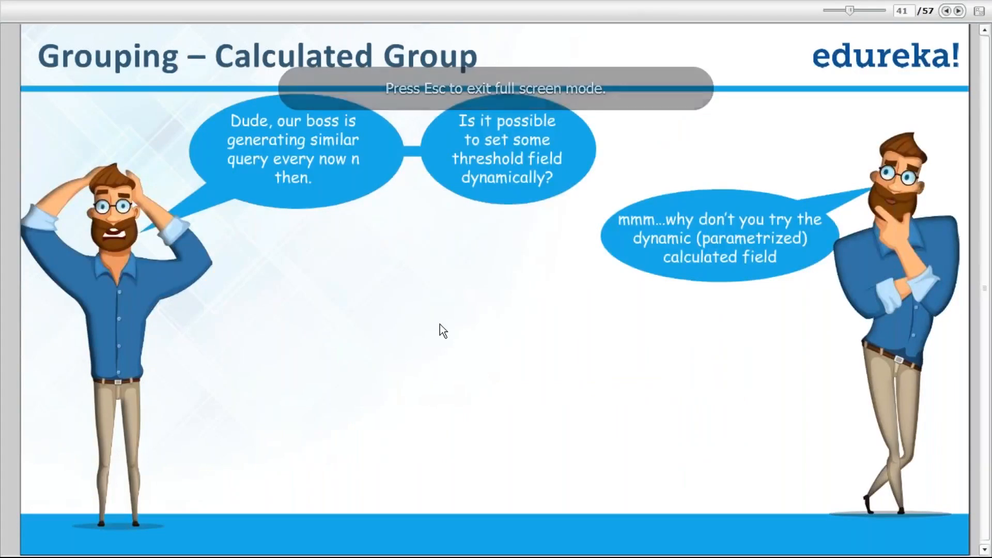
{"action": "key", "text": "alt+Tab"}
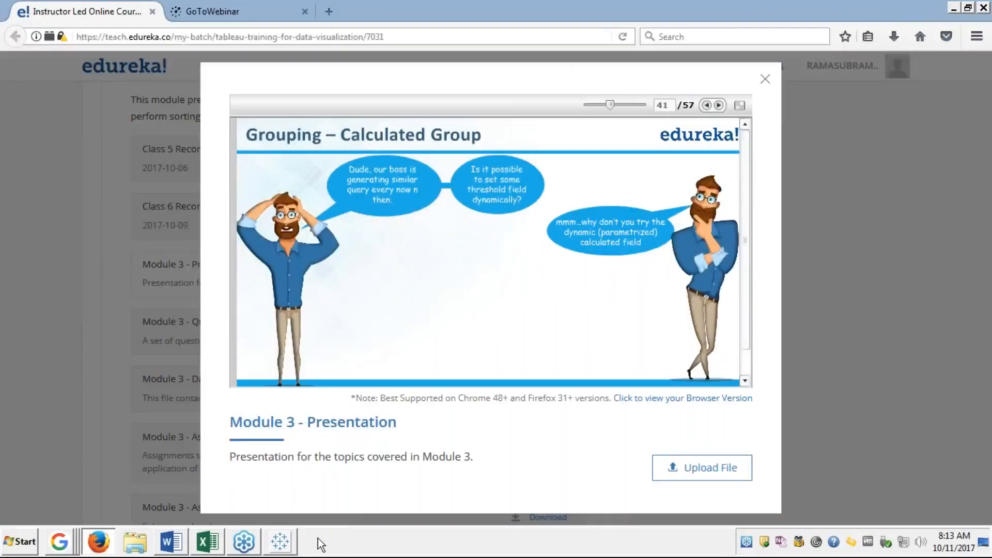
Step: Switch back to Tableau and start a new parameter named Threshold
{"action": "left_click", "coordinate": [286, 546]}
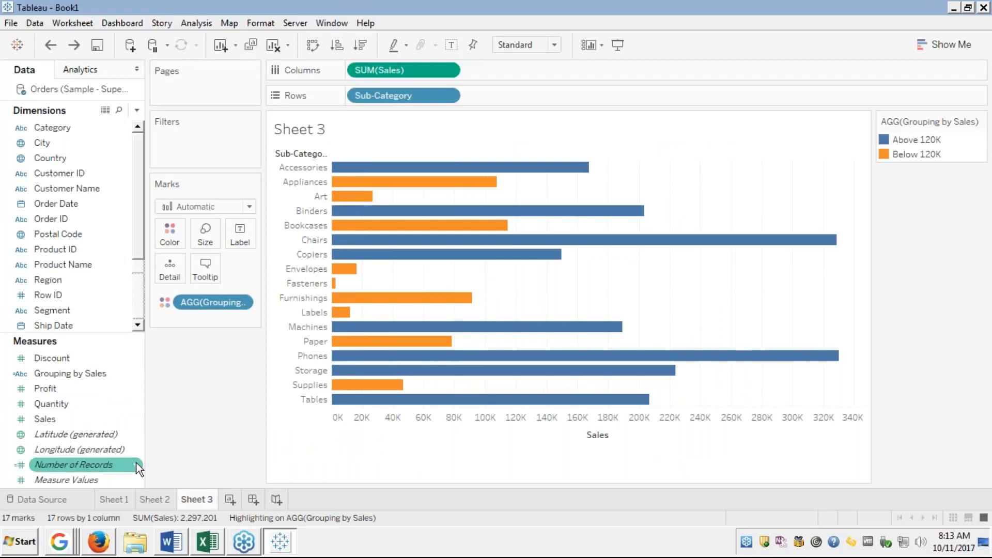
{"action": "scroll", "coordinate": [138, 321], "scroll_direction": "down", "scroll_amount": 2}
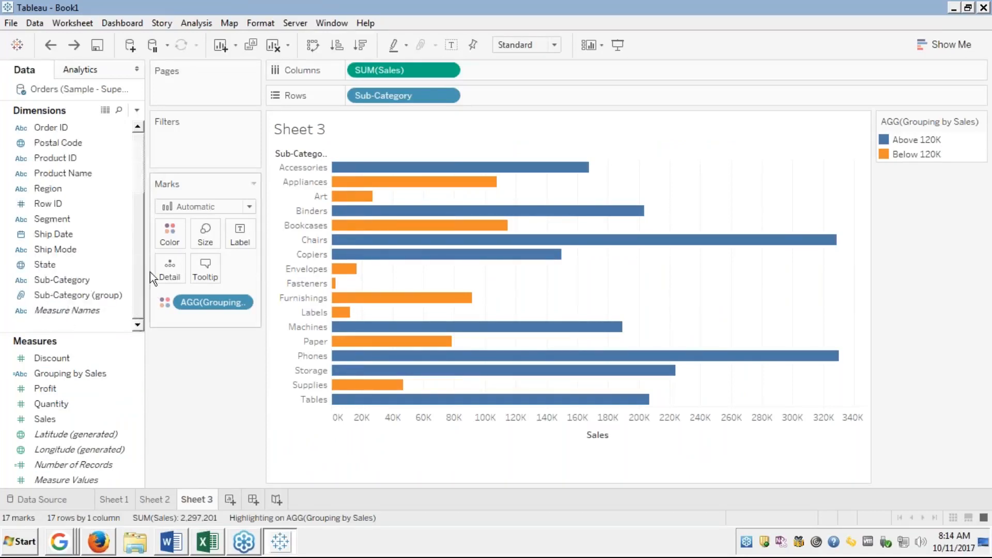
{"action": "scroll", "coordinate": [138, 158], "scroll_direction": "up", "scroll_amount": 2}
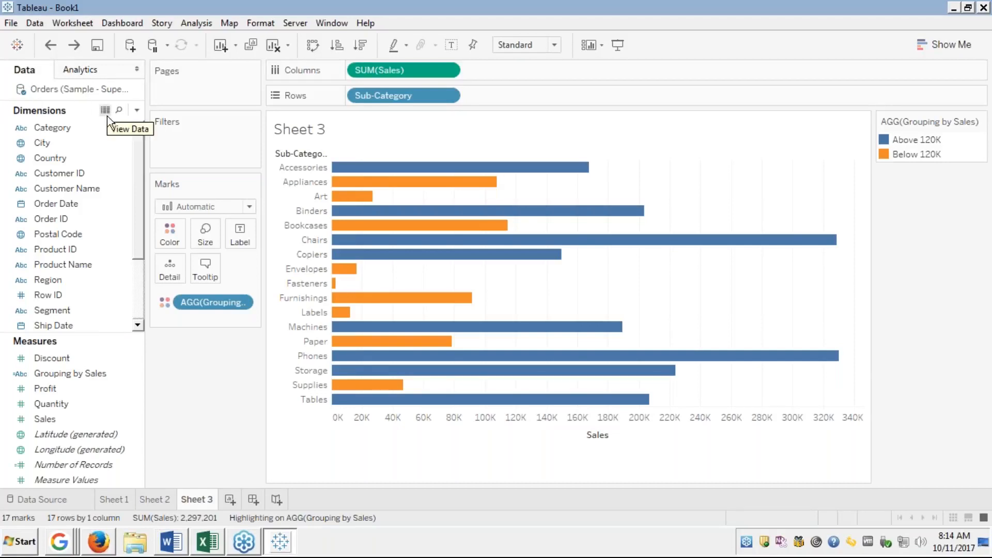
{"action": "left_click", "coordinate": [137, 112]}
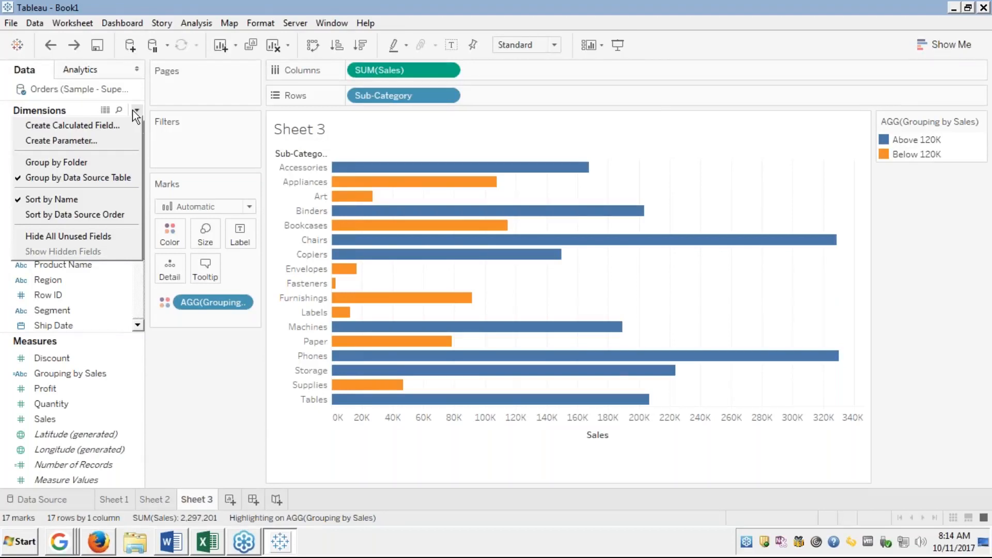
{"action": "left_click", "coordinate": [71, 139]}
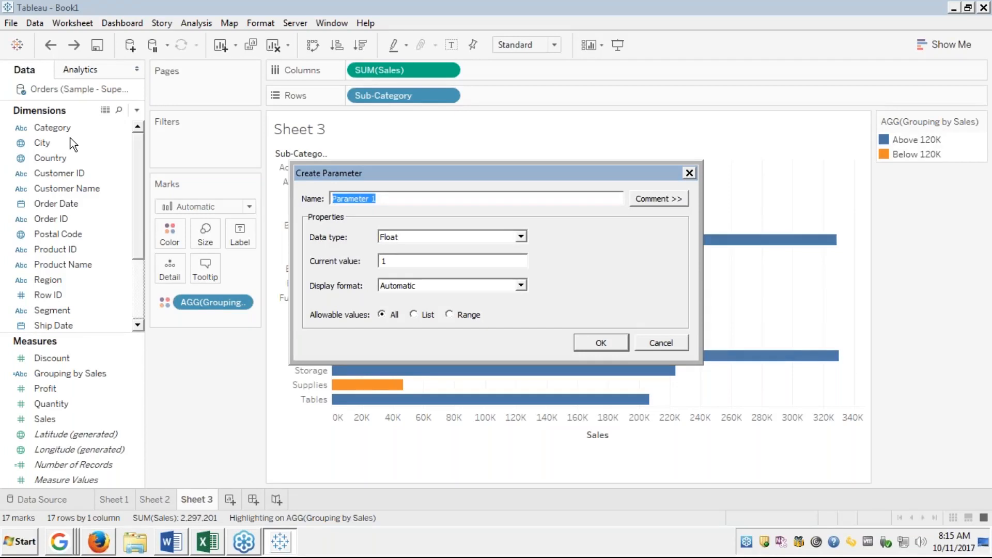
{"action": "type", "text": "Threshold"}
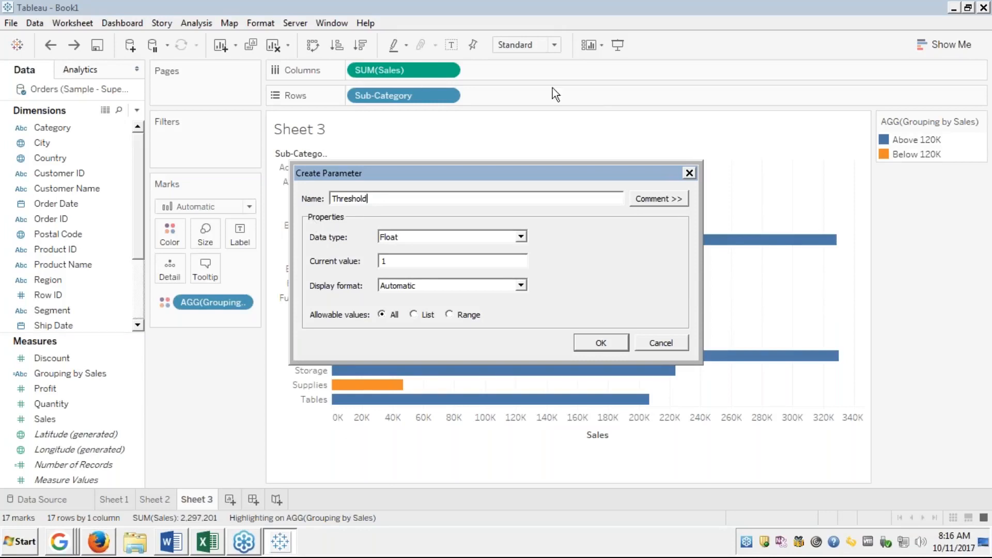
{"action": "left_click", "coordinate": [978, 425]}
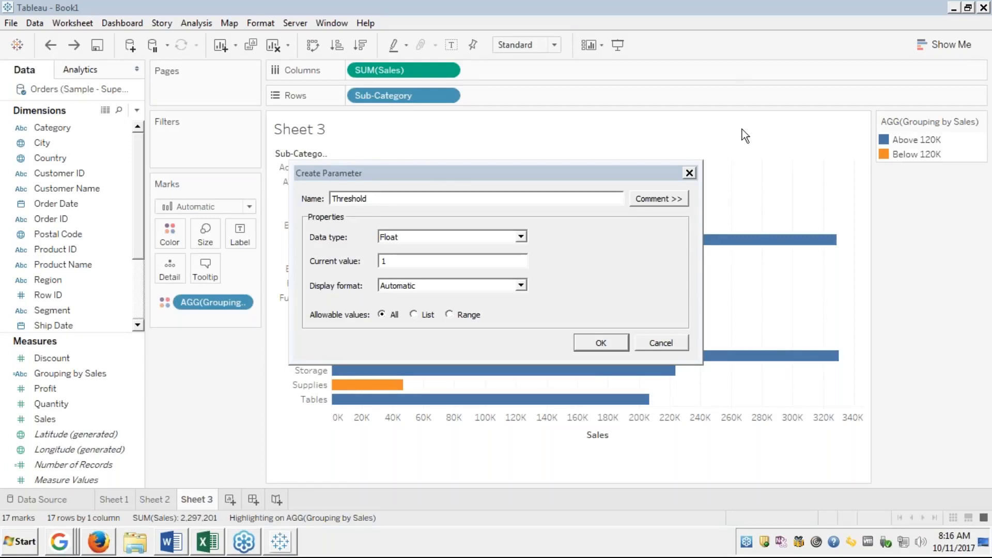
{"action": "left_click", "coordinate": [377, 190]}
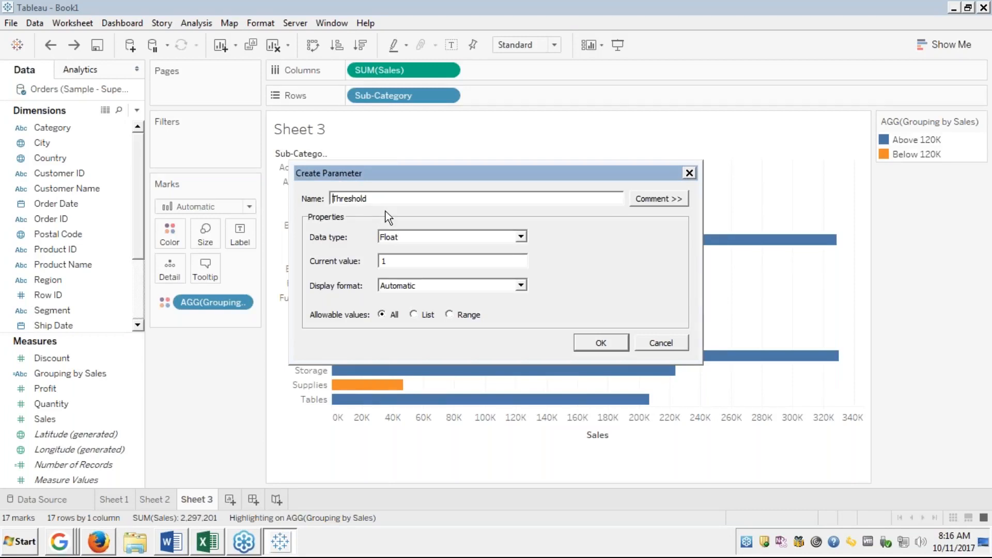
Step: Set the Threshold parameter's data type to Integer
{"action": "left_click", "coordinate": [427, 237]}
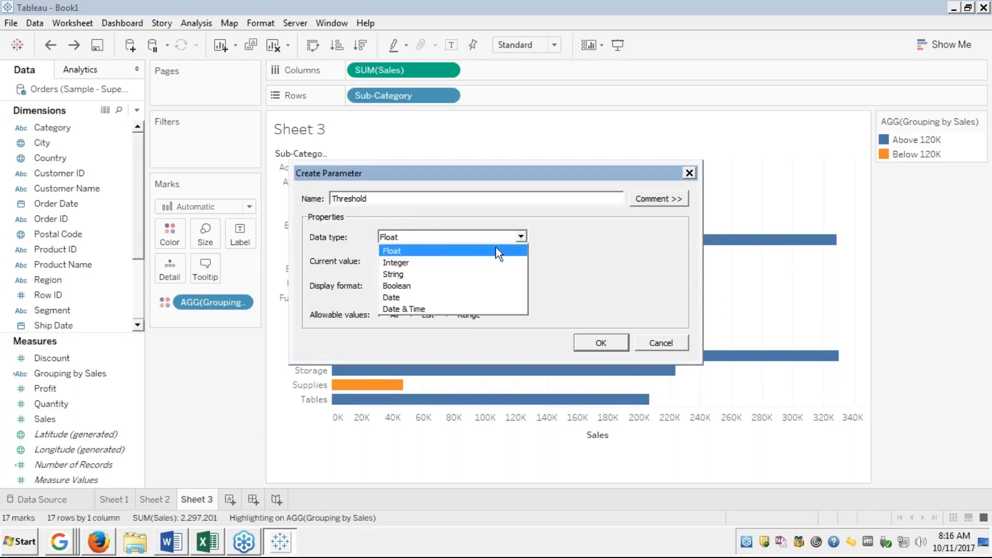
{"action": "left_click", "coordinate": [466, 253]}
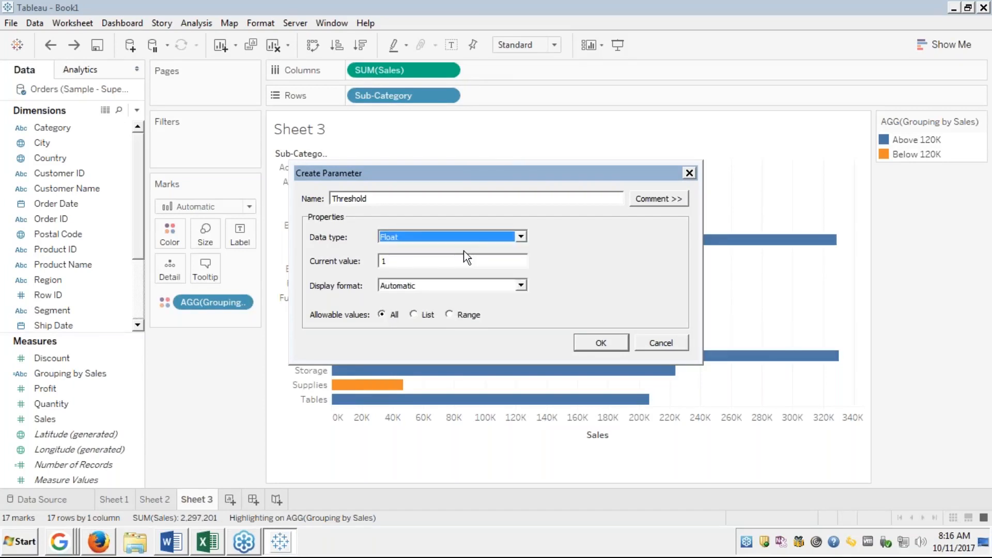
{"action": "left_click", "coordinate": [468, 240]}
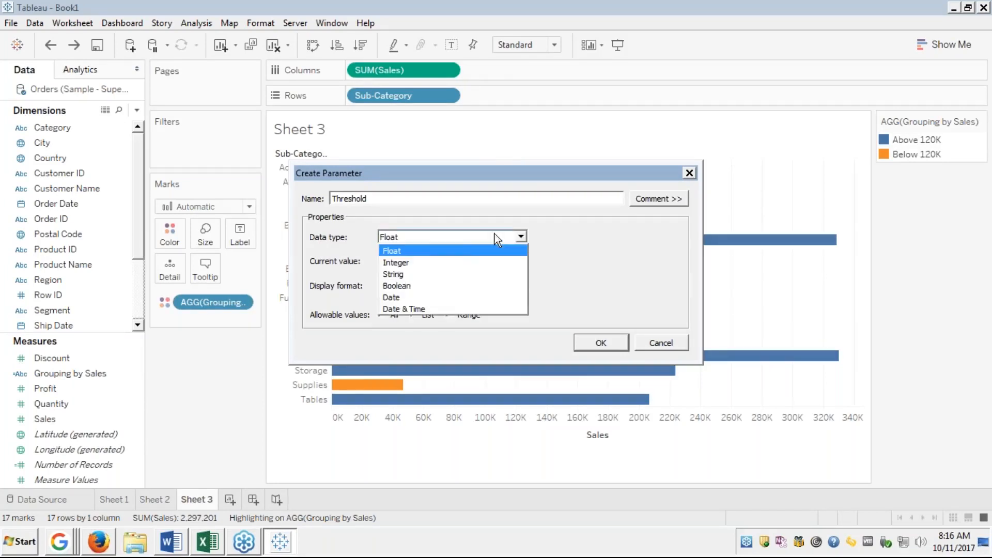
{"action": "left_click", "coordinate": [407, 262]}
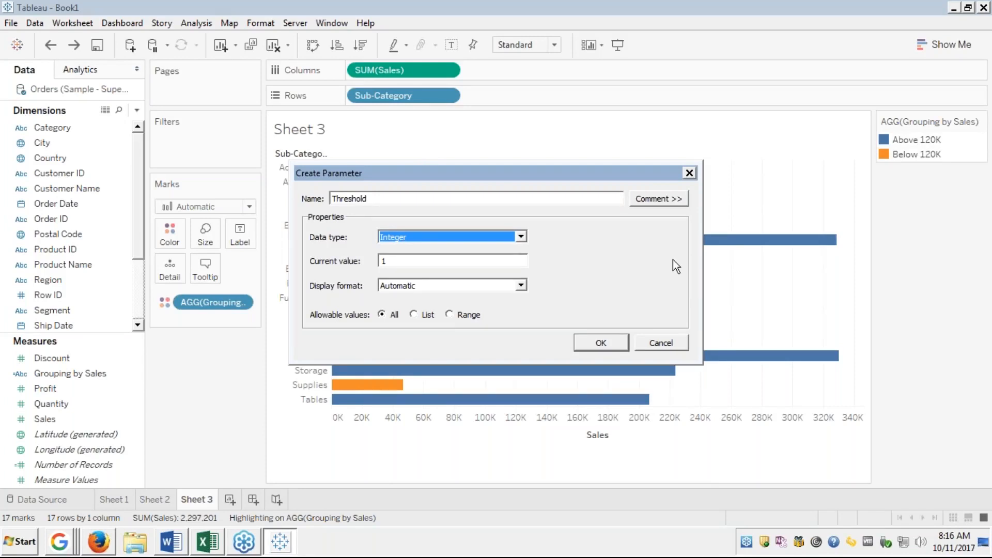
Step: Set the Threshold parameter's display format to Currency (Custom) with two decimal places and create the parameter
{"action": "left_click", "coordinate": [522, 284]}
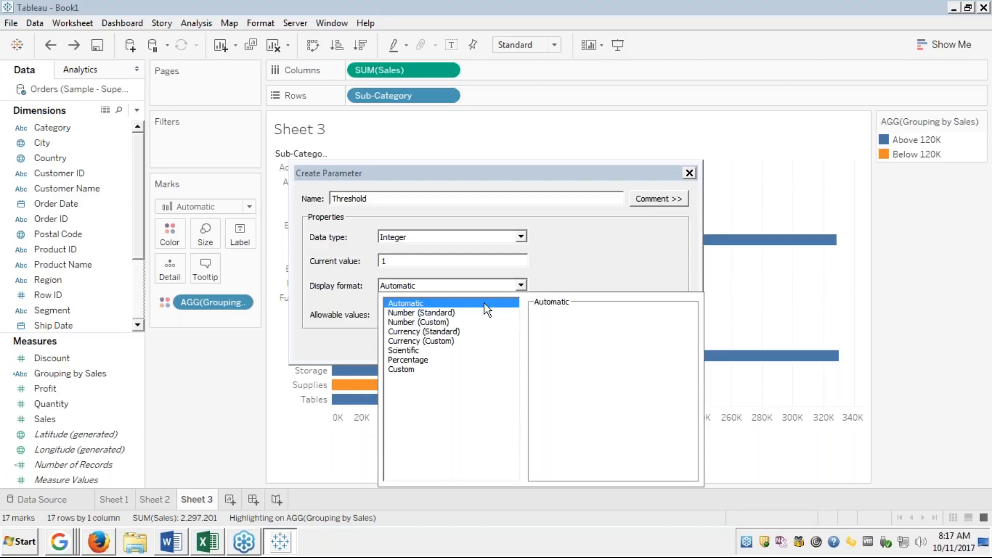
{"action": "left_click", "coordinate": [406, 343]}
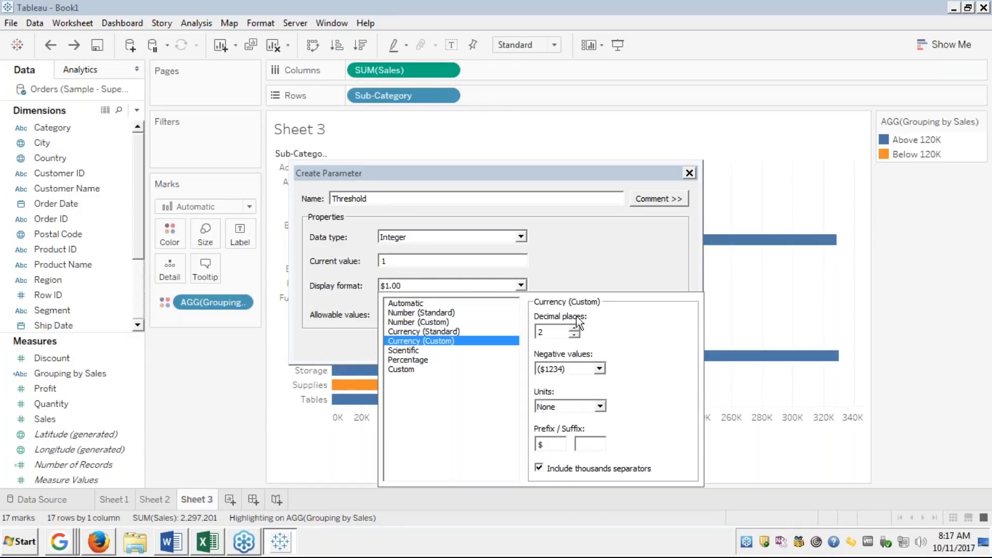
{"action": "left_click", "coordinate": [604, 253]}
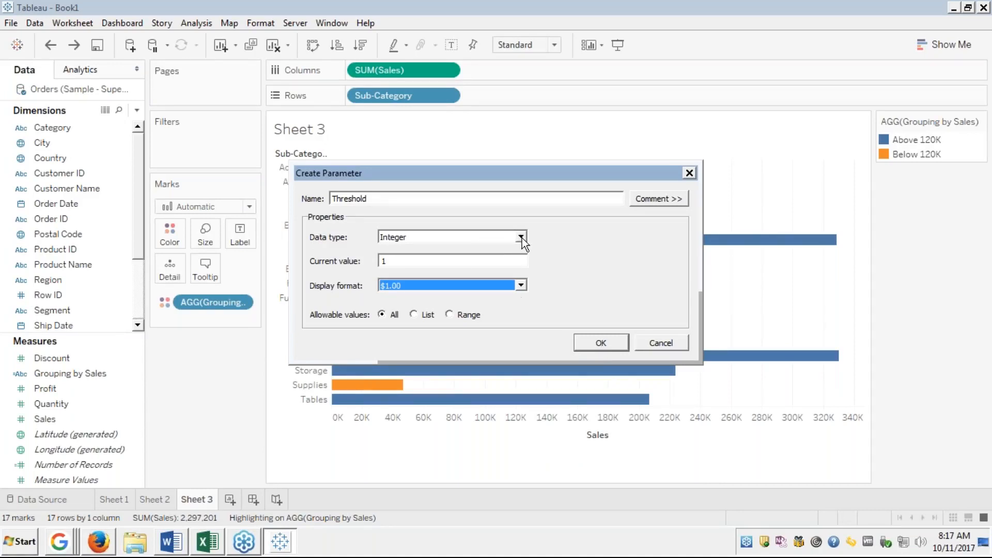
{"action": "left_click", "coordinate": [434, 259]}
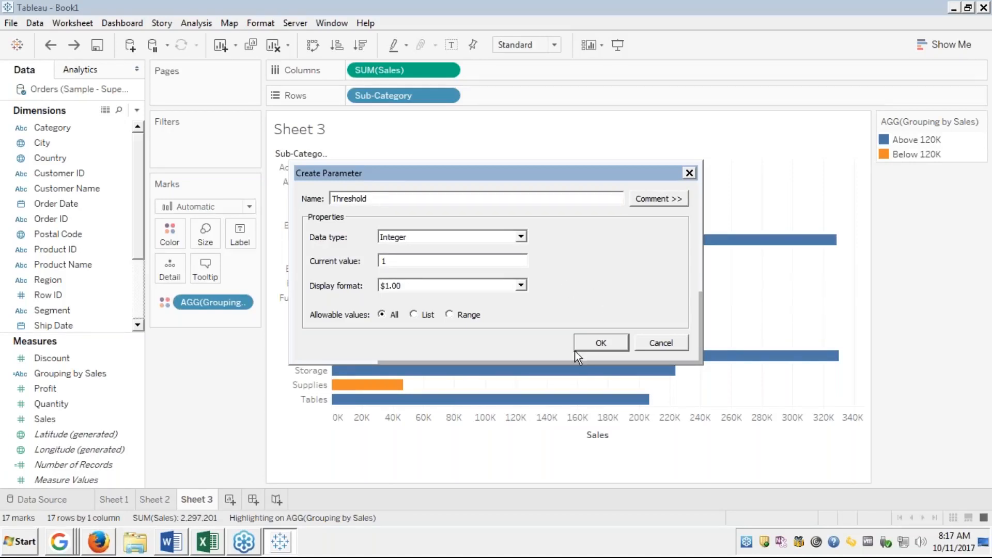
{"action": "left_click", "coordinate": [601, 344]}
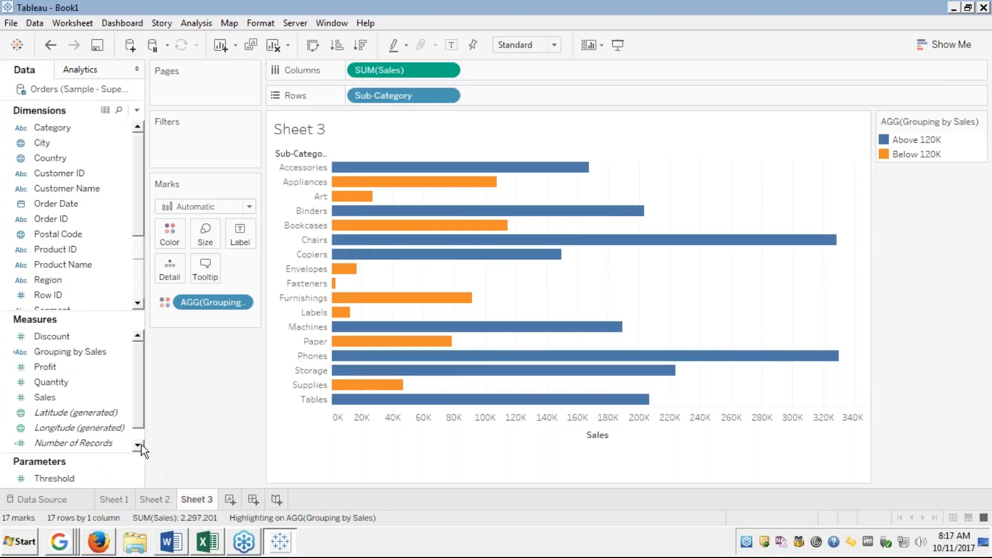
Step: Show the parameter control for Threshold on Sheet 3
{"action": "left_click", "coordinate": [54, 479]}
{"action": "left_click", "coordinate": [55, 478]}
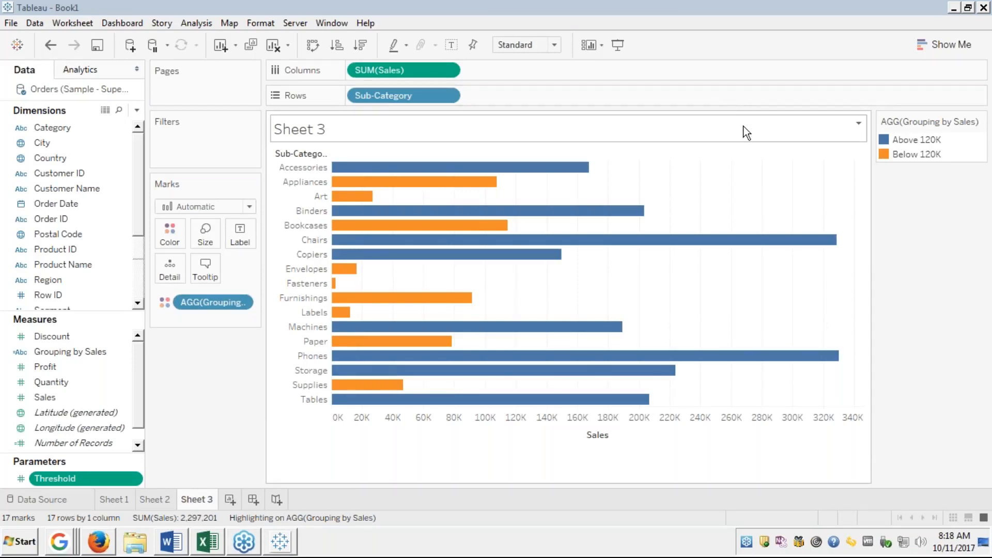
{"action": "right_click", "coordinate": [95, 476]}
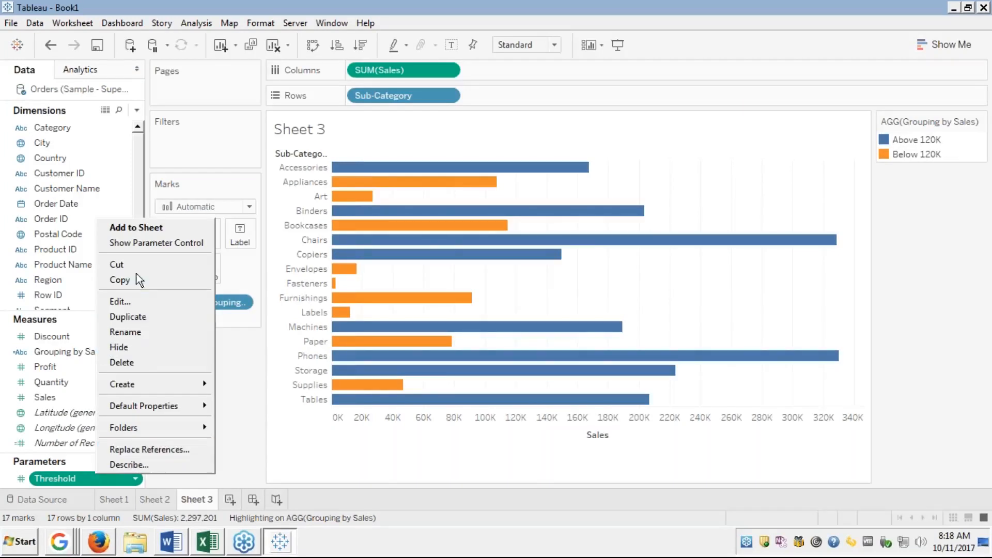
{"action": "left_click", "coordinate": [143, 243]}
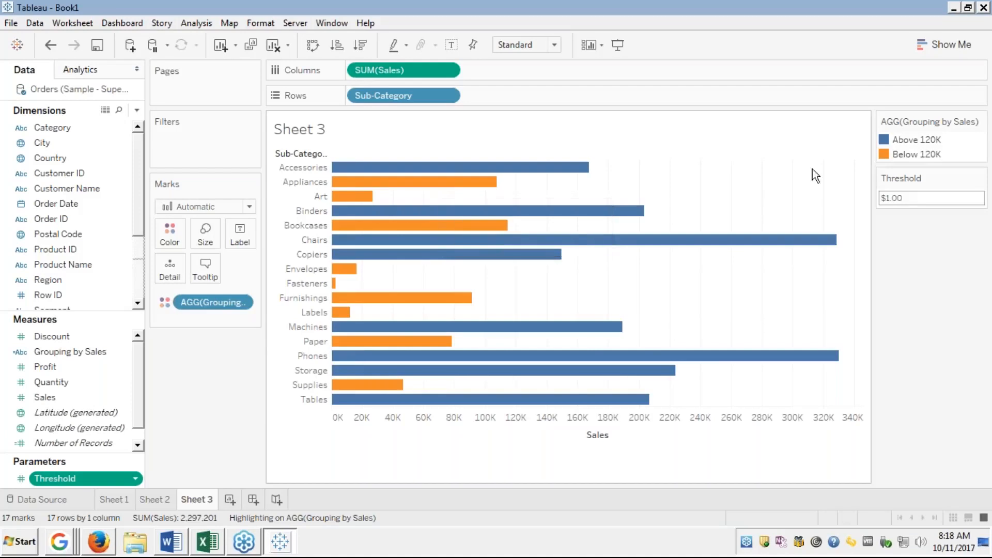
Step: Try Threshold values of 120000 and 10000 in the parameter control
{"action": "left_click", "coordinate": [914, 198]}
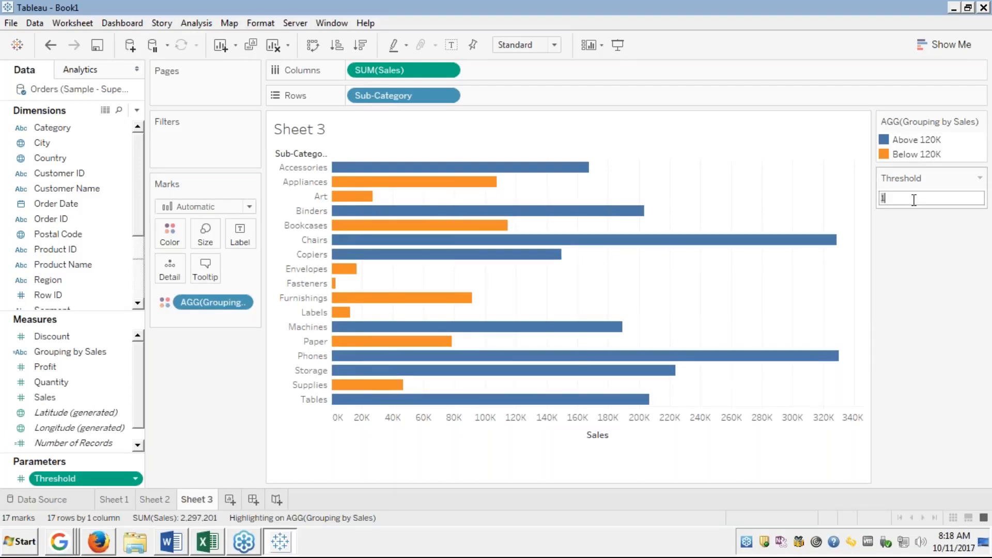
{"action": "type", "text": "120000"}
{"action": "key", "text": "Return"}
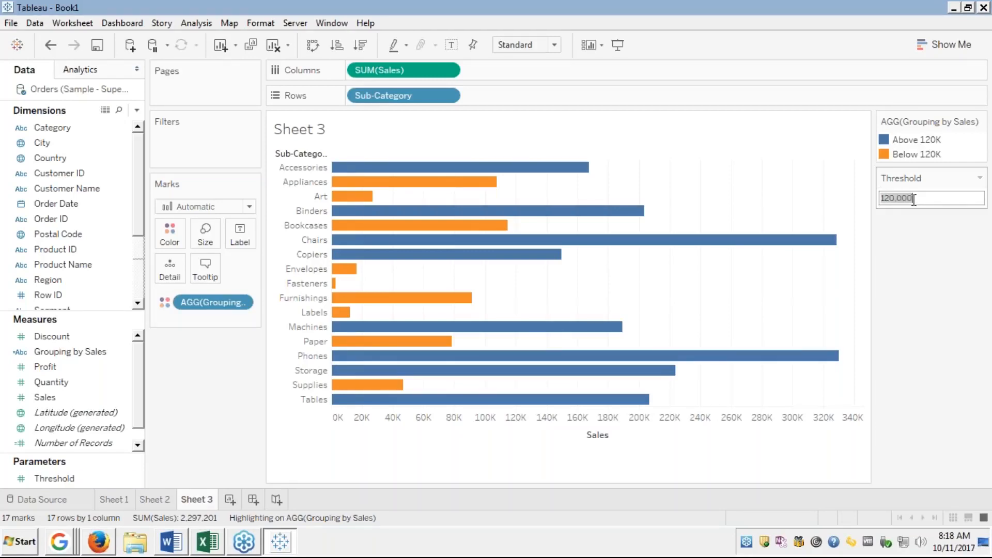
{"action": "type", "text": "10000"}
{"action": "key", "text": "Return"}
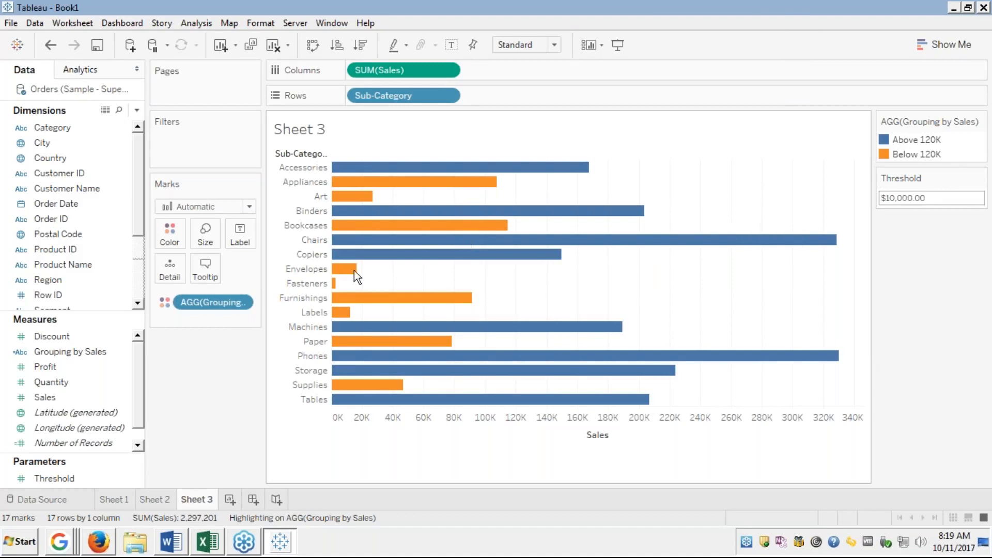
Step: Remove Grouping by Sales from the bars' color and enter Threshold values of 1000 and 500 in turn
{"action": "left_click_drag", "start_coordinate": [189, 302], "coordinate": [85, 303]}
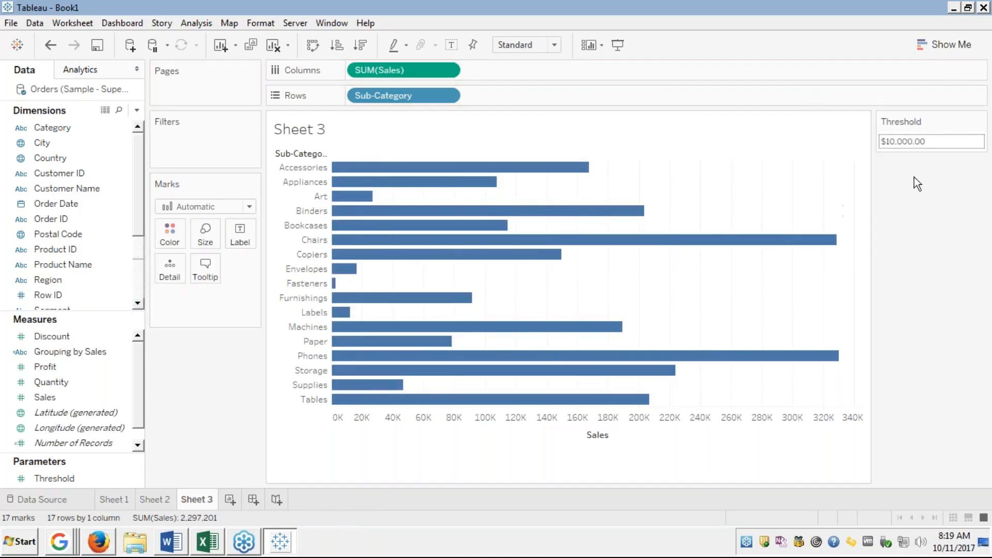
{"action": "left_click", "coordinate": [929, 142]}
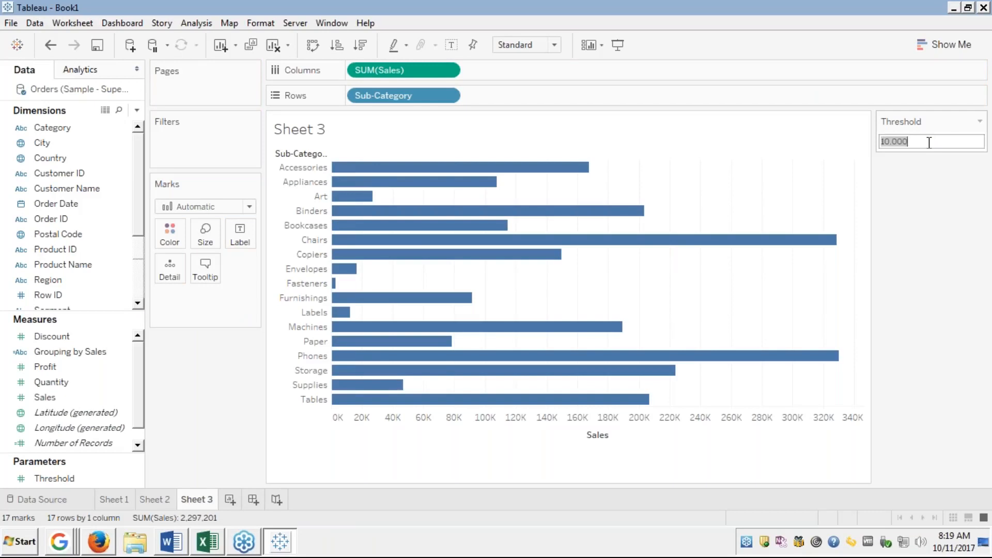
{"action": "key", "text": "BackSpace"}
{"action": "type", "text": "1000"}
{"action": "key", "text": "Return"}
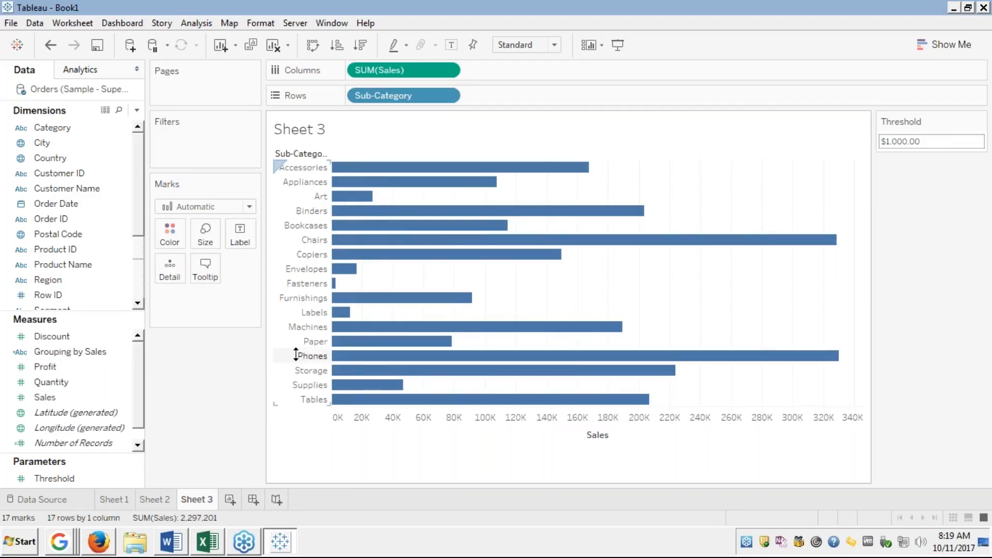
{"action": "left_click", "coordinate": [915, 141]}
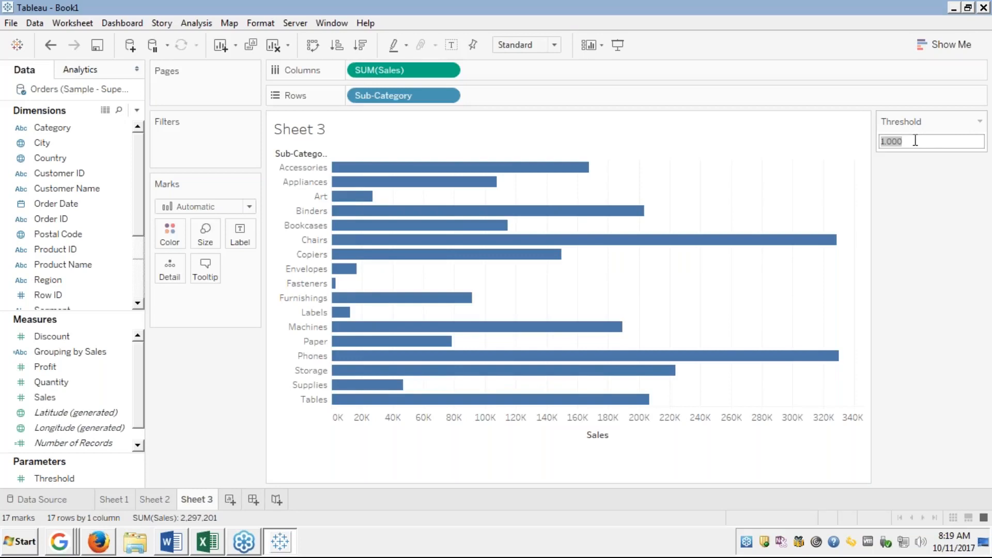
{"action": "type", "text": "500"}
{"action": "key", "text": "Return"}
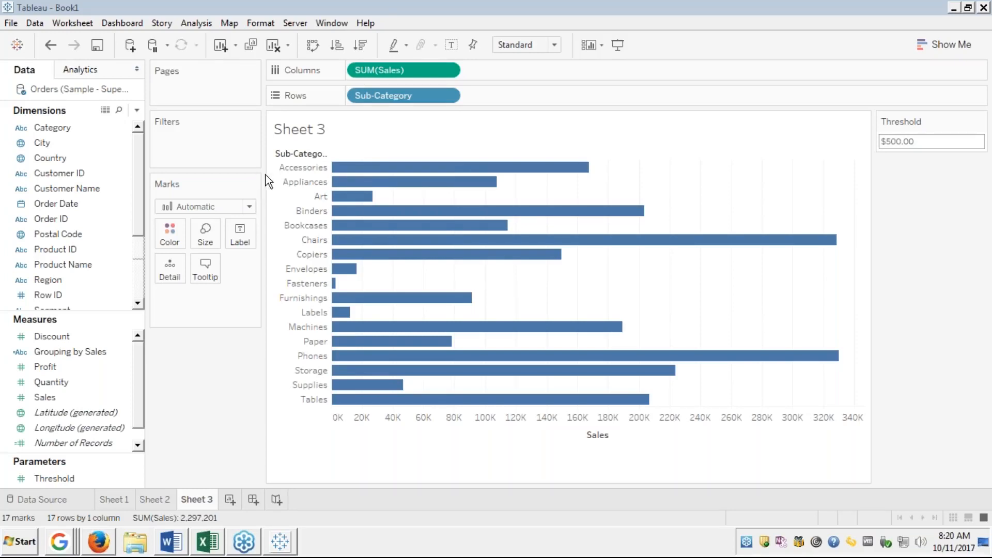
{"action": "left_click", "coordinate": [742, 122]}
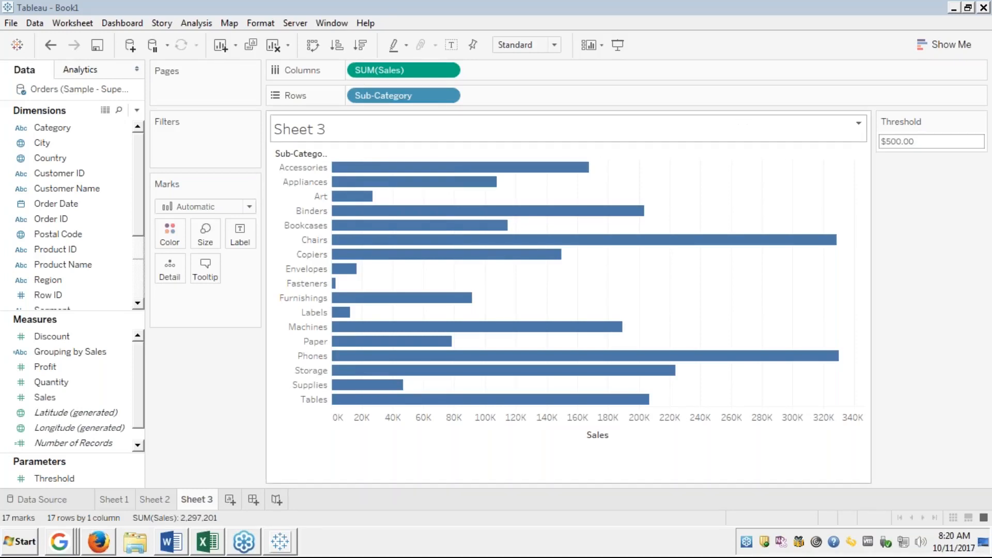
{"action": "left_click", "coordinate": [775, 150]}
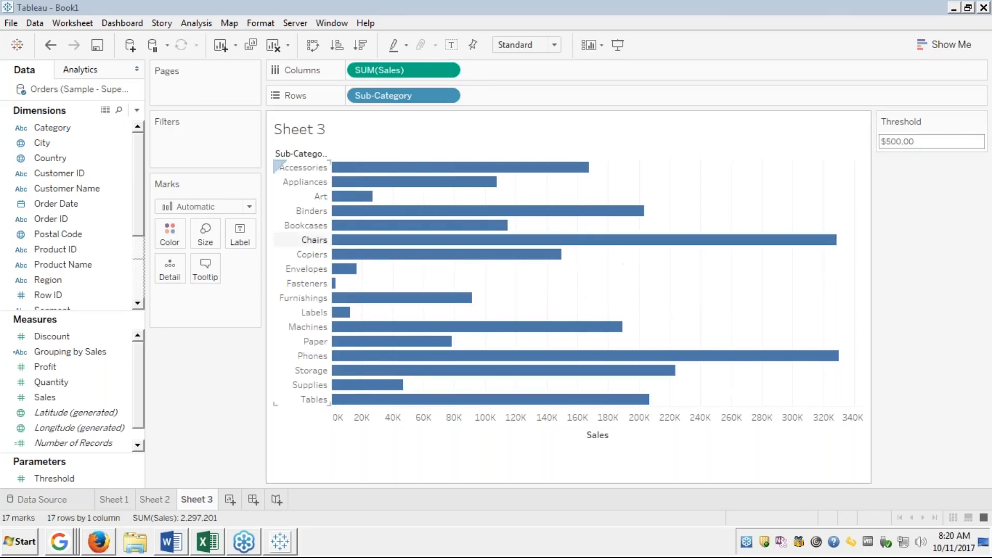
Step: Edit the Grouping by Sales calculation, replacing the fixed 120000 in its IF condition with the [Threshold] parameter
{"action": "left_click", "coordinate": [94, 353]}
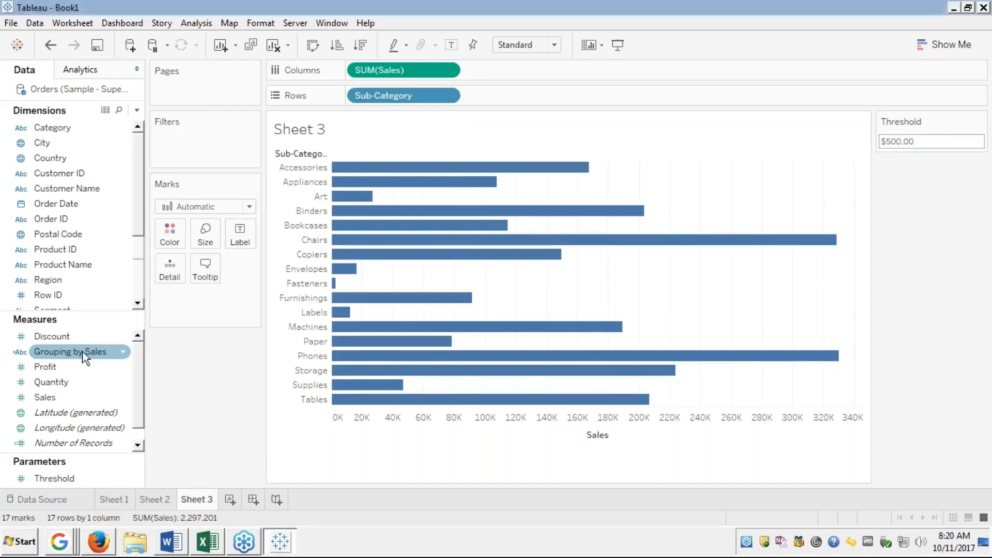
{"action": "right_click", "coordinate": [85, 351]}
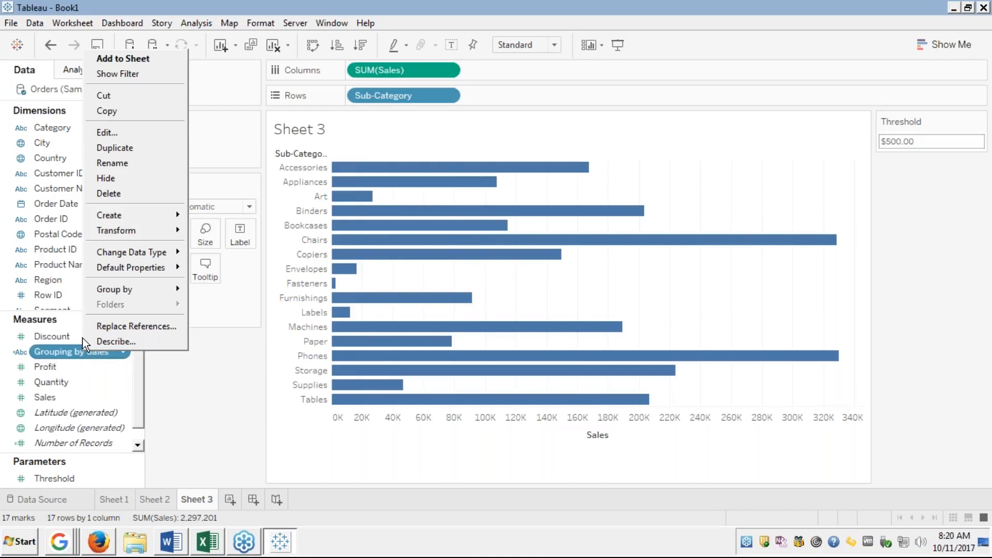
{"action": "left_click", "coordinate": [103, 133]}
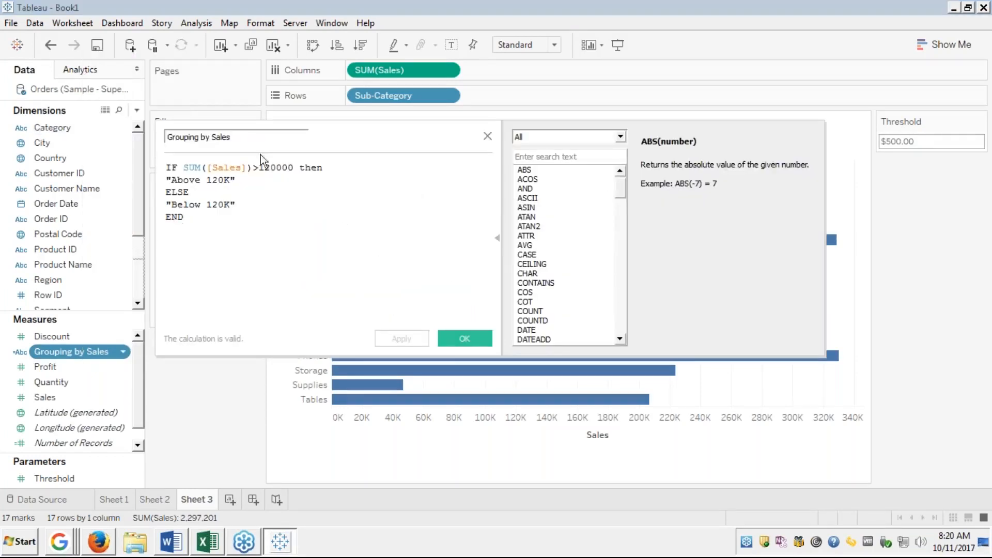
{"action": "double_click", "coordinate": [274, 168]}
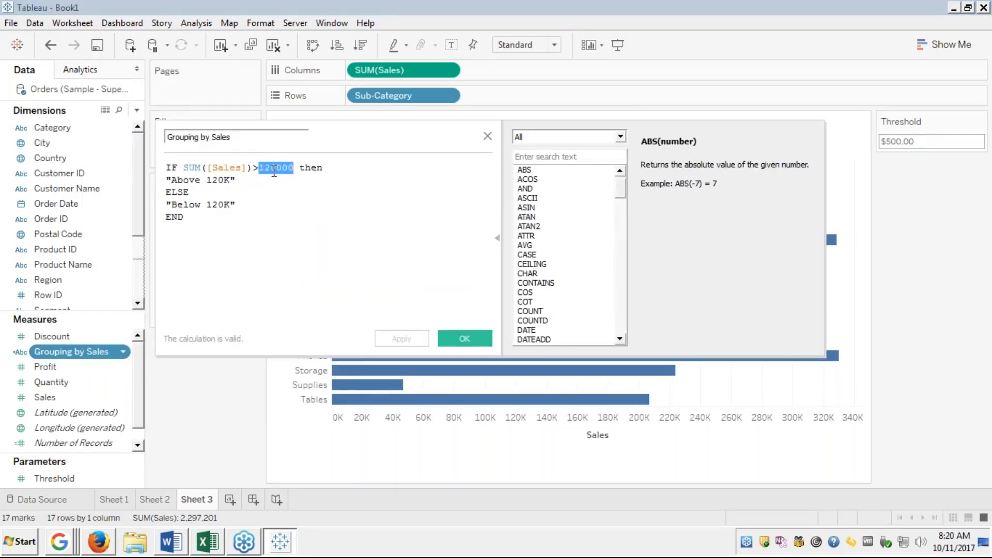
{"action": "key", "text": "BackSpace"}
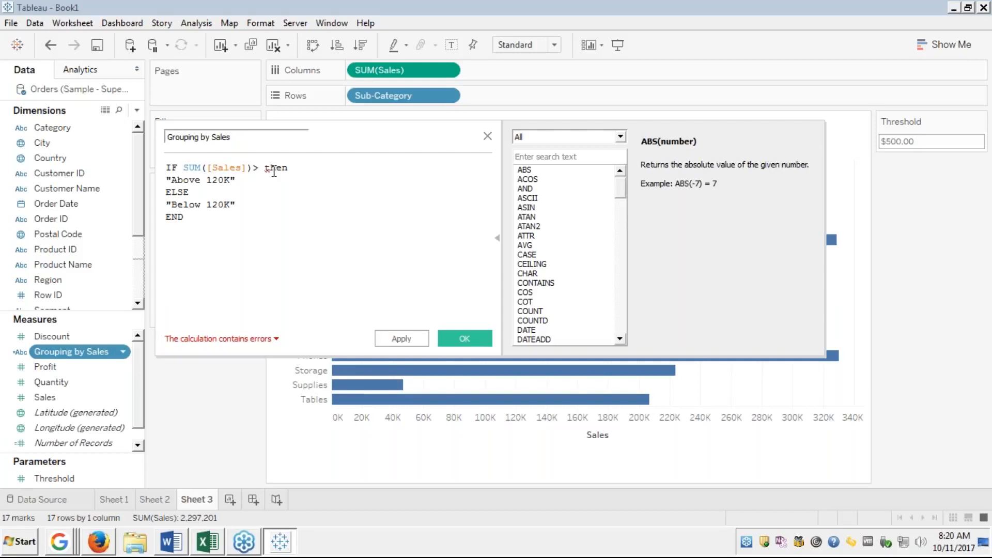
{"action": "type", "text": "th"}
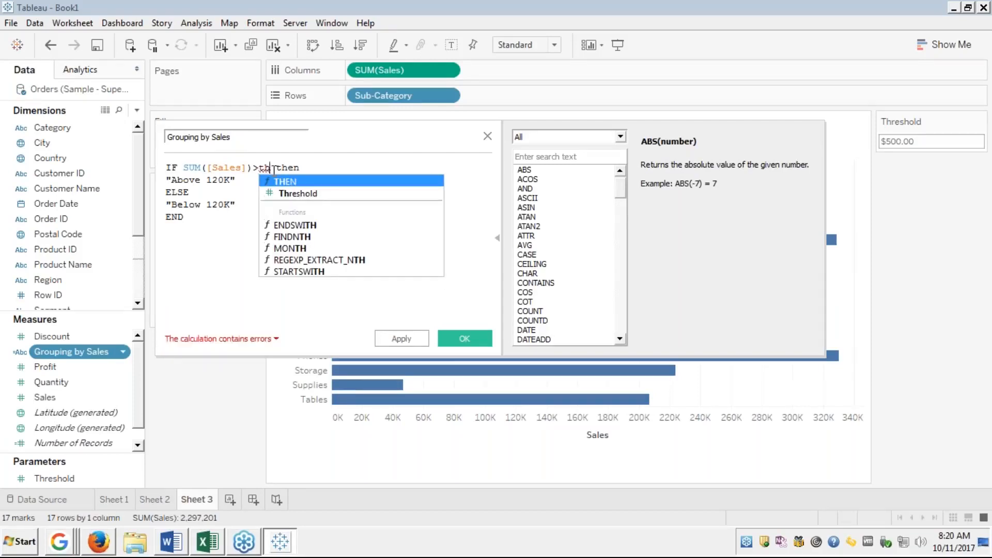
{"action": "key", "text": "Down"}
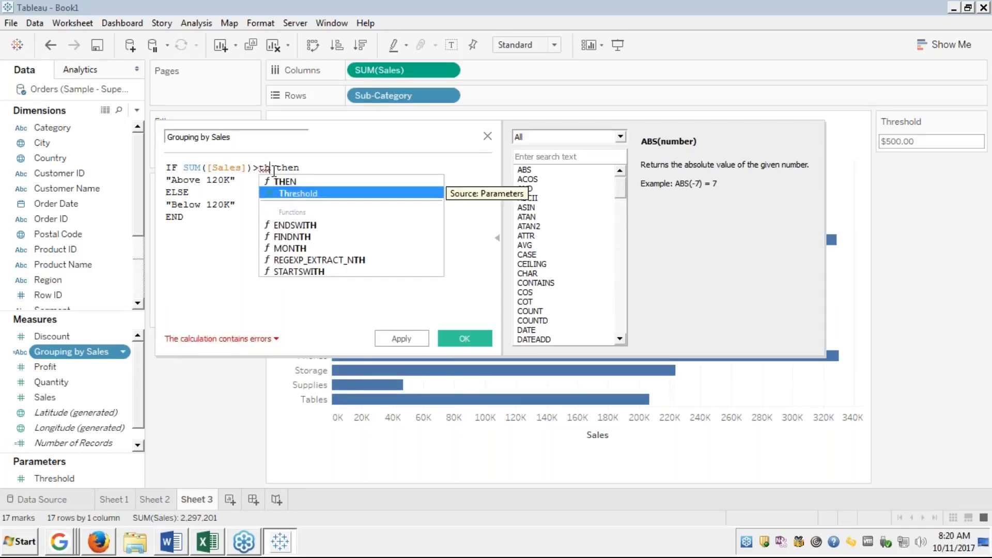
{"action": "key", "text": "Return"}
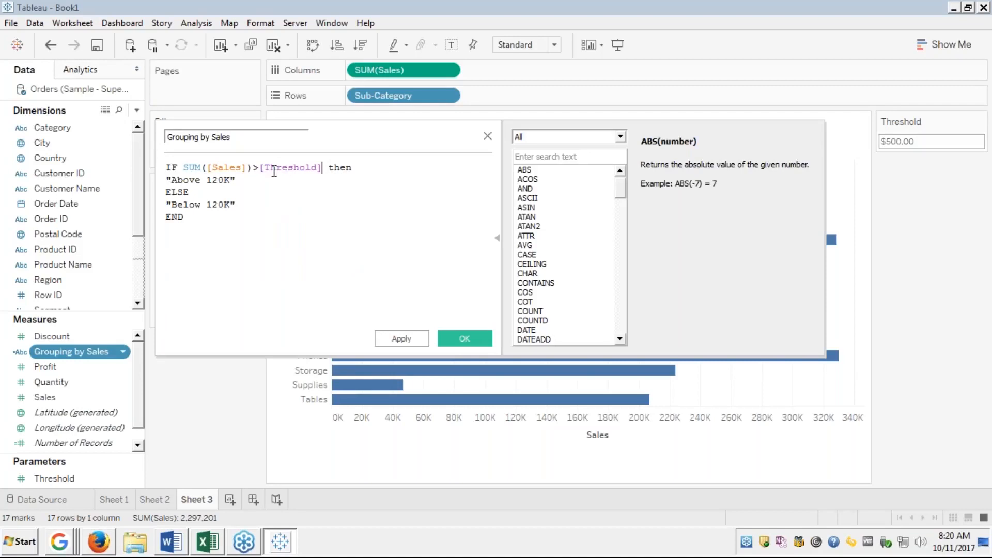
{"action": "left_click", "coordinate": [313, 194]}
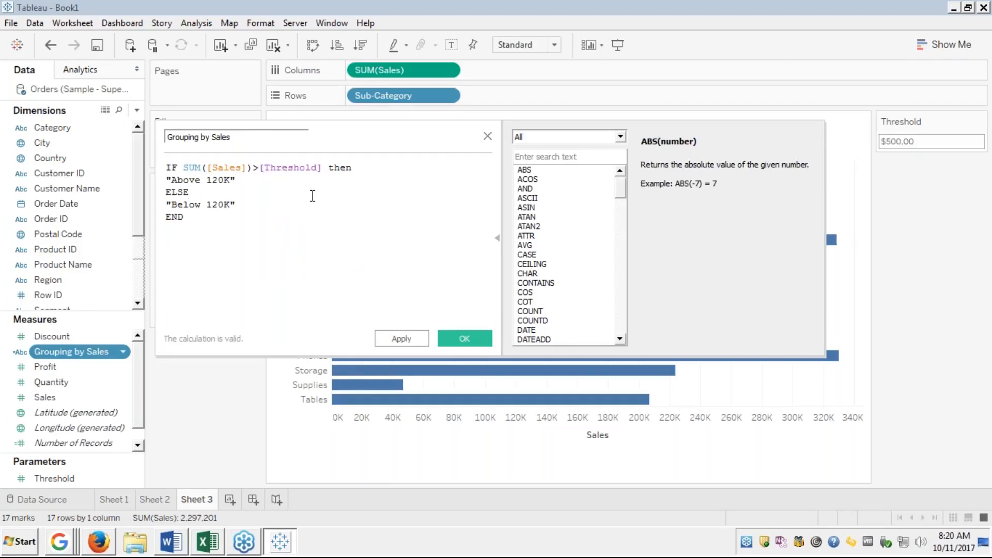
{"action": "left_click", "coordinate": [282, 170]}
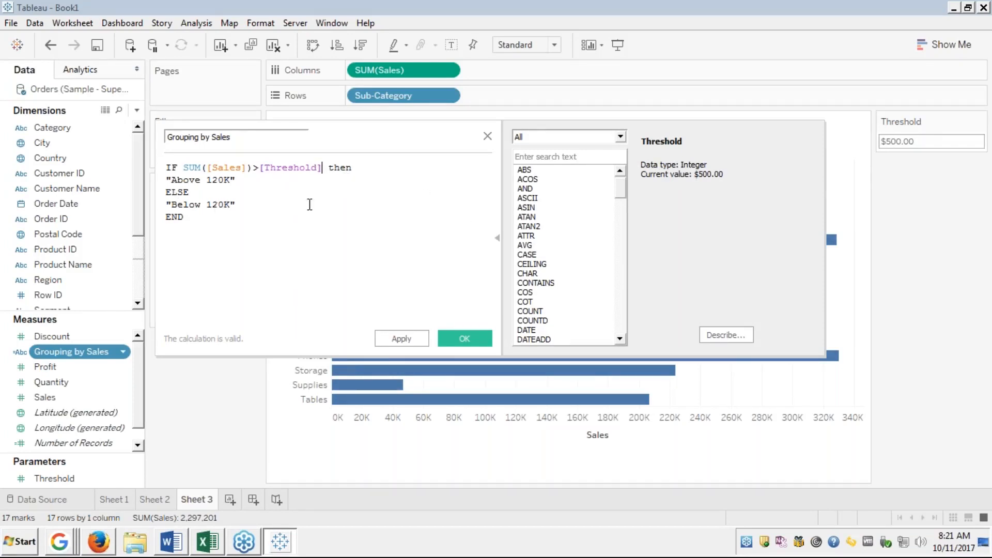
Step: Change the calculation's result labels to "Above Threshold" and "Below Threshold" and save the calculated field
{"action": "double_click", "coordinate": [217, 181]}
{"action": "type", "text": "Thre"}
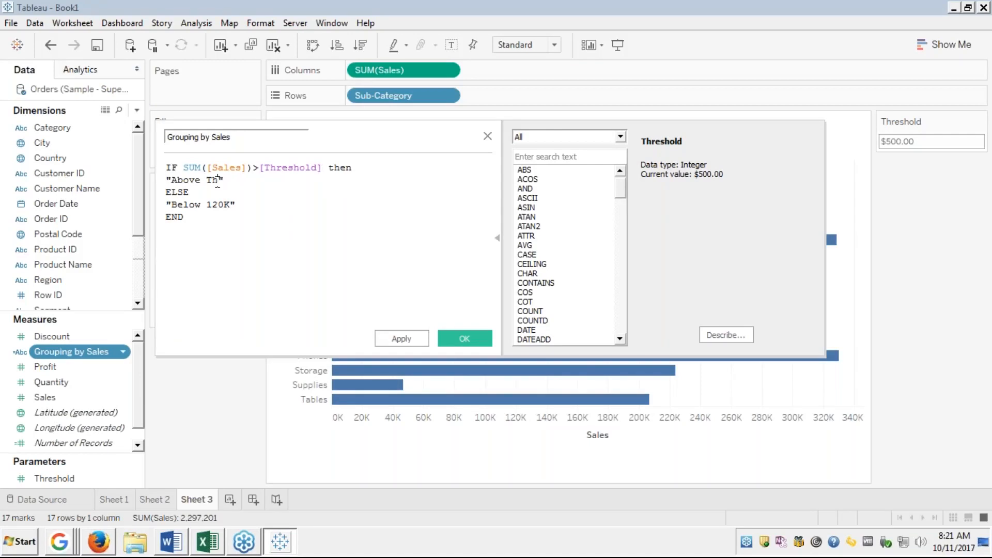
{"action": "type", "text": "shold"}
{"action": "double_click", "coordinate": [217, 180]}
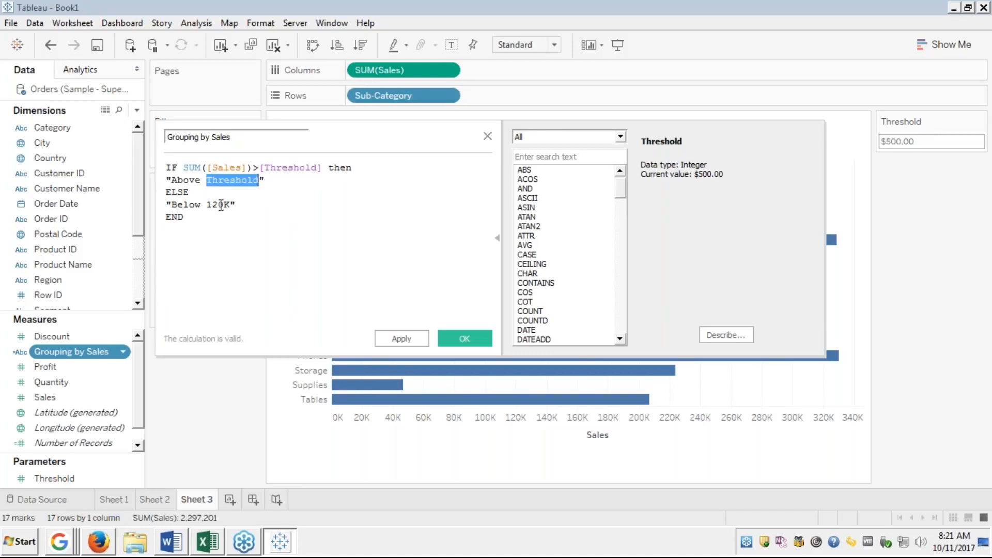
{"action": "key", "text": "ctrl+c"}
{"action": "double_click", "coordinate": [221, 205]}
{"action": "key", "text": "ctrl+v"}
{"action": "left_click", "coordinate": [195, 219]}
{"action": "key", "text": "Up"}
{"action": "key", "text": "Up"}
{"action": "key", "text": "Up"}
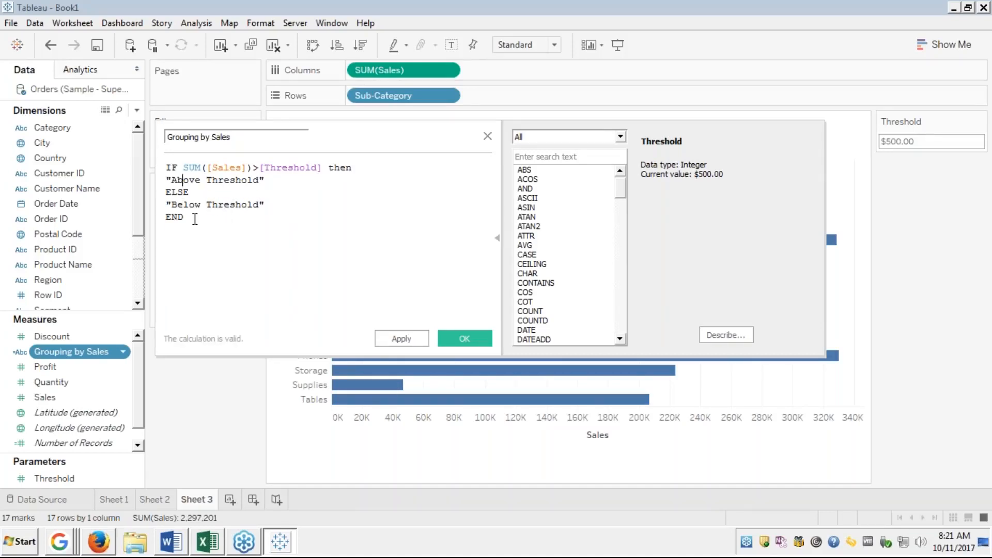
{"action": "key", "text": "Up"}
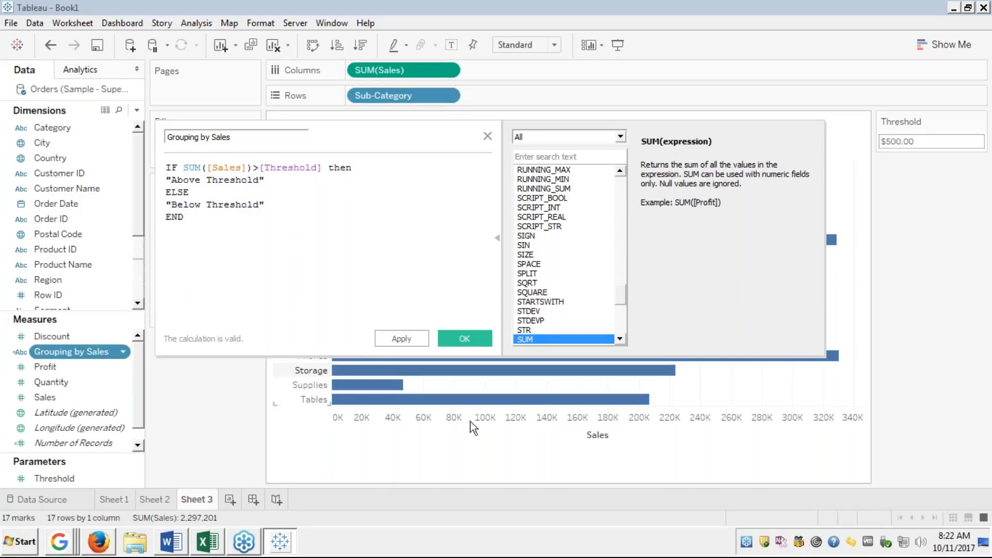
{"action": "left_click", "coordinate": [470, 337]}
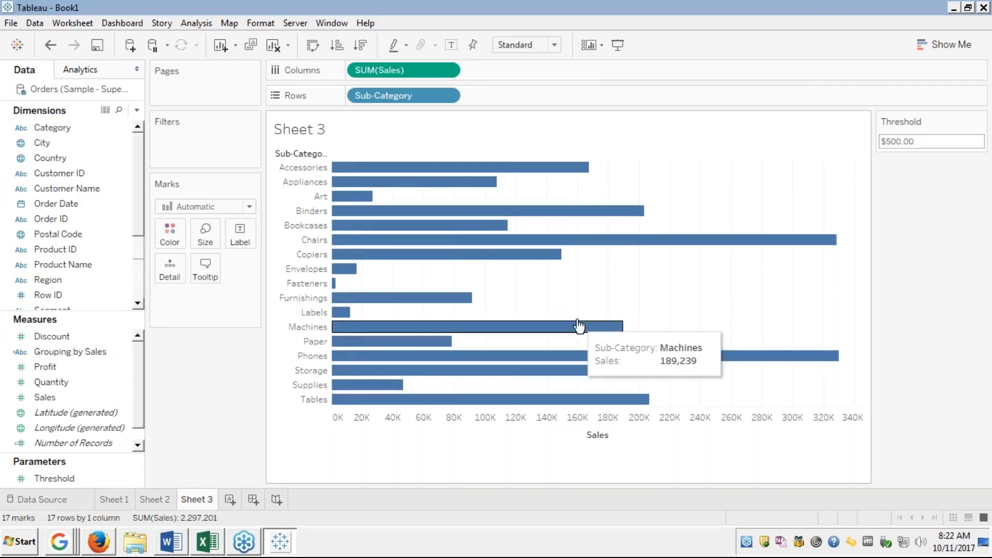
Step: Color the sub-category bars by the Grouping by Sales field
{"action": "mouse_move", "coordinate": [455, 213]}
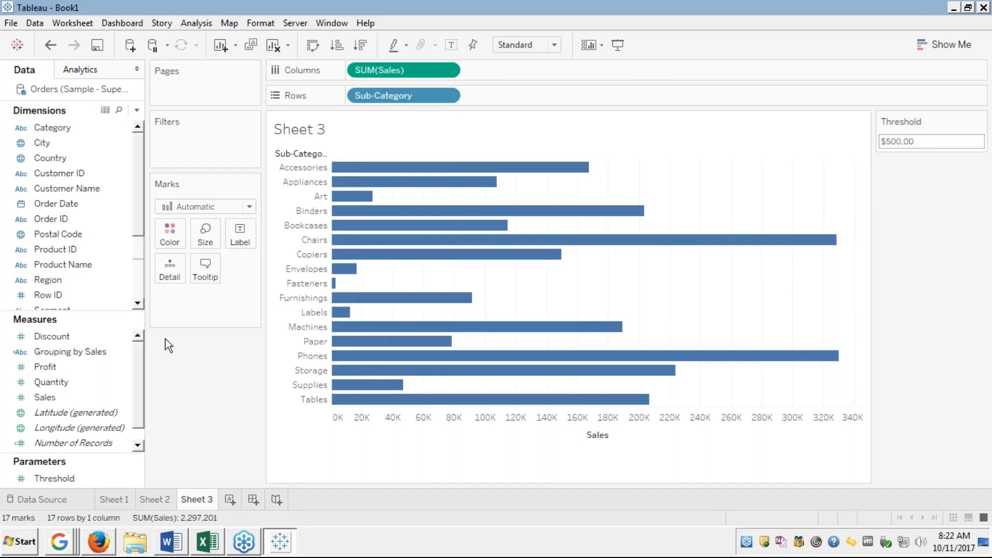
{"action": "left_click", "coordinate": [89, 356]}
{"action": "left_click_drag", "start_coordinate": [88, 353], "coordinate": [166, 236]}
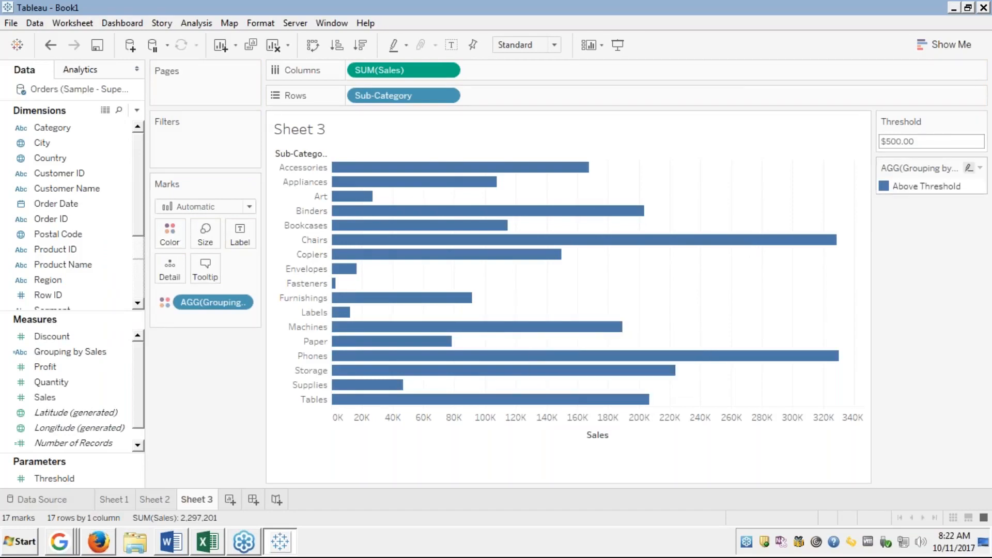
Step: Try Threshold parameter values of 100,000 and 150,000 in turn
{"action": "left_click", "coordinate": [899, 141]}
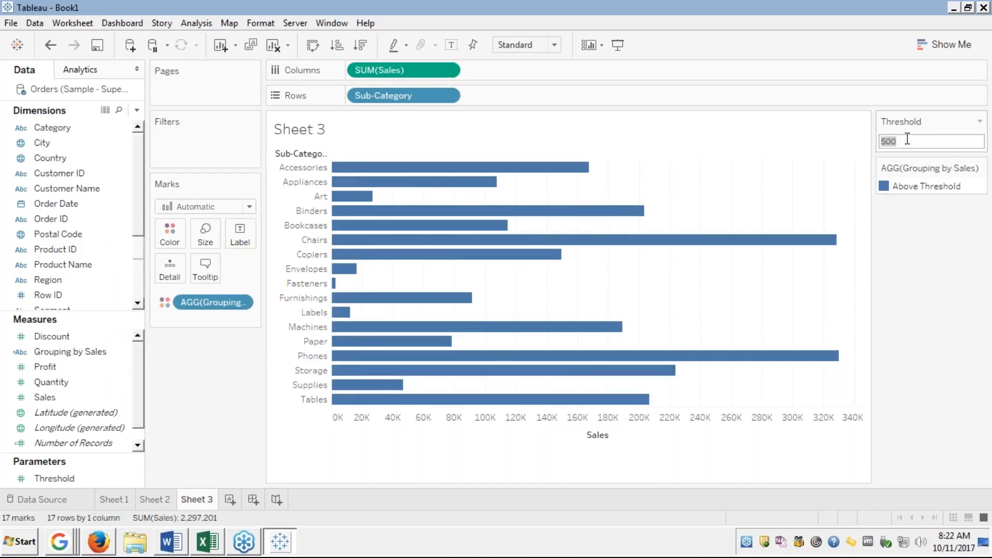
{"action": "type", "text": "100,000"}
{"action": "key", "text": "Return"}
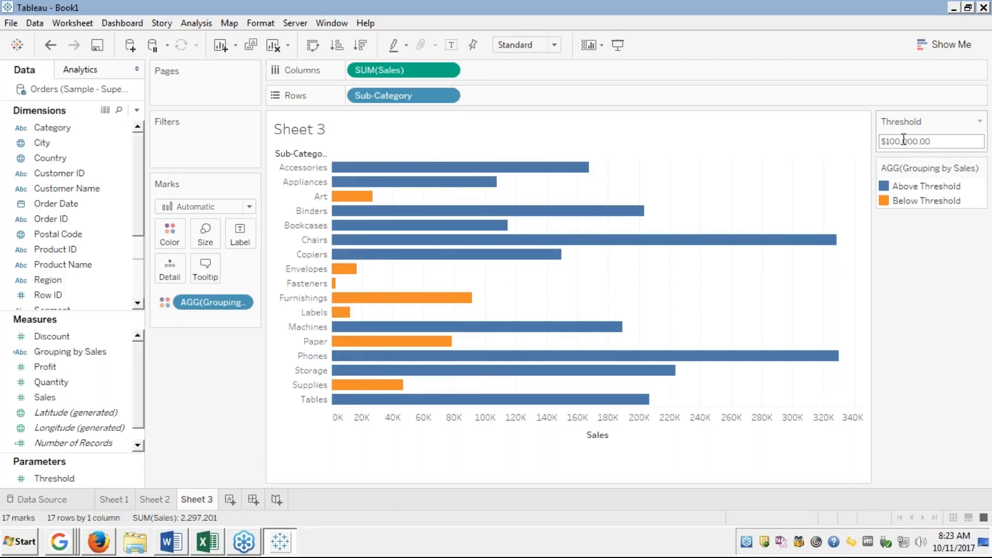
{"action": "left_click", "coordinate": [897, 141]}
{"action": "key", "text": "Right"}
{"action": "key", "text": "Left"}
{"action": "key", "text": "Left"}
{"action": "key", "text": "BackSpace"}
{"action": "type", "text": "5"}
{"action": "key", "text": "Return"}
Step: Try Threshold parameter values of 200,000 and 10,000 in turn
{"action": "left_click", "coordinate": [897, 141]}
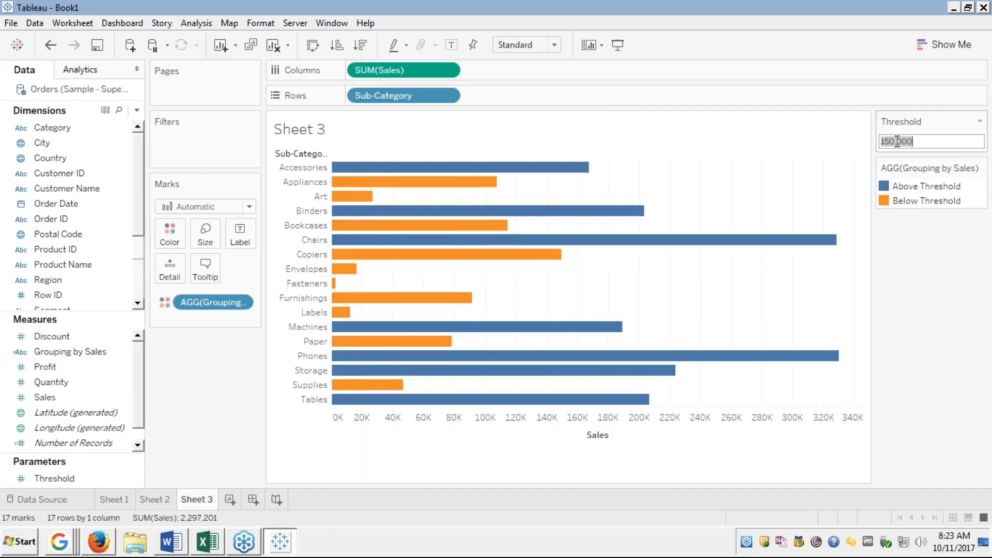
{"action": "left_click", "coordinate": [897, 141]}
{"action": "key", "text": "BackSpace"}
{"action": "key", "text": "BackSpace"}
{"action": "type", "text": "20"}
{"action": "key", "text": "Return"}
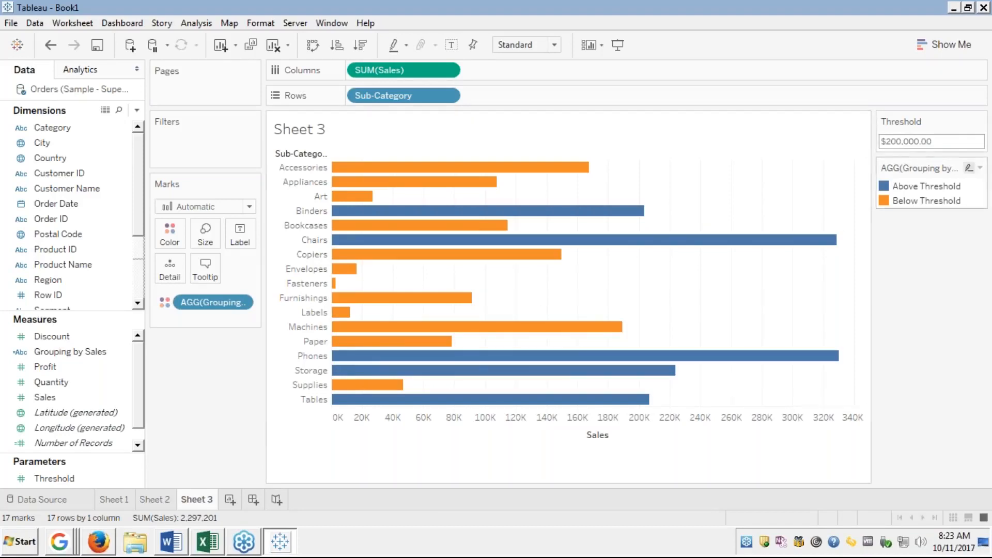
{"action": "left_click", "coordinate": [904, 142]}
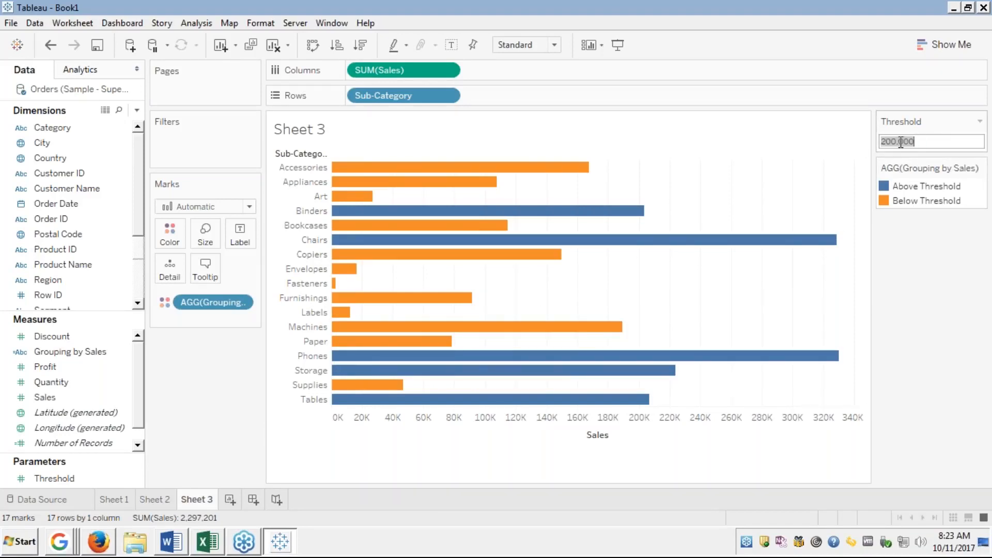
{"action": "type", "text": "10000"}
{"action": "key", "text": "Return"}
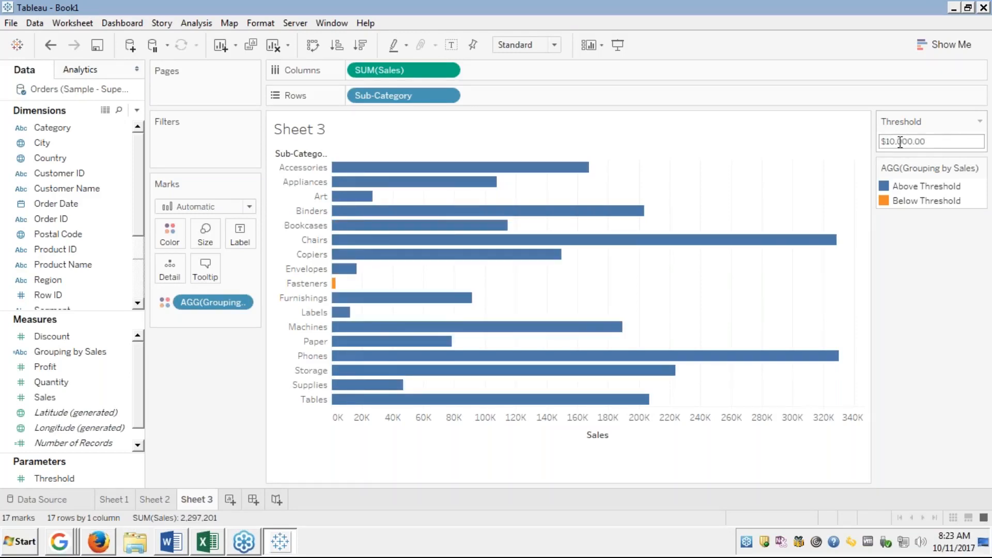
Step: Try Threshold parameter values of 20,000 and 30,000 in turn
{"action": "left_click", "coordinate": [891, 140]}
{"action": "key", "text": "Home"}
{"action": "key", "text": "Delete"}
{"action": "type", "text": "2"}
{"action": "key", "text": "Return"}
{"action": "left_click", "coordinate": [891, 140]}
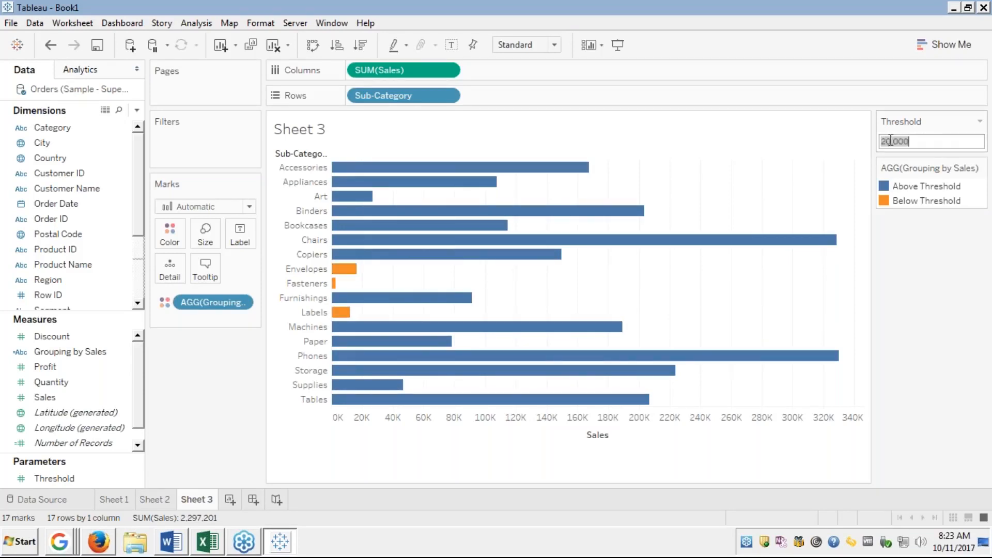
{"action": "key", "text": "Home"}
{"action": "key", "text": "Delete"}
{"action": "type", "text": "3"}
{"action": "key", "text": "Return"}
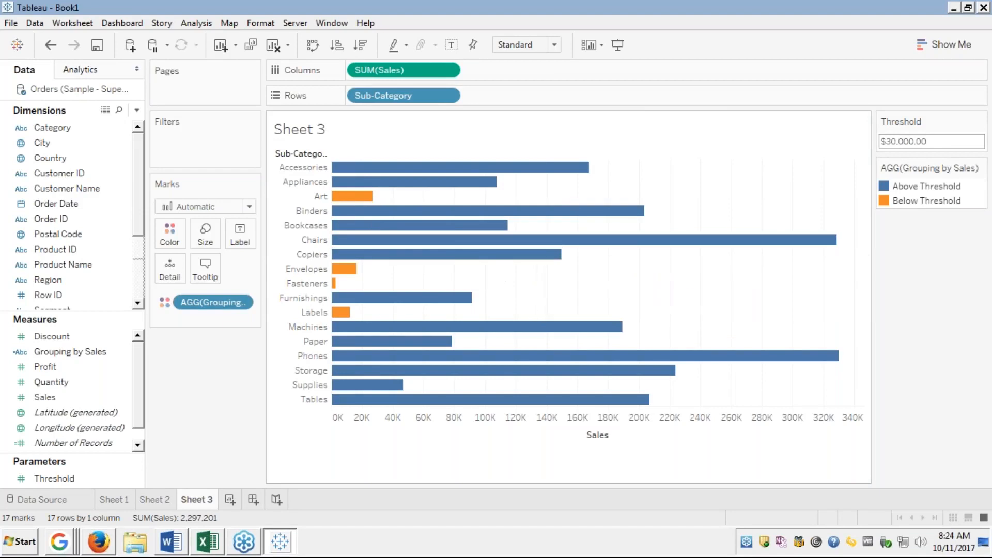
Step: Set the Threshold parameter to 50,000
{"action": "left_click", "coordinate": [889, 140]}
{"action": "left_click", "coordinate": [889, 140]}
{"action": "left_click", "coordinate": [888, 141]}
{"action": "key", "text": "Delete"}
{"action": "type", "text": "5"}
{"action": "key", "text": "Return"}
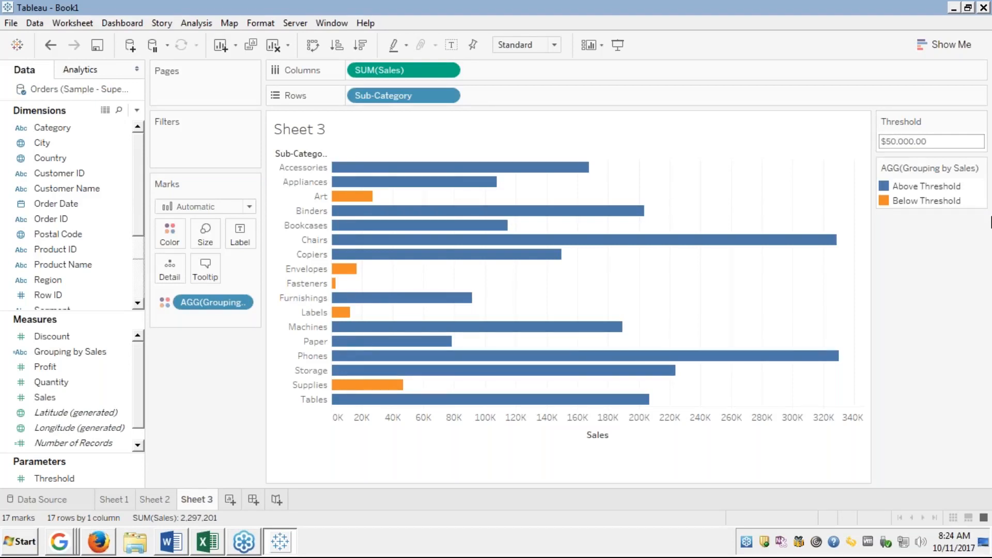
{"action": "left_click", "coordinate": [986, 422]}
{"action": "left_click", "coordinate": [136, 110]}
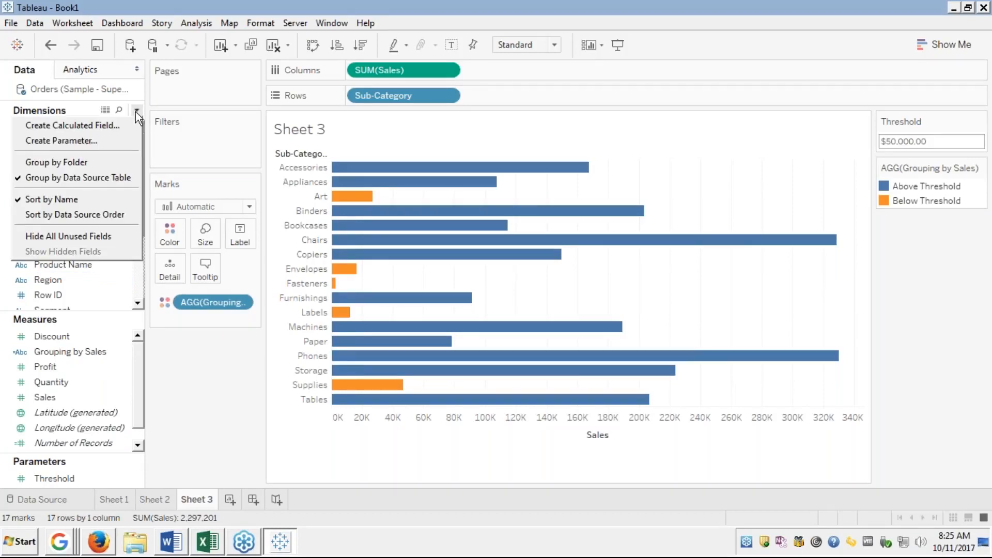
{"action": "left_click", "coordinate": [52, 139]}
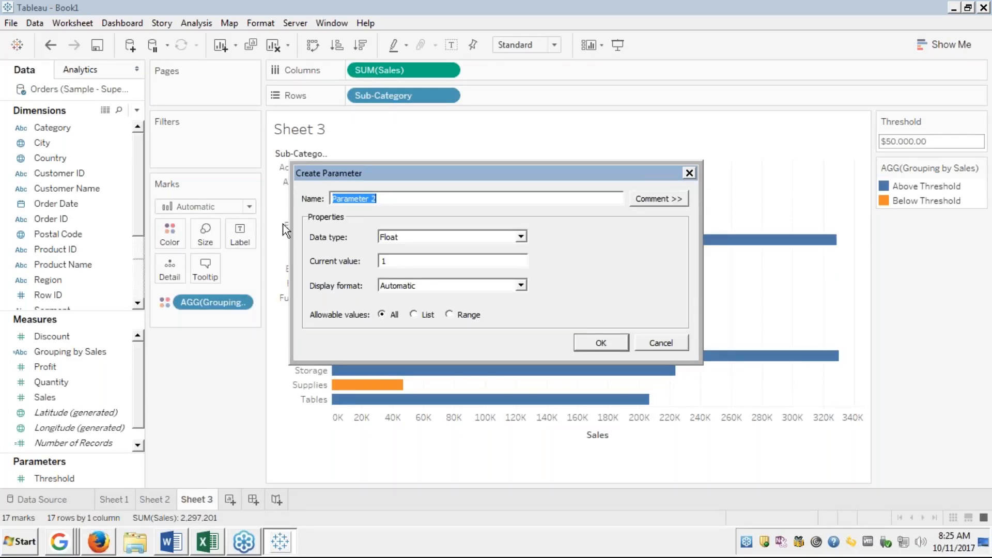
{"action": "left_click", "coordinate": [661, 343]}
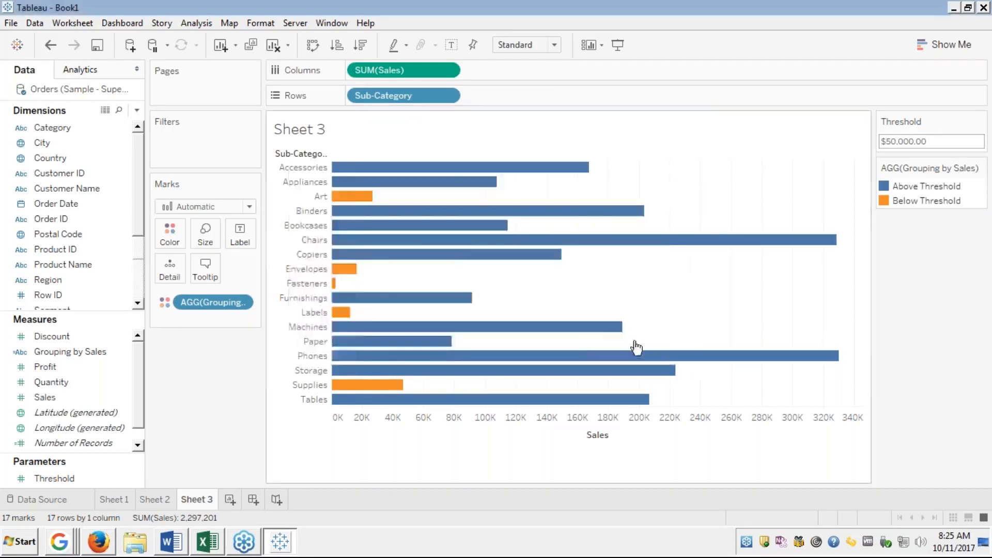
{"action": "right_click", "coordinate": [64, 351]}
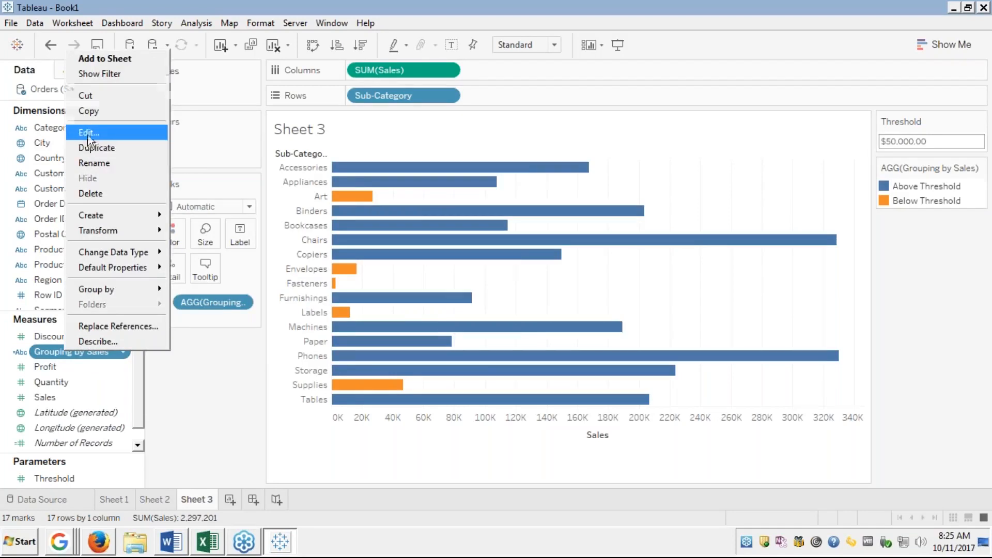
{"action": "left_click", "coordinate": [88, 133]}
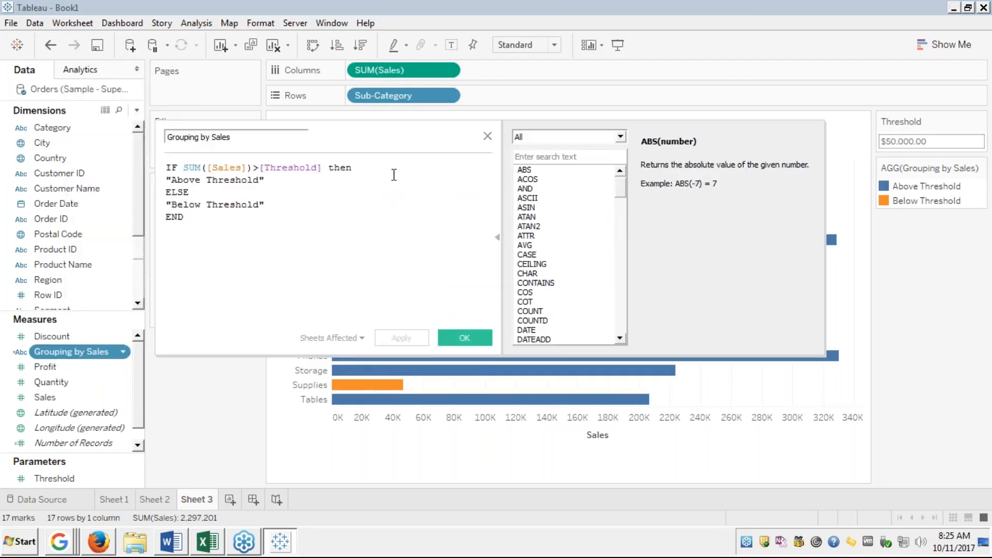
{"action": "left_click", "coordinate": [325, 167]}
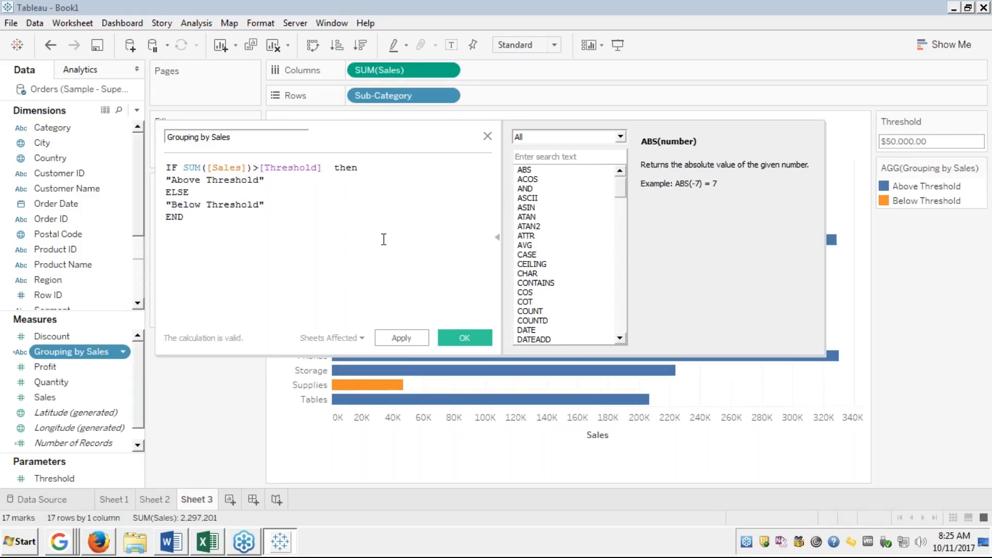
{"action": "left_click", "coordinate": [487, 137]}
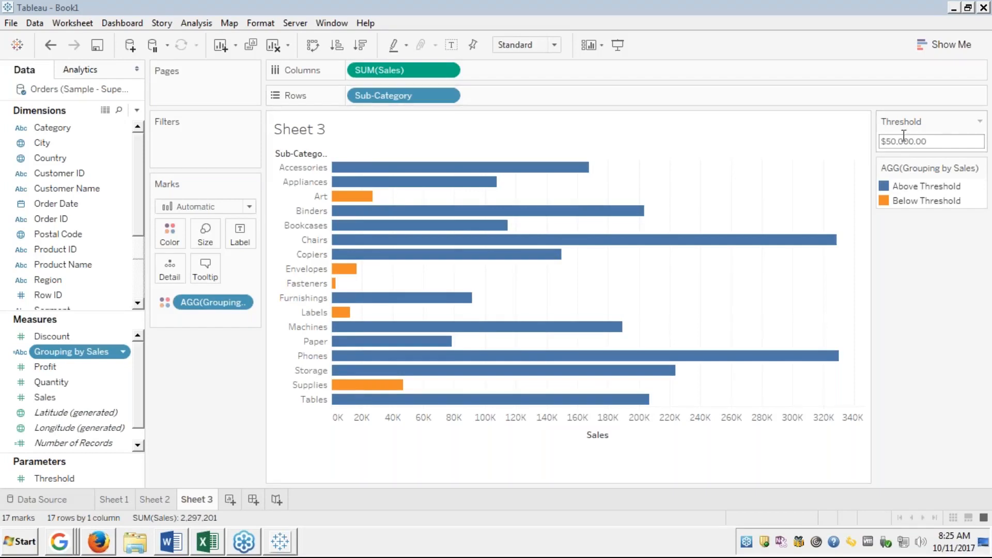
Step: Try a negative Threshold value of -50,000
{"action": "left_click", "coordinate": [889, 143]}
{"action": "key", "text": "Left"}
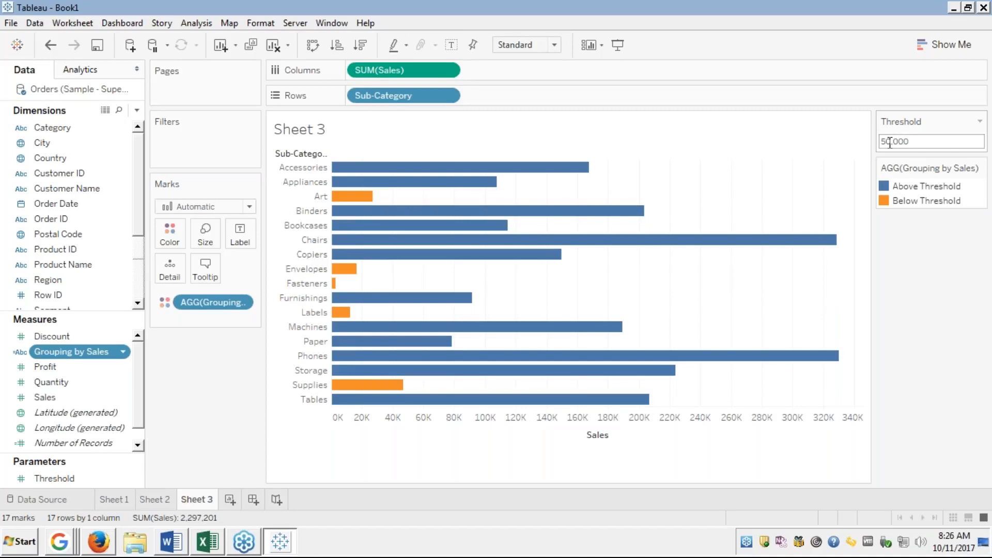
{"action": "type", "text": "-"}
{"action": "key", "text": "Return"}
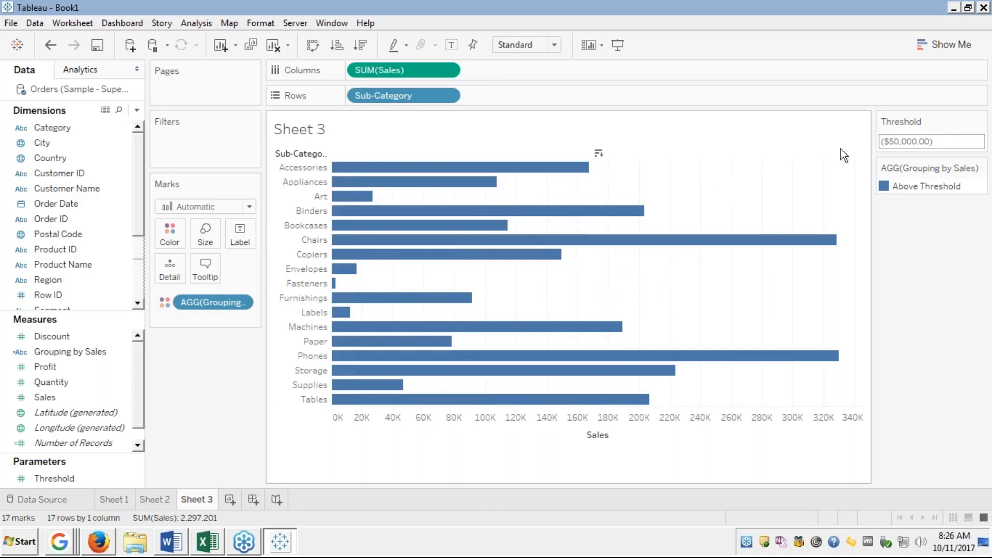
Step: Remove the minus sign from the Threshold value, setting it to 50,000
{"action": "left_click", "coordinate": [919, 139]}
{"action": "double_click", "coordinate": [918, 139]}
{"action": "left_click", "coordinate": [926, 141]}
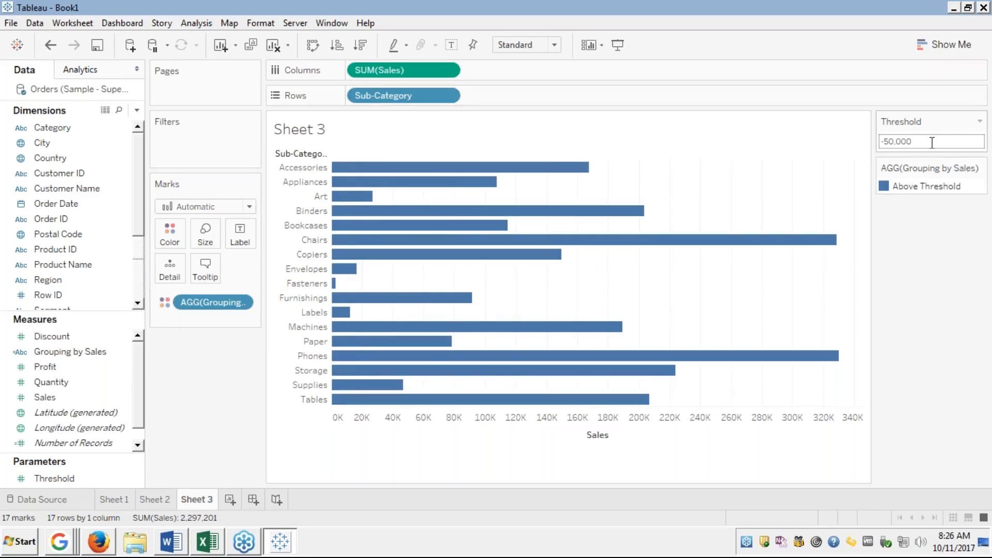
{"action": "key", "text": "Left"}
{"action": "key", "text": "Left"}
{"action": "key", "text": "Left"}
{"action": "key", "text": "Left"}
{"action": "key", "text": "Left"}
{"action": "key", "text": "Left"}
{"action": "key", "text": "BackSpace"}
{"action": "key", "text": "Return"}
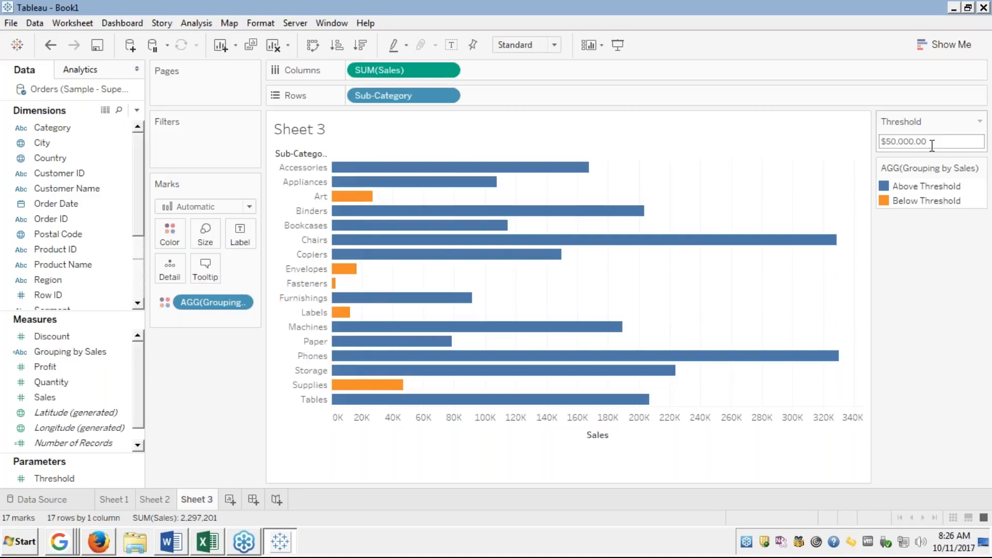
Step: Start a new parameter and name it "Profit Threshold"
{"action": "mouse_move", "coordinate": [695, 245]}
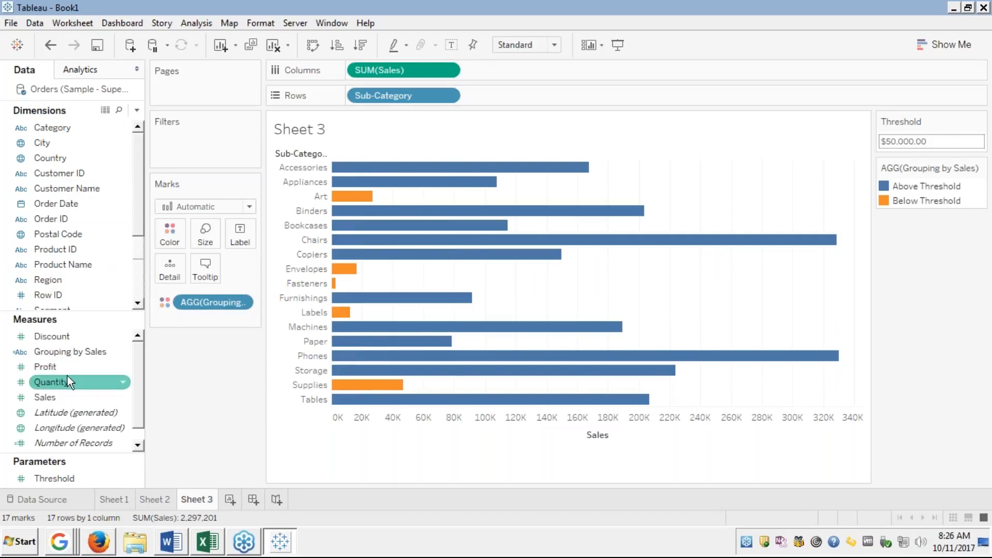
{"action": "left_click", "coordinate": [137, 111]}
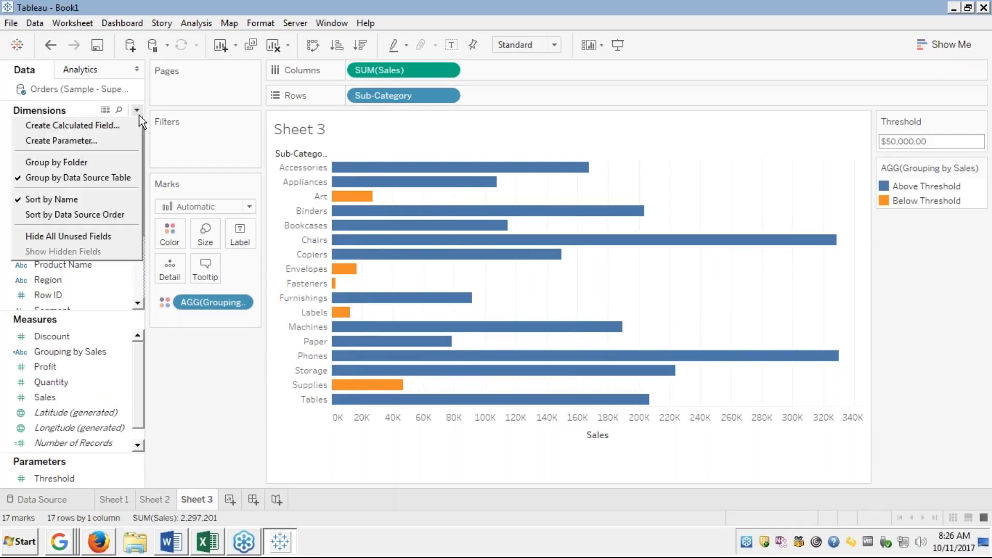
{"action": "left_click", "coordinate": [83, 140]}
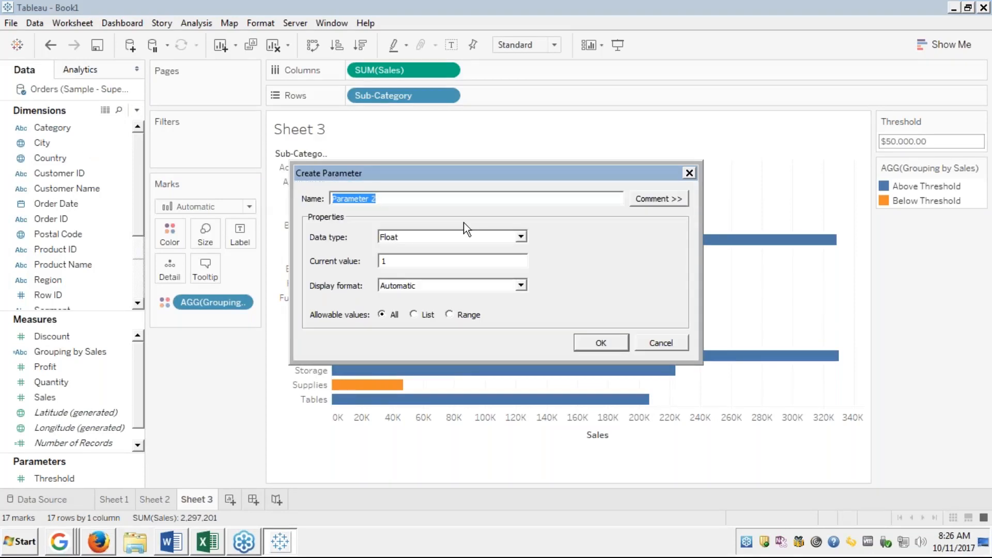
{"action": "type", "text": "PRofit"}
{"action": "key", "text": "BackSpace"}
{"action": "key", "text": "BackSpace"}
{"action": "key", "text": "BackSpace"}
{"action": "key", "text": "BackSpace"}
{"action": "key", "text": "BackSpace"}
{"action": "type", "text": "rofit THreshold"}
{"action": "key", "text": "Tab"}
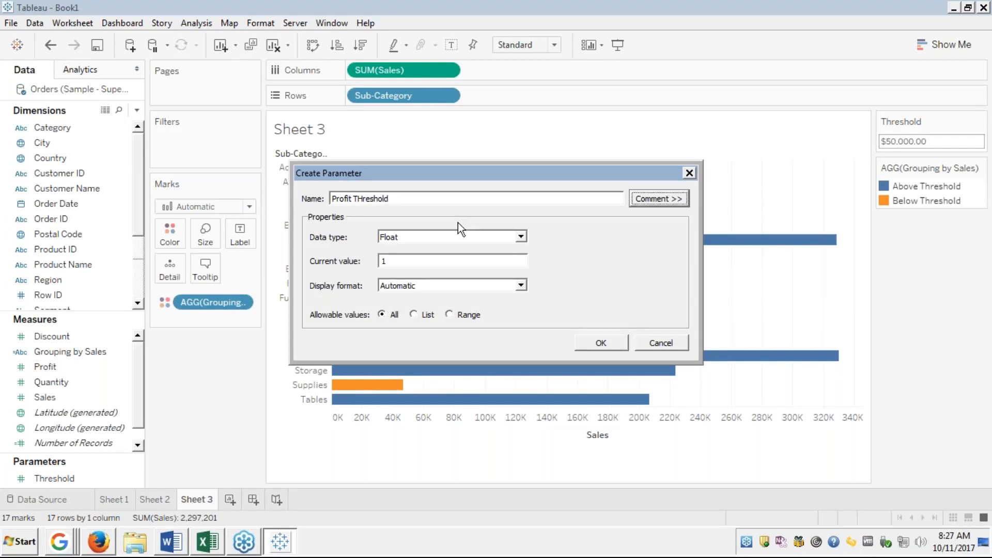
{"action": "left_click", "coordinate": [362, 198]}
{"action": "key", "text": "BackSpace"}
{"action": "type", "text": "h"}
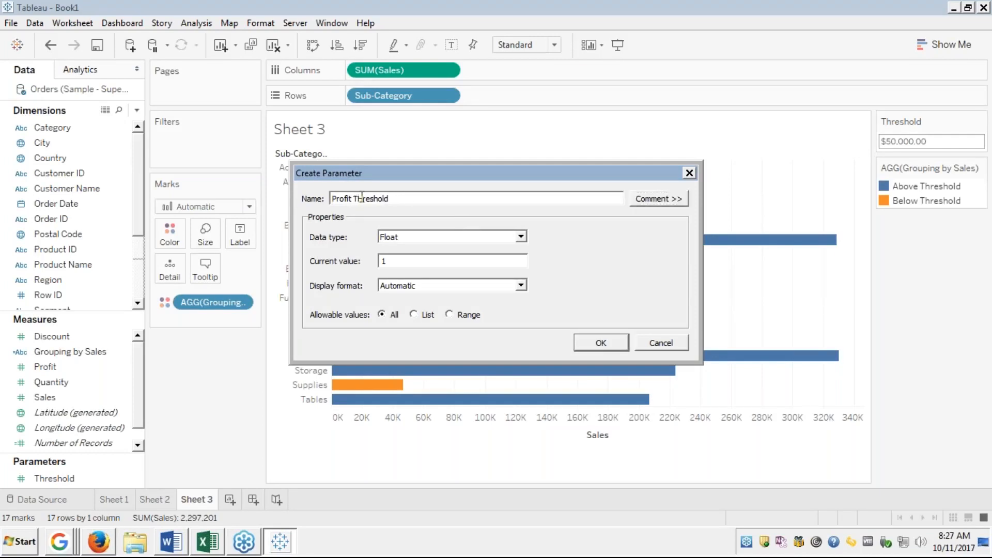
{"action": "key", "text": "Delete"}
{"action": "key", "text": "Delete"}
{"action": "type", "text": "re"}
Step: Set the new parameter's data type to Integer, save it, and show the Profit Threshold control on the sheet
{"action": "left_click", "coordinate": [522, 237]}
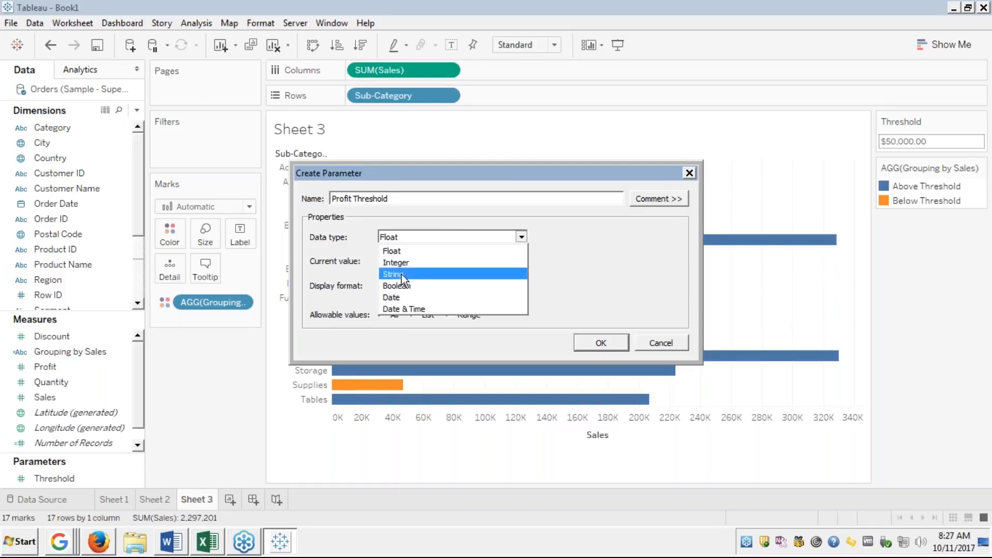
{"action": "key", "text": "Escape"}
{"action": "key", "text": "Down"}
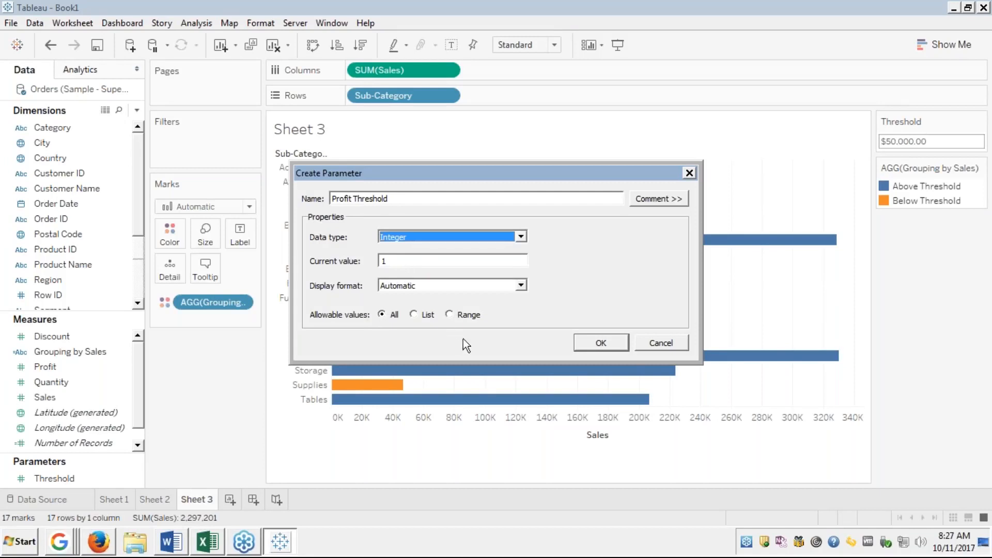
{"action": "left_click", "coordinate": [601, 343]}
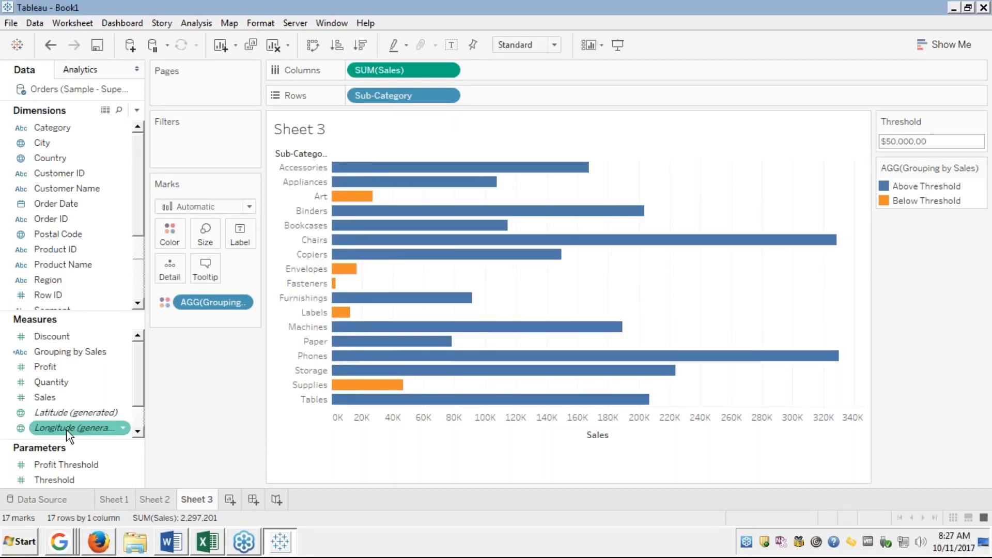
{"action": "right_click", "coordinate": [57, 464]}
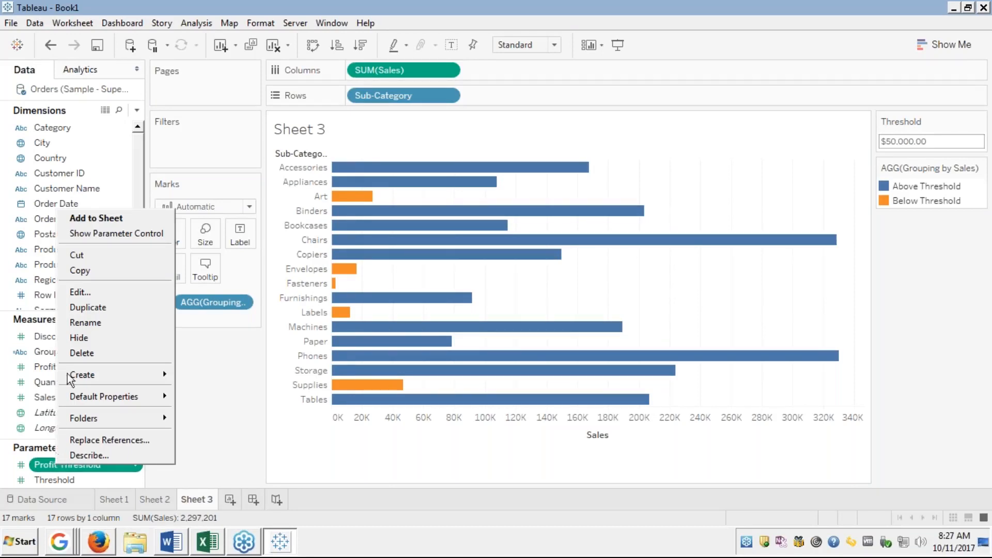
{"action": "left_click", "coordinate": [106, 234]}
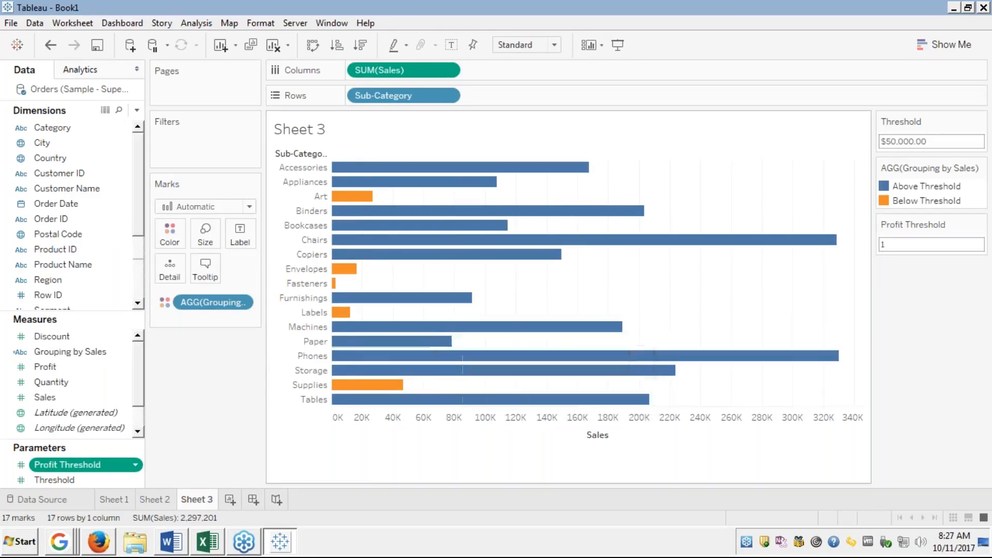
Step: Edit the Grouping by Sales calculation, adding "and SUM([Profit])>[Profit Threshold]" to its IF condition before "then"
{"action": "right_click", "coordinate": [71, 350]}
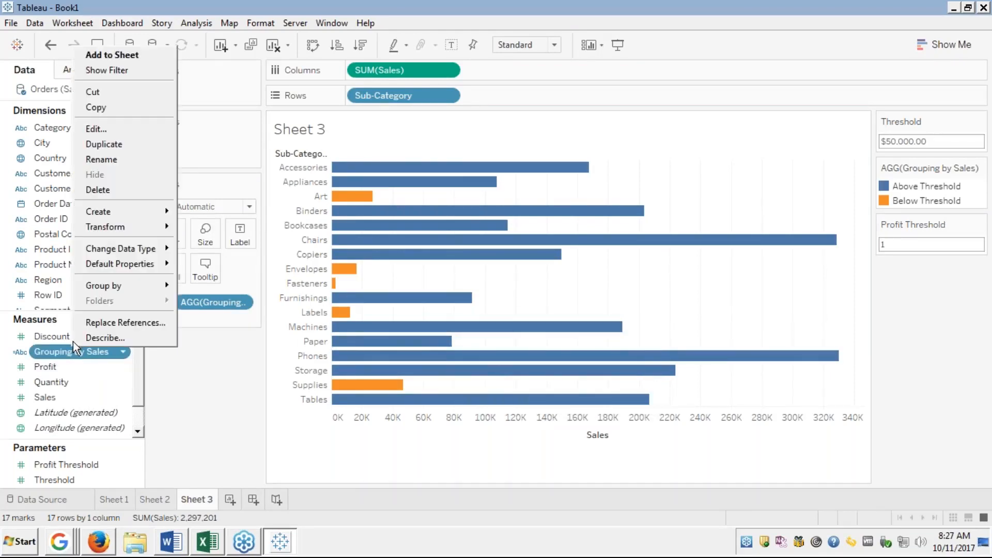
{"action": "left_click", "coordinate": [101, 127]}
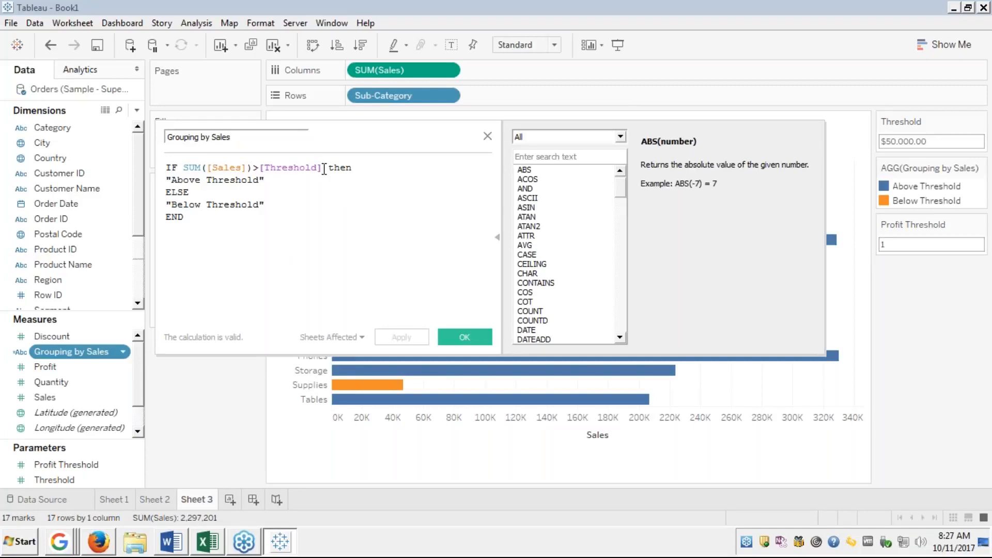
{"action": "type", "text": "and "}
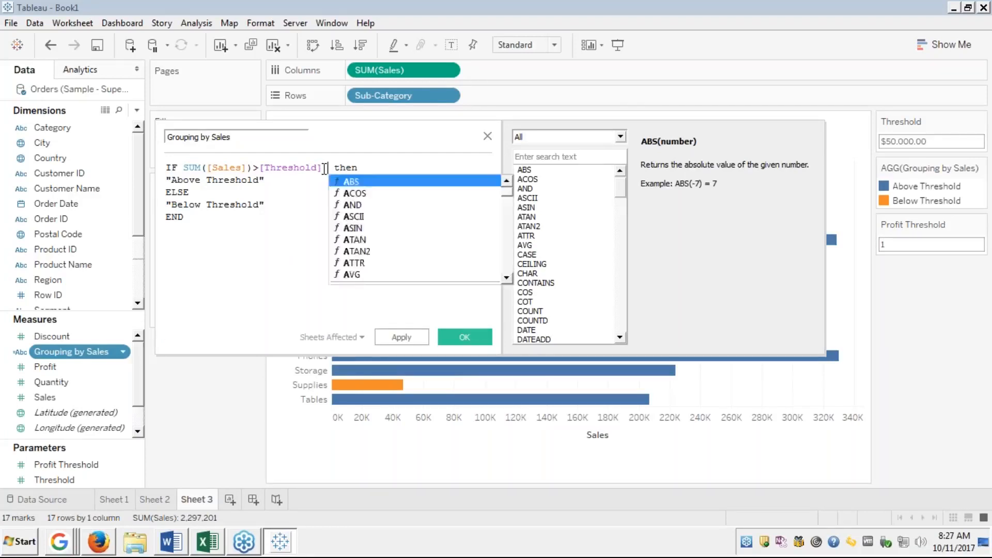
{"action": "type", "text": "sum"}
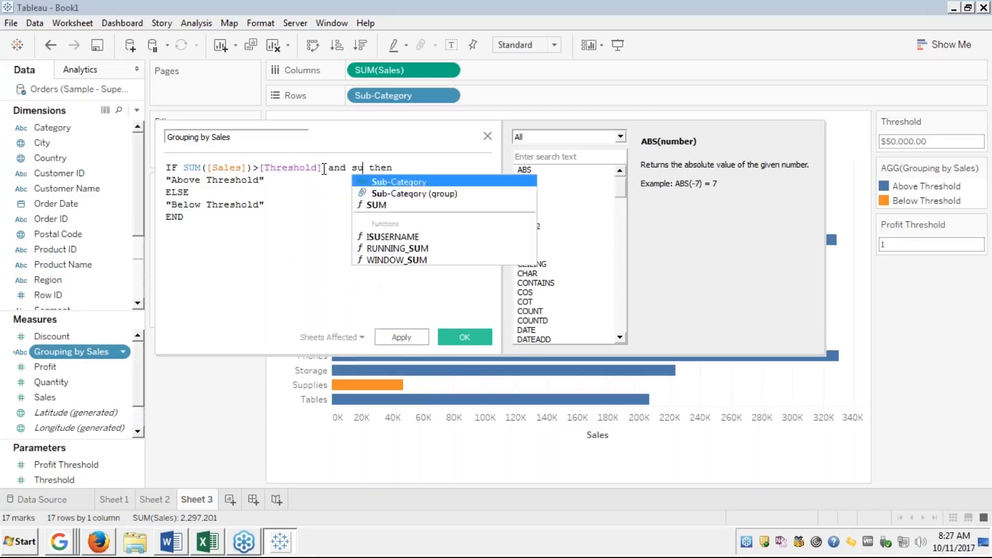
{"action": "key", "text": "Return"}
{"action": "type", "text": "pro"}
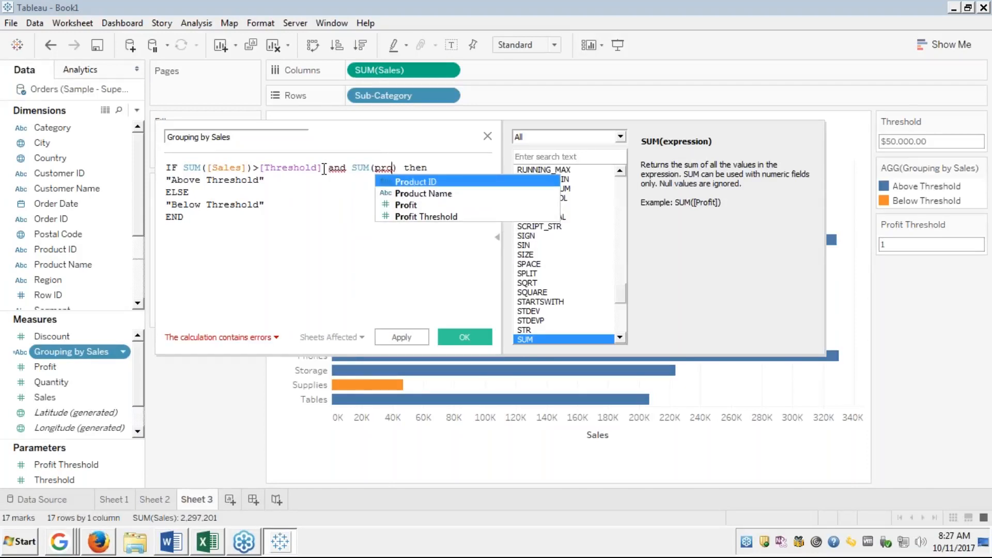
{"action": "key", "text": "Down"}
{"action": "key", "text": "Down"}
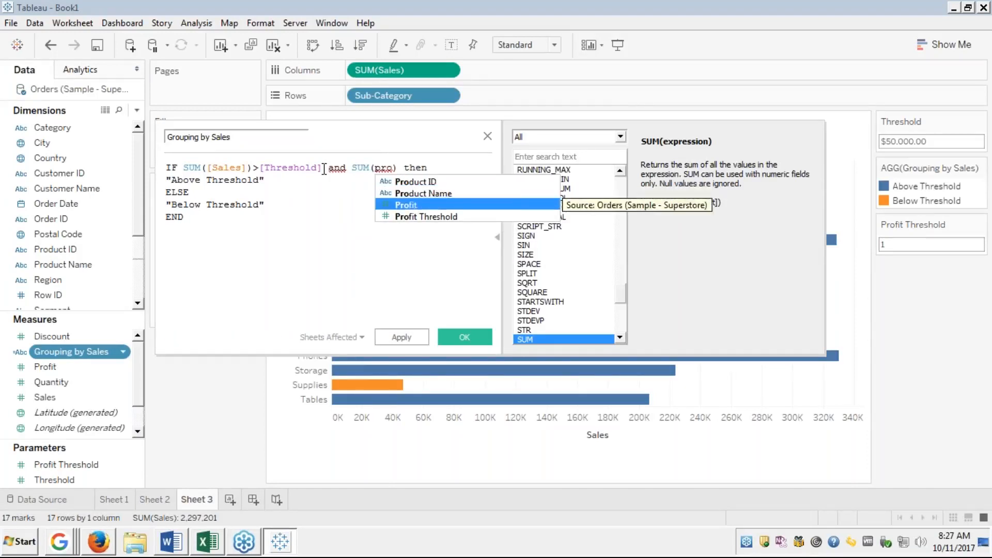
{"action": "key", "text": "Return"}
{"action": "type", "text": ">"}
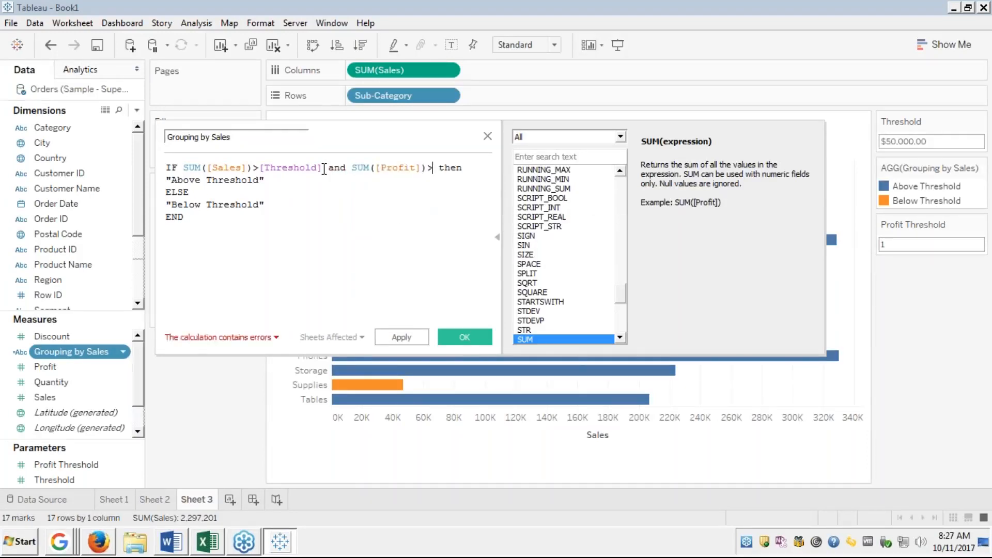
{"action": "type", "text": "pro"}
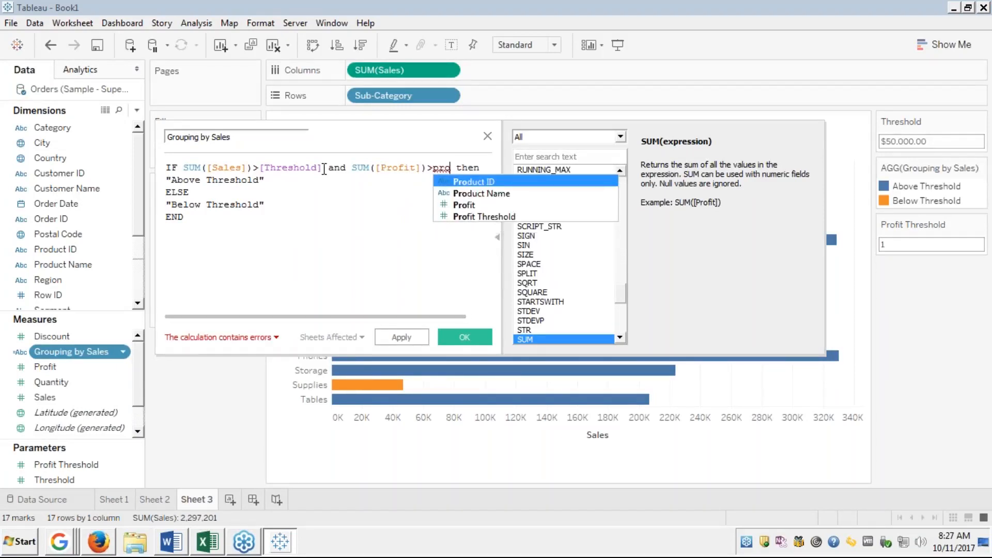
{"action": "type", "text": "fi"}
{"action": "key", "text": "Down"}
{"action": "key", "text": "Return"}
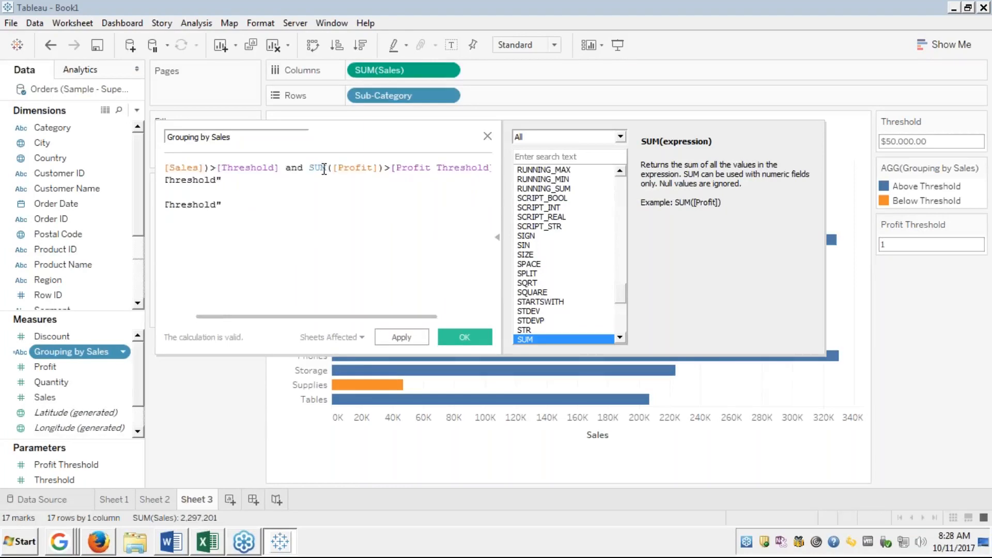
Step: Review the extended IF condition through to its end and the "Above Threshold" result line in the calculation
{"action": "key", "text": "Right"}
{"action": "key", "text": "Right"}
{"action": "key", "text": "Right"}
{"action": "key", "text": "Right"}
{"action": "key", "text": "Right"}
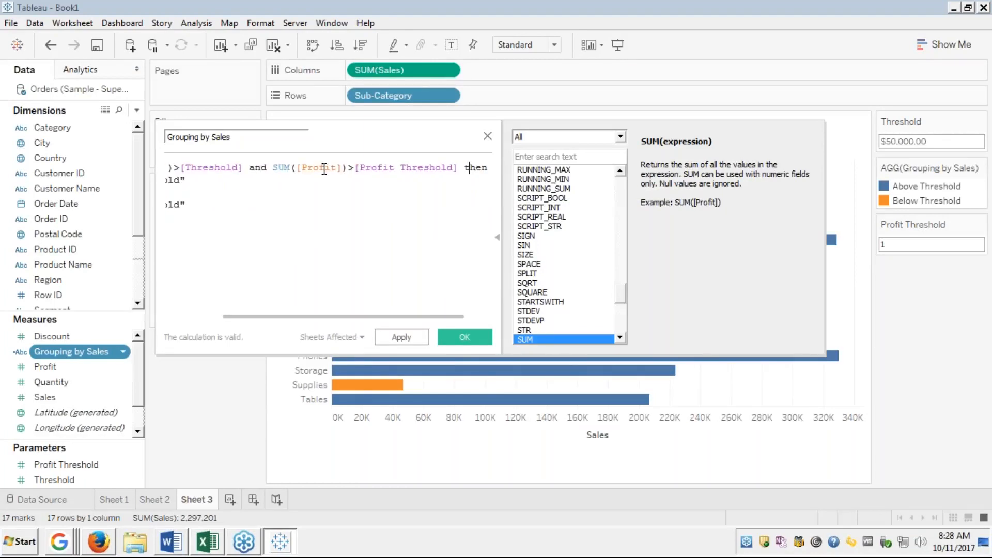
{"action": "key", "text": "Right"}
{"action": "key", "text": "Right"}
{"action": "key", "text": "Right"}
{"action": "key", "text": "Right"}
{"action": "key", "text": "Right"}
{"action": "key", "text": "Right"}
{"action": "key", "text": "Right"}
{"action": "key", "text": "Right"}
{"action": "key", "text": "Right"}
{"action": "key", "text": "Right"}
{"action": "key", "text": "Right"}
{"action": "key", "text": "Right"}
{"action": "key", "text": "Right"}
{"action": "key", "text": "Right"}
{"action": "key", "text": "Right"}
{"action": "key", "text": "Right"}
{"action": "key", "text": "Right"}
{"action": "key", "text": "Right"}
{"action": "key", "text": "Right"}
{"action": "key", "text": "Right"}
{"action": "key", "text": "Left"}
{"action": "key", "text": "Left"}
{"action": "key", "text": "Left"}
{"action": "key", "text": "Left"}
{"action": "key", "text": "Left"}
{"action": "key", "text": "Left"}
{"action": "key", "text": "Left"}
{"action": "key", "text": "Left"}
{"action": "key", "text": "Left"}
{"action": "key", "text": "Left"}
{"action": "key", "text": "Left"}
{"action": "key", "text": "Left"}
{"action": "key", "text": "Left"}
{"action": "key", "text": "Left"}
{"action": "key", "text": "Left"}
{"action": "key", "text": "Left"}
{"action": "key", "text": "Left"}
{"action": "key", "text": "Left"}
{"action": "key", "text": "Left"}
{"action": "key", "text": "Left"}
{"action": "key", "text": "Left"}
{"action": "key", "text": "Left"}
{"action": "key", "text": "Left"}
{"action": "key", "text": "Left"}
{"action": "key", "text": "Left"}
{"action": "key", "text": "Left"}
{"action": "key", "text": "Left"}
{"action": "key", "text": "Left"}
{"action": "key", "text": "Left"}
{"action": "key", "text": "Left"}
{"action": "key", "text": "Left"}
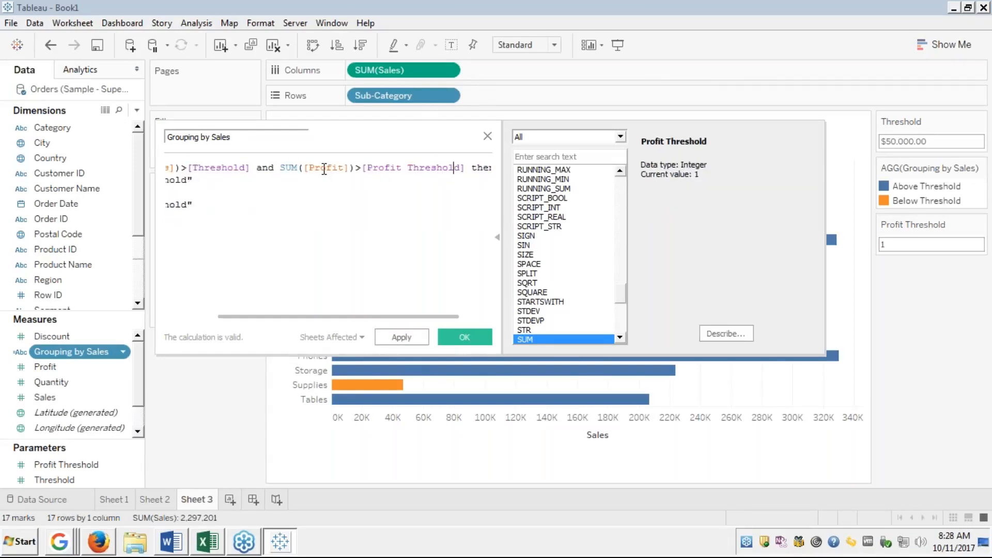
{"action": "key", "text": "Down"}
{"action": "key", "text": "Left"}
{"action": "key", "text": "Left"}
{"action": "key", "text": "Left"}
{"action": "key", "text": "ctrl+Left"}
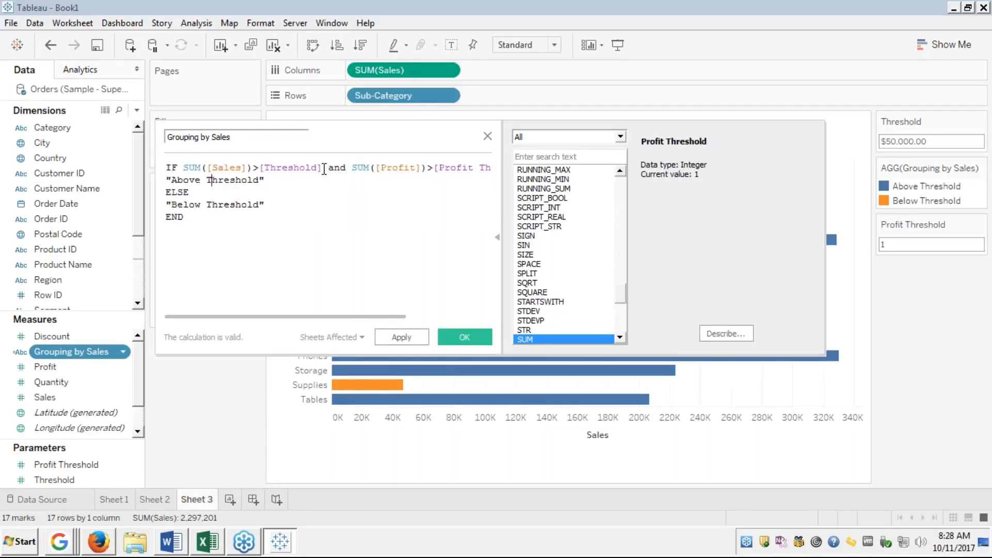
{"action": "key", "text": "Left"}
{"action": "key", "text": "Right"}
{"action": "left_click", "coordinate": [323, 168]}
{"action": "type", "text": "Sales and"}
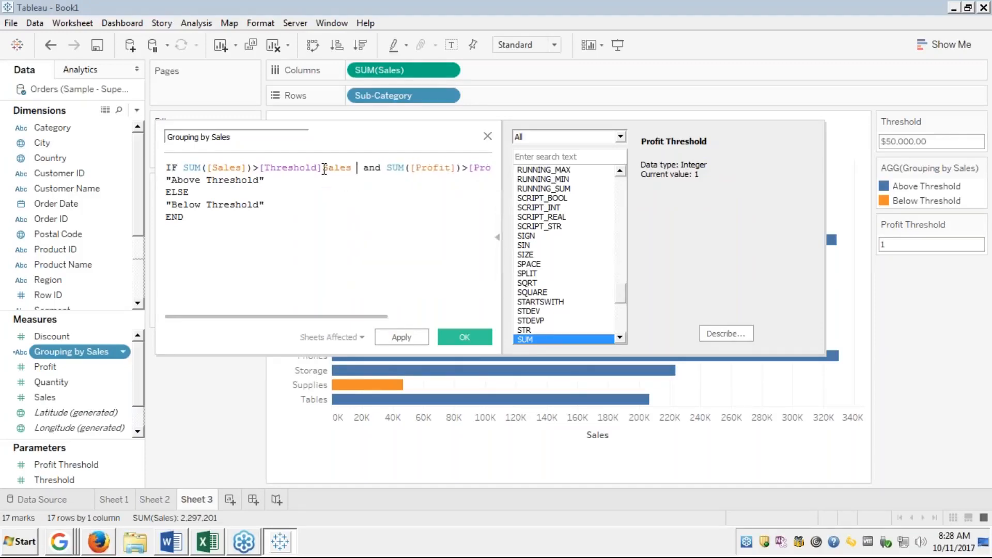
{"action": "key", "text": "BackSpace"}
{"action": "key", "text": "BackSpace"}
{"action": "key", "text": "BackSpace"}
{"action": "key", "text": "BackSpace"}
{"action": "key", "text": "BackSpace"}
{"action": "key", "text": "BackSpace"}
{"action": "key", "text": "BackSpace"}
{"action": "key", "text": "BackSpace"}
{"action": "key", "text": "BackSpace"}
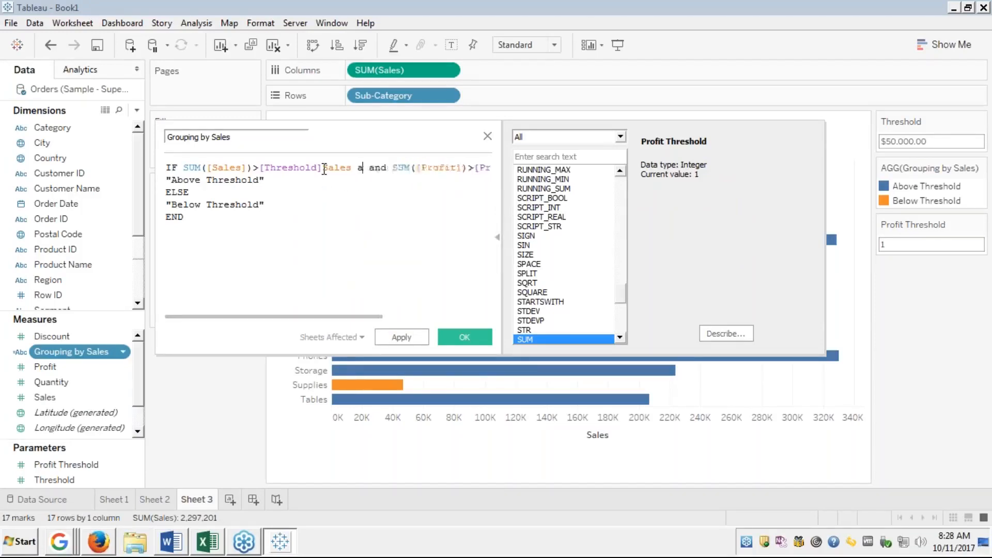
{"action": "key", "text": "BackSpace"}
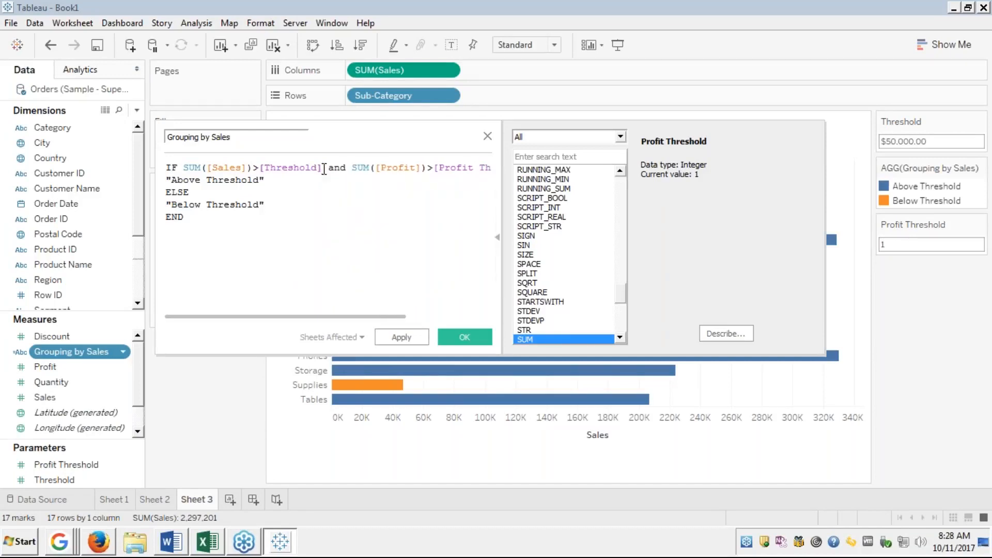
Step: Change the calculation's first result text to "Above sales and profit Threshold" and save the calculation
{"action": "left_click", "coordinate": [206, 179]}
{"action": "type", "text": "sales and profit"}
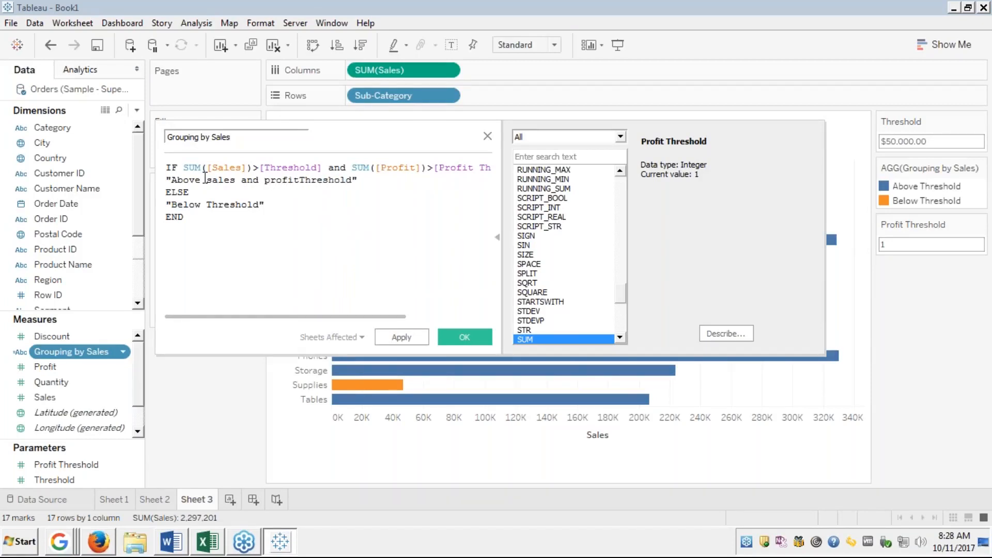
{"action": "key", "text": "Right"}
{"action": "key", "text": "Right"}
{"action": "key", "text": "Right"}
{"action": "key", "text": "Right"}
{"action": "key", "text": "Right"}
{"action": "type", "text": "h"}
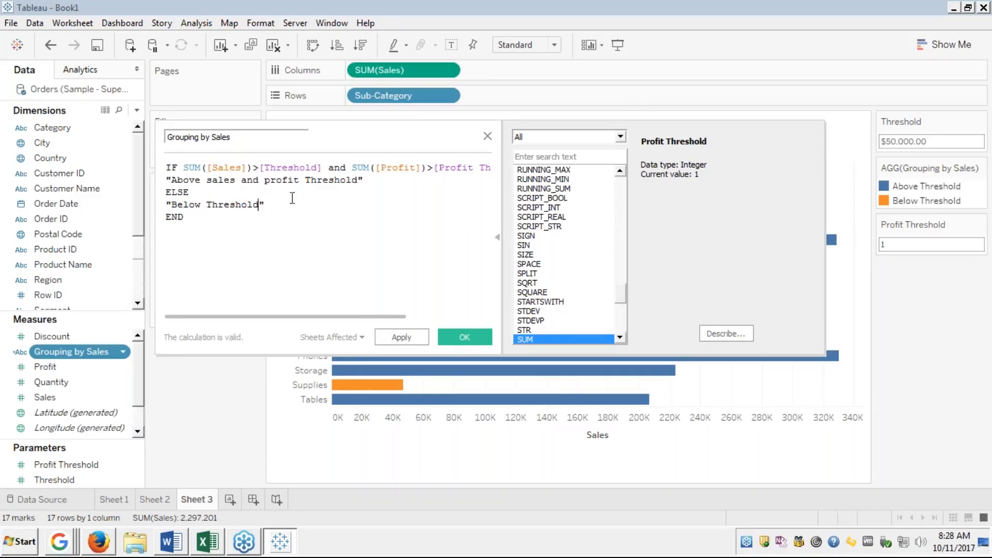
{"action": "left_click", "coordinate": [464, 335]}
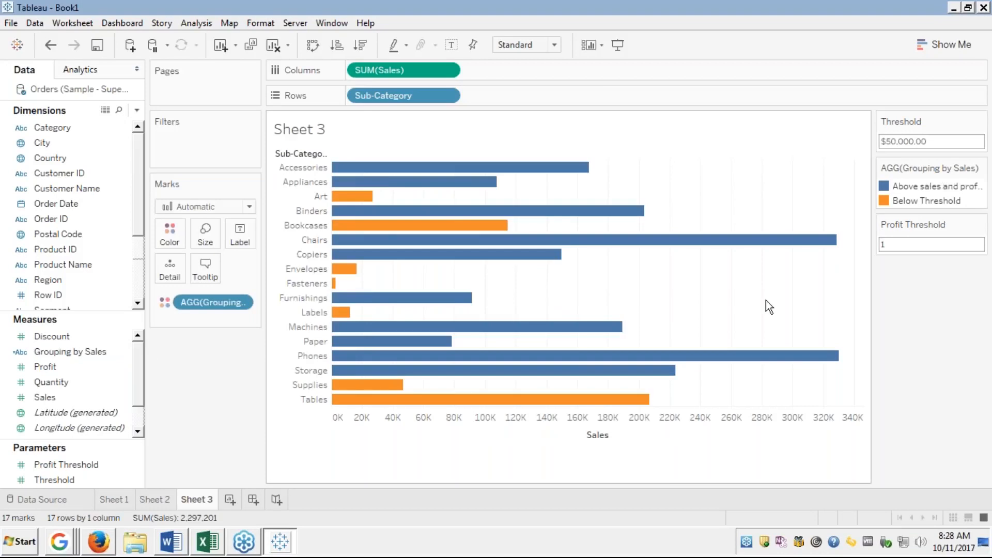
Step: Set the Profit Threshold parameter value to 10,000
{"action": "left_click", "coordinate": [898, 241]}
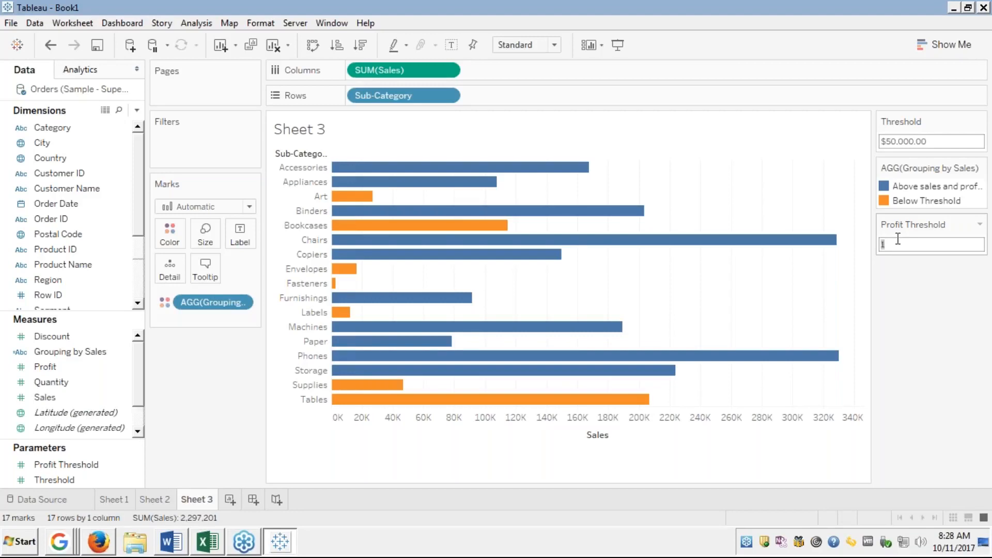
{"action": "key", "text": "BackSpace"}
{"action": "type", "text": "10000"}
{"action": "key", "text": "Return"}
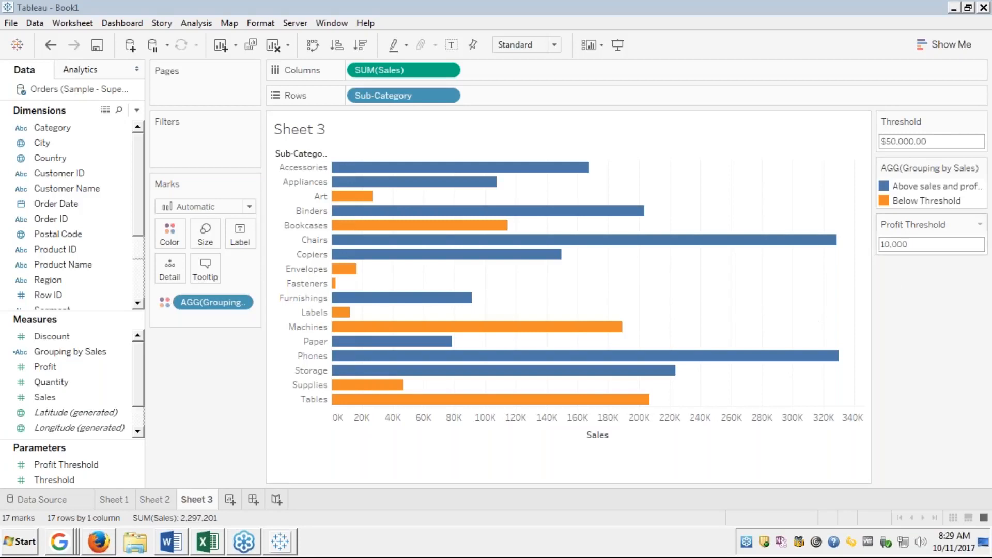
{"action": "left_click", "coordinate": [918, 141]}
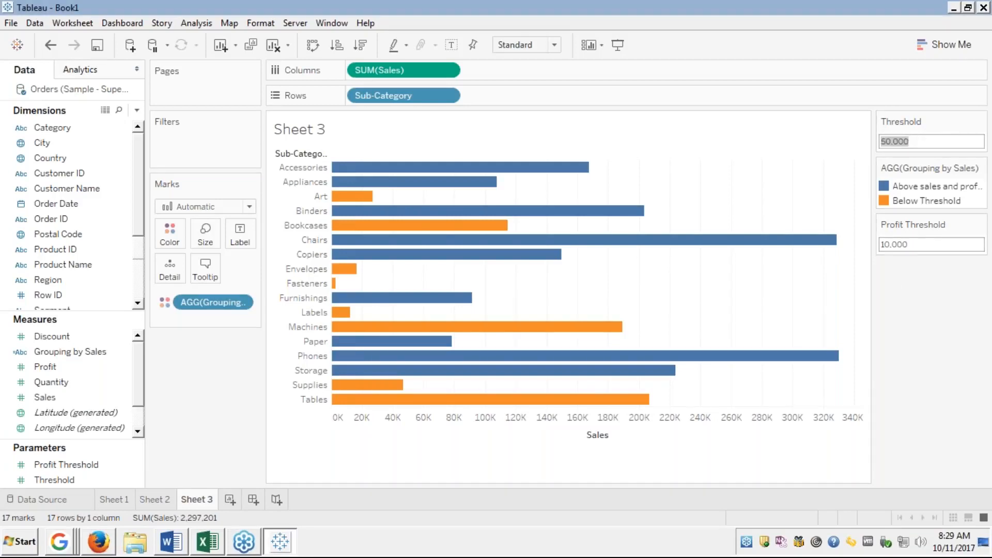
{"action": "left_click", "coordinate": [922, 243]}
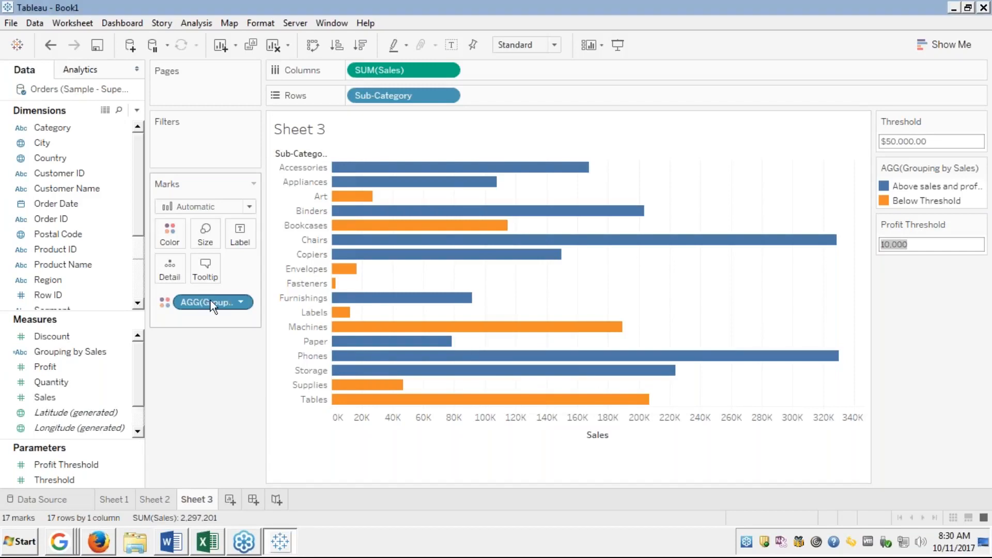
Step: Move the Grouping by Sales field from color to the filters, keeping only "Above sales and profit Threshold"
{"action": "left_click_drag", "start_coordinate": [210, 300], "coordinate": [185, 136]}
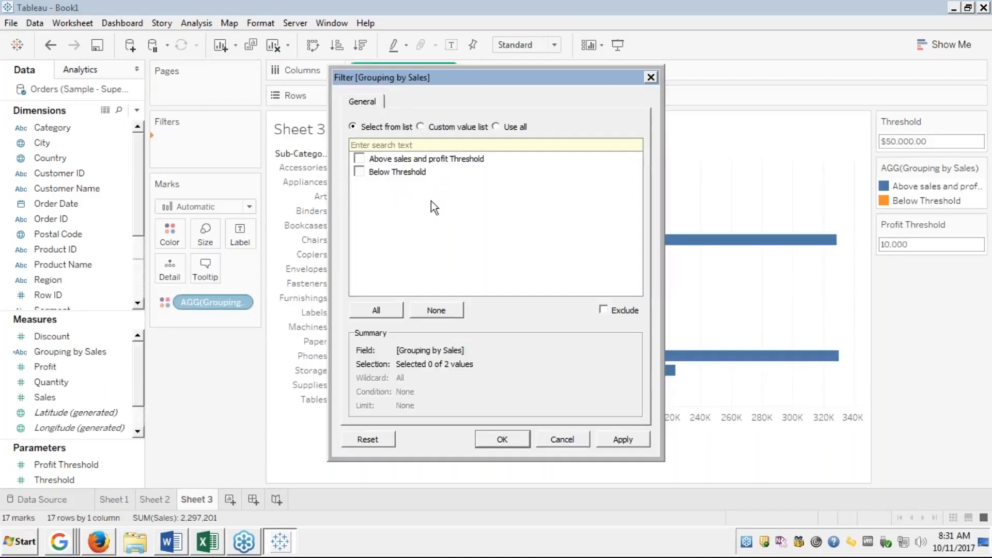
{"action": "left_click", "coordinate": [359, 159]}
{"action": "left_click", "coordinate": [621, 439]}
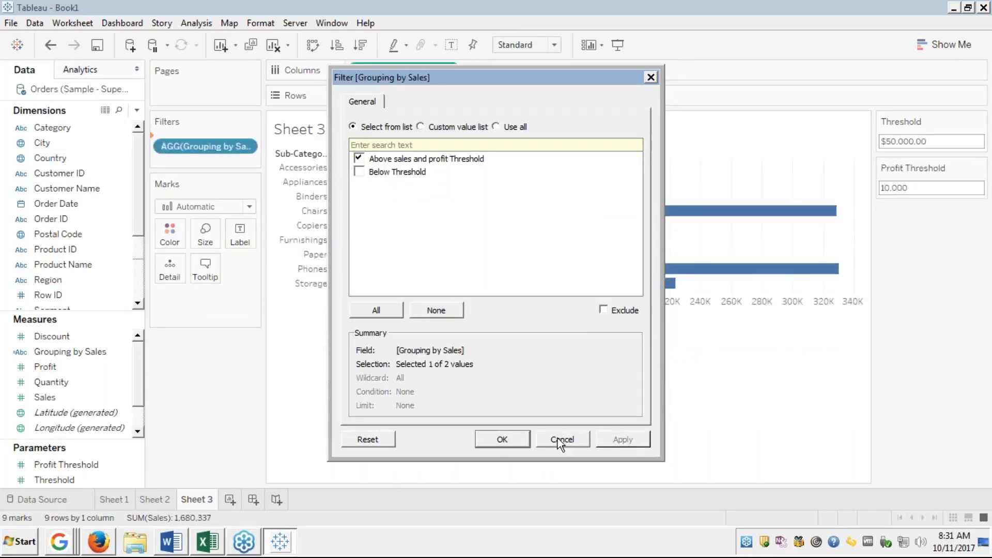
{"action": "left_click", "coordinate": [501, 438]}
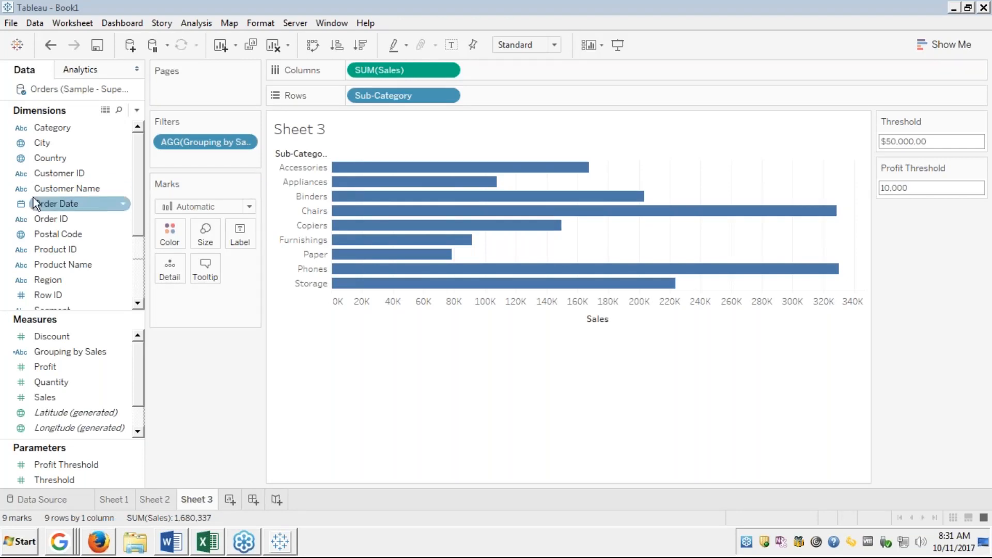
{"action": "right_click", "coordinate": [45, 206]}
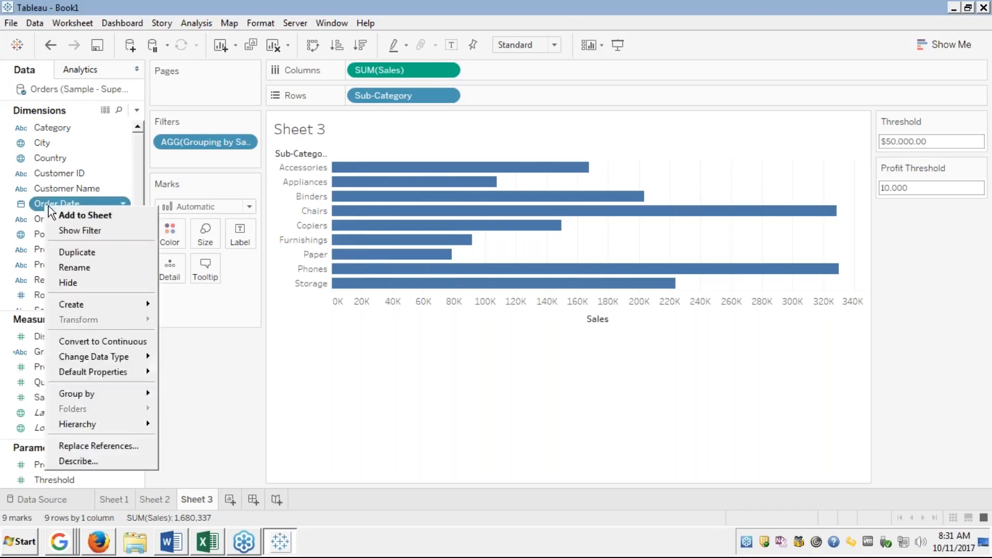
{"action": "mouse_move", "coordinate": [78, 305]}
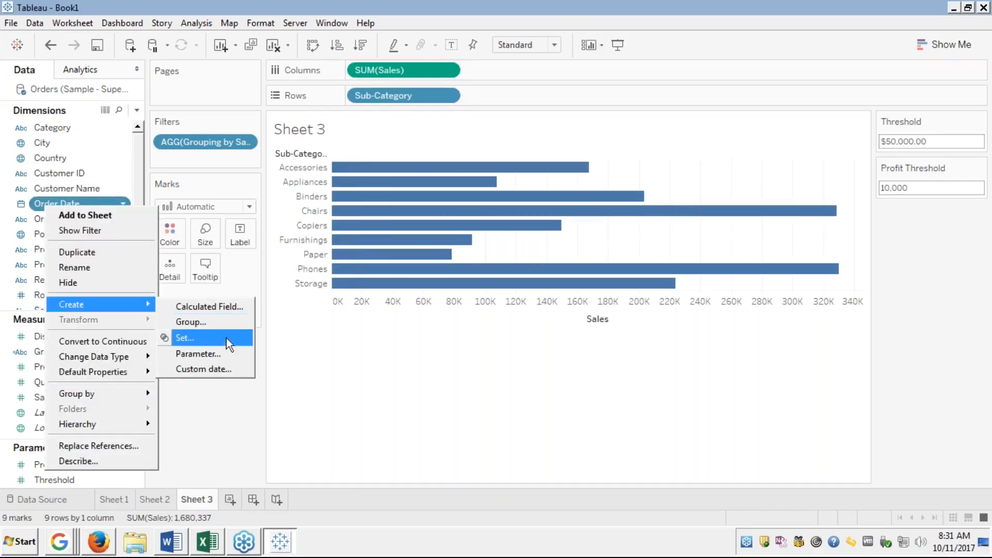
{"action": "left_click", "coordinate": [200, 356]}
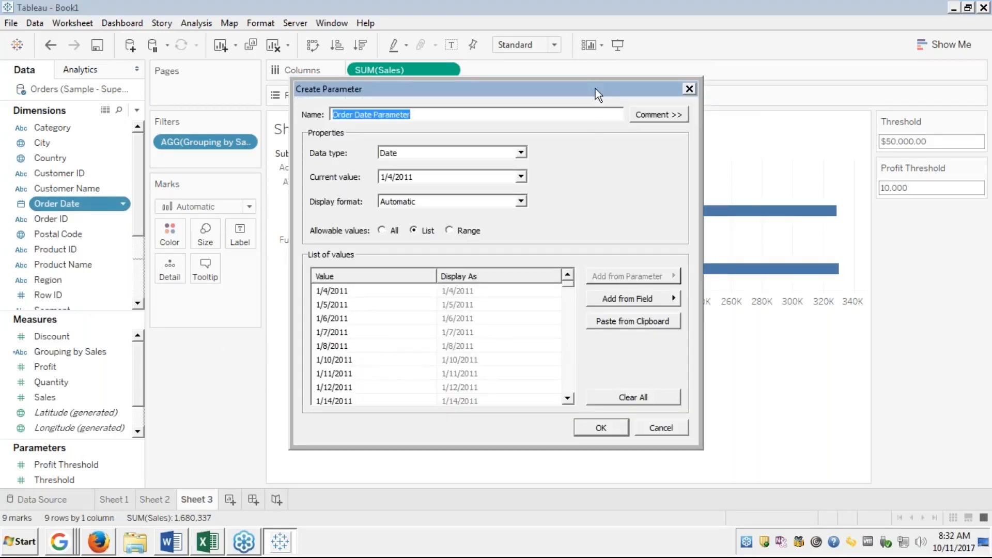
{"action": "left_click", "coordinate": [743, 132]}
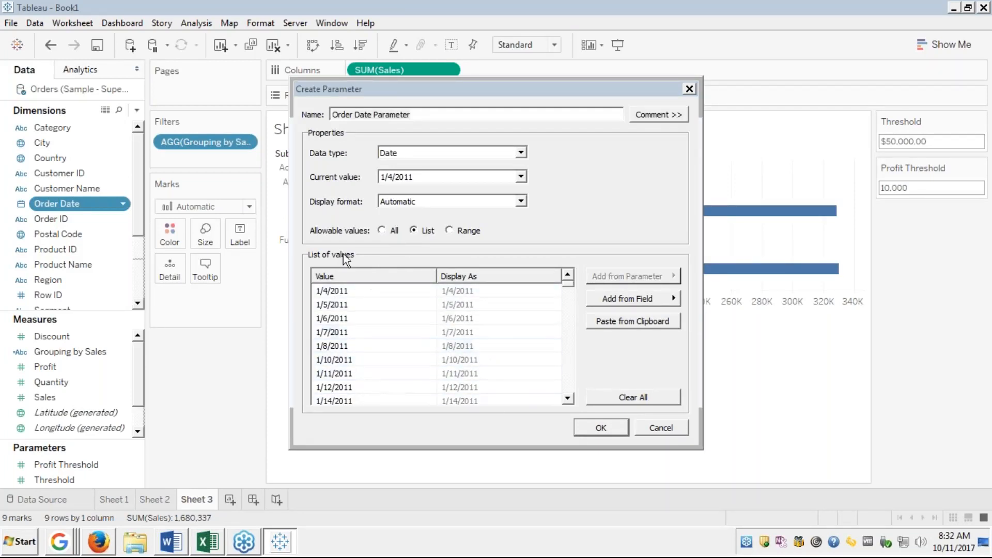
{"action": "left_click", "coordinate": [656, 430]}
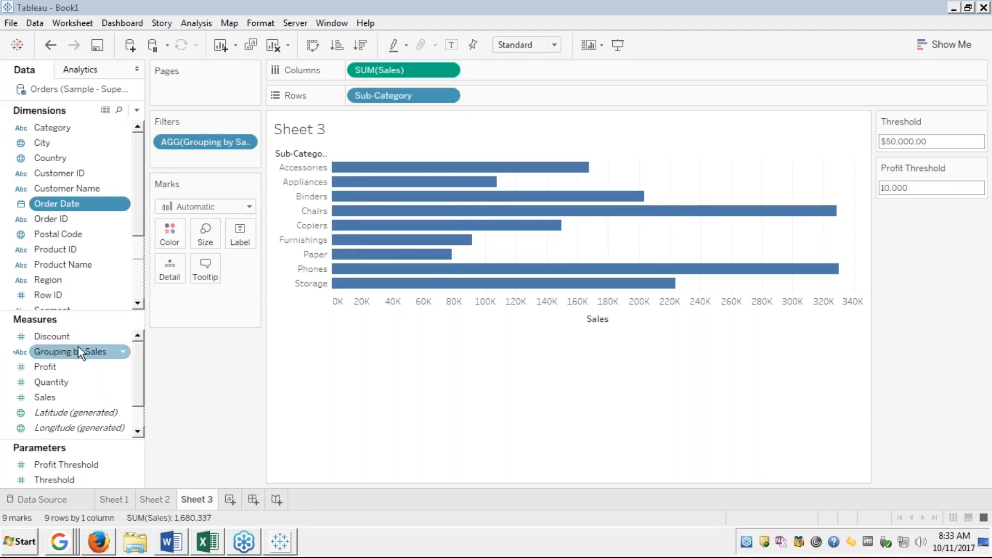
Step: Move the Grouping by Sales field from the filters back to the color encoding
{"action": "left_click_drag", "start_coordinate": [202, 147], "coordinate": [170, 234]}
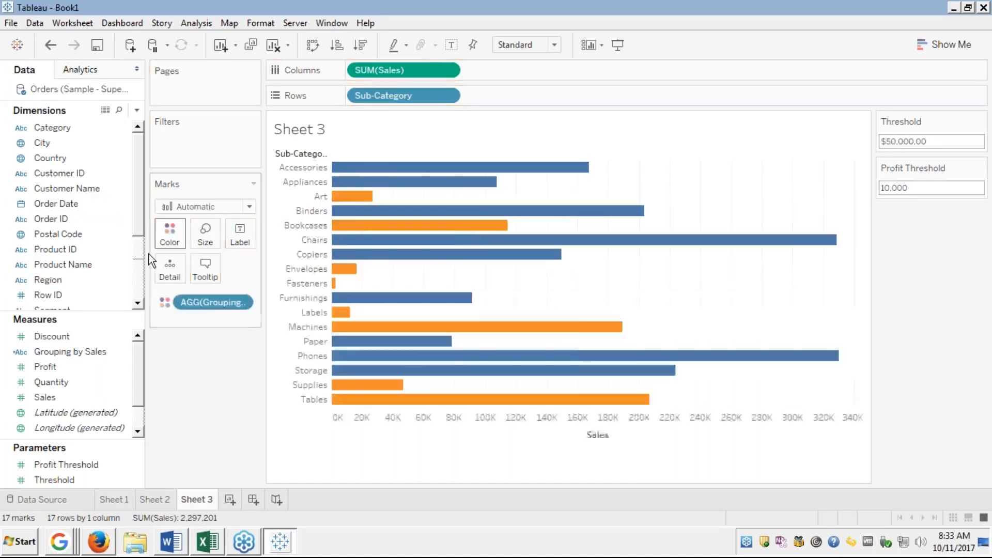
Step: Open the Grouping by Sales calculation and try to append the Threshold parameter directly after the "Above sales and profit Threshold" text, checking the error
{"action": "right_click", "coordinate": [58, 352]}
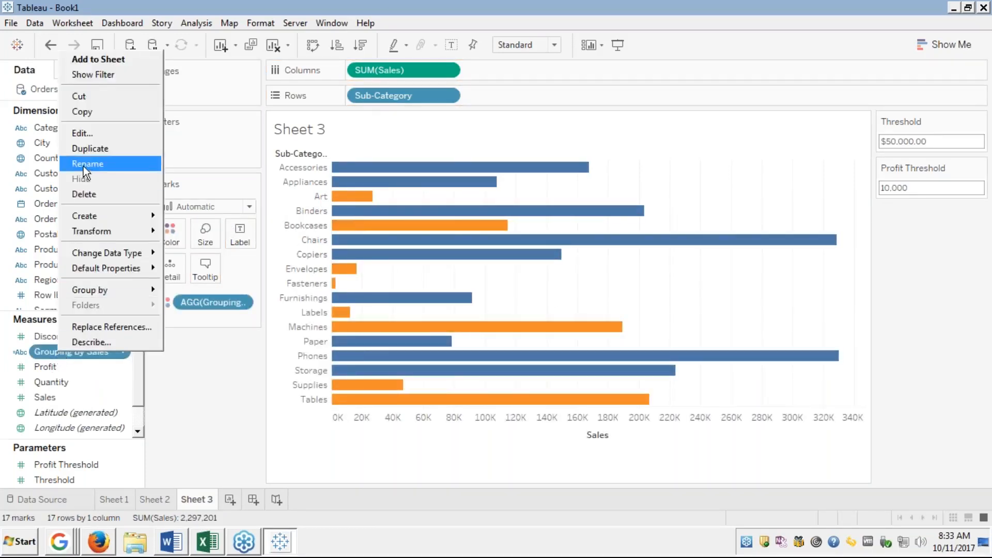
{"action": "left_click", "coordinate": [88, 136]}
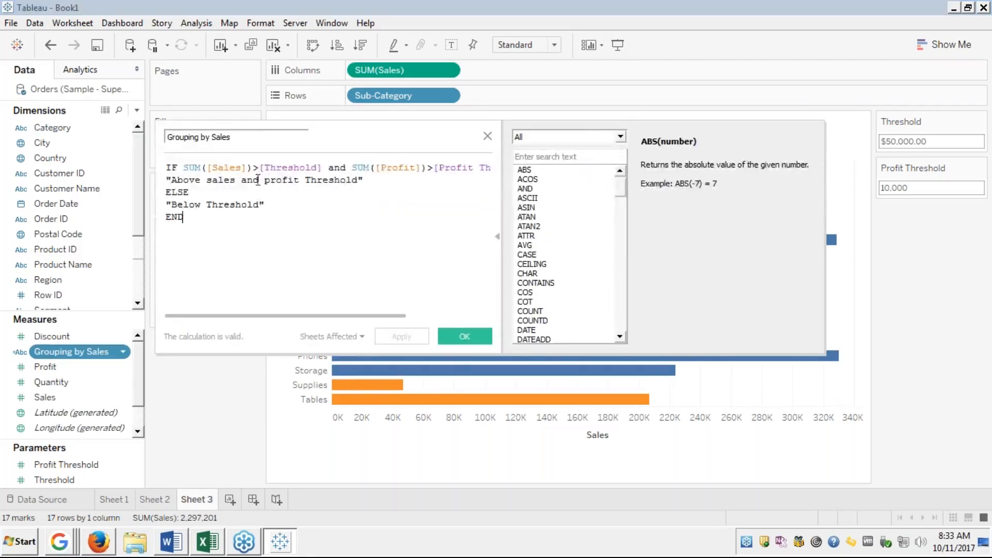
{"action": "left_click", "coordinate": [378, 180]}
{"action": "type", "text": "th"}
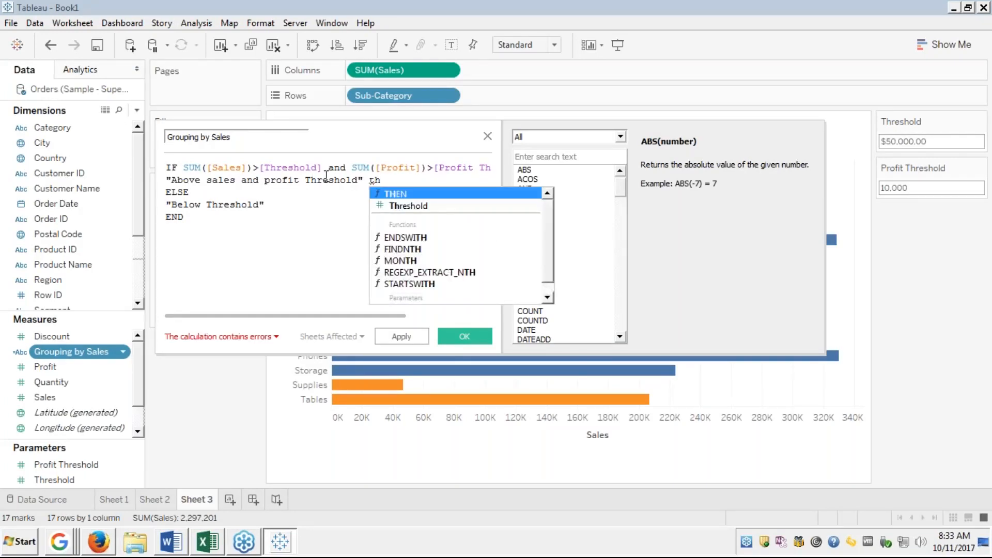
{"action": "key", "text": "Down"}
{"action": "key", "text": "Return"}
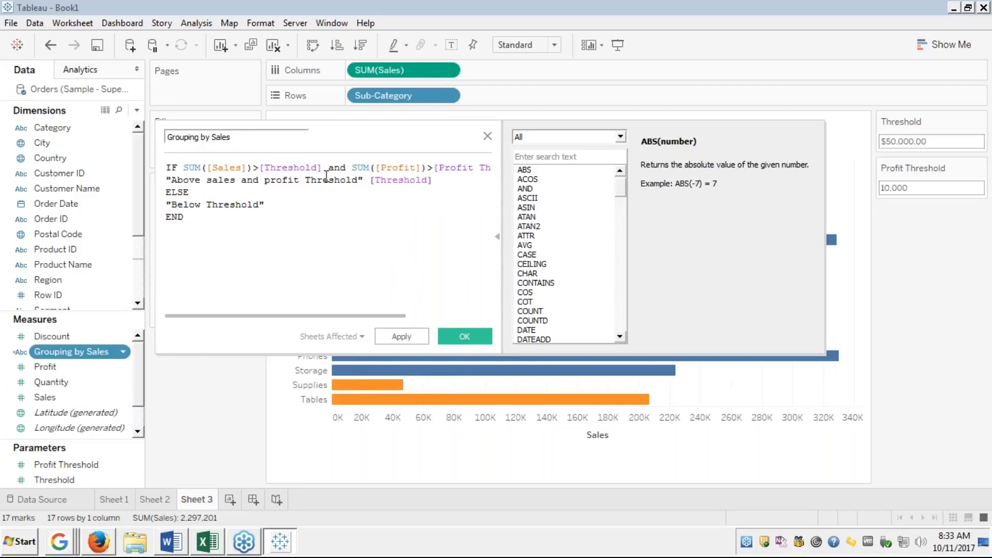
{"action": "left_click", "coordinate": [373, 184]}
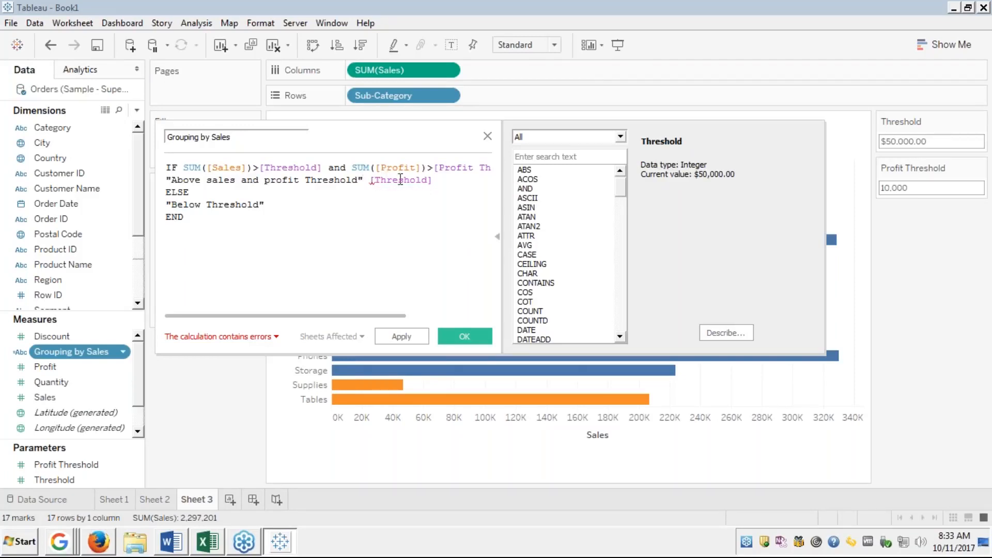
{"action": "key", "text": "BackSpace"}
{"action": "left_click", "coordinate": [237, 335]}
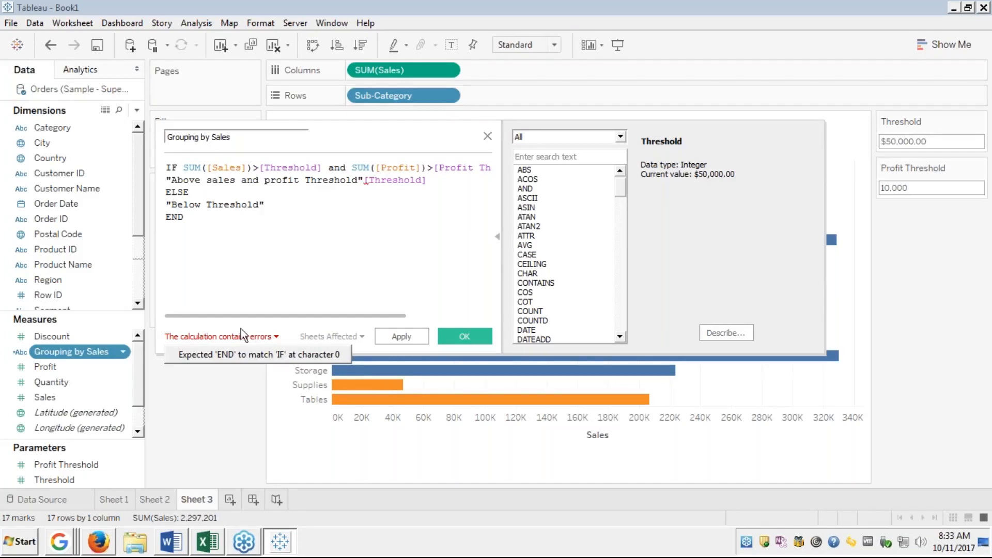
Step: Try to convert the appended parameter to text as STR([Threshold]) in the Grouping by Sales calculation, checking the error
{"action": "left_click", "coordinate": [368, 179]}
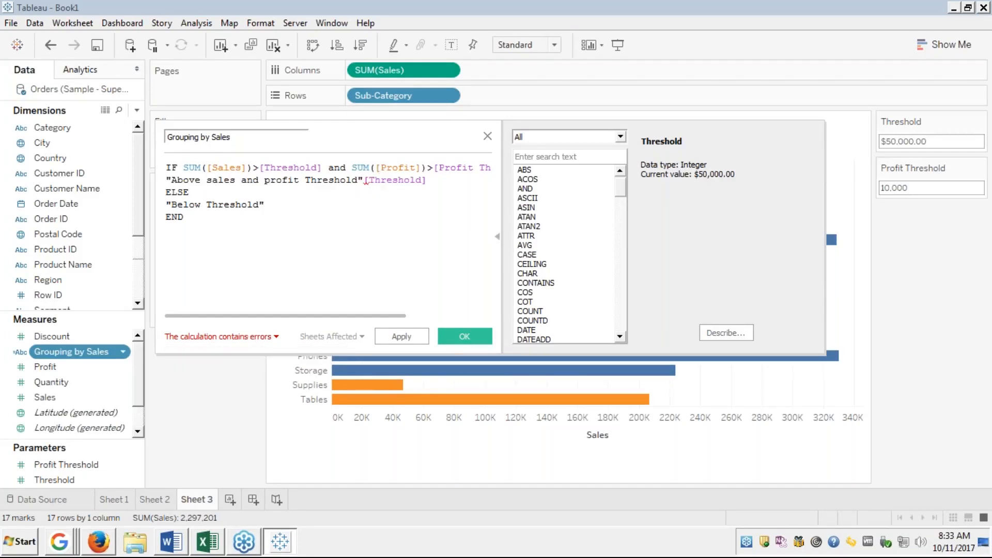
{"action": "mouse_move", "coordinate": [365, 179]}
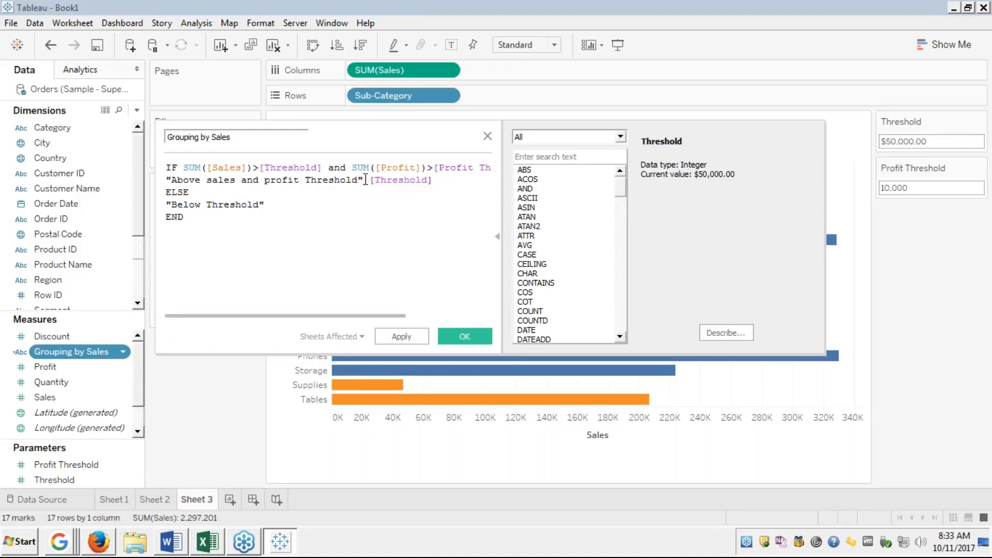
{"action": "type", "text": "to"}
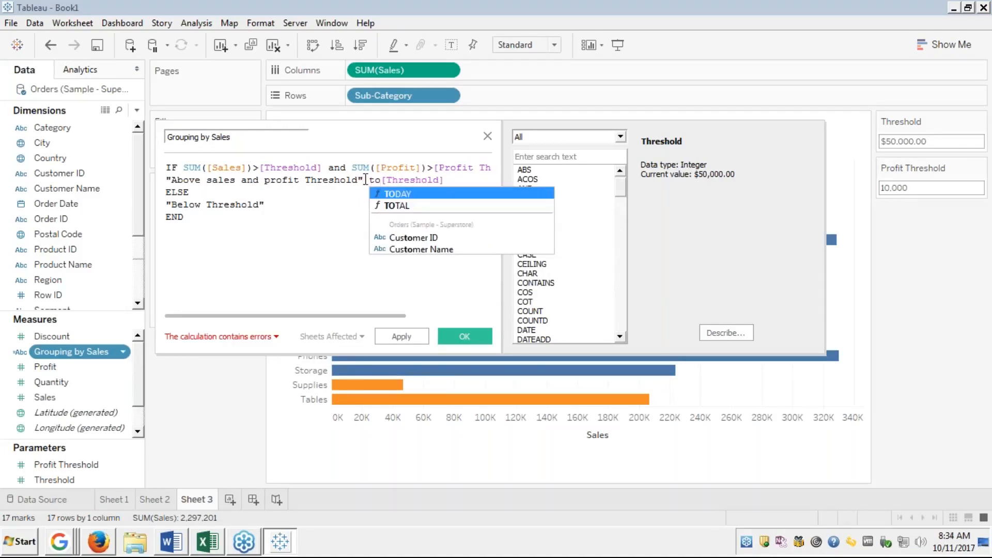
{"action": "key", "text": "BackSpace"}
{"action": "key", "text": "BackSpace"}
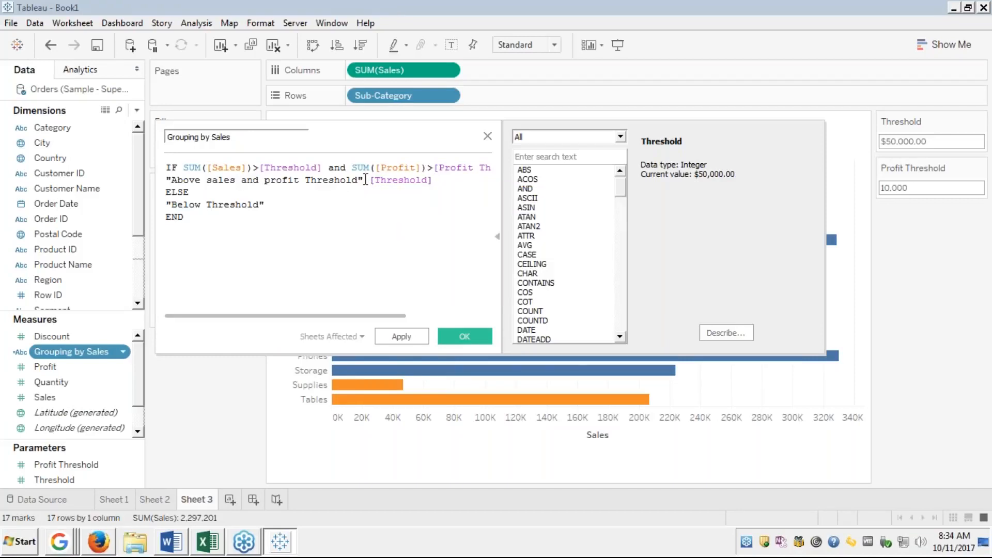
{"action": "type", "text": "stri"}
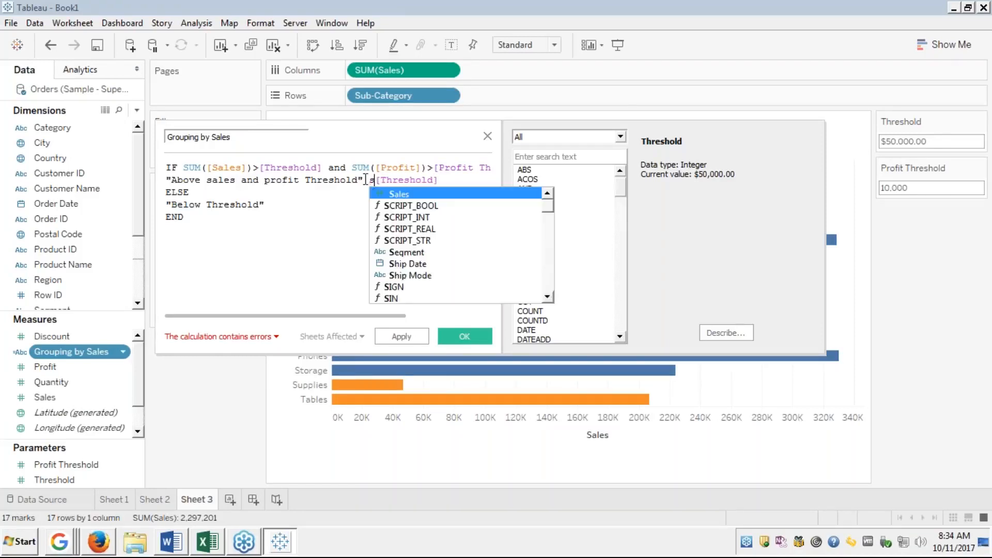
{"action": "key", "text": "BackSpace"}
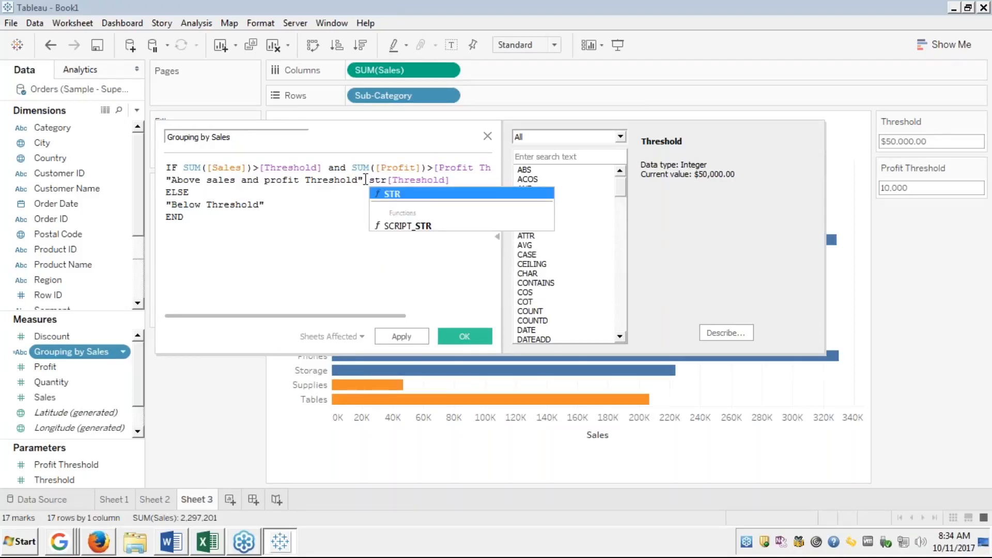
{"action": "key", "text": "Return"}
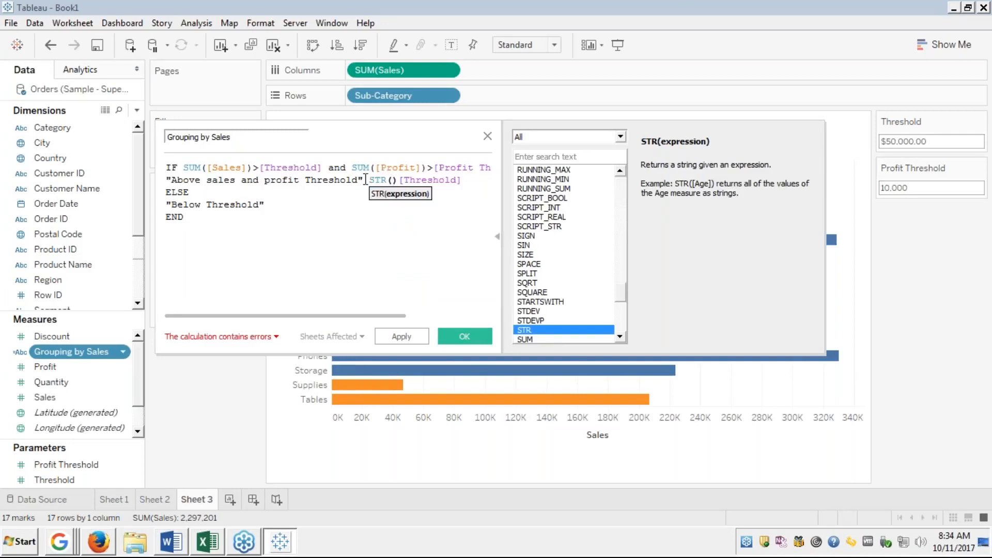
{"action": "key", "text": "Delete"}
{"action": "left_click", "coordinate": [469, 180]}
{"action": "type", "text": "))"}
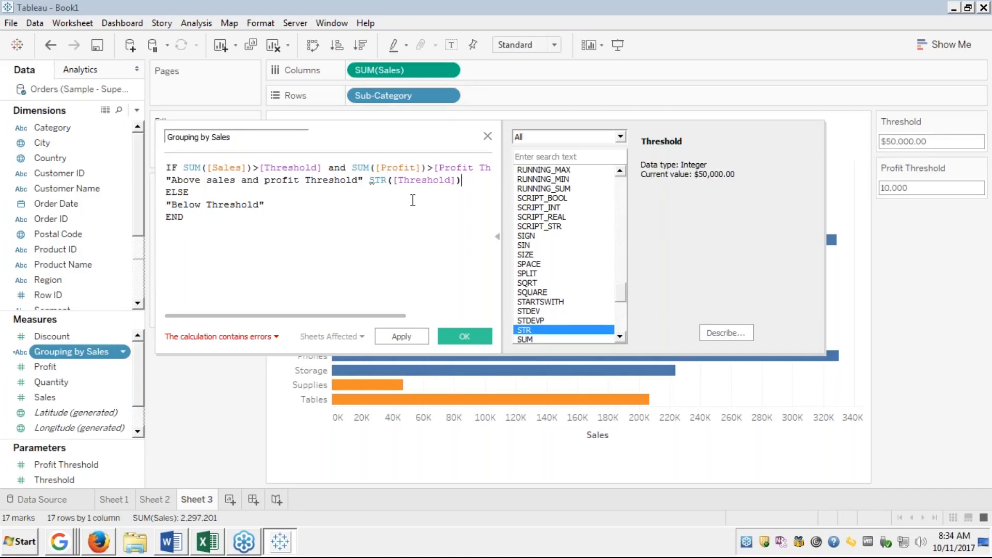
{"action": "left_click", "coordinate": [219, 337]}
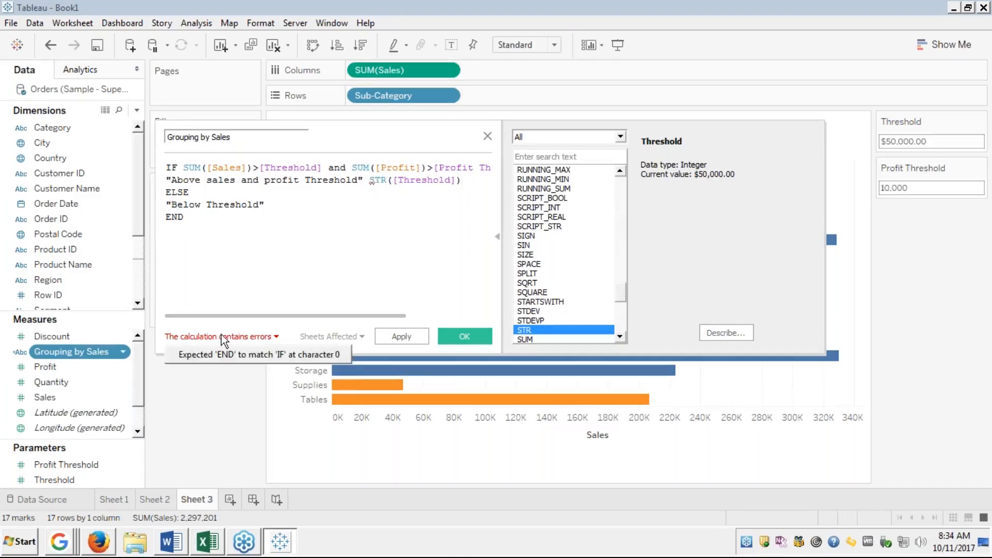
{"action": "left_click", "coordinate": [305, 261]}
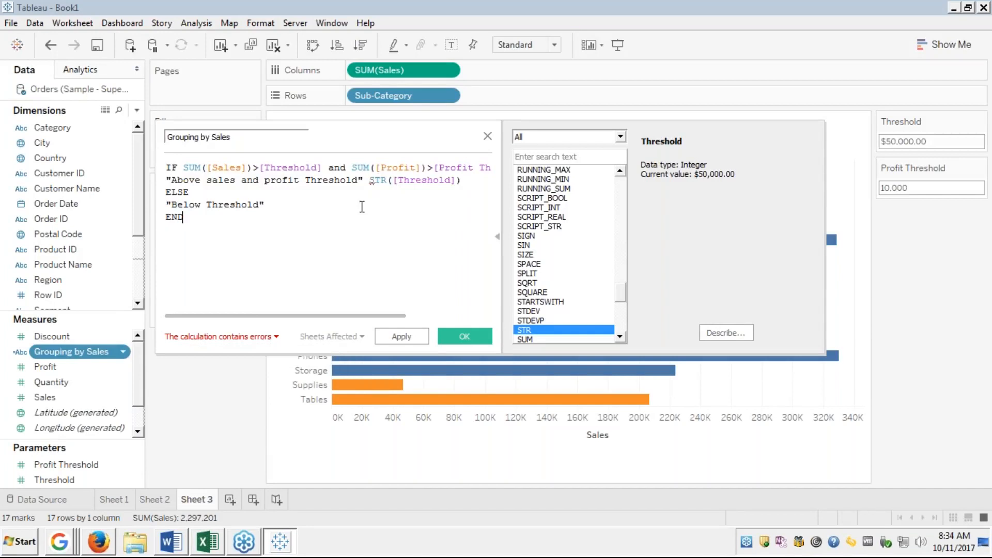
Step: Remove STR([Threshold]) from the first result line and save the Grouping by Sales calculation
{"action": "left_click_drag", "start_coordinate": [371, 180], "coordinate": [457, 178]}
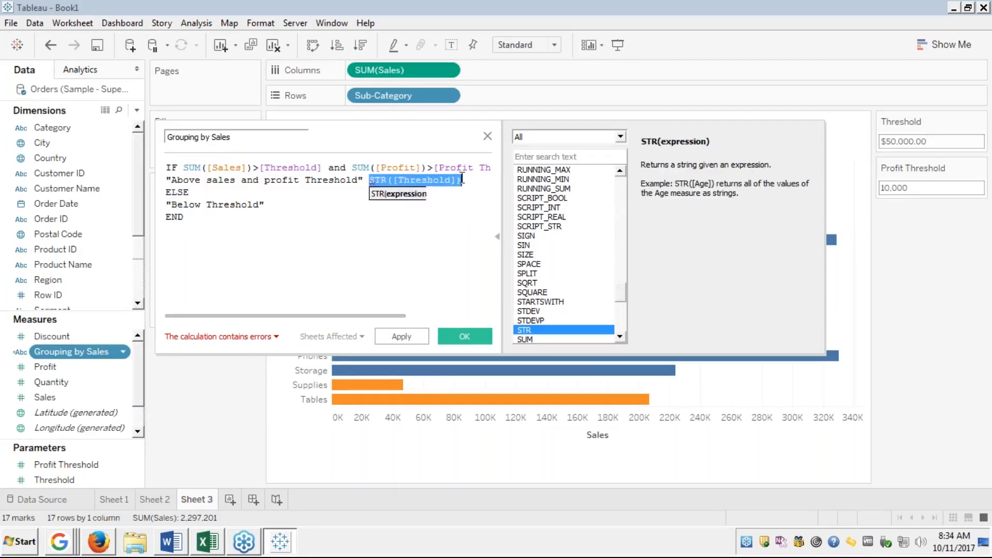
{"action": "key", "text": "BackSpace"}
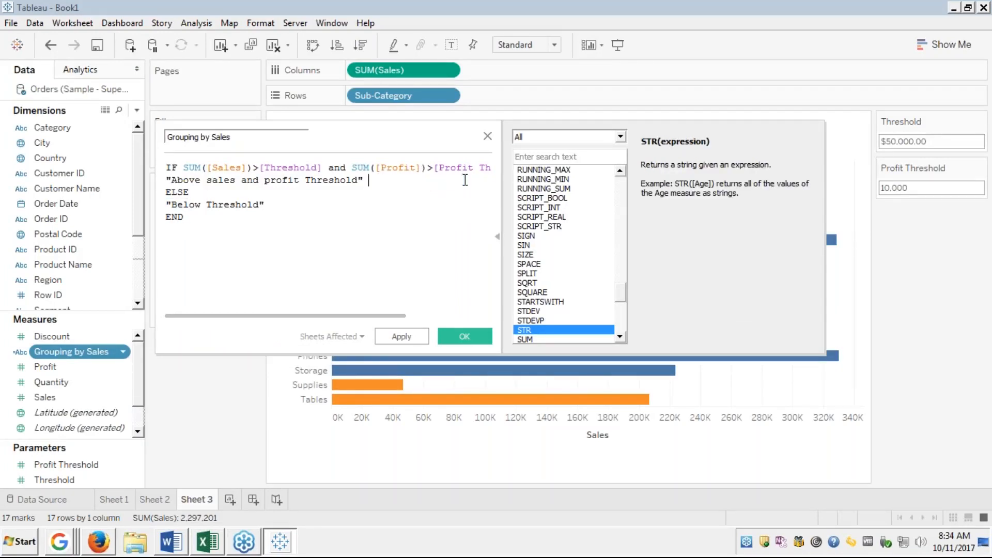
{"action": "left_click", "coordinate": [465, 335]}
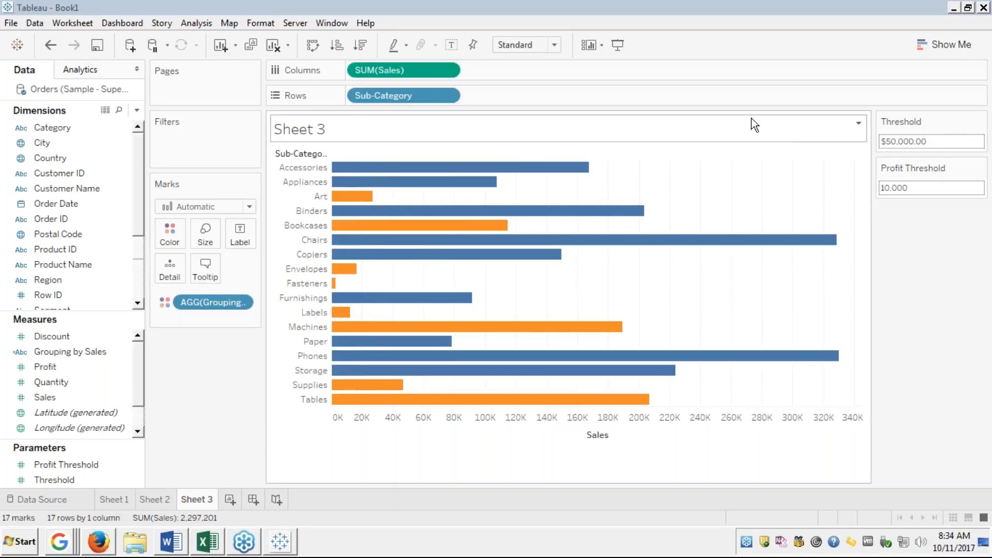
Step: Switch to Firefox, show the Module 3 presentation full screen, and page through the dynamic calculated group slides to slide 45
{"action": "left_click", "coordinate": [97, 552]}
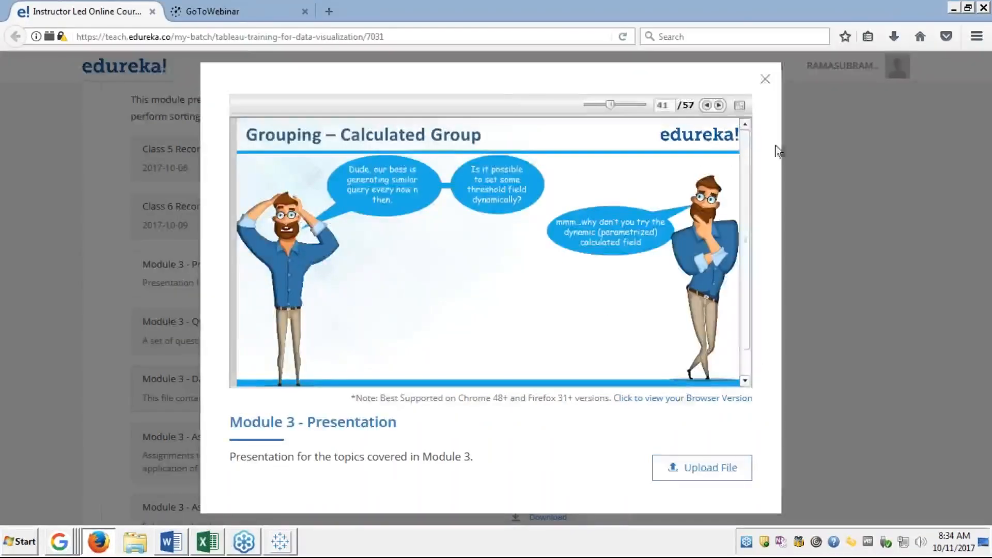
{"action": "left_click", "coordinate": [740, 105]}
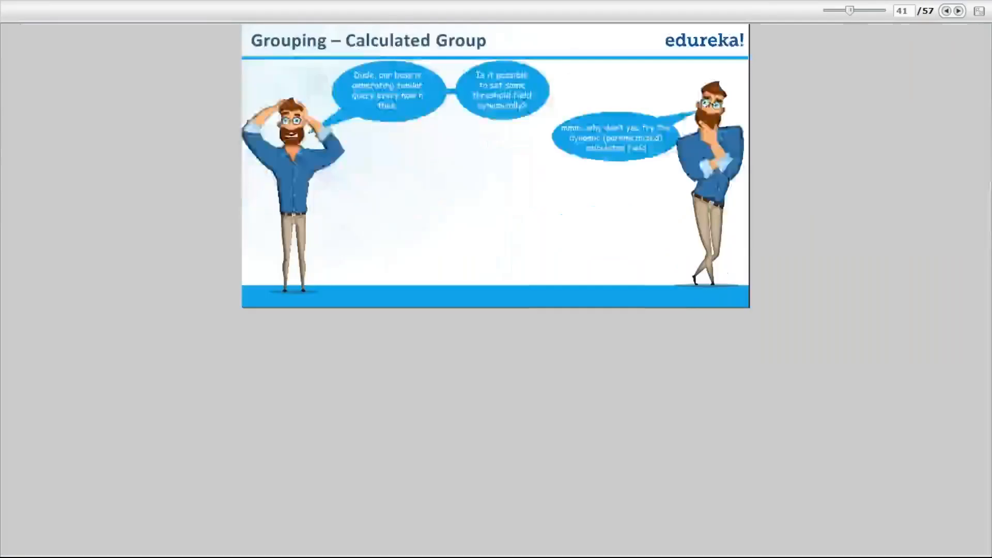
{"action": "left_click", "coordinate": [960, 11]}
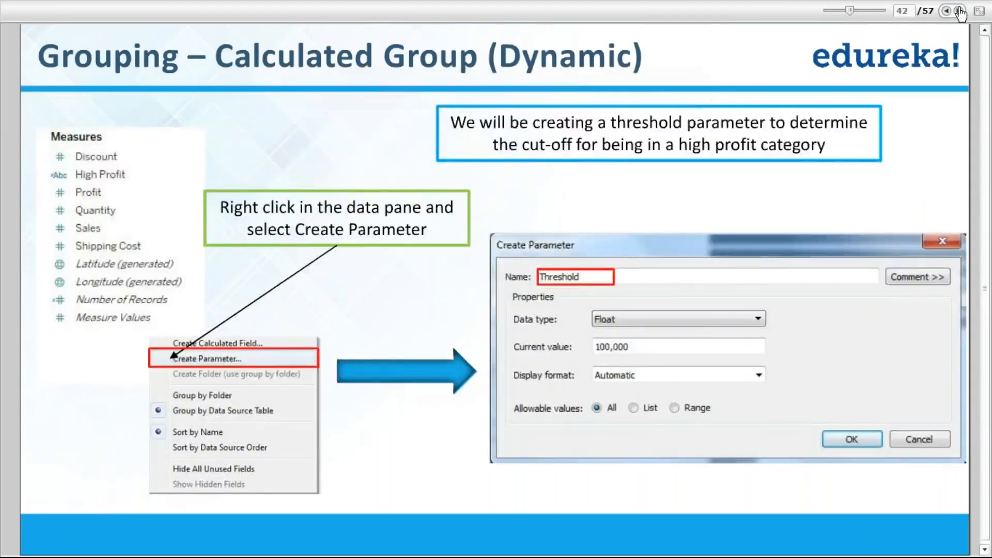
{"action": "left_click", "coordinate": [959, 11]}
{"action": "left_click", "coordinate": [960, 11]}
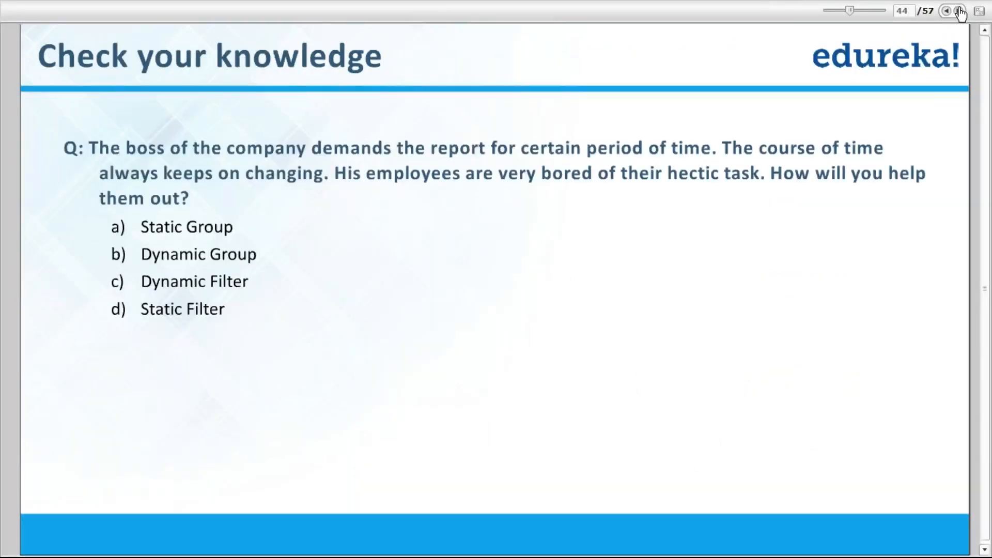
{"action": "left_click", "coordinate": [960, 11]}
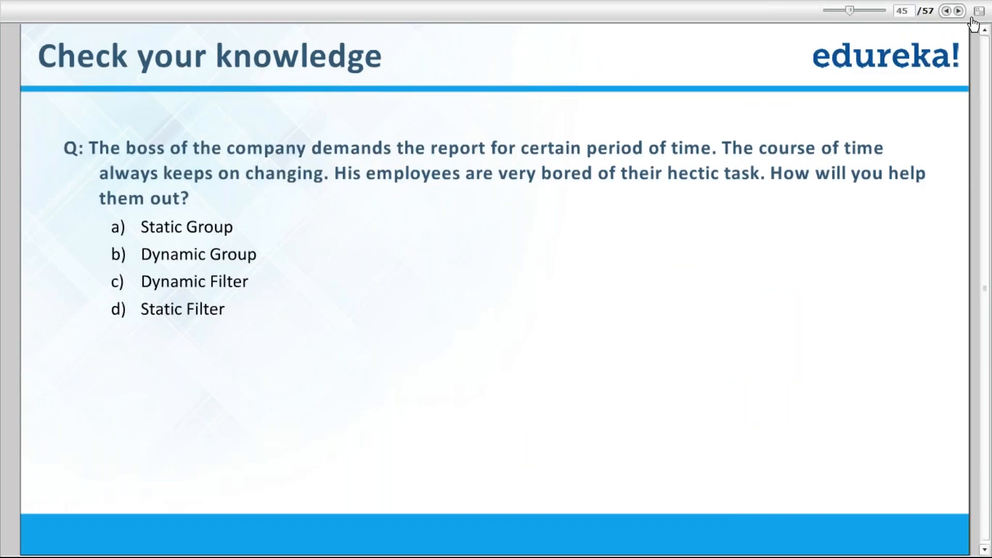
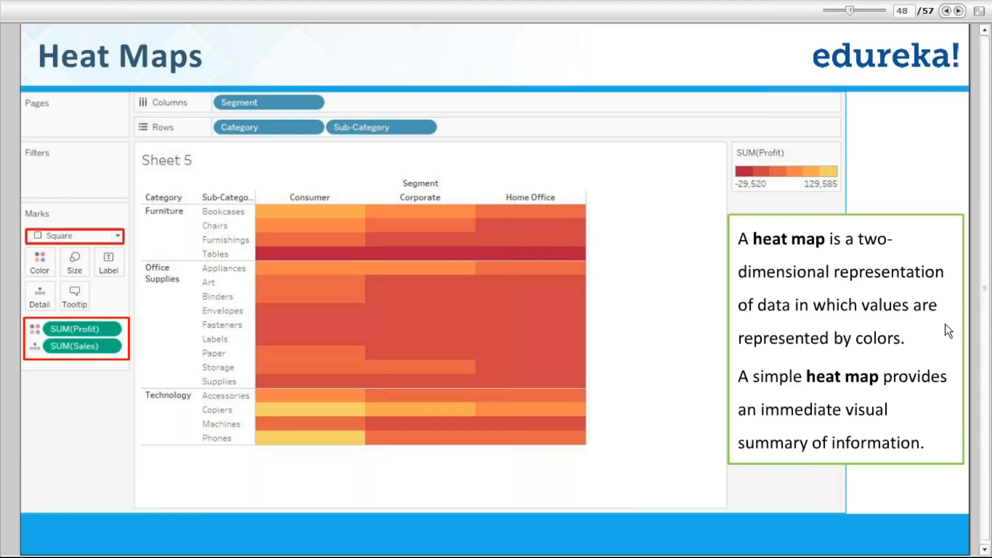
Step: Examine the Heat Maps slide of the Module 3 presentation in full-screen view
{"action": "key", "text": "Escape"}
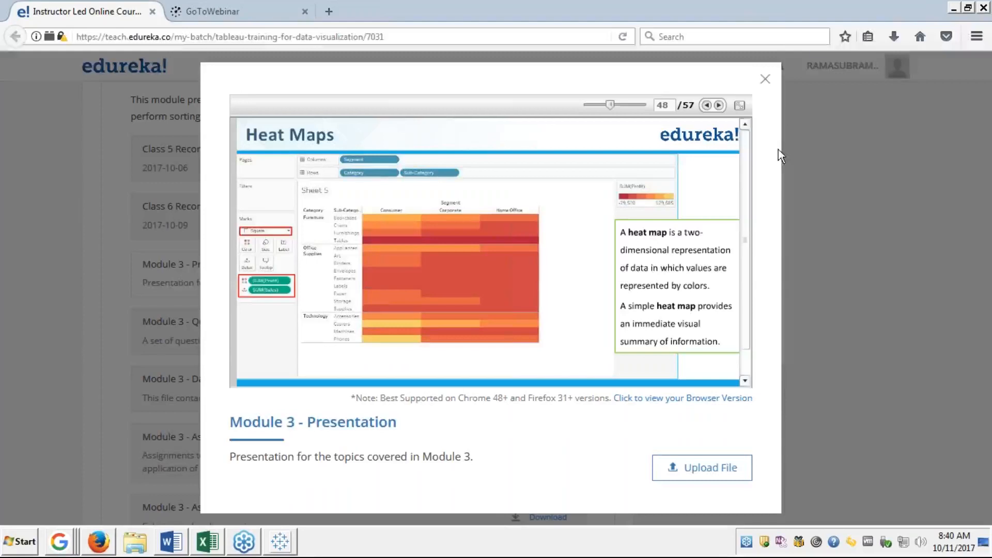
{"action": "left_click", "coordinate": [741, 107]}
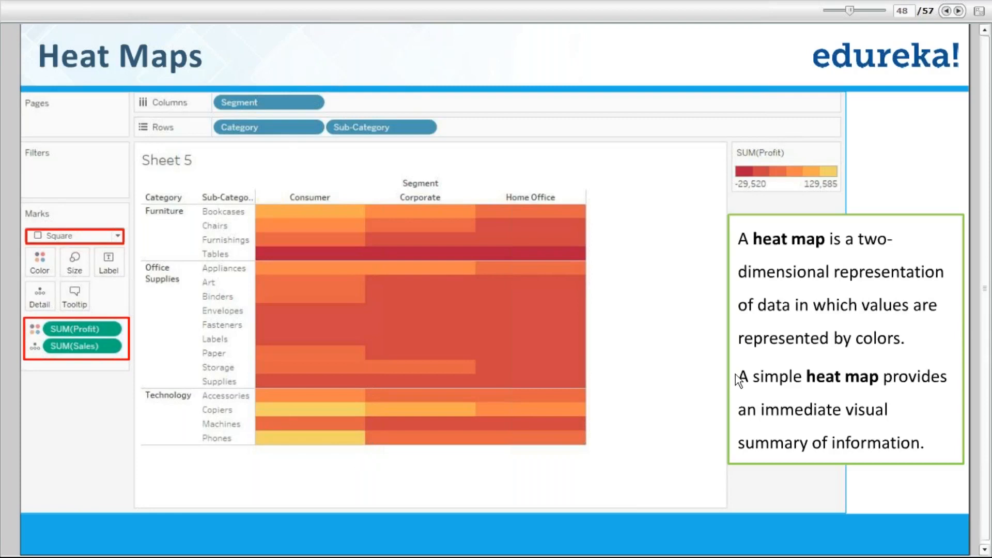
{"action": "key", "text": "Escape"}
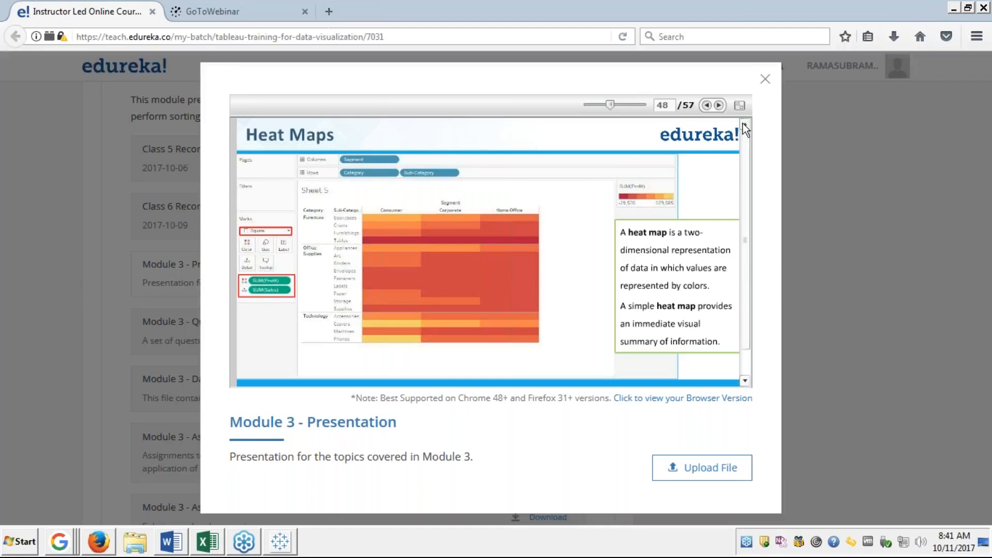
{"action": "left_click", "coordinate": [740, 106]}
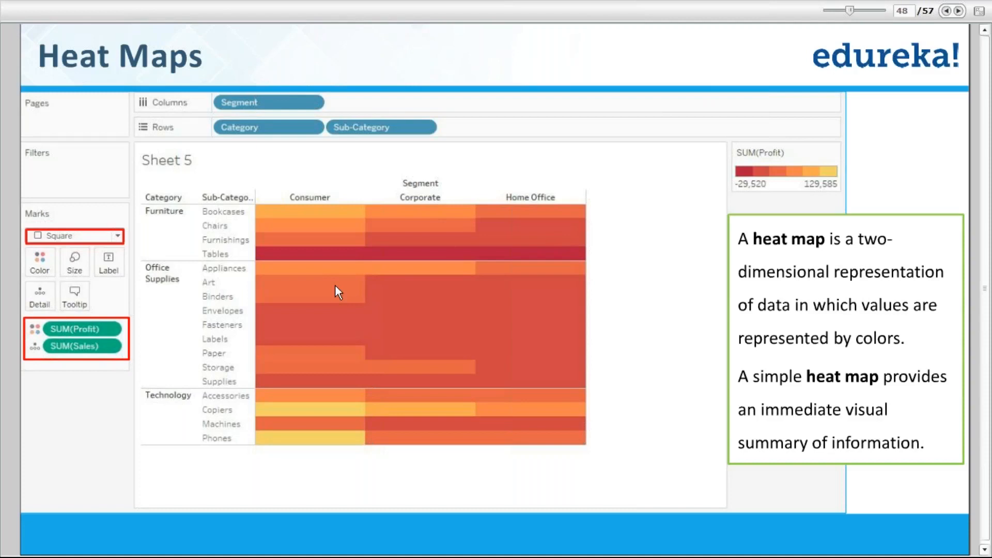
Step: Leave the presentation, switch back to Tableau, and add a new worksheet
{"action": "key", "text": "alt+Tab"}
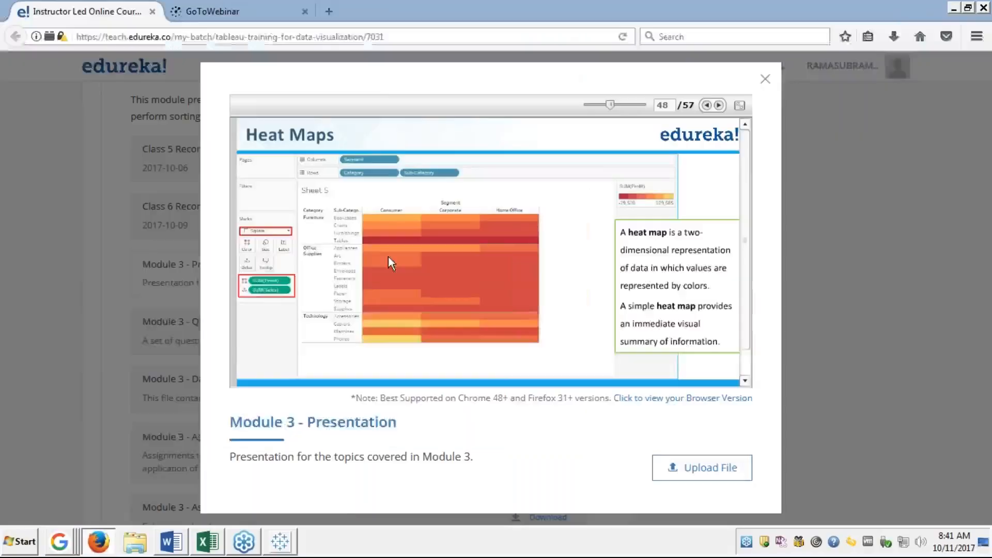
{"action": "left_click", "coordinate": [292, 550]}
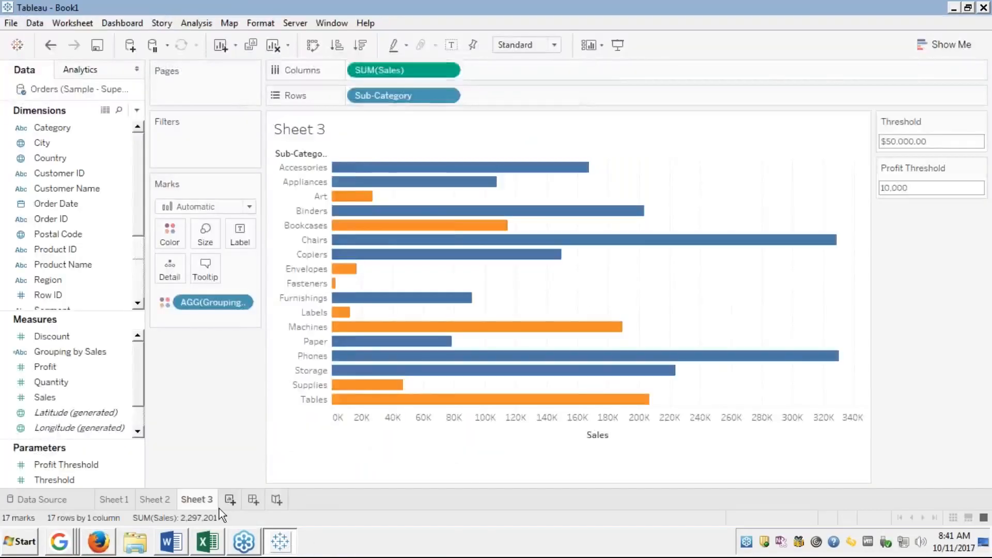
{"action": "left_click", "coordinate": [230, 500]}
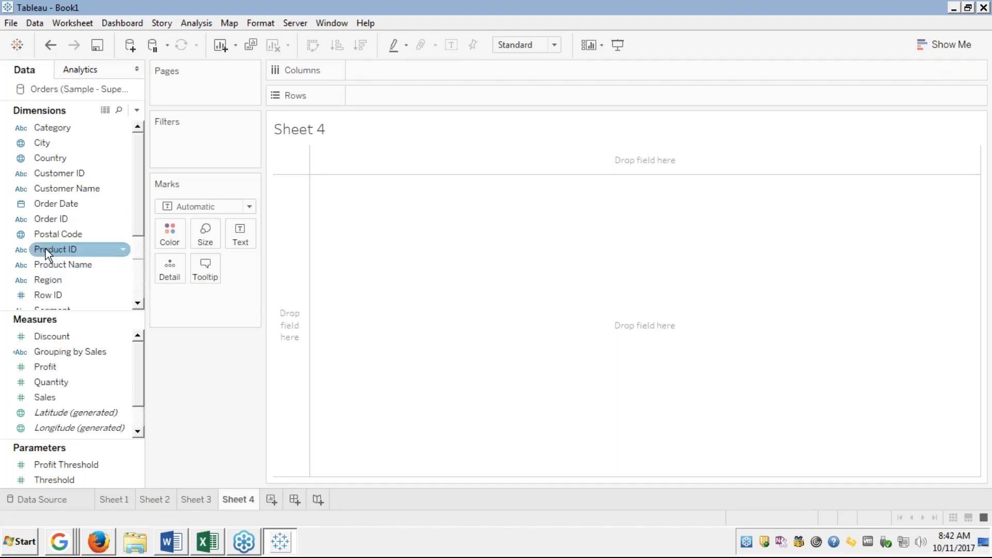
Step: Build the row structure of Sheet 4 from Category followed by Sub-Category
{"action": "left_click", "coordinate": [55, 209]}
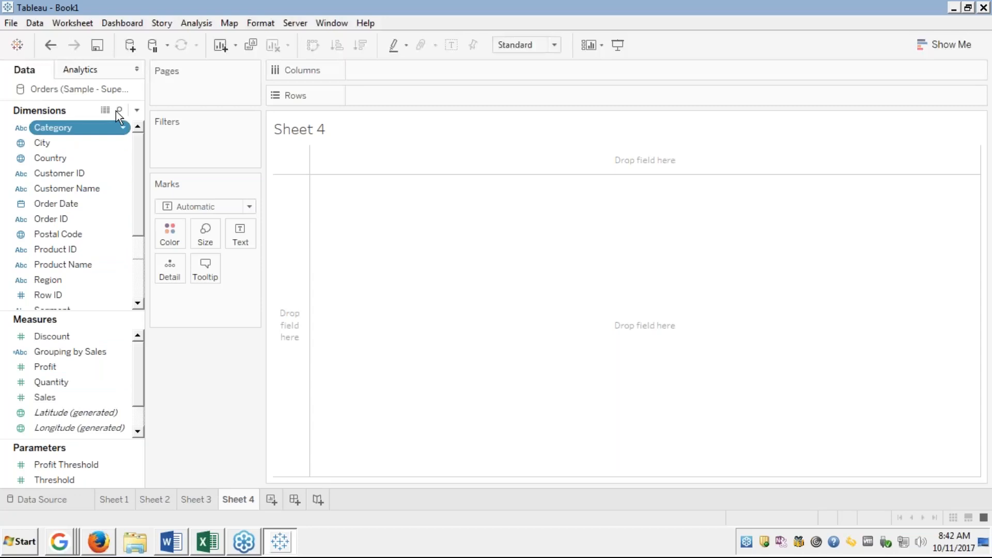
{"action": "left_click_drag", "start_coordinate": [121, 127], "coordinate": [367, 97]}
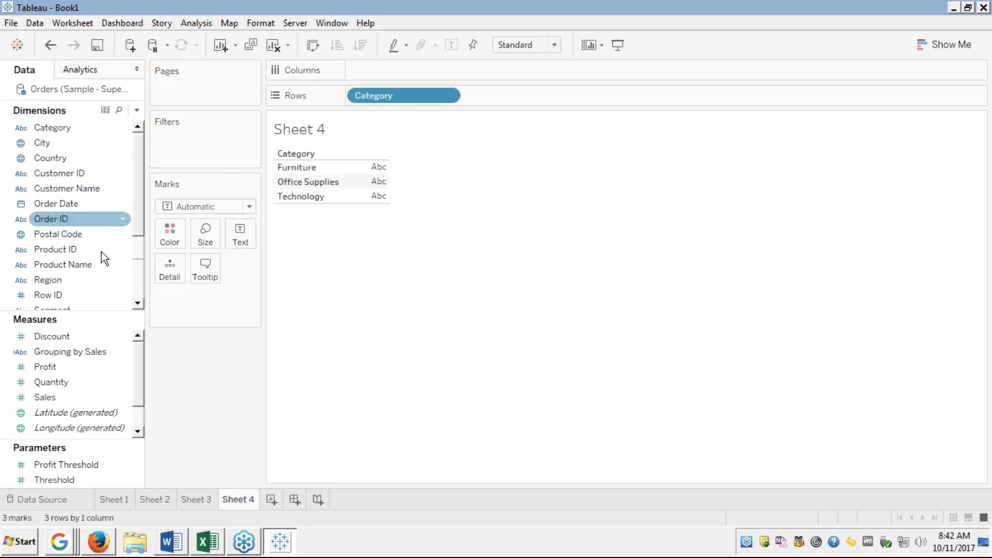
{"action": "scroll", "coordinate": [88, 229], "scroll_direction": "down", "scroll_amount": 2}
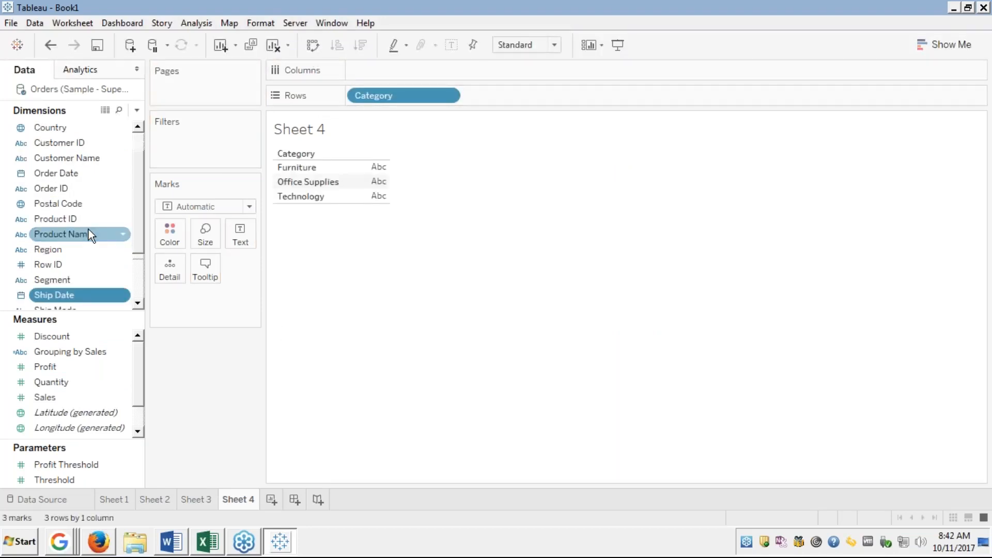
{"action": "scroll", "coordinate": [88, 228], "scroll_direction": "down", "scroll_amount": 3}
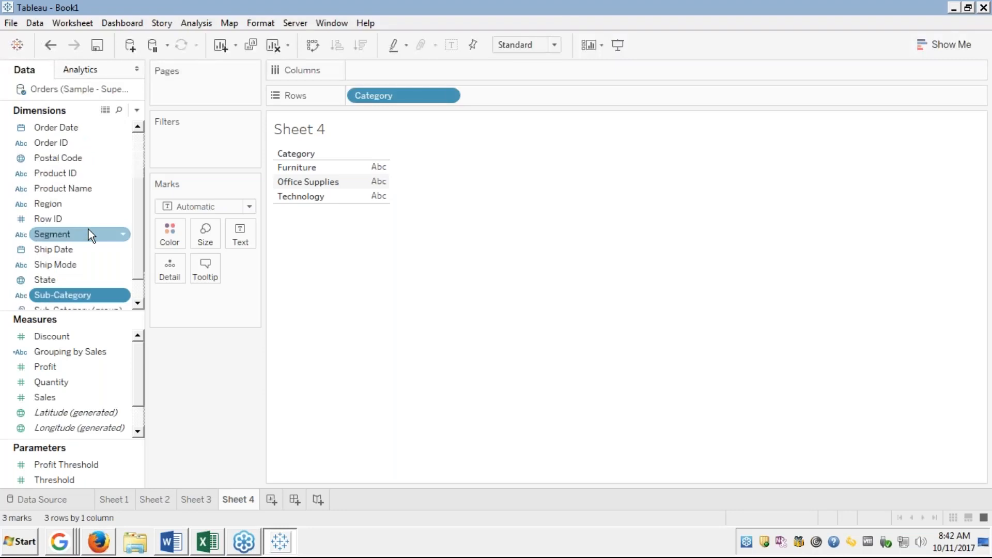
{"action": "scroll", "coordinate": [88, 233], "scroll_direction": "down", "scroll_amount": 1}
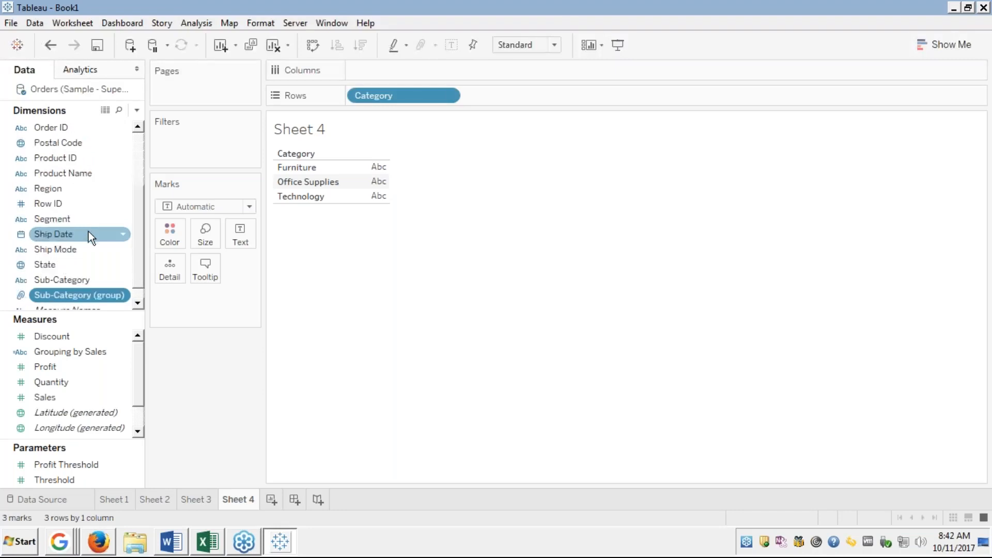
{"action": "left_click", "coordinate": [47, 279]}
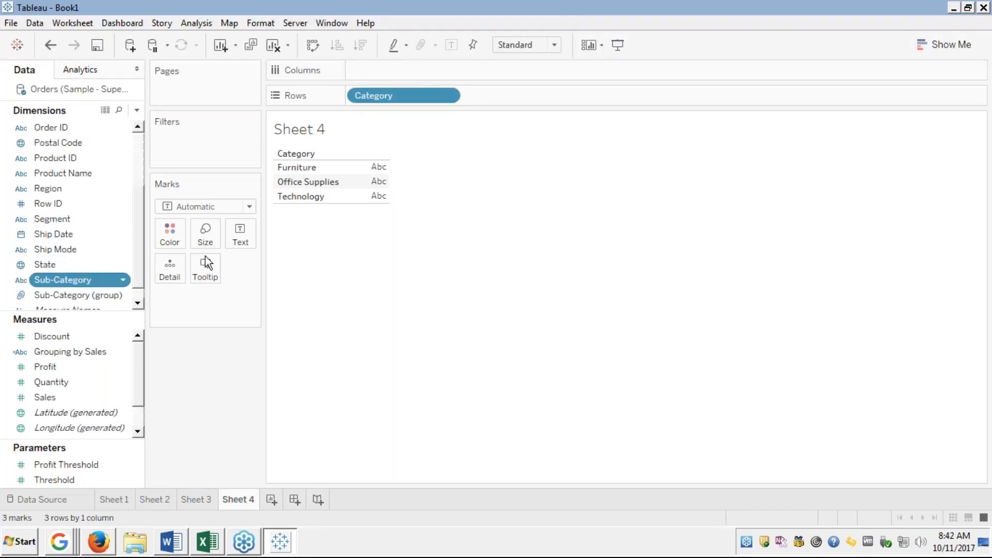
{"action": "left_click_drag", "start_coordinate": [206, 263], "coordinate": [487, 89]}
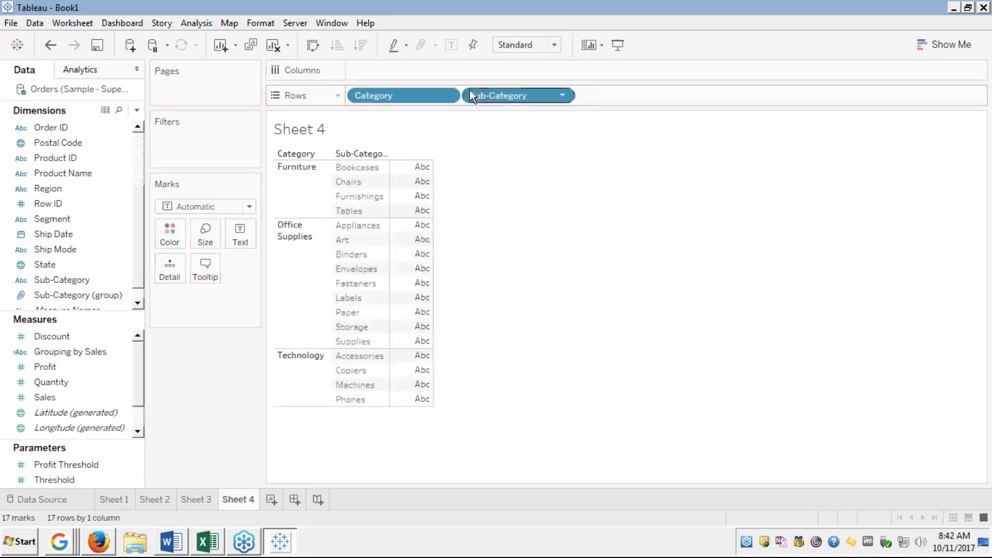
Step: Split the table into columns by Segment
{"action": "left_click", "coordinate": [51, 188]}
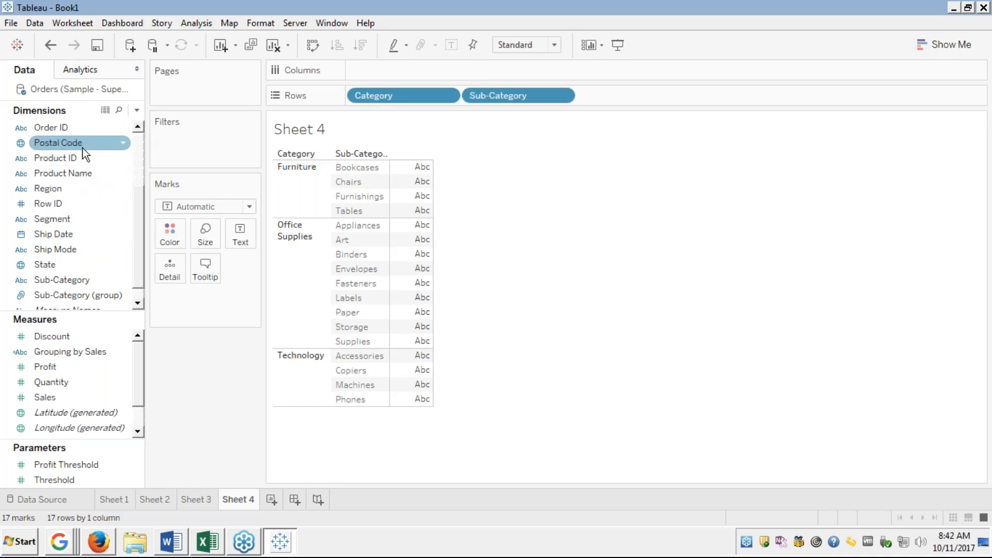
{"action": "left_click", "coordinate": [48, 222]}
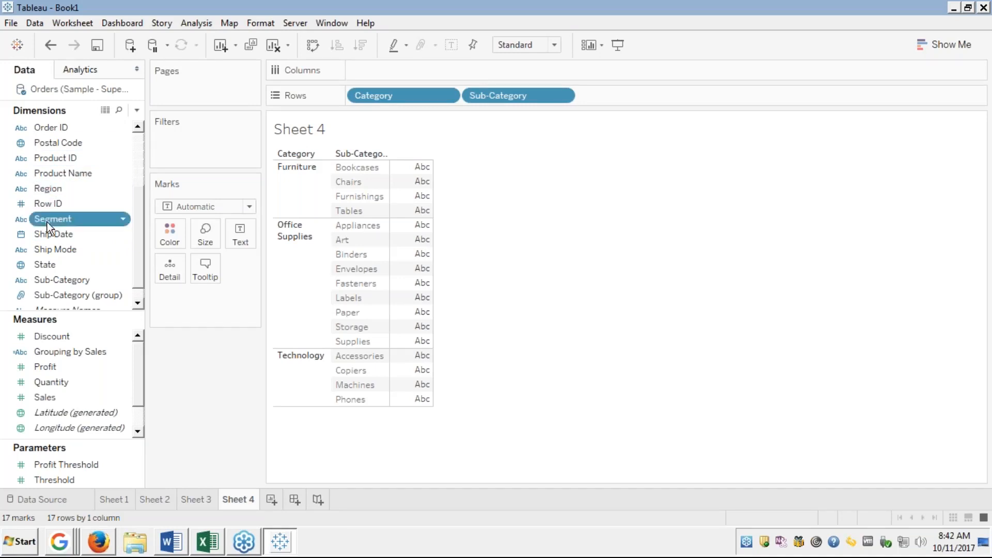
{"action": "left_click_drag", "start_coordinate": [51, 221], "coordinate": [371, 77]}
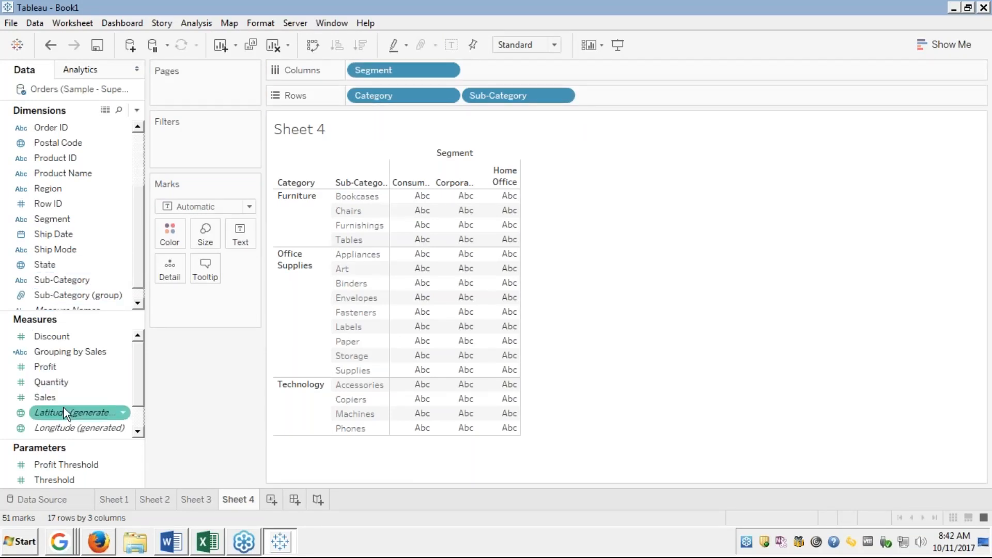
Step: Add Sales to the marks as detail and color the cells by Profit
{"action": "left_click", "coordinate": [50, 398]}
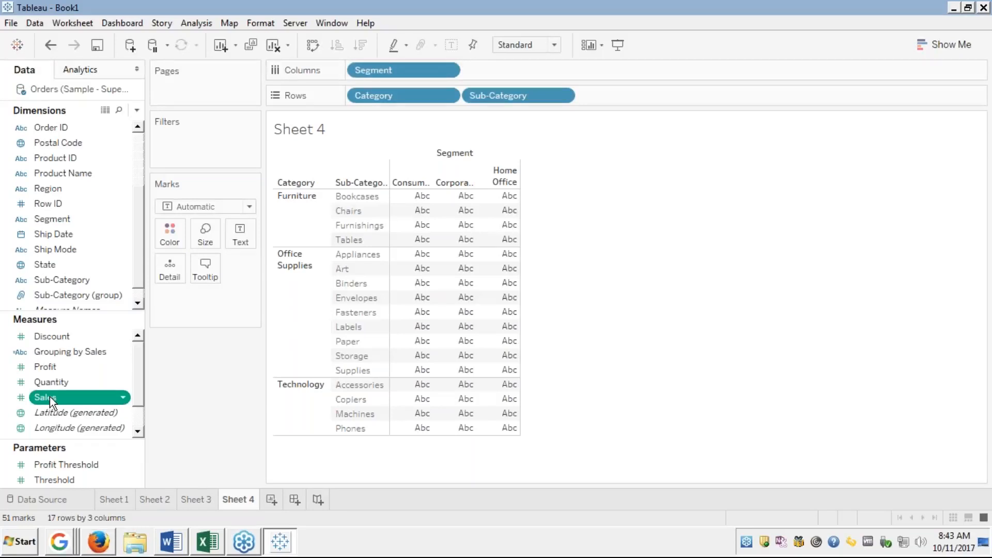
{"action": "left_click_drag", "start_coordinate": [49, 396], "coordinate": [176, 270]}
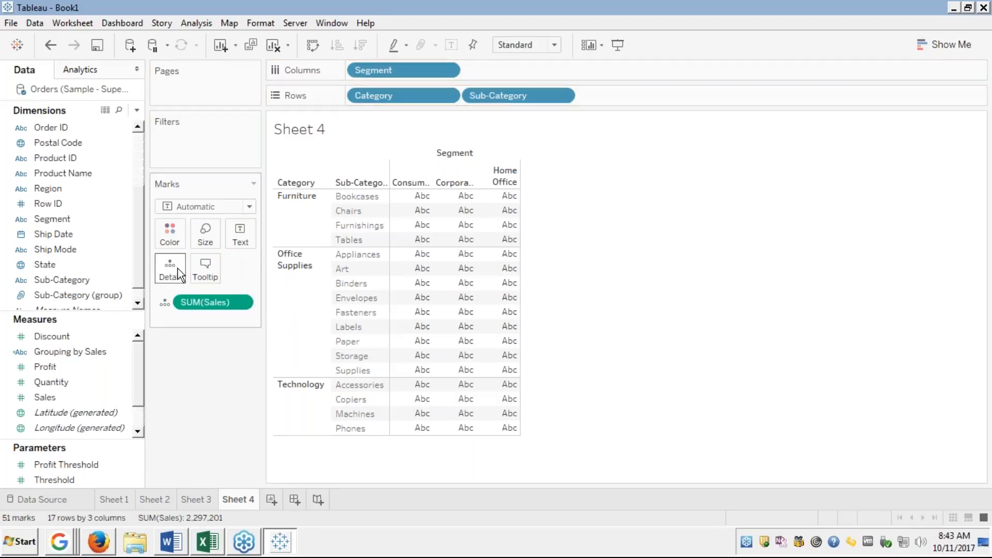
{"action": "mouse_move", "coordinate": [413, 201]}
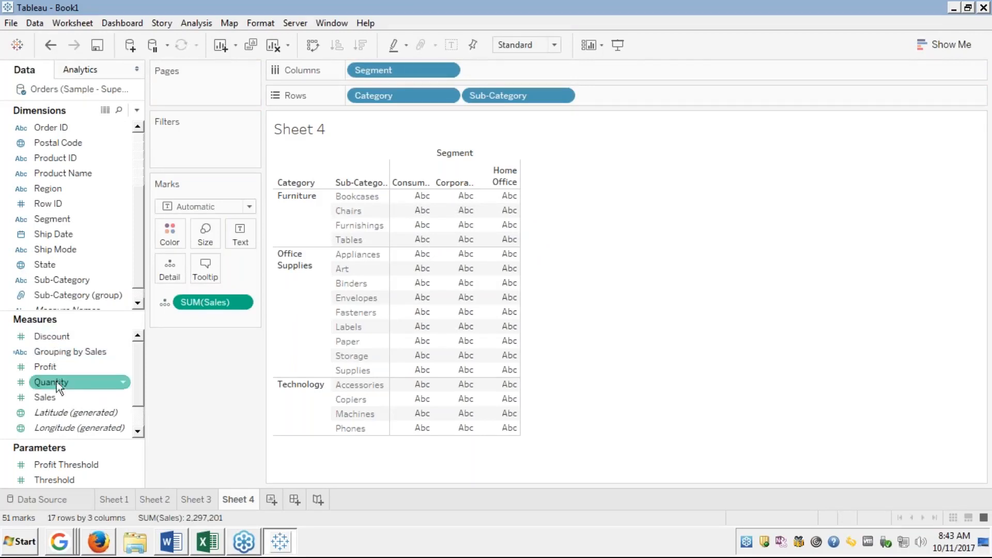
{"action": "left_click_drag", "start_coordinate": [46, 365], "coordinate": [171, 232]}
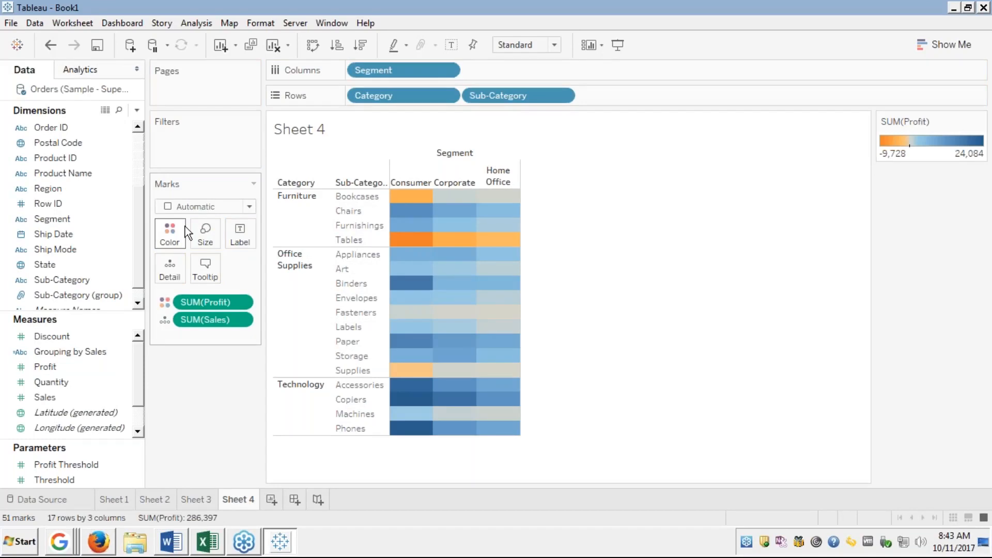
{"action": "mouse_move", "coordinate": [509, 356]}
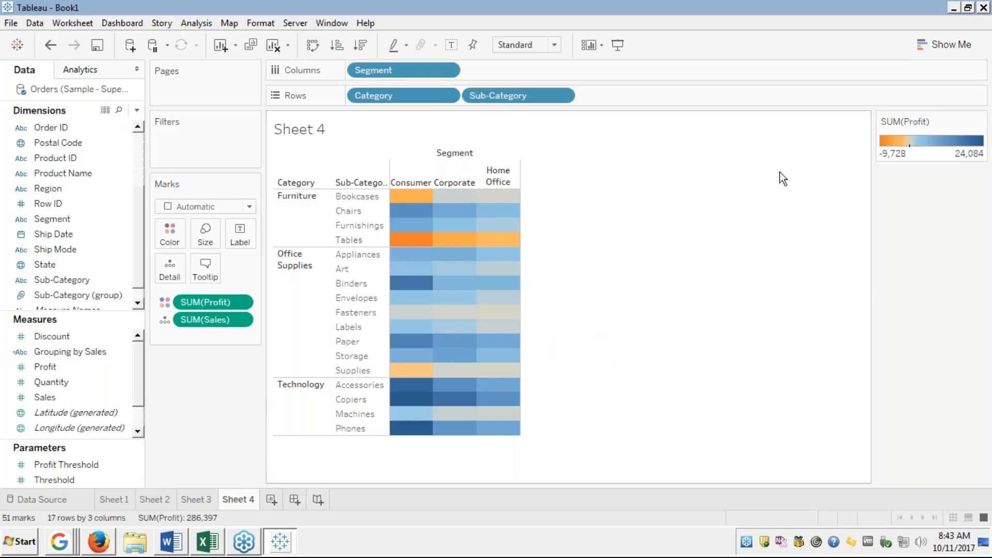
Step: Try the suggested heat map chart type on the worksheet, and undo the change
{"action": "left_click", "coordinate": [926, 46]}
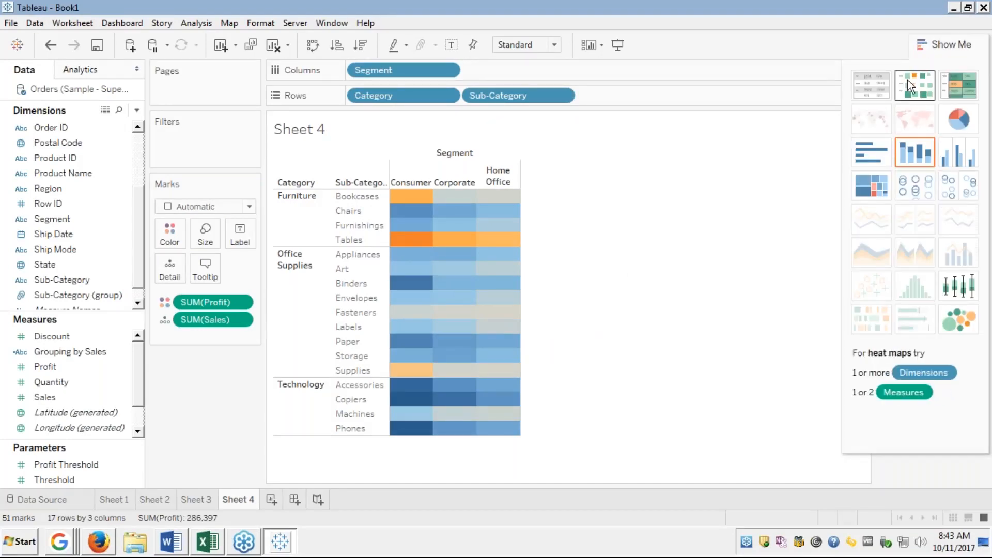
{"action": "left_click", "coordinate": [918, 95]}
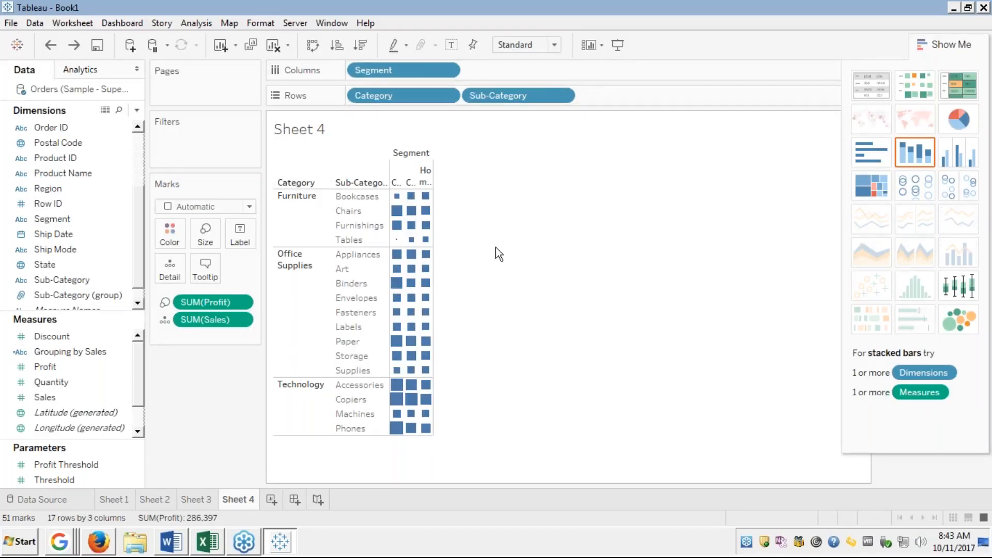
{"action": "key", "text": "ctrl+z"}
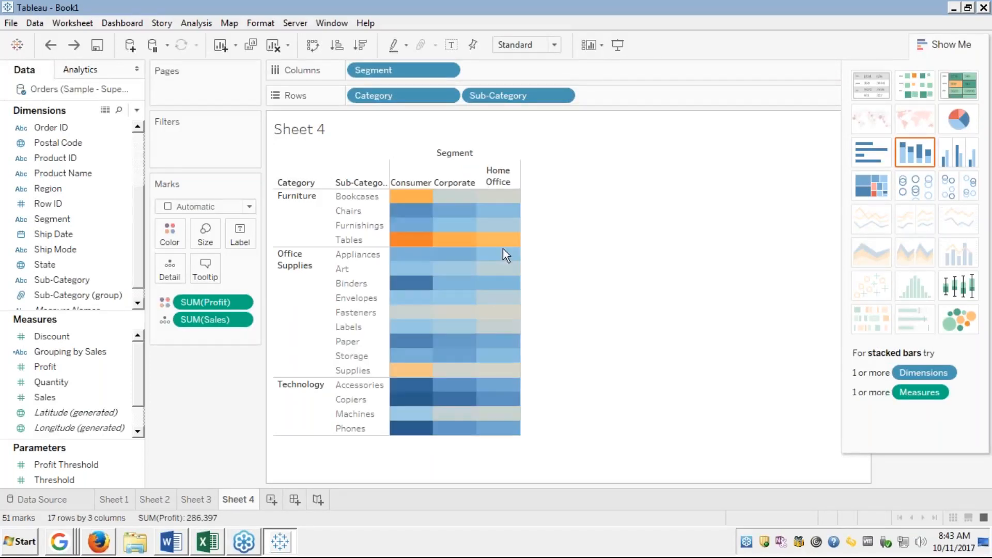
Step: Set the mark type to Square and close the chart suggestions
{"action": "left_click", "coordinate": [252, 206]}
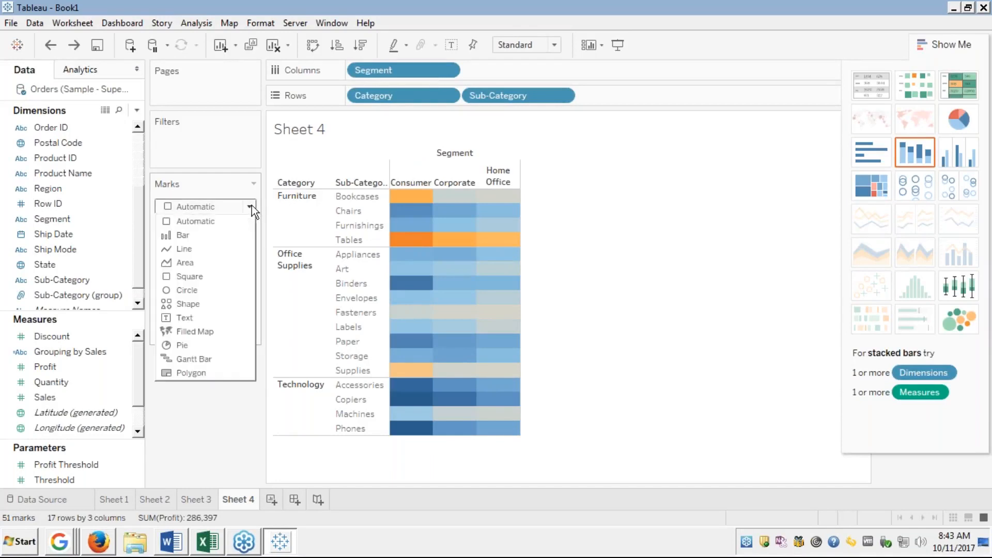
{"action": "left_click", "coordinate": [181, 277]}
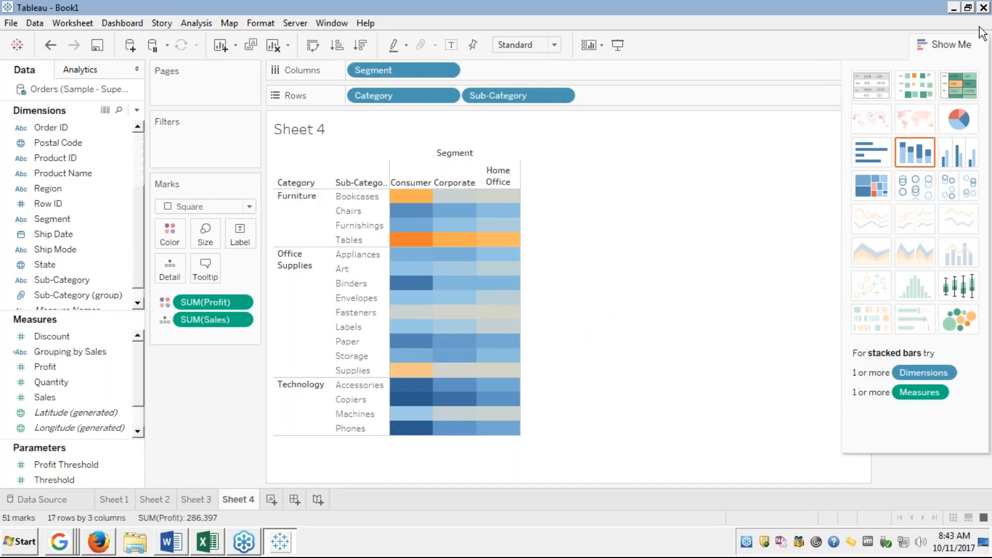
{"action": "left_click", "coordinate": [938, 45]}
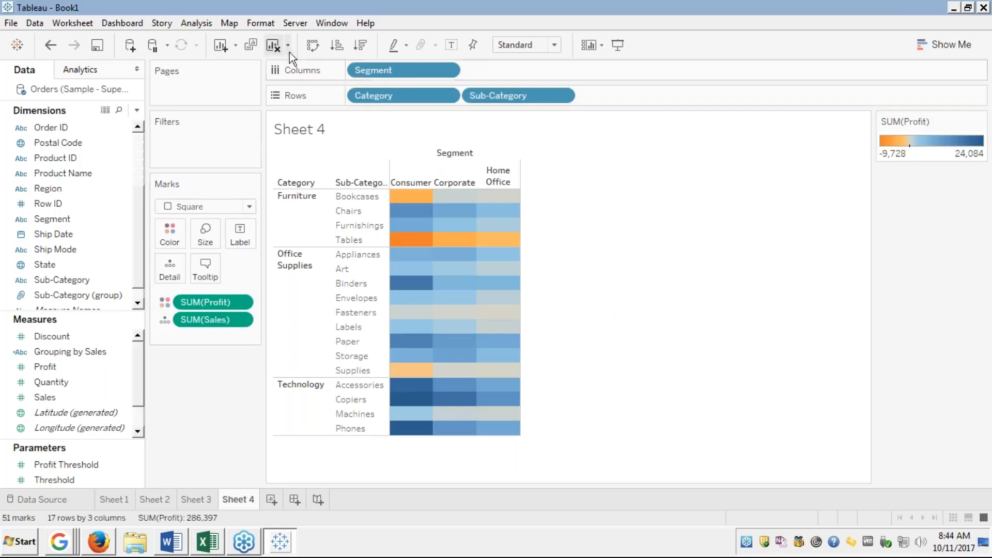
Step: Show the mark labels on the heat map cells, and hide them again
{"action": "left_click", "coordinate": [452, 45]}
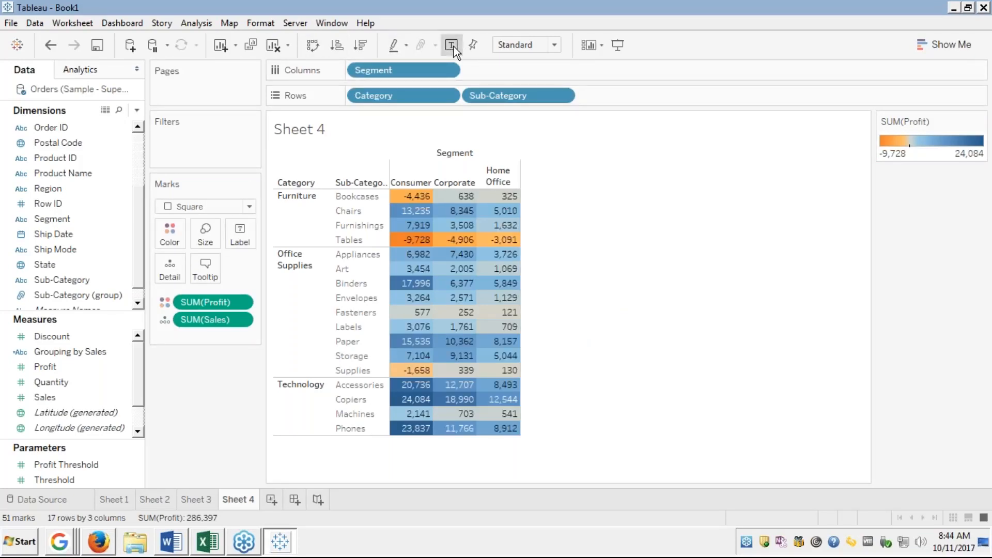
{"action": "left_click", "coordinate": [453, 45]}
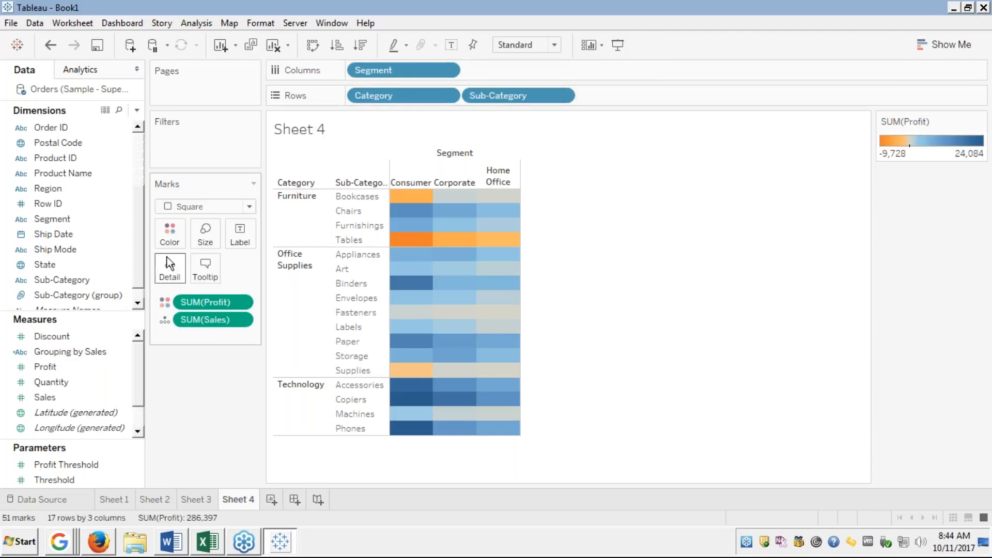
Step: Recolor Profit with the Red-Green Diverging palette in 5 stepped colors and inspect the loss-making and neutral cells
{"action": "left_click", "coordinate": [172, 240]}
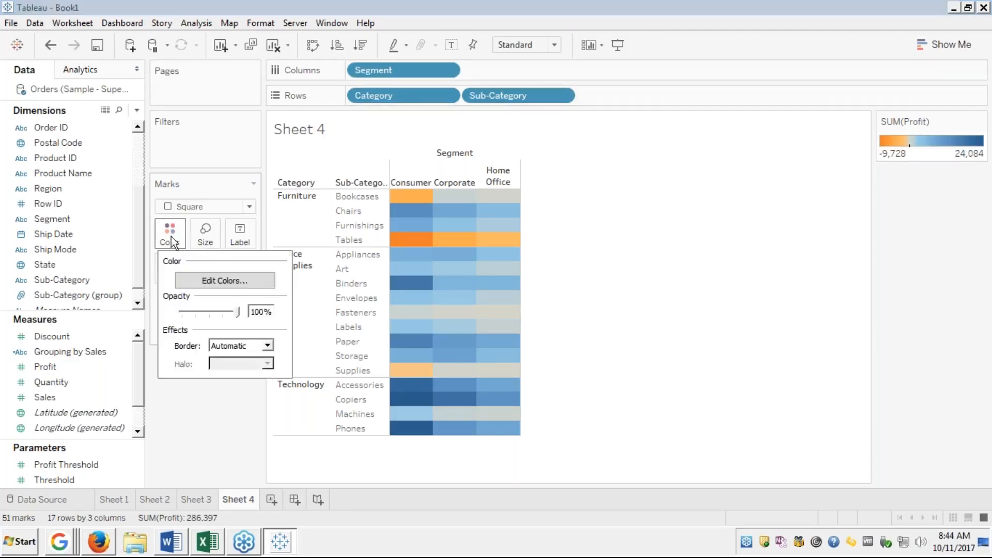
{"action": "left_click", "coordinate": [224, 283]}
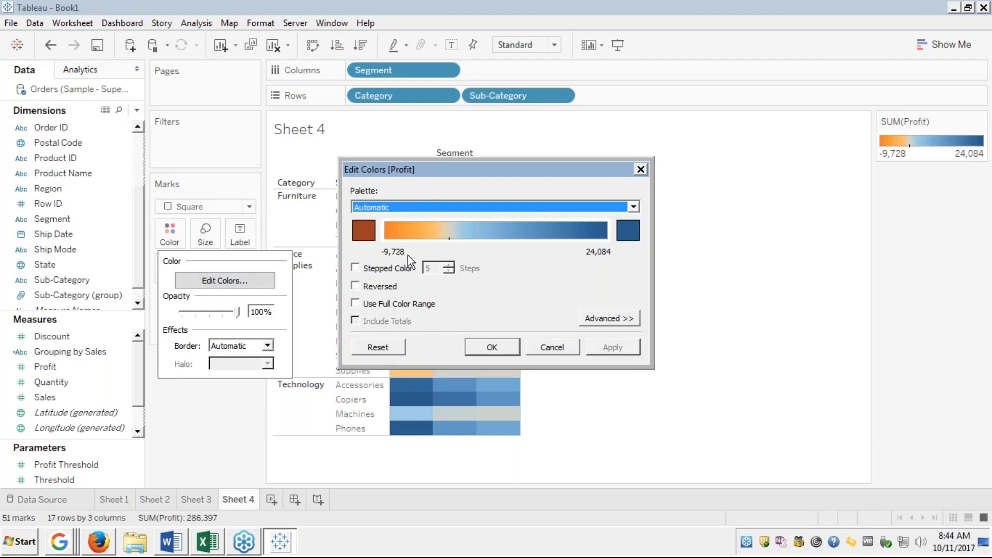
{"action": "left_click", "coordinate": [355, 268]}
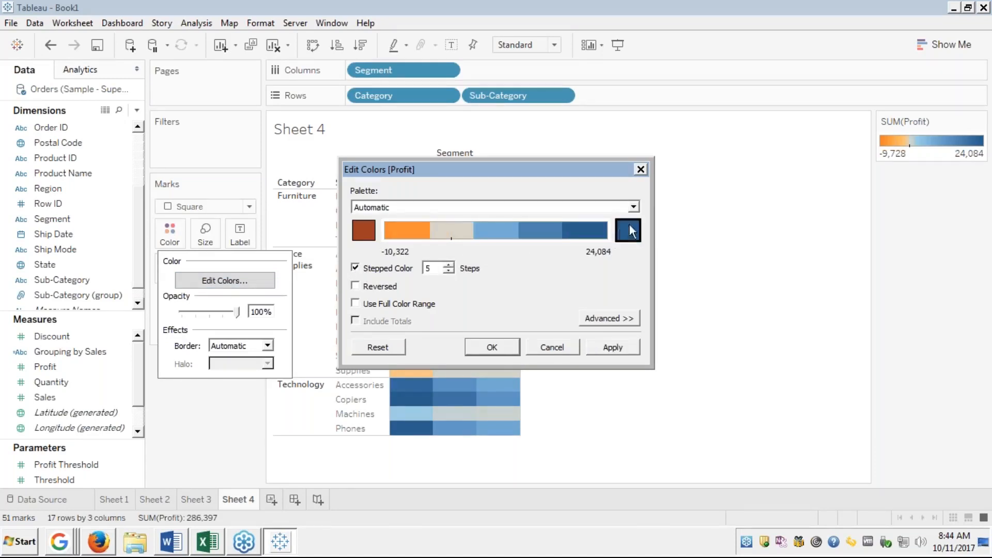
{"action": "left_click", "coordinate": [634, 208]}
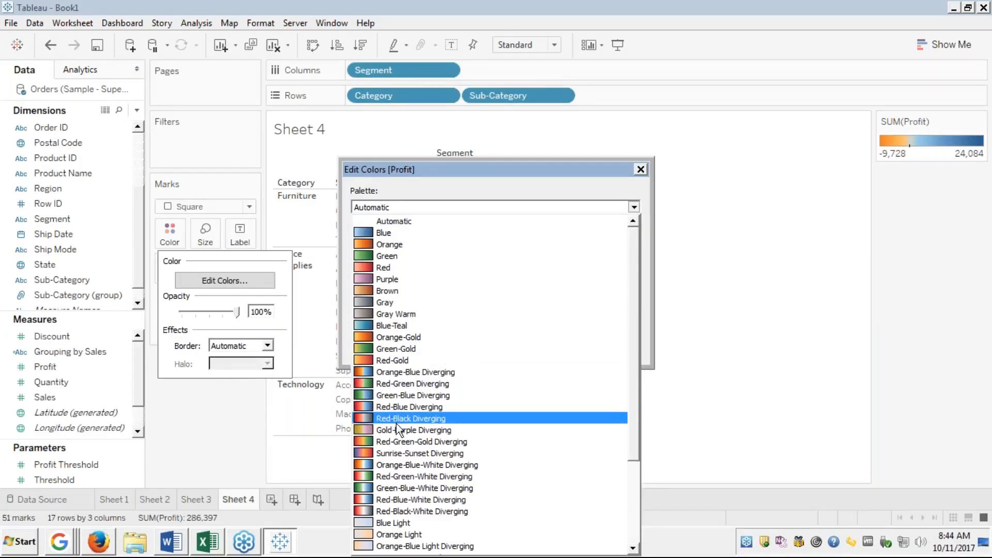
{"action": "left_click", "coordinate": [400, 383]}
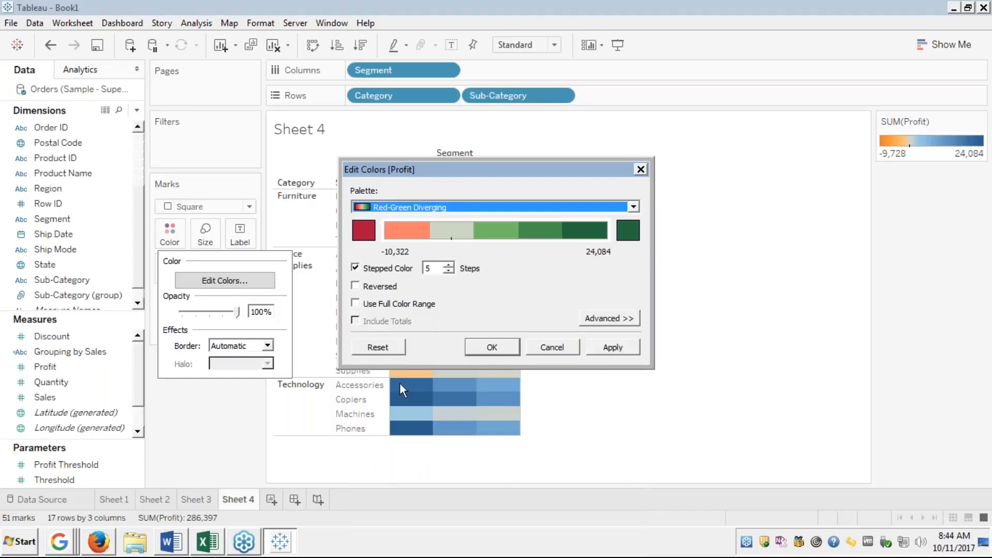
{"action": "left_click", "coordinate": [610, 344]}
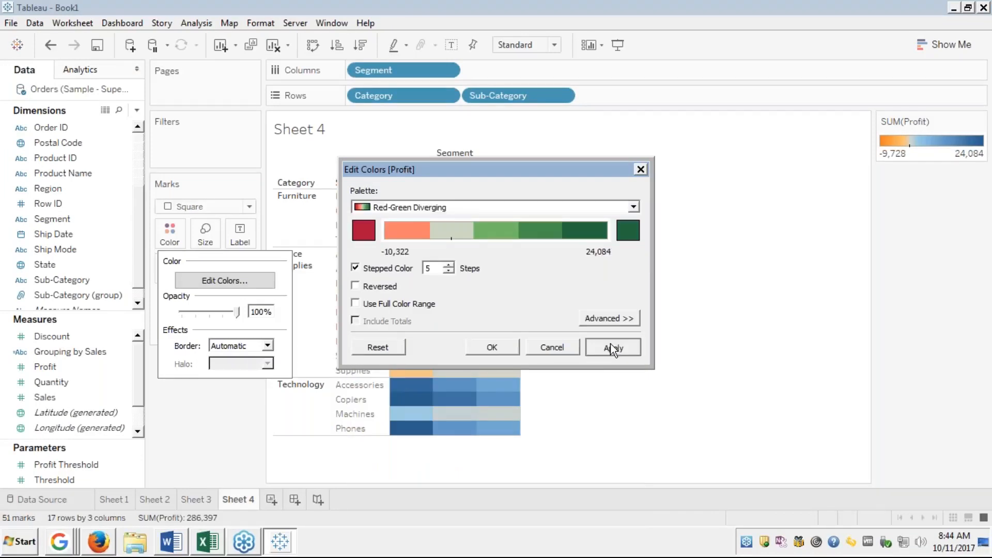
{"action": "left_click", "coordinate": [514, 346]}
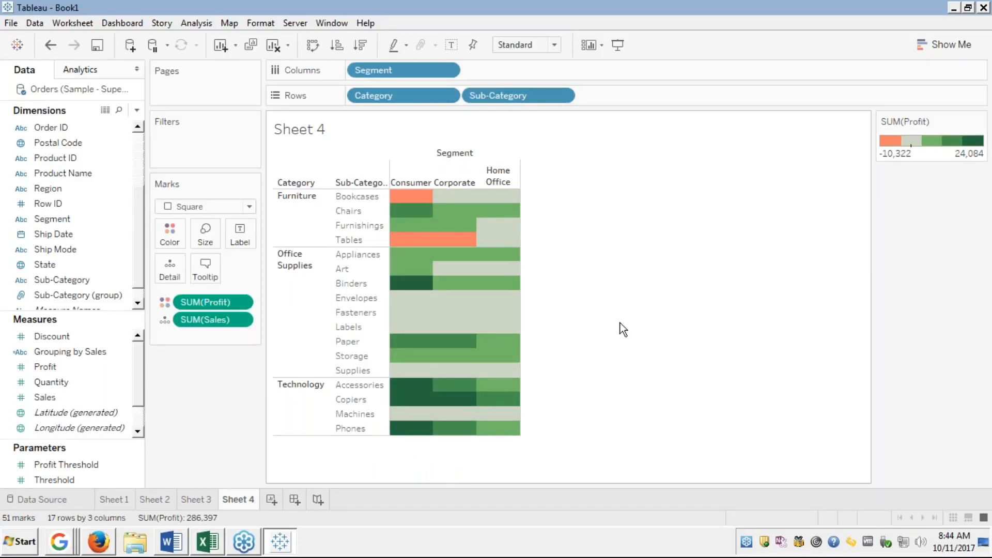
{"action": "mouse_move", "coordinate": [414, 201]}
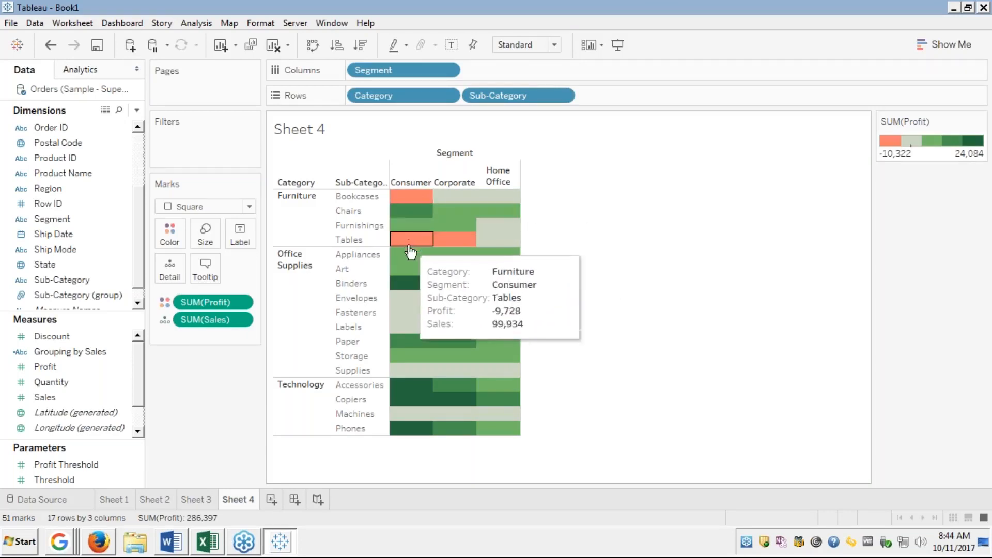
{"action": "mouse_move", "coordinate": [448, 247]}
{"action": "mouse_move", "coordinate": [421, 323]}
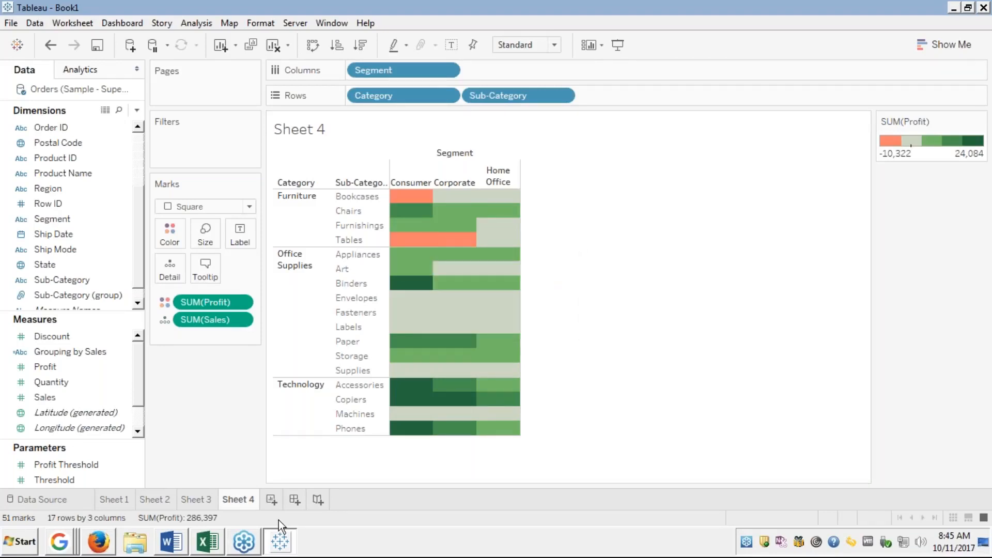
Step: Create a new dashboard and place the Sheet 4 heat map on it with the Sheet 2 sales bar chart below
{"action": "left_click", "coordinate": [294, 499]}
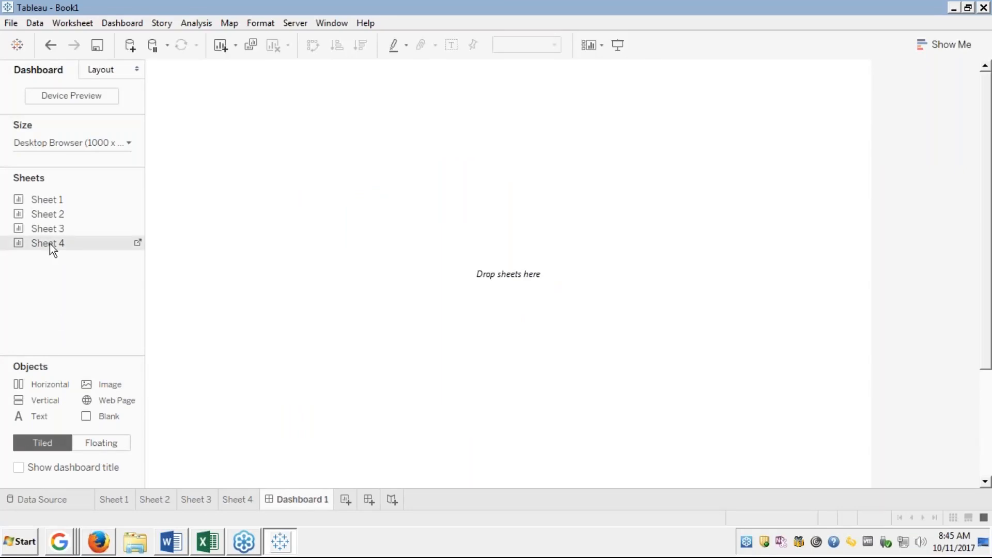
{"action": "left_click_drag", "start_coordinate": [50, 243], "coordinate": [301, 151]}
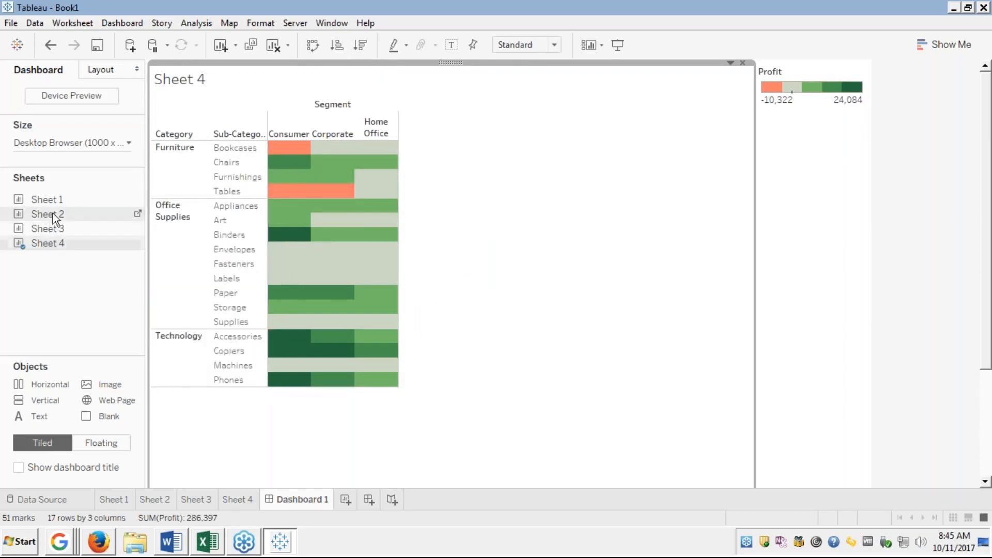
{"action": "mouse_move", "coordinate": [56, 214]}
{"action": "left_mouse_down"}
{"action": "mouse_move", "coordinate": [389, 187]}
{"action": "mouse_move", "coordinate": [549, 157]}
{"action": "left_mouse_up"}
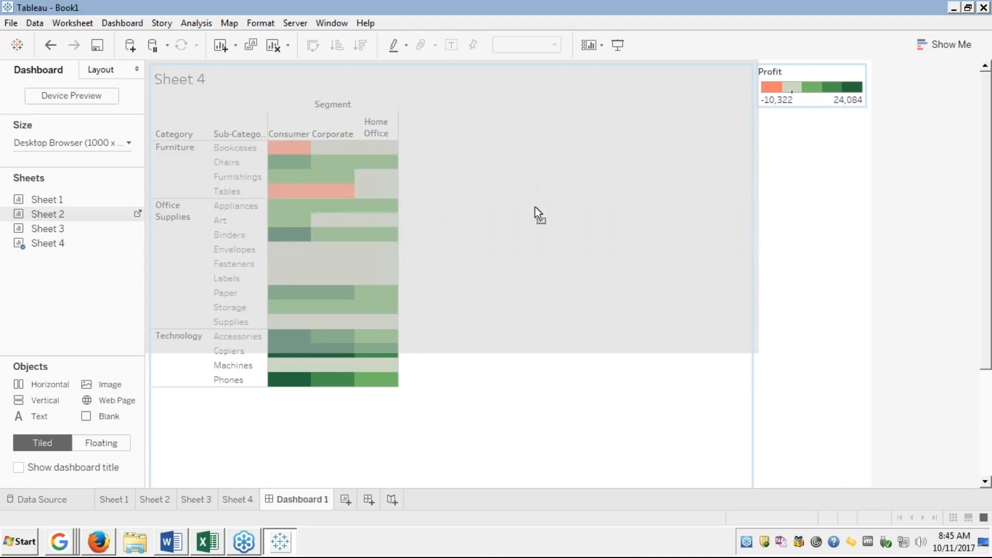
{"action": "mouse_move", "coordinate": [539, 233]}
{"action": "left_mouse_down"}
{"action": "mouse_move", "coordinate": [478, 332]}
{"action": "mouse_move", "coordinate": [361, 426]}
{"action": "left_mouse_up"}
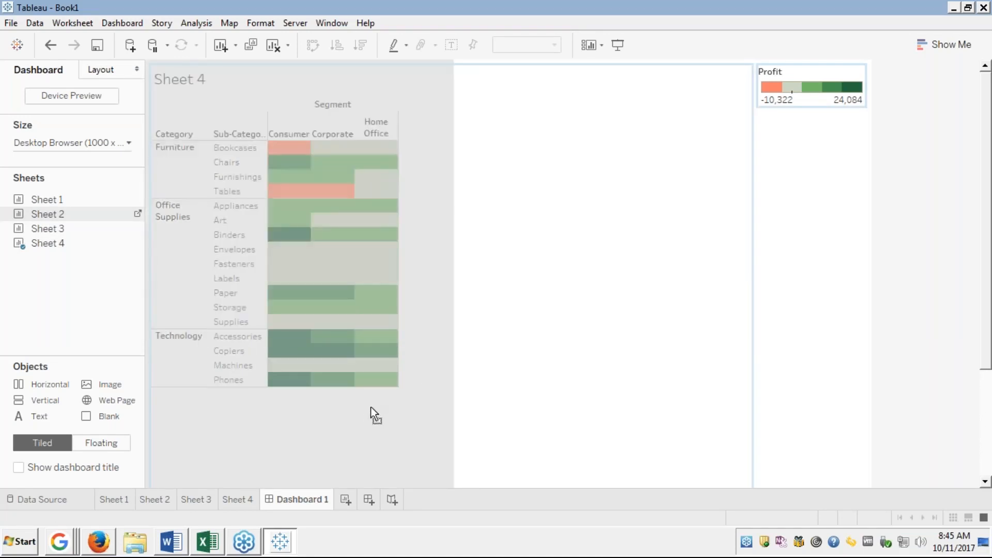
{"action": "left_click_drag", "start_coordinate": [399, 397], "coordinate": [448, 399]}
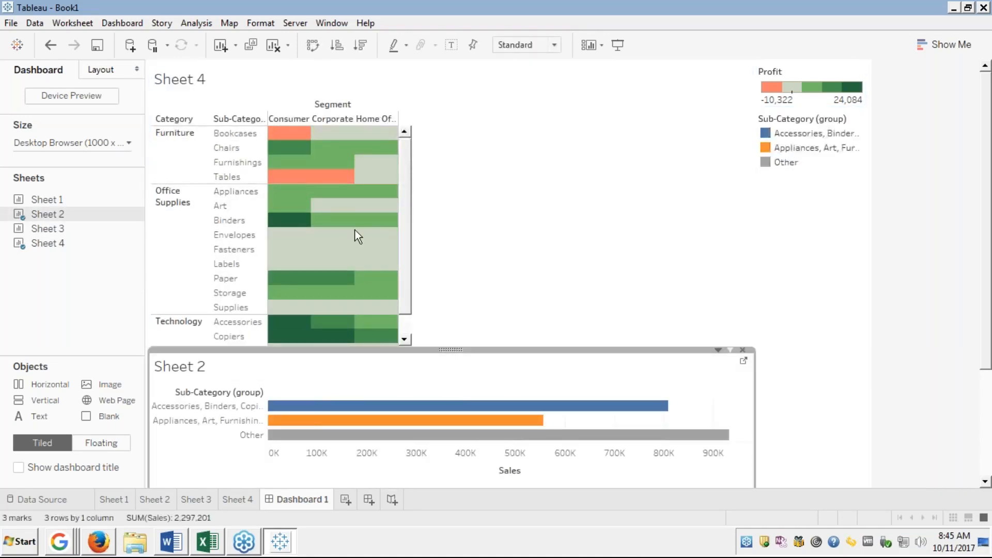
Step: Highlight the Consumer cells for Bookcases and Tables in the dashboard heat map to read their profit and sales
{"action": "mouse_move", "coordinate": [298, 161]}
{"action": "left_click", "coordinate": [294, 137]}
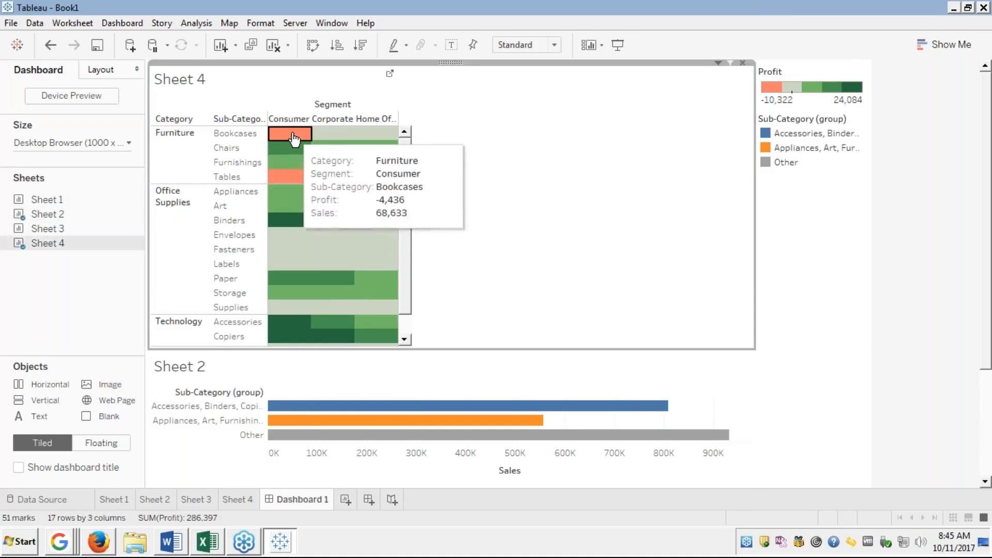
{"action": "left_click", "coordinate": [294, 138]}
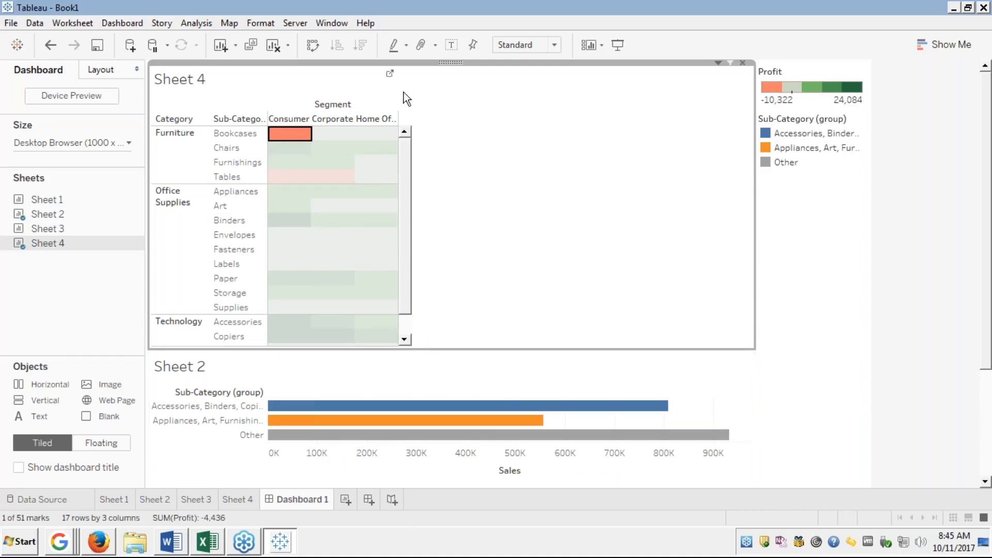
{"action": "left_click", "coordinate": [300, 180]}
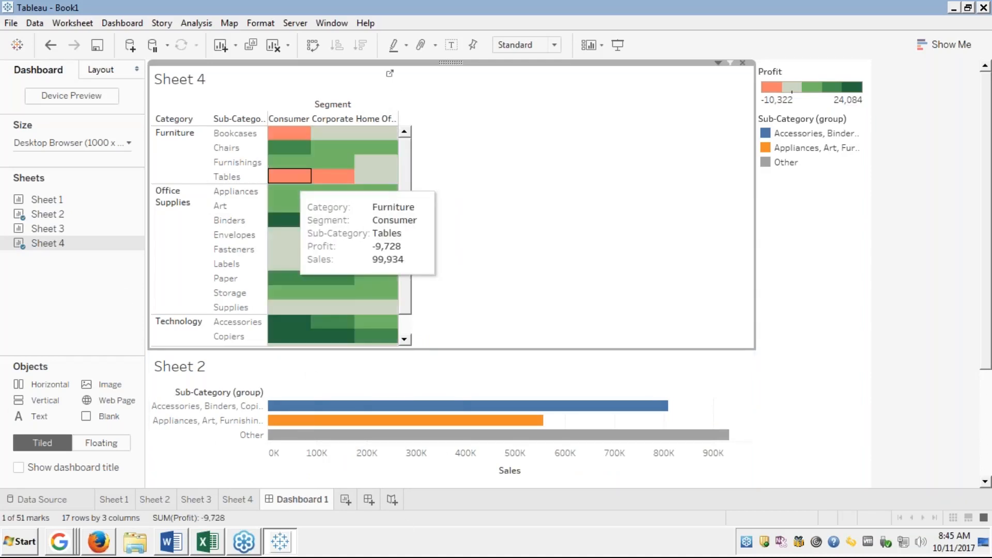
{"action": "left_click", "coordinate": [299, 180]}
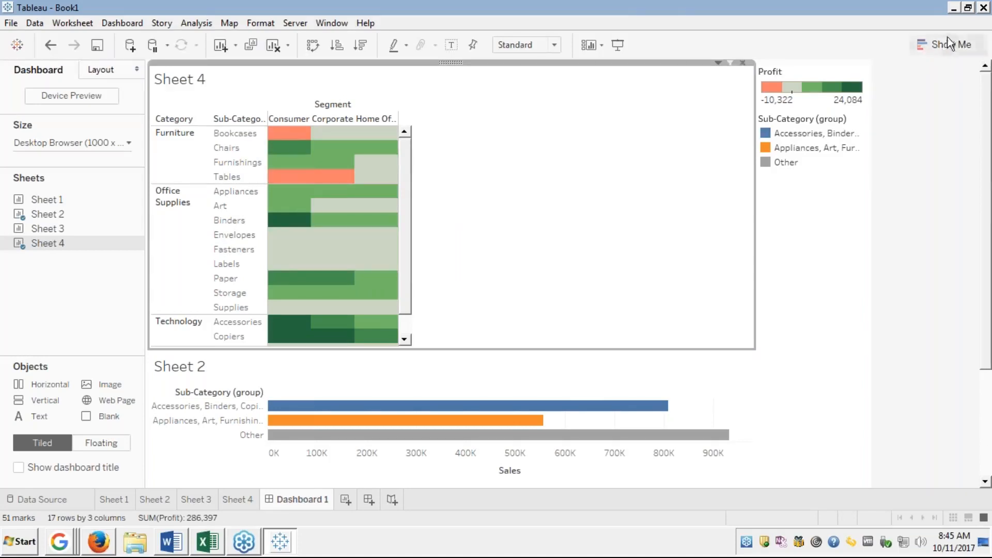
Step: Switch to the Firefox course presentation, view the Heat Maps slide full screen, and return to Tableau
{"action": "left_click", "coordinate": [953, 7]}
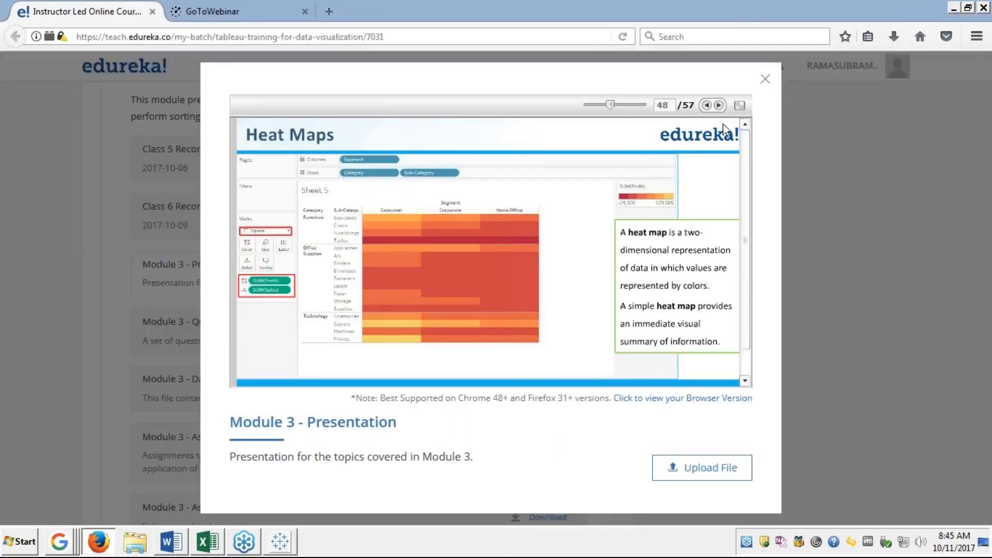
{"action": "left_click", "coordinate": [741, 107]}
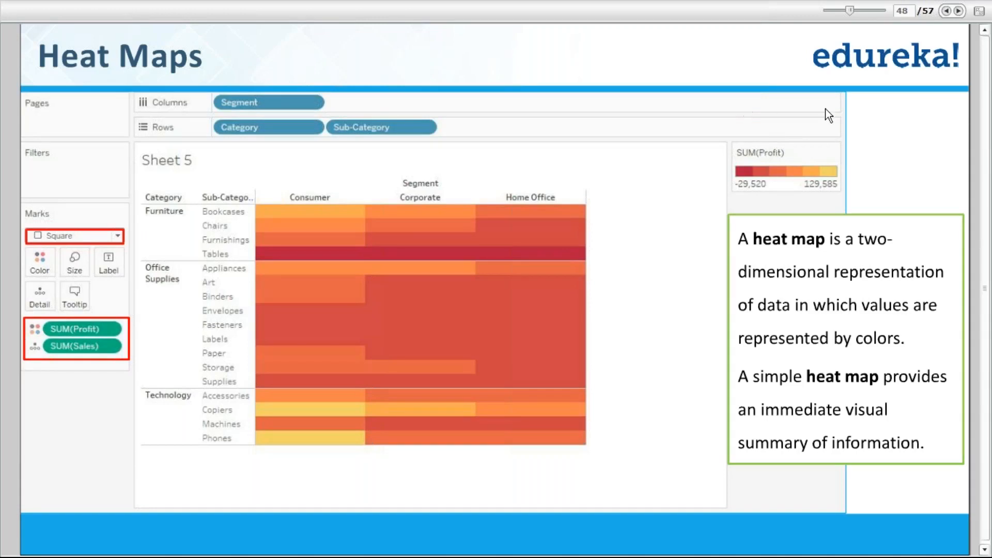
{"action": "key", "text": "alt+Tab"}
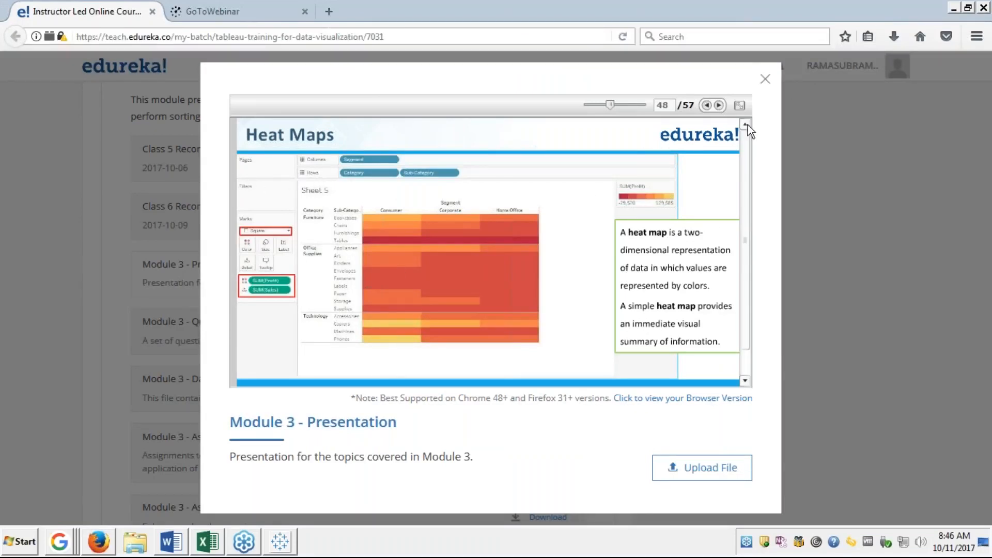
{"action": "left_click", "coordinate": [282, 543]}
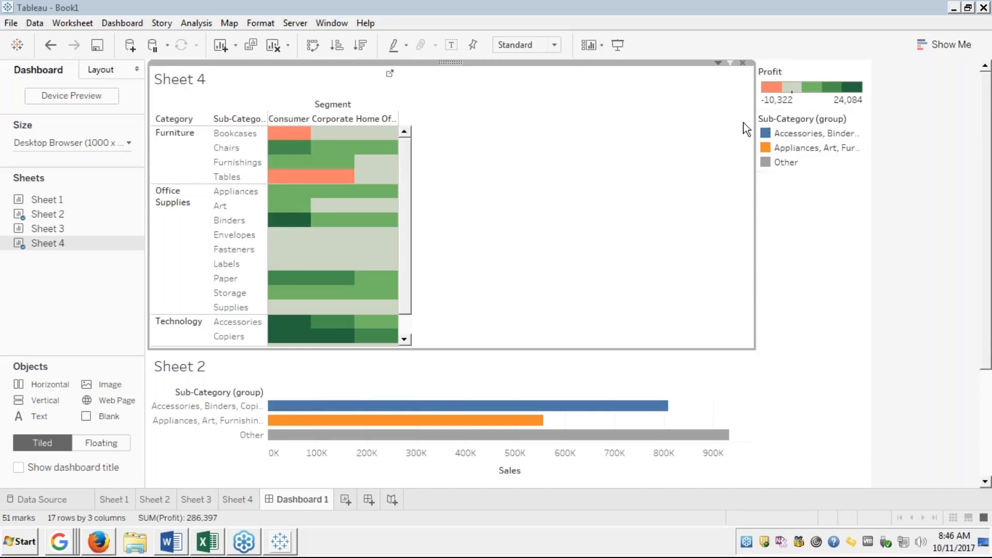
Step: Go back to Sheet 4 and clear the whole worksheet
{"action": "mouse_move", "coordinate": [354, 410]}
{"action": "mouse_move", "coordinate": [290, 206]}
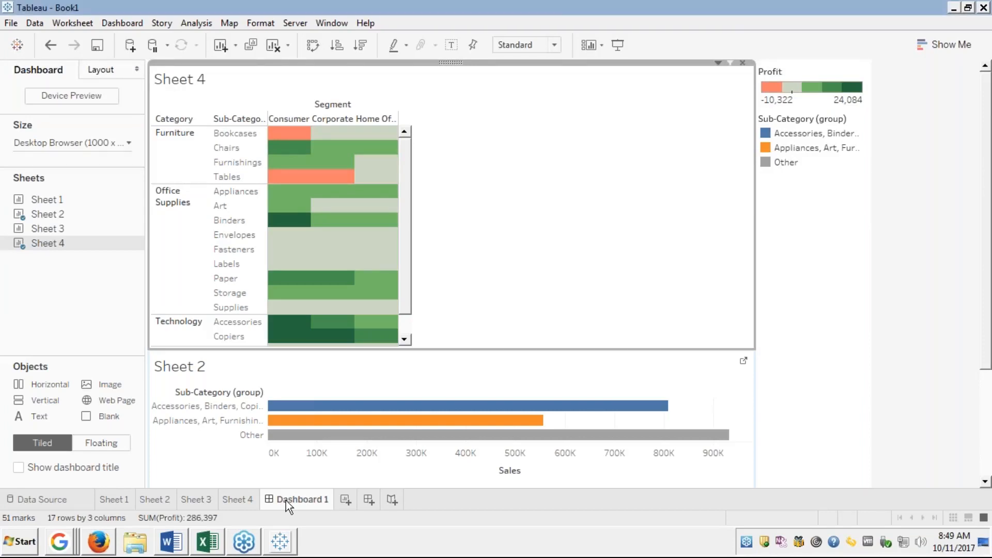
{"action": "right_click", "coordinate": [286, 500]}
{"action": "left_click", "coordinate": [237, 500]}
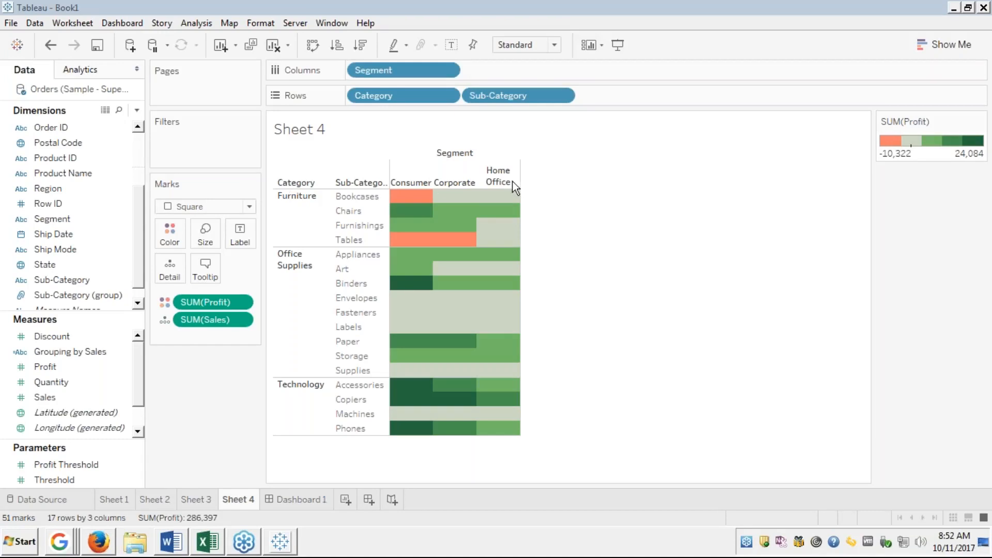
{"action": "left_click", "coordinate": [740, 127]}
{"action": "left_click", "coordinate": [277, 48]}
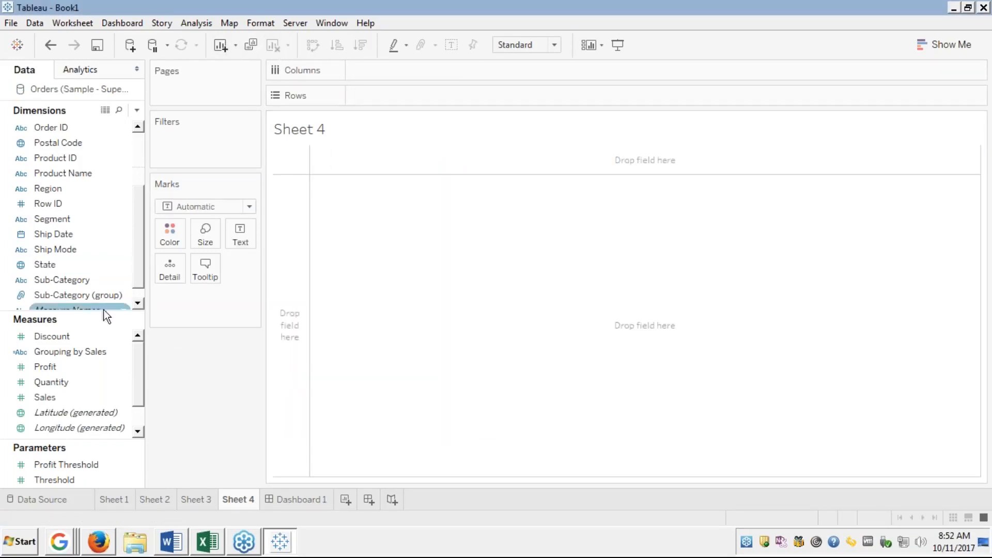
Step: Put Category and Sub-Category on the rows of Sheet 4, with Category first
{"action": "left_click", "coordinate": [73, 280]}
{"action": "left_click_drag", "start_coordinate": [73, 280], "coordinate": [411, 101]}
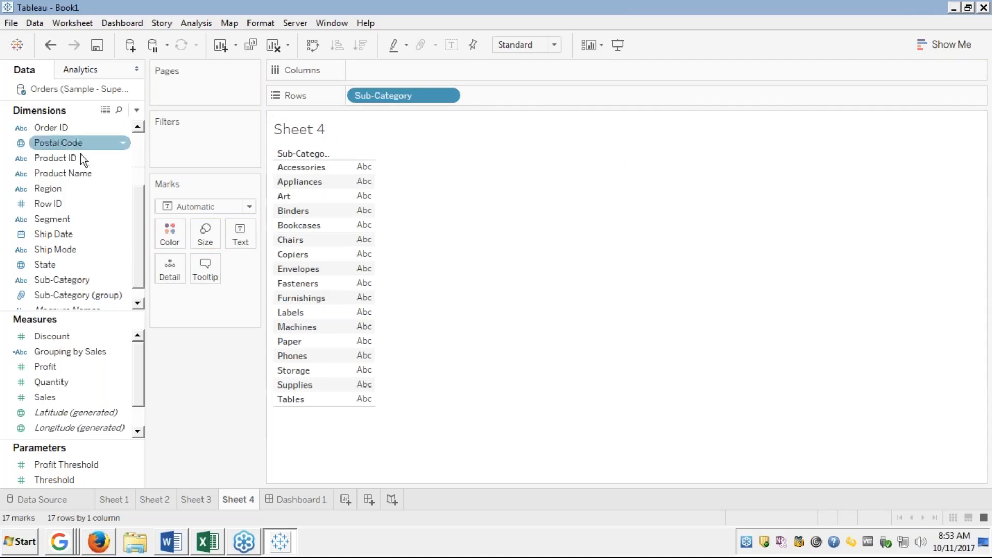
{"action": "scroll", "coordinate": [49, 187], "scroll_direction": "up", "scroll_amount": 2}
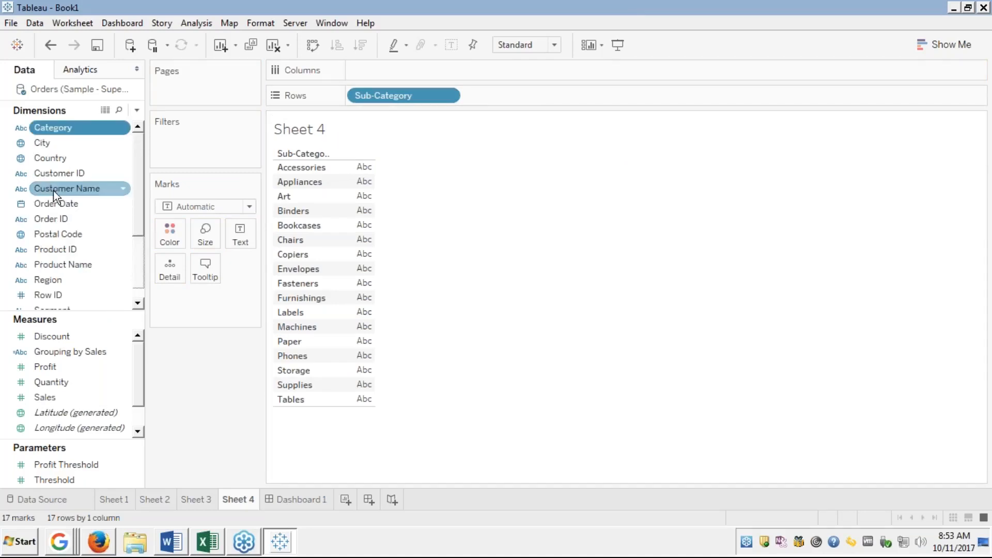
{"action": "left_click_drag", "start_coordinate": [86, 126], "coordinate": [345, 102]}
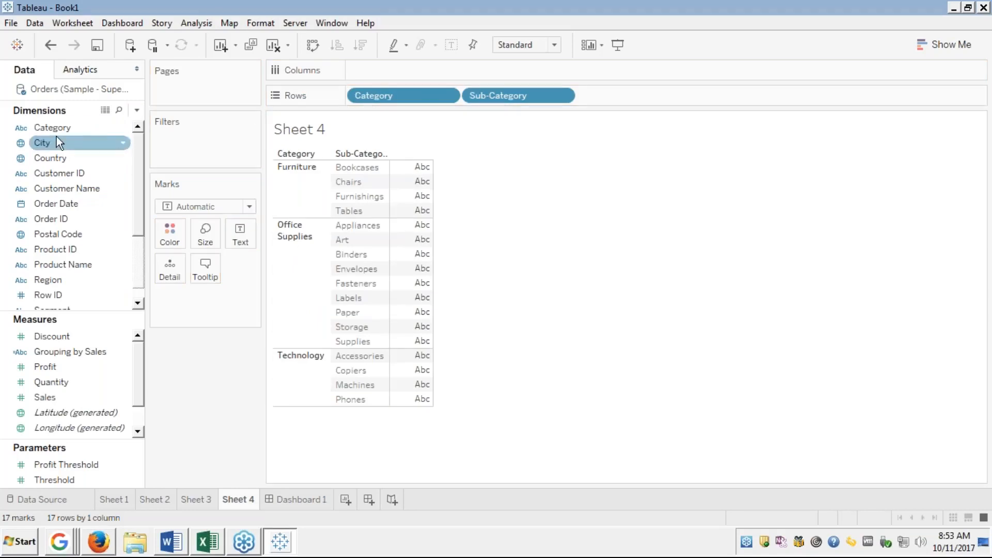
Step: Cancel the accidental Row ID and Order Date hierarchy and put Region on the columns
{"action": "left_click_drag", "start_coordinate": [45, 204], "coordinate": [21, 293]}
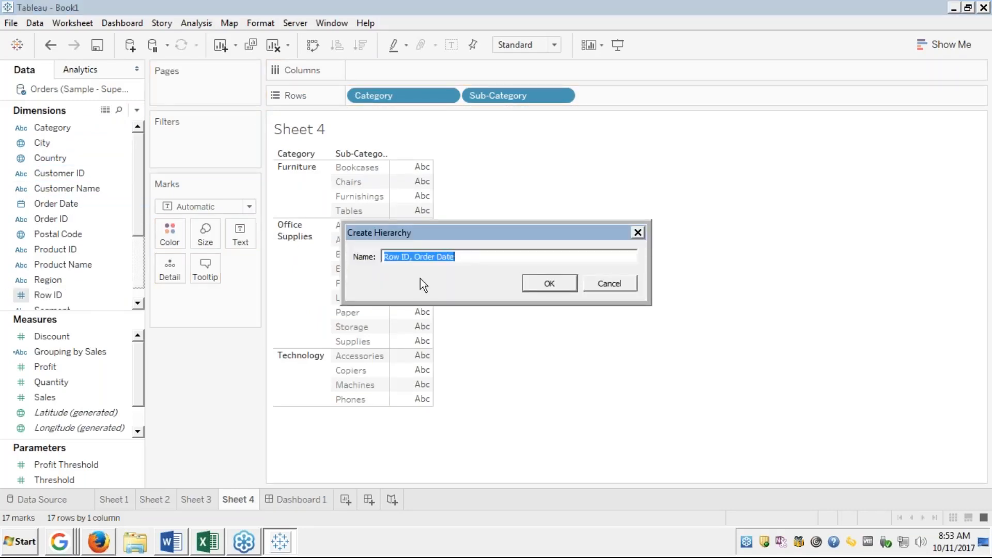
{"action": "key", "text": "Escape"}
{"action": "left_click", "coordinate": [48, 279]}
{"action": "left_click", "coordinate": [58, 264], "text": "ctrl"}
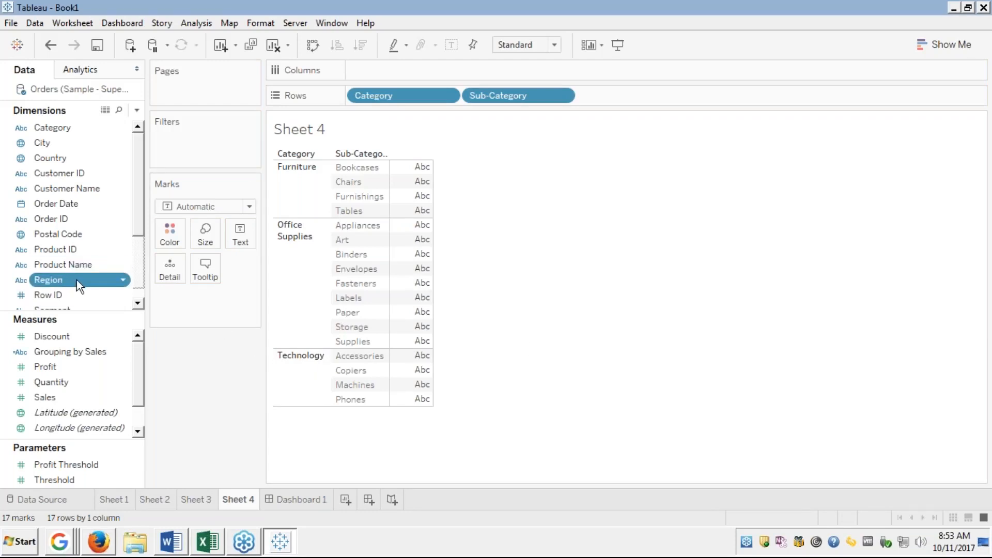
{"action": "left_click_drag", "start_coordinate": [77, 280], "coordinate": [373, 69]}
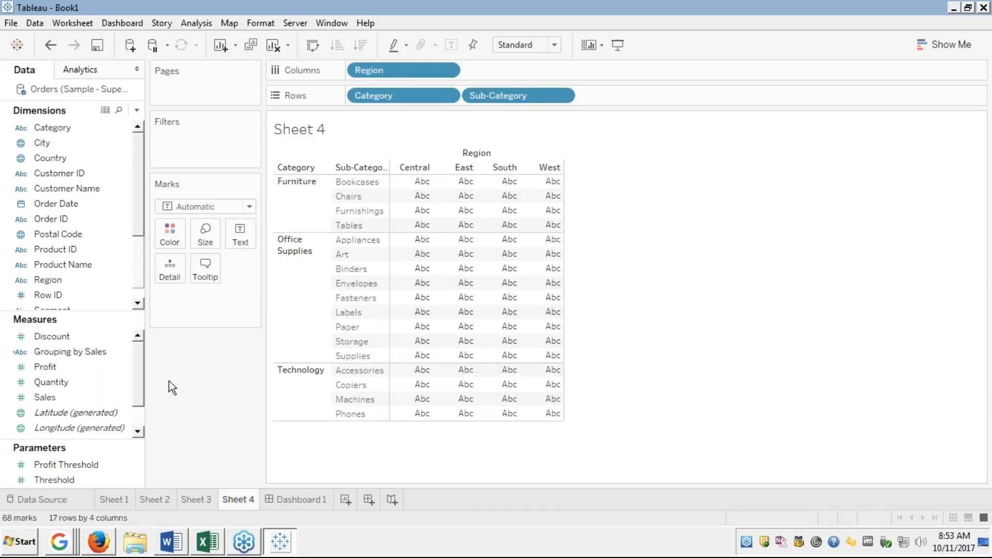
Step: Add Sales as a detail on the marks and check the tooltip of a table cell
{"action": "left_click", "coordinate": [49, 395]}
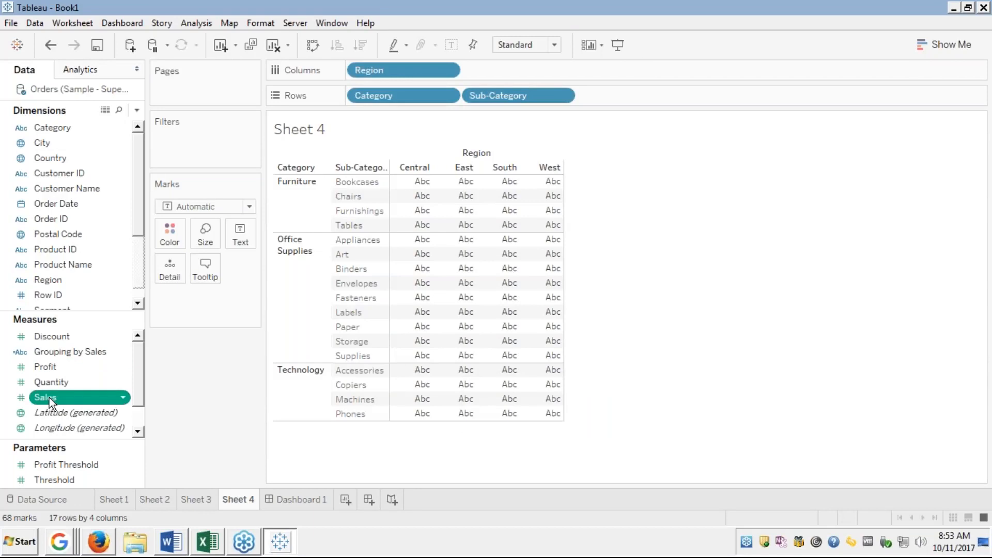
{"action": "left_click_drag", "start_coordinate": [49, 398], "coordinate": [169, 271]}
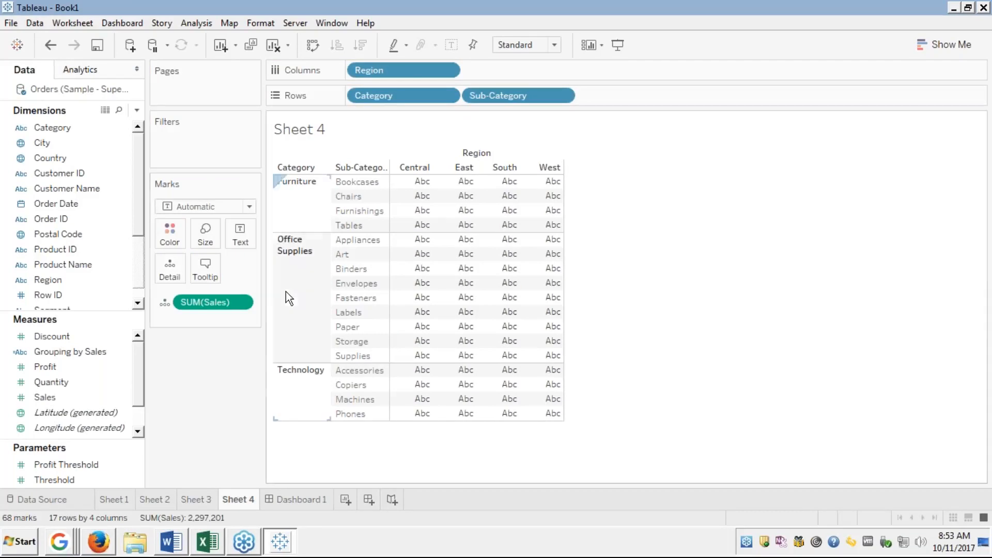
{"action": "mouse_move", "coordinate": [425, 244]}
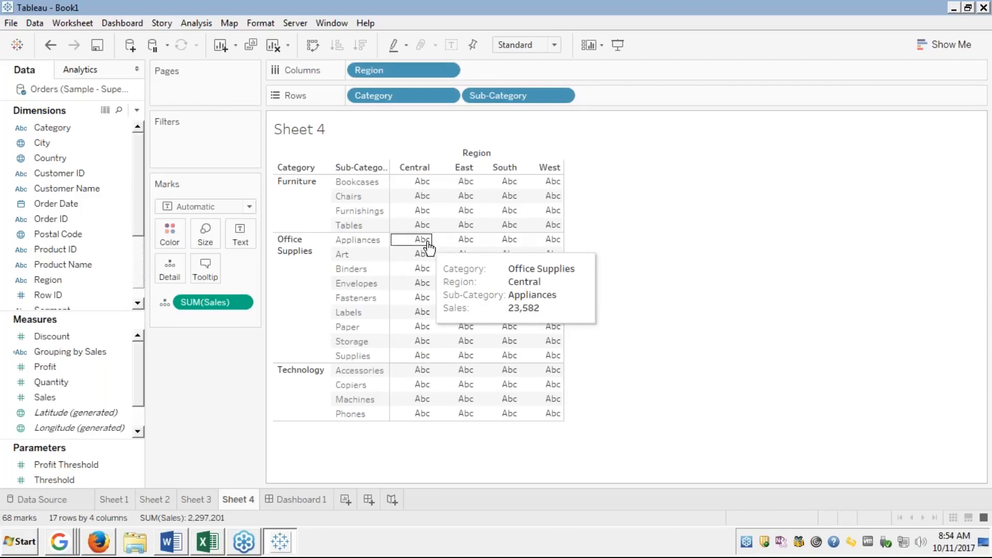
{"action": "mouse_move", "coordinate": [426, 223]}
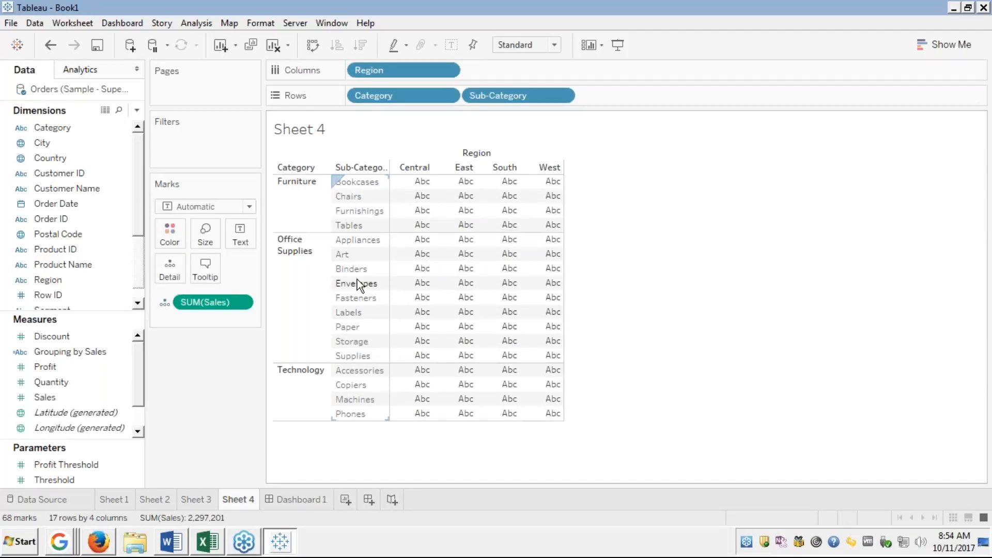
Step: Color the marks by Profit and inspect the Storage, Copiers and Binders cells across regions
{"action": "left_click", "coordinate": [54, 352]}
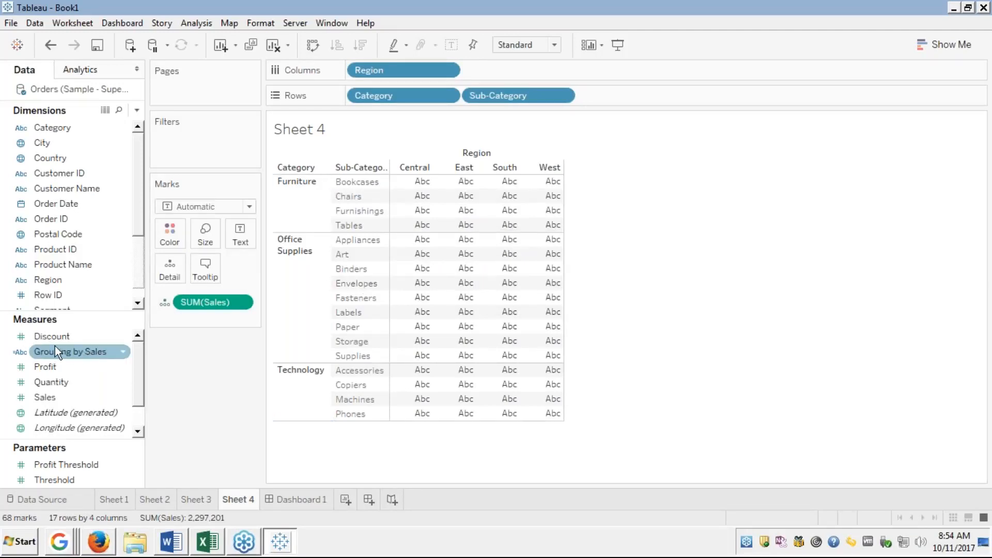
{"action": "left_click", "coordinate": [47, 368]}
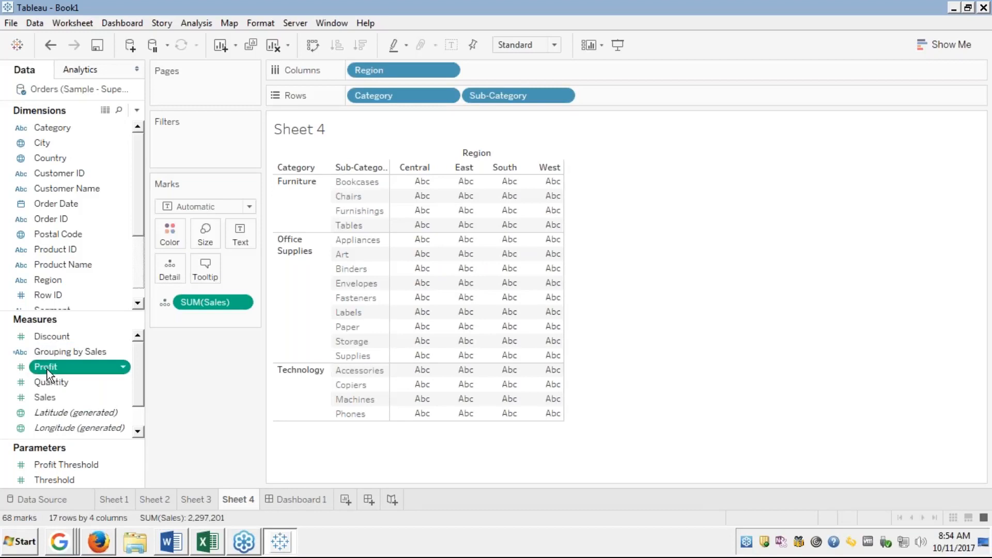
{"action": "left_click_drag", "start_coordinate": [47, 370], "coordinate": [169, 231]}
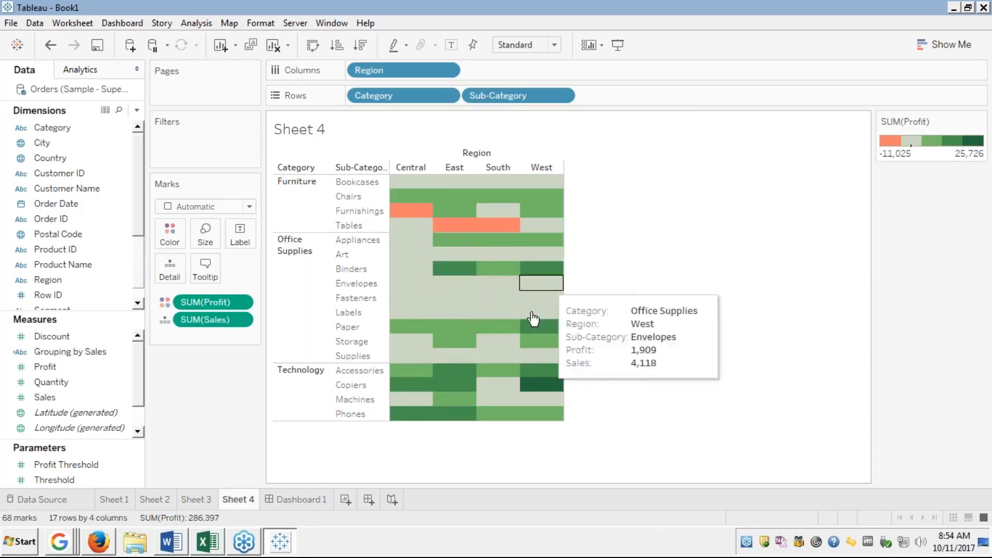
{"action": "mouse_move", "coordinate": [432, 345]}
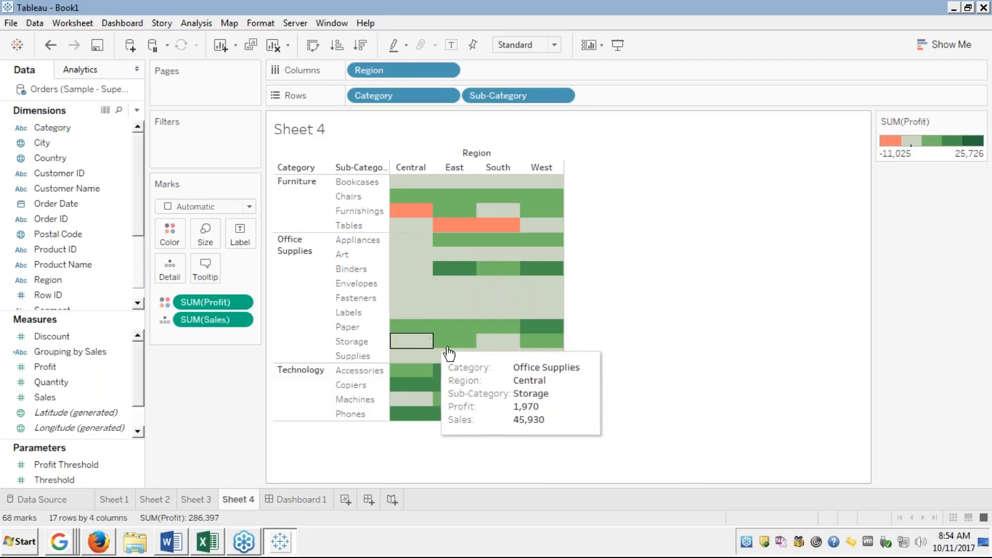
{"action": "mouse_move", "coordinate": [542, 388]}
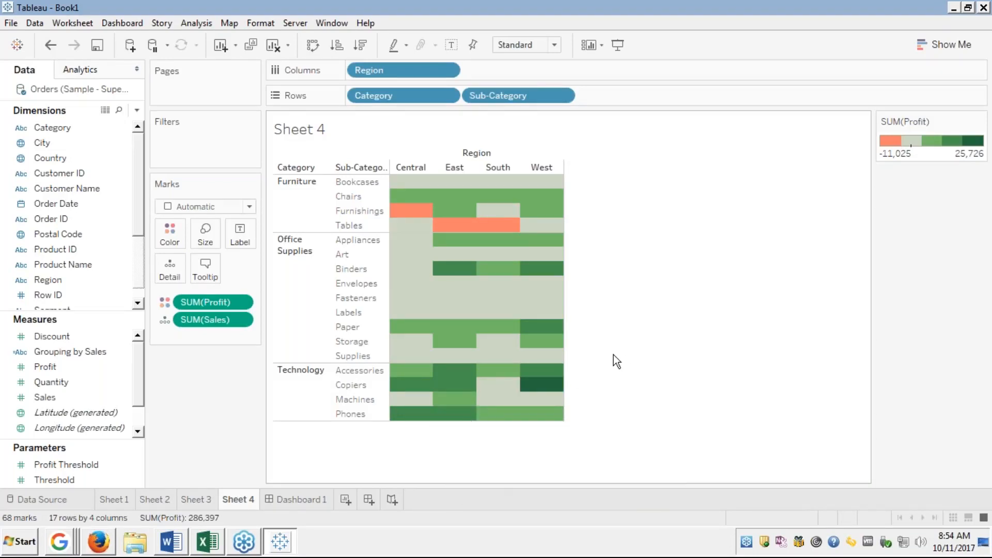
{"action": "mouse_move", "coordinate": [442, 277]}
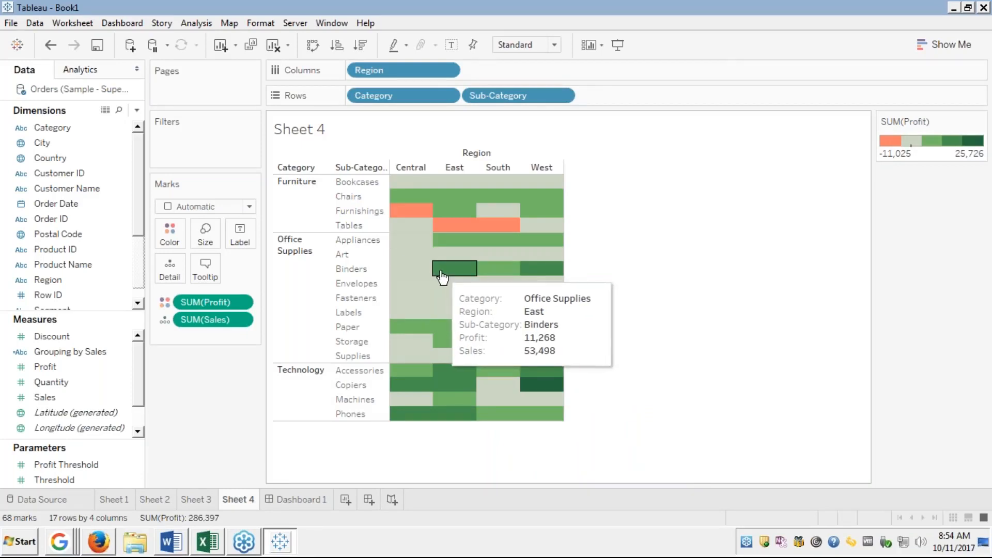
{"action": "mouse_move", "coordinate": [540, 270]}
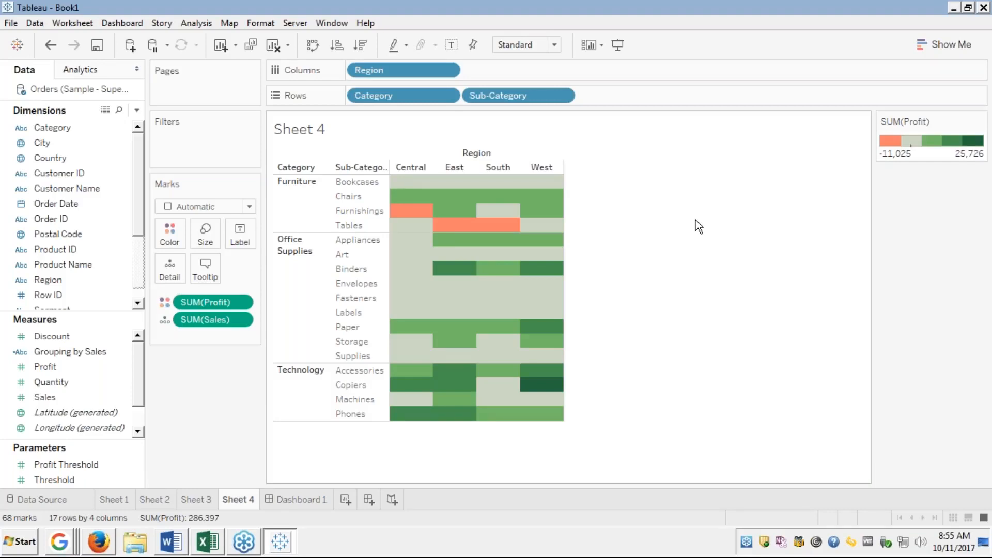
Step: Delete Dashboard 1 from the workbook
{"action": "mouse_move", "coordinate": [411, 213]}
{"action": "right_click", "coordinate": [297, 499]}
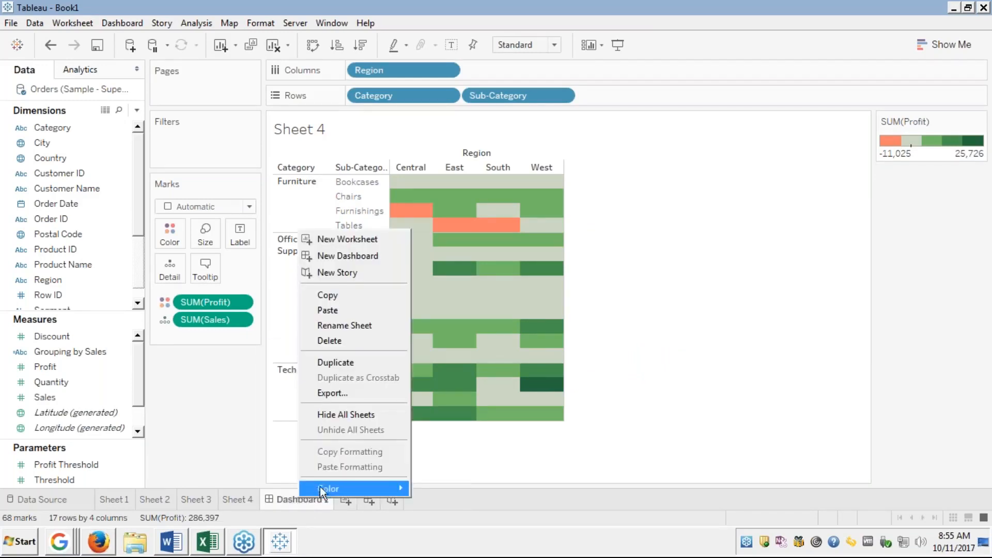
{"action": "left_click", "coordinate": [333, 342]}
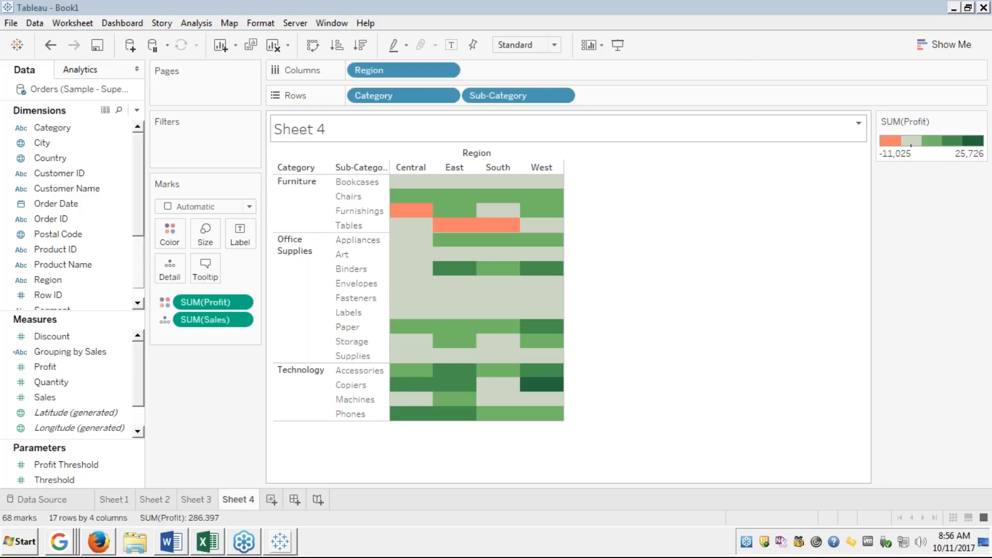
Step: Switch to the Module 3 presentation in Firefox and view the two Heat Maps slides, 48 and 49, in full screen
{"action": "mouse_move", "coordinate": [498, 399]}
{"action": "mouse_move", "coordinate": [100, 547]}
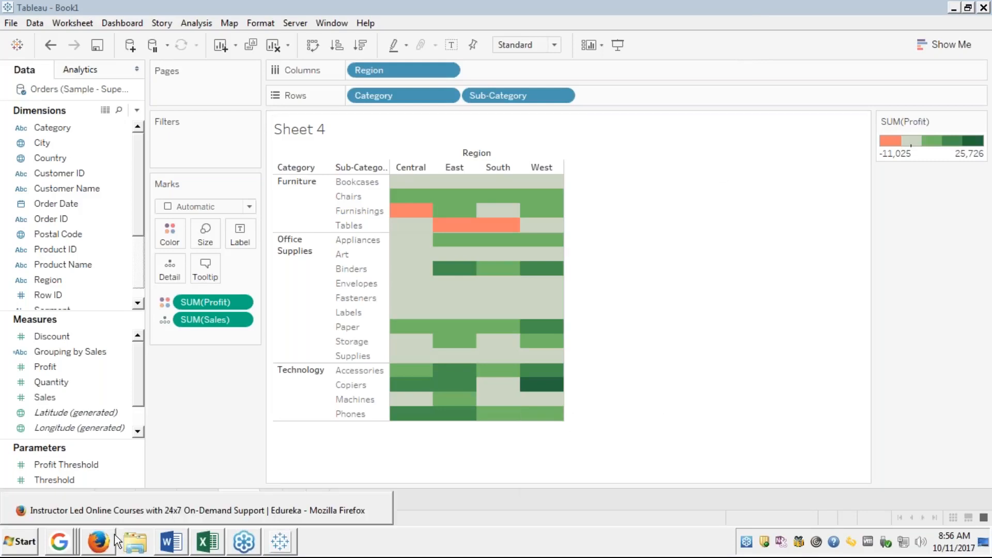
{"action": "left_click", "coordinate": [100, 547]}
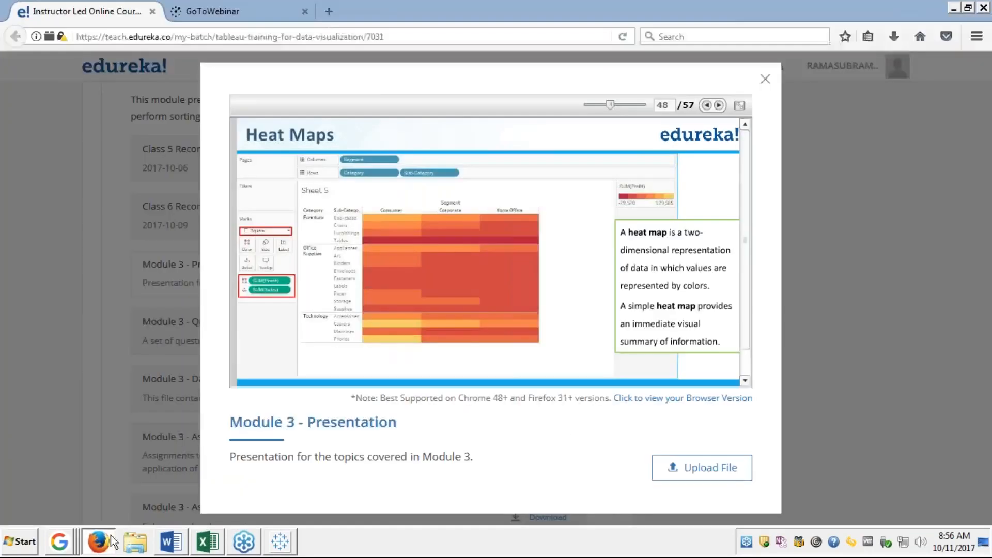
{"action": "left_click", "coordinate": [740, 105]}
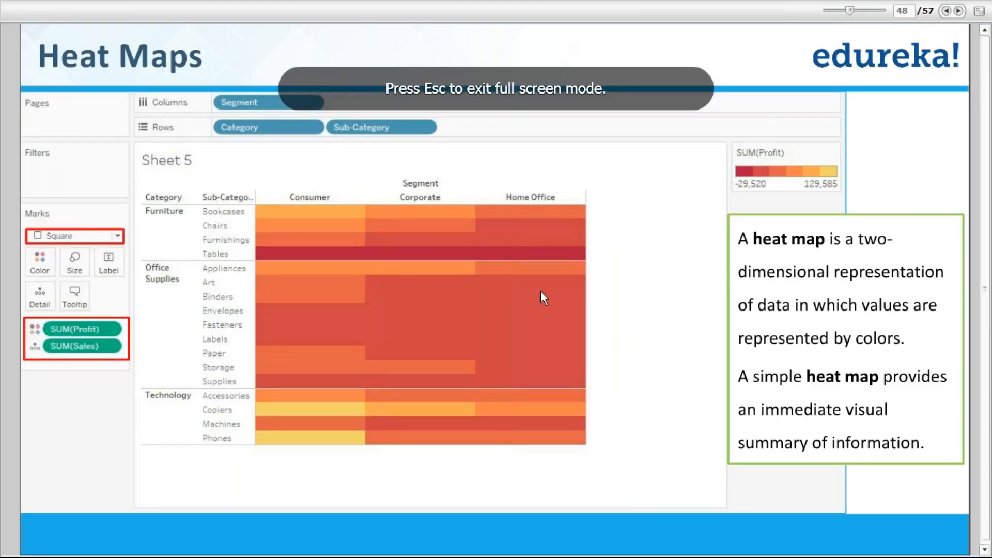
{"action": "left_click", "coordinate": [958, 11]}
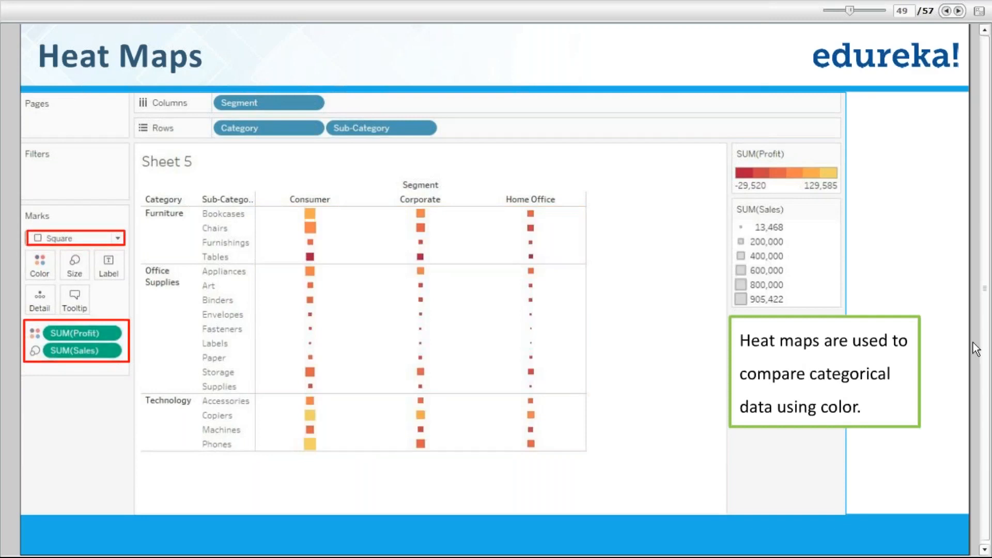
{"action": "key", "text": "Escape"}
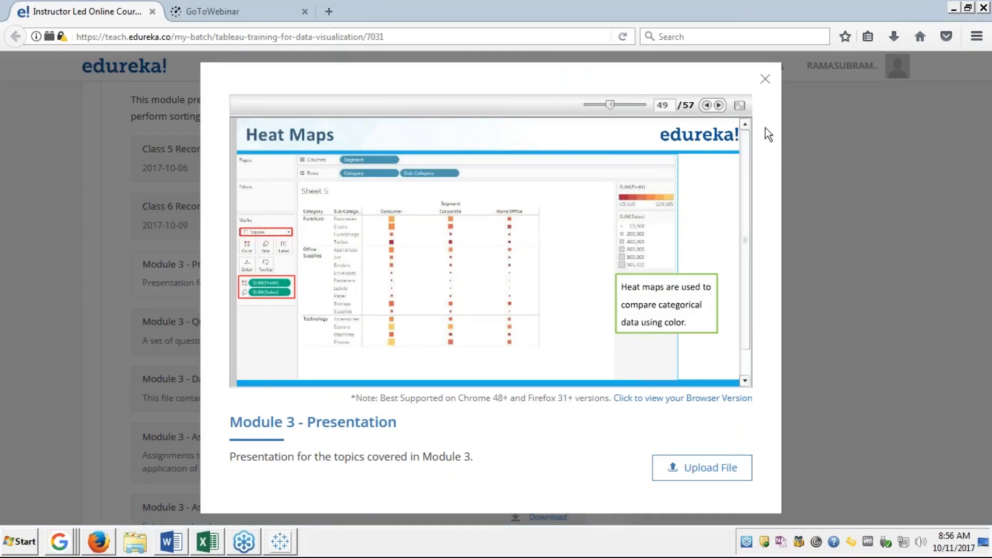
{"action": "left_click", "coordinate": [740, 106]}
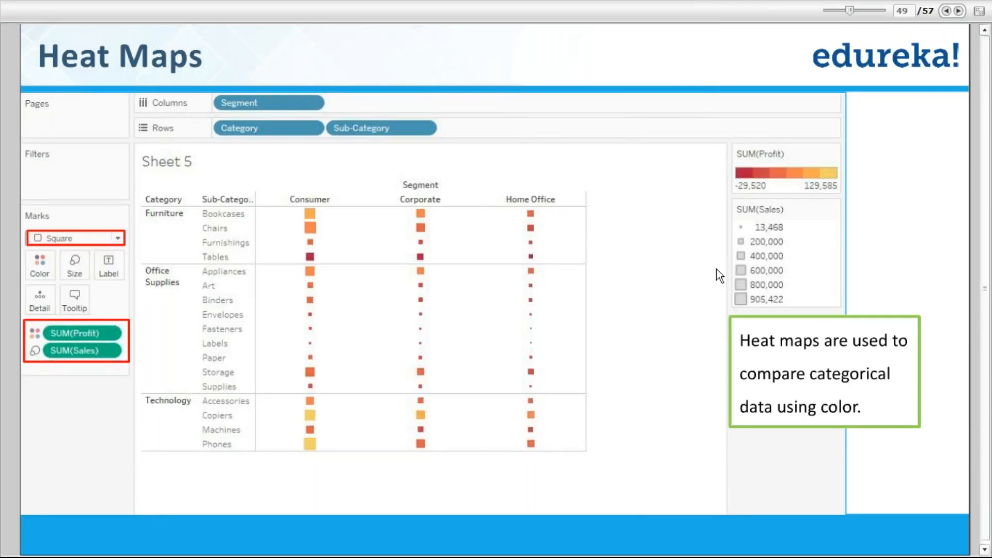
{"action": "key", "text": "alt+Tab"}
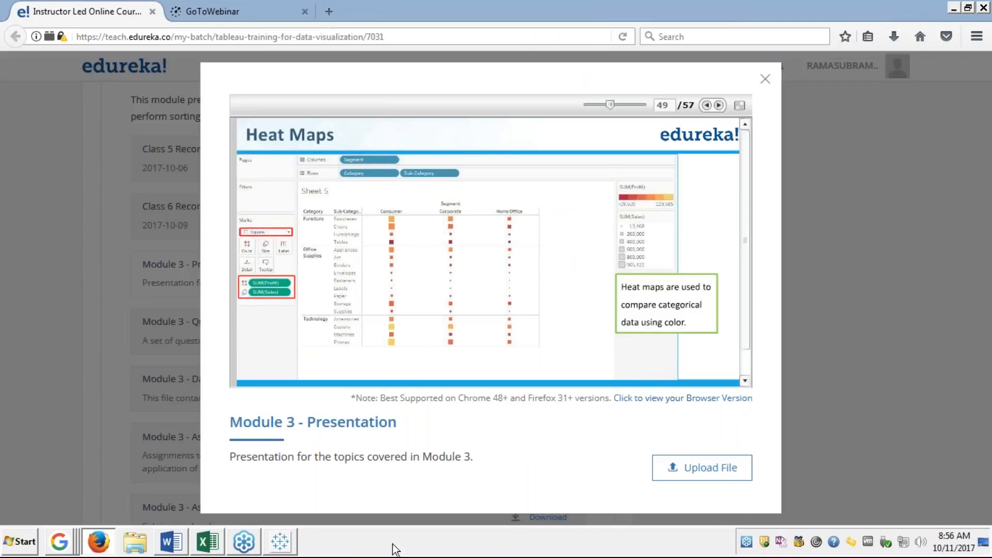
Step: Switch back to Tableau, apply the heat map chart type to Sheet 4, and move Profit from size to color
{"action": "left_click", "coordinate": [280, 541]}
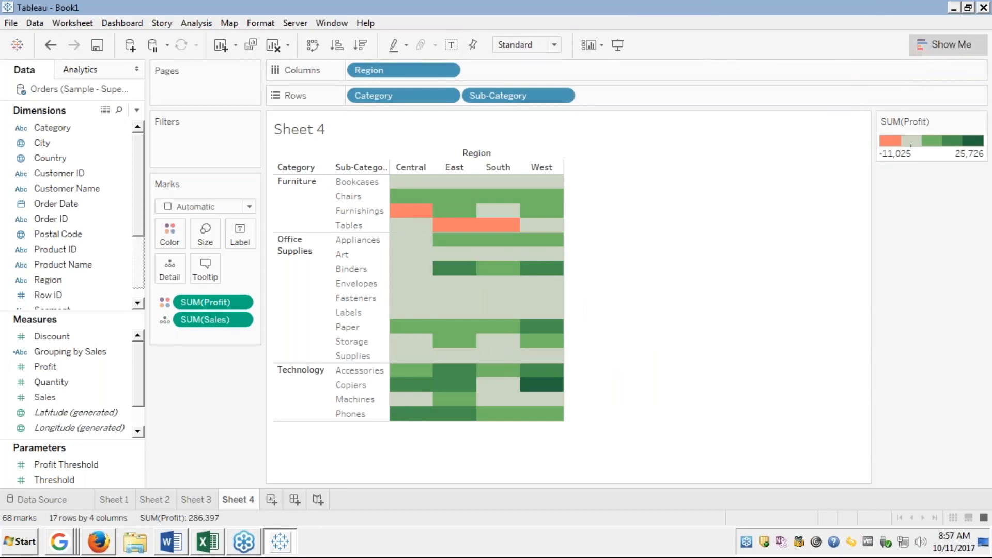
{"action": "left_click", "coordinate": [945, 45]}
{"action": "left_click", "coordinate": [932, 77]}
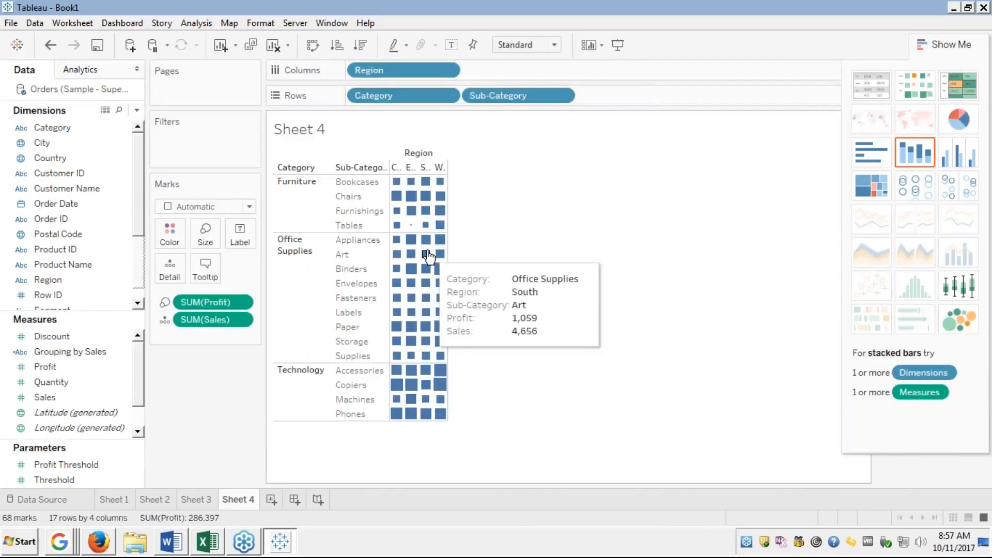
{"action": "mouse_move", "coordinate": [414, 230]}
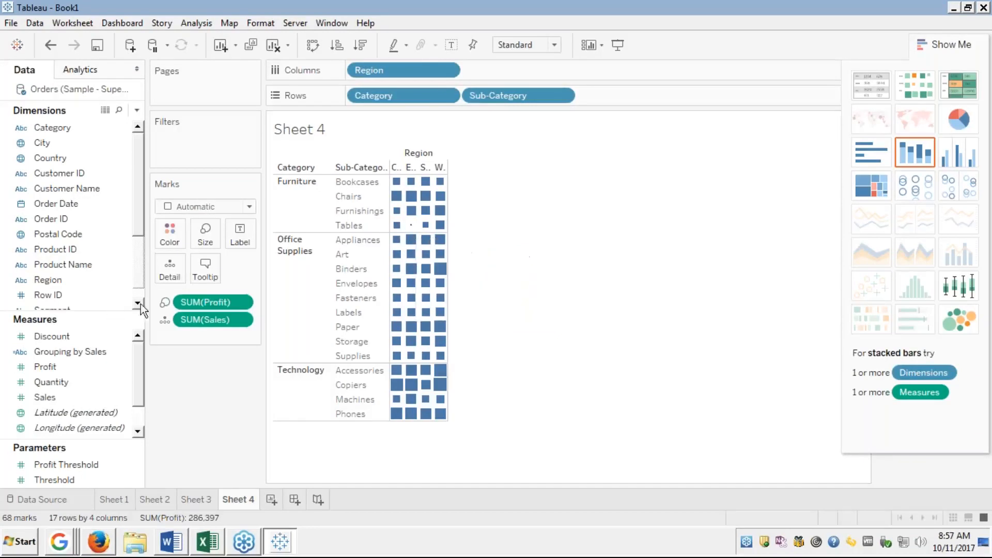
{"action": "left_click_drag", "start_coordinate": [209, 297], "coordinate": [169, 229]}
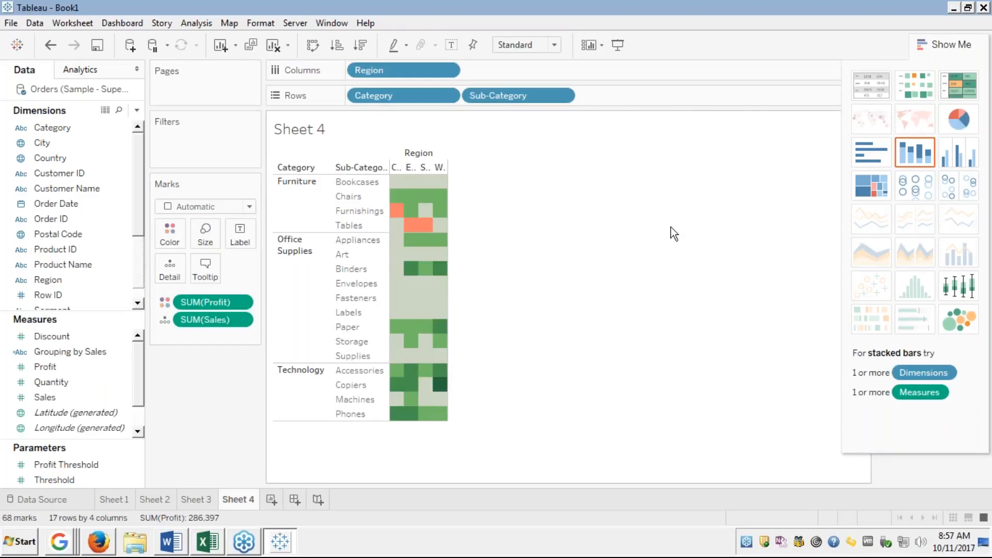
{"action": "mouse_move", "coordinate": [410, 235]}
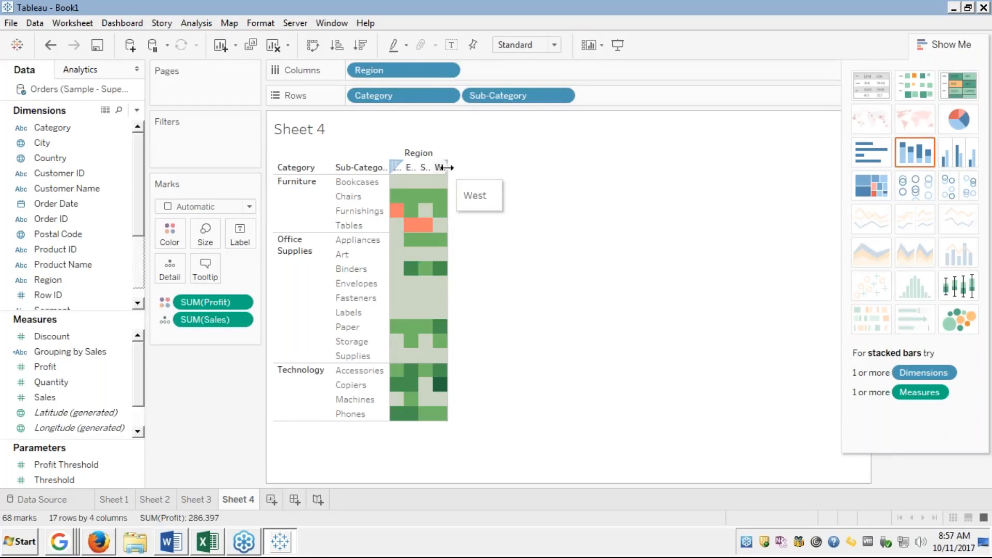
Step: Return to the presentation in Firefox and advance in full screen to the Circle Plots slide, number 50
{"action": "key", "text": "alt+Tab"}
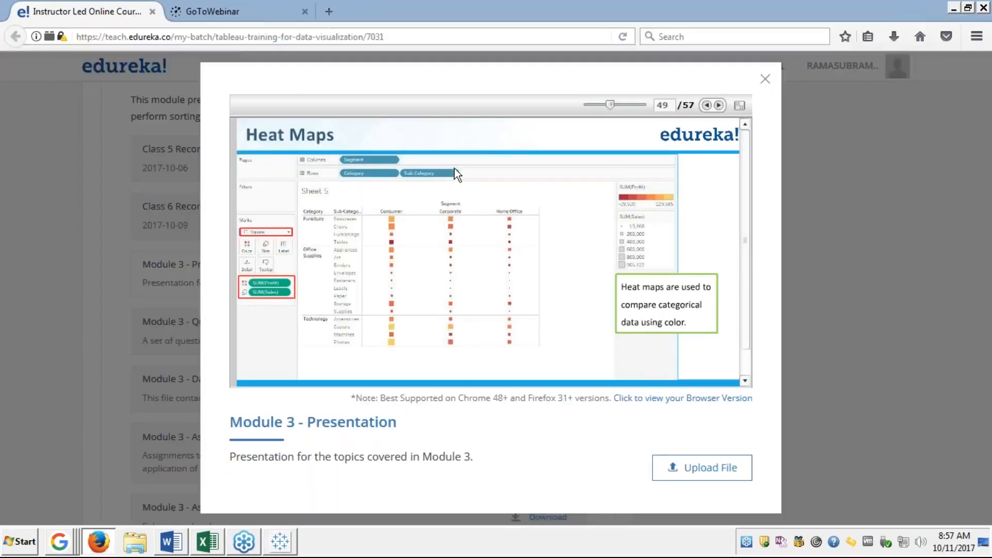
{"action": "left_click", "coordinate": [741, 104]}
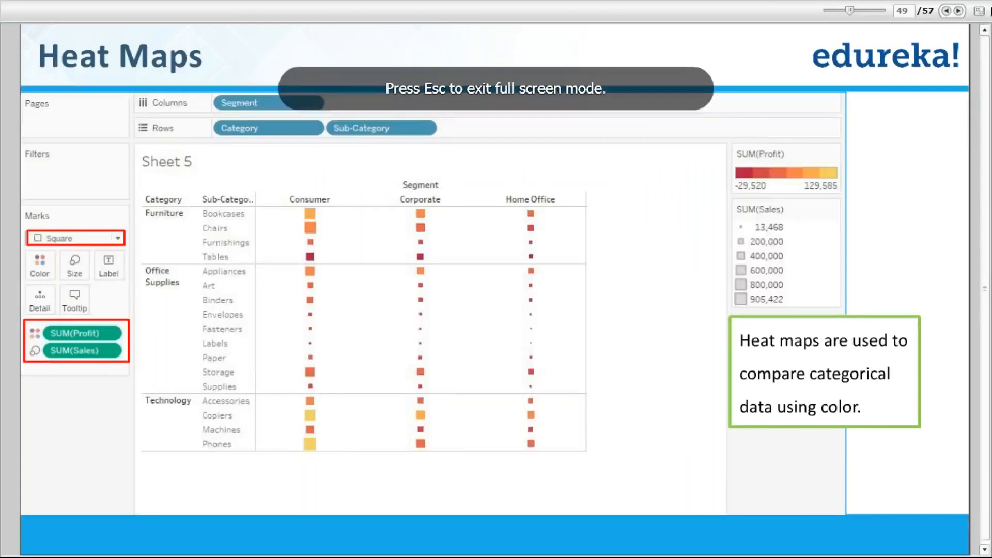
{"action": "left_click", "coordinate": [959, 11]}
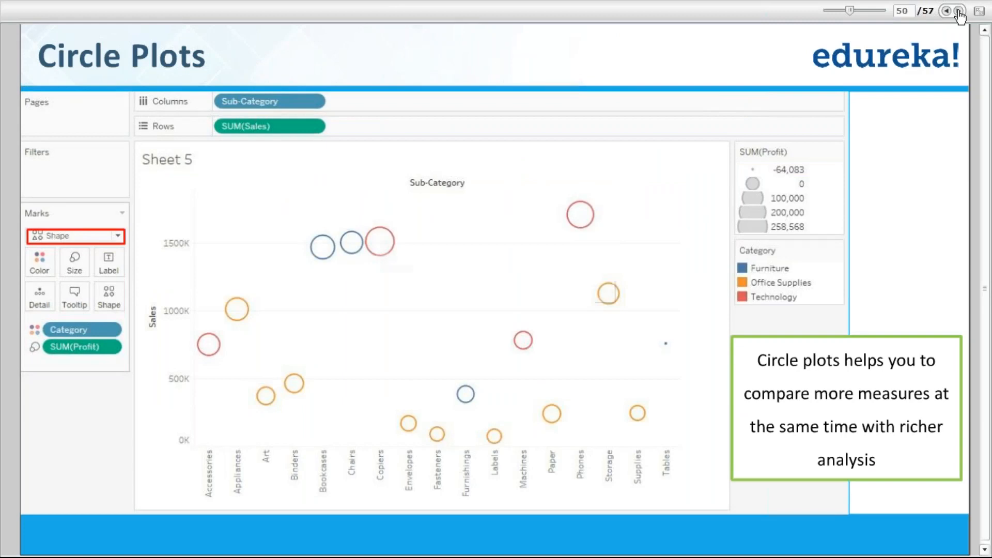
{"action": "key", "text": "alt+Tab"}
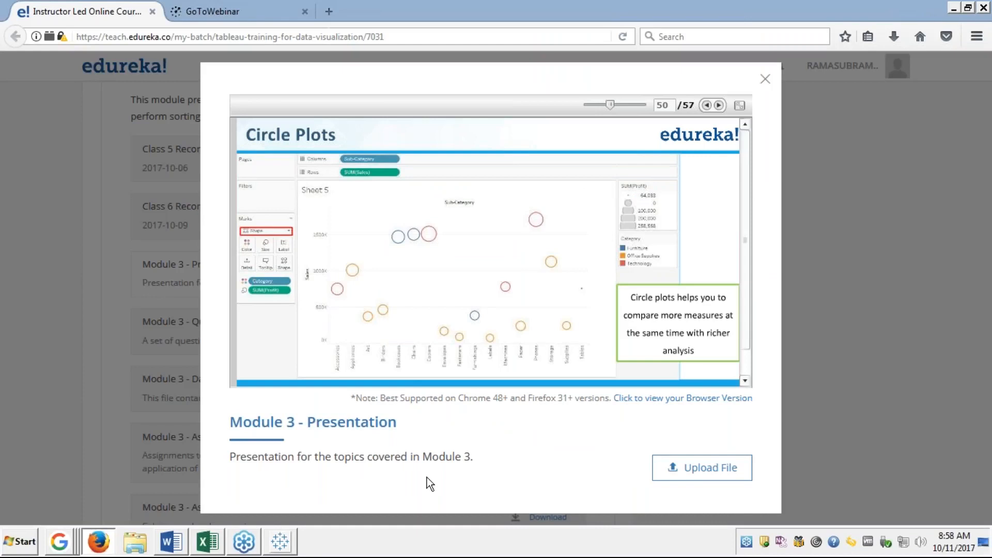
Step: Switch to Tableau, add a new worksheet, and select the Segment dimension without renaming it
{"action": "key", "text": "alt+Tab"}
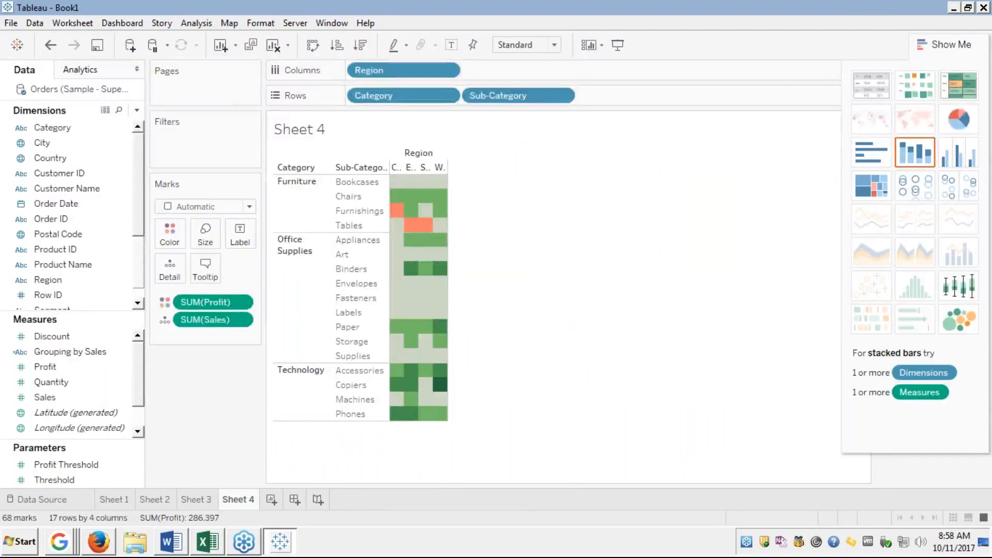
{"action": "left_click", "coordinate": [273, 500]}
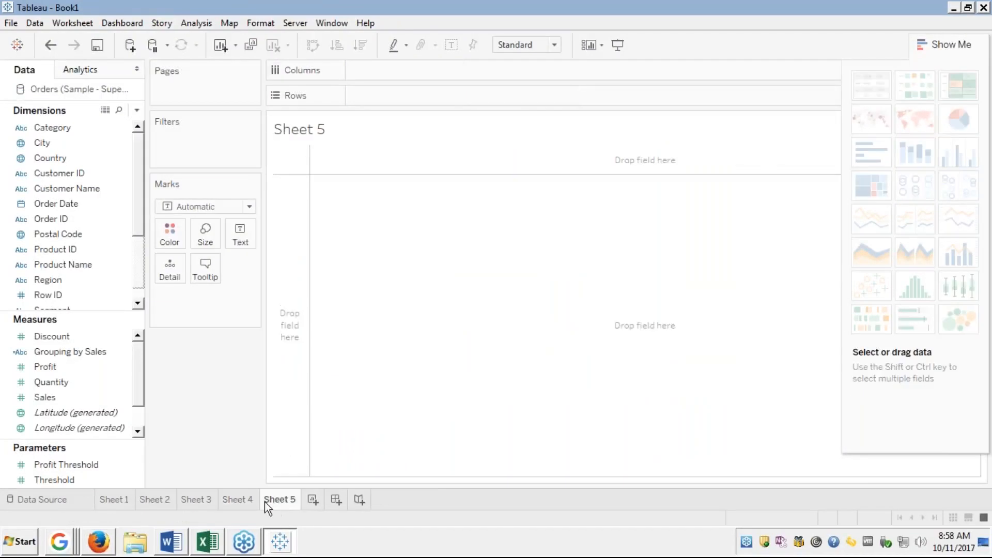
{"action": "left_click", "coordinate": [48, 253]}
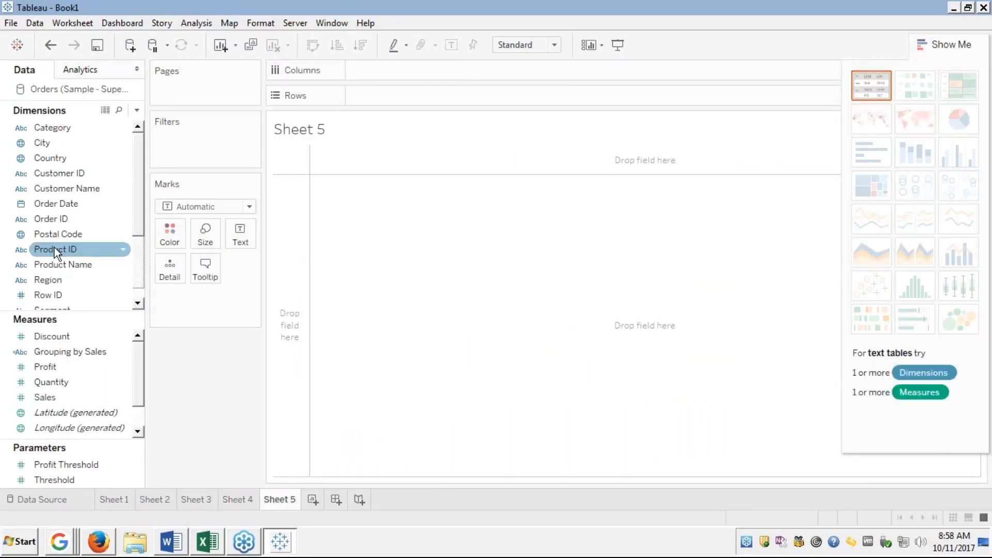
{"action": "key", "text": "s"}
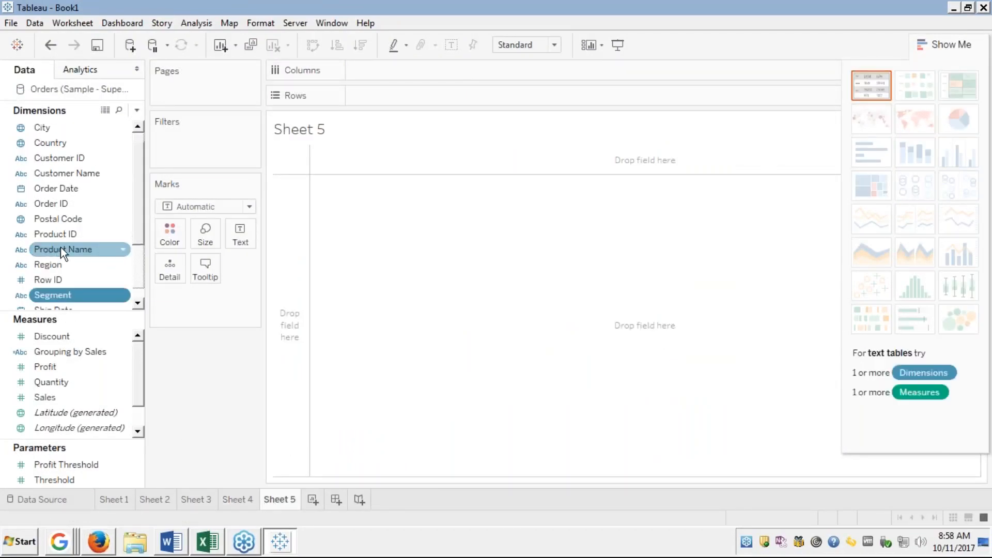
{"action": "left_click", "coordinate": [82, 298]}
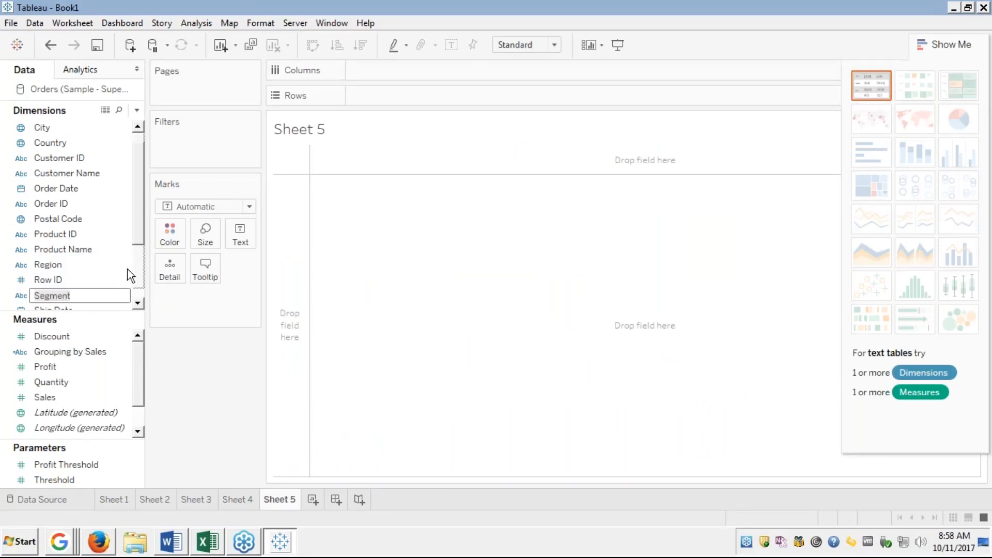
{"action": "key", "text": "Return"}
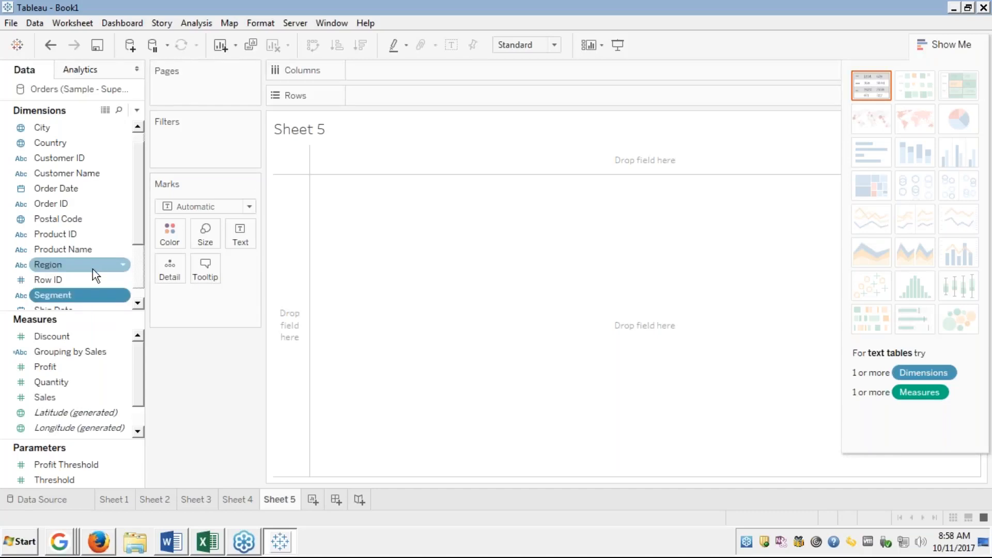
{"action": "left_click", "coordinate": [72, 295]}
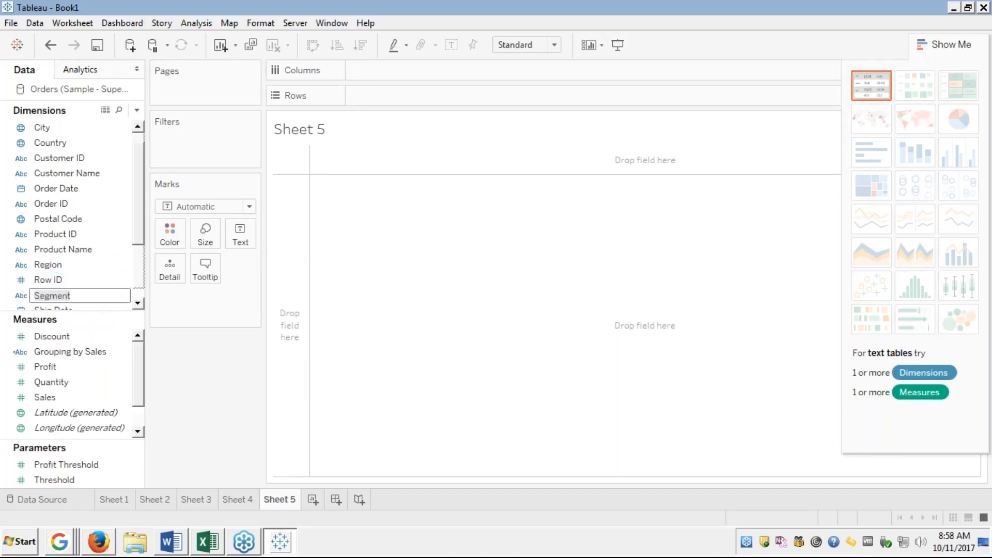
{"action": "key", "text": "Return"}
Step: Add Profit and Category to the selection, build a circle view, and inspect the Office Supplies and Technology circles for Home Office
{"action": "left_click", "coordinate": [113, 249], "text": "ctrl"}
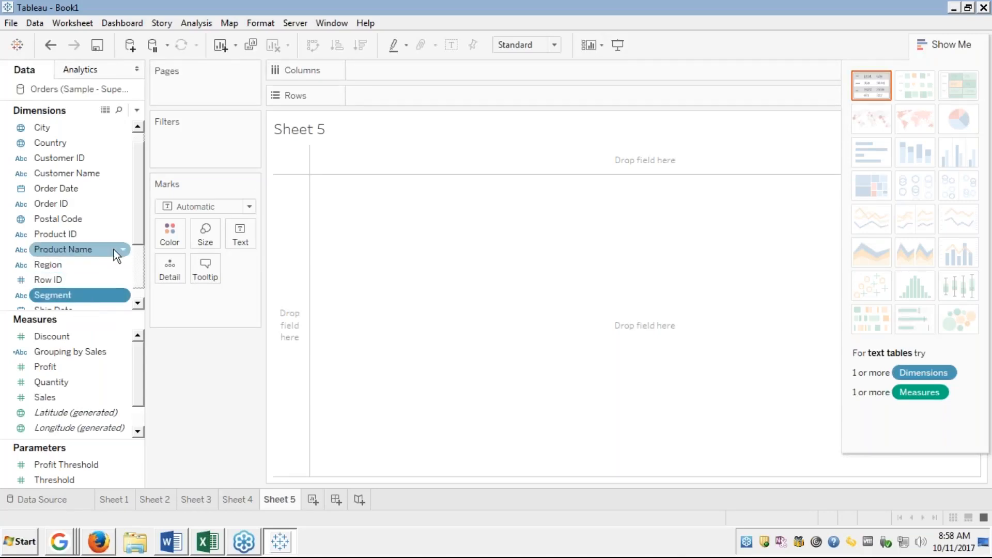
{"action": "left_click", "coordinate": [54, 361], "text": "ctrl"}
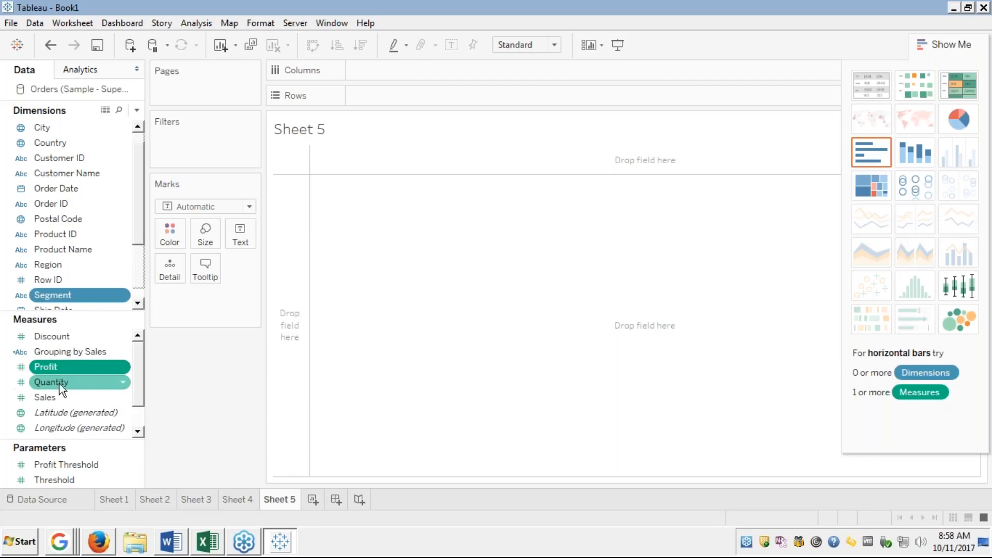
{"action": "left_click", "coordinate": [138, 127]}
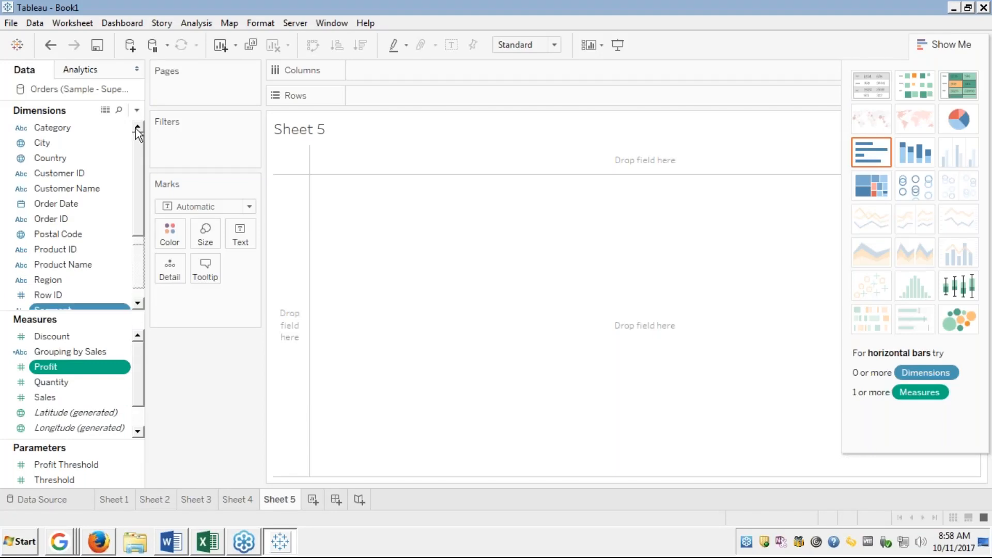
{"action": "left_click", "coordinate": [78, 126], "text": "ctrl"}
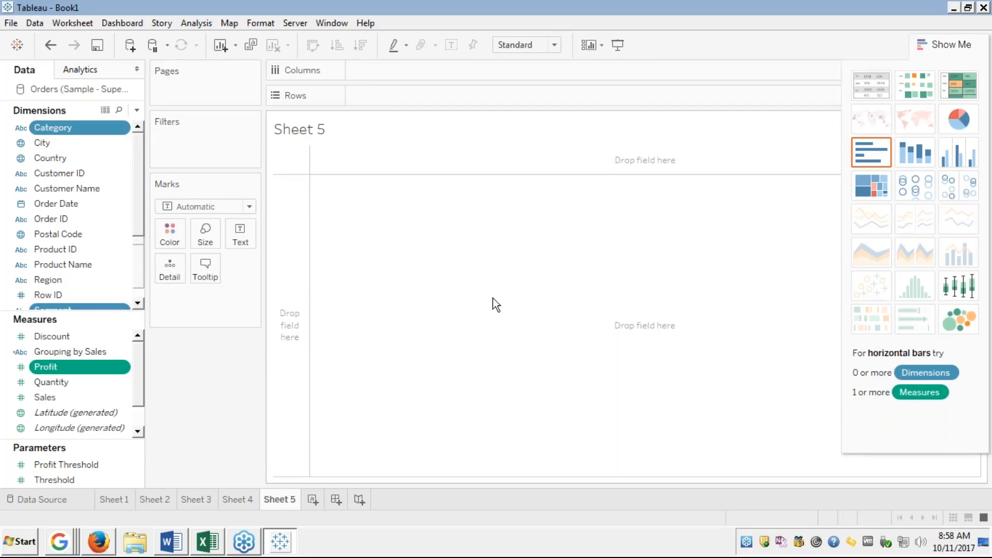
{"action": "left_click", "coordinate": [912, 182]}
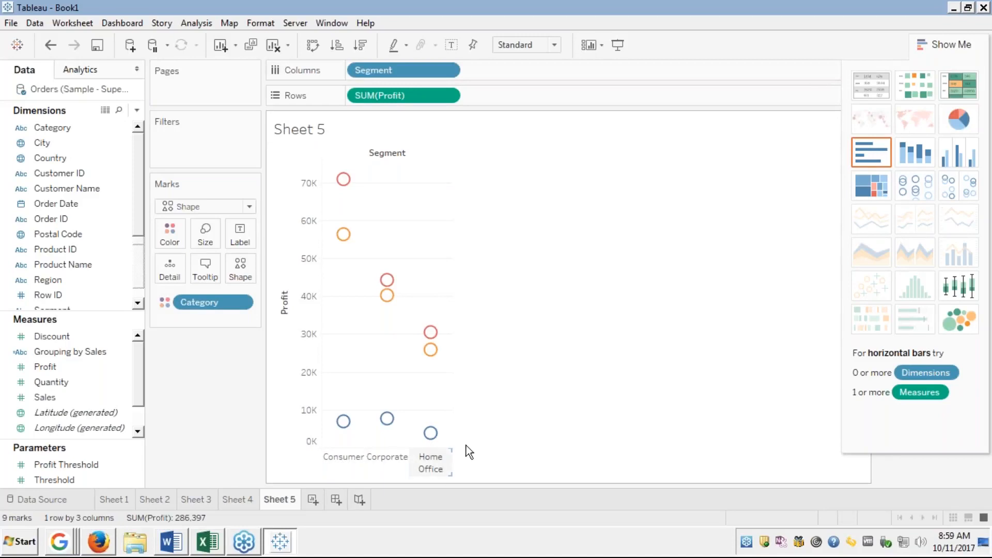
{"action": "left_click", "coordinate": [943, 45]}
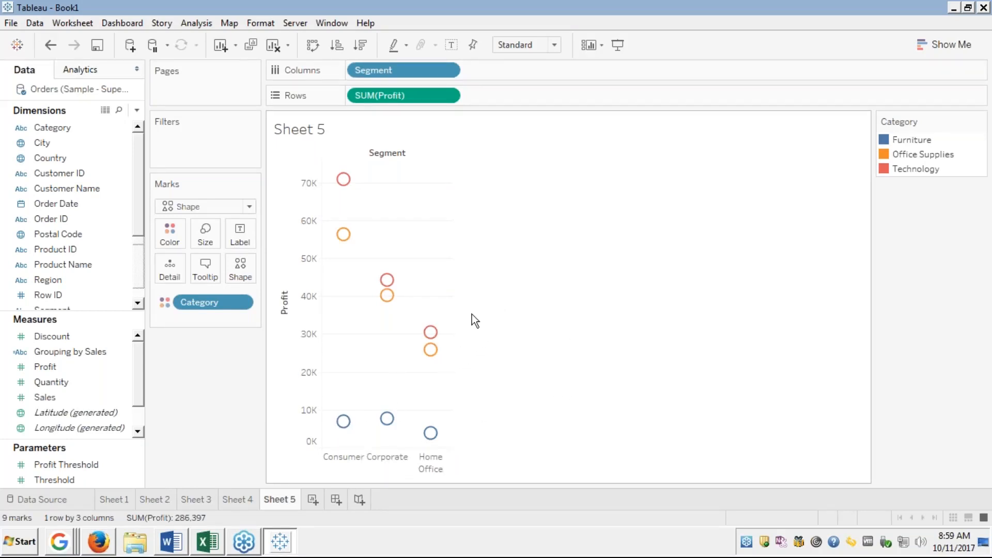
{"action": "mouse_move", "coordinate": [431, 353]}
{"action": "mouse_move", "coordinate": [431, 332]}
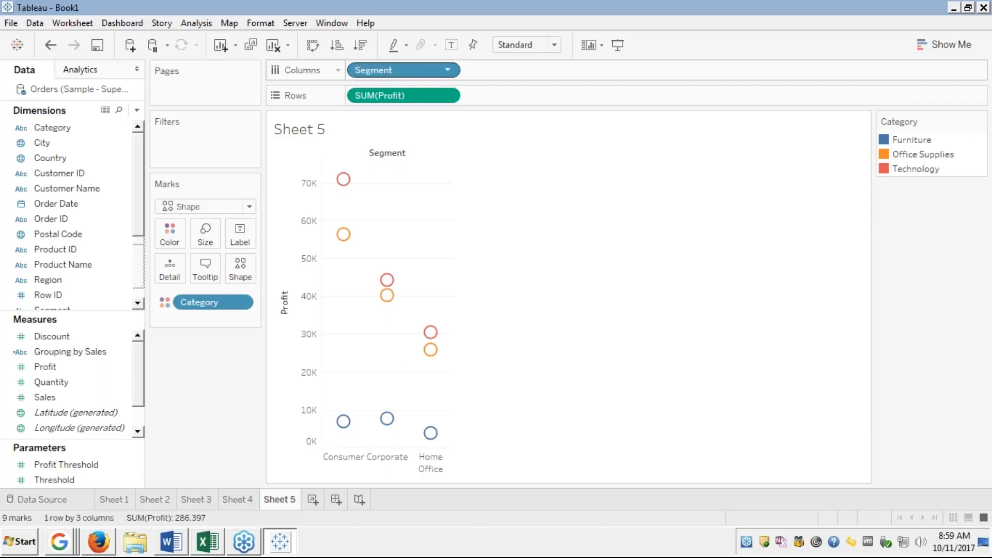
Step: Replace Segment with Sub-Category on the columns and inspect the Furnishings, Copiers and Tables circles
{"action": "left_click_drag", "start_coordinate": [402, 73], "coordinate": [98, 205]}
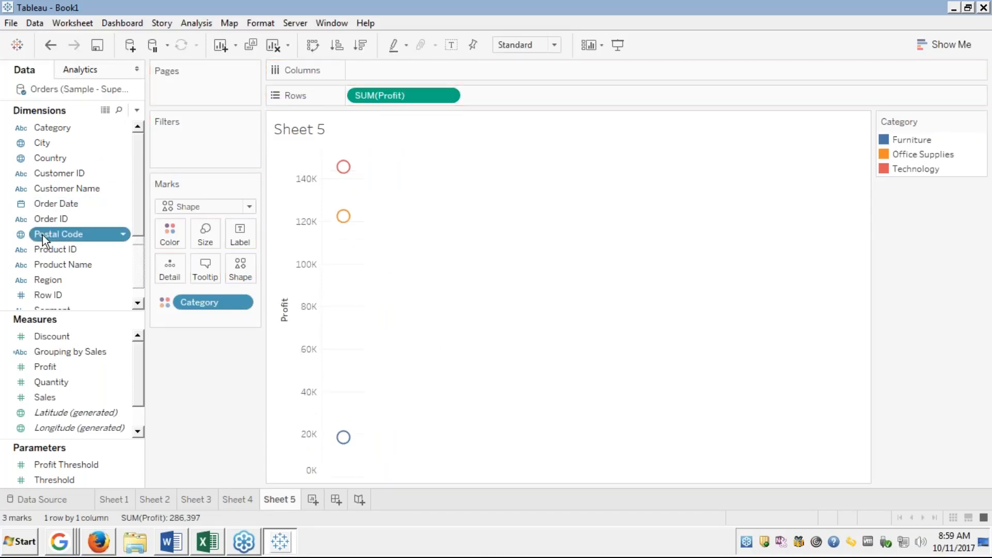
{"action": "key", "text": "s"}
{"action": "key", "text": "u"}
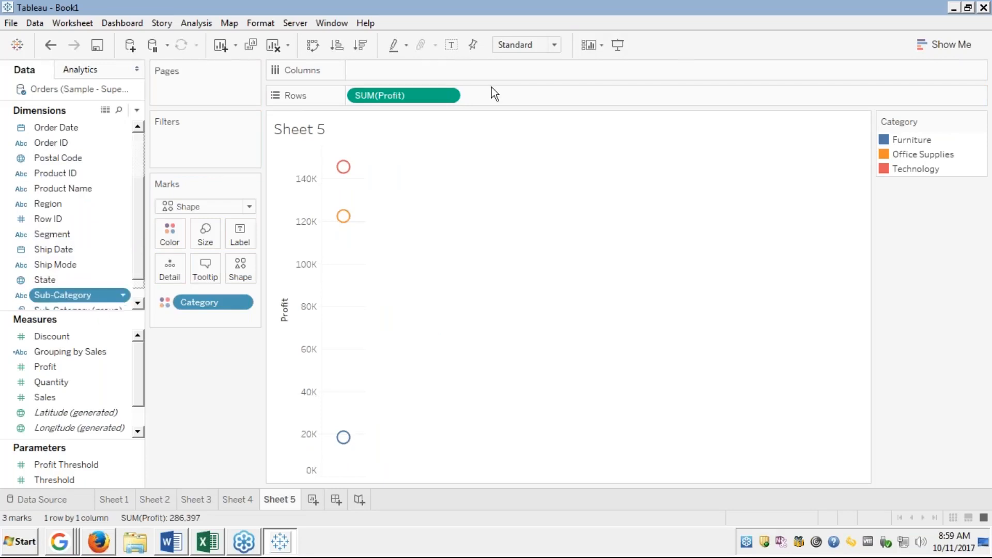
{"action": "left_click_drag", "start_coordinate": [492, 87], "coordinate": [440, 67]}
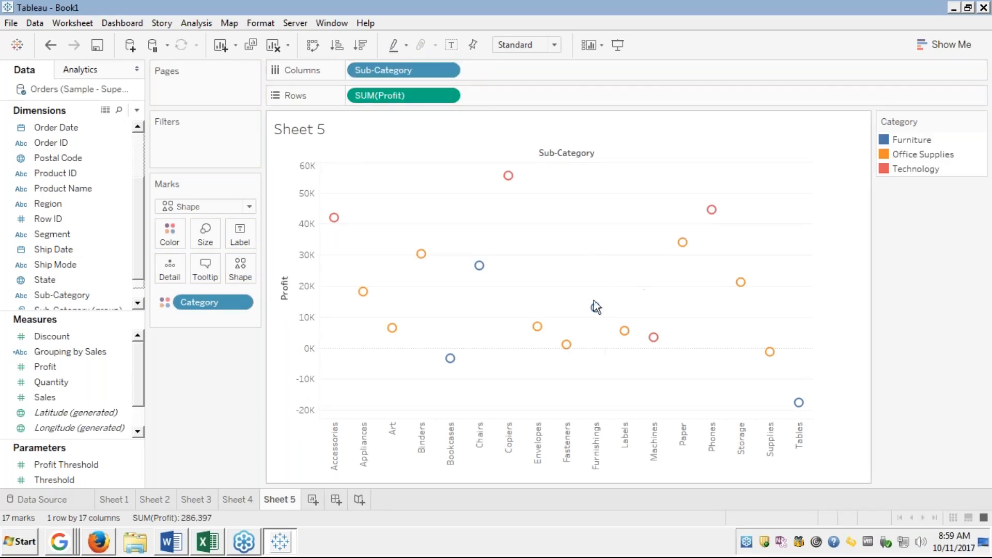
{"action": "mouse_move", "coordinate": [594, 312]}
{"action": "mouse_move", "coordinate": [508, 178]}
{"action": "mouse_move", "coordinate": [798, 403]}
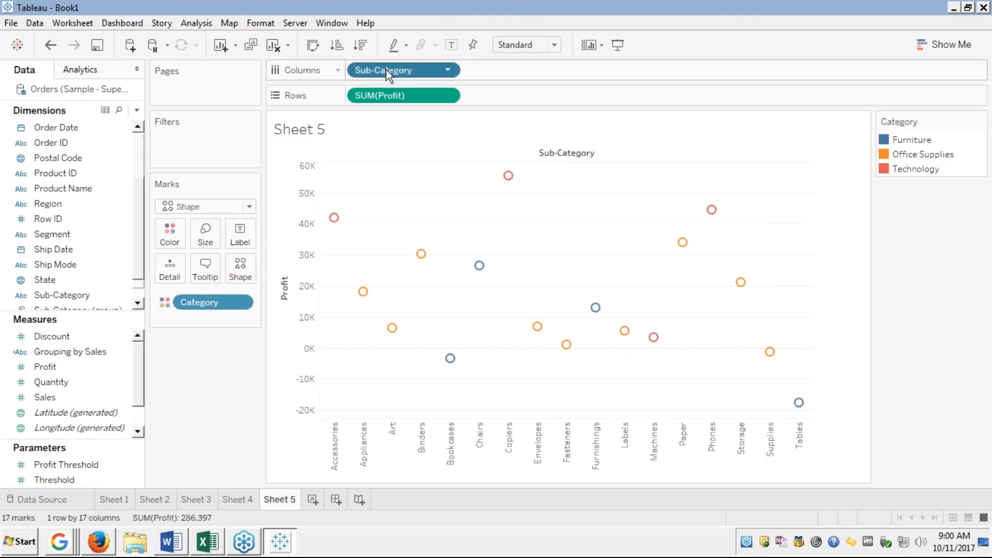
Step: Replace Sub-Category with City on the columns of the profit circle chart
{"action": "left_click_drag", "start_coordinate": [386, 69], "coordinate": [80, 192]}
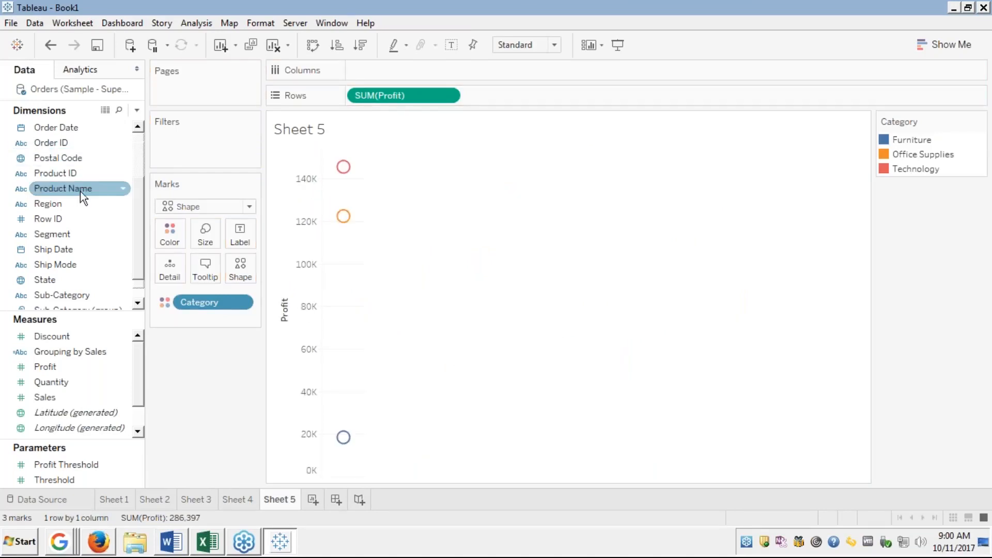
{"action": "scroll", "coordinate": [60, 181], "scroll_direction": "up", "scroll_amount": 3}
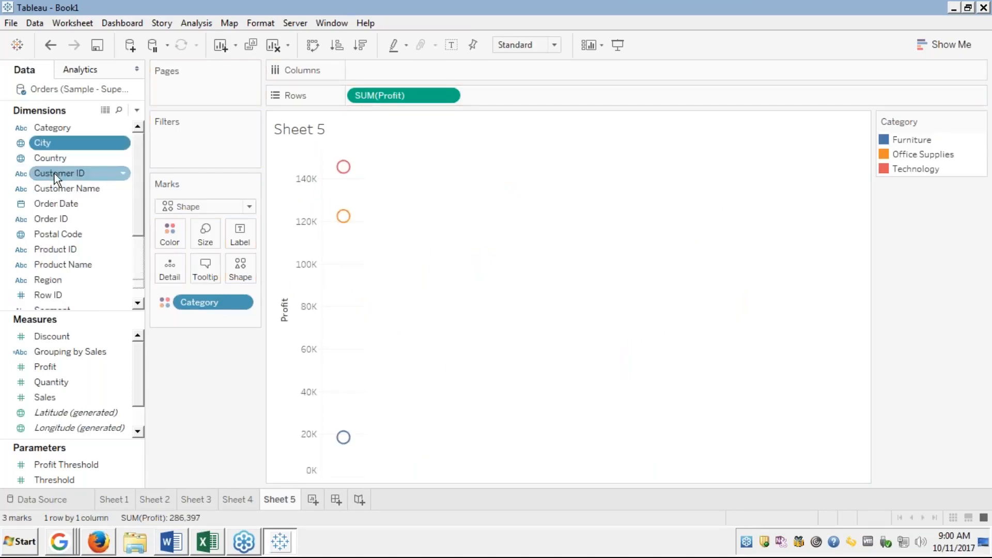
{"action": "left_click_drag", "start_coordinate": [66, 140], "coordinate": [380, 67]}
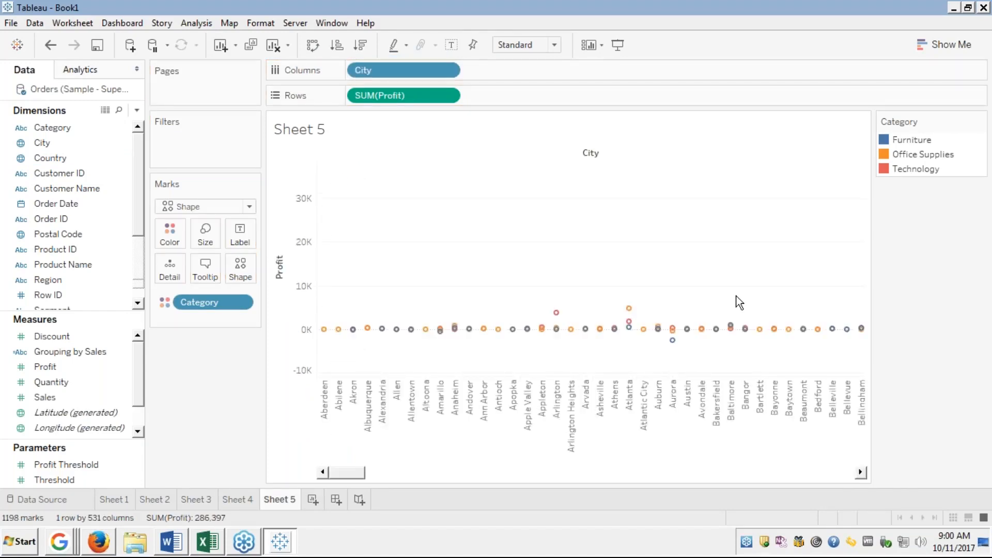
Step: Examine the profit circles across all cities, from Aberdeen to Yuma, and return to the start of the chart
{"action": "left_click", "coordinate": [854, 472]}
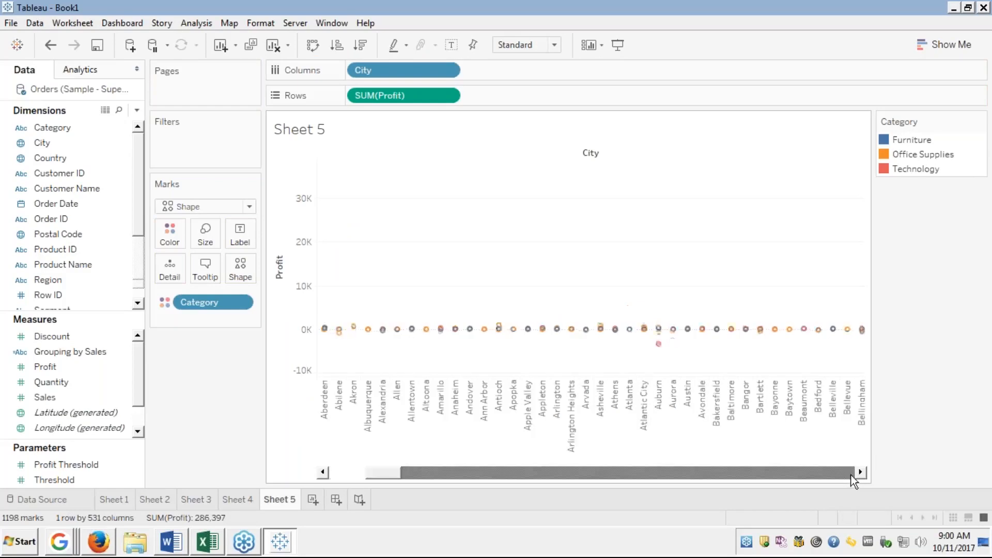
{"action": "left_click", "coordinate": [852, 475]}
{"action": "left_click", "coordinate": [852, 475]}
{"action": "left_click", "coordinate": [852, 475]}
{"action": "left_click", "coordinate": [853, 476]}
{"action": "left_click", "coordinate": [852, 475]}
{"action": "left_click", "coordinate": [852, 475]}
{"action": "left_click", "coordinate": [853, 475]}
{"action": "left_click", "coordinate": [852, 475]}
{"action": "left_click", "coordinate": [850, 475]}
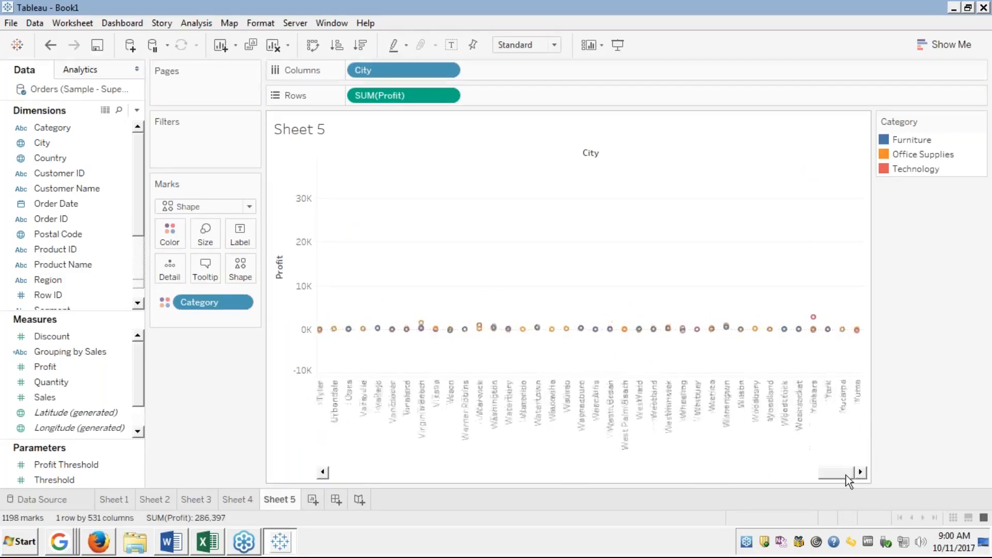
{"action": "left_click", "coordinate": [350, 472]}
{"action": "left_click", "coordinate": [349, 472]}
{"action": "left_click", "coordinate": [349, 472]}
{"action": "left_click", "coordinate": [349, 472]}
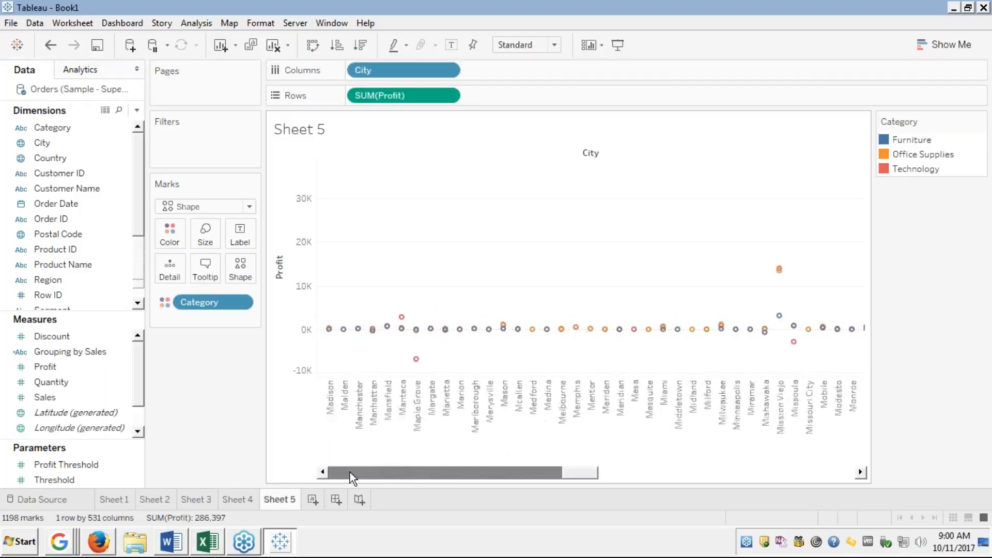
{"action": "left_click", "coordinate": [349, 473]}
{"action": "left_click", "coordinate": [349, 473]}
{"action": "left_click", "coordinate": [349, 472]}
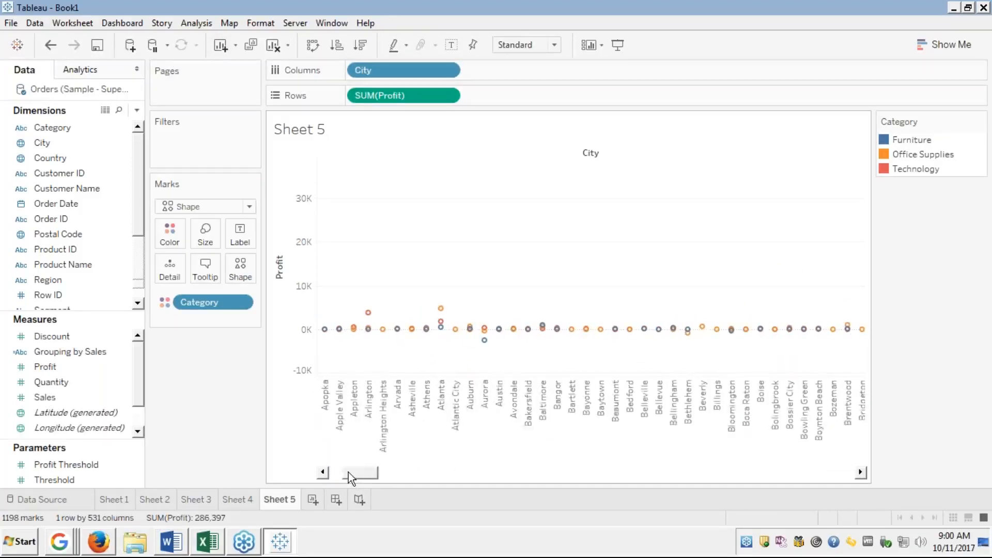
{"action": "left_click", "coordinate": [334, 471]}
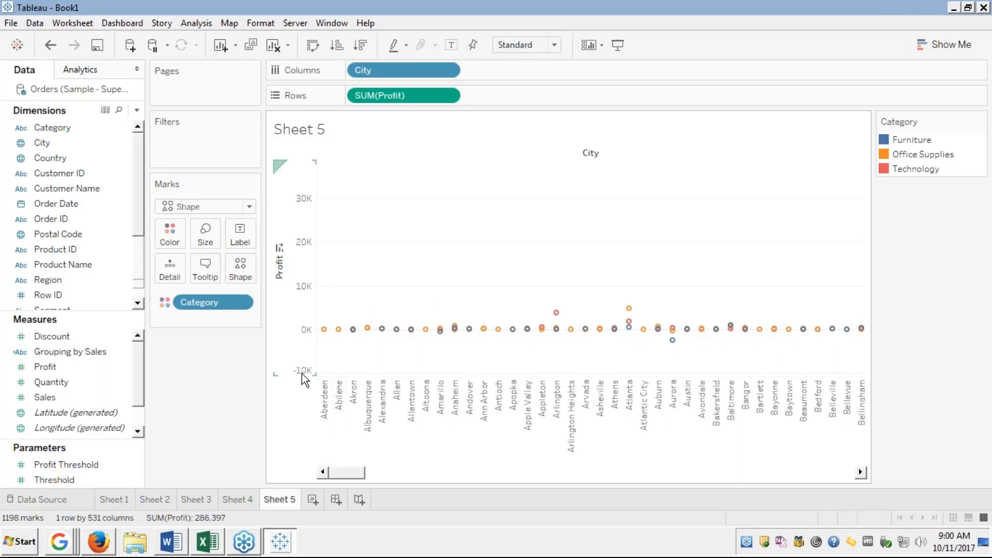
Step: Check which chart types are offered for the City, Profit and Category fields without choosing one
{"action": "key", "text": "alt+Tab"}
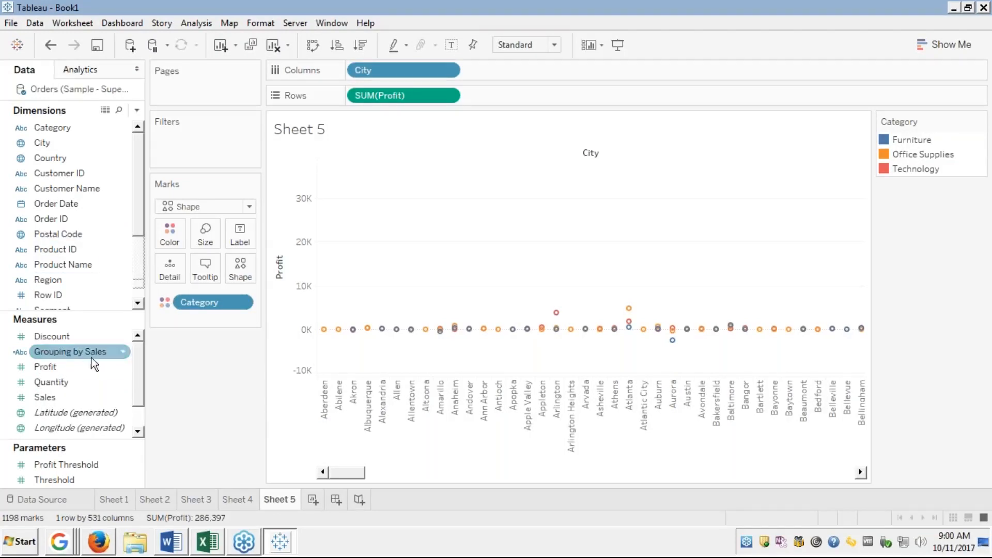
{"action": "left_click", "coordinate": [917, 51]}
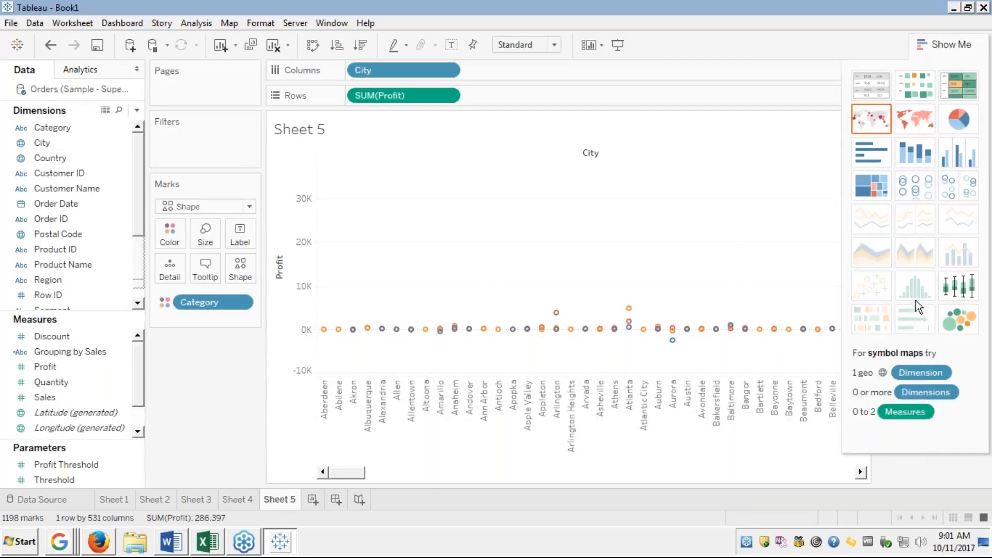
{"action": "left_click", "coordinate": [940, 42]}
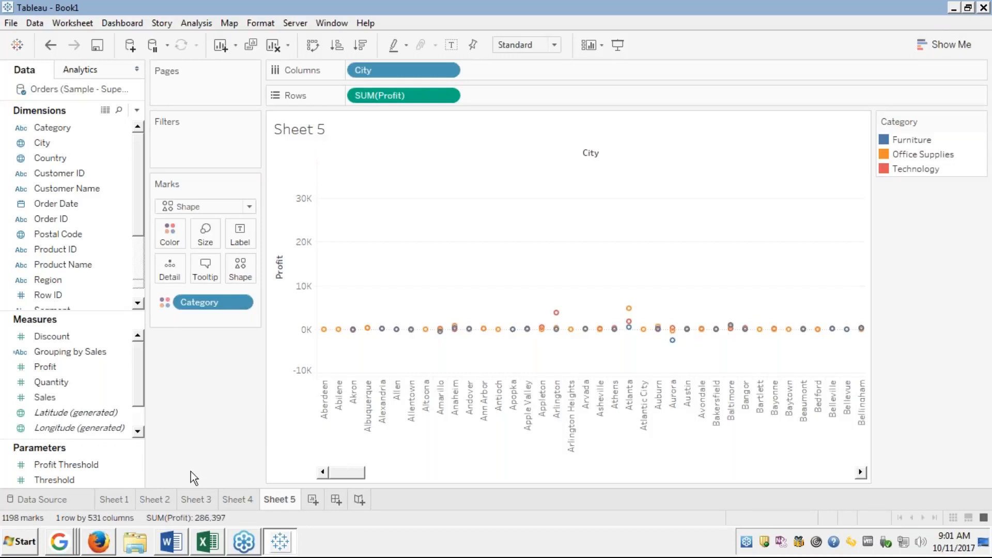
Step: Switch to Firefox, review the Circle Plots slide in full screen, and return to Tableau
{"action": "left_click", "coordinate": [102, 542]}
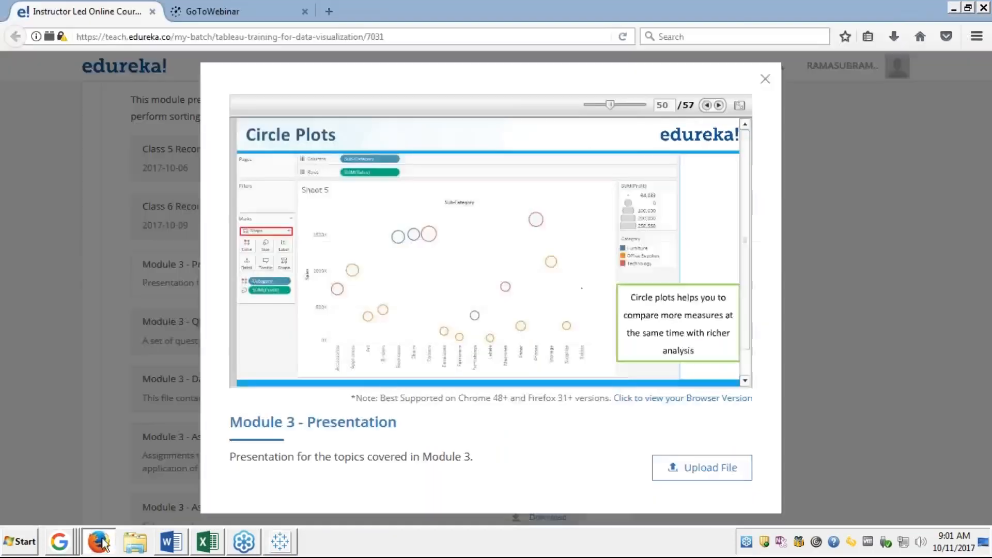
{"action": "left_click", "coordinate": [740, 105]}
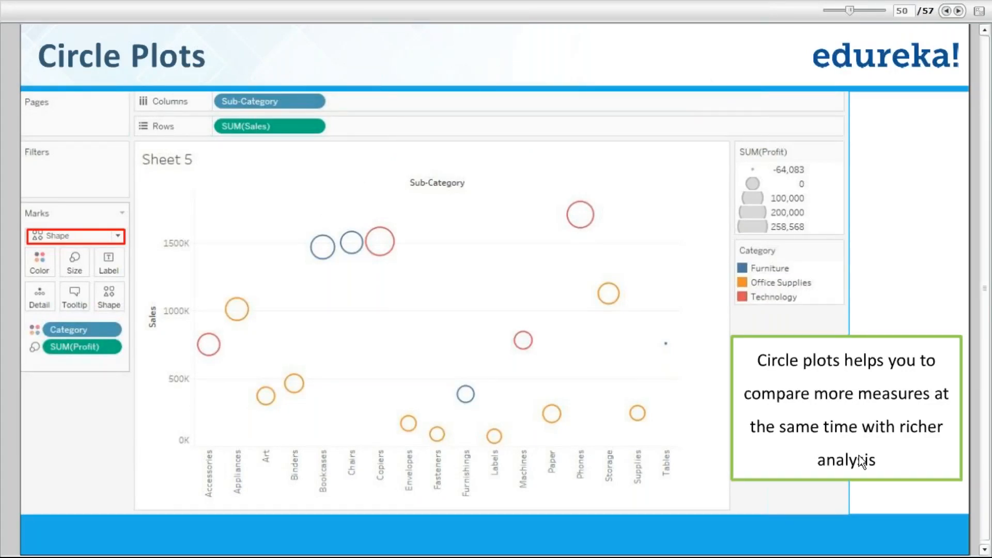
{"action": "key", "text": "alt+Tab"}
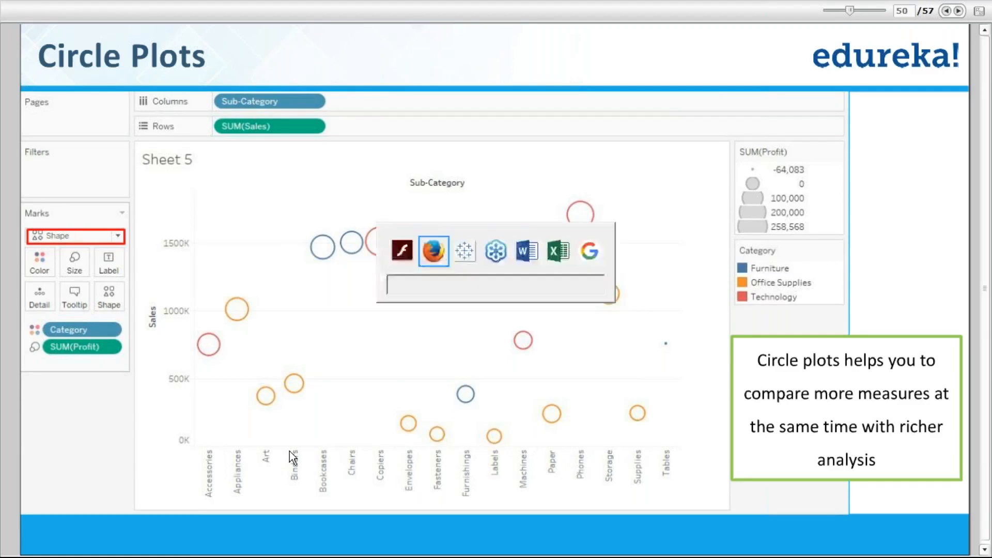
{"action": "key", "text": "alt+Tab"}
{"action": "key", "text": "alt+Tab"}
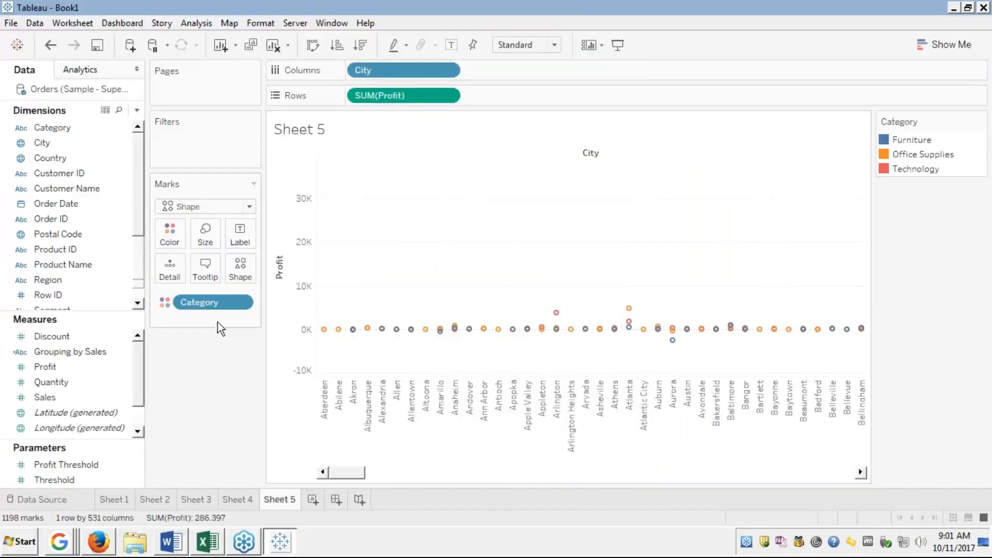
Step: Try the Automatic mark type on the city profit chart and set it back to Shape
{"action": "left_click", "coordinate": [248, 207]}
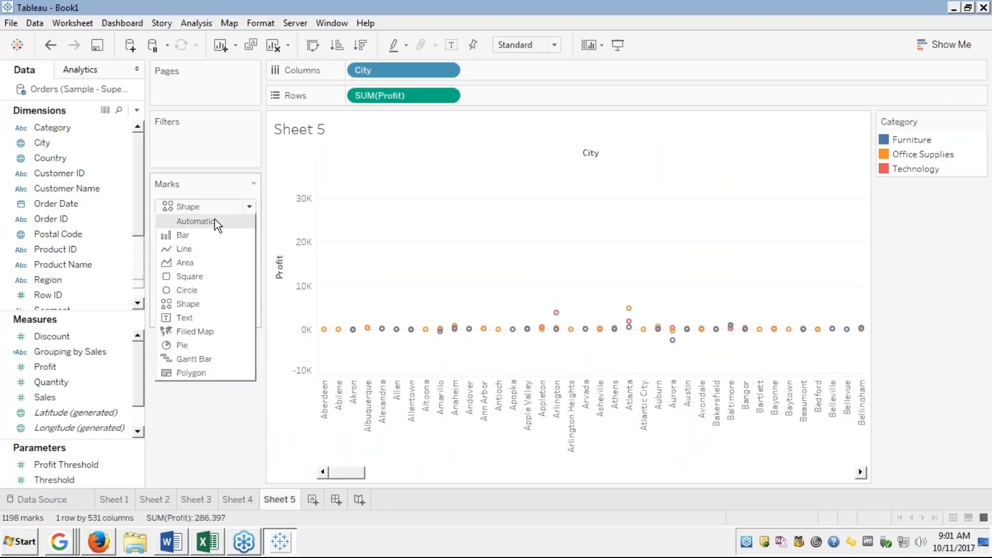
{"action": "left_click", "coordinate": [201, 225]}
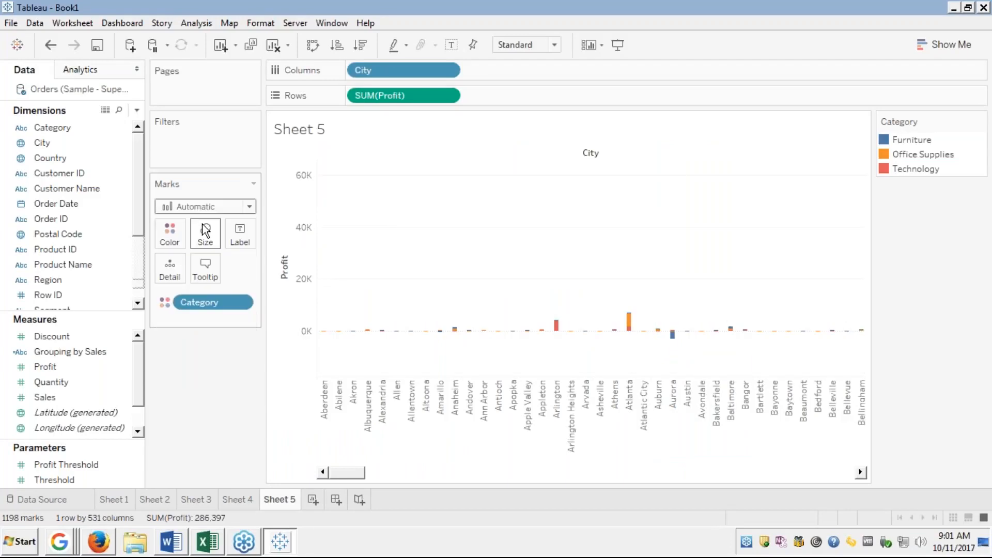
{"action": "left_click", "coordinate": [229, 209]}
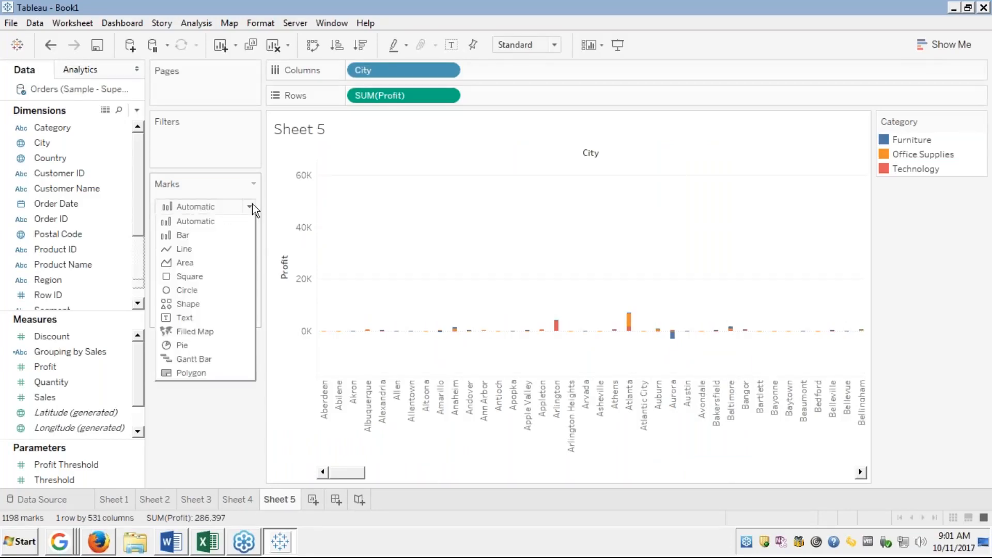
{"action": "left_click", "coordinate": [251, 206]}
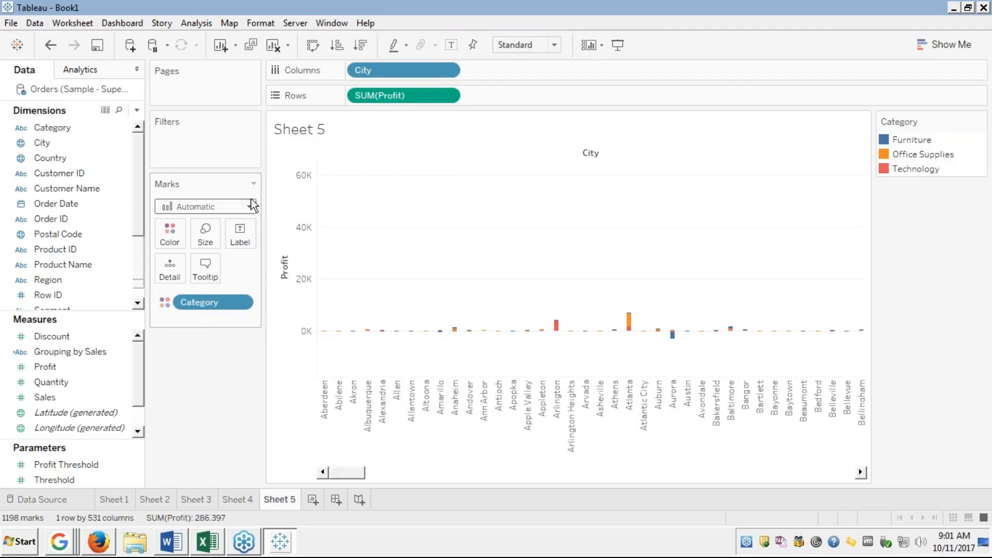
{"action": "left_click", "coordinate": [250, 207]}
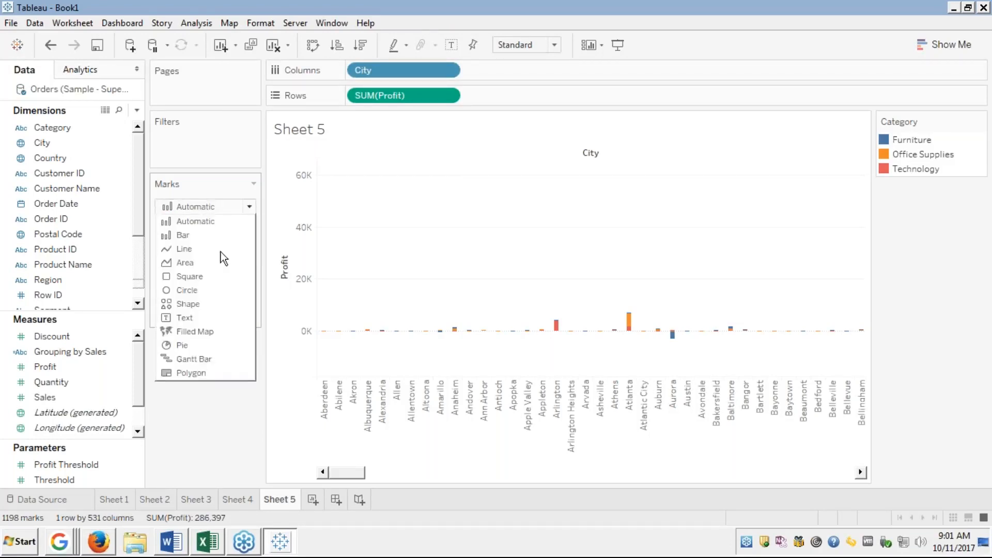
{"action": "key", "text": "Escape"}
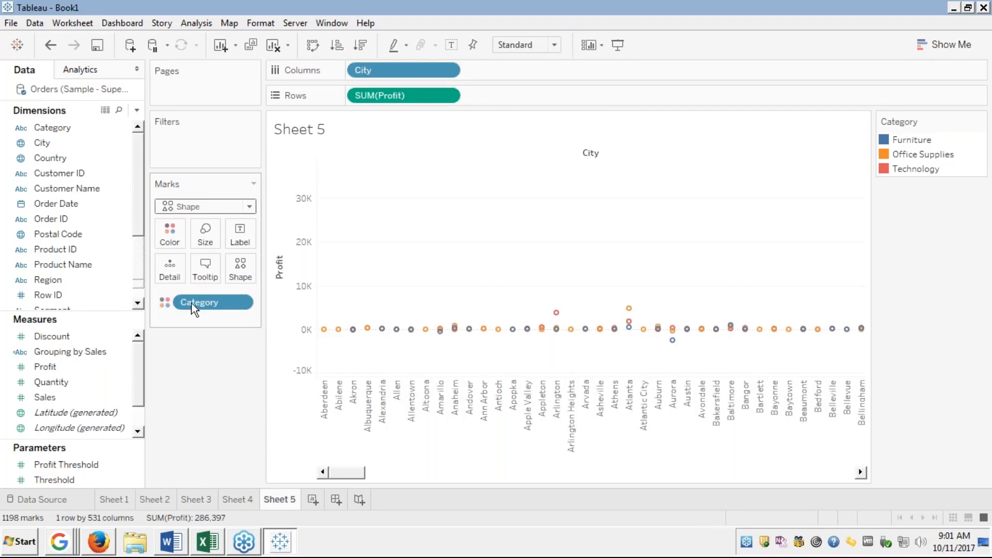
Step: Change the shape of the city profit marks to a filled circle
{"action": "left_click", "coordinate": [235, 266]}
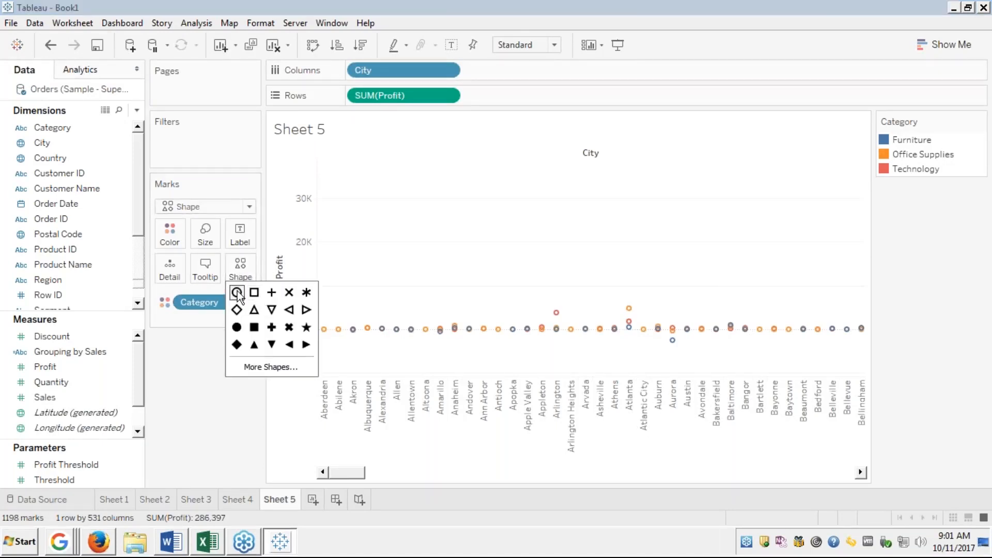
{"action": "left_click", "coordinate": [240, 327]}
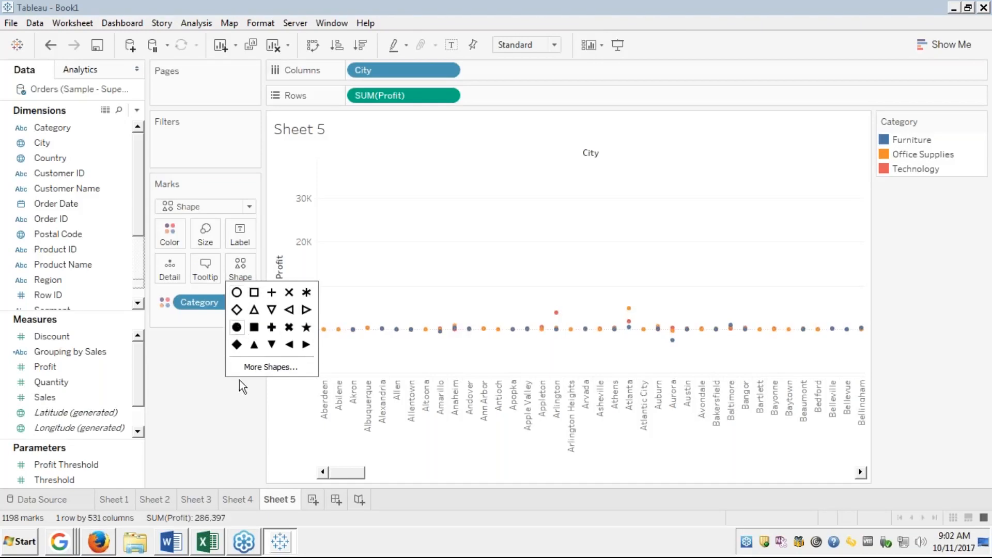
{"action": "left_click", "coordinate": [195, 394]}
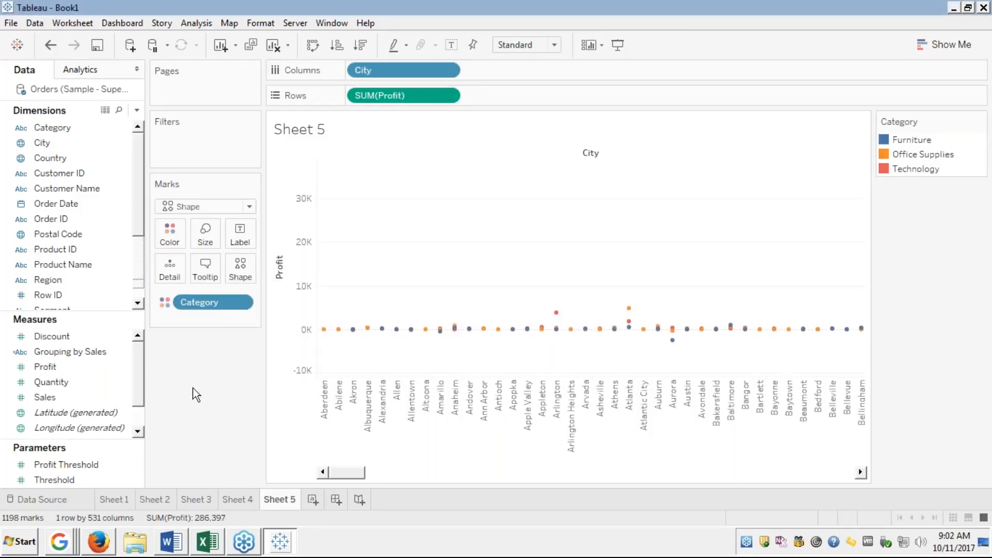
Step: Size the city circles by Sales and enlarge the marks to about three quarters of the size range
{"action": "left_click", "coordinate": [205, 235]}
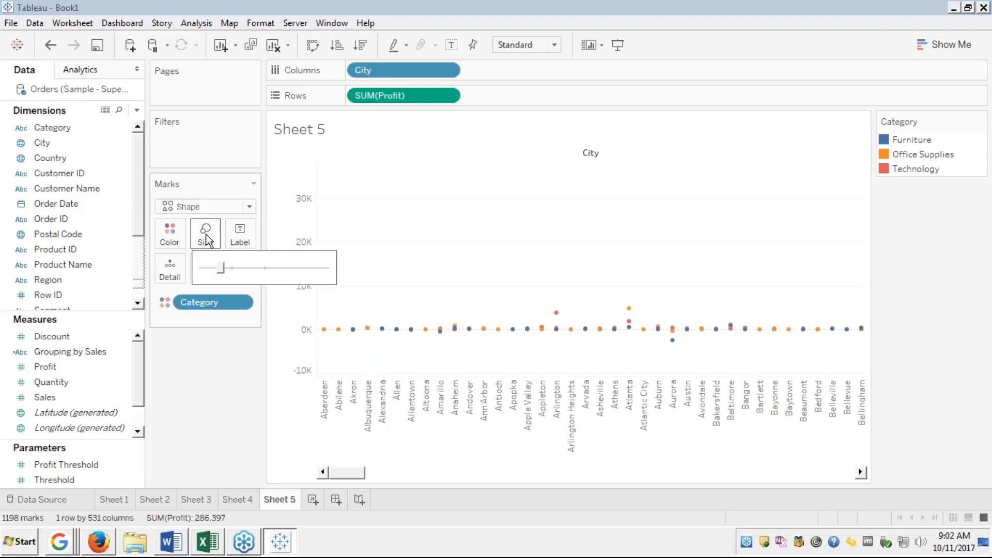
{"action": "left_click", "coordinate": [274, 162]}
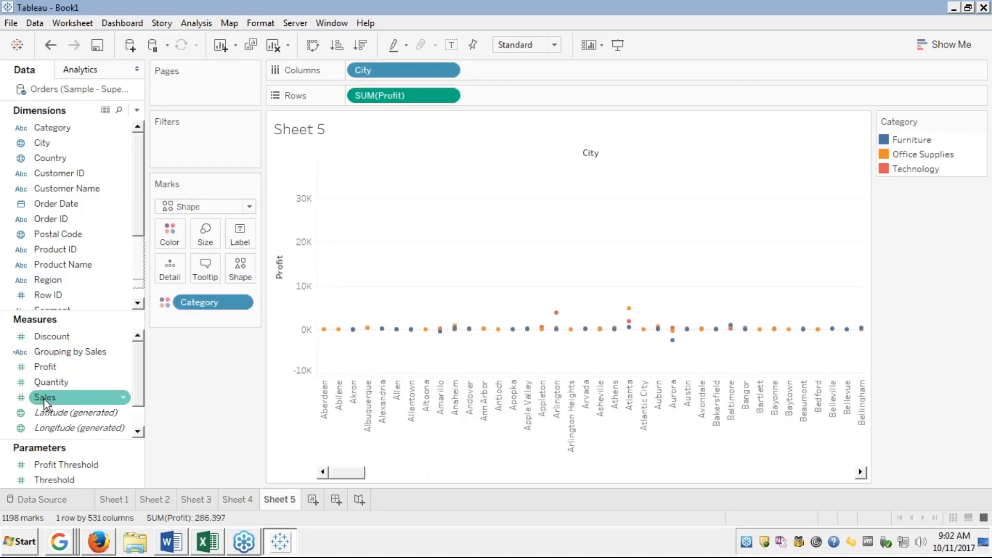
{"action": "left_click_drag", "start_coordinate": [45, 399], "coordinate": [211, 238]}
{"action": "left_click", "coordinate": [206, 235]}
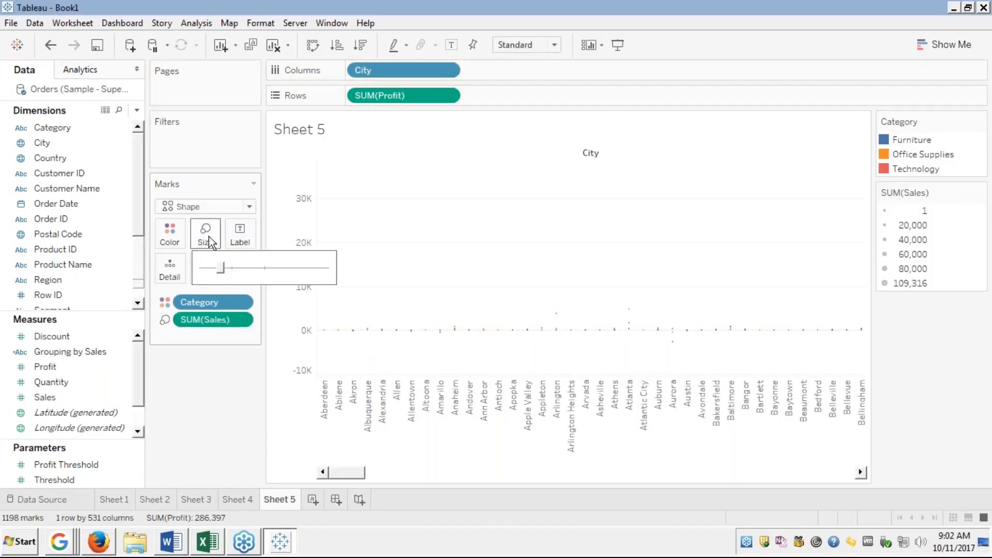
{"action": "left_click_drag", "start_coordinate": [221, 268], "coordinate": [245, 269]}
{"action": "left_click", "coordinate": [263, 267]}
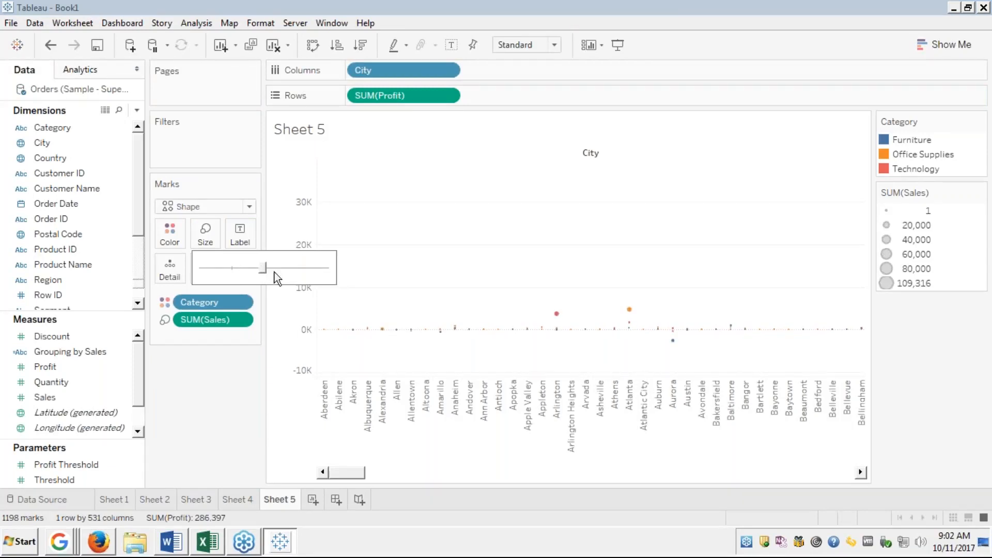
{"action": "left_click_drag", "start_coordinate": [278, 267], "coordinate": [280, 268]}
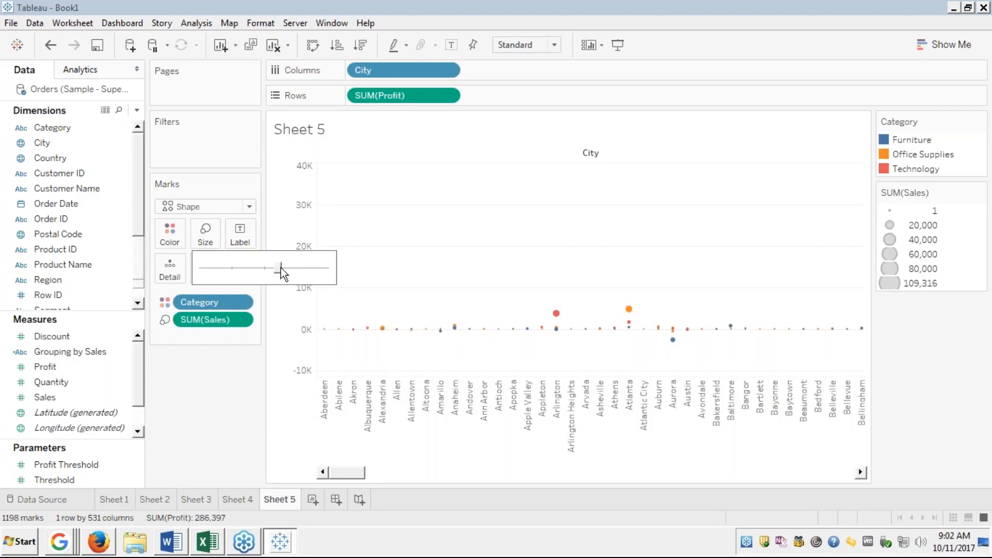
{"action": "left_click", "coordinate": [293, 267]}
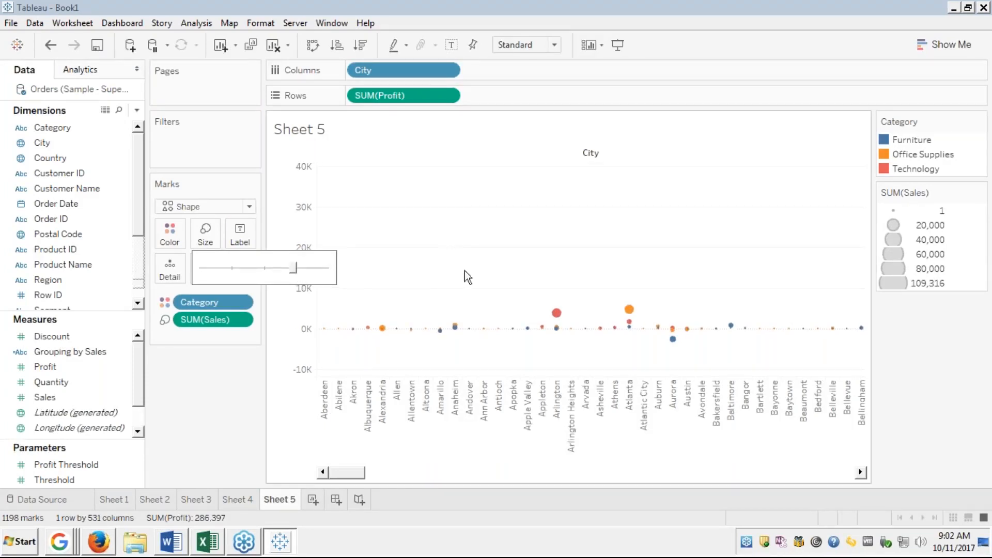
{"action": "left_click", "coordinate": [459, 237]}
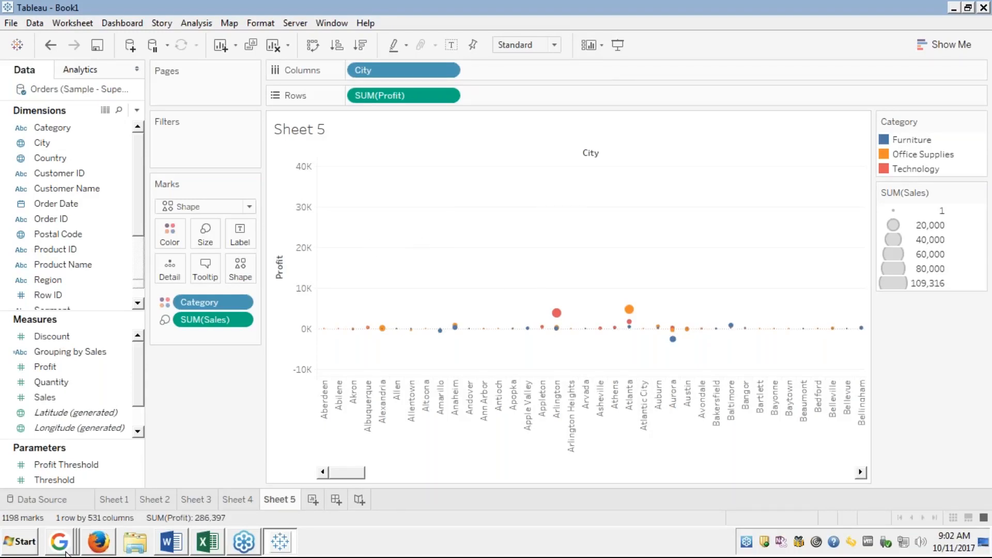
Step: Switch to the presentation in Firefox in full screen, view the Scatter Plot slide 51, and go back to slide 50, Circle Plots
{"action": "left_click", "coordinate": [101, 542]}
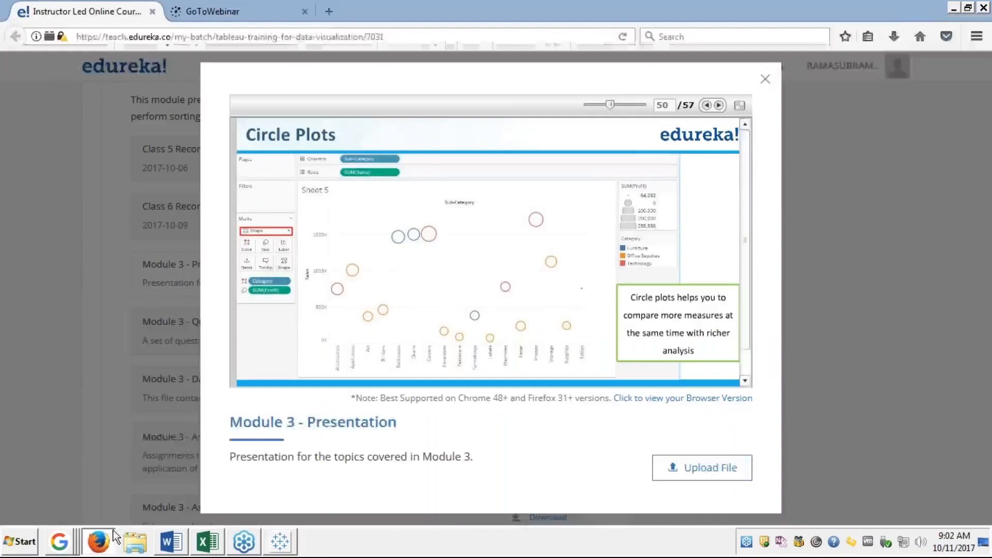
{"action": "left_click", "coordinate": [740, 105]}
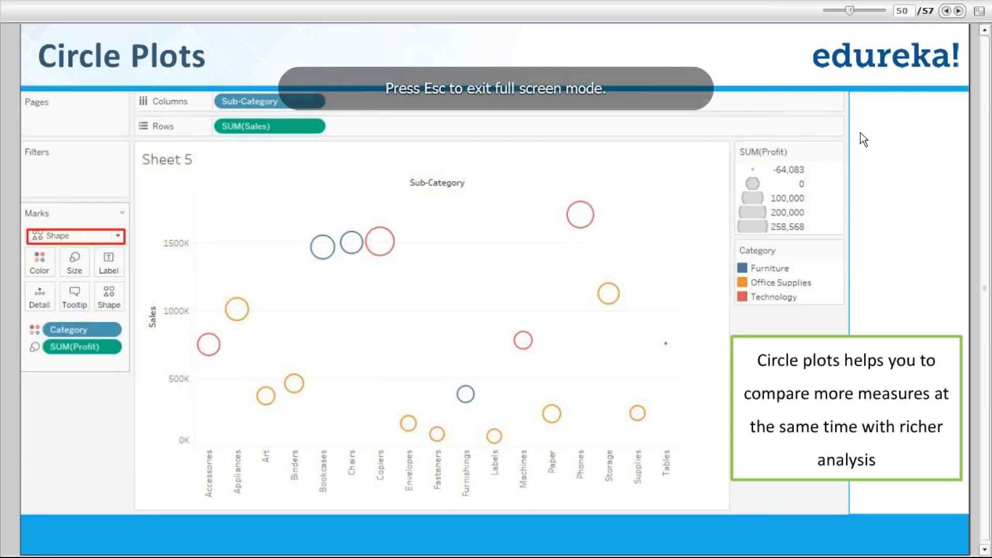
{"action": "left_click", "coordinate": [958, 11]}
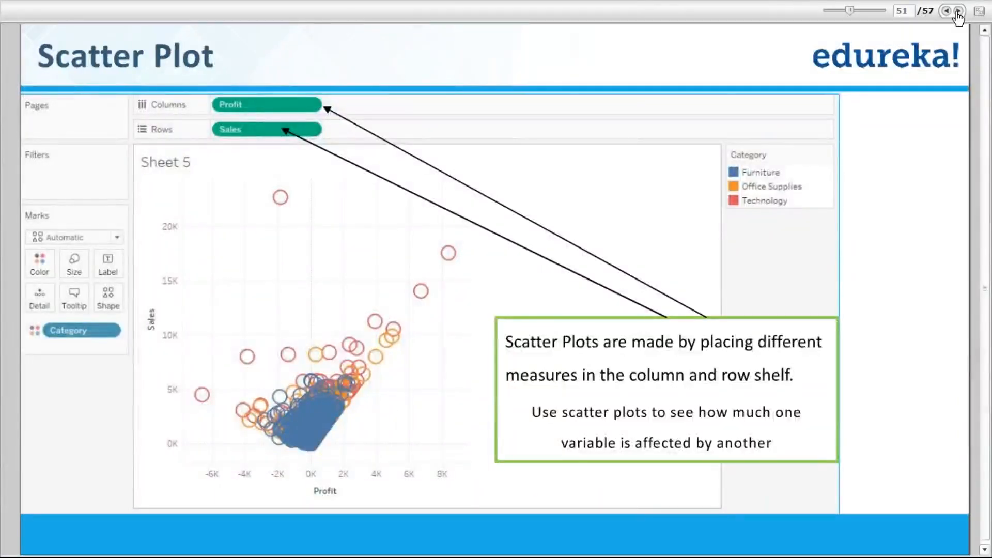
{"action": "left_click", "coordinate": [946, 11]}
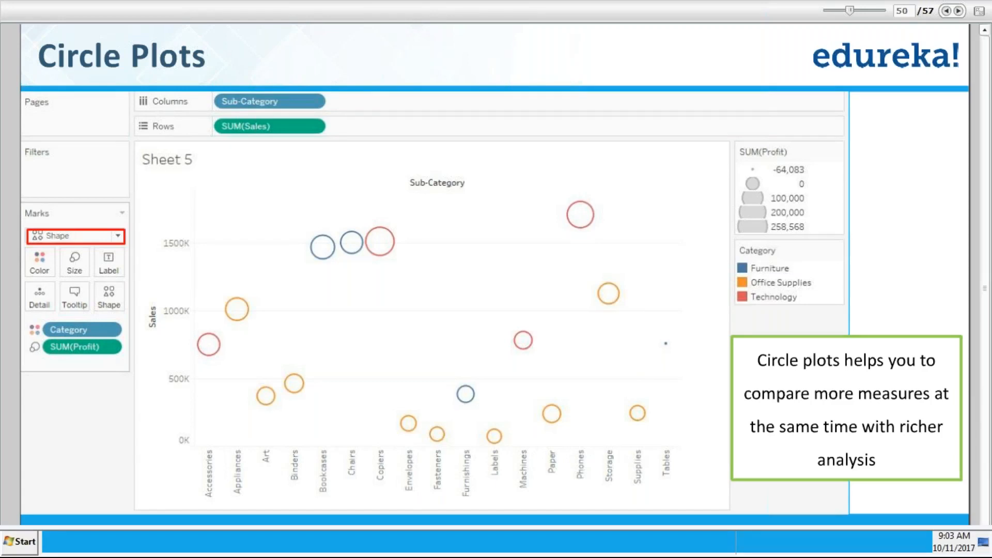
Step: Leave the full-screen slides, open the parent folder of Tableau Presentation in Windows Explorer, and return to the course page
{"action": "key", "text": "Escape"}
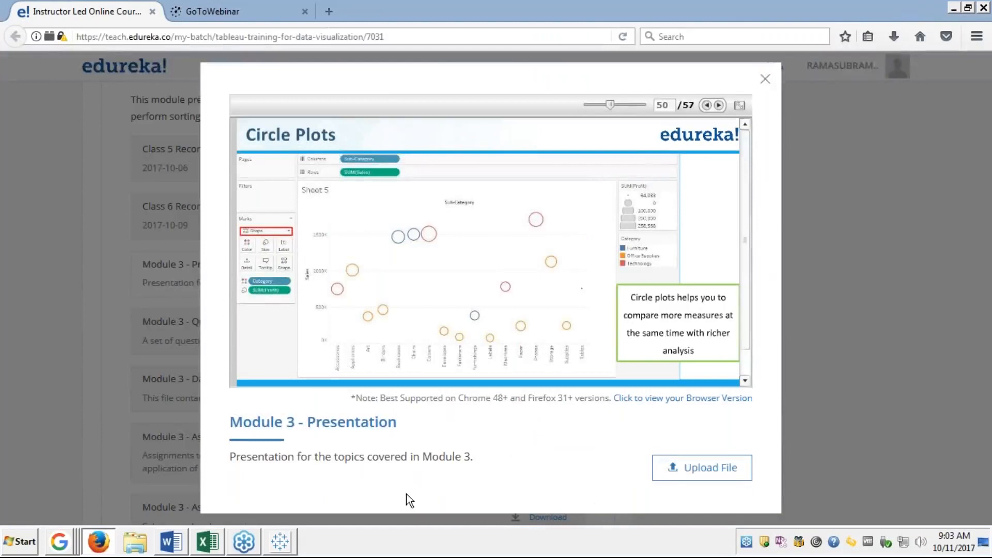
{"action": "right_click", "coordinate": [136, 544]}
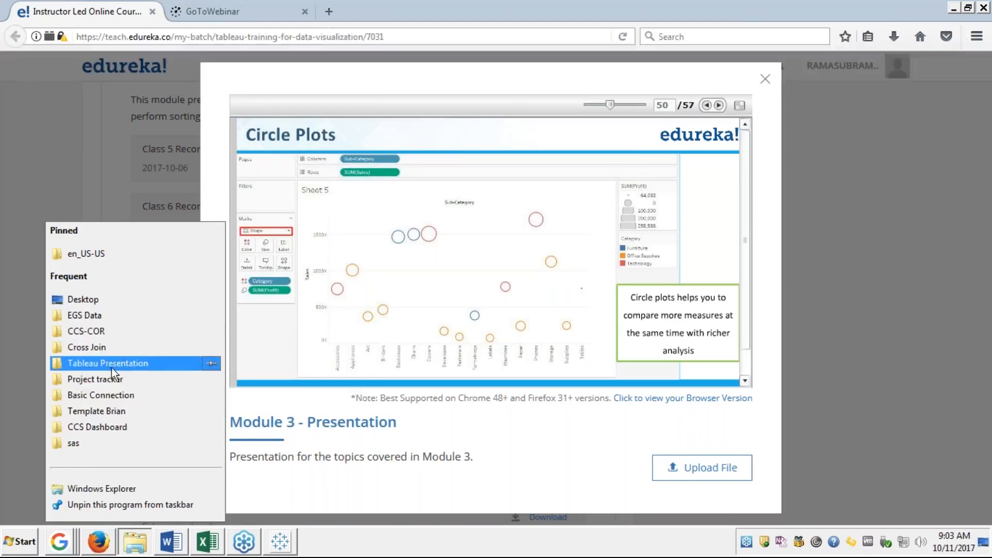
{"action": "left_click", "coordinate": [96, 365]}
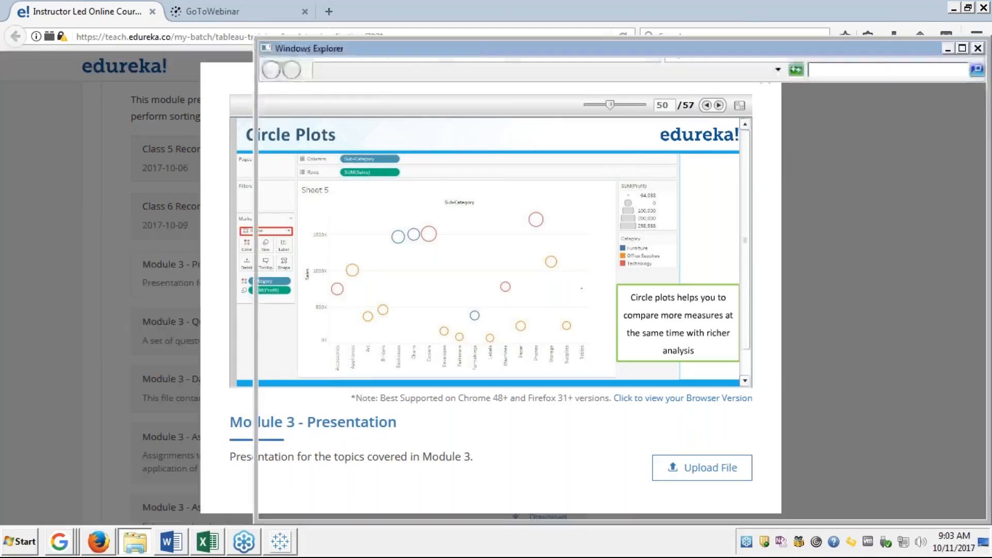
{"action": "left_click", "coordinate": [564, 69]}
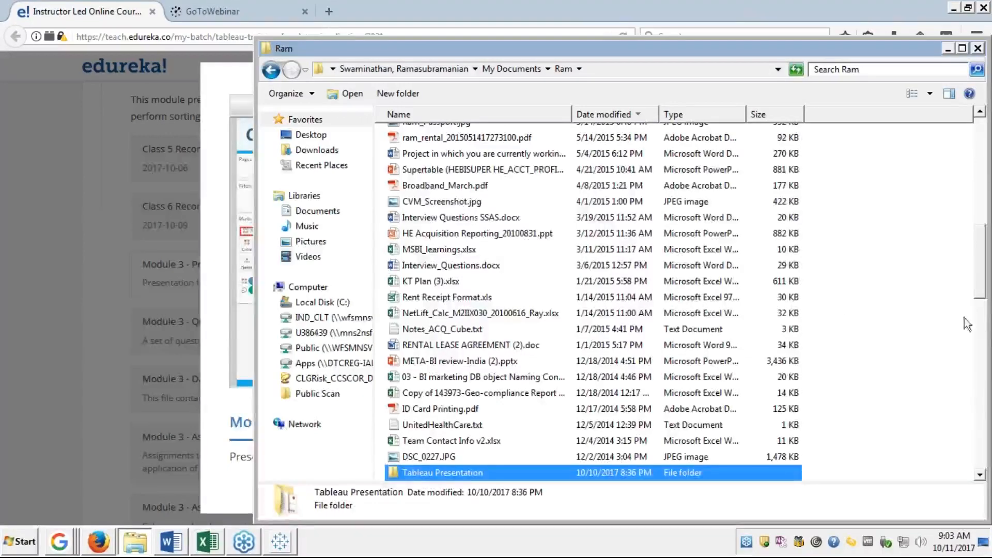
{"action": "left_click", "coordinate": [978, 323]}
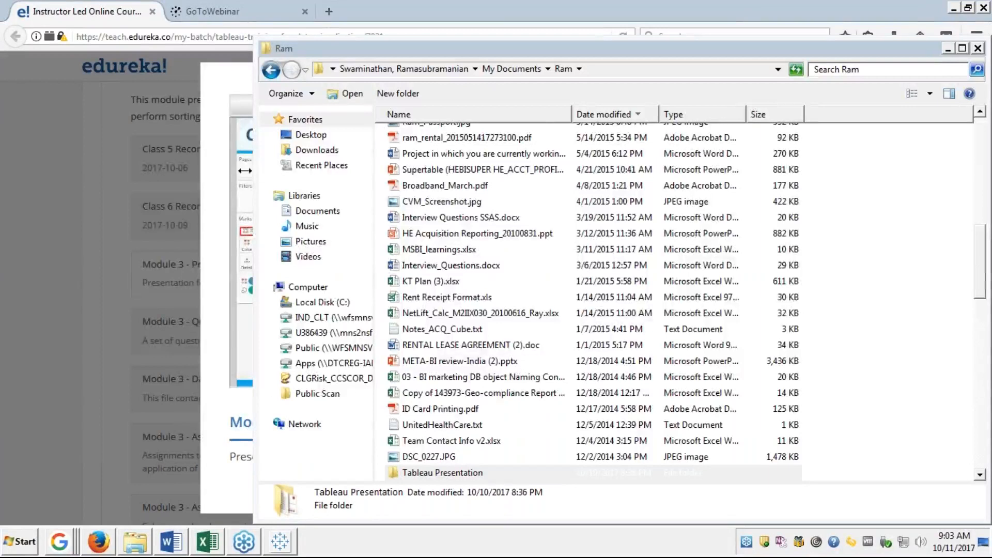
{"action": "left_click", "coordinate": [228, 74]}
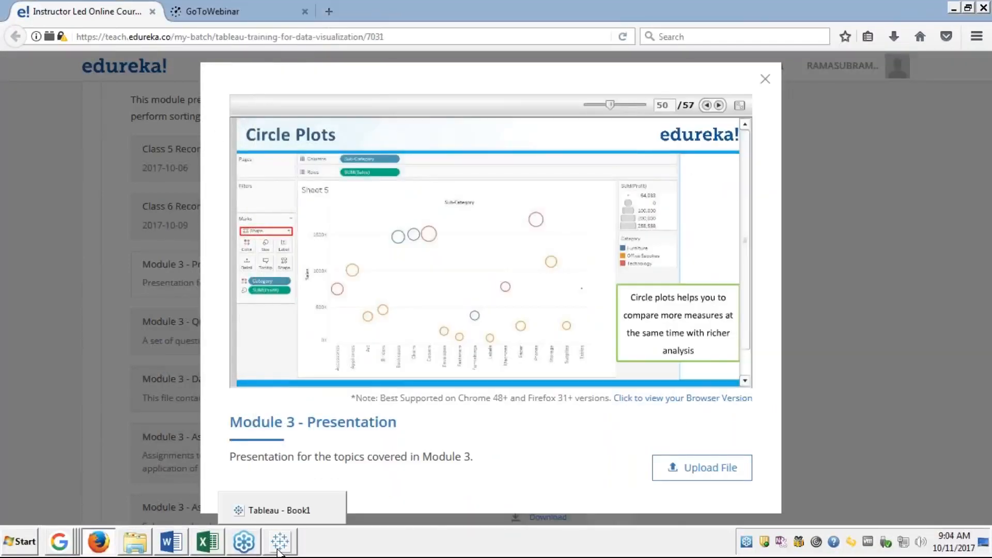
Step: Switch to Tableau, view the image export options for Sheet 5, and close them without saving
{"action": "left_click", "coordinate": [280, 541]}
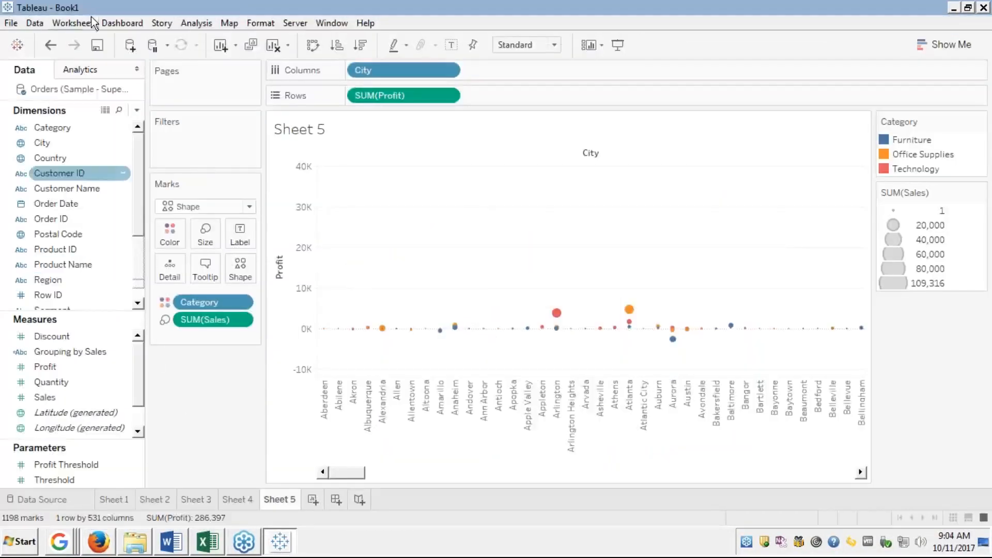
{"action": "left_click", "coordinate": [79, 22]}
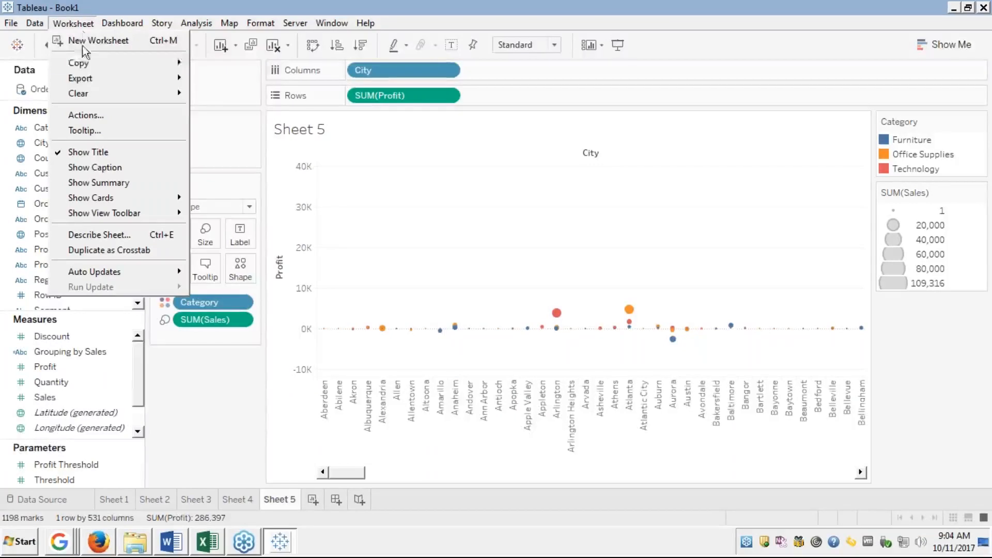
{"action": "mouse_move", "coordinate": [80, 83]}
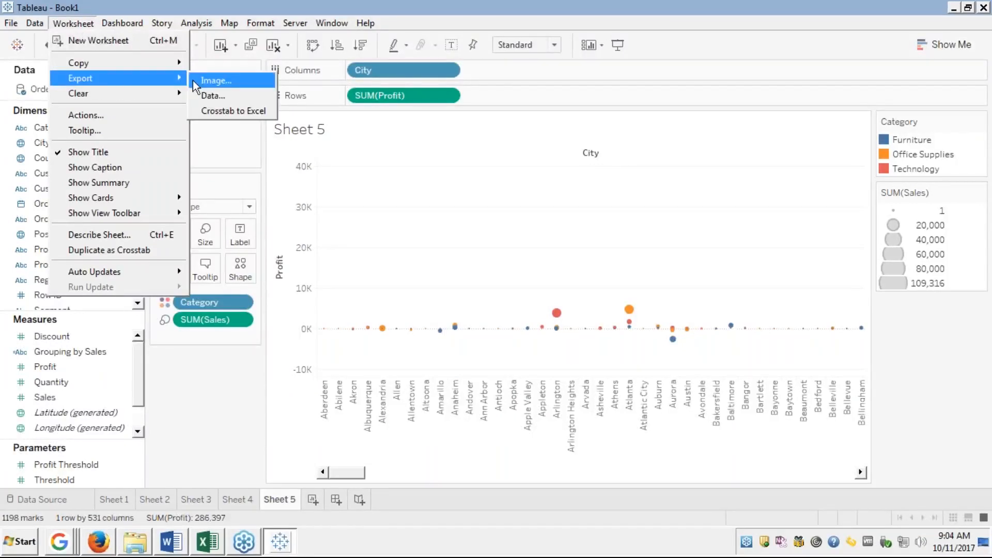
{"action": "left_click", "coordinate": [214, 81]}
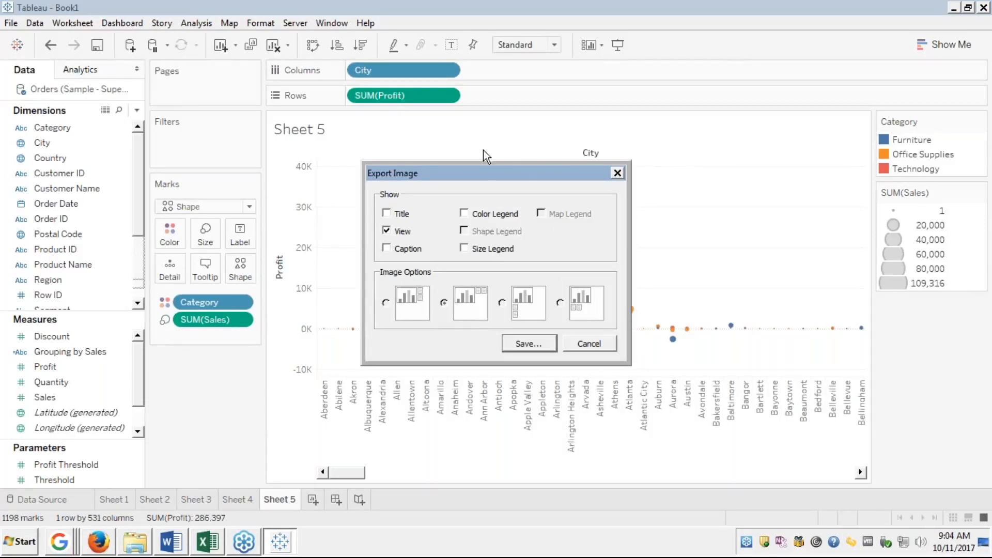
{"action": "left_click", "coordinate": [258, 178]}
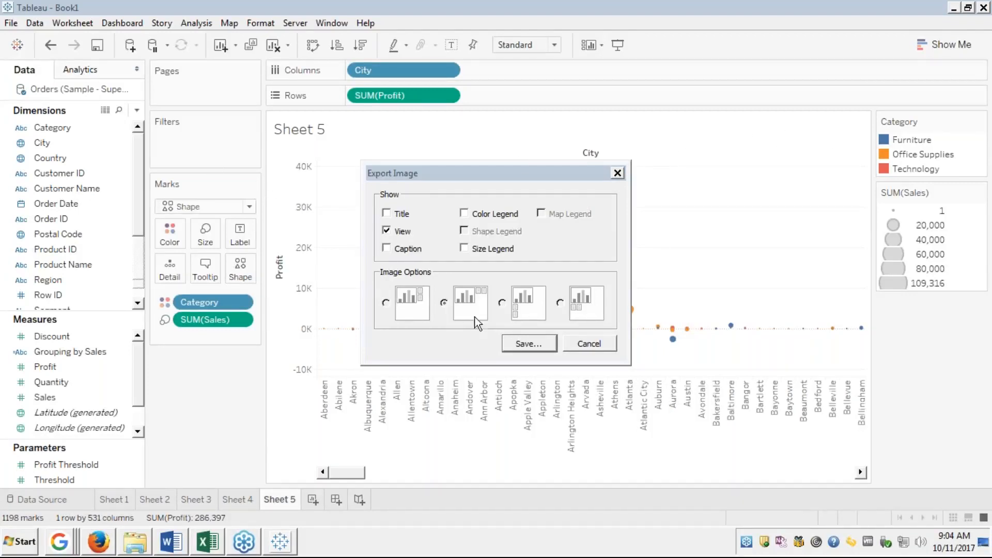
{"action": "left_click", "coordinate": [597, 343]}
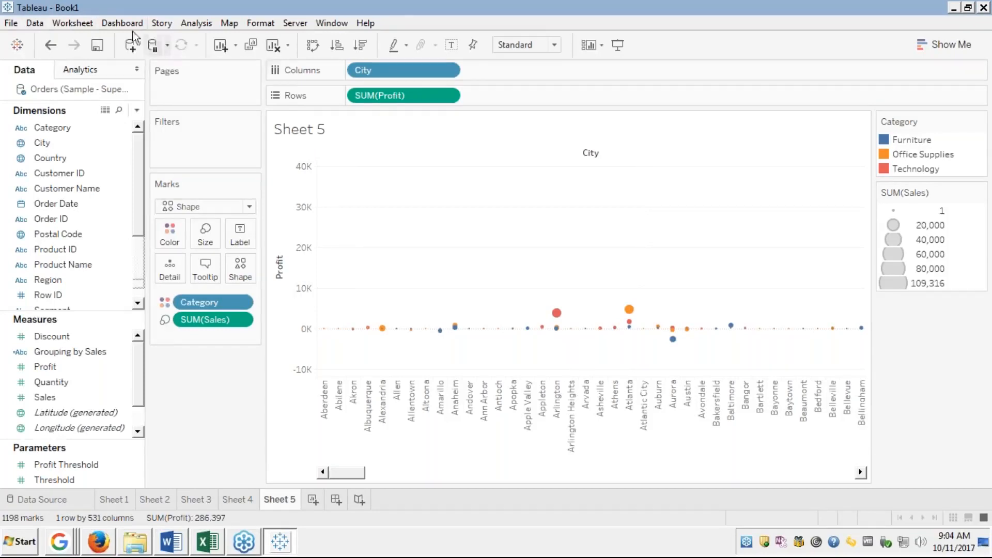
{"action": "left_click", "coordinate": [11, 24]}
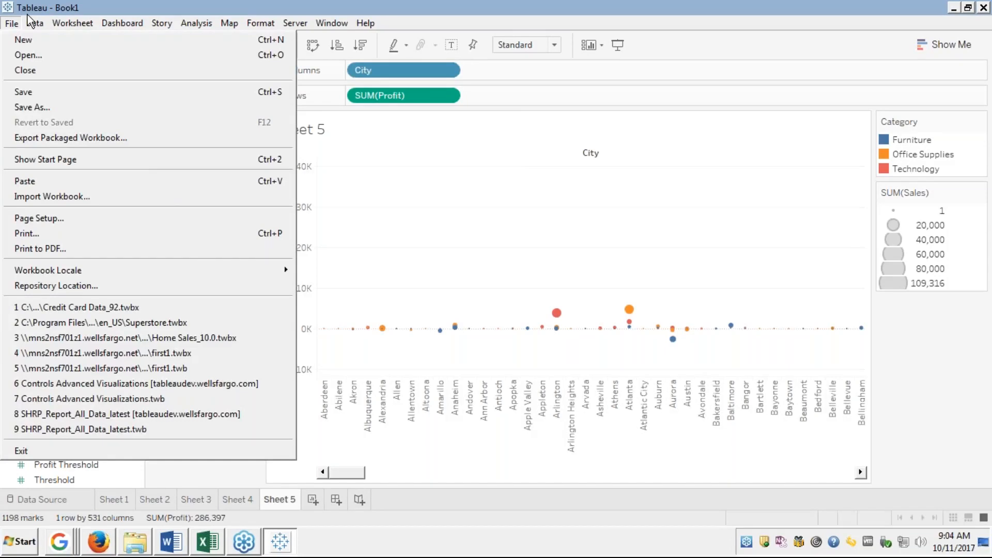
{"action": "left_click", "coordinate": [296, 22]}
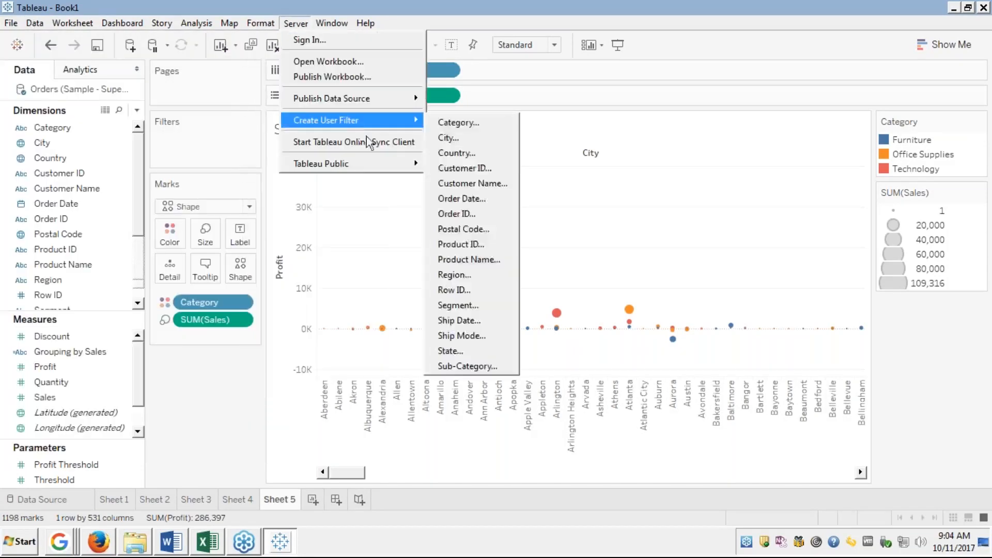
{"action": "left_click", "coordinate": [568, 136]}
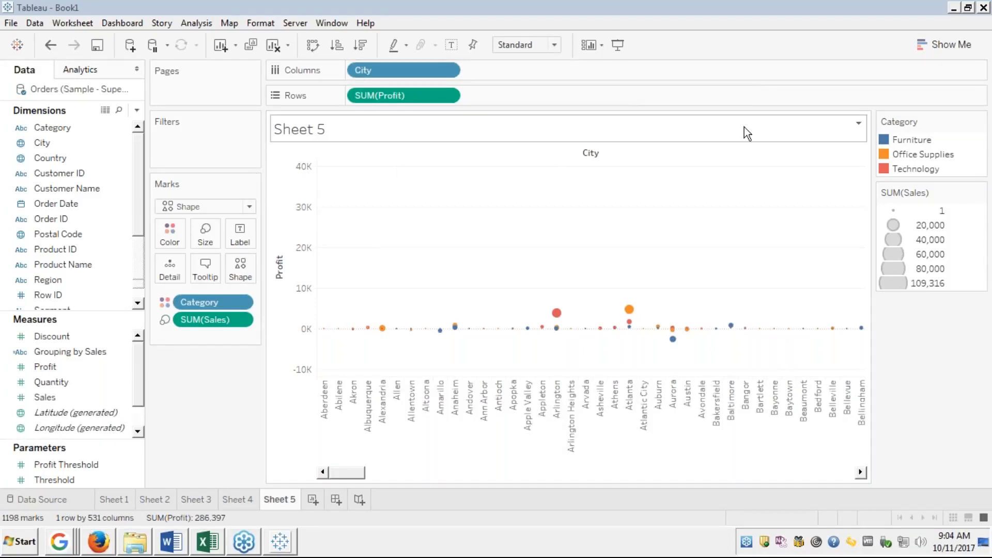
Step: Switch to Windows Explorer and open which_chart_v6_final_0.pdf from the Tableau folder inside learnings
{"action": "left_click", "coordinate": [135, 540]}
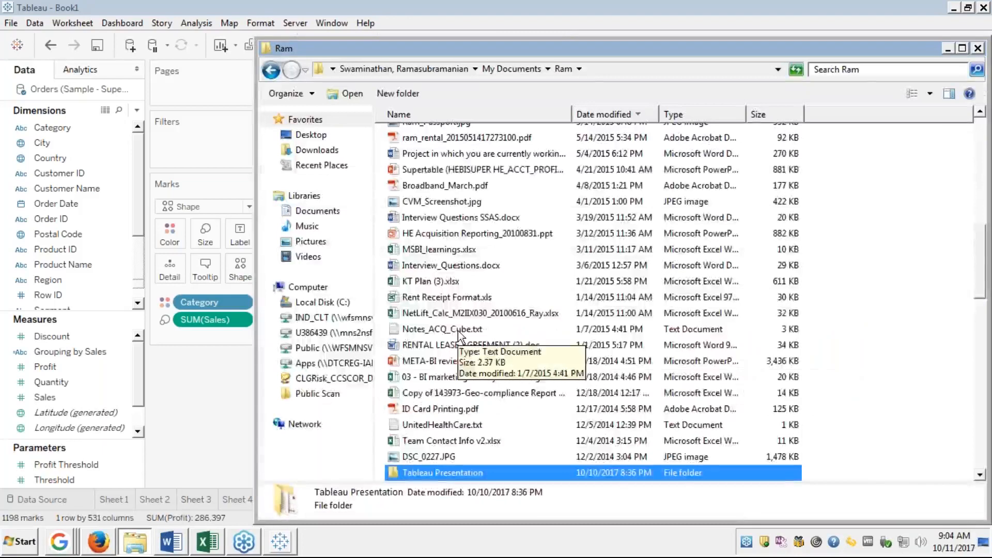
{"action": "key", "text": "Home"}
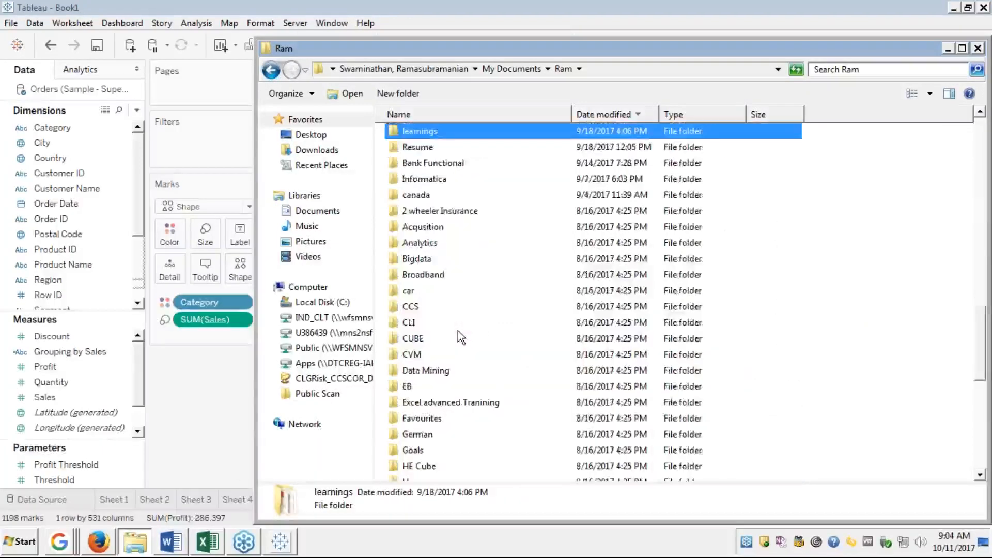
{"action": "key", "text": "Return"}
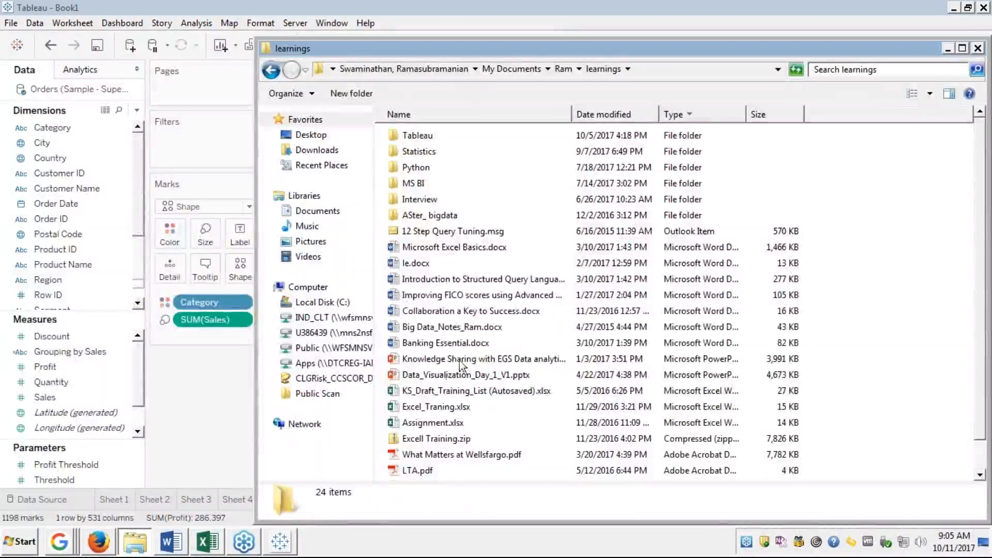
{"action": "double_click", "coordinate": [413, 135]}
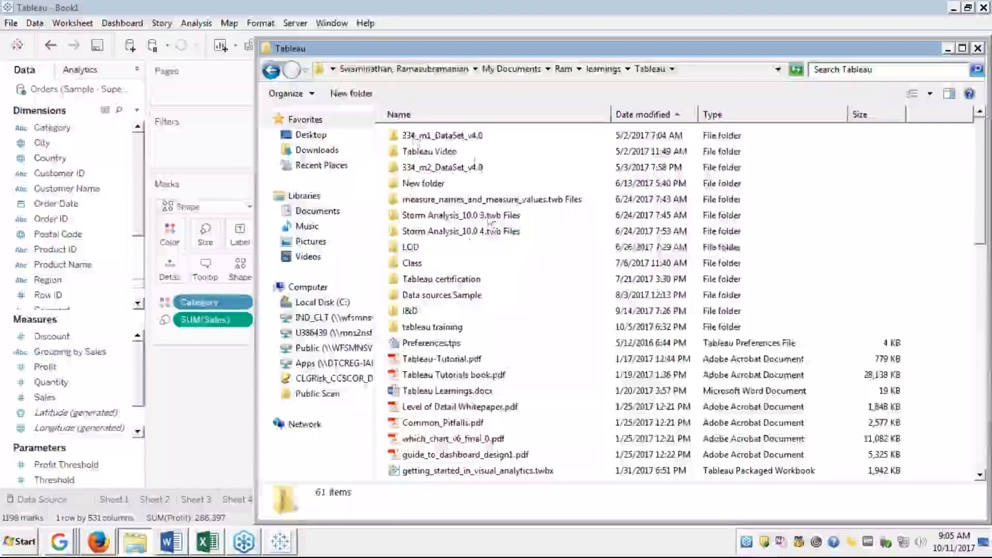
{"action": "left_click", "coordinate": [461, 248]}
{"action": "key", "text": "w"}
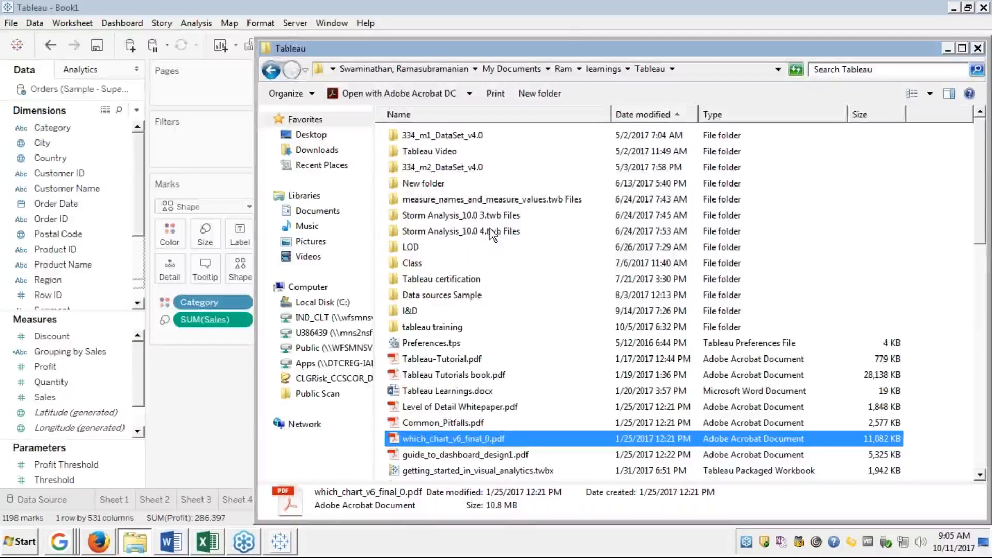
{"action": "key", "text": "Return"}
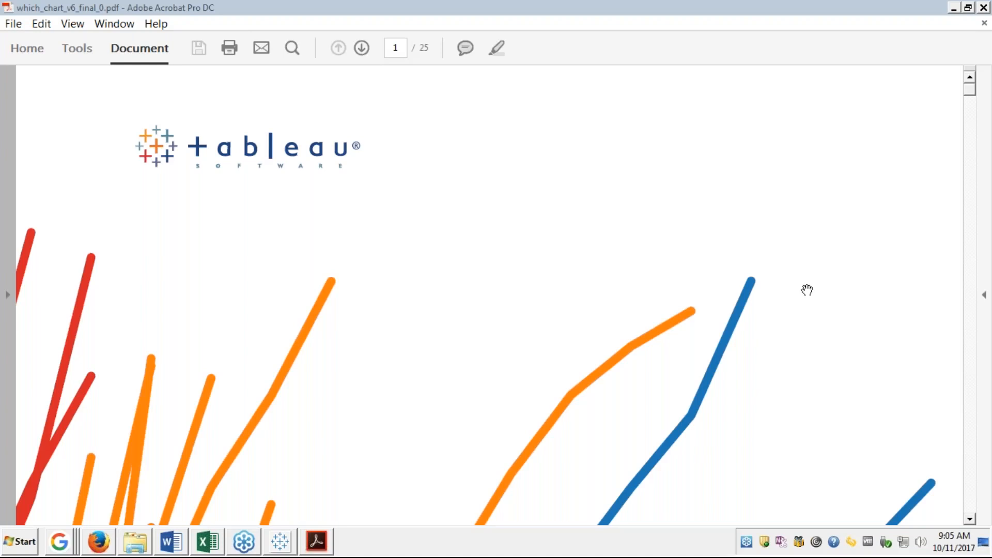
Step: Examine the numbered list of chart types on page 2 of the PDF
{"action": "scroll", "coordinate": [812, 270], "scroll_direction": "down", "scroll_amount": 5}
{"action": "scroll", "coordinate": [489, 294], "scroll_direction": "down", "scroll_amount": 20}
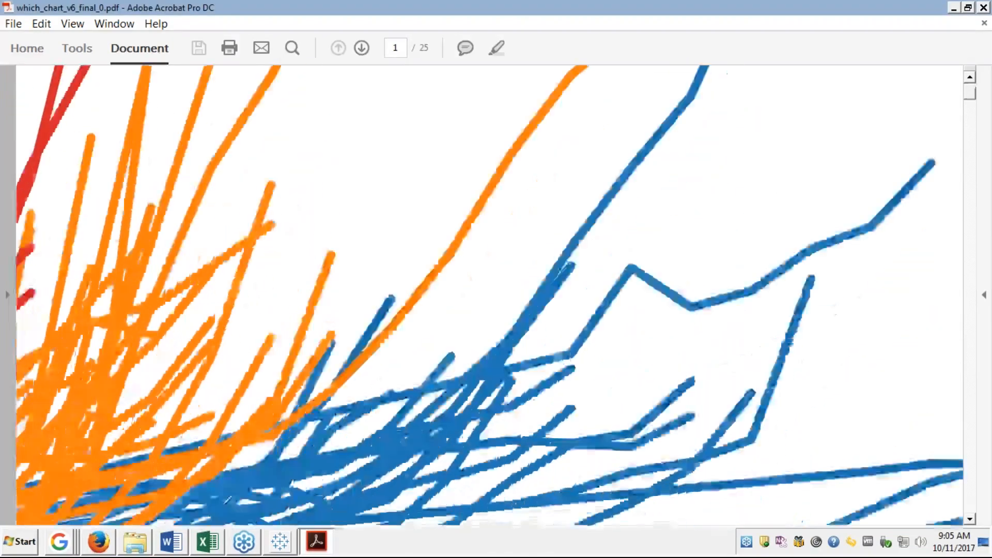
{"action": "scroll", "coordinate": [490, 294], "scroll_direction": "down", "scroll_amount": 10}
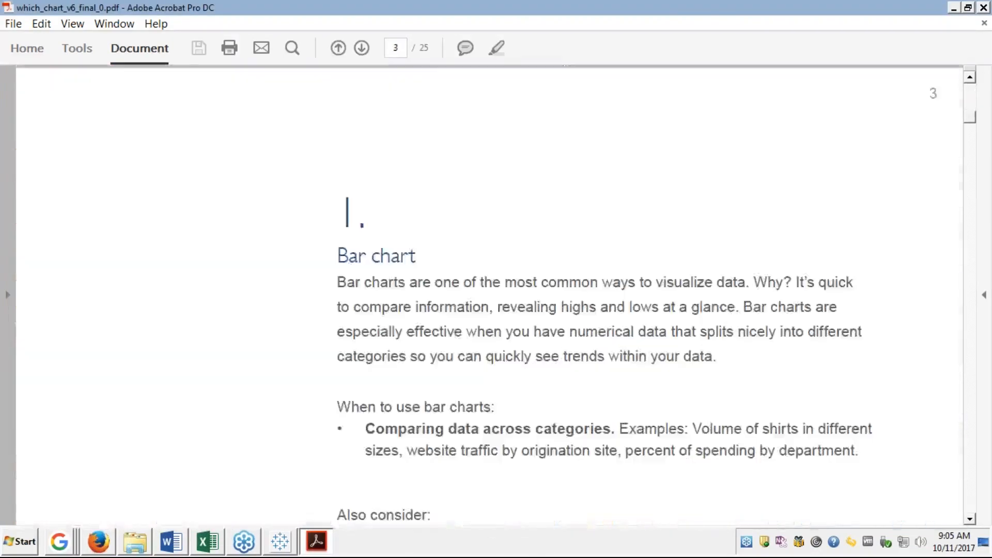
{"action": "scroll", "coordinate": [490, 294], "scroll_direction": "up", "scroll_amount": 10}
{"action": "scroll", "coordinate": [490, 295], "scroll_direction": "up", "scroll_amount": 1}
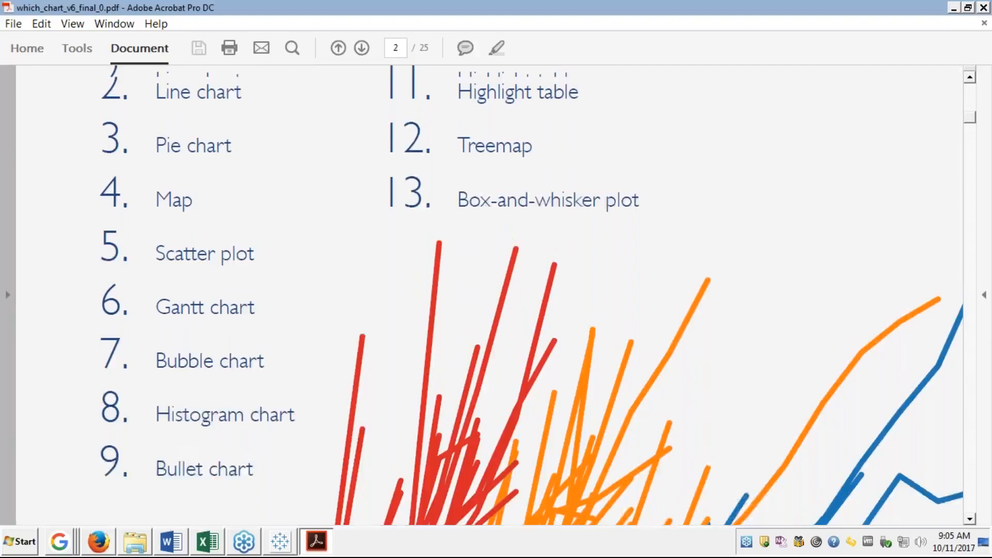
{"action": "scroll", "coordinate": [490, 295], "scroll_direction": "up", "scroll_amount": 3}
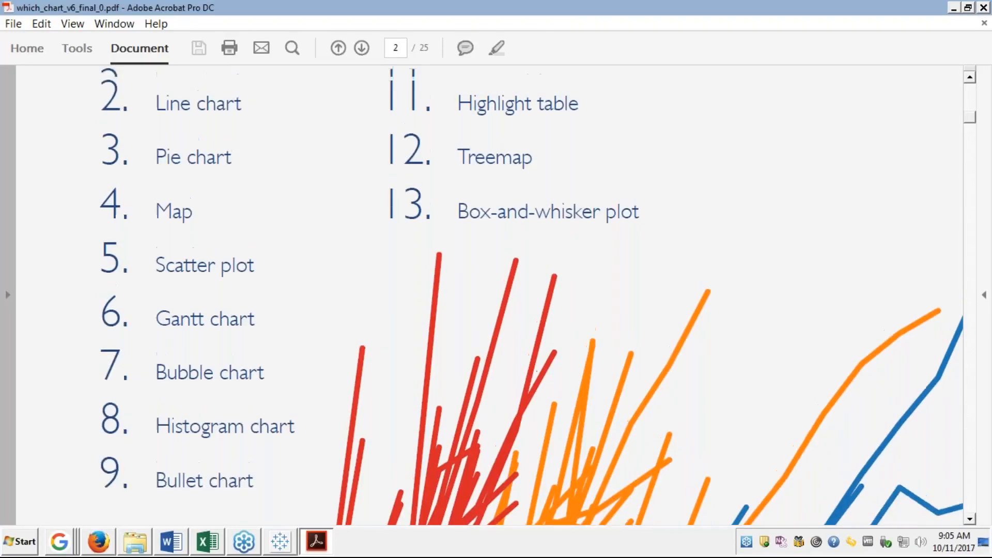
{"action": "scroll", "coordinate": [490, 295], "scroll_direction": "up", "scroll_amount": 1}
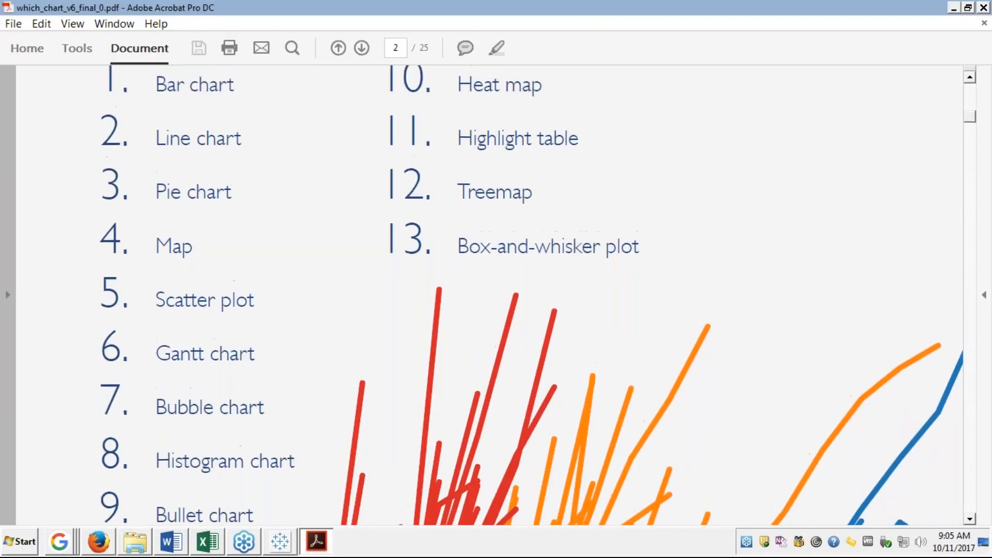
{"action": "scroll", "coordinate": [490, 294], "scroll_direction": "up", "scroll_amount": 2}
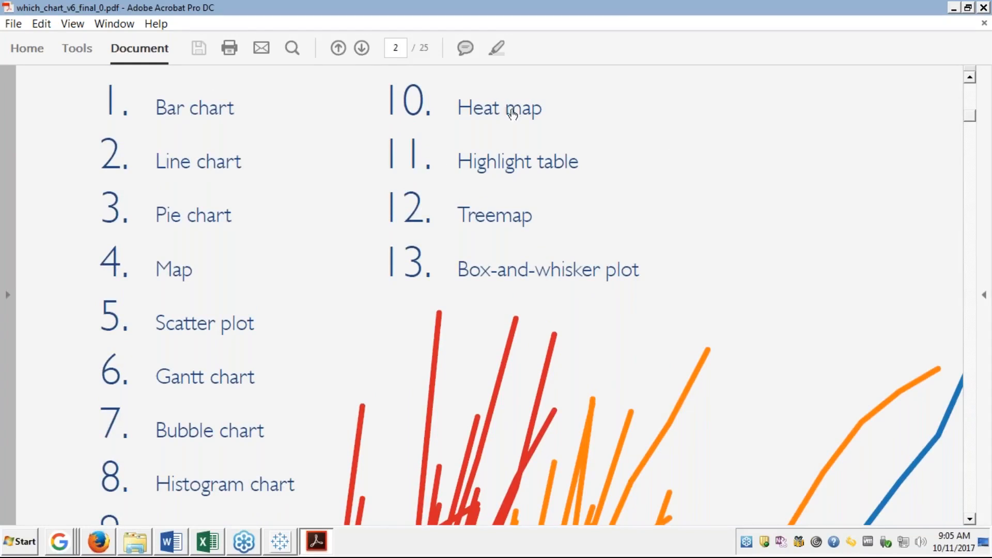
Step: Look through the PDF's chart-type sections from the bar chart to the bubble chart, including the scatter plot examples
{"action": "scroll", "coordinate": [672, 137], "scroll_direction": "down", "scroll_amount": 20}
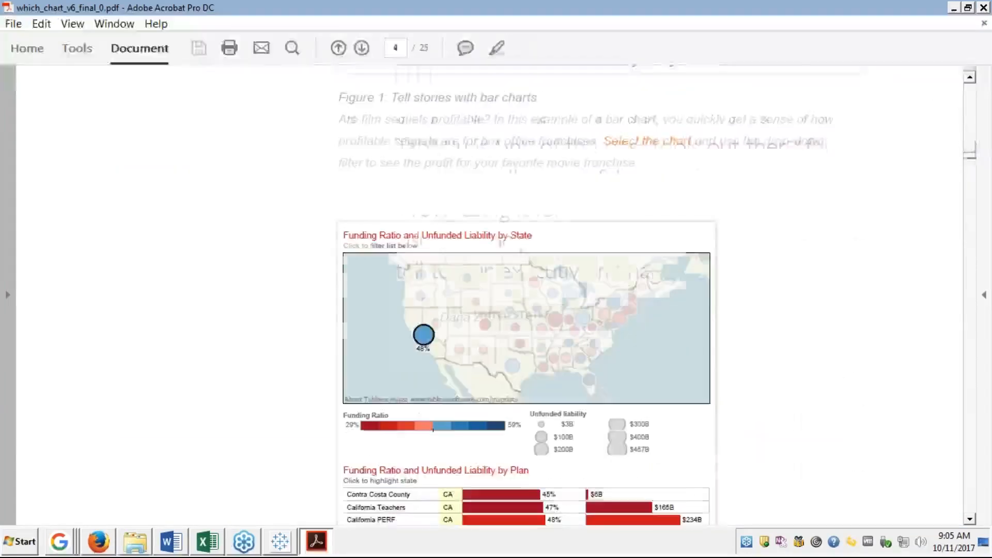
{"action": "scroll", "coordinate": [440, 160], "scroll_direction": "down", "scroll_amount": 20}
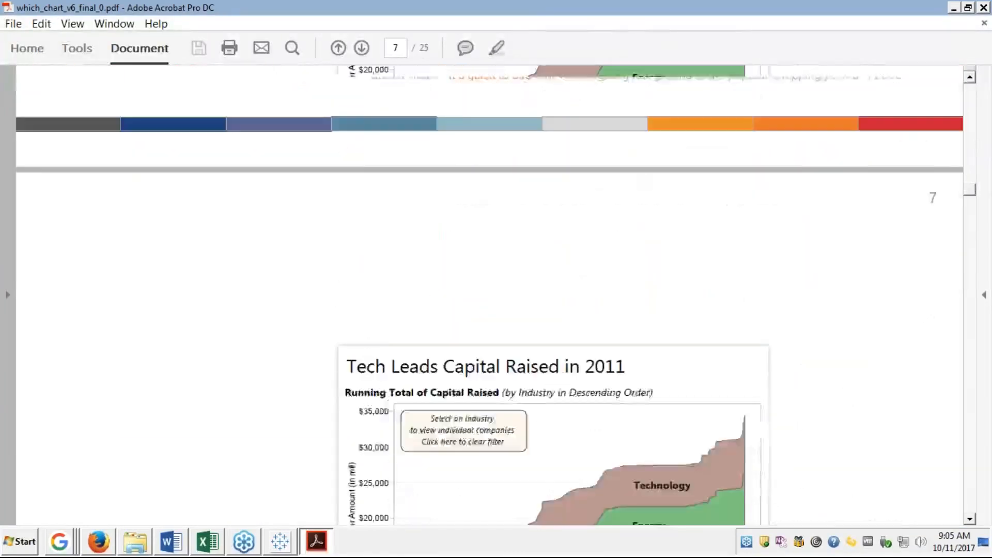
{"action": "scroll", "coordinate": [440, 160], "scroll_direction": "down", "scroll_amount": 10}
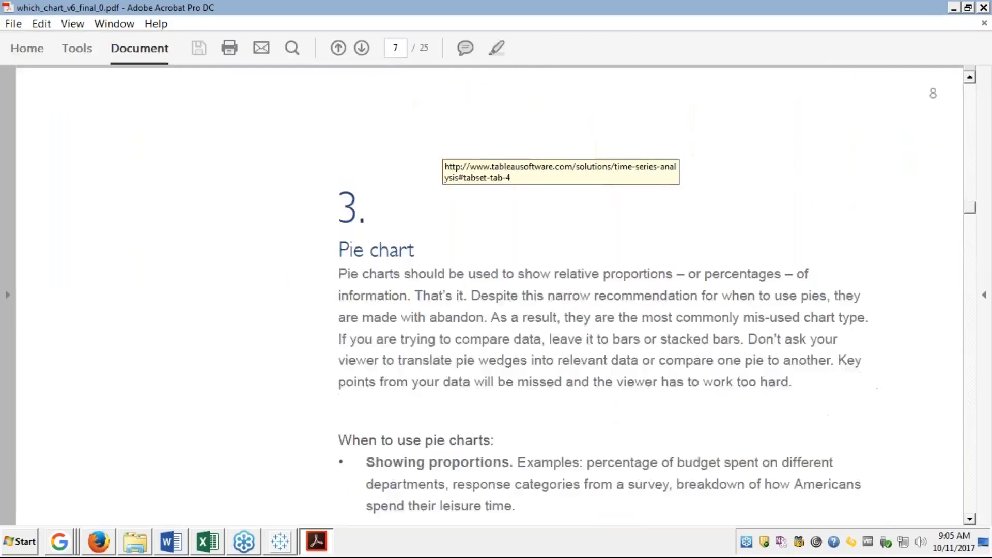
{"action": "scroll", "coordinate": [440, 160], "scroll_direction": "down", "scroll_amount": 15}
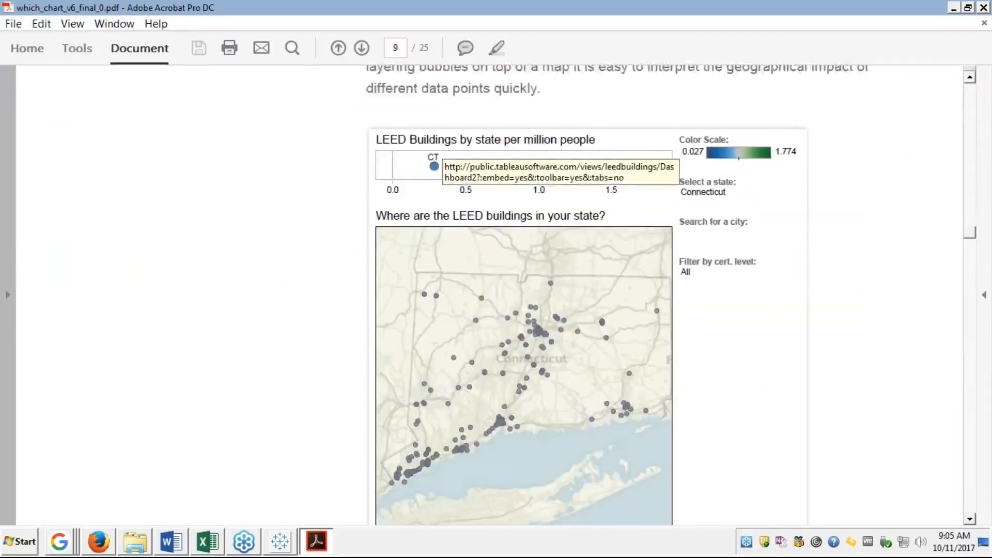
{"action": "scroll", "coordinate": [440, 160], "scroll_direction": "down", "scroll_amount": 8}
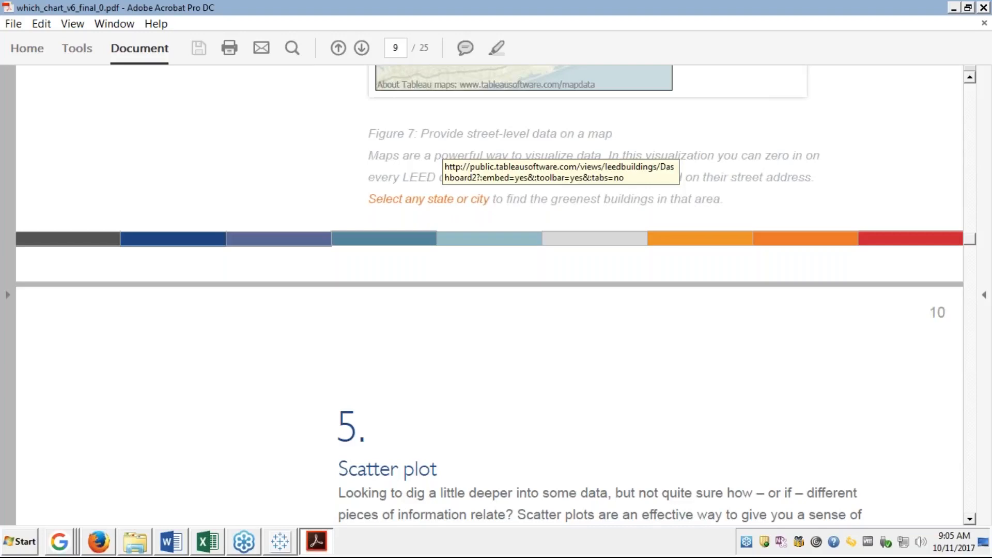
{"action": "scroll", "coordinate": [440, 160], "scroll_direction": "down", "scroll_amount": 5}
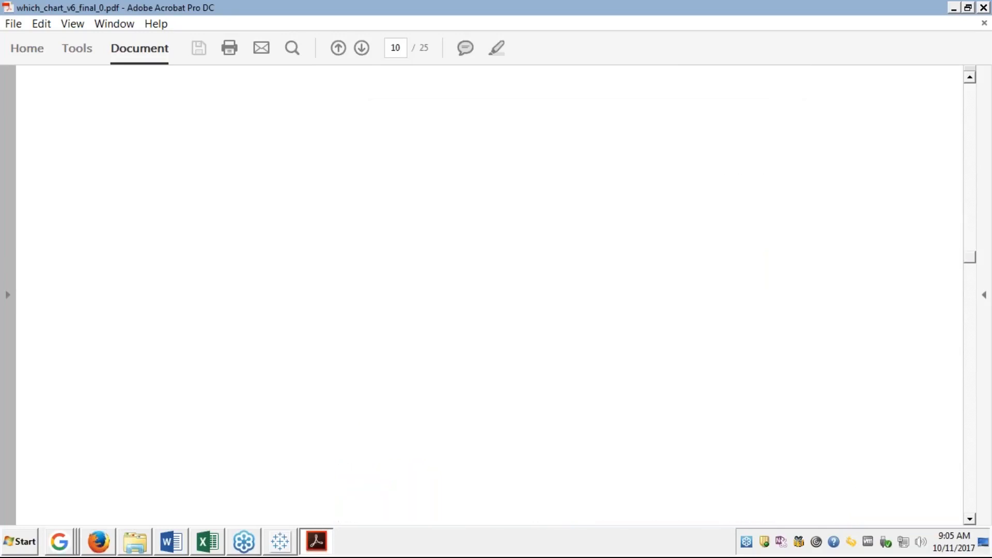
{"action": "scroll", "coordinate": [490, 295], "scroll_direction": "down", "scroll_amount": 2}
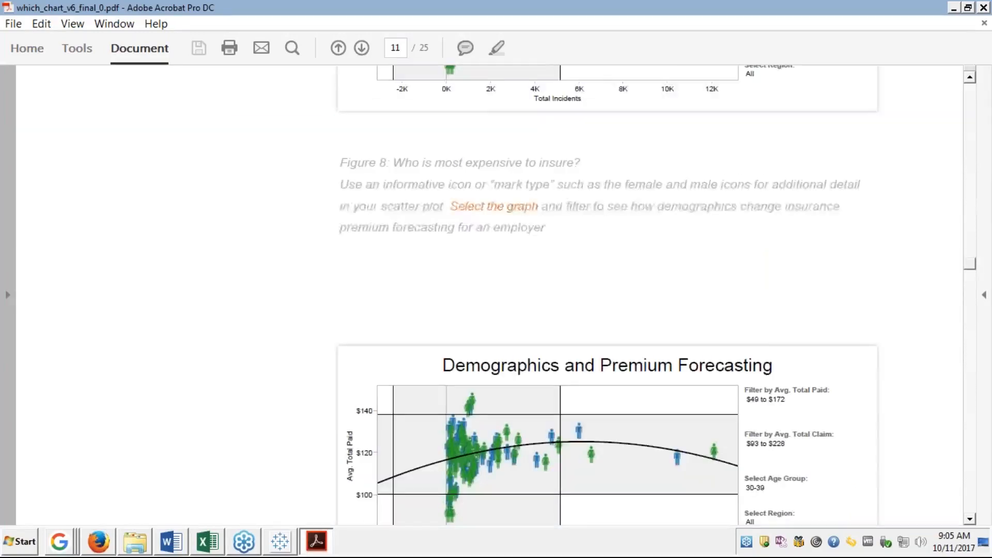
{"action": "scroll", "coordinate": [441, 160], "scroll_direction": "down", "scroll_amount": 10}
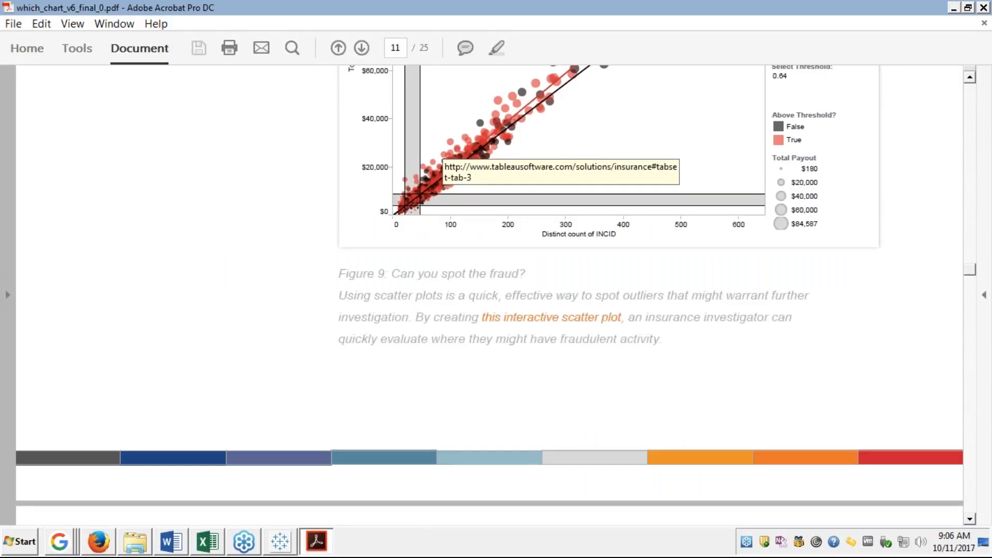
{"action": "scroll", "coordinate": [441, 160], "scroll_direction": "down", "scroll_amount": 15}
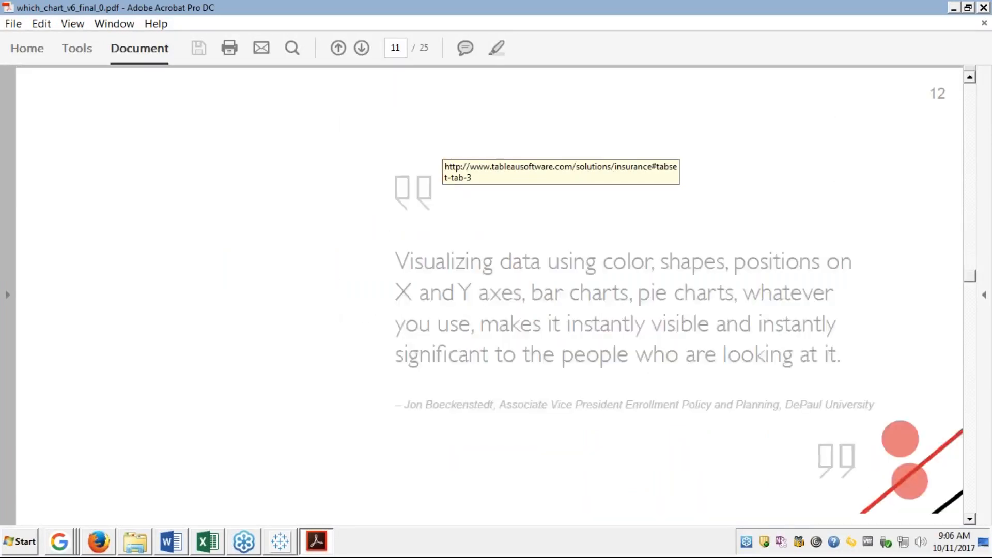
{"action": "scroll", "coordinate": [440, 160], "scroll_direction": "down", "scroll_amount": 5}
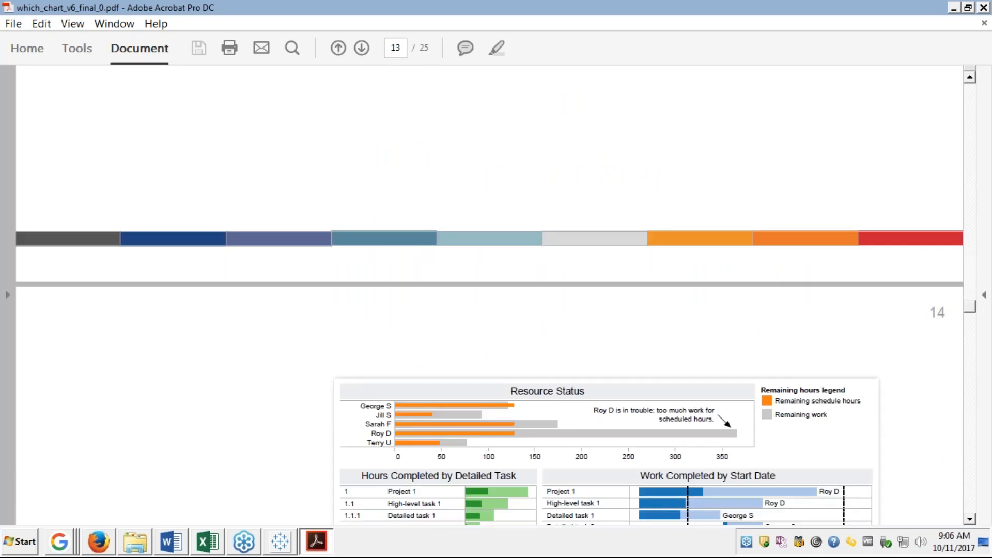
{"action": "scroll", "coordinate": [441, 160], "scroll_direction": "down", "scroll_amount": 8}
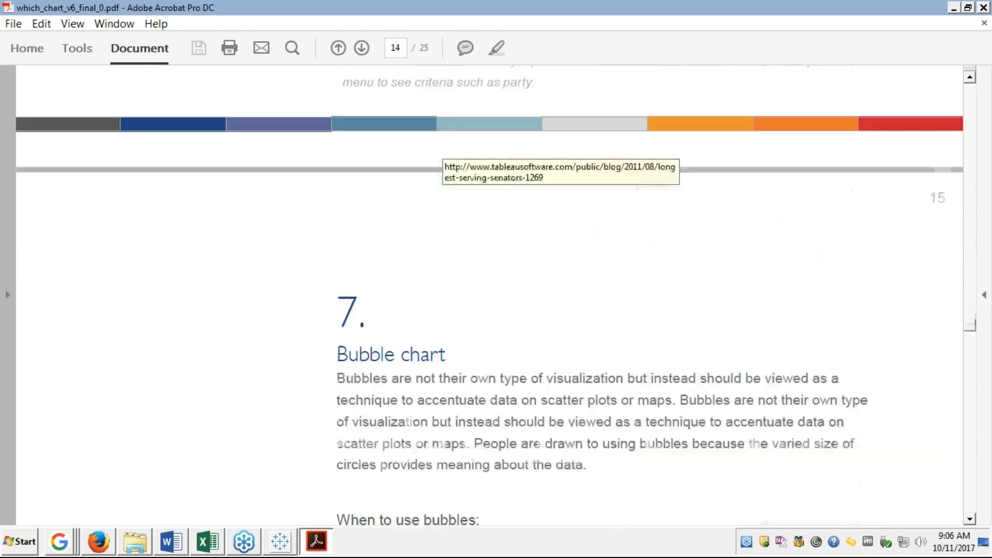